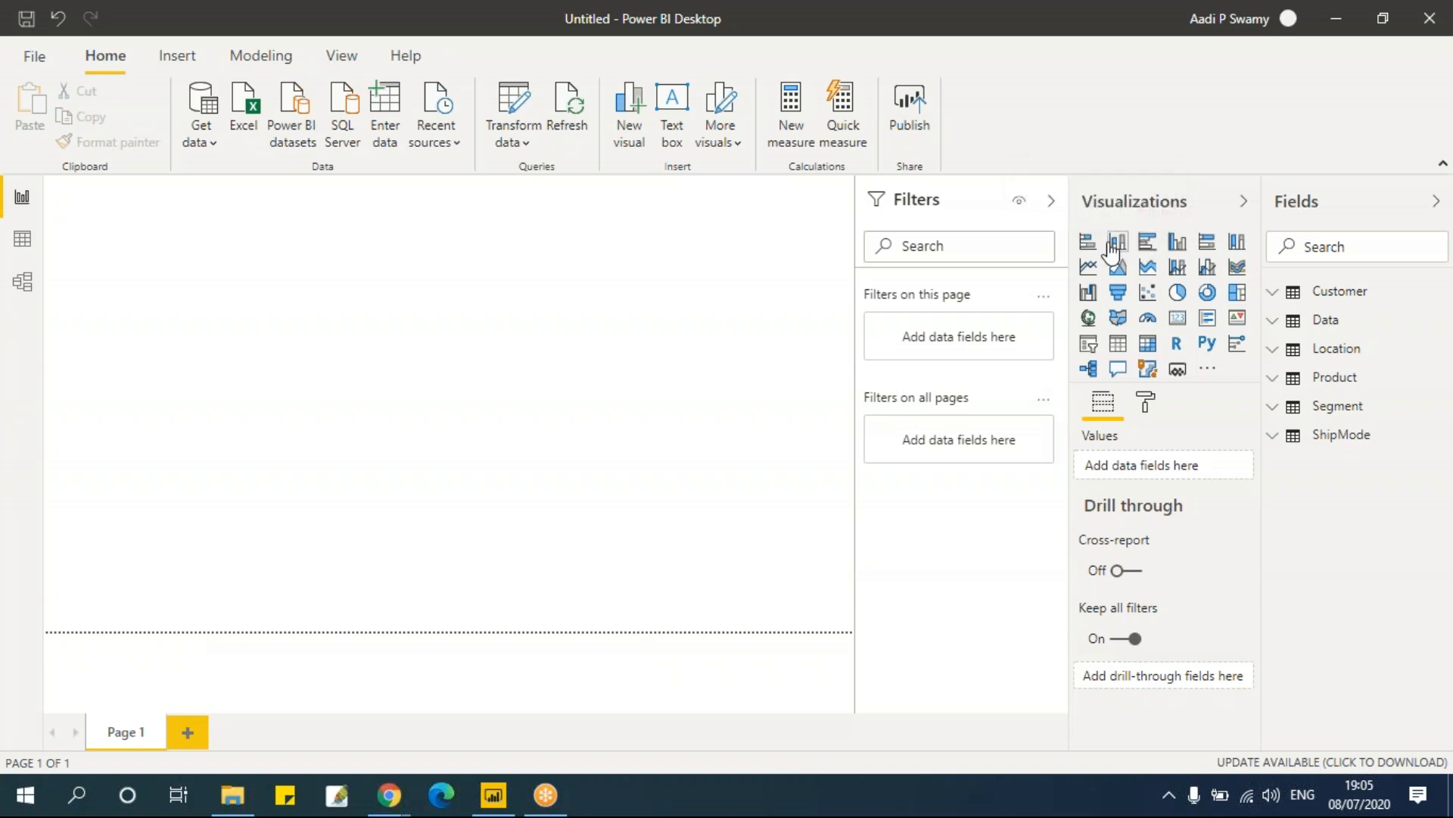
Step: Insert a clustered column chart on the report canvas and enlarge it slightly
{"action": "left_click", "coordinate": [1179, 252]}
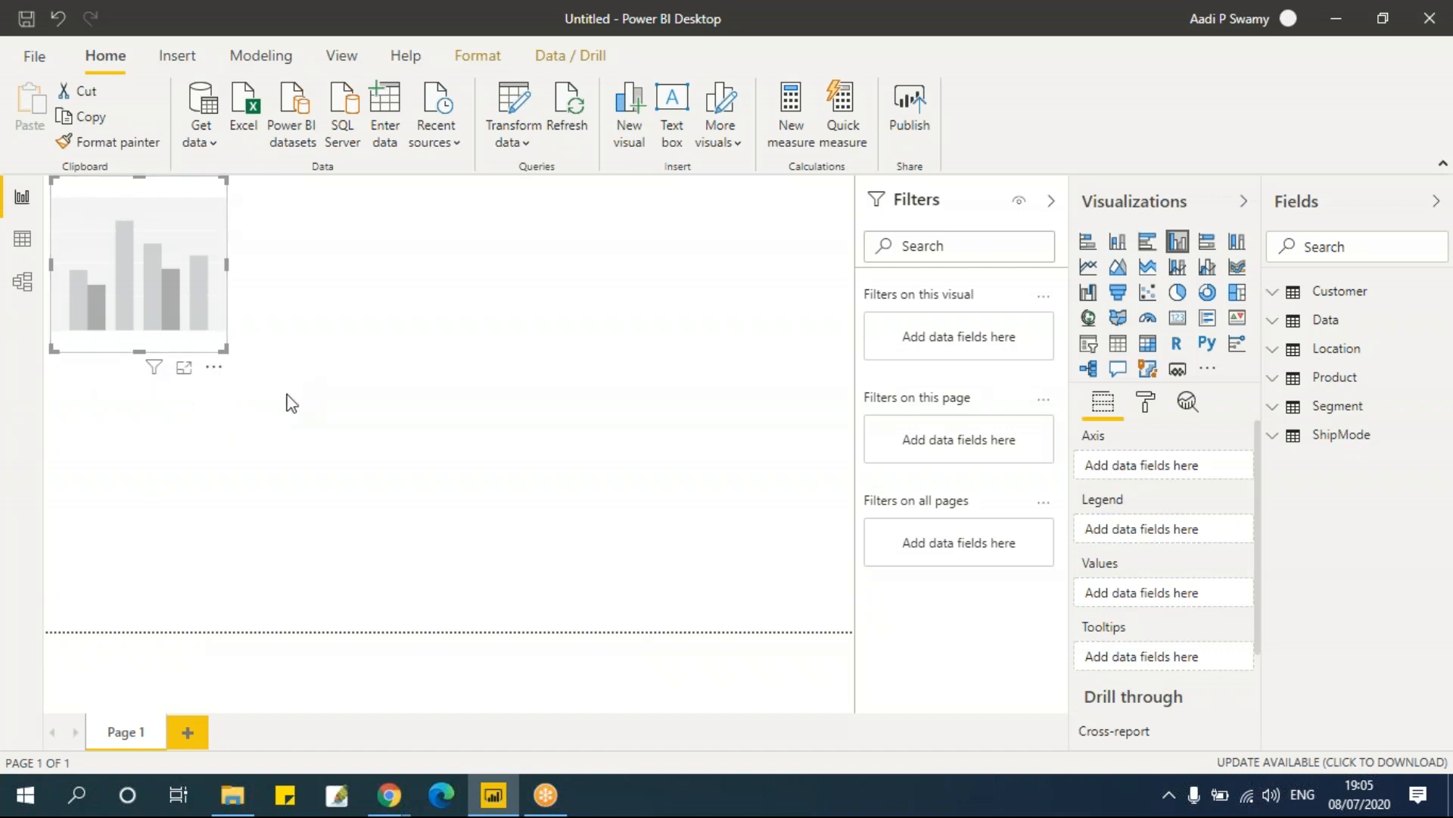
{"action": "left_click_drag", "start_coordinate": [223, 351], "coordinate": [289, 381]}
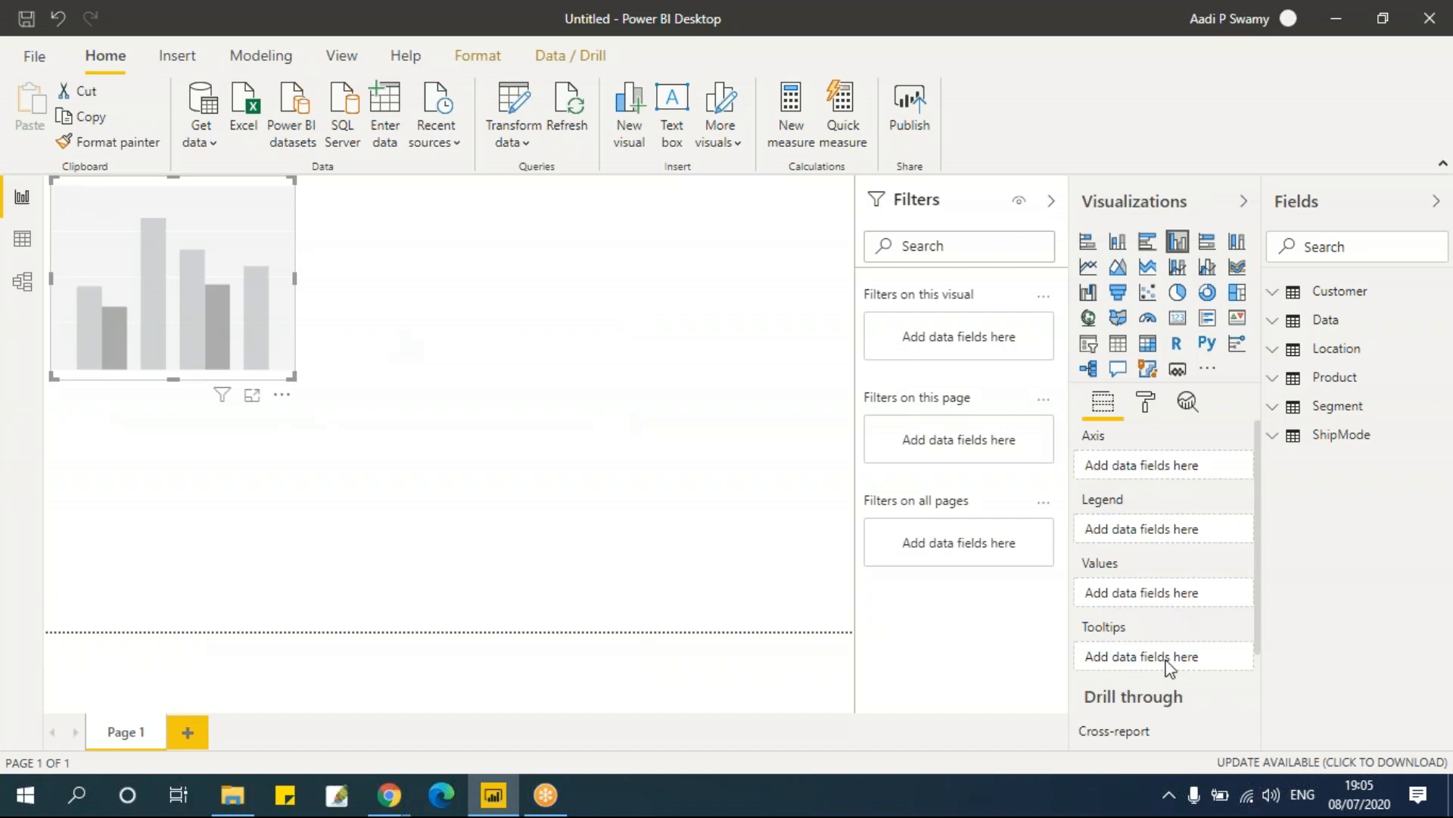
{"action": "left_click", "coordinate": [604, 336]}
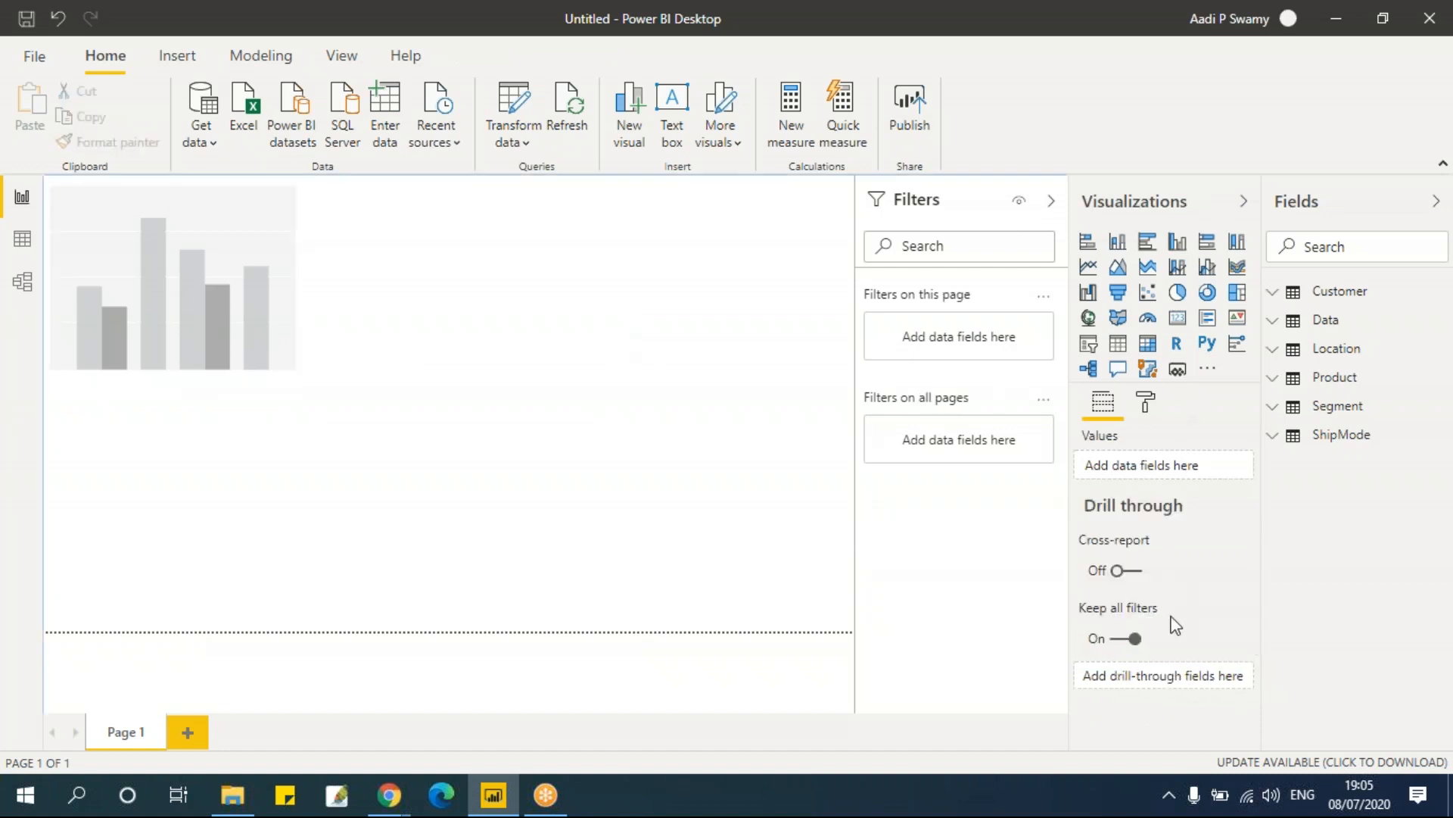
Step: Select the column chart and add the Location table's Region field to its axis
{"action": "left_click", "coordinate": [207, 208]}
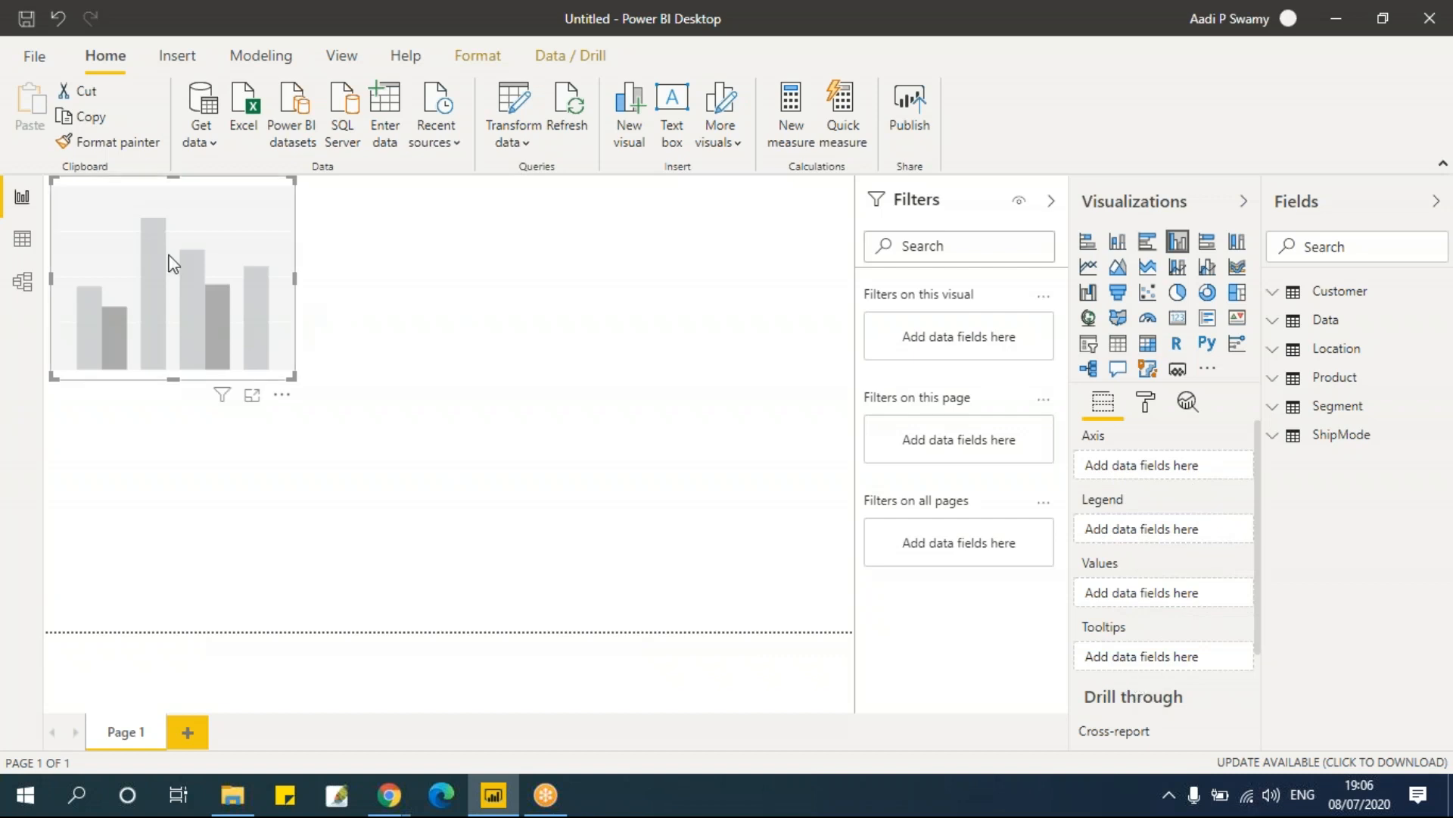
{"action": "left_click", "coordinate": [1278, 353]}
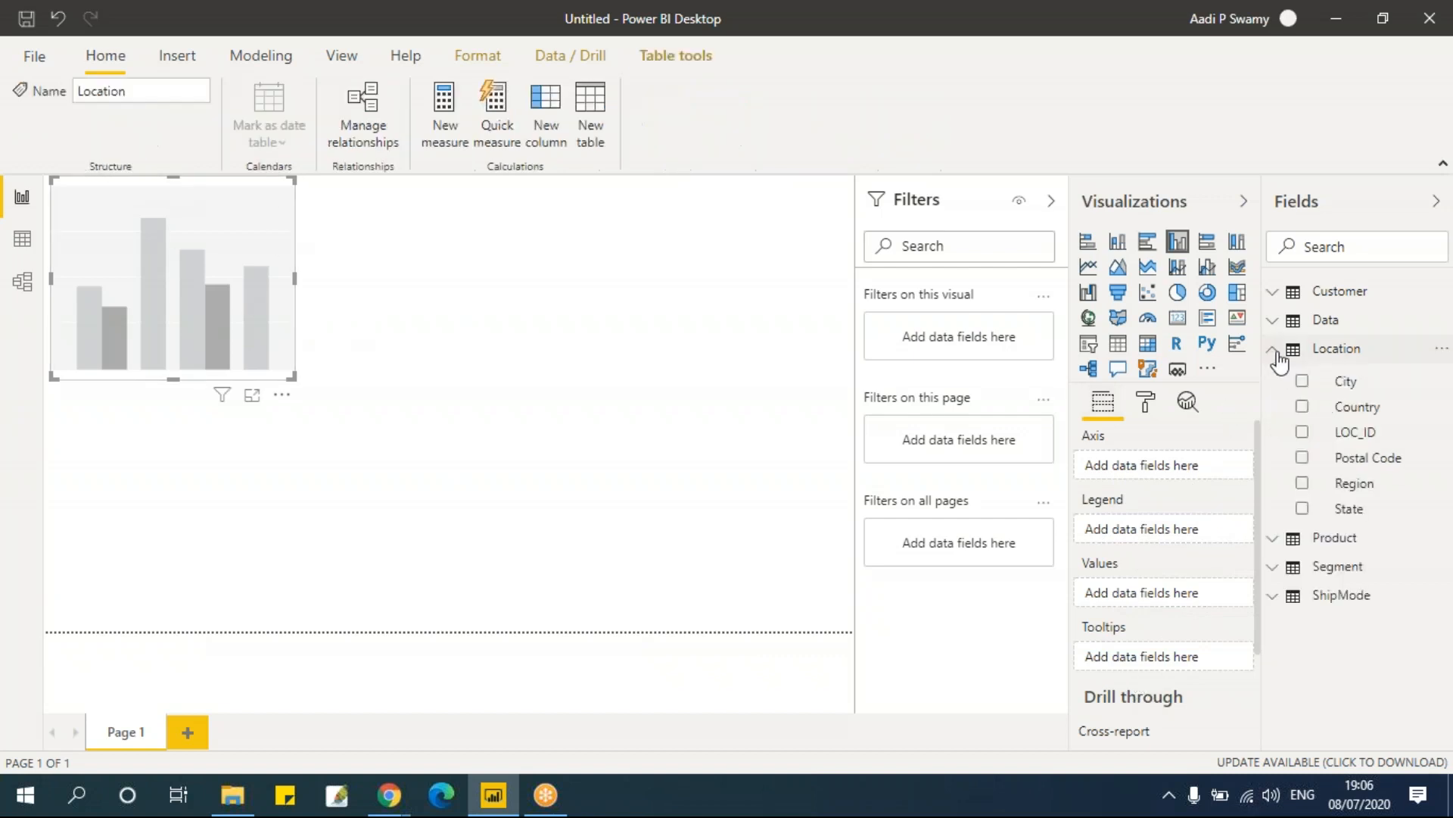
{"action": "left_click", "coordinate": [1303, 484]}
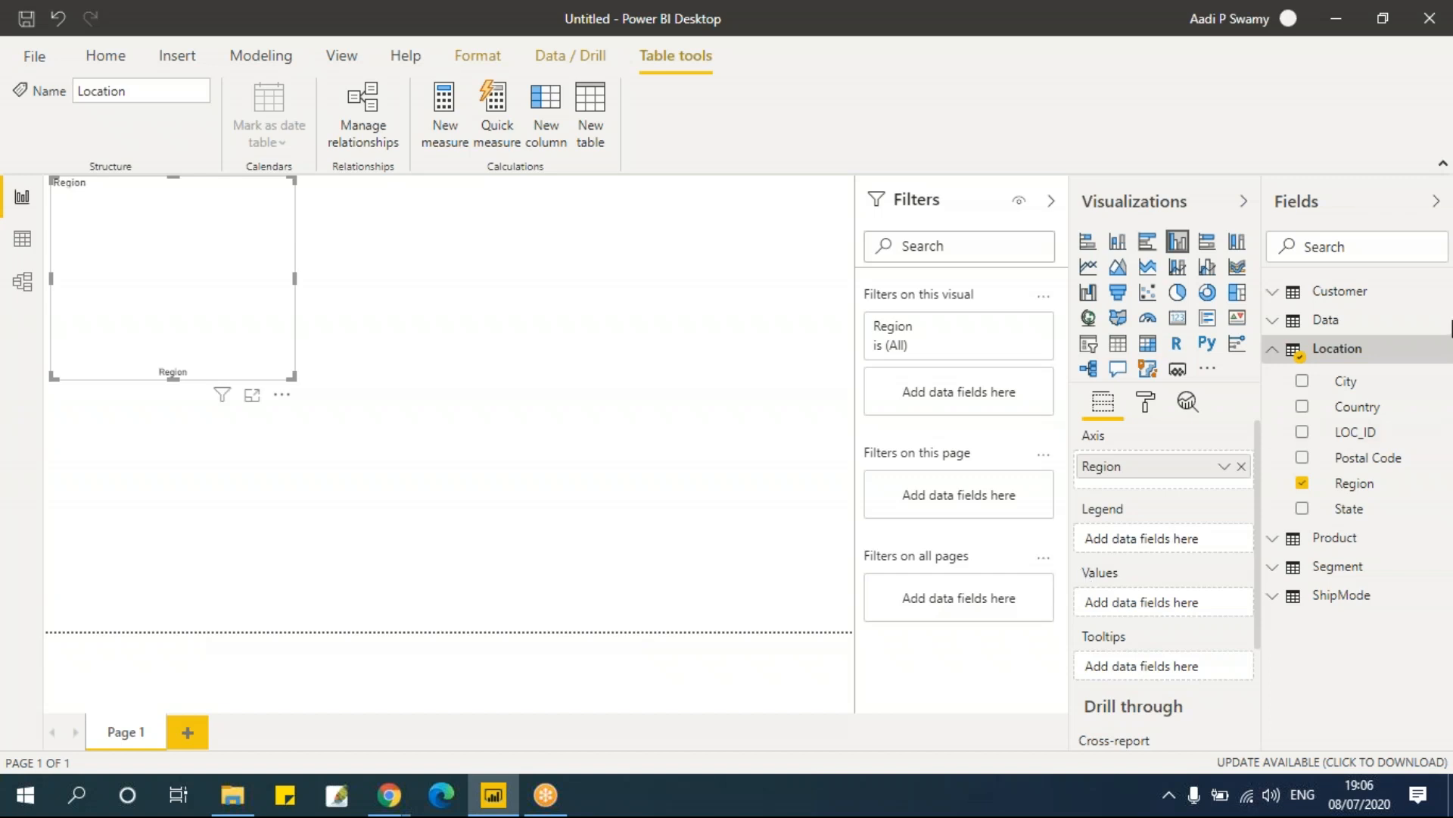
{"action": "left_click", "coordinate": [1274, 353]}
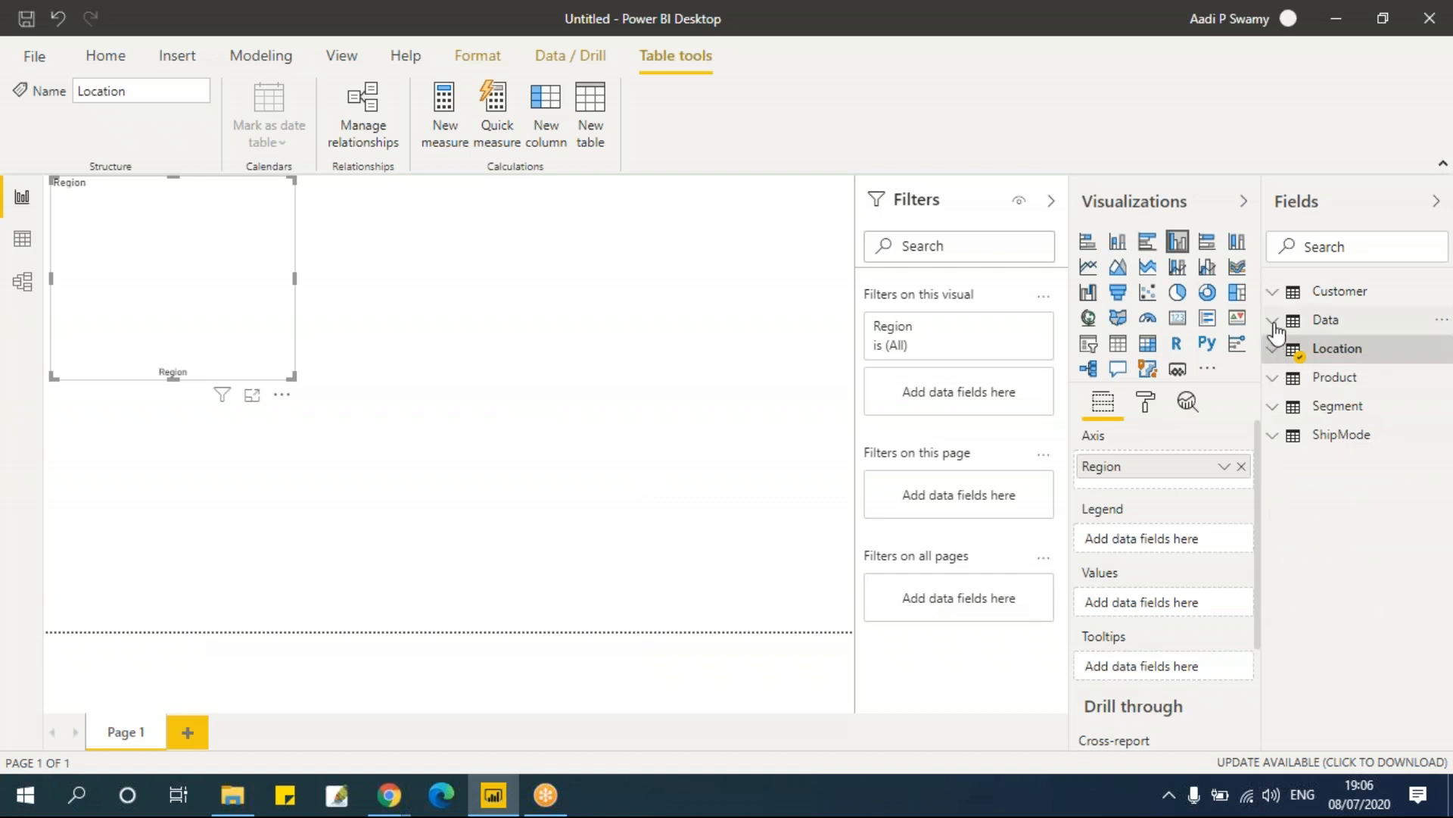
Step: Add the Data table's Sales field to the chart's values and enlarge the chart a bit more
{"action": "left_click", "coordinate": [1275, 324]}
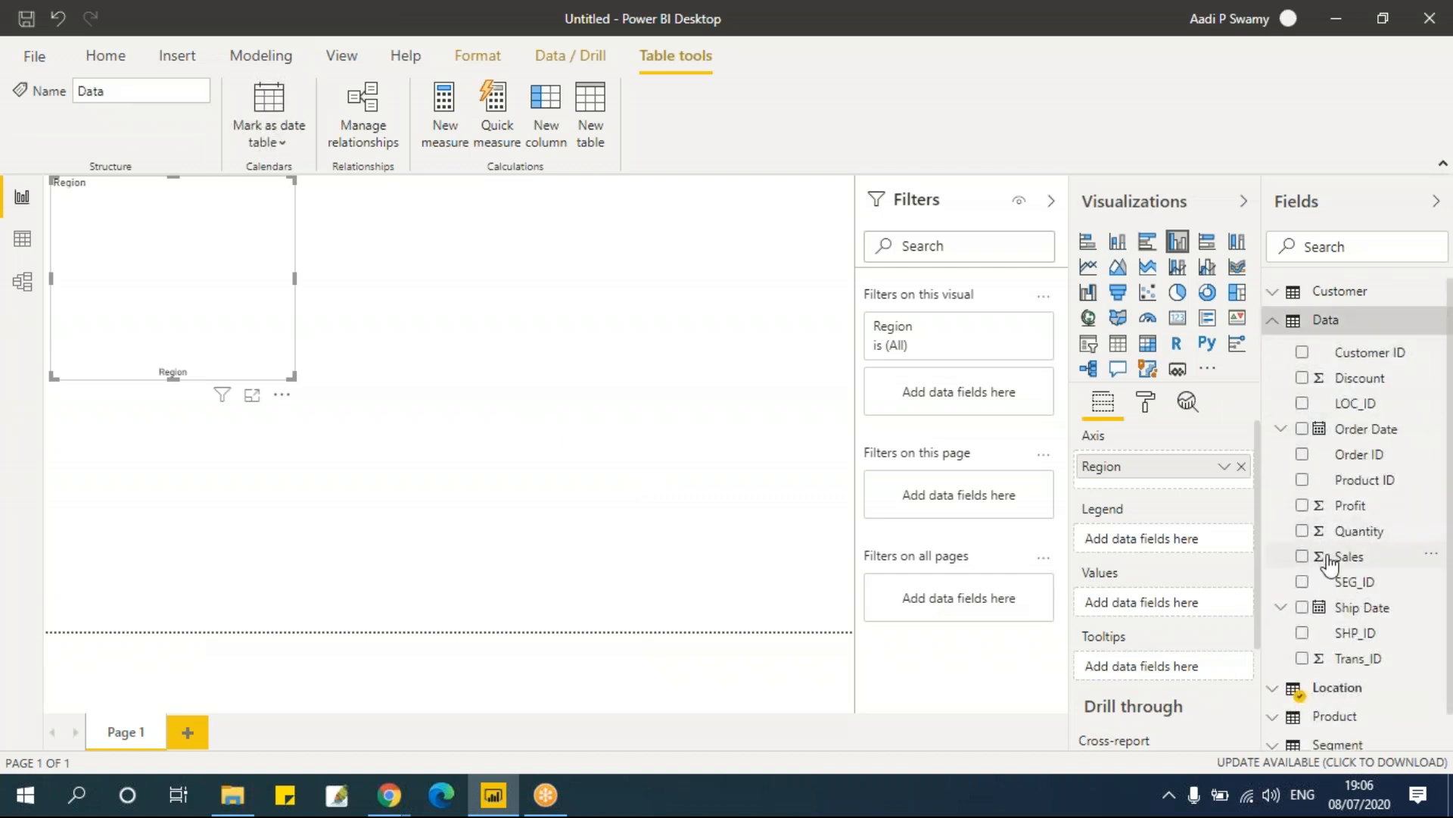
{"action": "left_click_drag", "start_coordinate": [1330, 564], "coordinate": [1143, 700]}
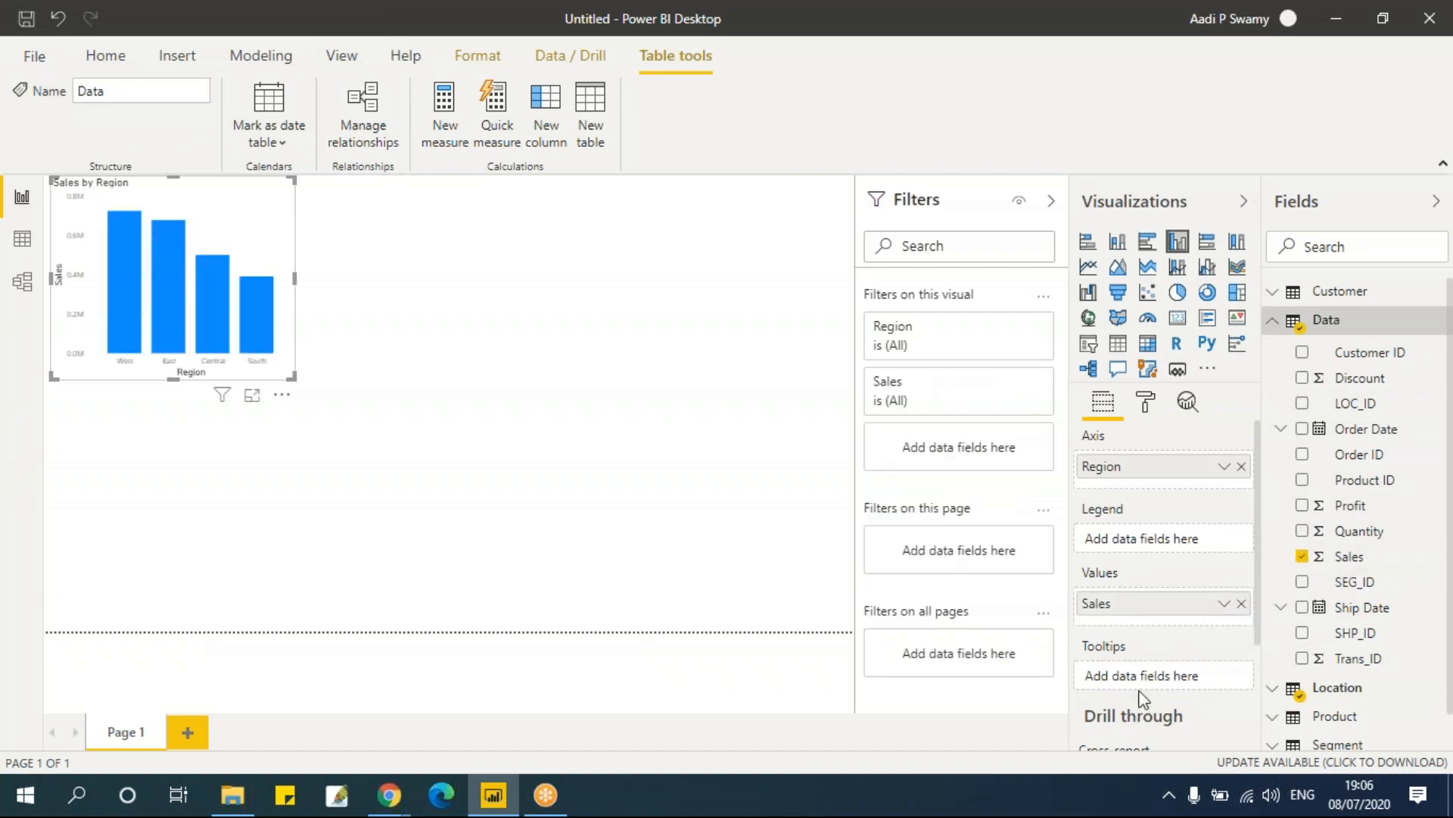
{"action": "left_click_drag", "start_coordinate": [293, 376], "coordinate": [327, 400]}
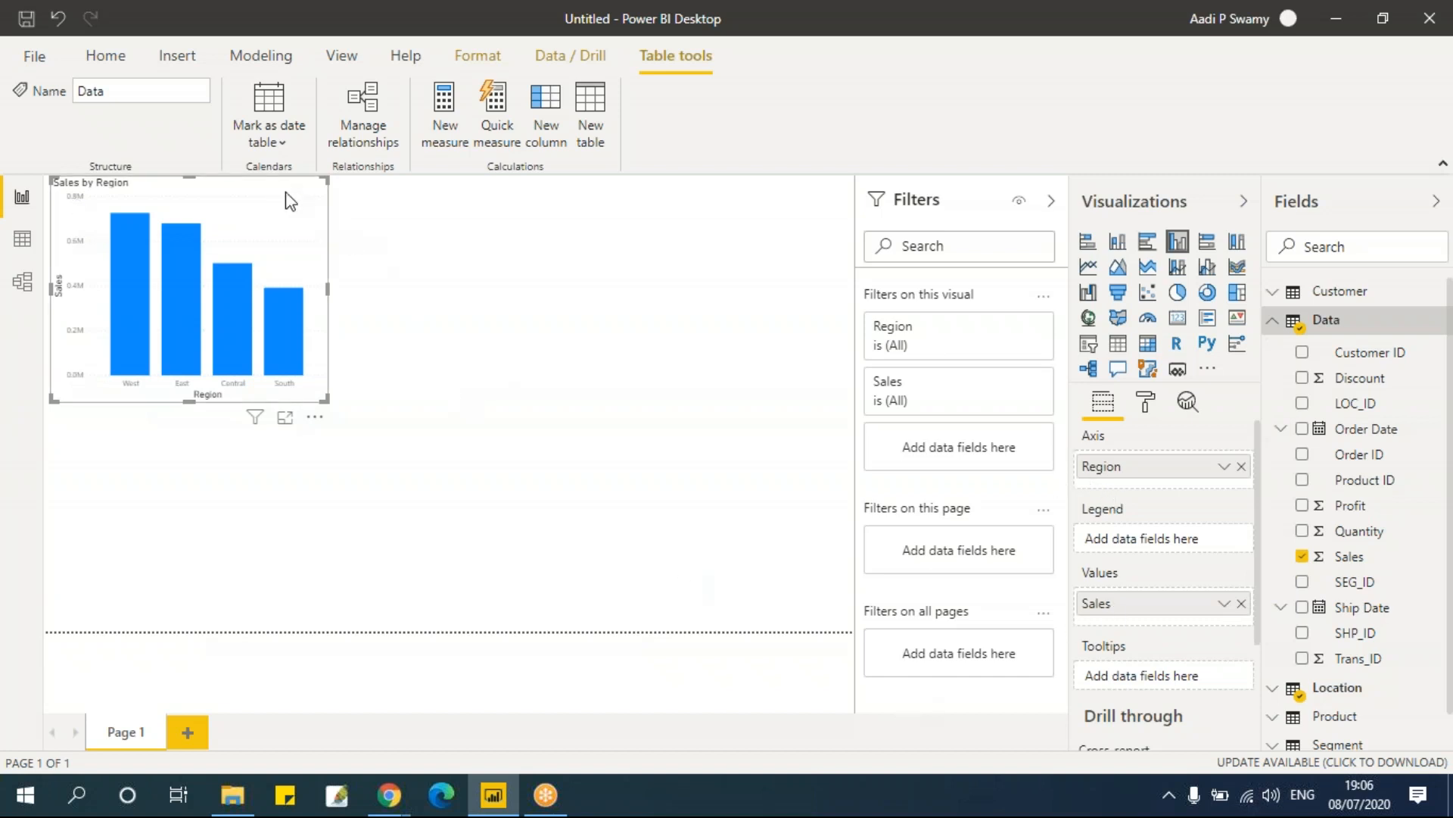
{"action": "left_click", "coordinate": [429, 329]}
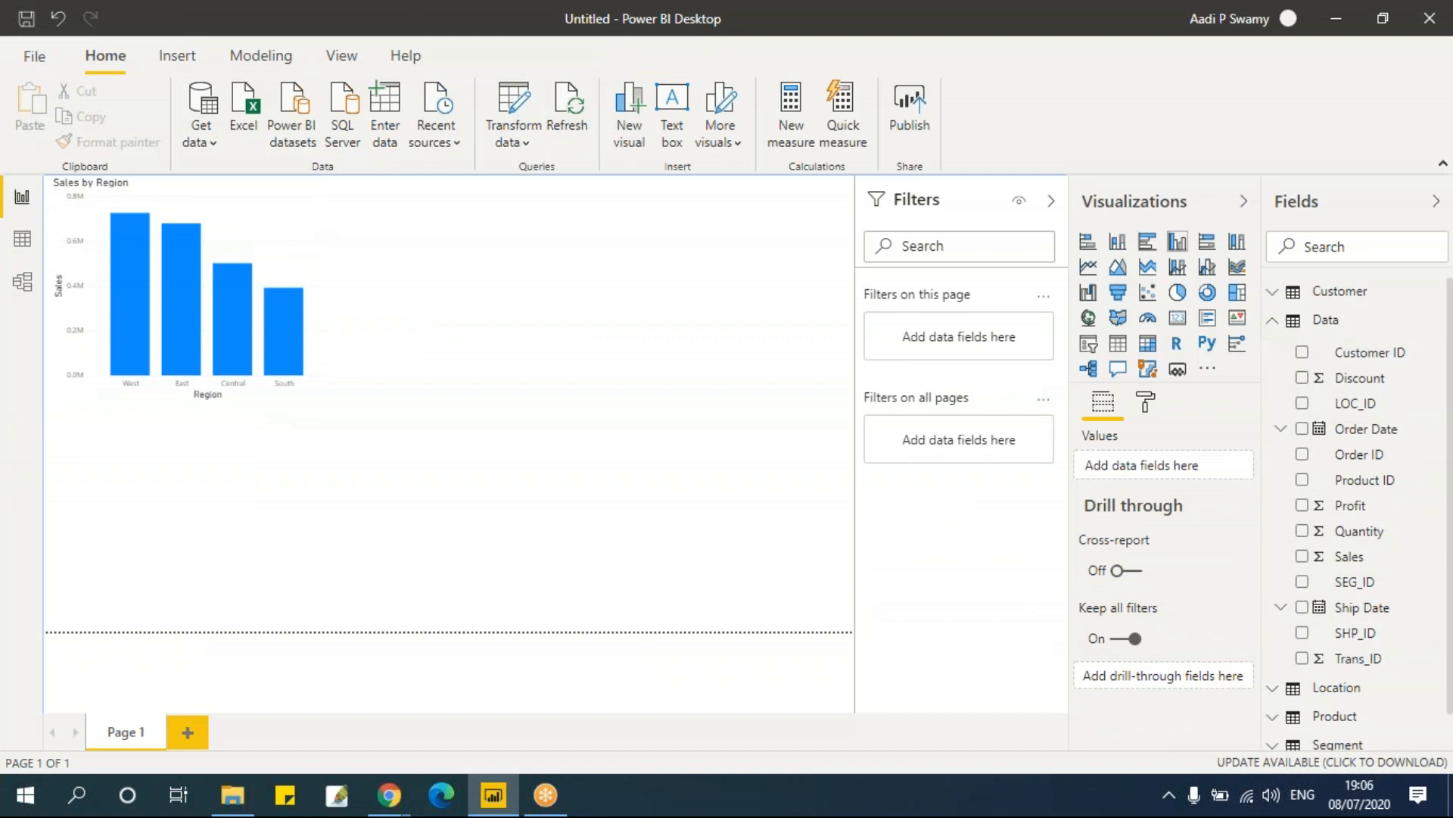
Step: Insert a clustered bar chart below the column chart
{"action": "left_click", "coordinate": [1149, 241]}
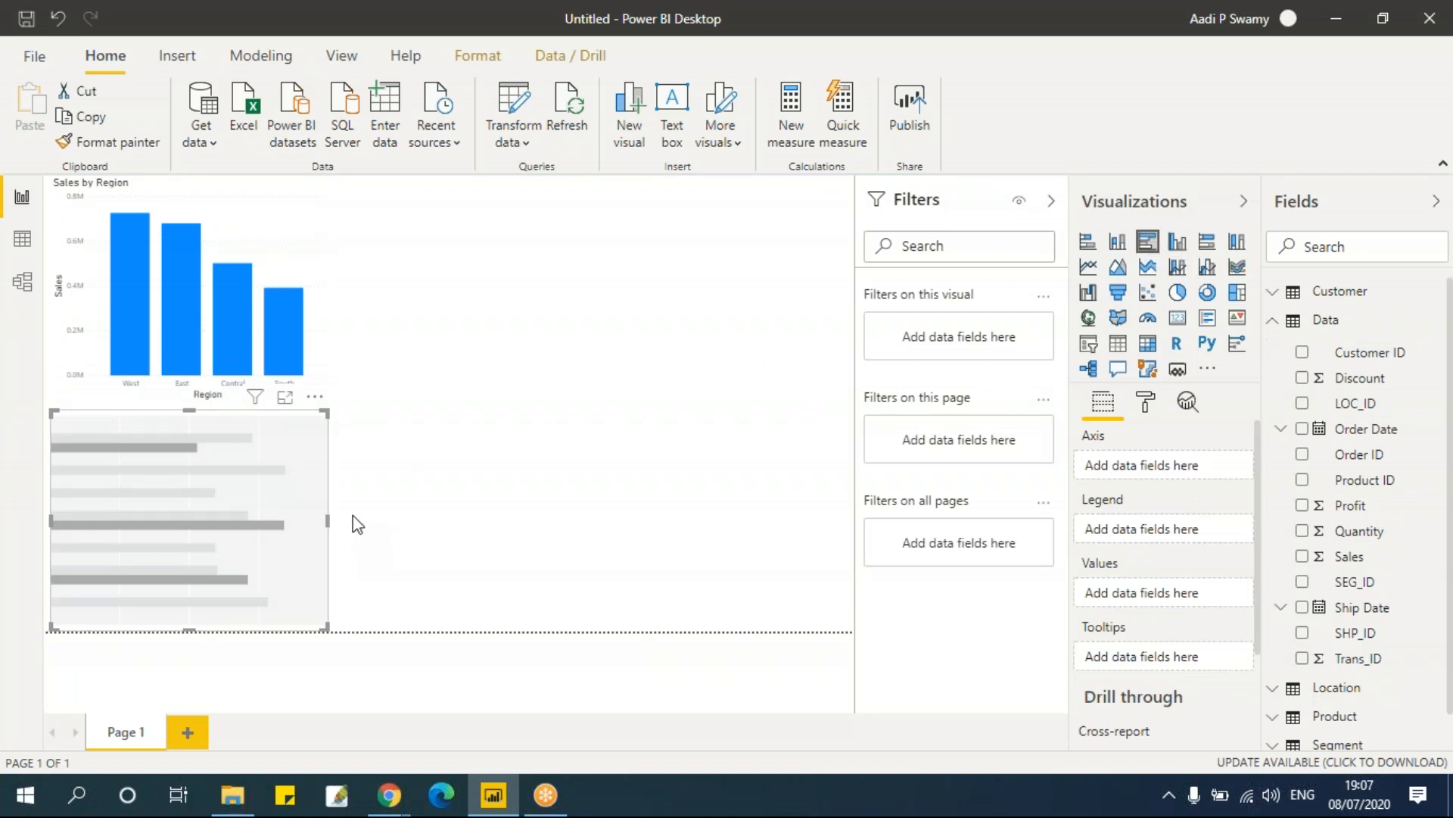
{"action": "left_click", "coordinate": [330, 239]}
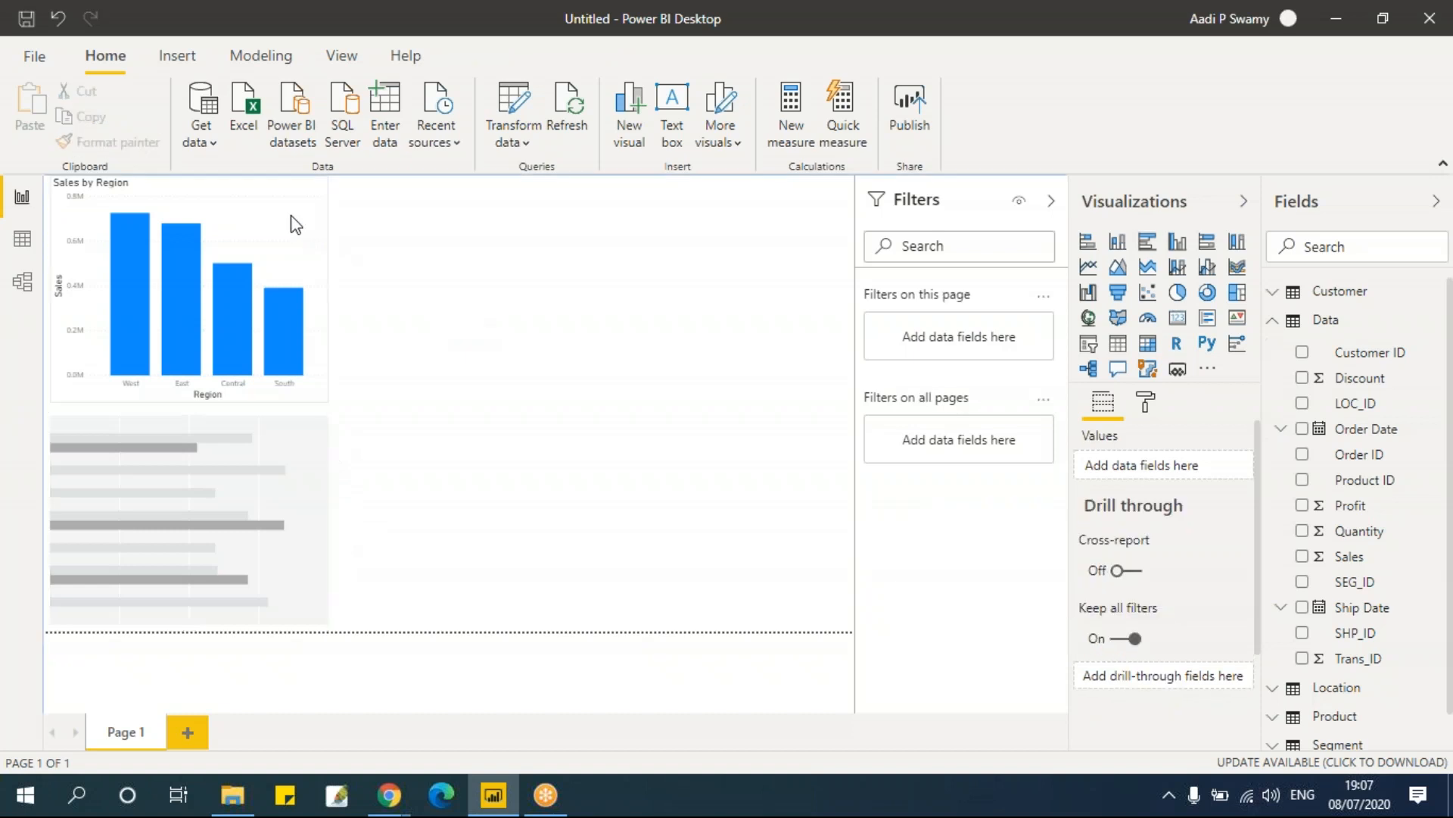
Step: Switch the Sales by Region chart to a clustered bar chart and back to a clustered column chart
{"action": "left_click", "coordinate": [295, 224]}
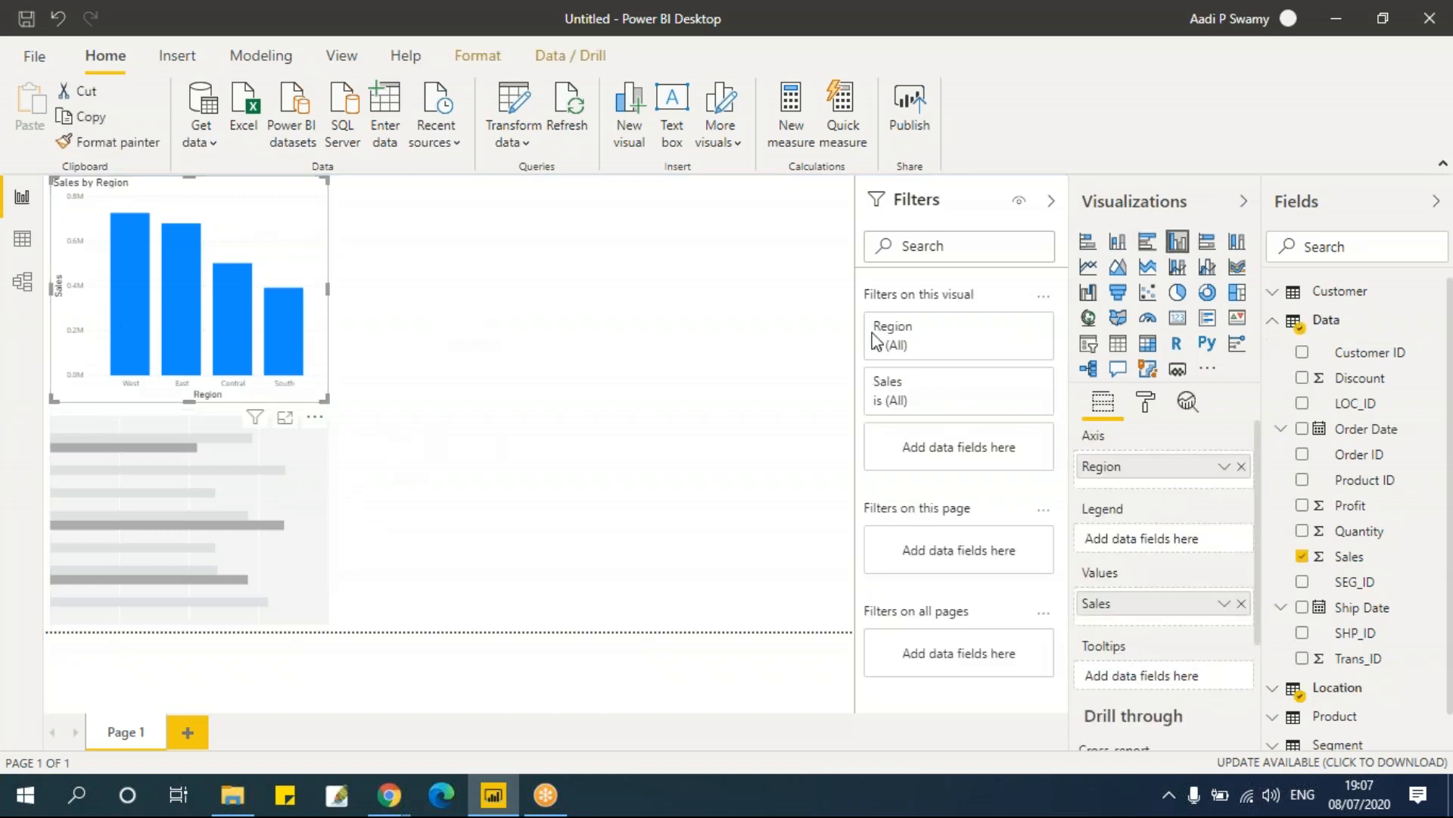
{"action": "left_click", "coordinate": [1149, 243]}
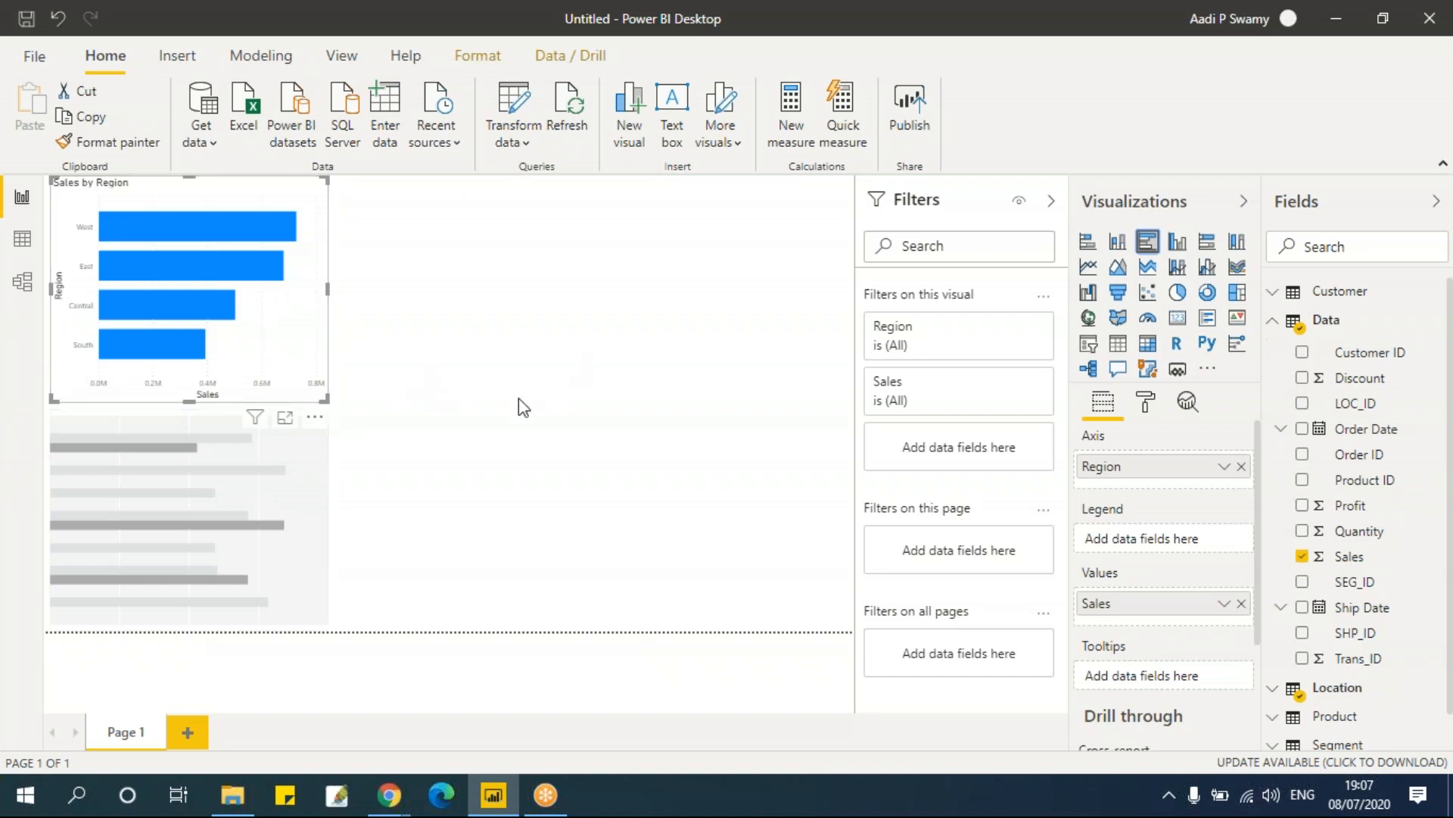
{"action": "left_click", "coordinate": [635, 308]}
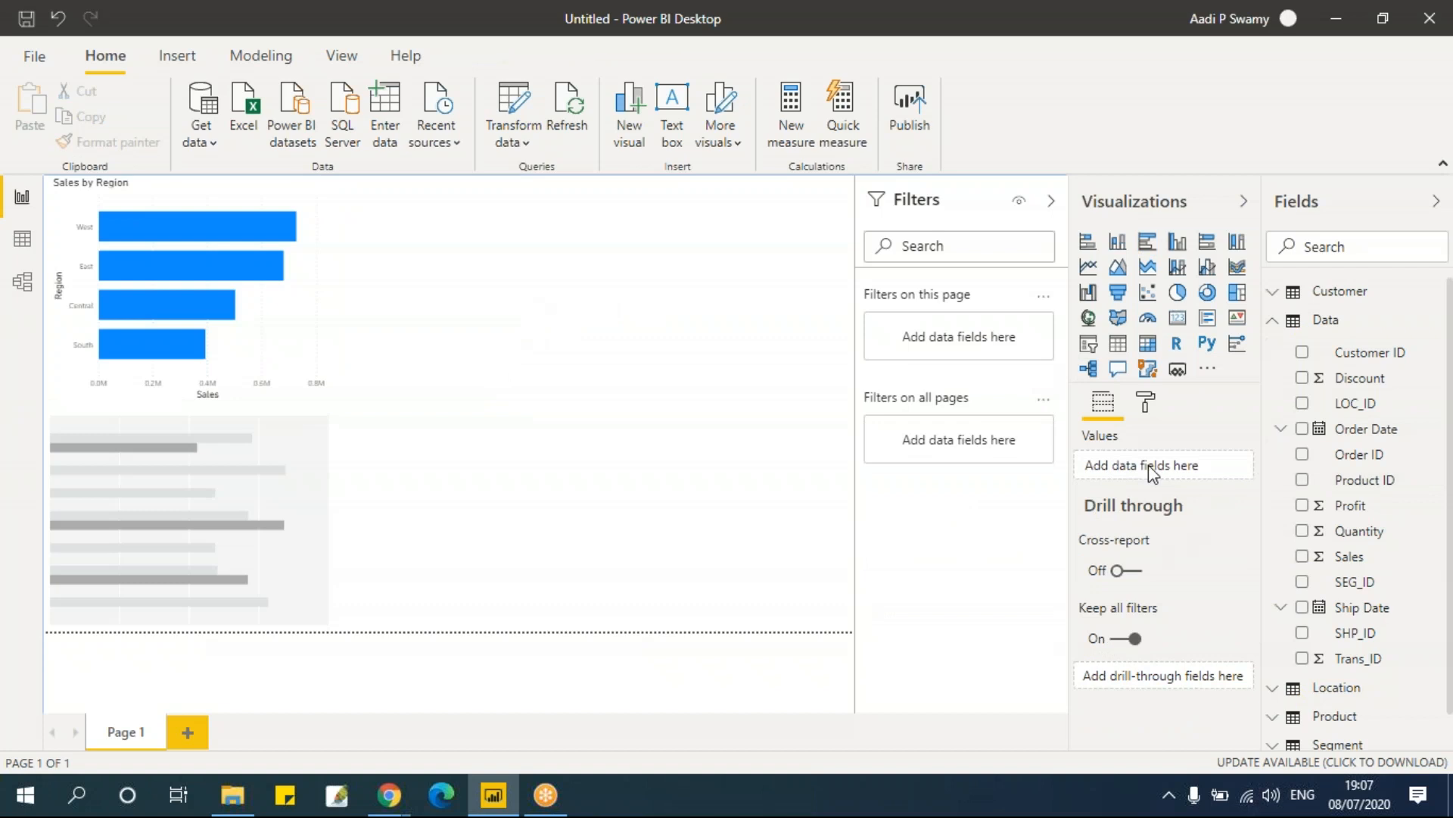
{"action": "left_click", "coordinate": [288, 214]}
{"action": "left_click", "coordinate": [1179, 243]}
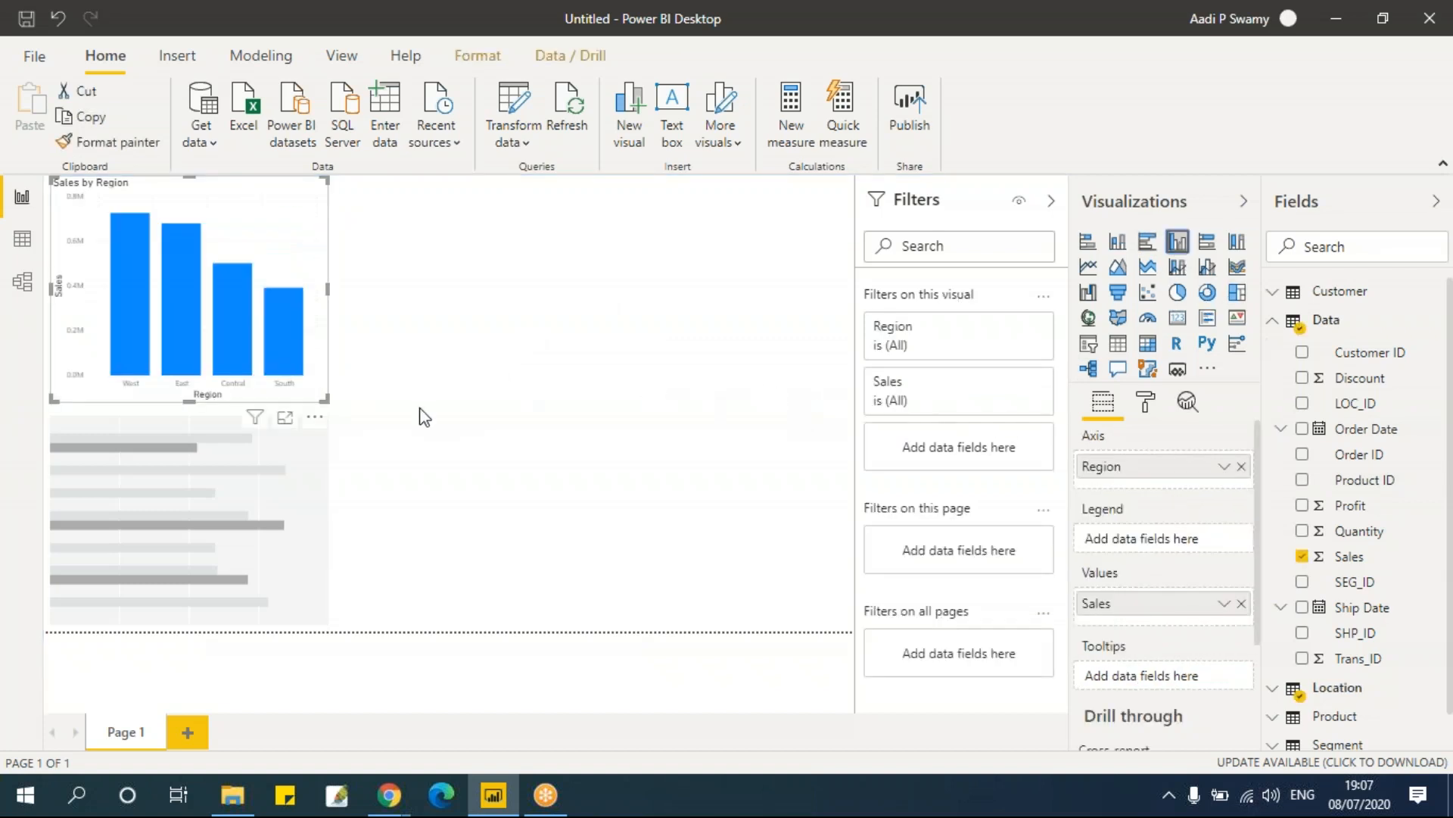
Step: Select the empty bar chart and add the Sales field to its values
{"action": "left_click", "coordinate": [320, 460]}
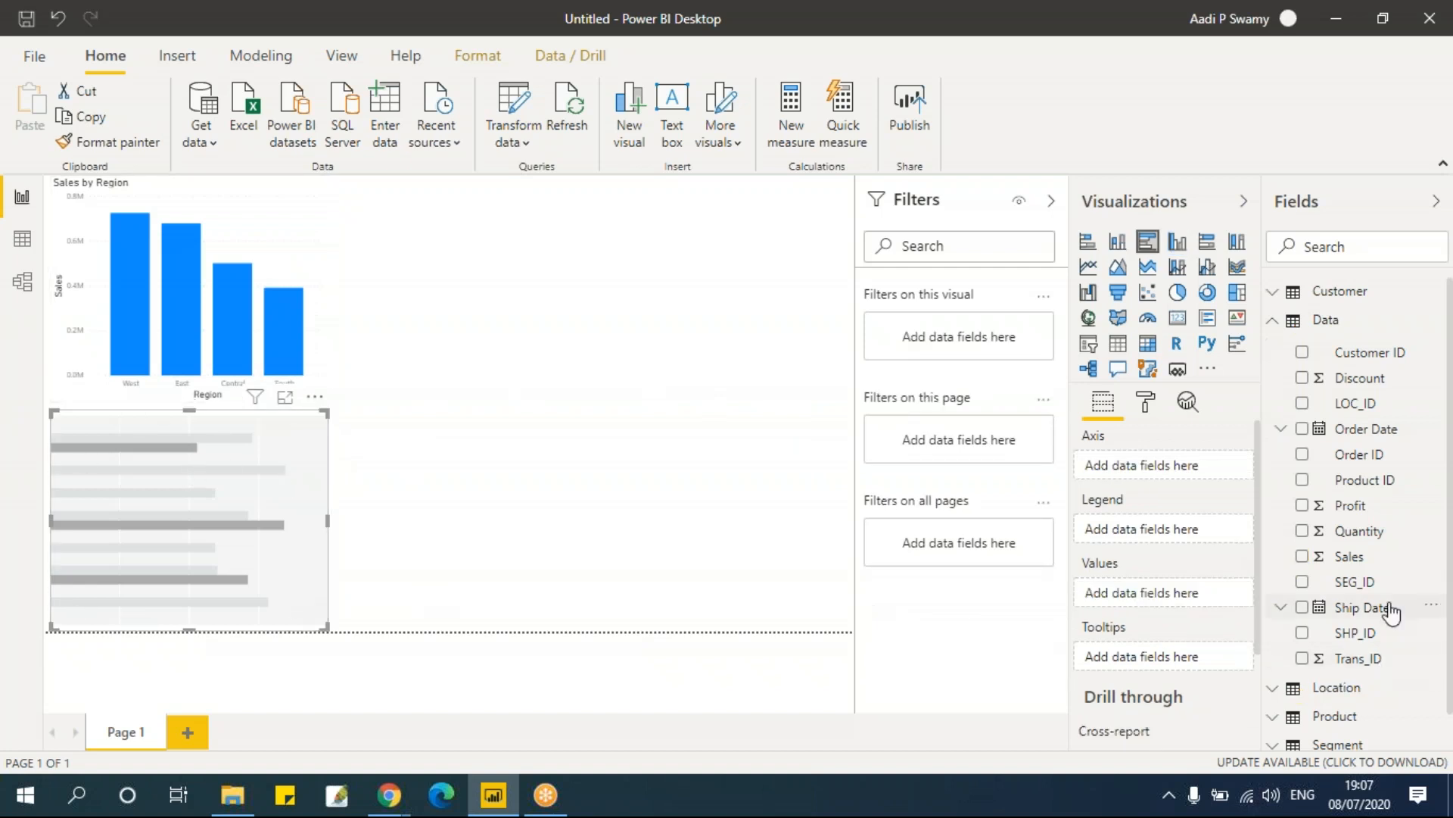
{"action": "left_click_drag", "start_coordinate": [1359, 557], "coordinate": [1173, 598]}
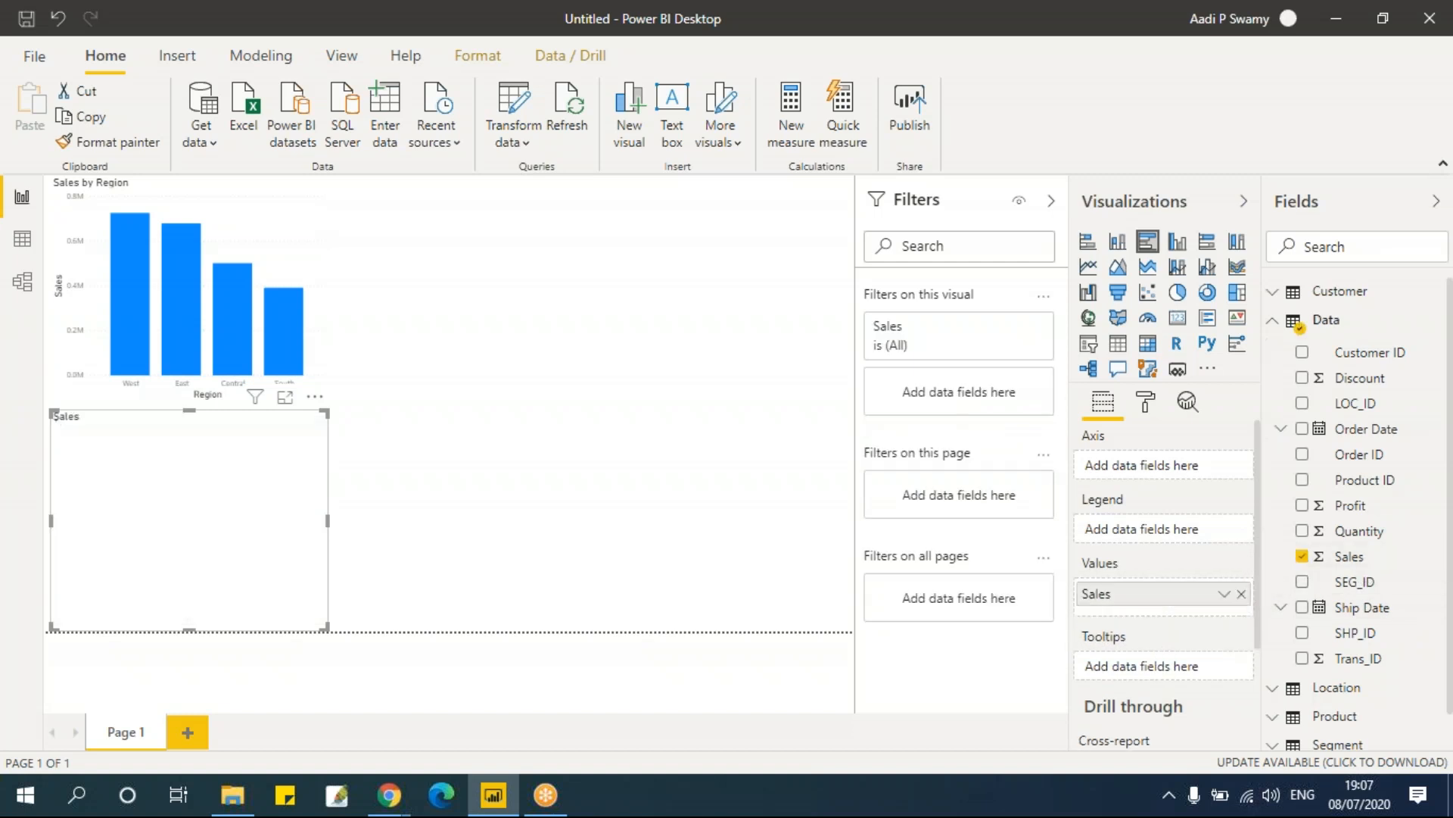
Step: Add the Location table's Region field to the bar chart's axis and deselect it
{"action": "scroll", "coordinate": [1370, 605], "scroll_direction": "down", "scroll_amount": 1}
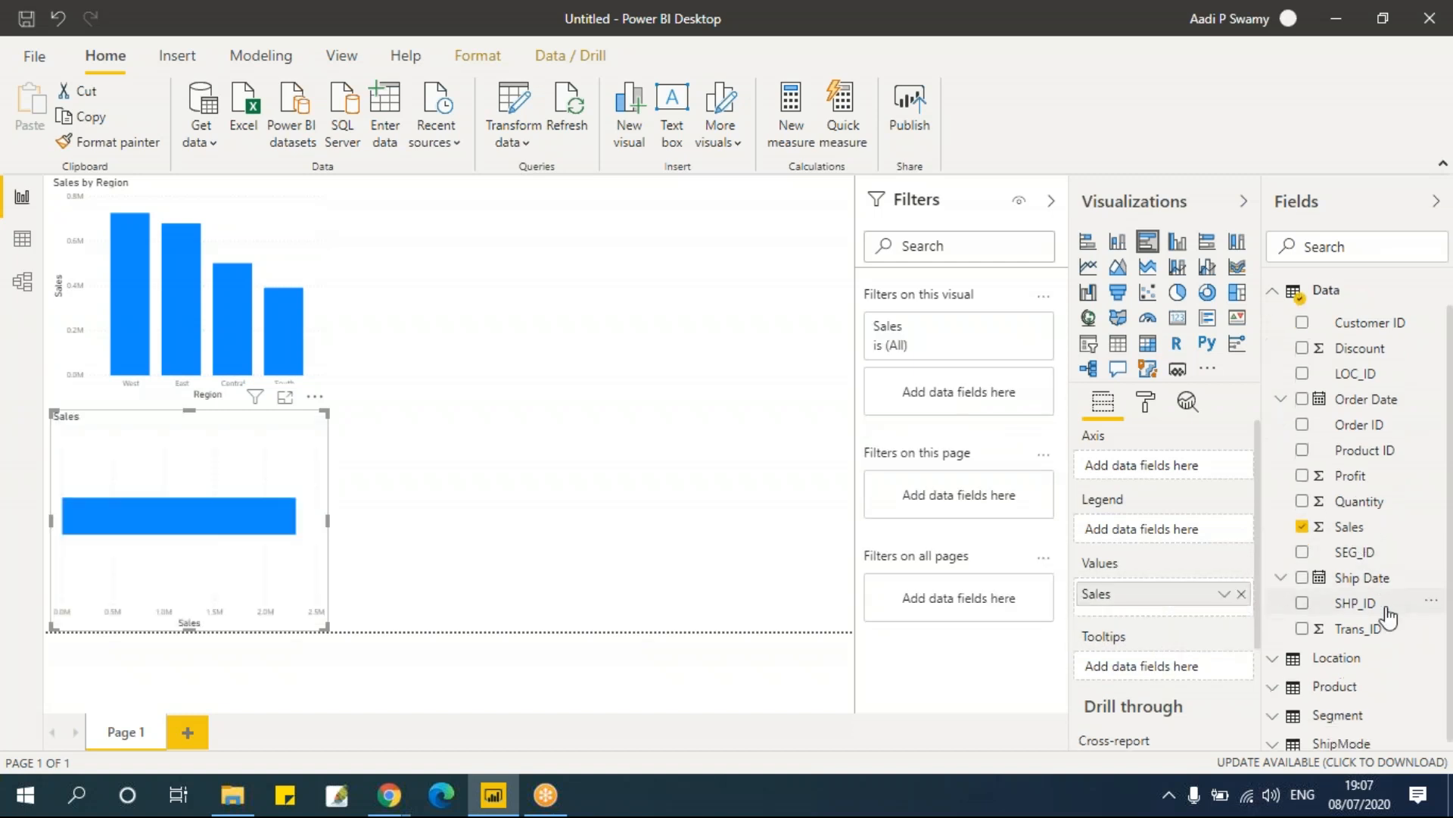
{"action": "left_click", "coordinate": [1337, 650]}
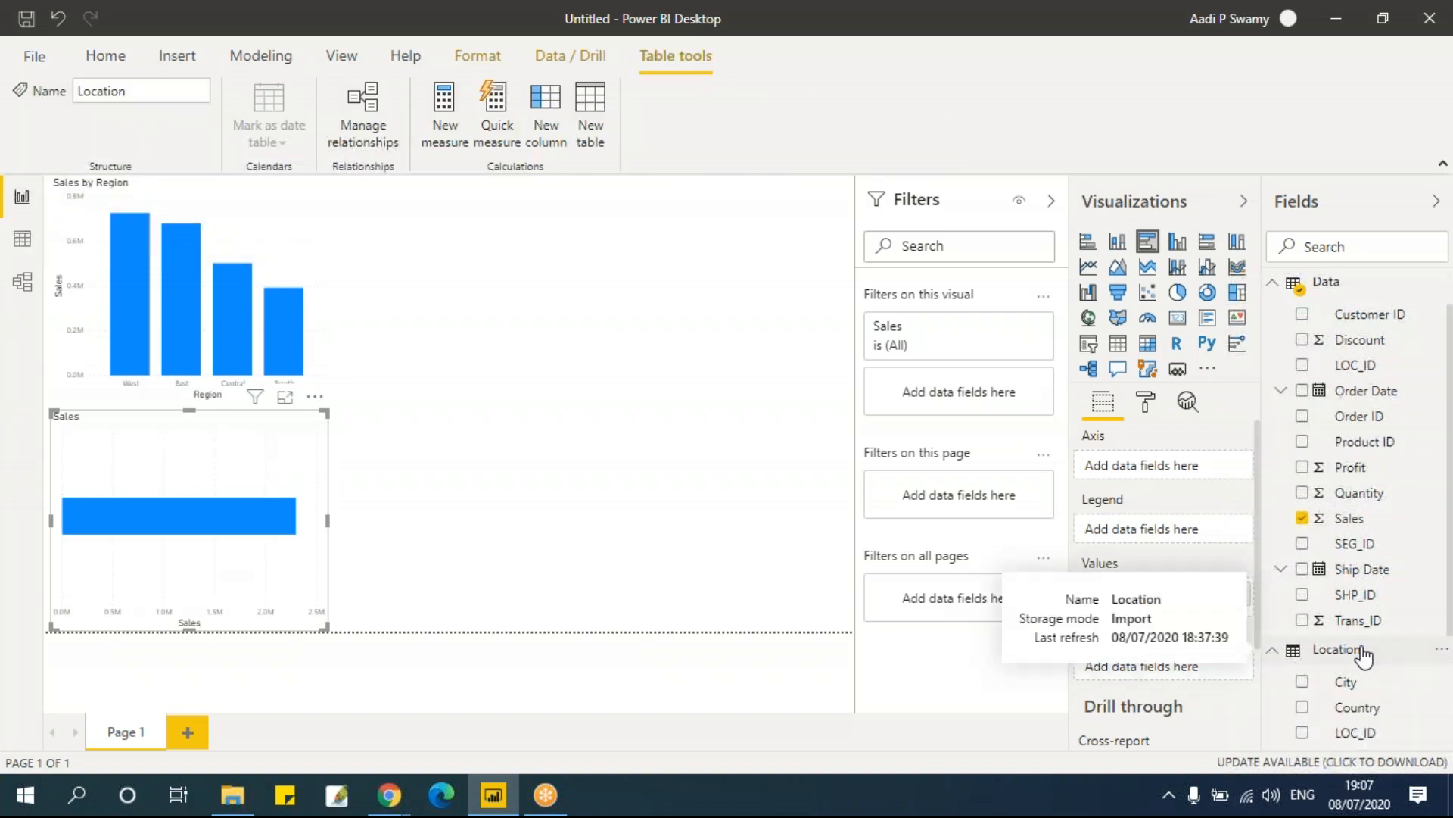
{"action": "scroll", "coordinate": [1378, 651], "scroll_direction": "down", "scroll_amount": 3}
{"action": "left_click_drag", "start_coordinate": [1353, 636], "coordinate": [1253, 556]}
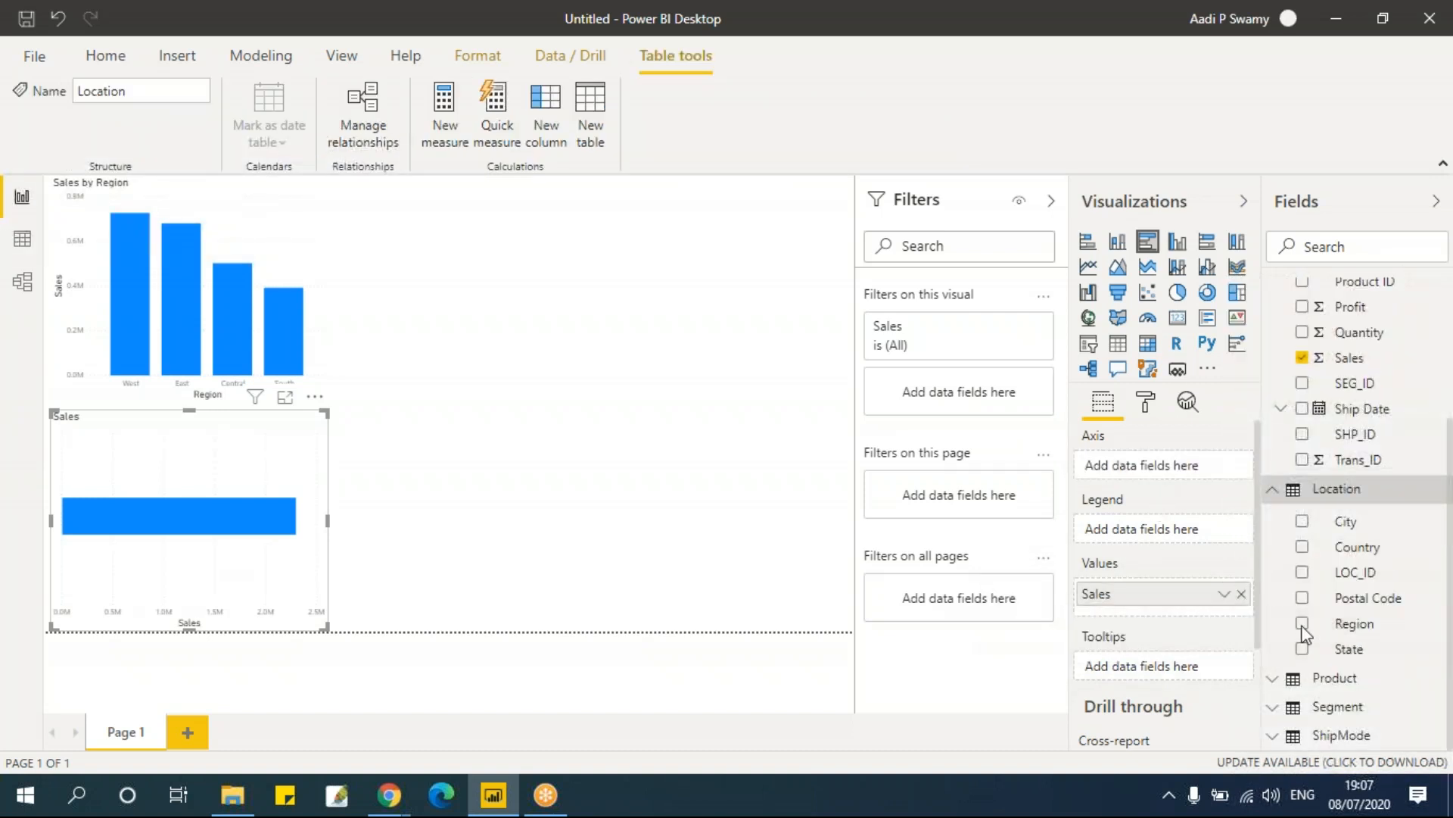
{"action": "left_click", "coordinate": [1302, 623]}
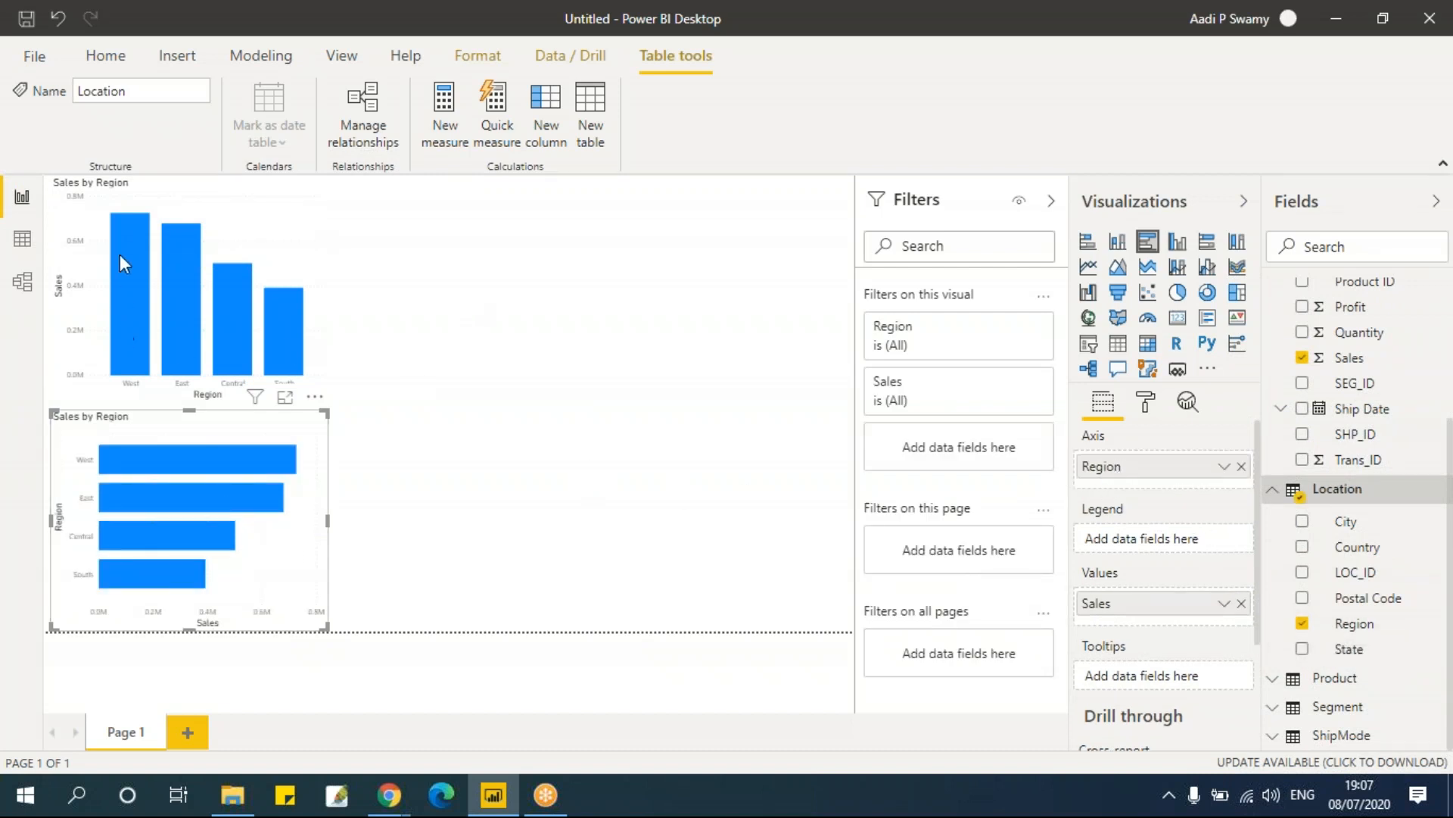
{"action": "key", "text": "Escape"}
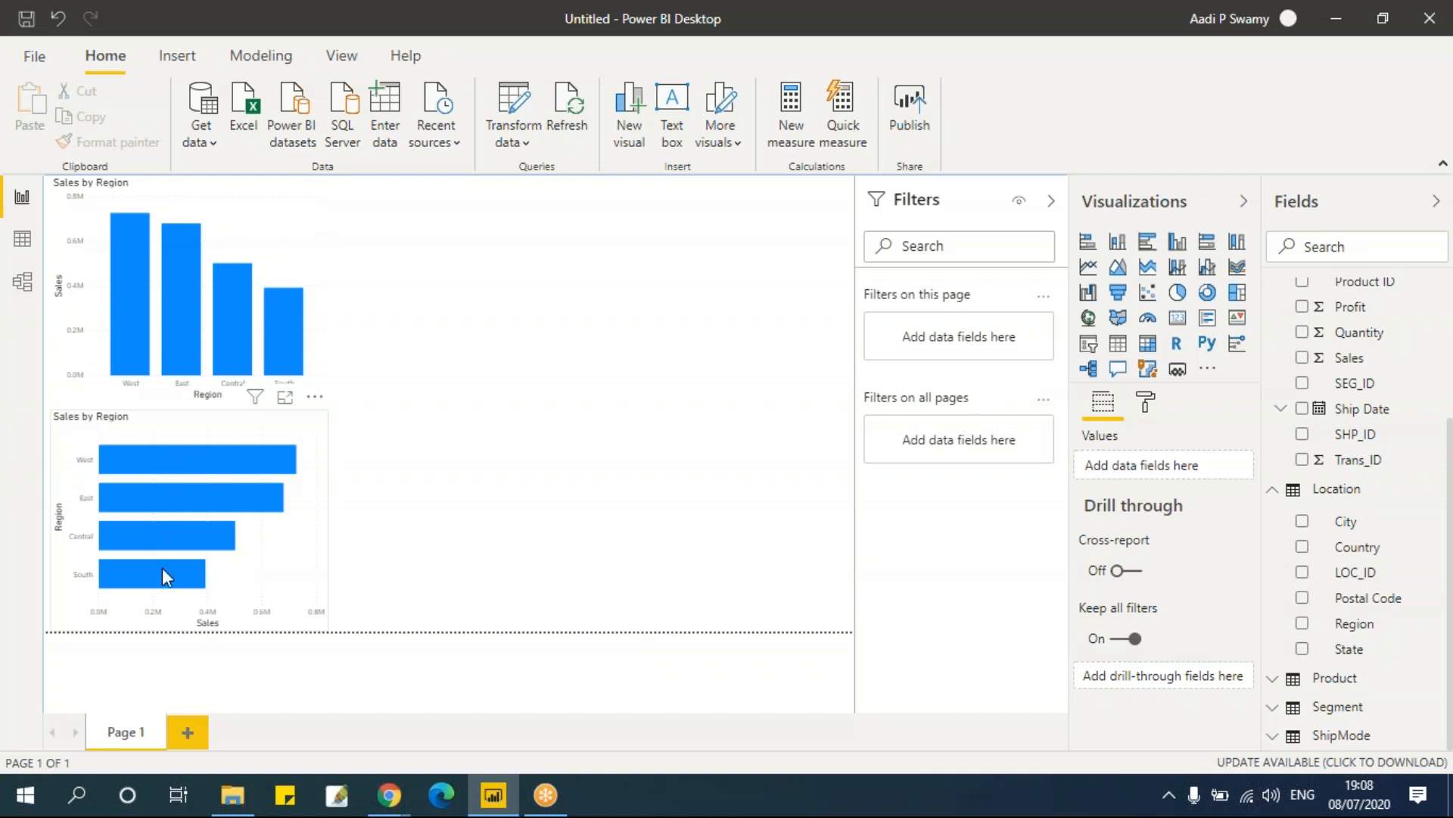
Step: Inspect the bar chart's tooltip values by pointing at its bars
{"action": "mouse_move", "coordinate": [165, 463]}
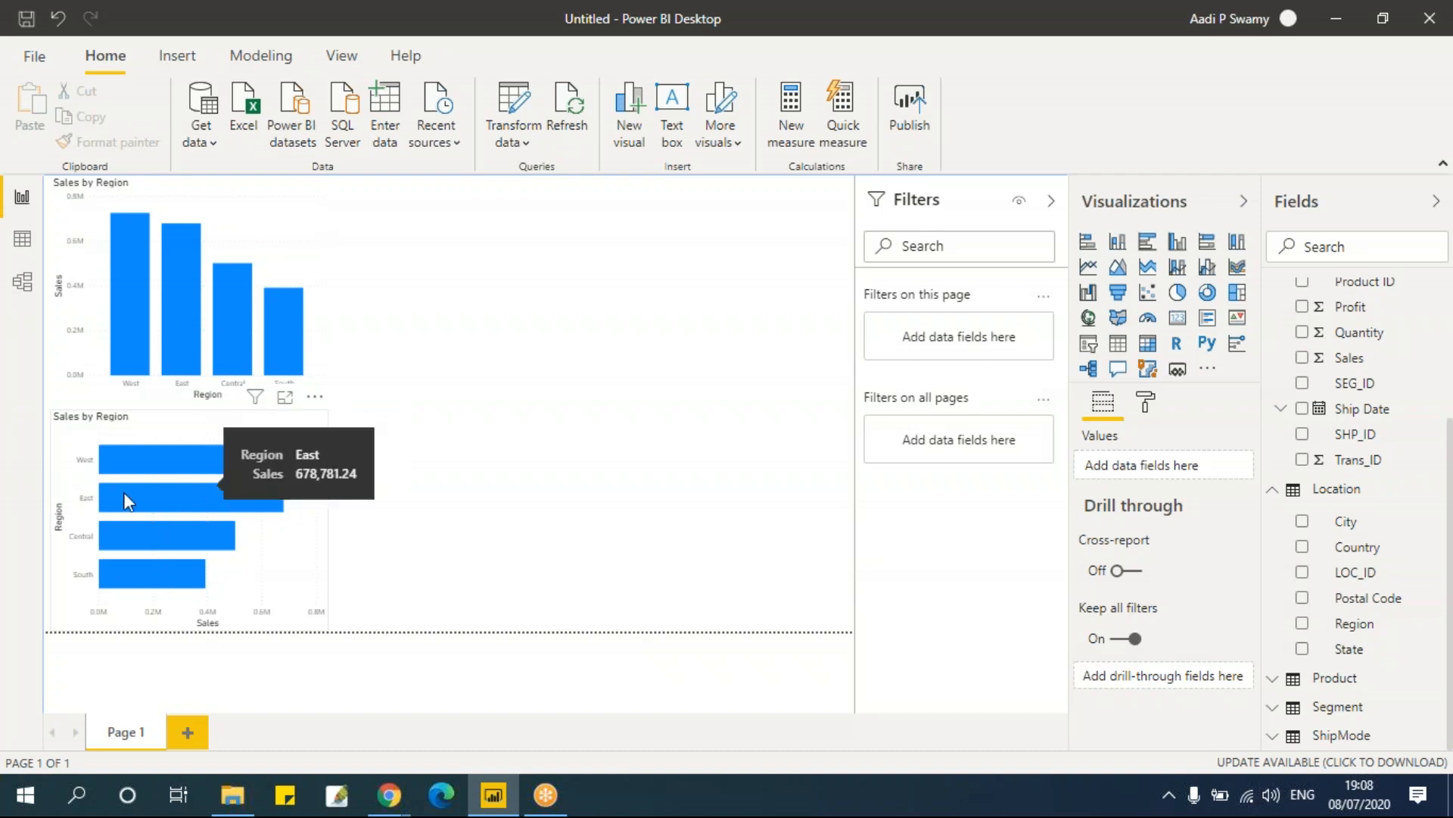
{"action": "mouse_move", "coordinate": [141, 325]}
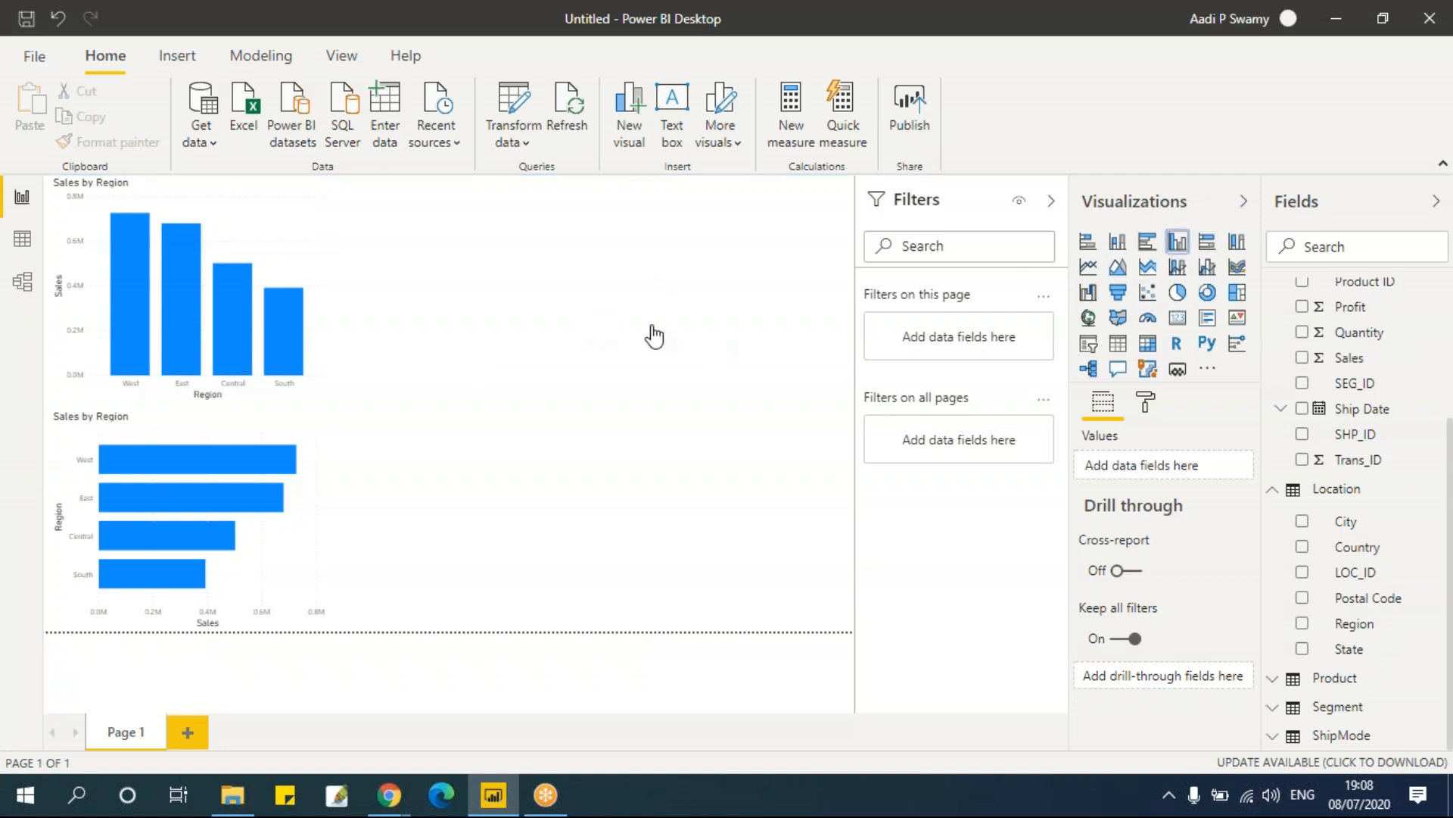
Step: Place a new clustered column chart to the right and add Region and Sales to it
{"action": "mouse_move", "coordinate": [395, 185]}
{"action": "left_mouse_down"}
{"action": "mouse_move", "coordinate": [412, 201]}
{"action": "mouse_move", "coordinate": [404, 185]}
{"action": "left_mouse_up"}
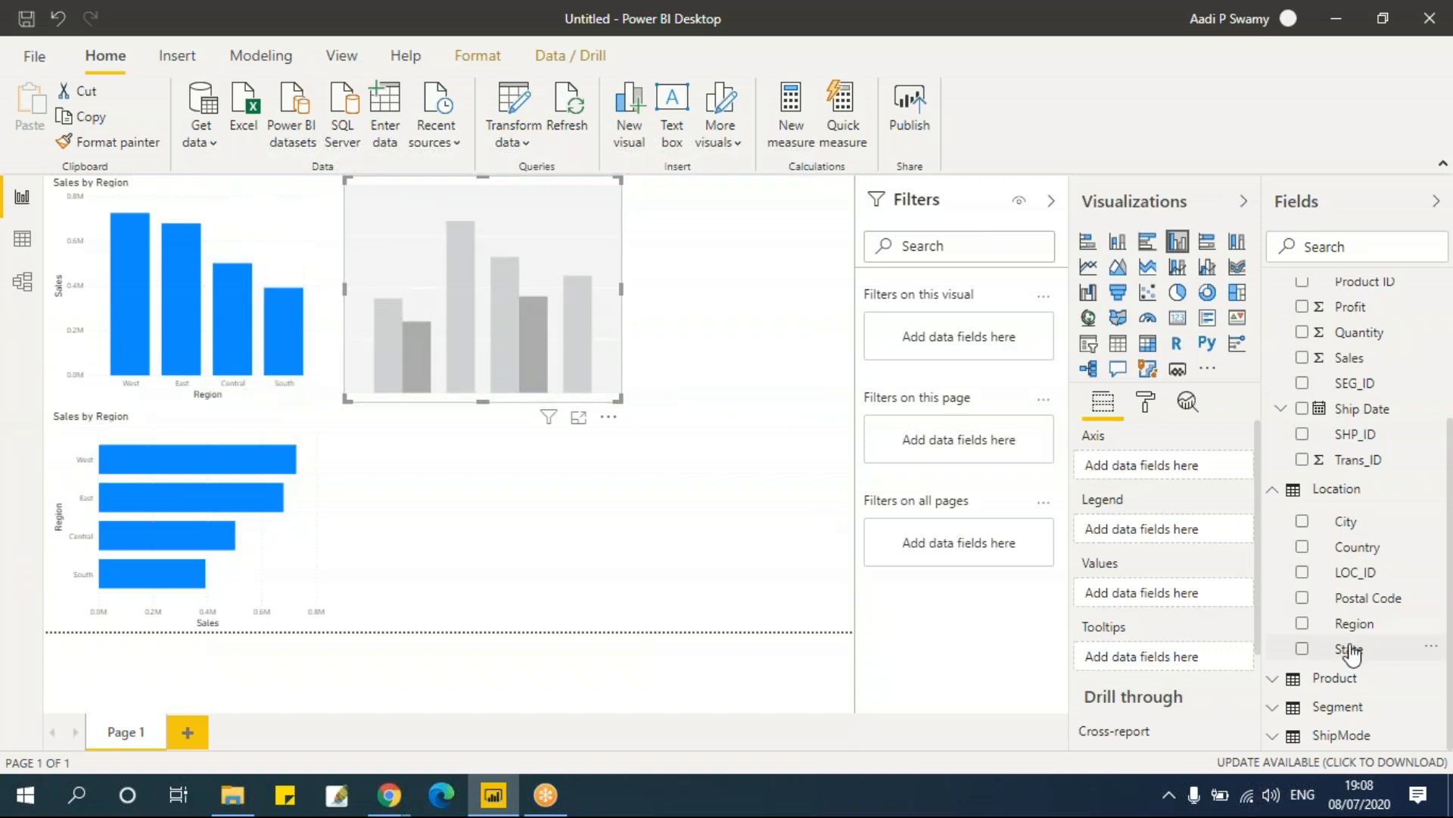
{"action": "left_click", "coordinate": [1302, 623]}
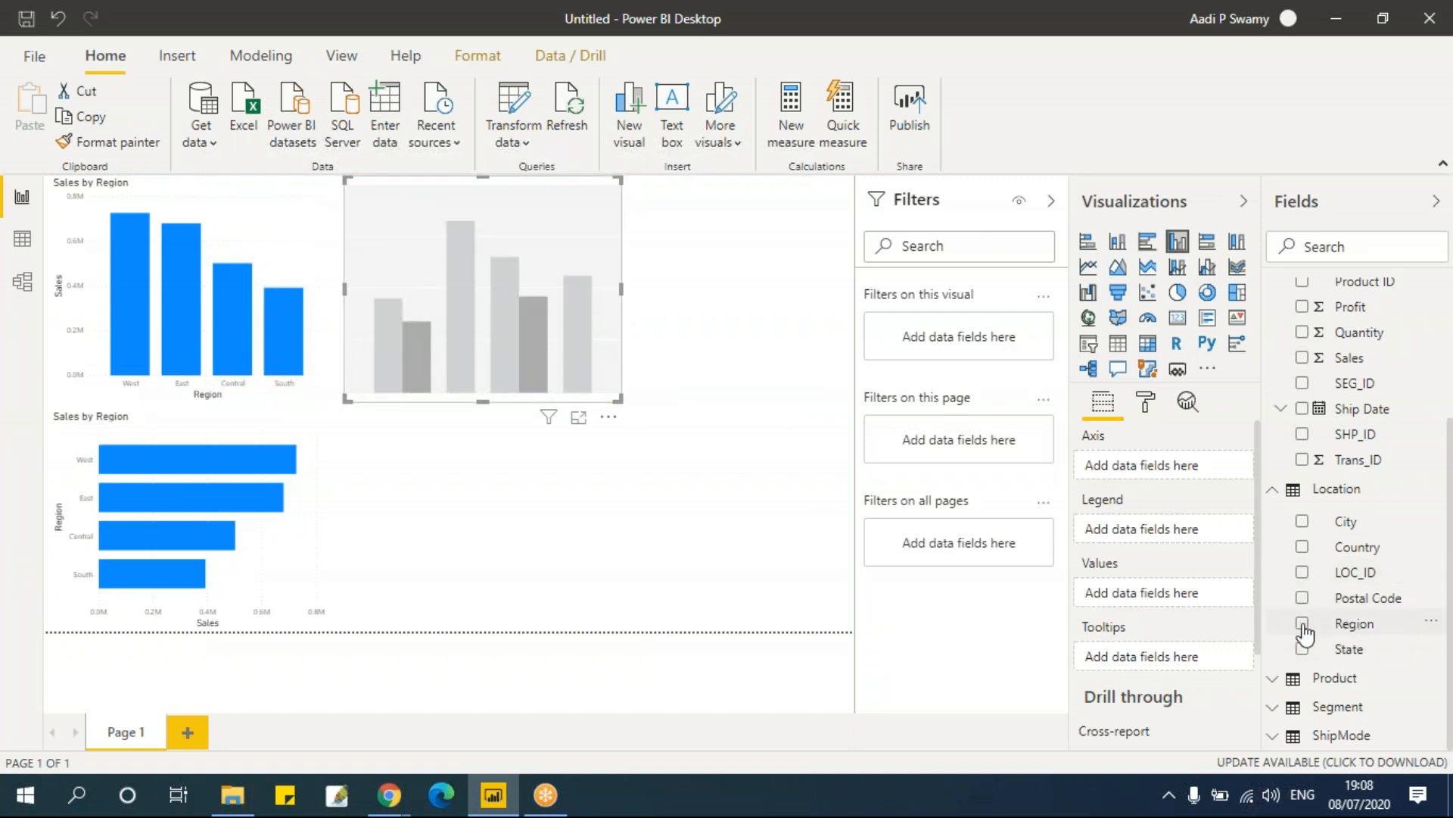
{"action": "left_click", "coordinate": [1302, 357]}
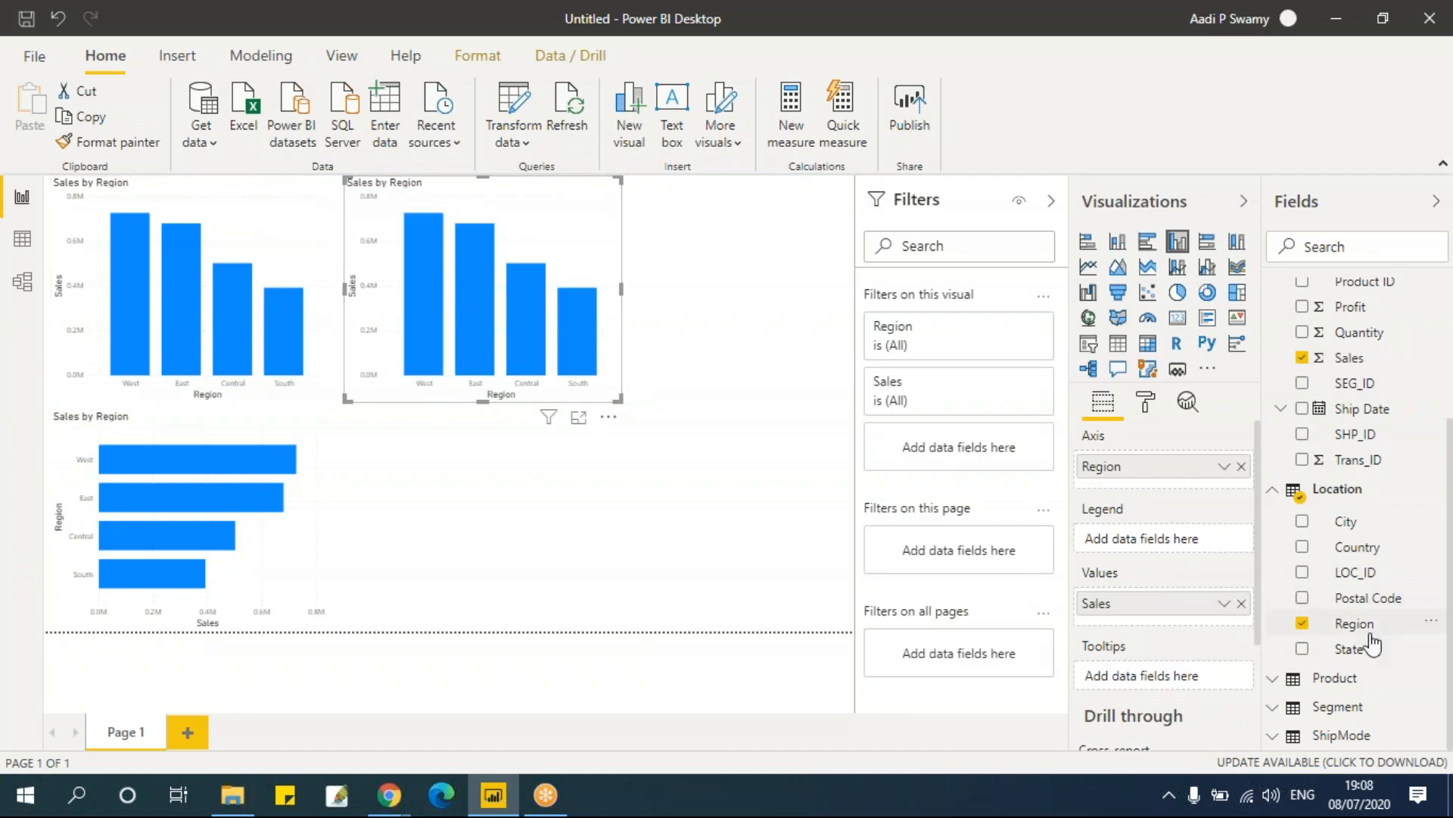
Step: Add the Segment table's Segment field as the new chart's legend and widen the chart
{"action": "left_click", "coordinate": [1420, 701]}
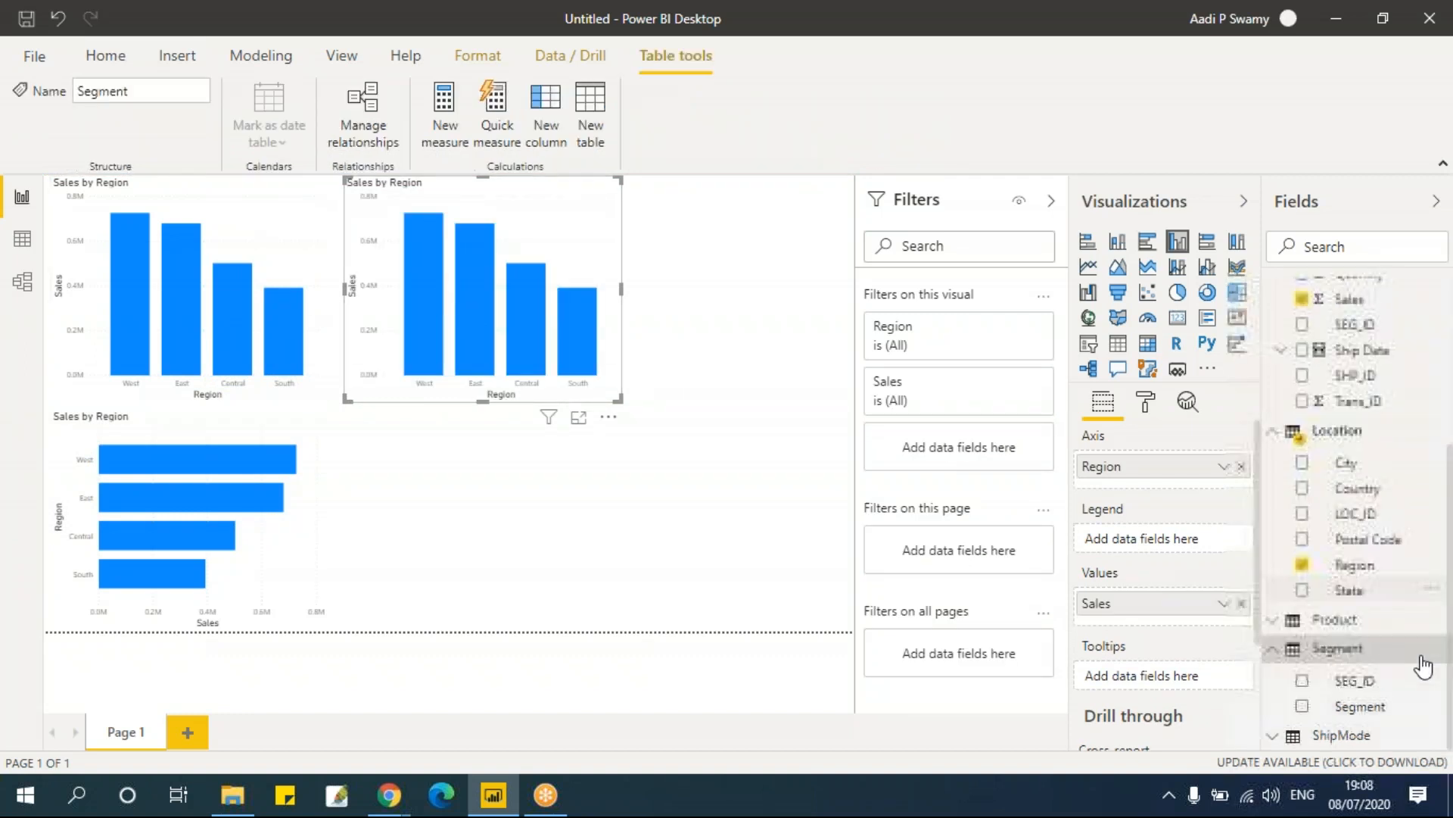
{"action": "left_click_drag", "start_coordinate": [1366, 710], "coordinate": [1187, 542]}
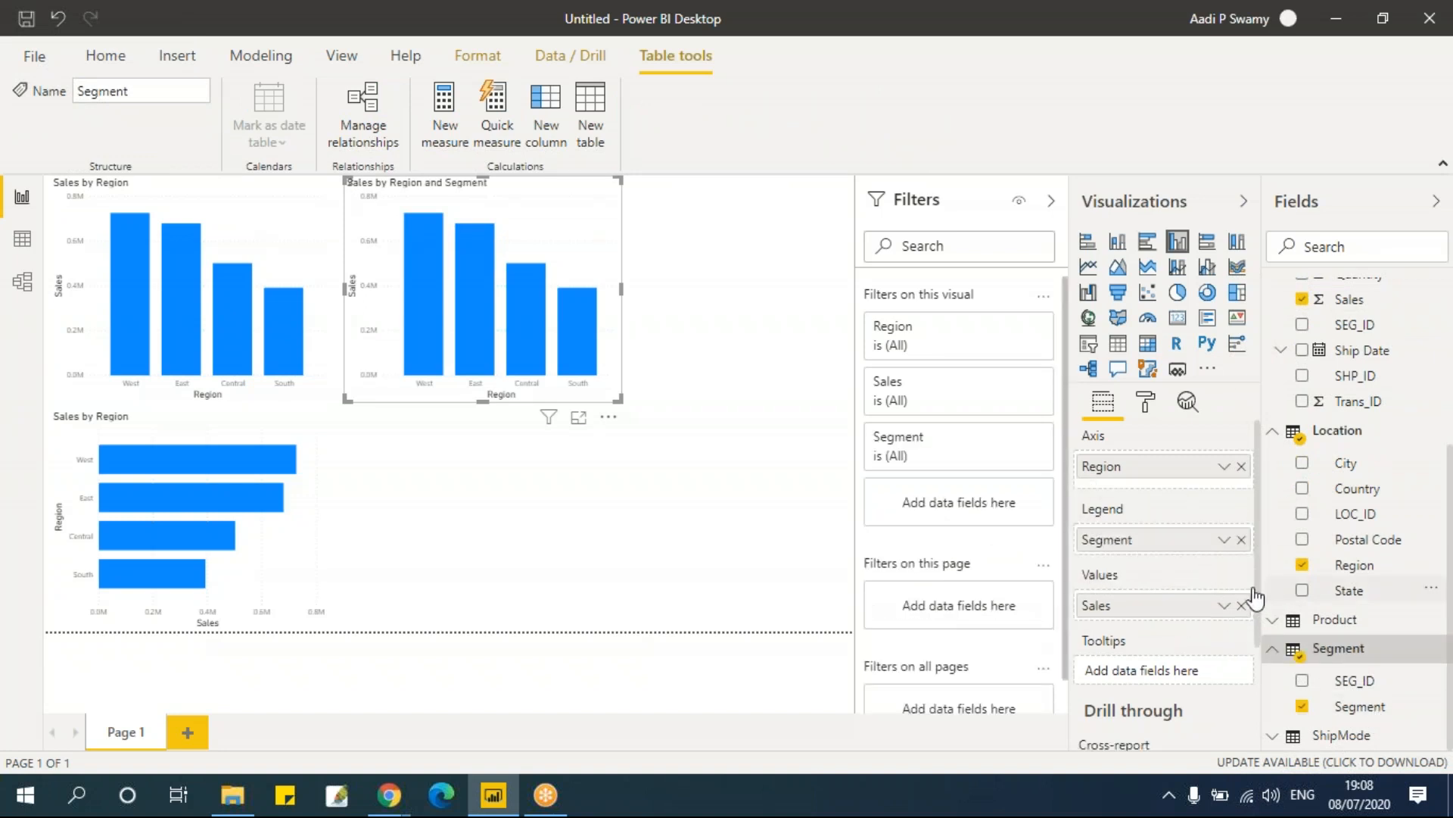
{"action": "left_click_drag", "start_coordinate": [618, 400], "coordinate": [704, 413]}
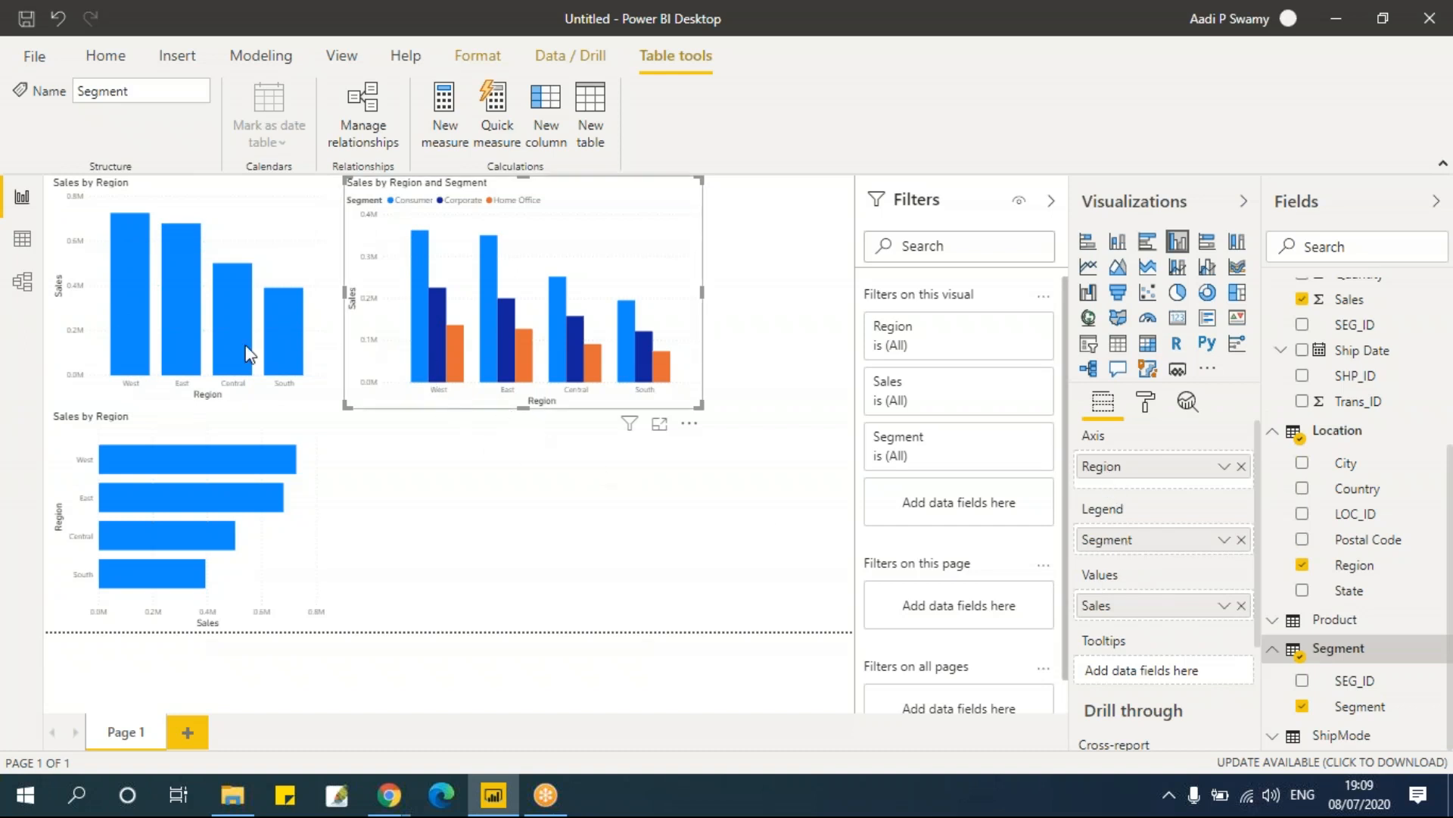
Step: Compare the tooltips of the first column chart and the segmented chart
{"action": "mouse_move", "coordinate": [130, 262]}
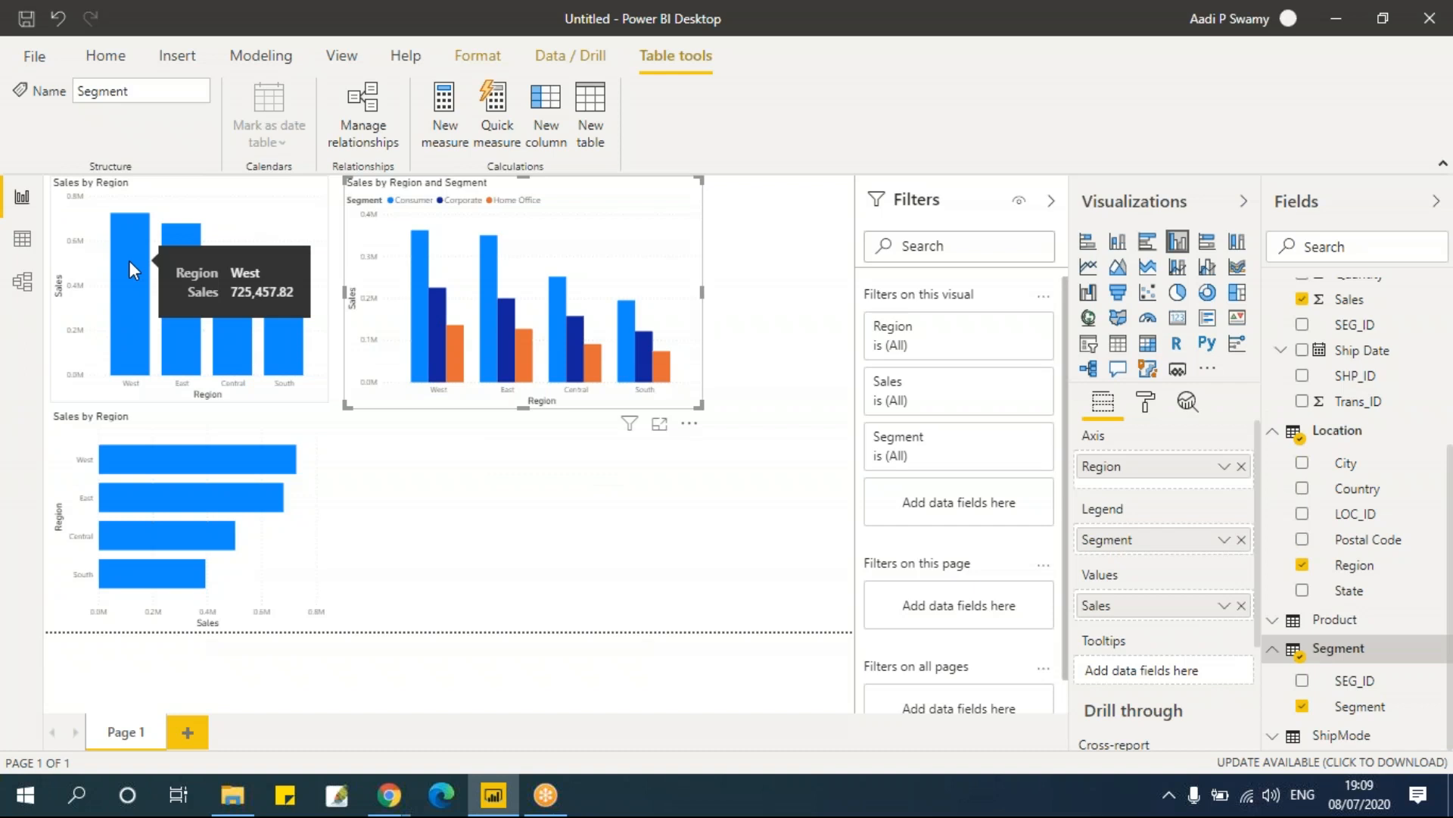
{"action": "mouse_move", "coordinate": [424, 347]}
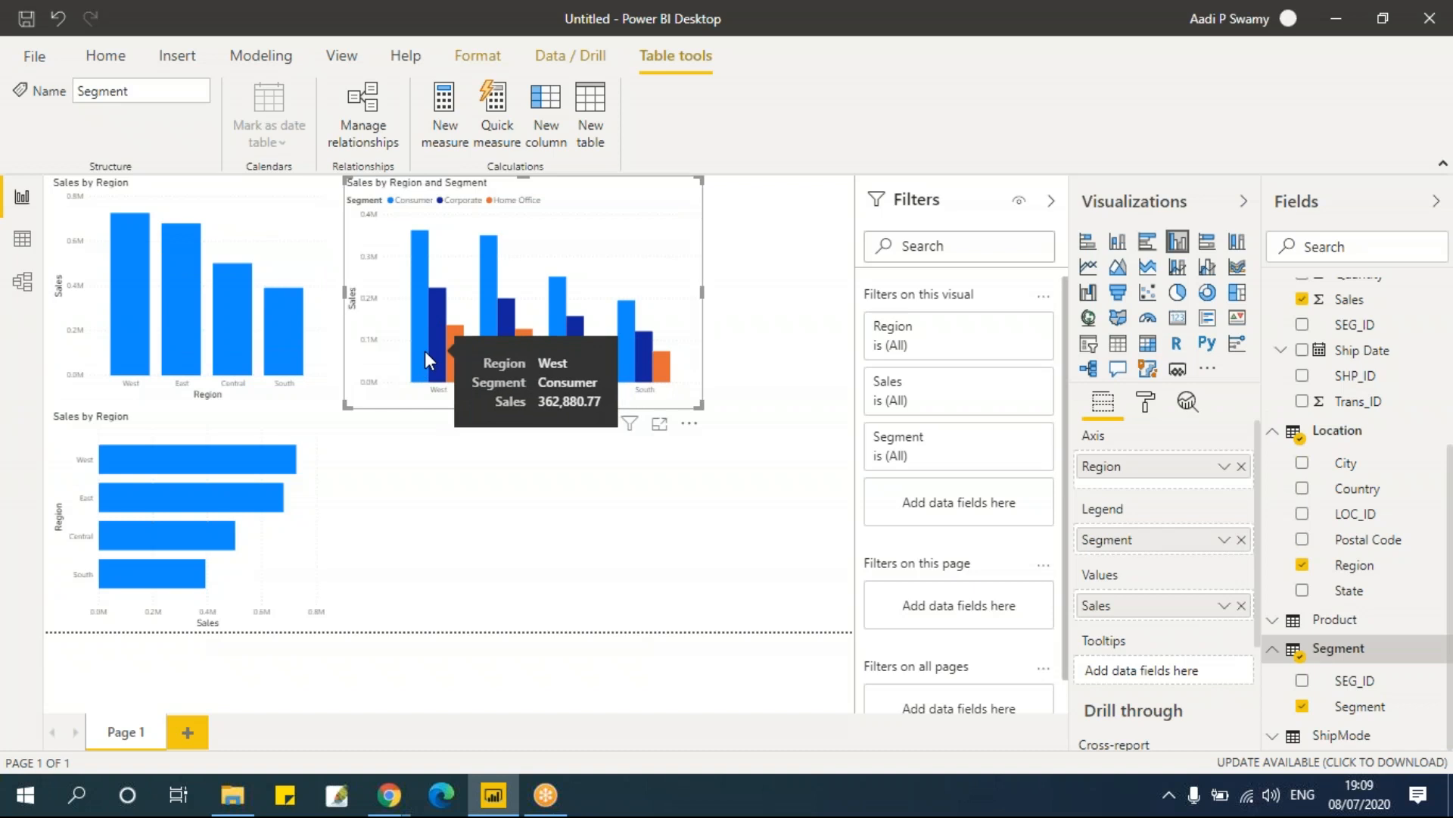
{"action": "mouse_move", "coordinate": [134, 321]}
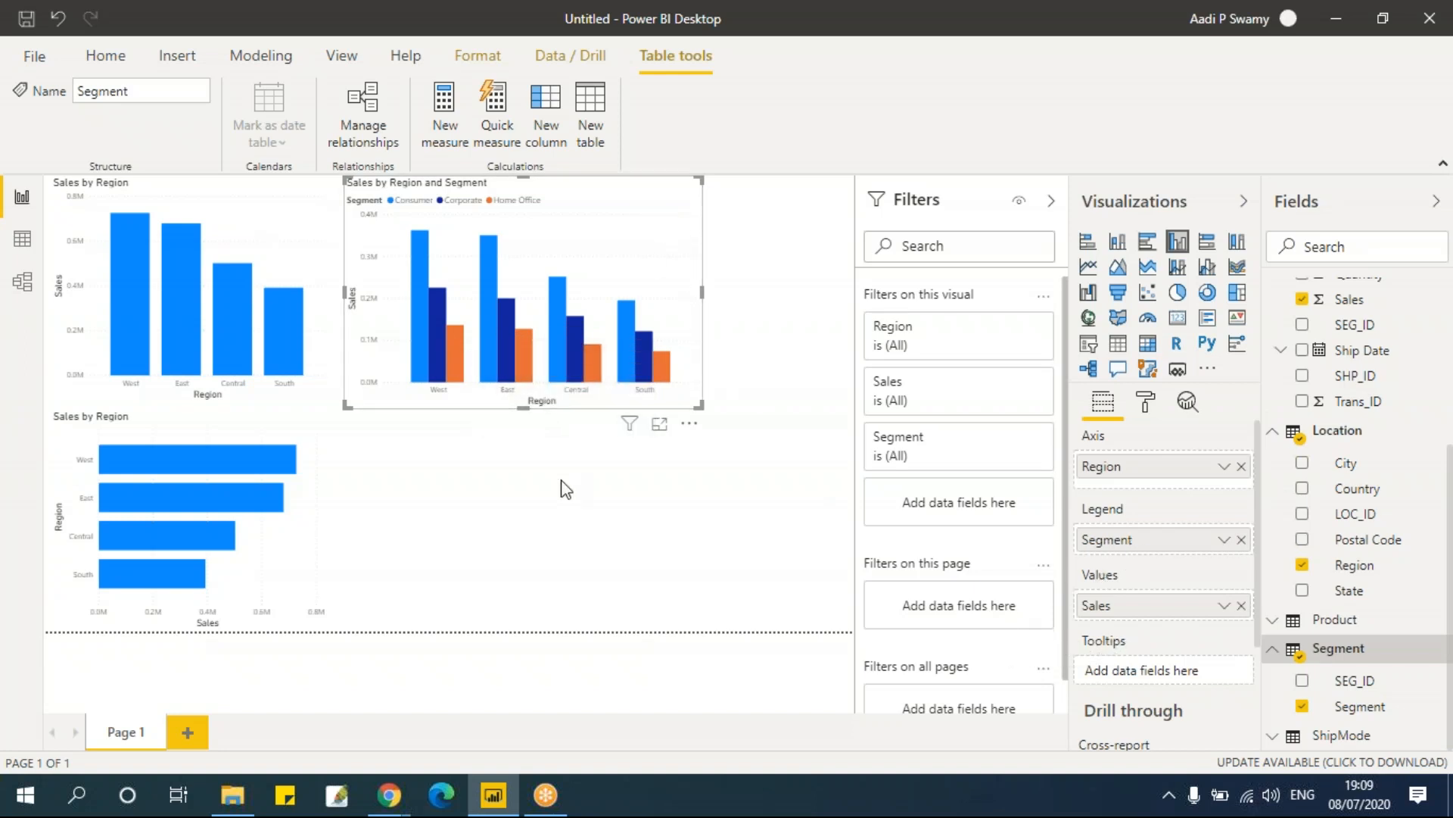
Step: Duplicate the segmented column chart, place the copy below it, and convert the copy into a clustered bar chart
{"action": "left_click", "coordinate": [587, 188]}
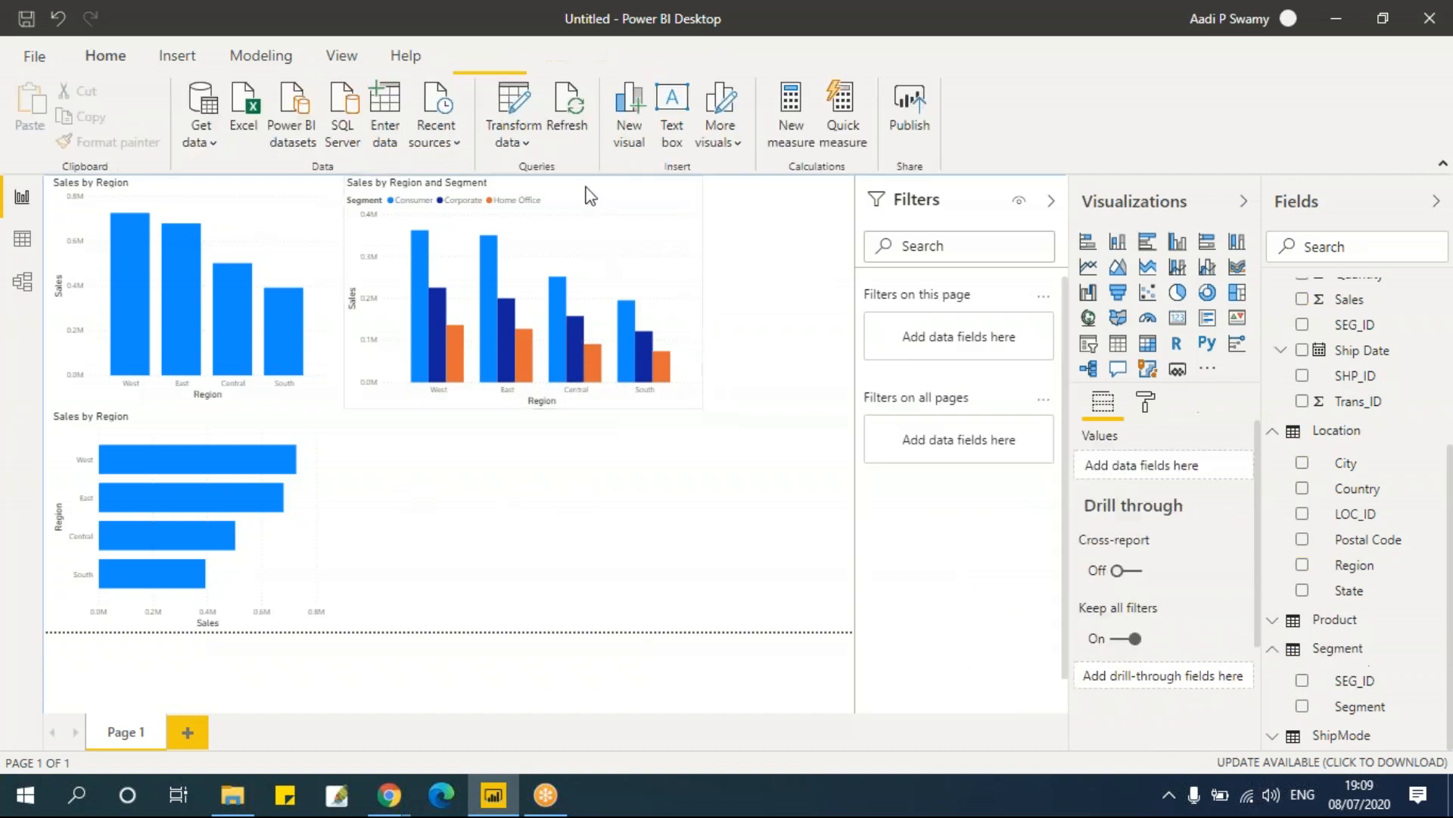
{"action": "left_click", "coordinate": [590, 195]}
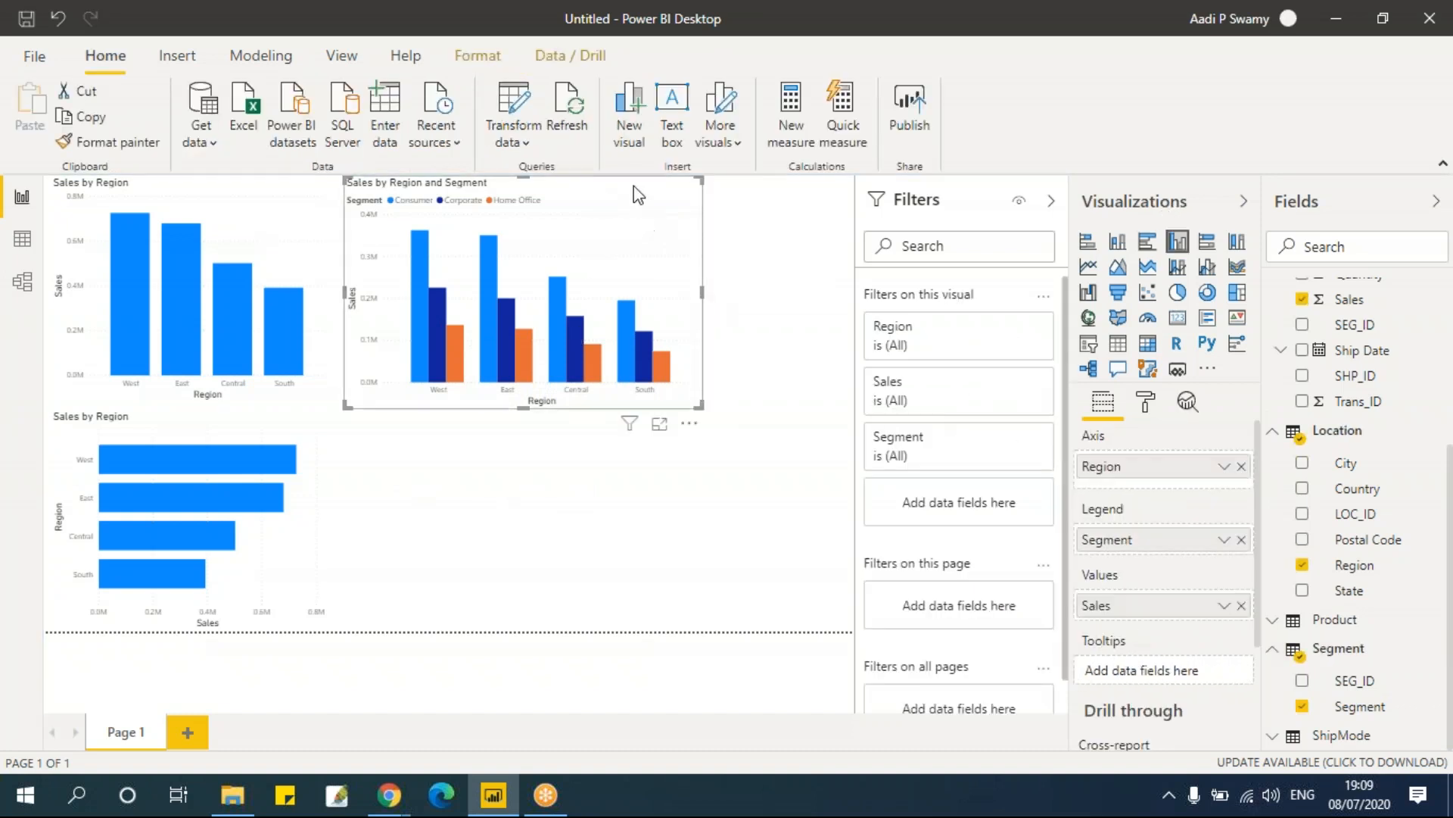
{"action": "left_click", "coordinate": [664, 560]}
{"action": "key", "text": "ctrl+v"}
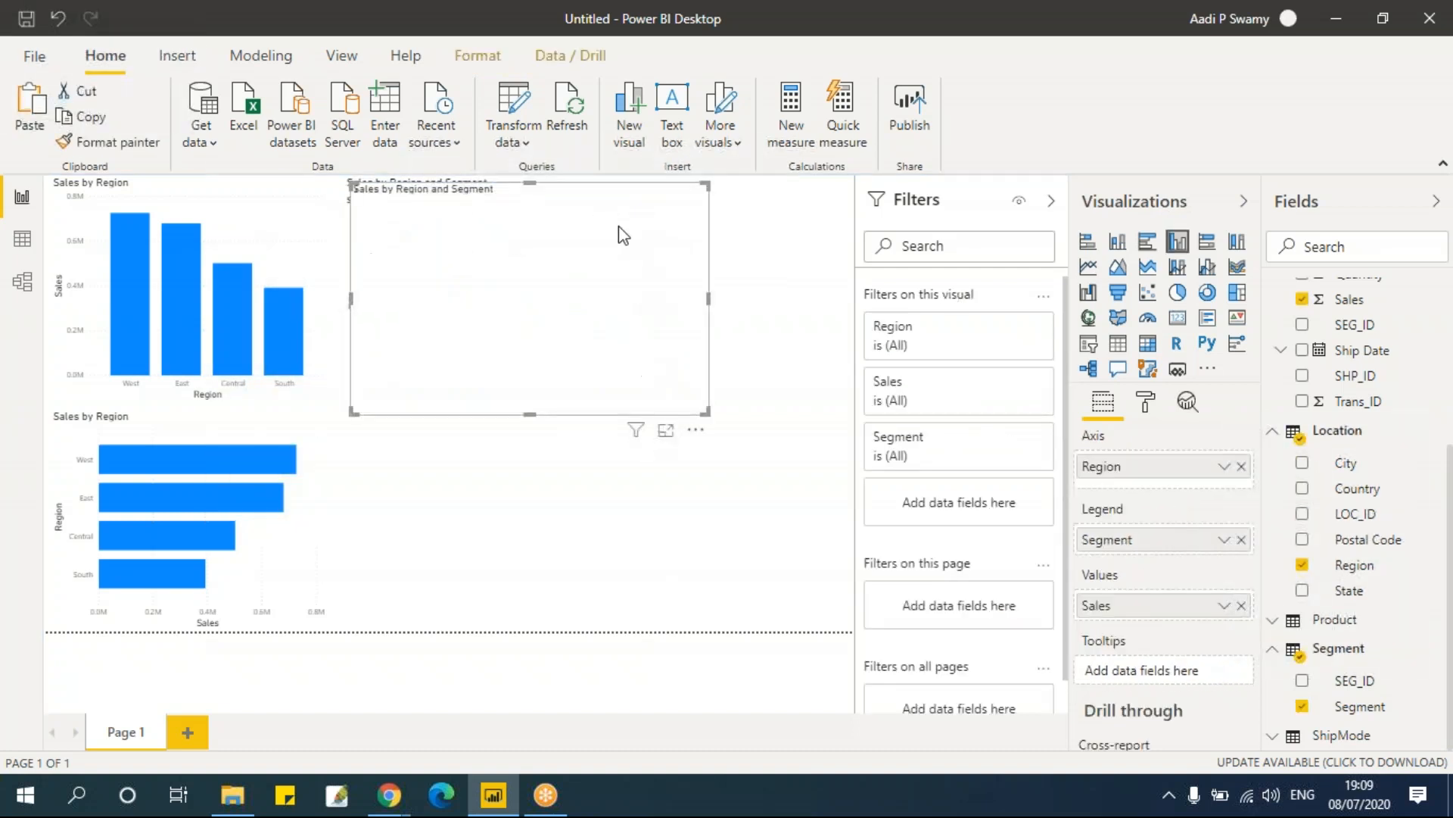
{"action": "left_click_drag", "start_coordinate": [609, 187], "coordinate": [610, 437]}
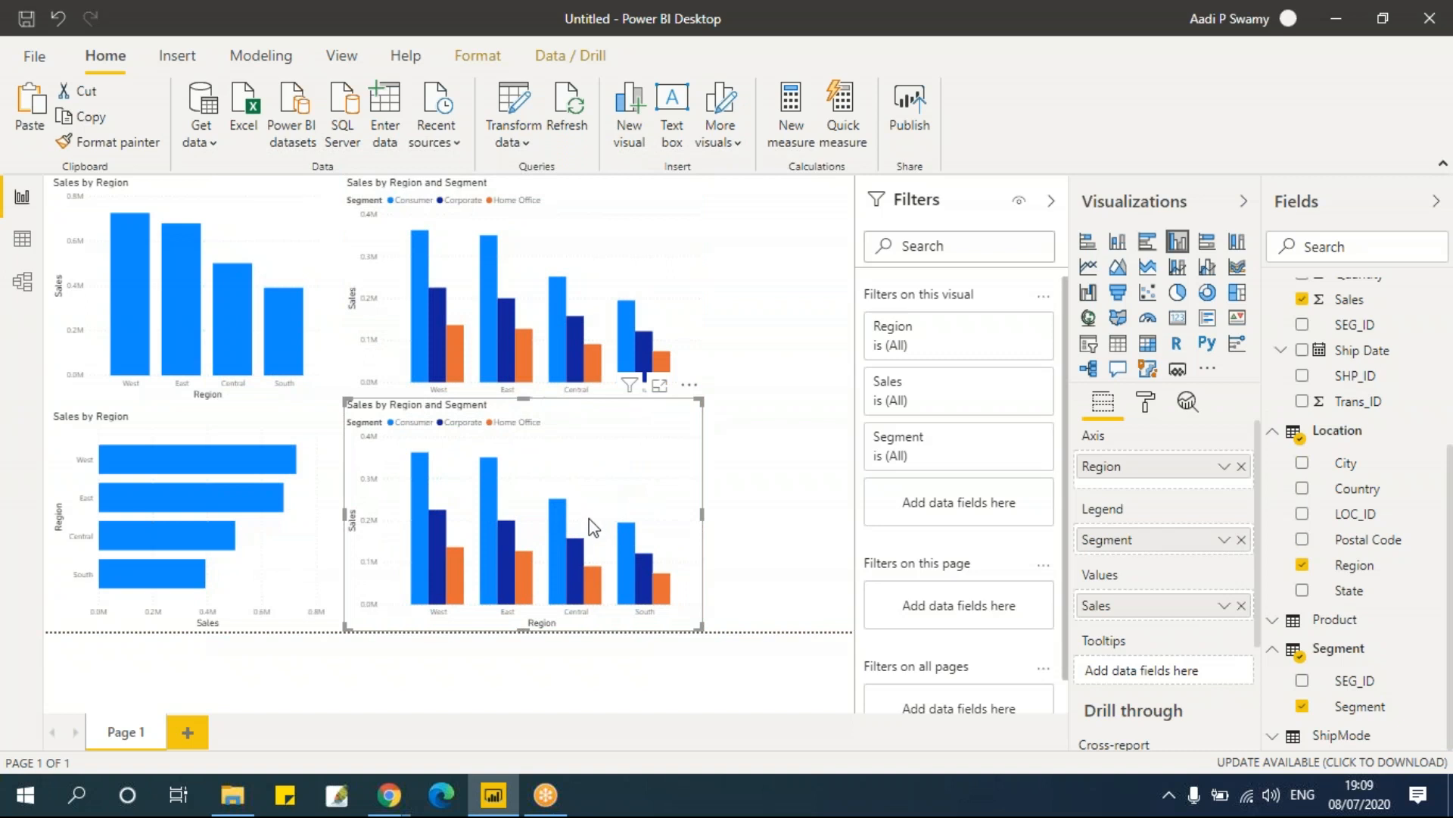
{"action": "left_click", "coordinate": [1148, 253]}
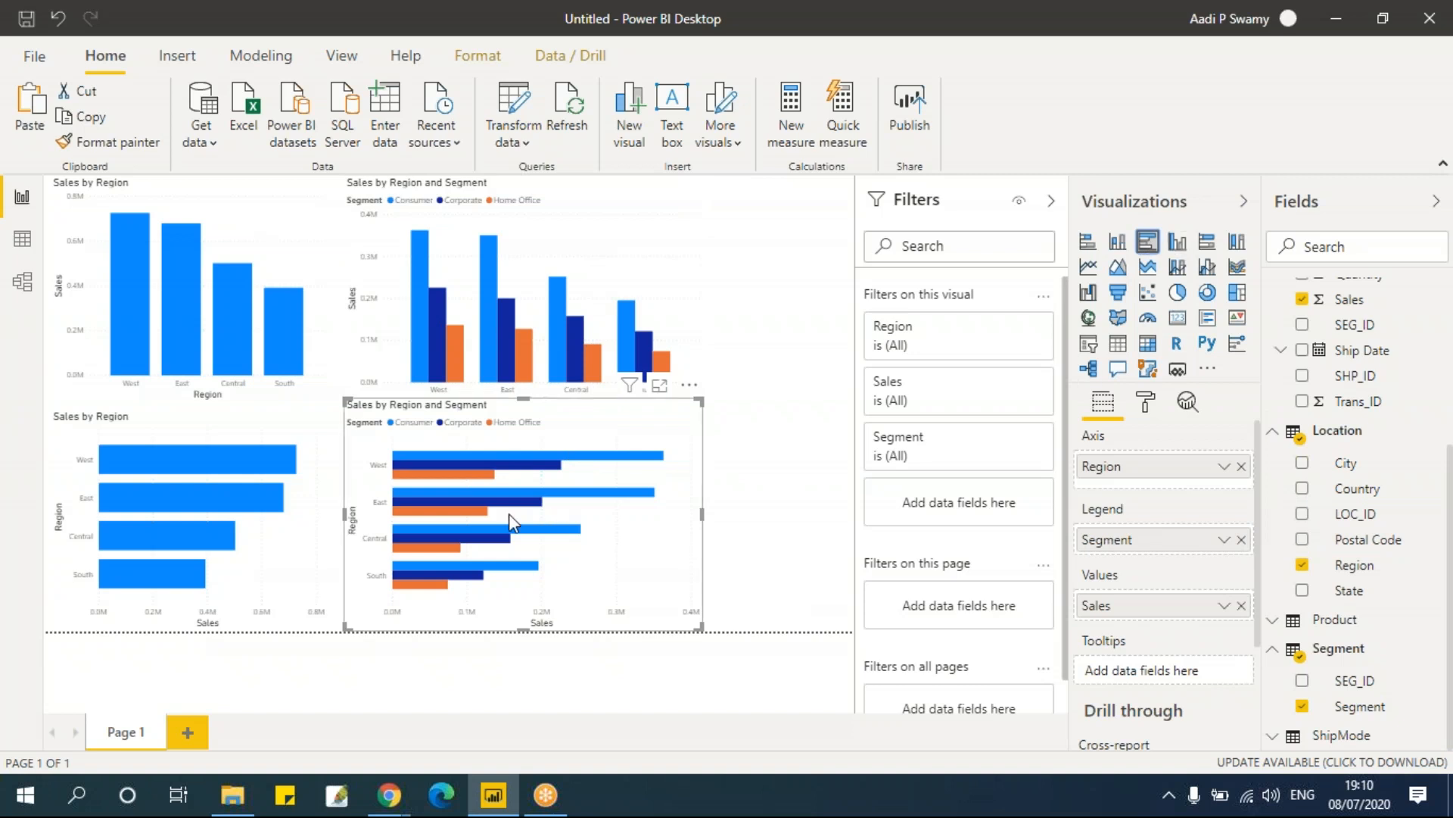
{"action": "left_click", "coordinate": [225, 215]}
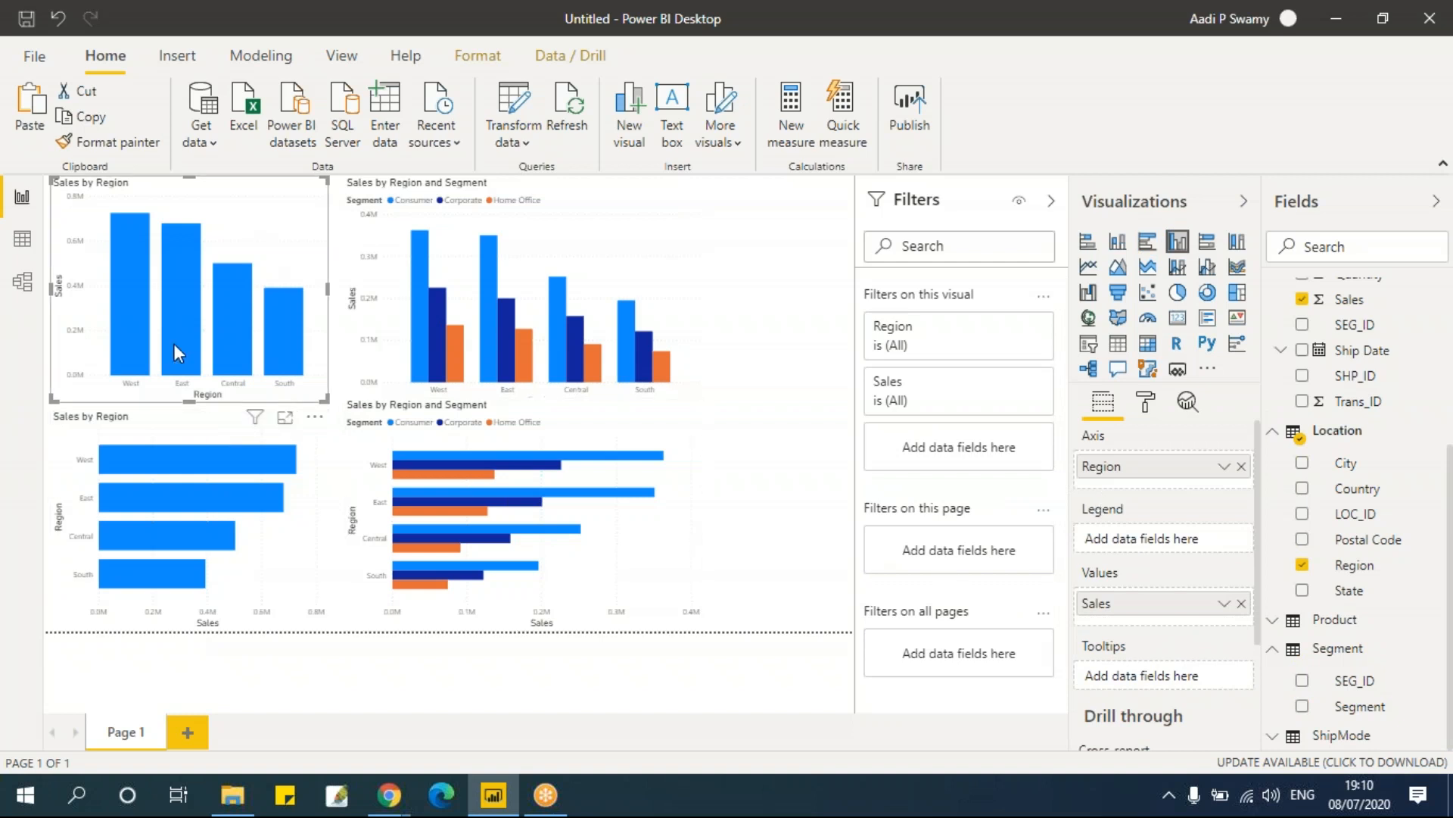
{"action": "left_click", "coordinate": [205, 425]}
{"action": "left_click", "coordinate": [539, 284]}
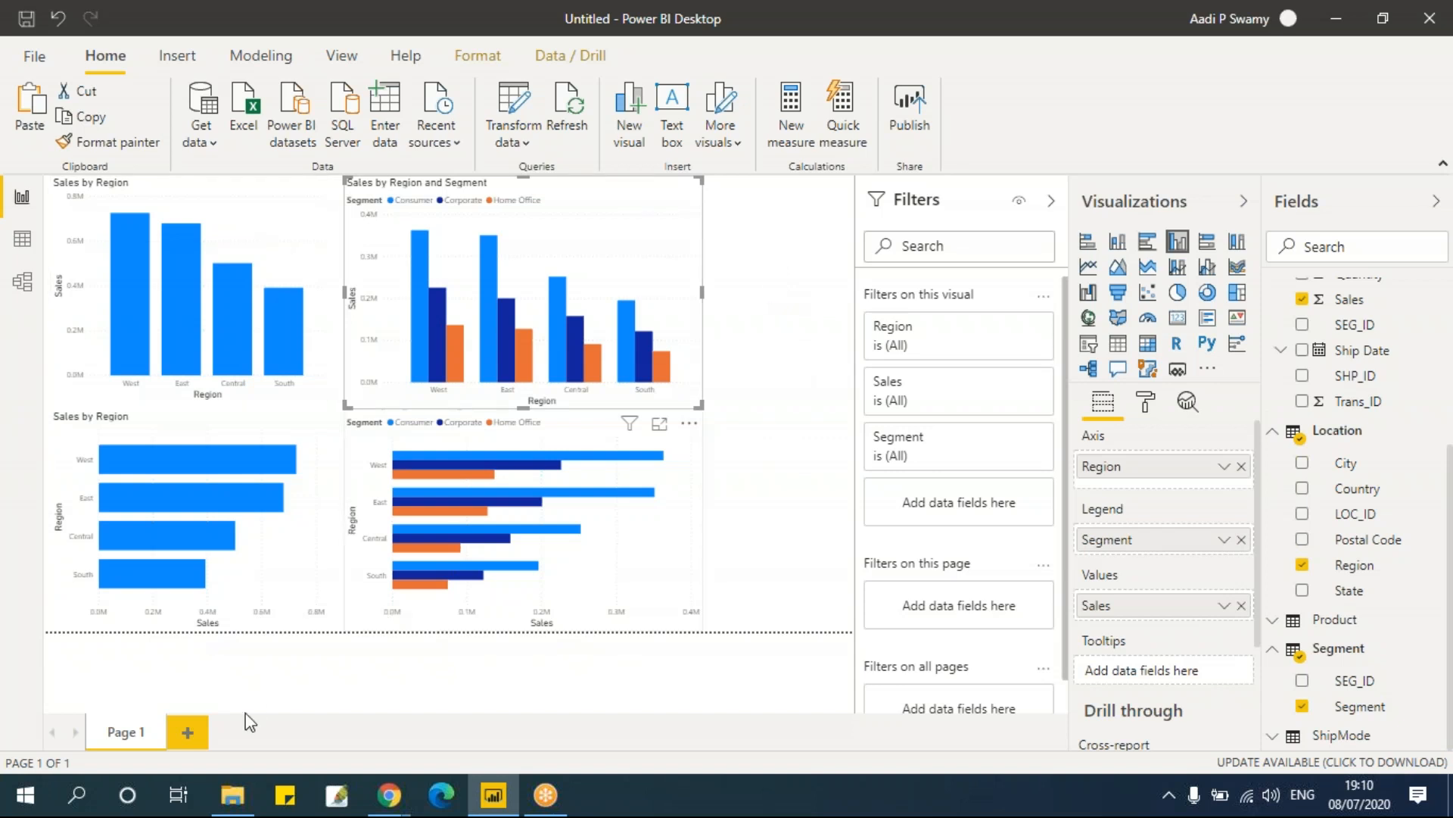
Step: Add a second report page and insert a stacked column chart on it, enlarging it slightly
{"action": "left_click", "coordinate": [186, 736]}
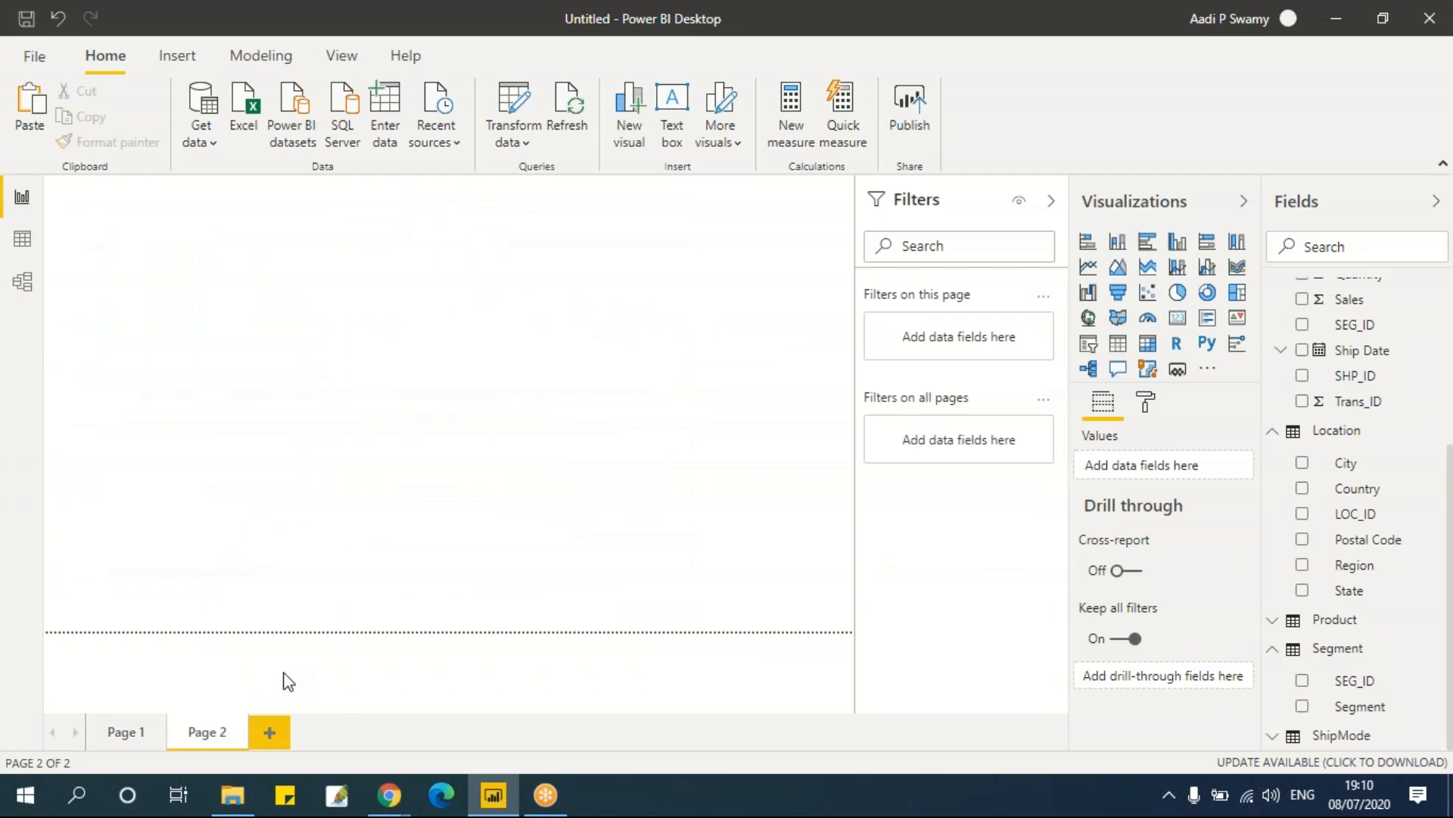
{"action": "left_click", "coordinate": [1119, 244]}
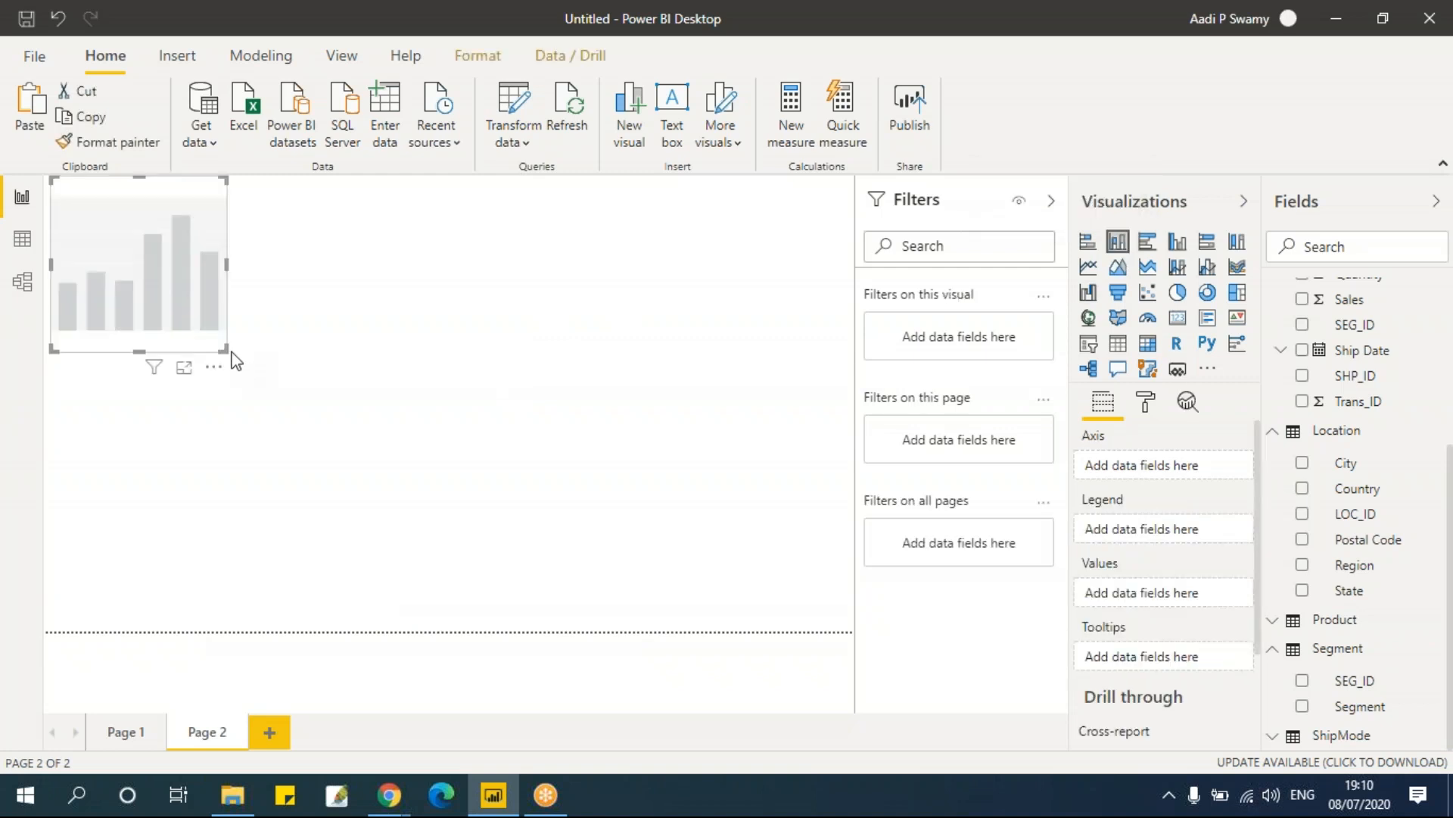
{"action": "left_click_drag", "start_coordinate": [230, 356], "coordinate": [312, 399]}
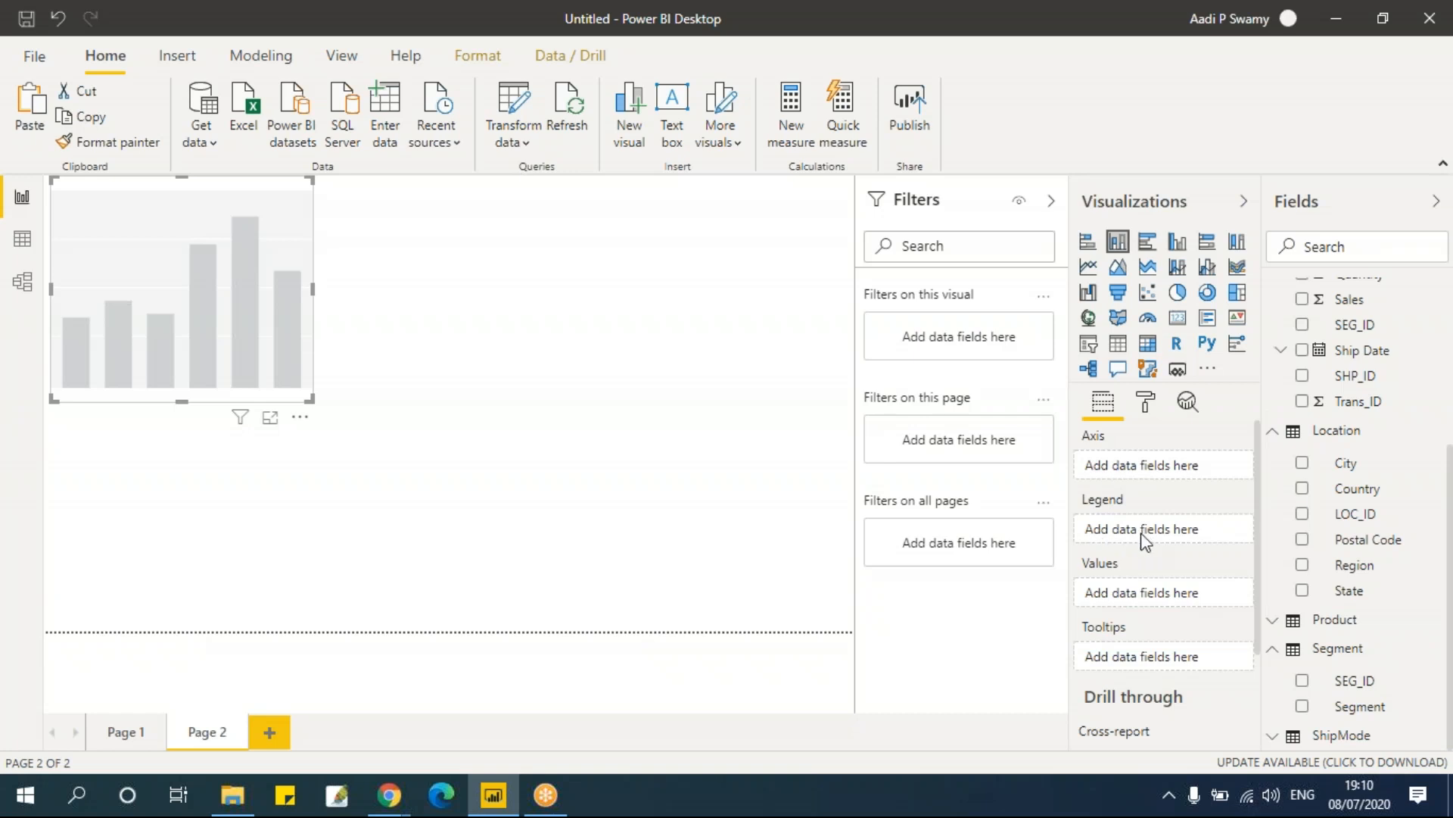
Step: Review the Sales by Region column chart on Page 1 before returning to Page 2
{"action": "left_click", "coordinate": [130, 742]}
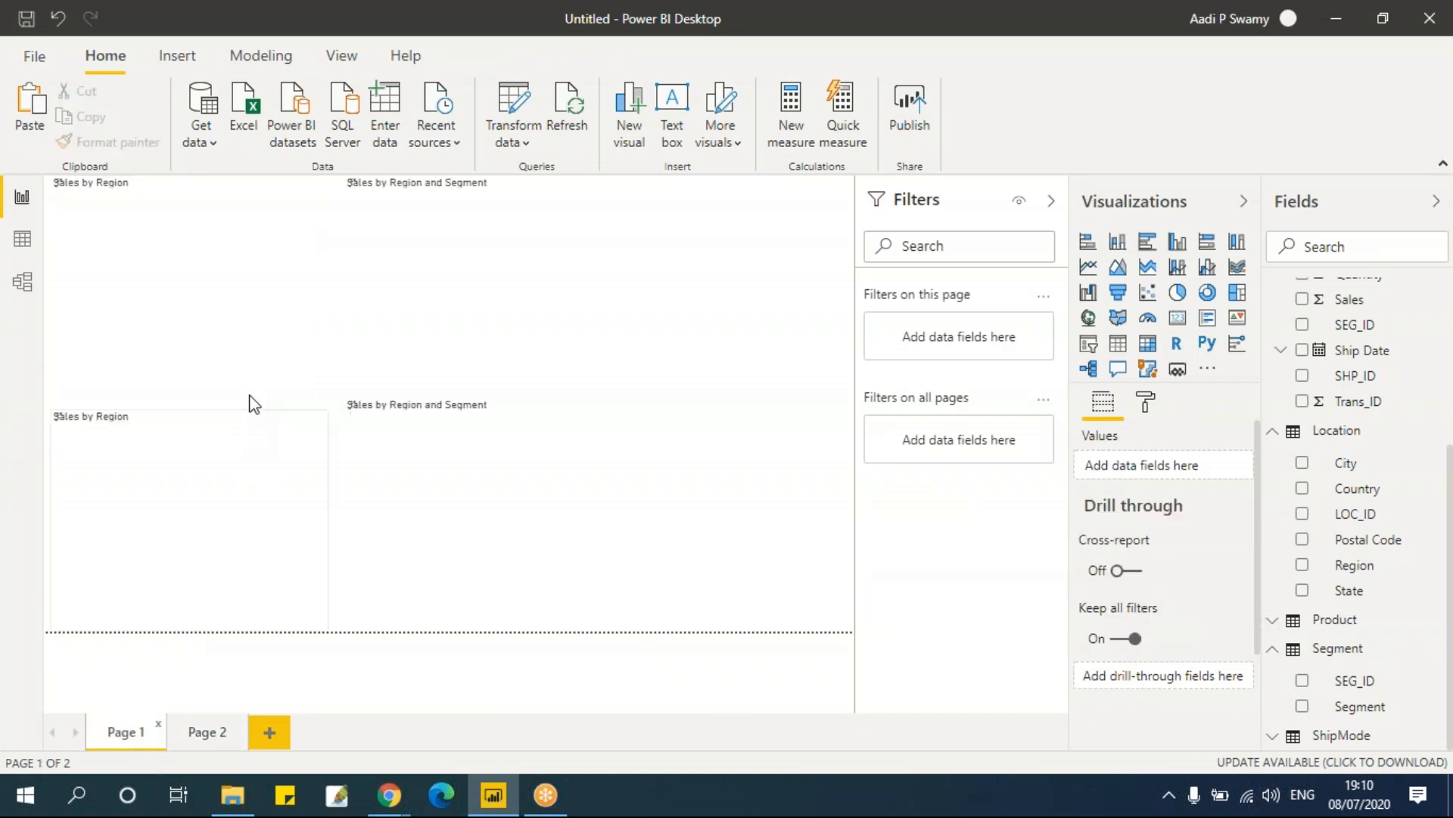
{"action": "left_click", "coordinate": [318, 225]}
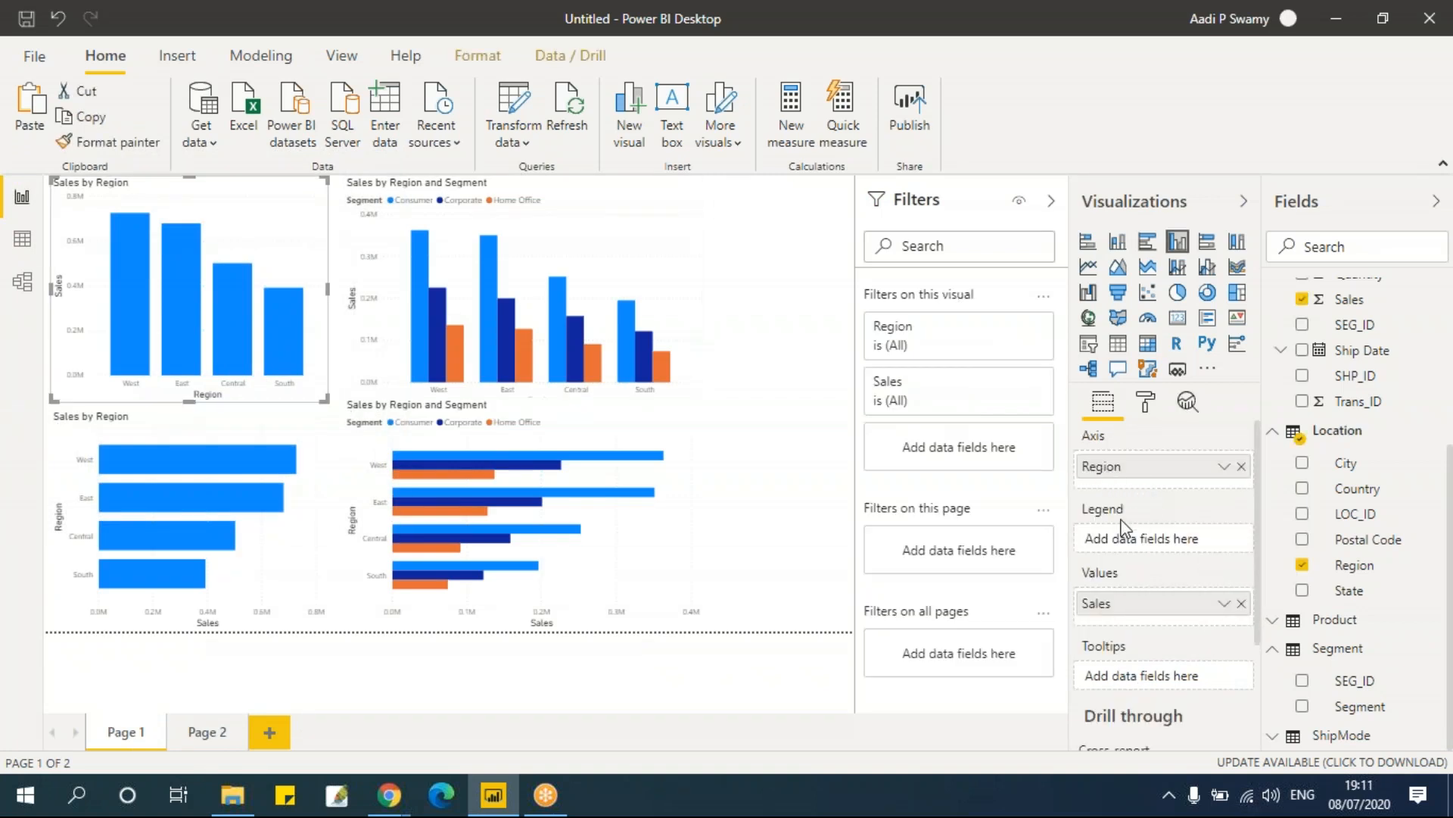
{"action": "left_click", "coordinate": [203, 733]}
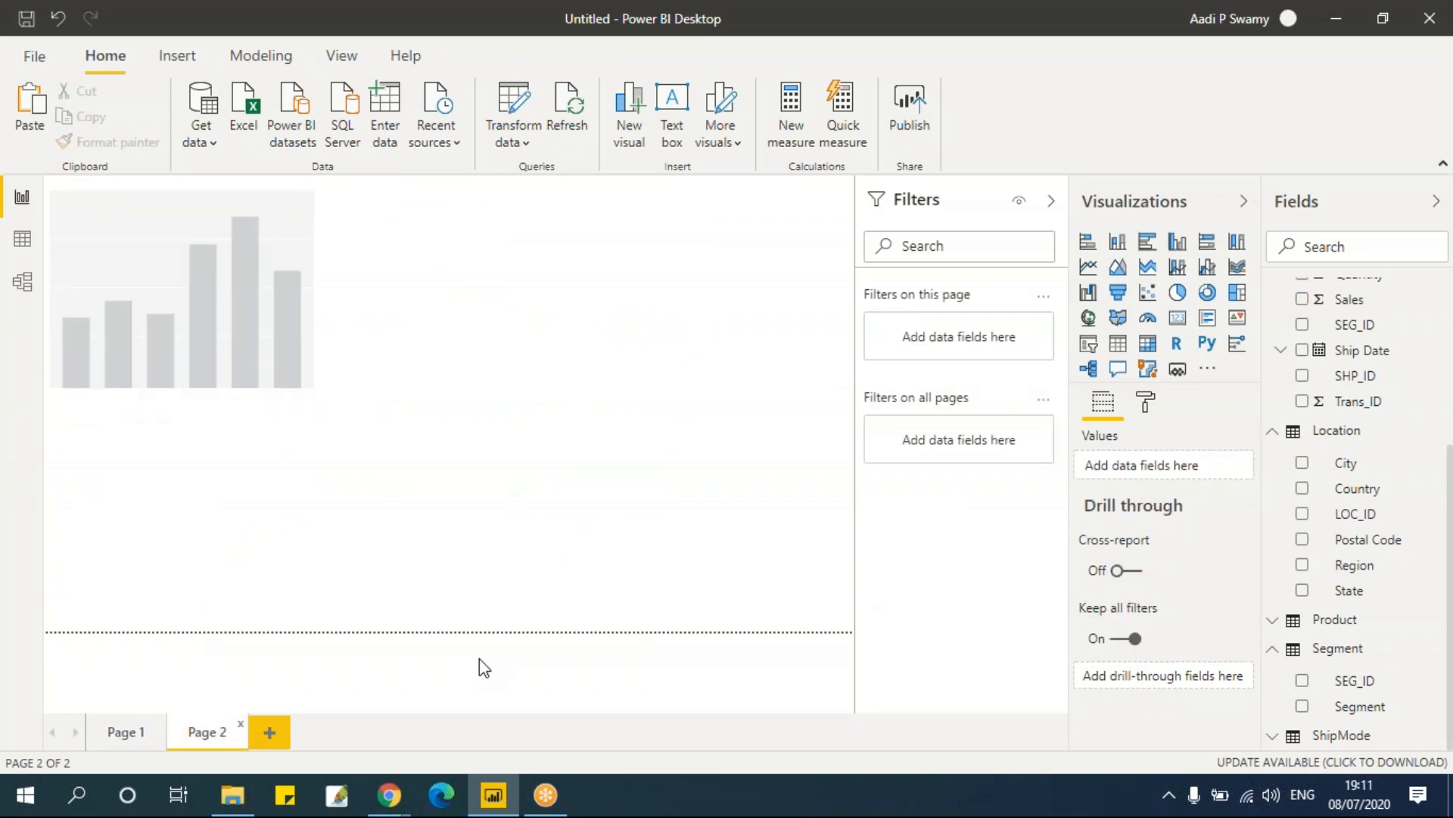
Step: Add Region and Sales to the stacked column chart and adjust its size slightly
{"action": "left_click", "coordinate": [179, 206]}
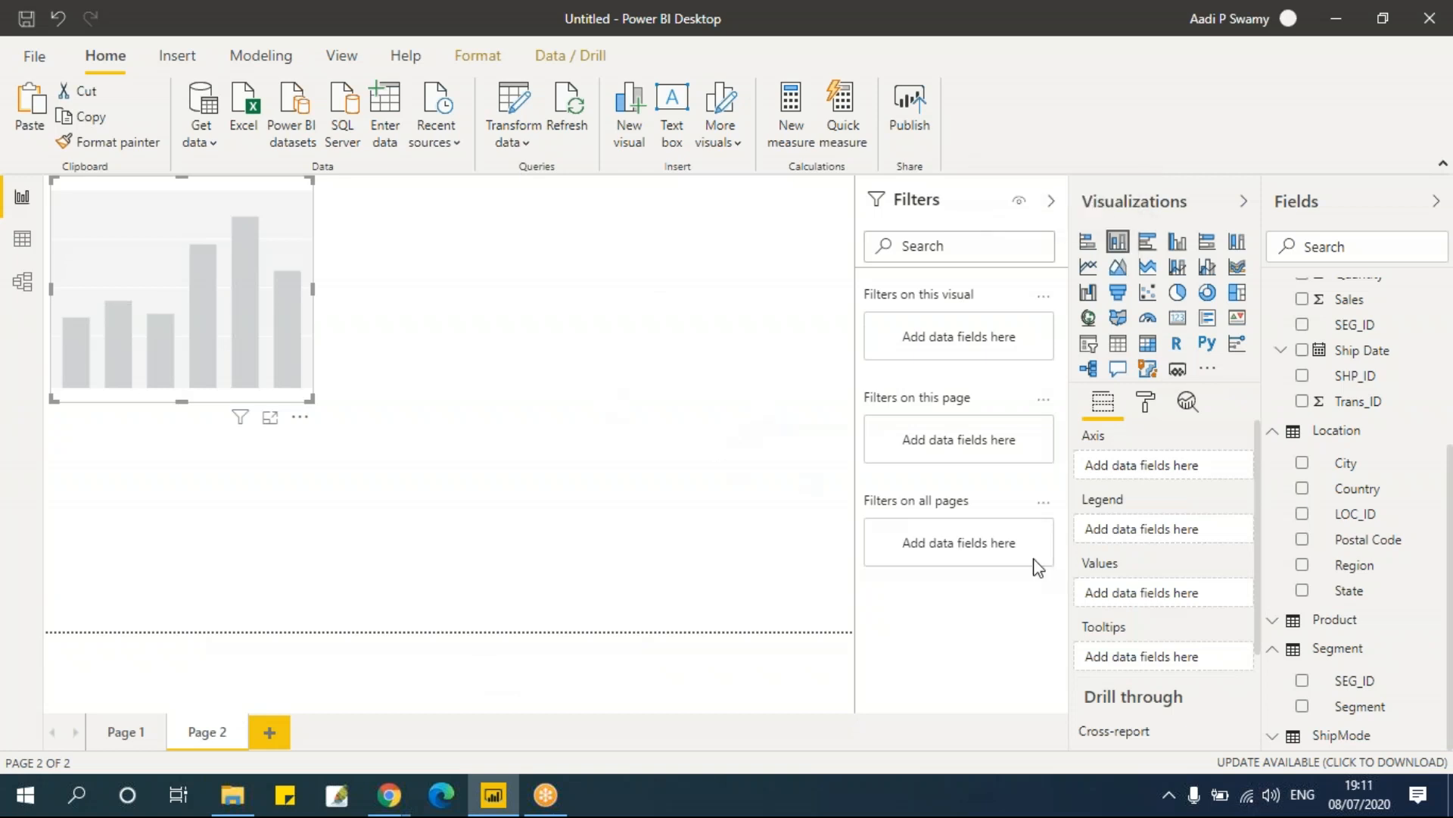
{"action": "left_click", "coordinate": [1302, 565]}
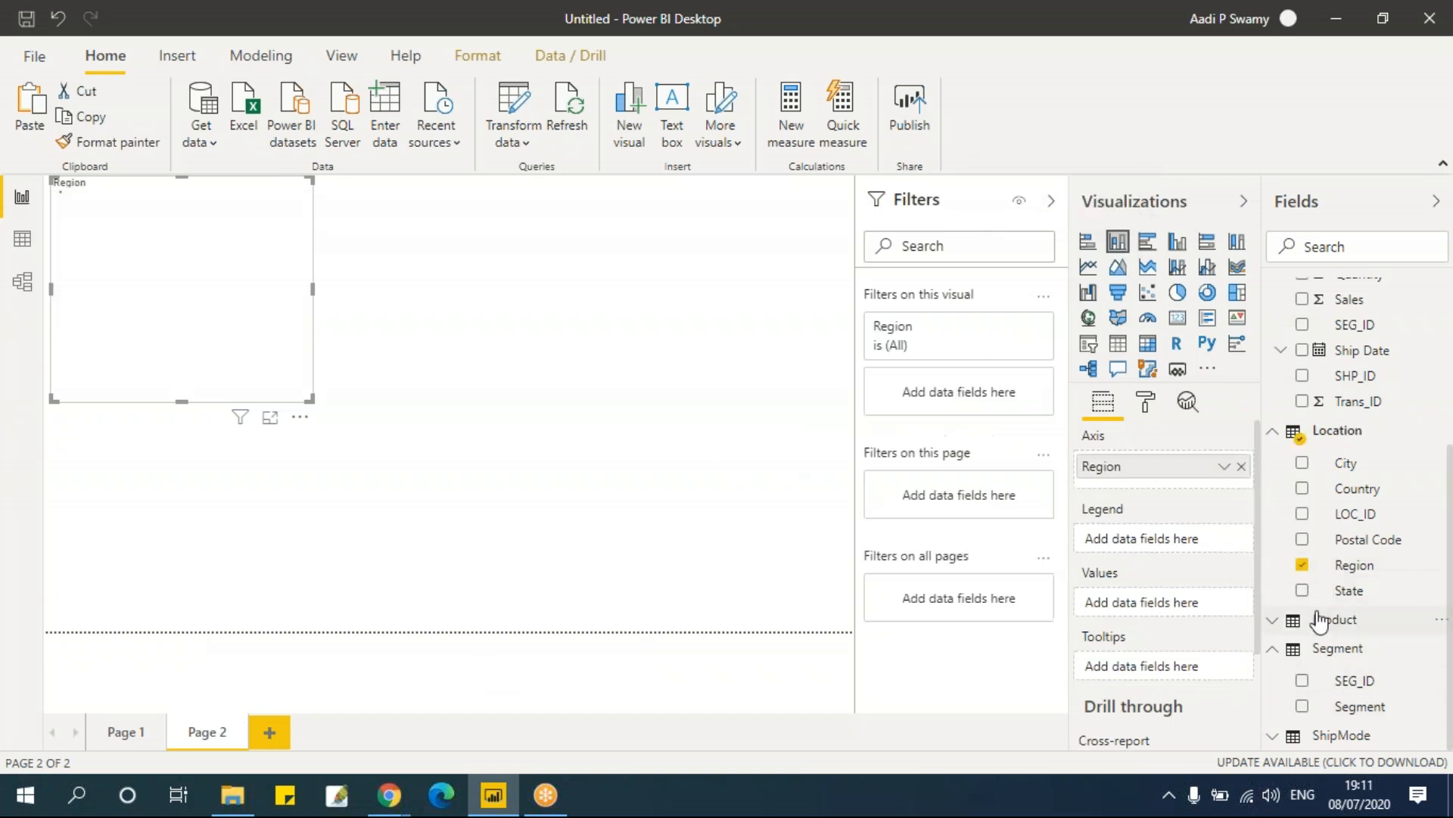
{"action": "left_click", "coordinate": [1302, 299]}
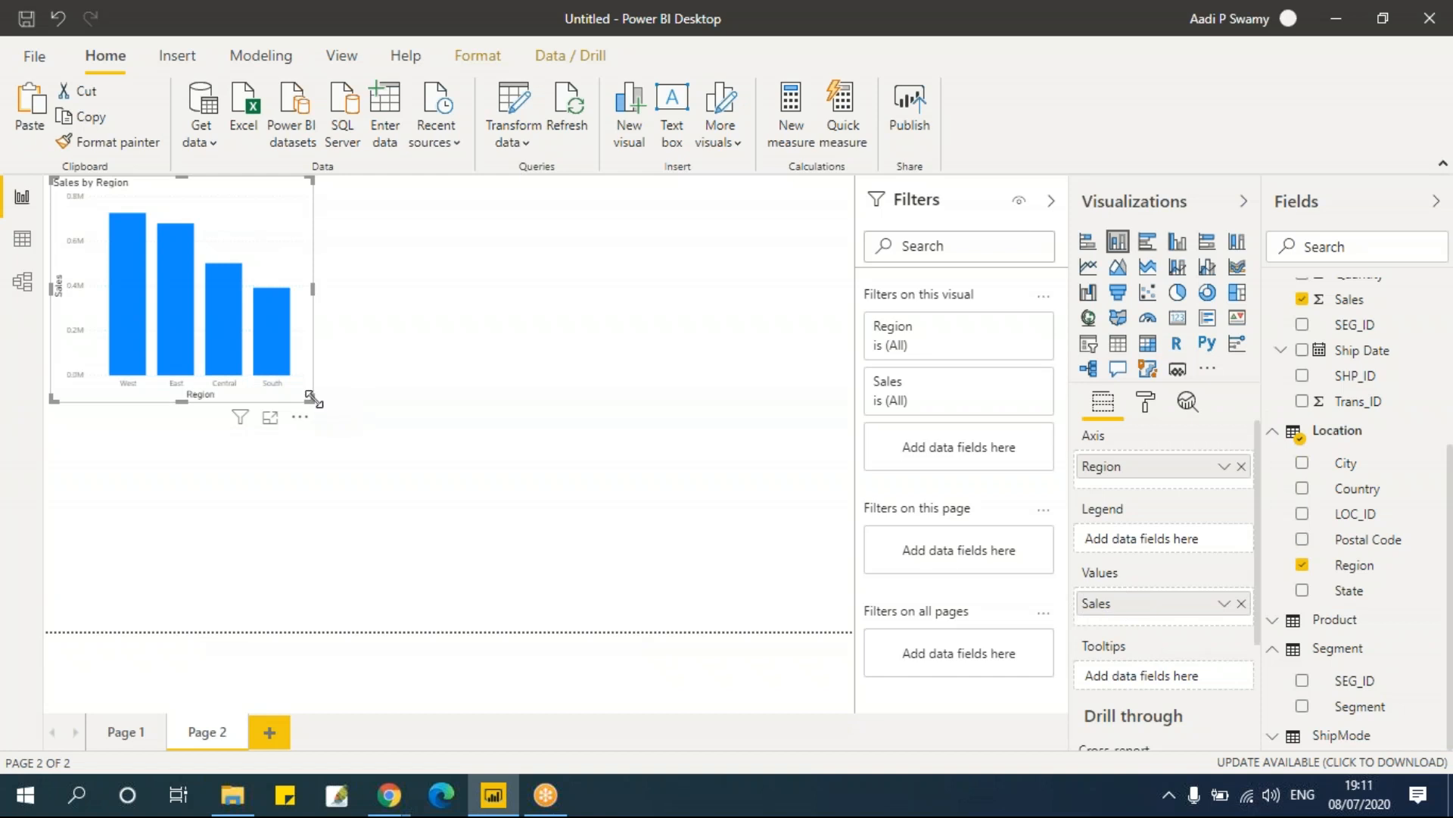
{"action": "left_click_drag", "start_coordinate": [312, 399], "coordinate": [313, 393]}
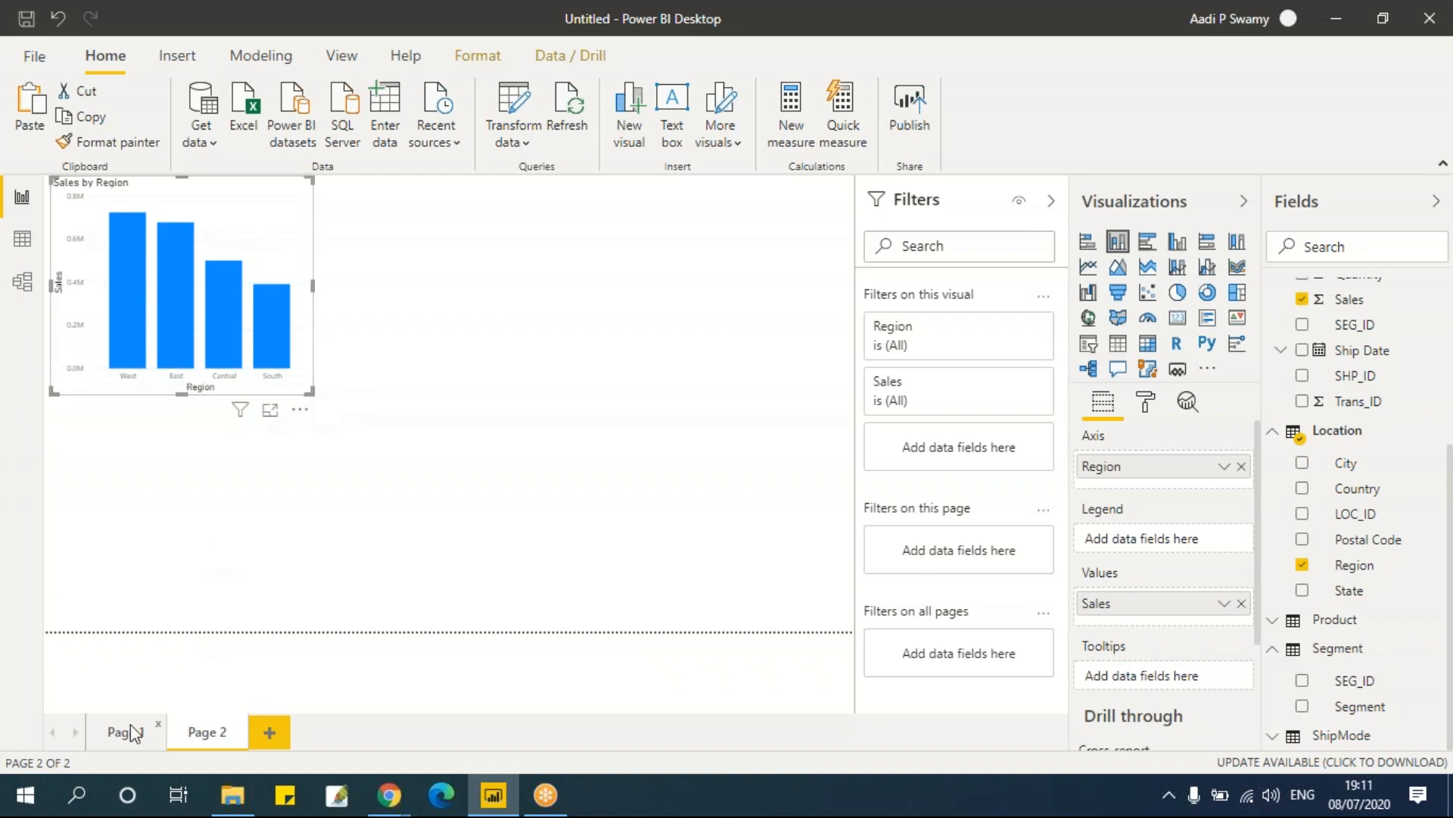
Step: Duplicate the stacked column chart to its right and add the Segment field as the copy's legend
{"action": "left_click", "coordinate": [206, 306]}
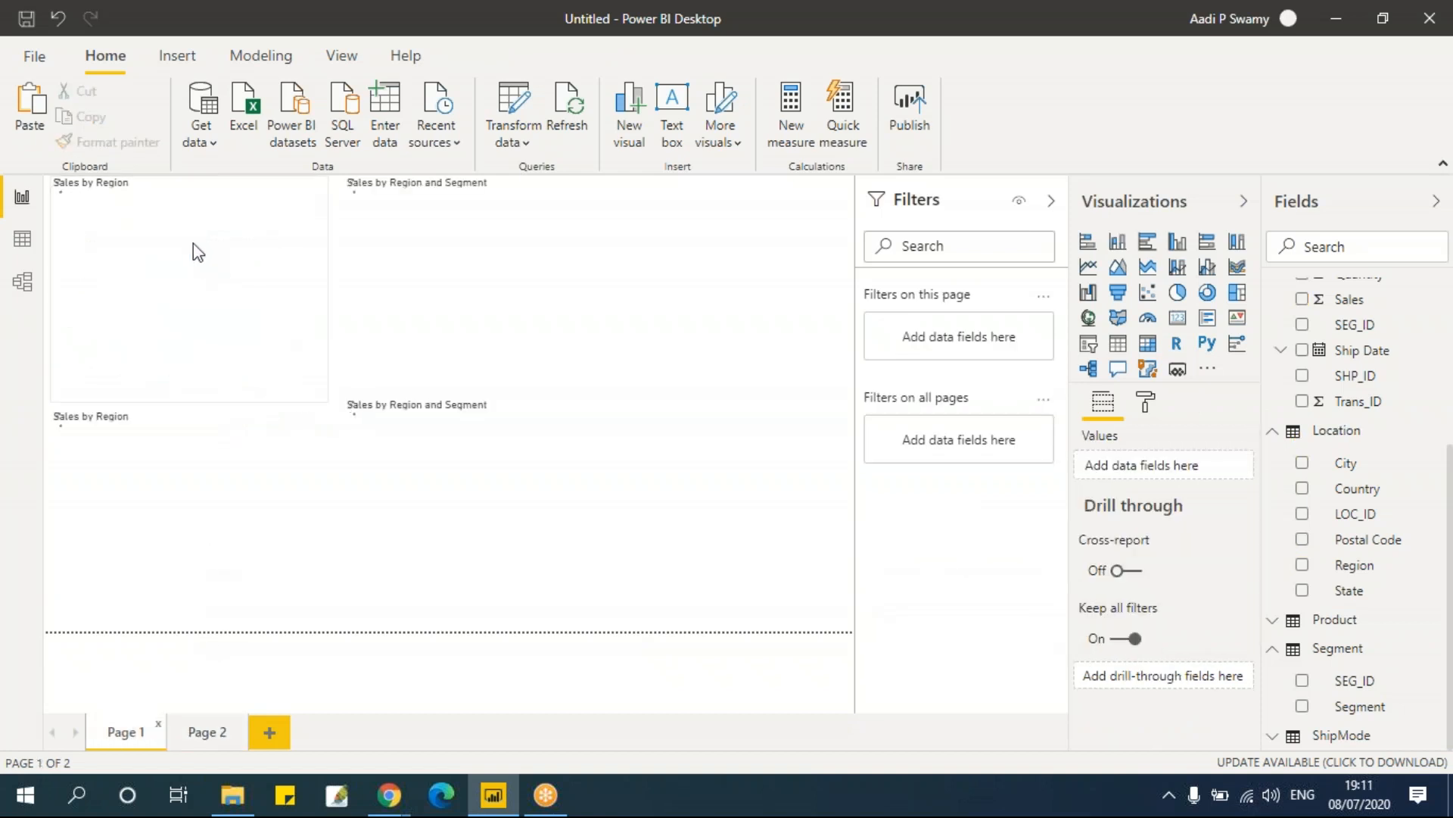
{"action": "left_click", "coordinate": [203, 732]}
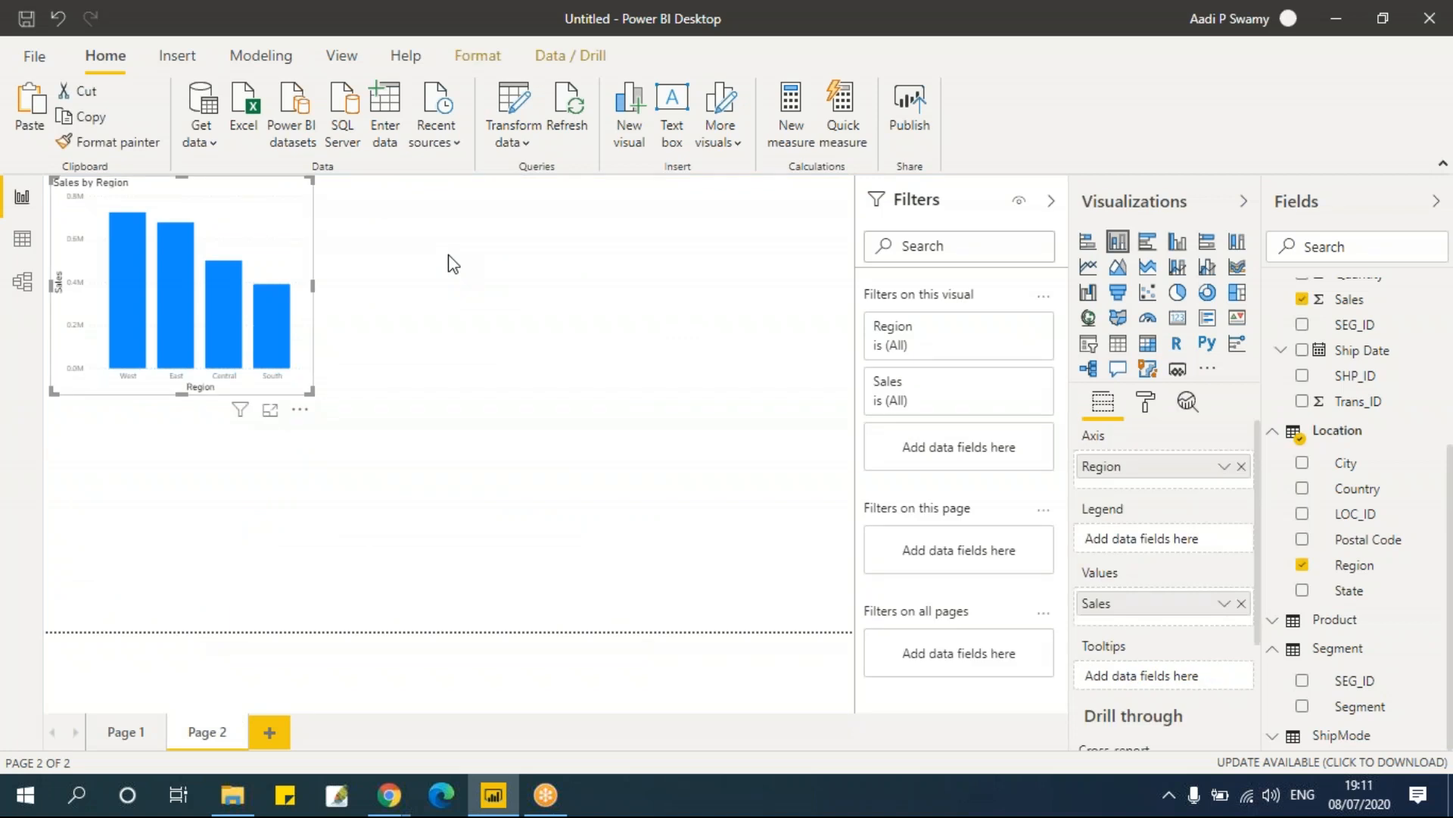
{"action": "key", "text": "ctrl+c"}
{"action": "key", "text": "ctrl+v"}
{"action": "left_click_drag", "start_coordinate": [253, 195], "coordinate": [530, 198]}
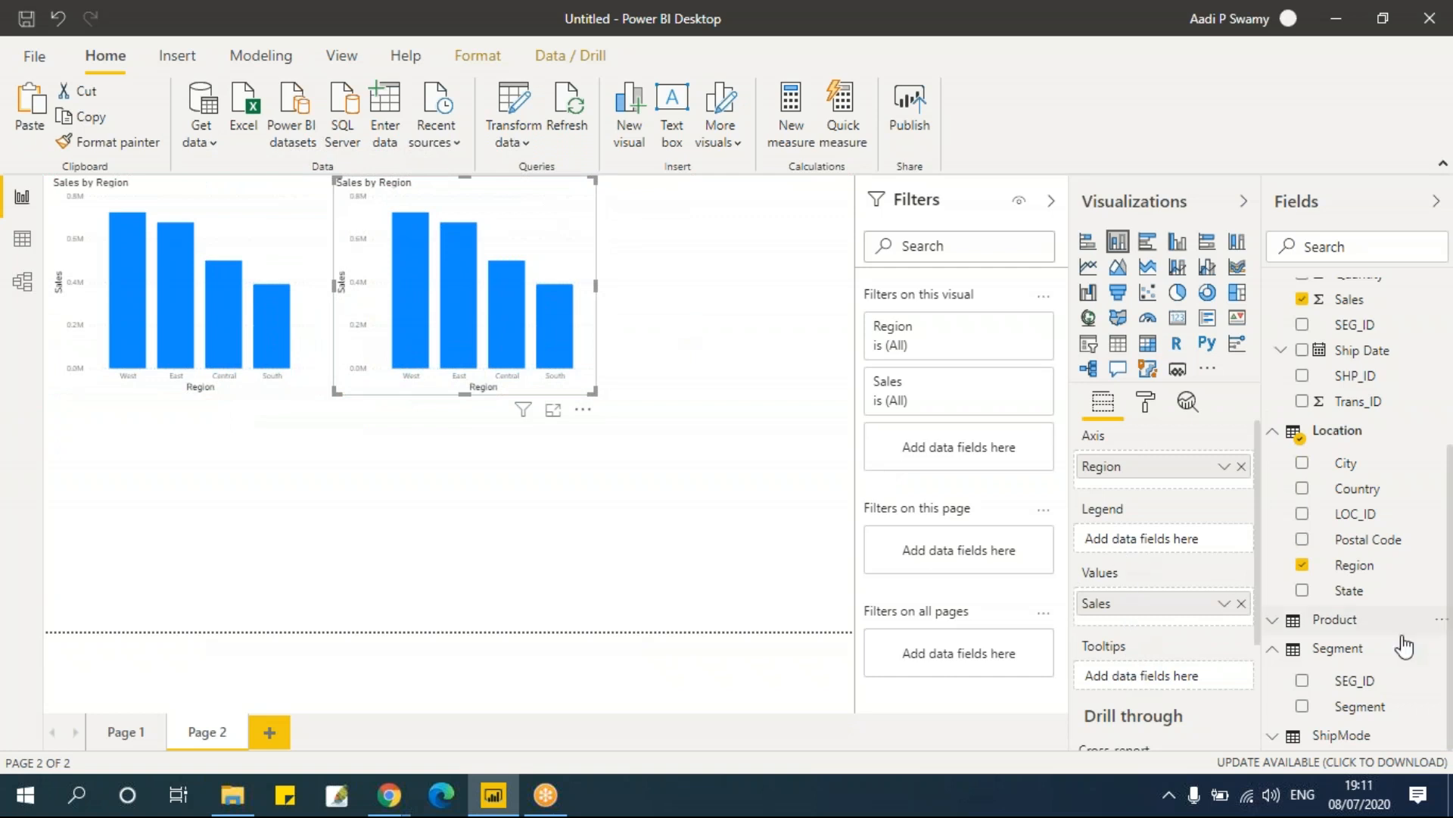
{"action": "left_click_drag", "start_coordinate": [1377, 712], "coordinate": [1159, 539]}
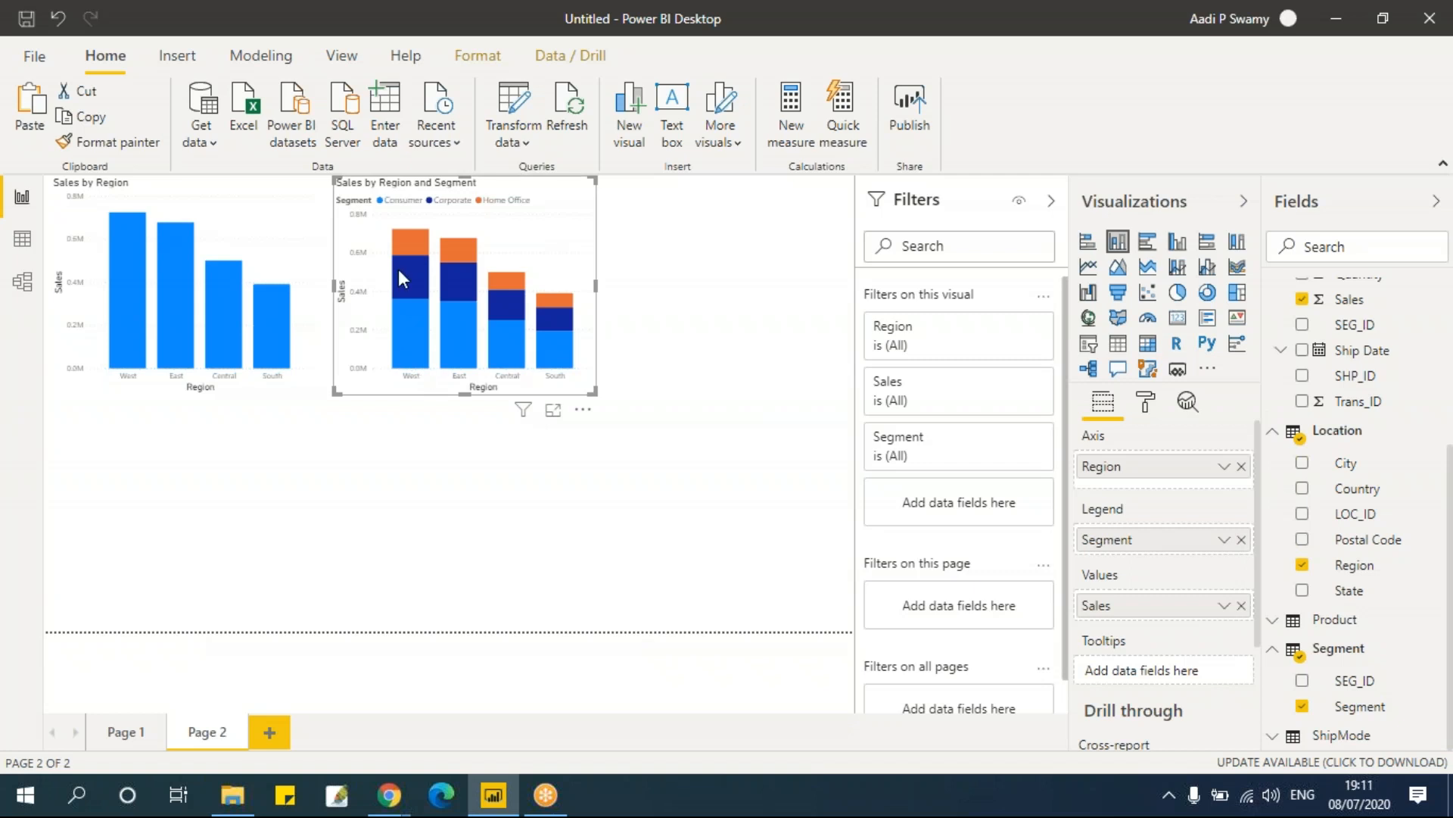
Step: Compare the charts on Page 1 and Page 2, pointing at the segmented column chart's bars for tooltips
{"action": "mouse_move", "coordinate": [398, 270]}
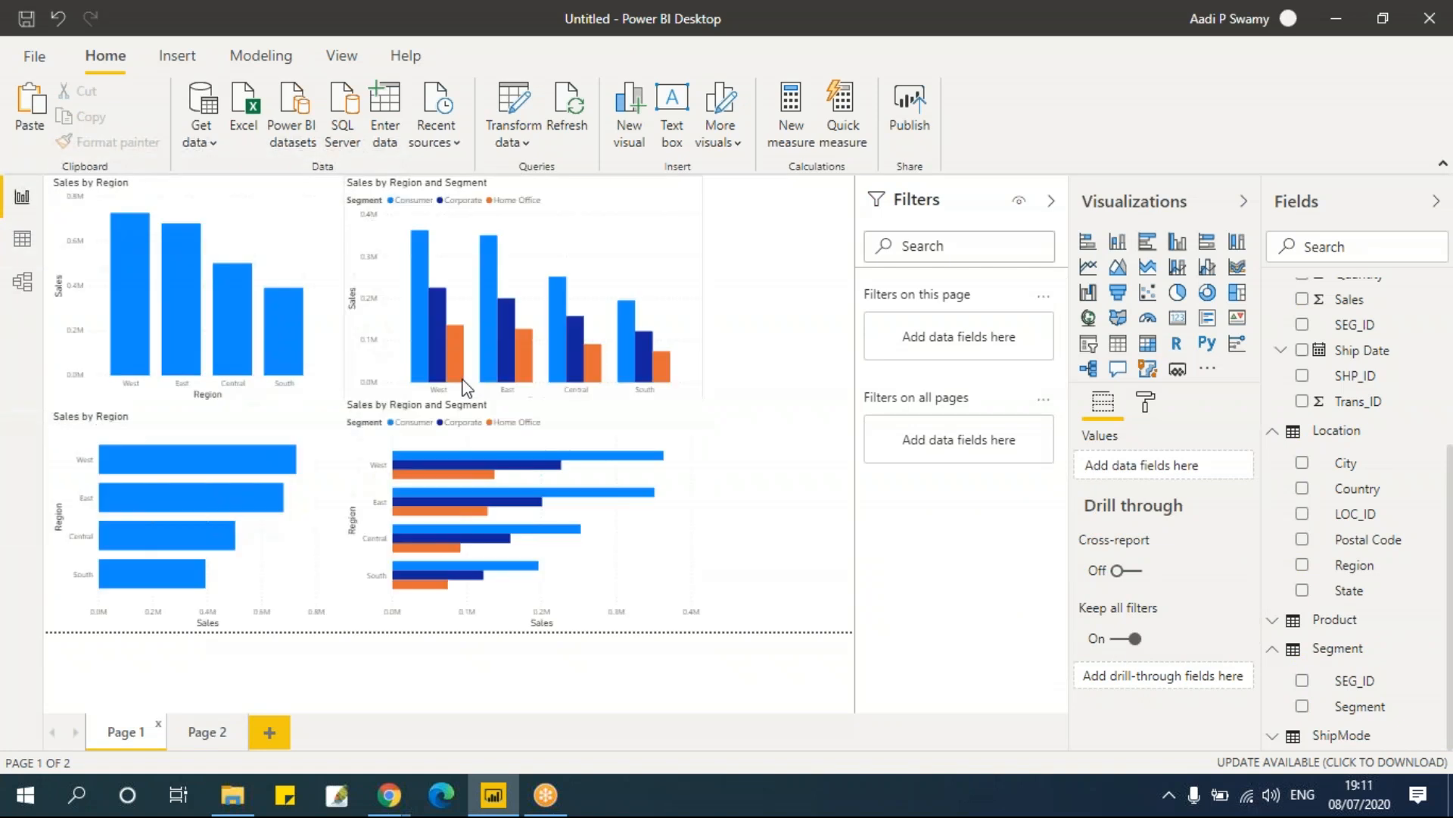
{"action": "mouse_move", "coordinate": [421, 379]}
{"action": "left_click", "coordinate": [642, 201]}
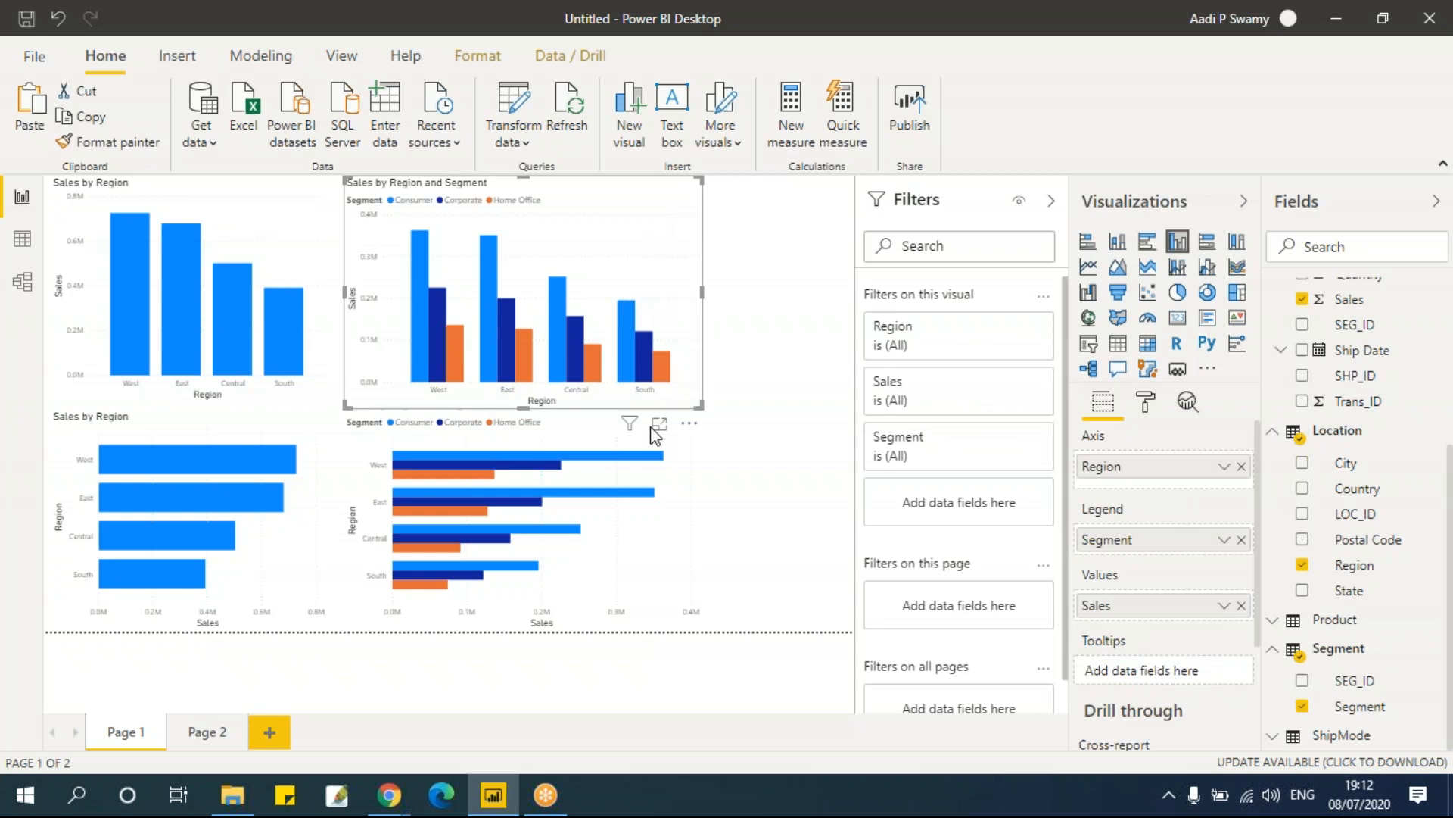
{"action": "left_click", "coordinate": [694, 461]}
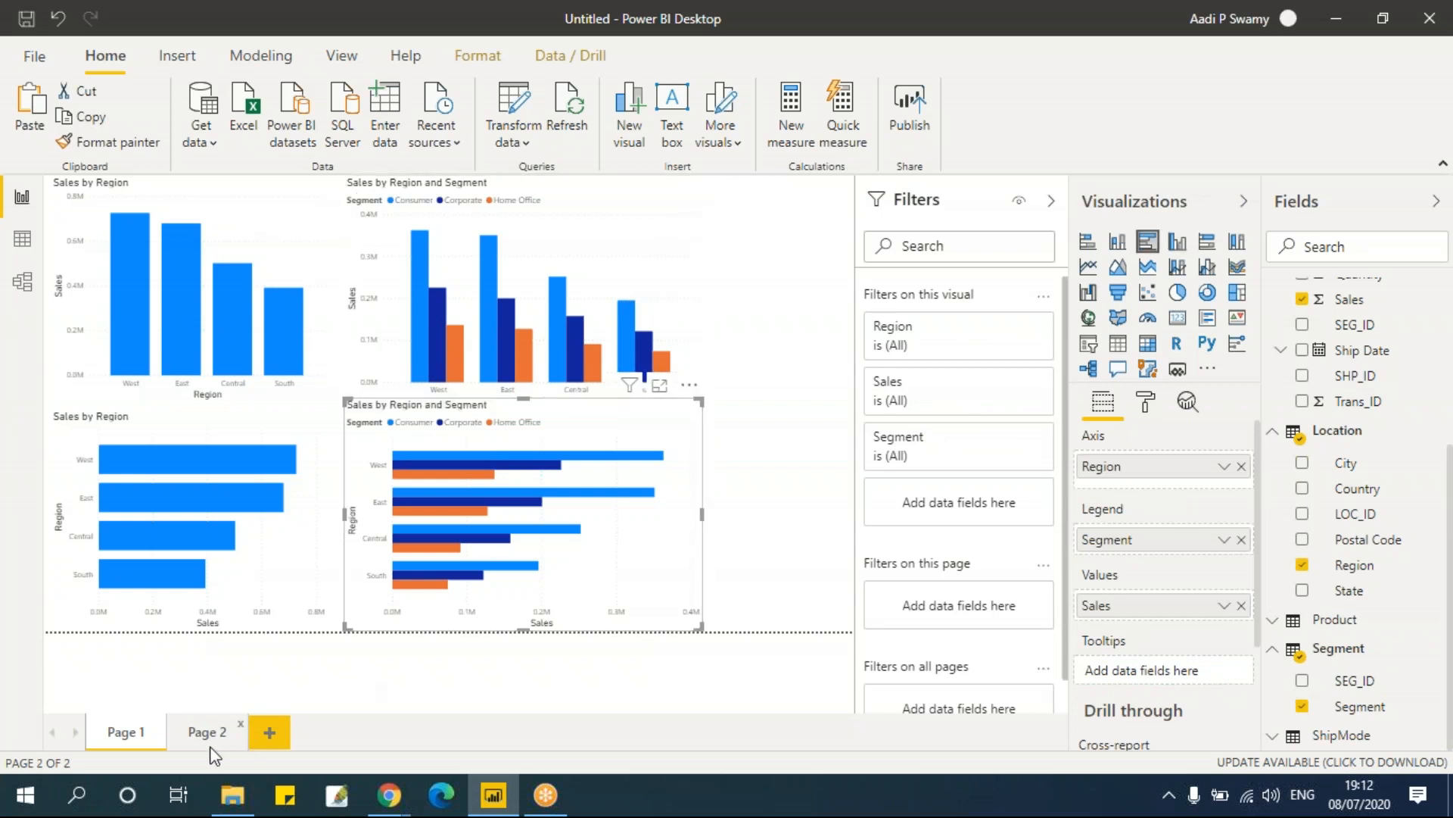
{"action": "left_click", "coordinate": [211, 742]}
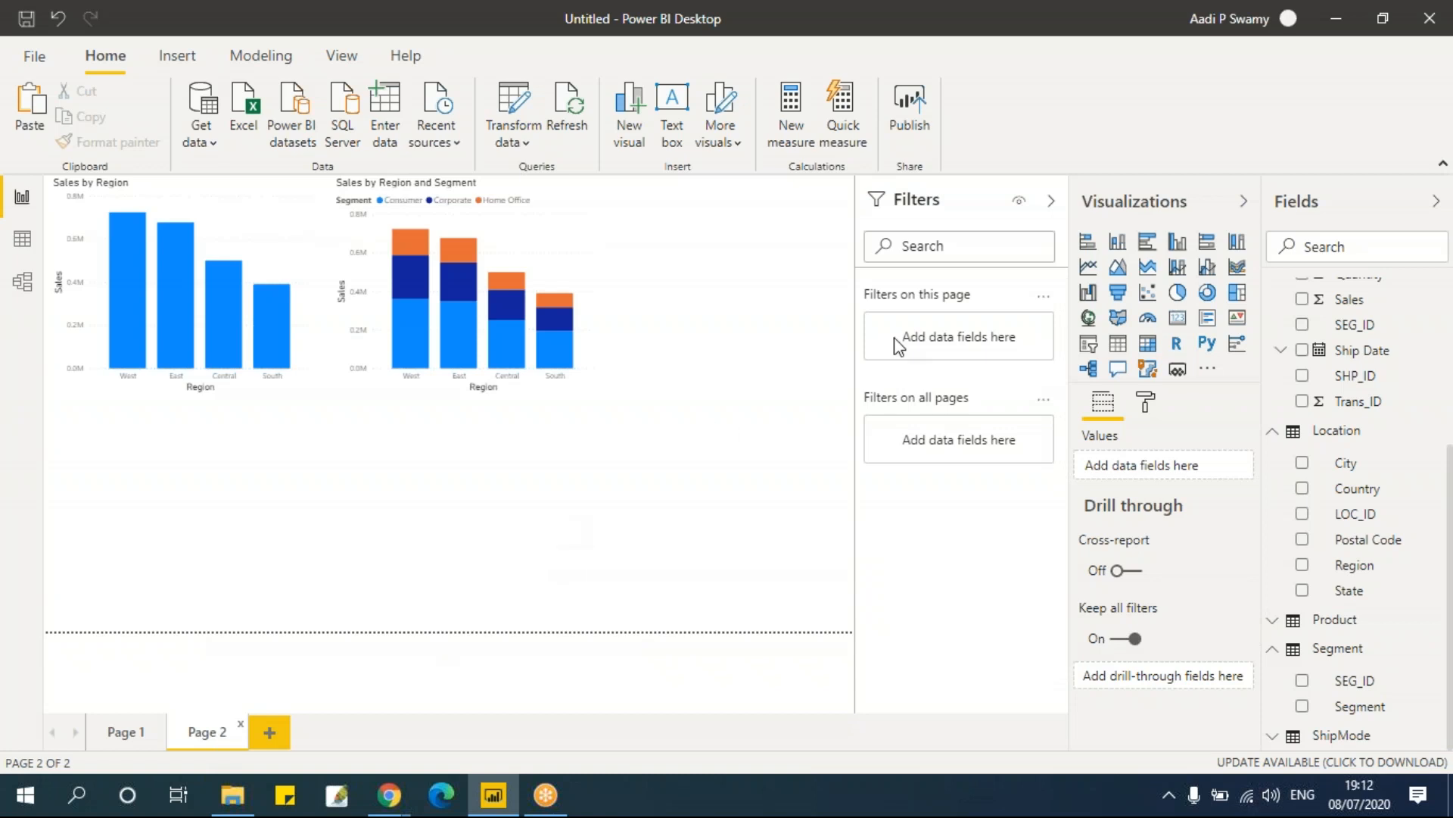
{"action": "mouse_move", "coordinate": [229, 284]}
{"action": "left_click", "coordinate": [279, 218]}
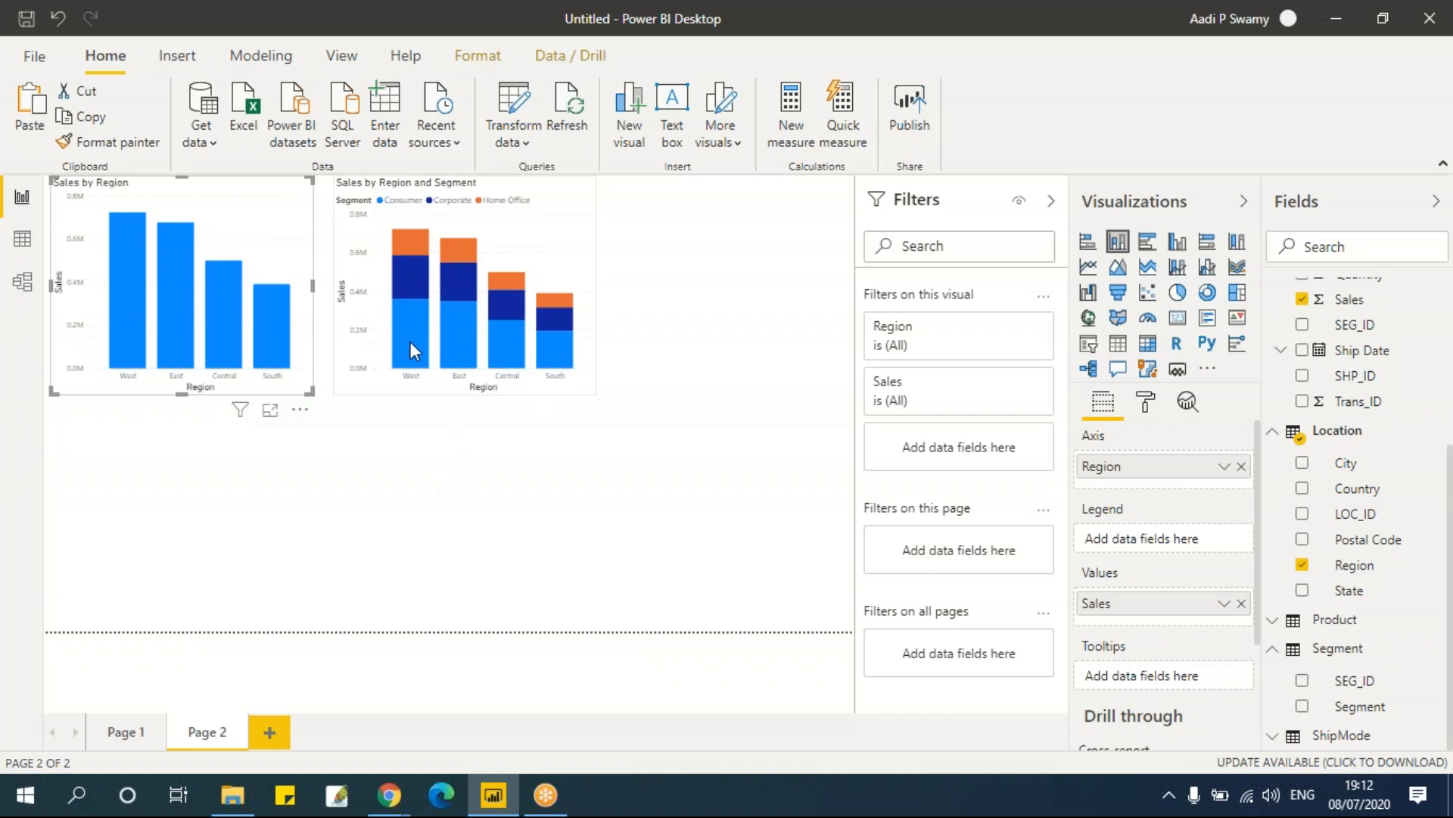
{"action": "mouse_move", "coordinate": [409, 334]}
{"action": "left_click", "coordinate": [144, 731]}
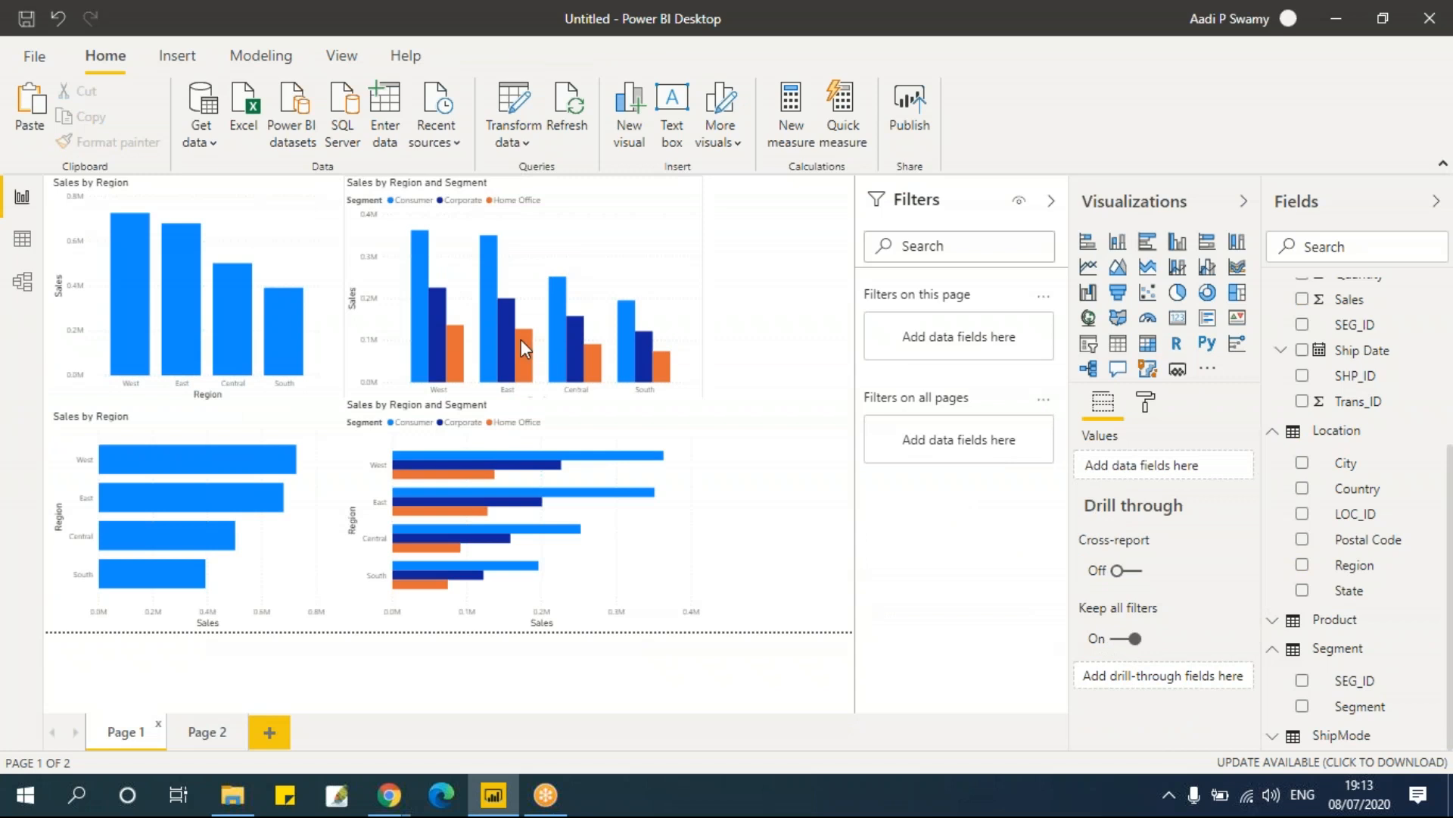
{"action": "mouse_move", "coordinate": [522, 341]}
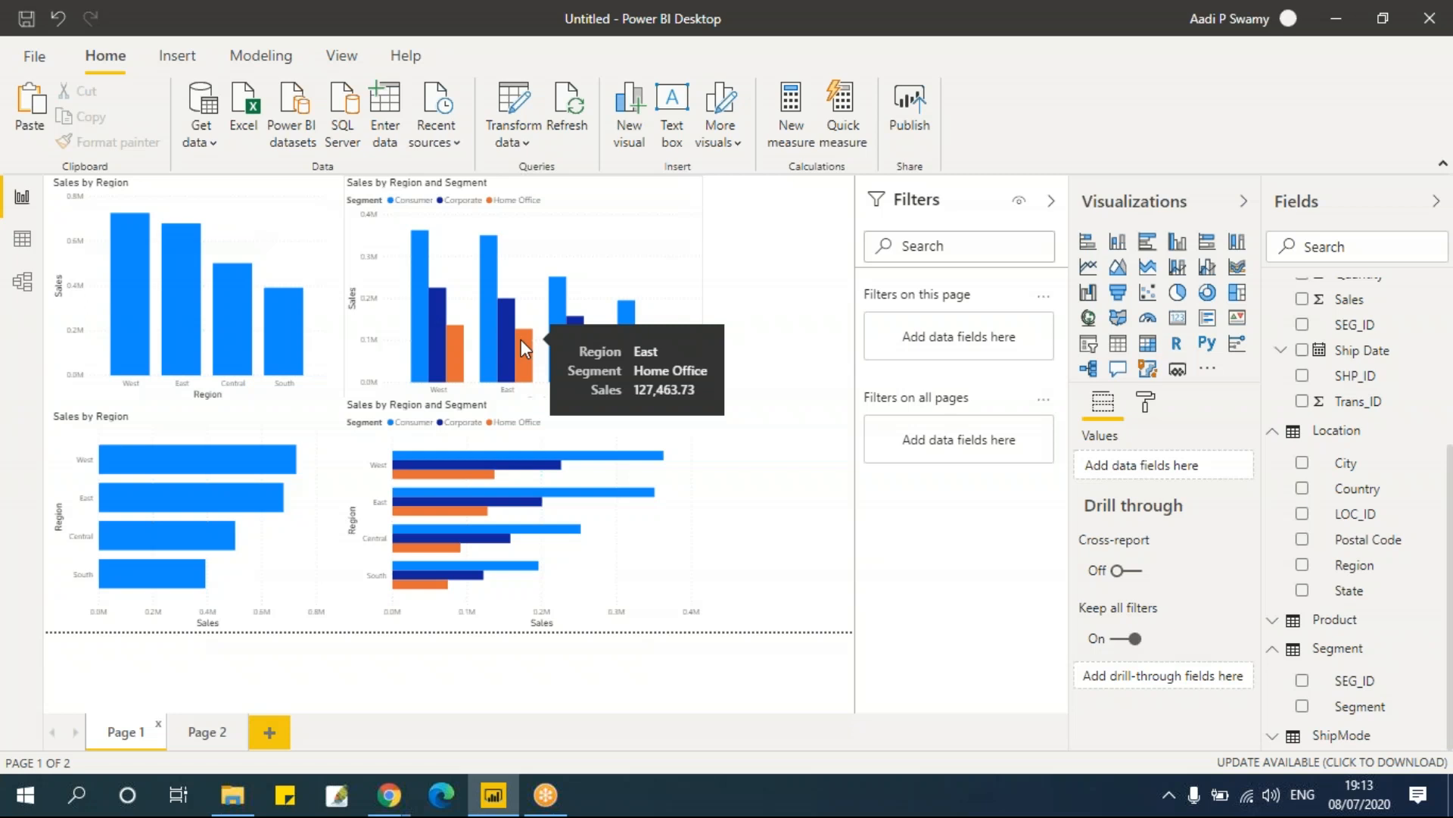
Step: Duplicate the Sales by Region chart on Page 2 below it and convert the copy into a clustered bar chart
{"action": "left_click", "coordinate": [223, 742]}
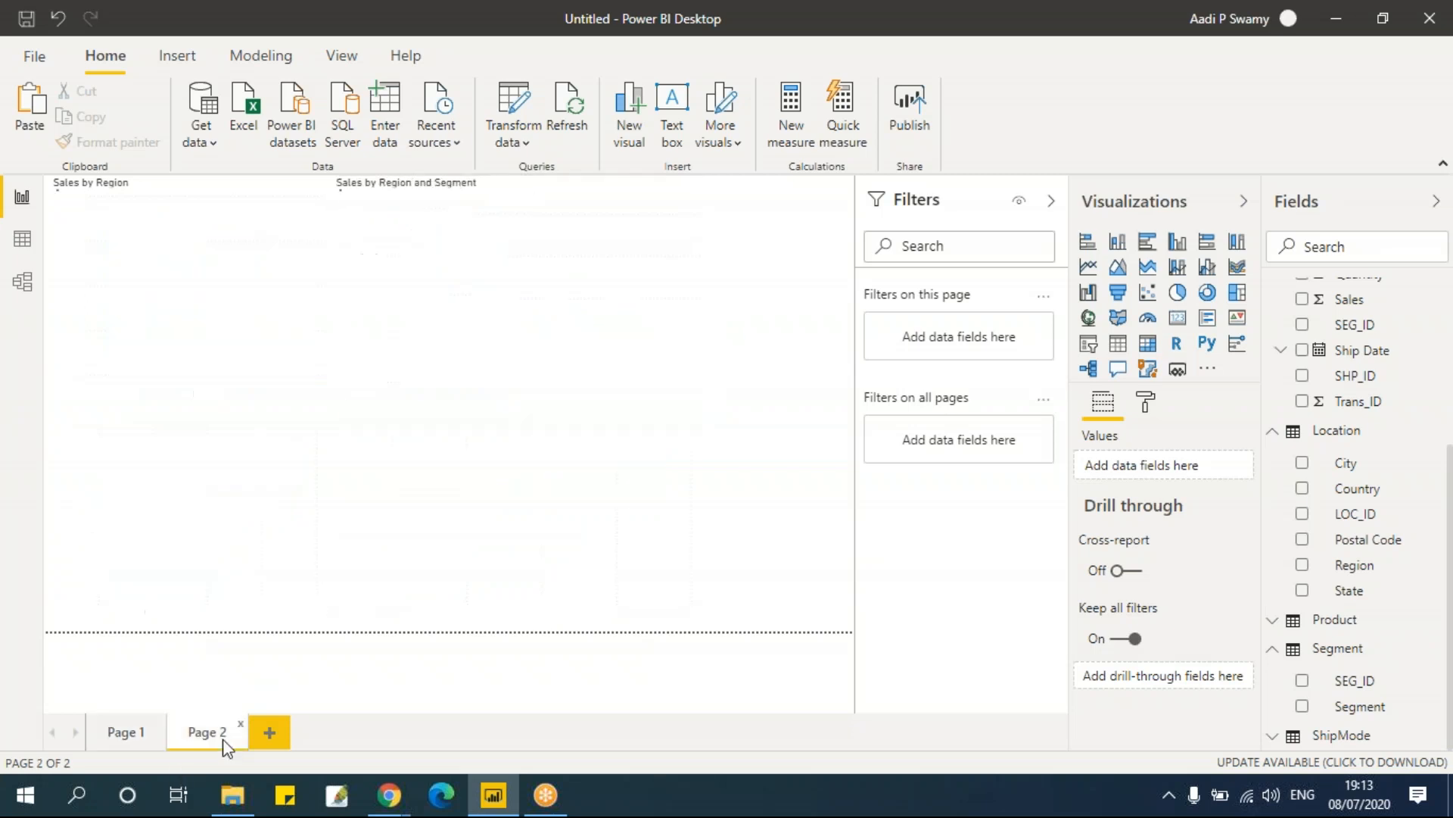
{"action": "left_click", "coordinate": [275, 186]}
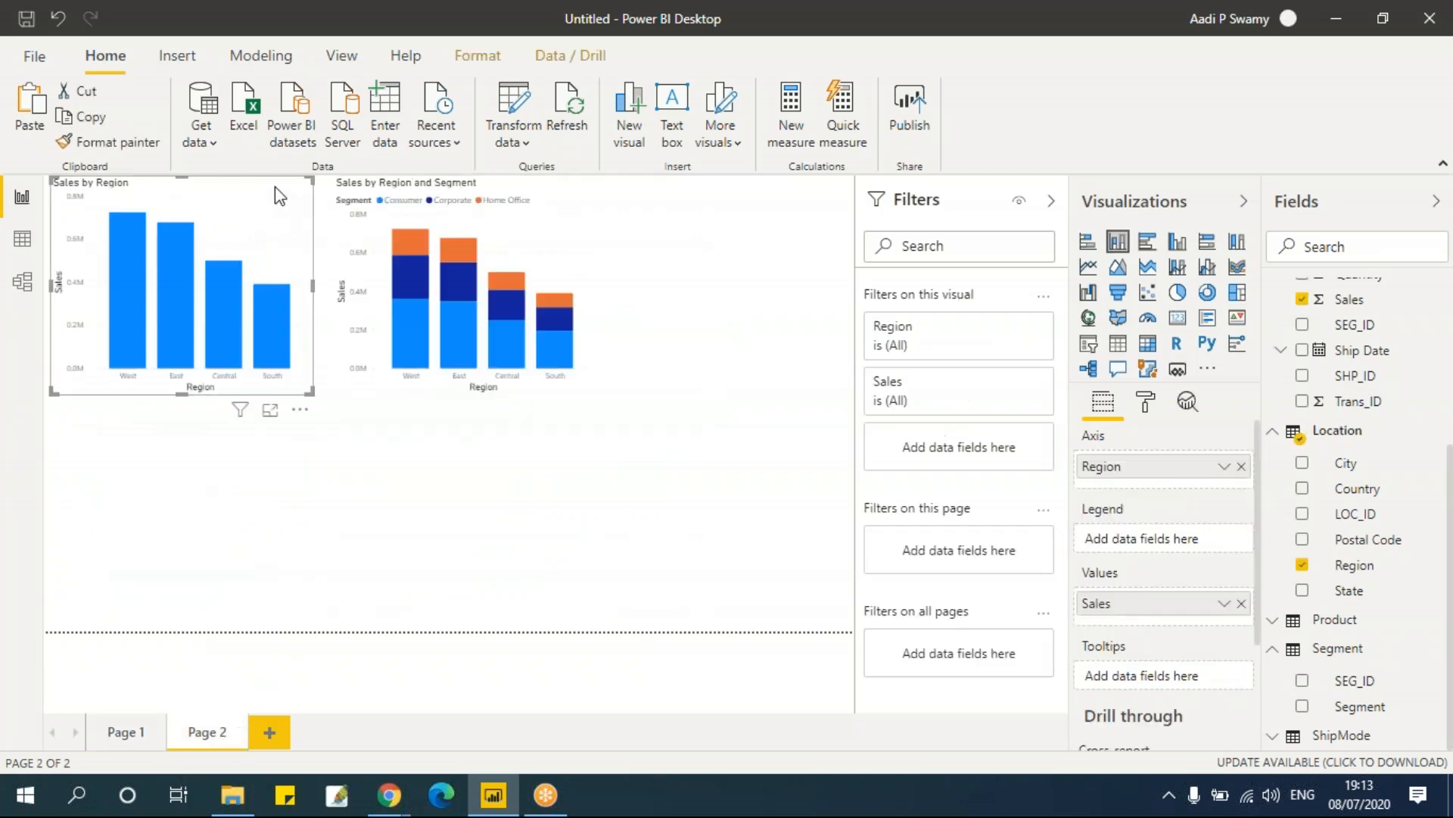
{"action": "key", "text": "ctrl+v"}
{"action": "left_click_drag", "start_coordinate": [256, 195], "coordinate": [245, 458]}
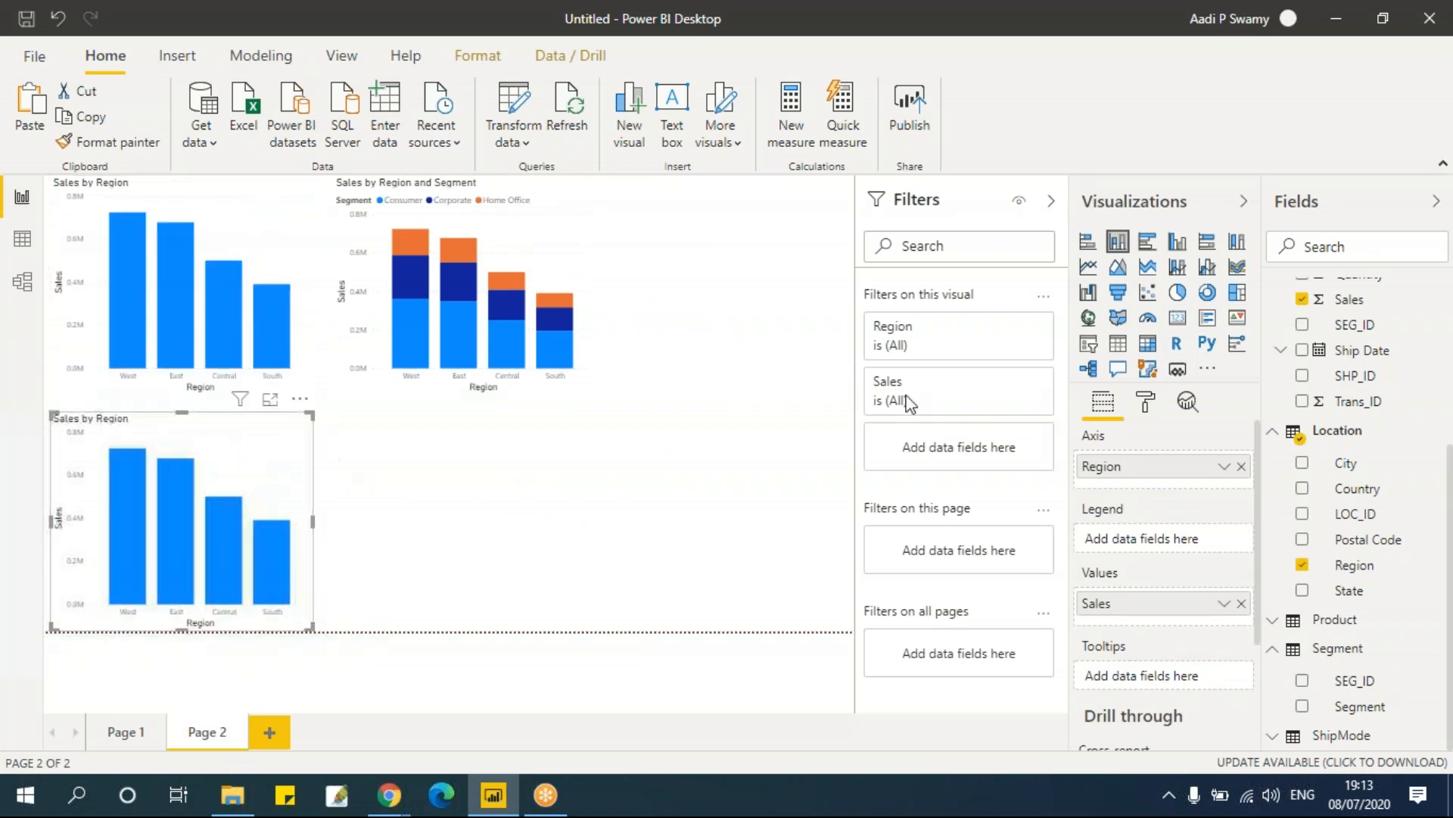
{"action": "left_click", "coordinate": [1089, 250]}
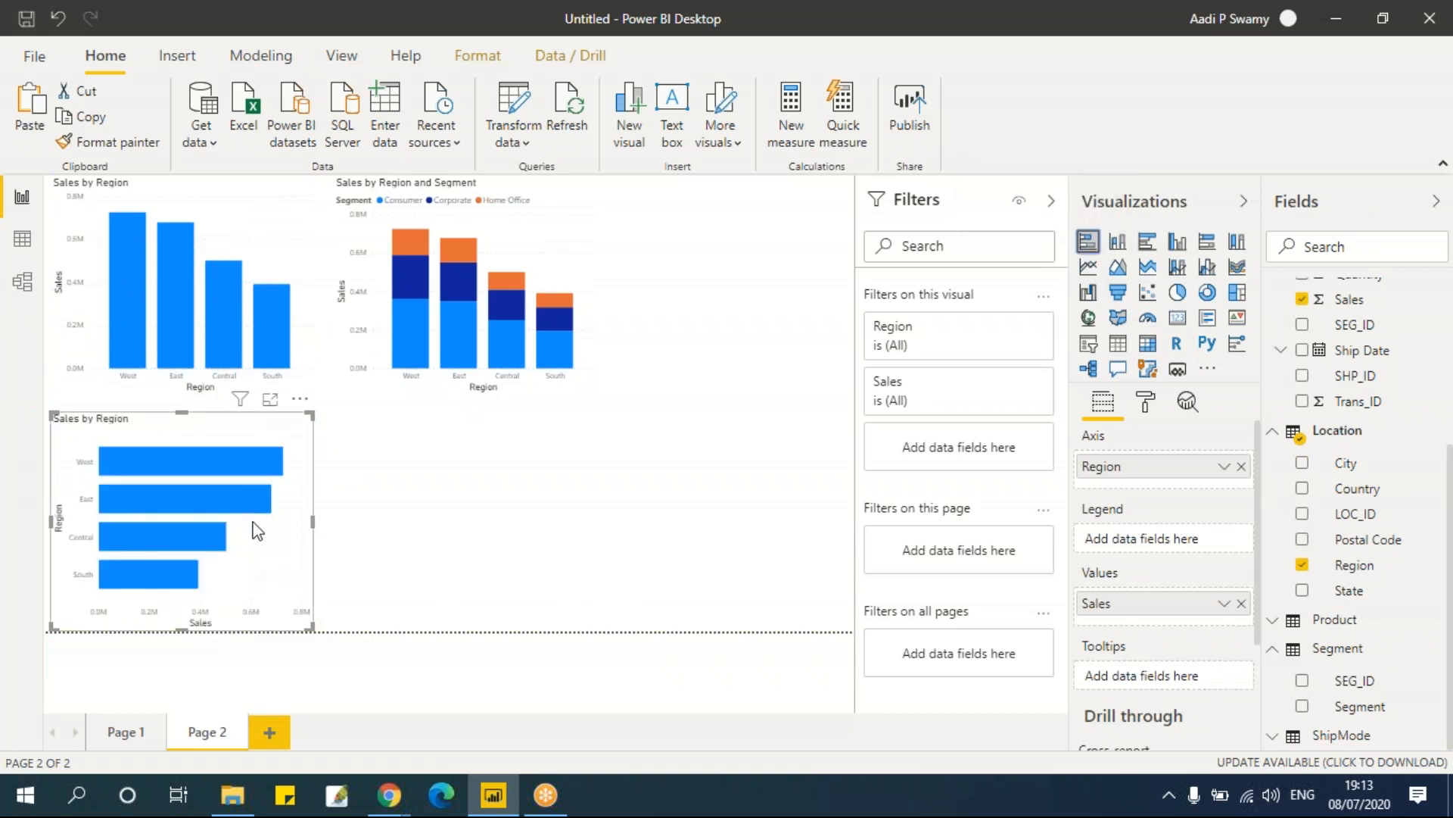
Step: Duplicate the segmented stacked column chart below itself and convert the copy into a stacked bar chart
{"action": "left_click", "coordinate": [531, 221]}
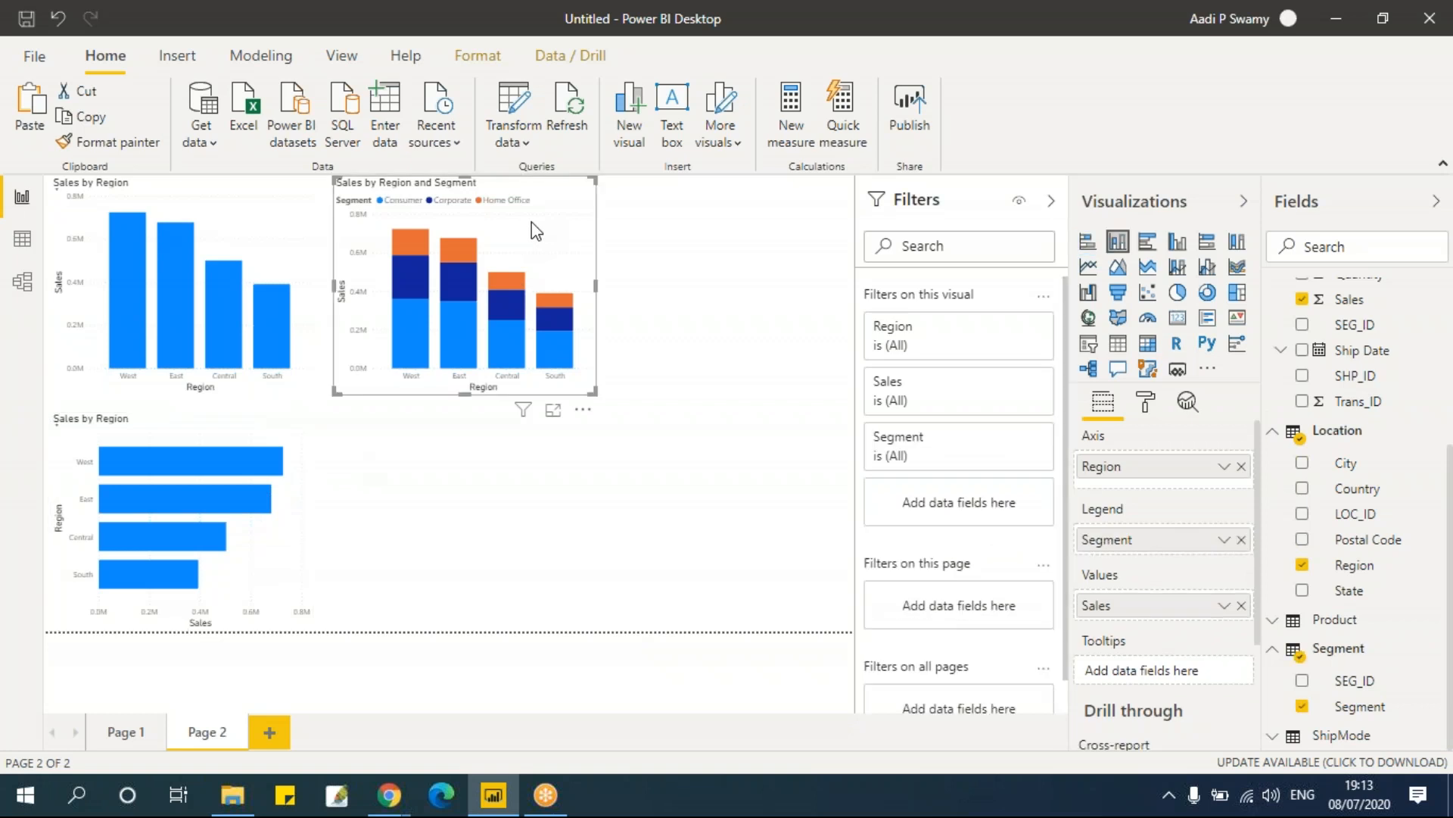
{"action": "left_click", "coordinate": [603, 442]}
{"action": "left_click", "coordinate": [574, 302]}
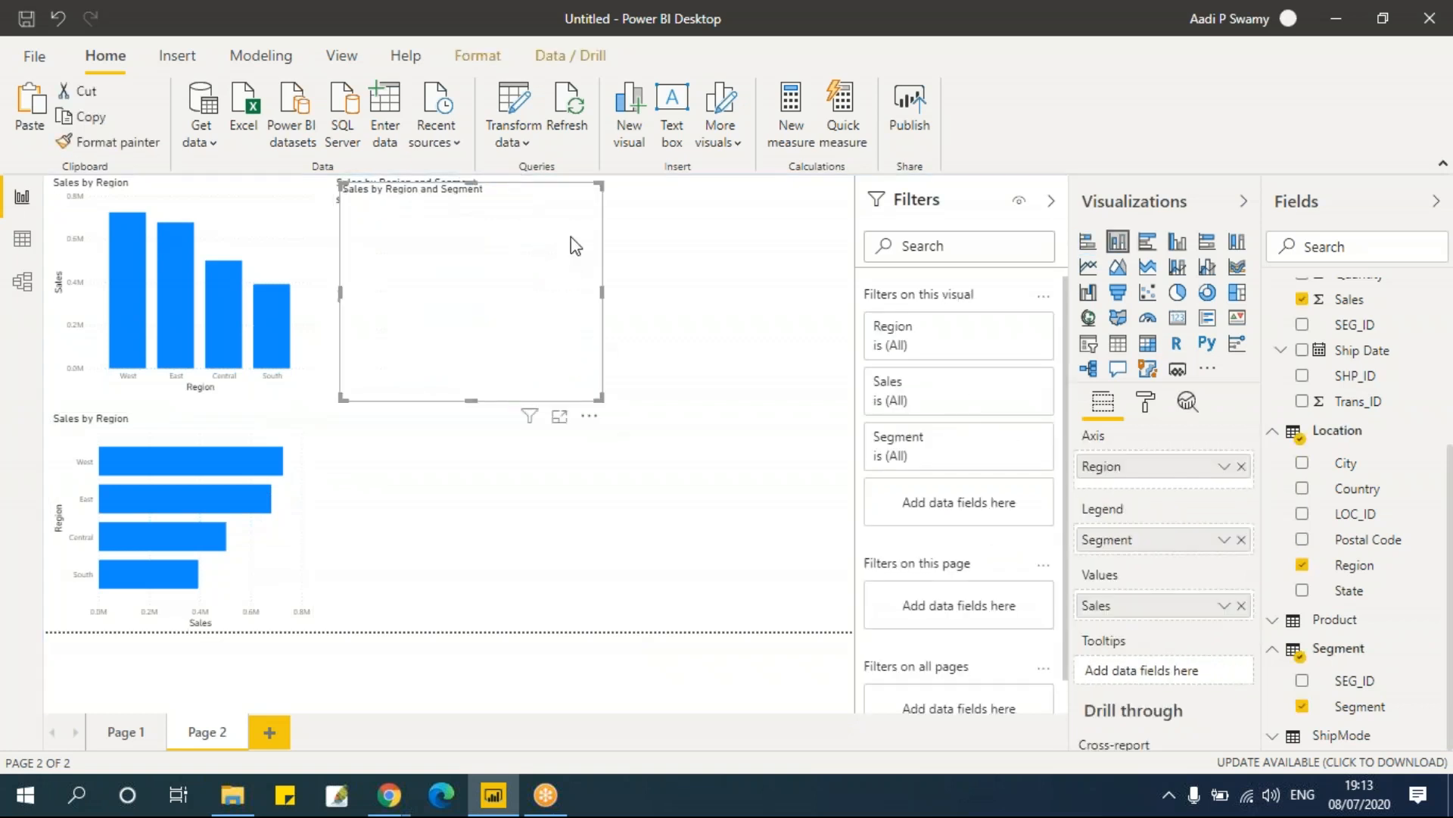
{"action": "left_click_drag", "start_coordinate": [558, 196], "coordinate": [563, 474]}
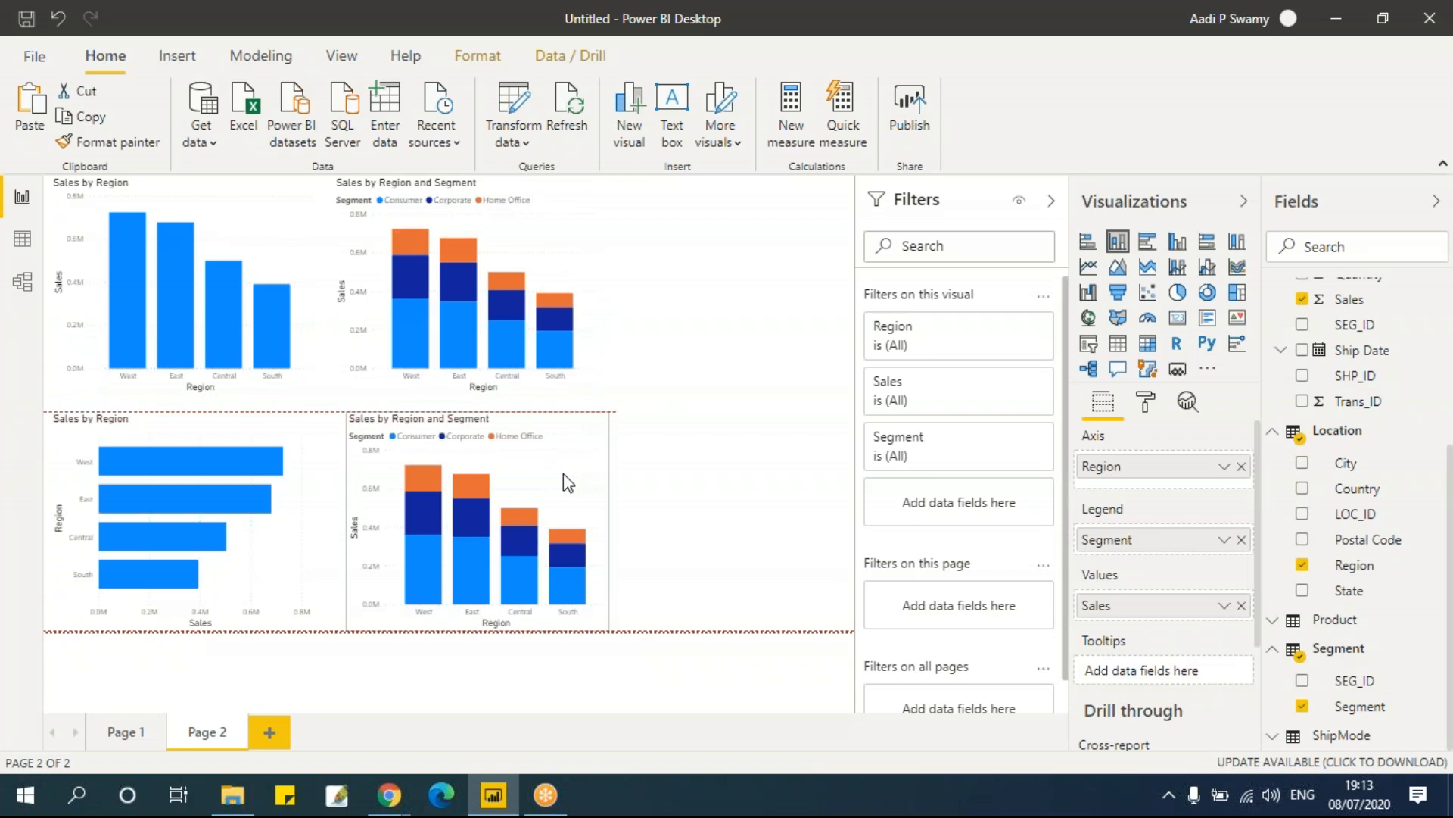
{"action": "left_click", "coordinate": [1087, 242]}
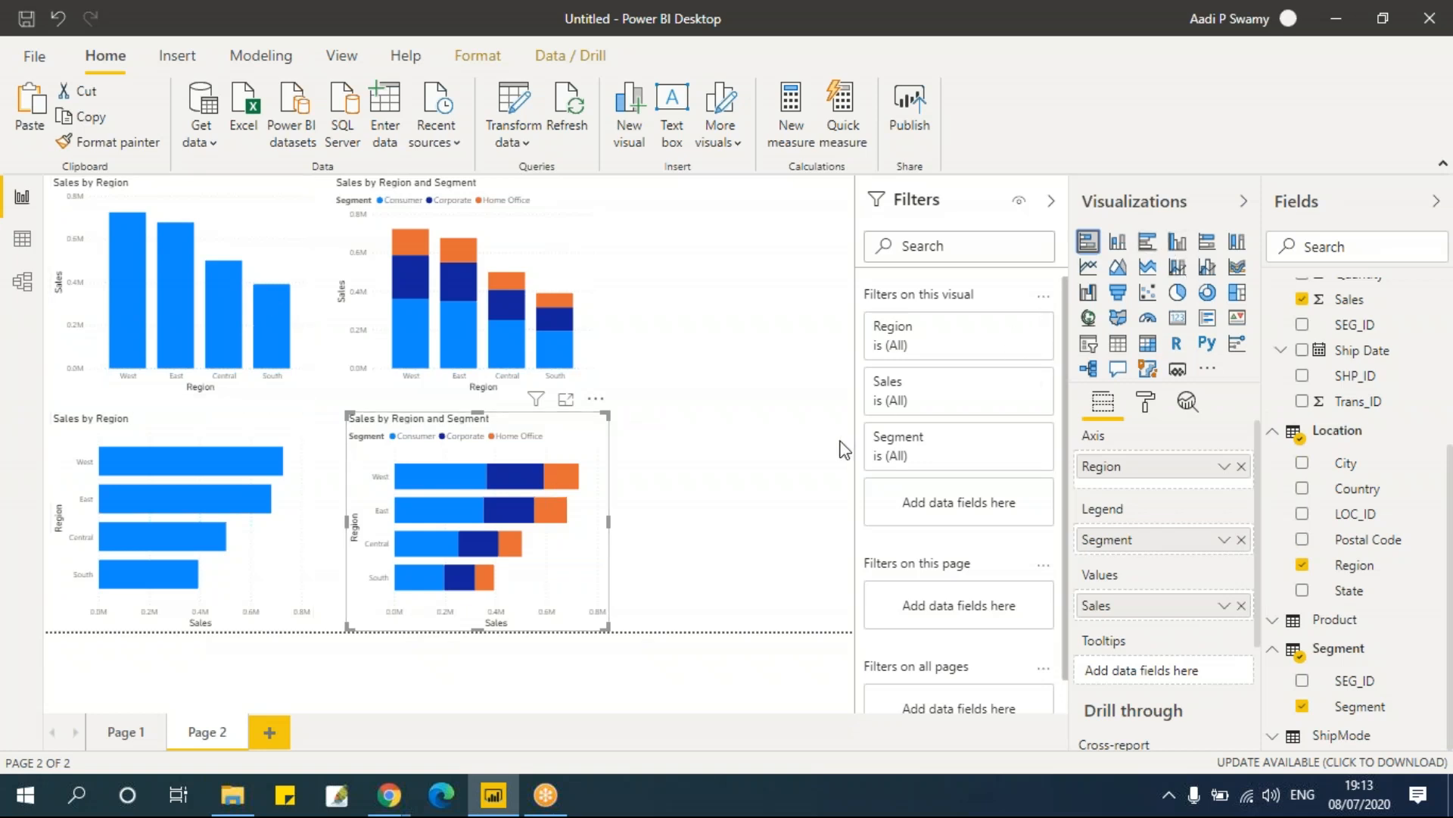
{"action": "left_click", "coordinate": [760, 439]}
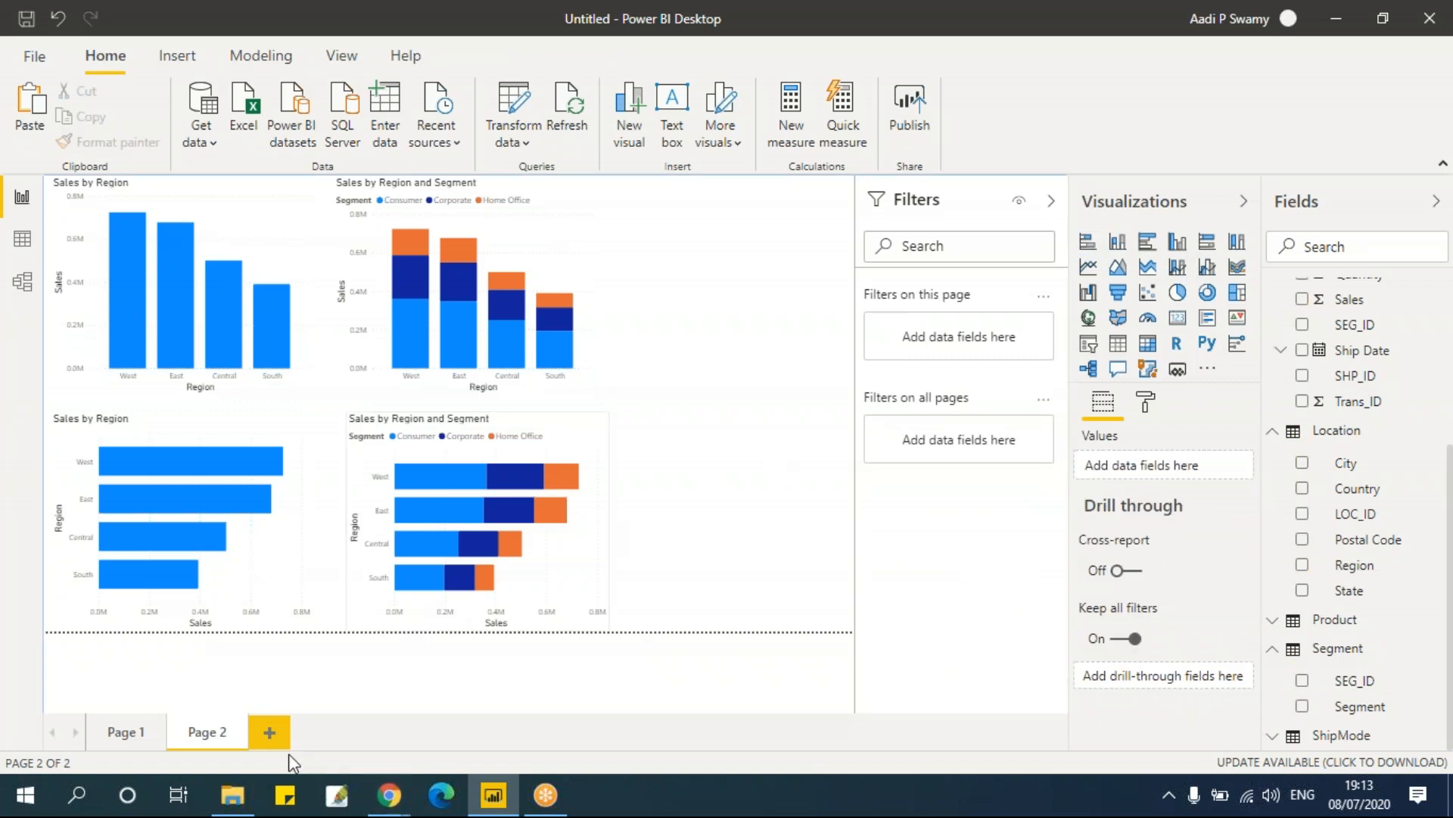
Step: Add a new page with a 100% stacked column chart of Sales by Region, resized slightly
{"action": "left_click", "coordinate": [274, 739]}
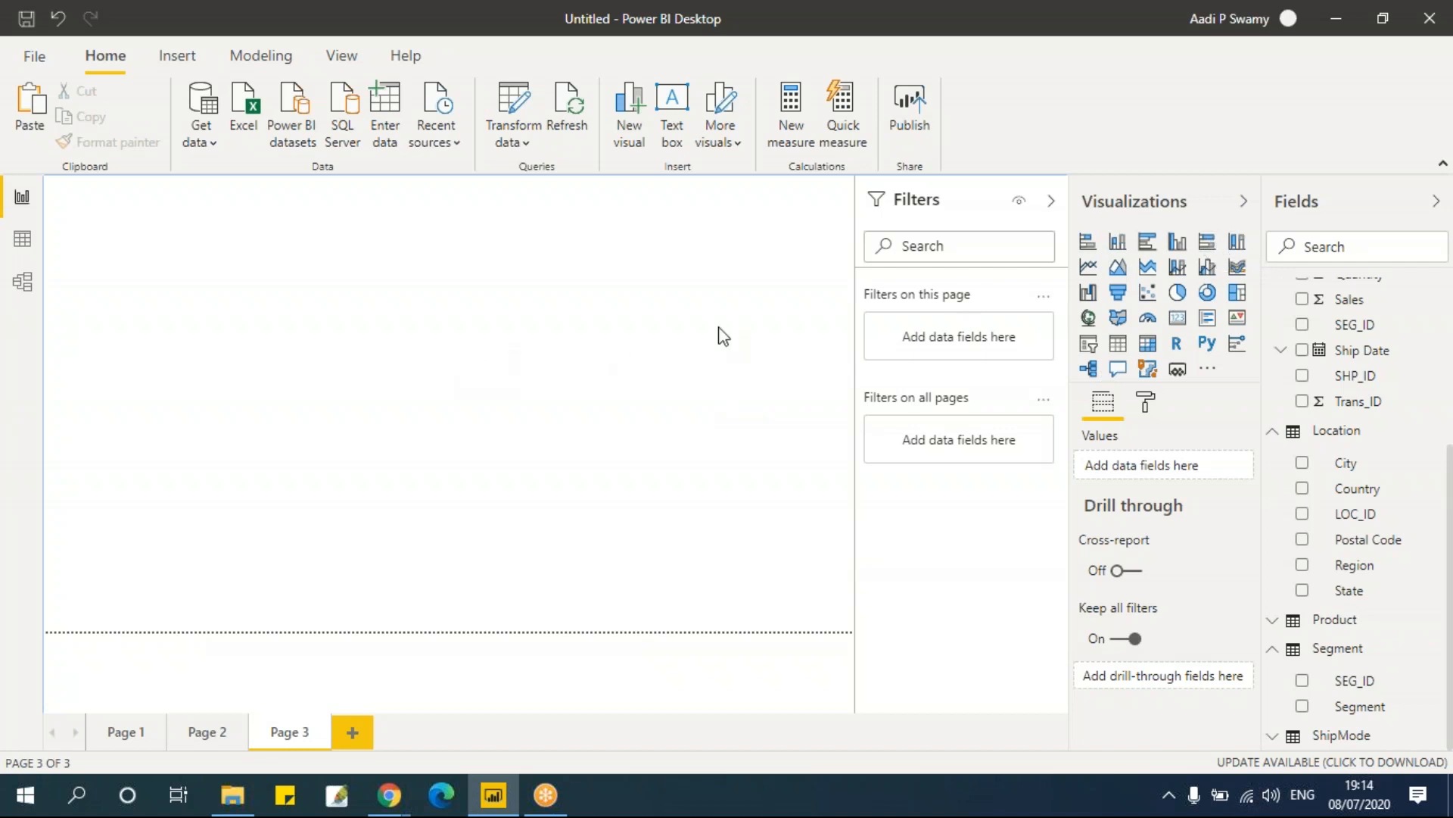
{"action": "left_click", "coordinate": [1238, 243]}
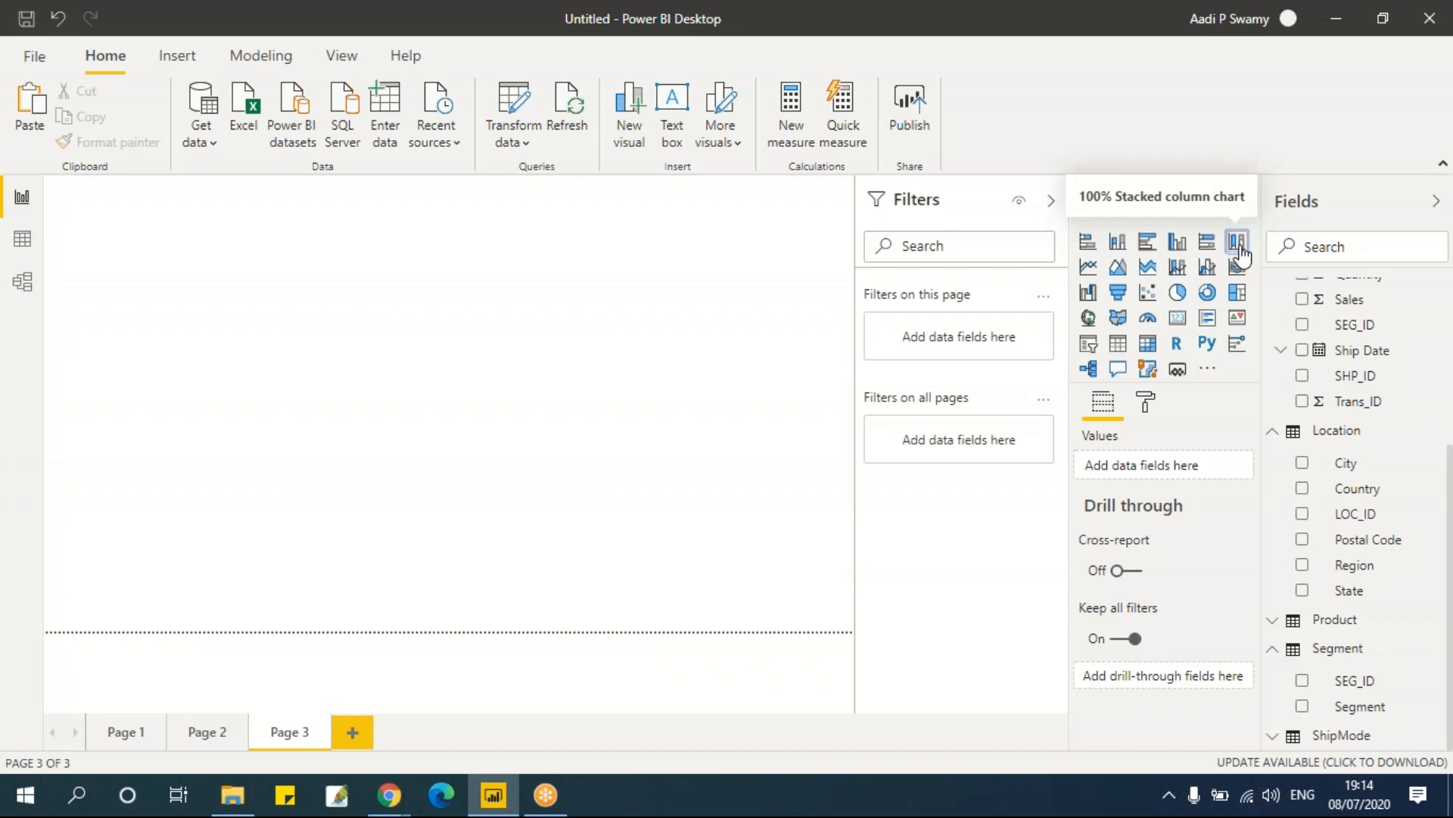
{"action": "left_click_drag", "start_coordinate": [224, 349], "coordinate": [288, 400]}
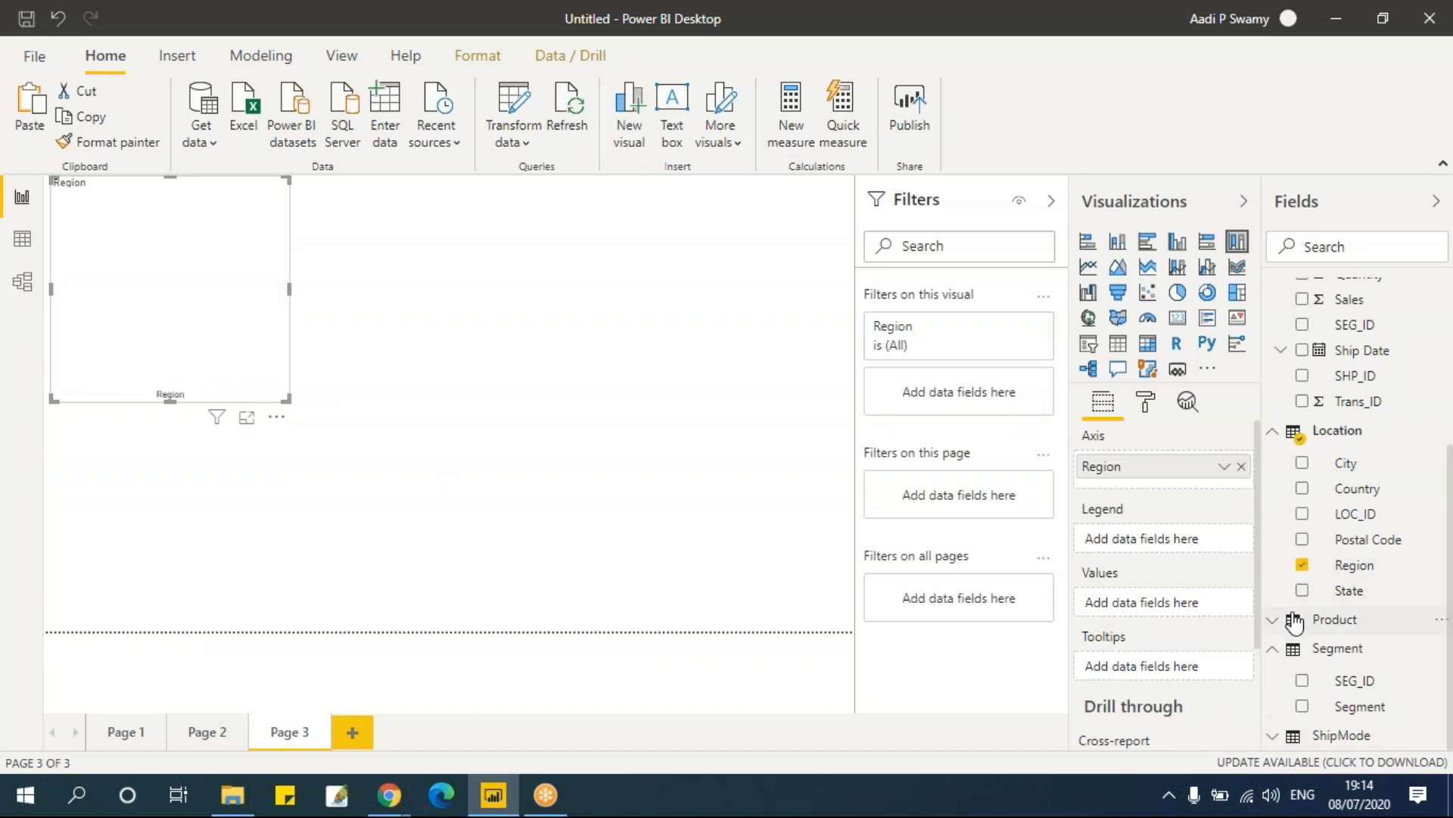
{"action": "left_click", "coordinate": [1302, 300]}
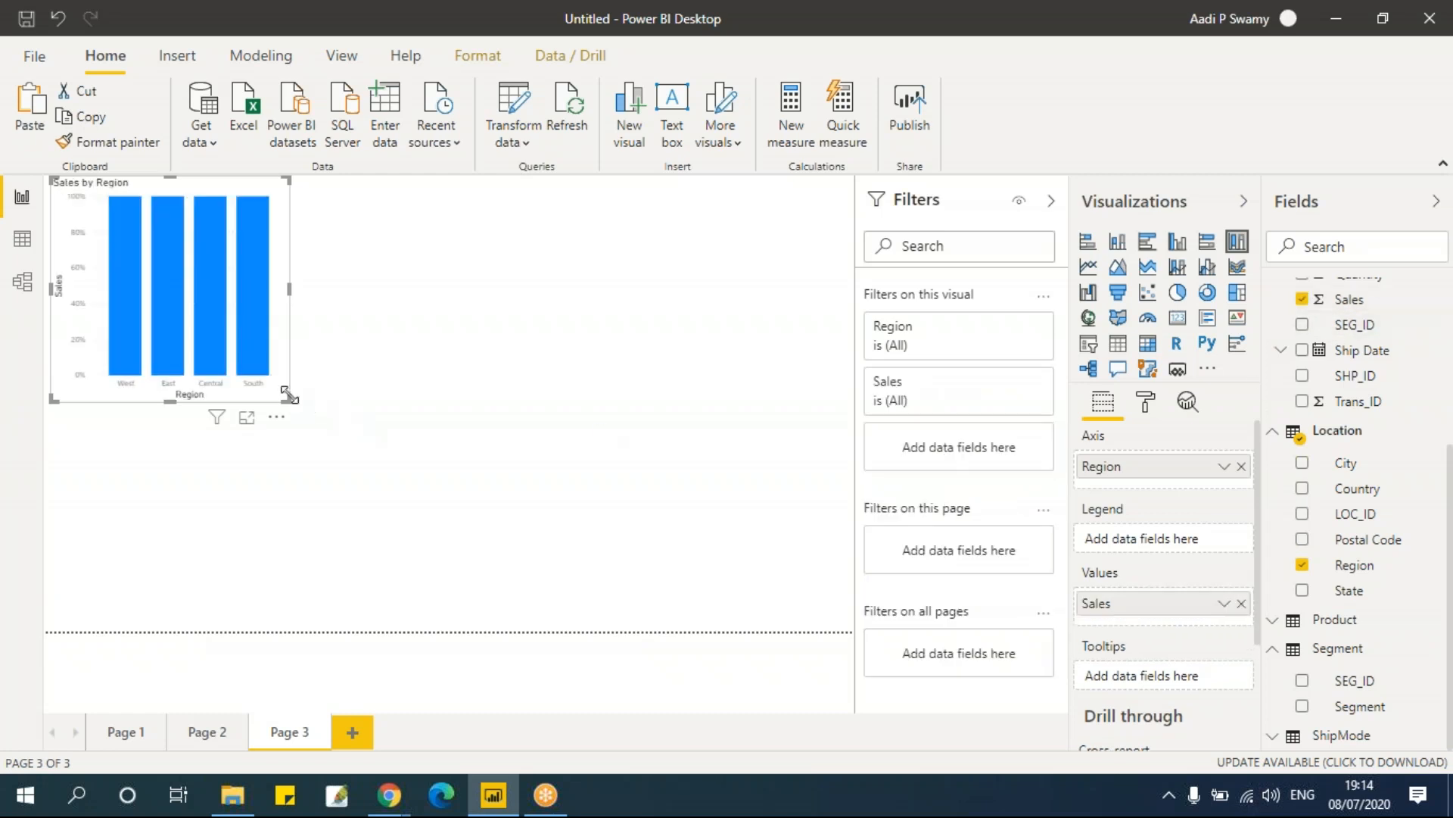
{"action": "left_click_drag", "start_coordinate": [299, 401], "coordinate": [303, 404]}
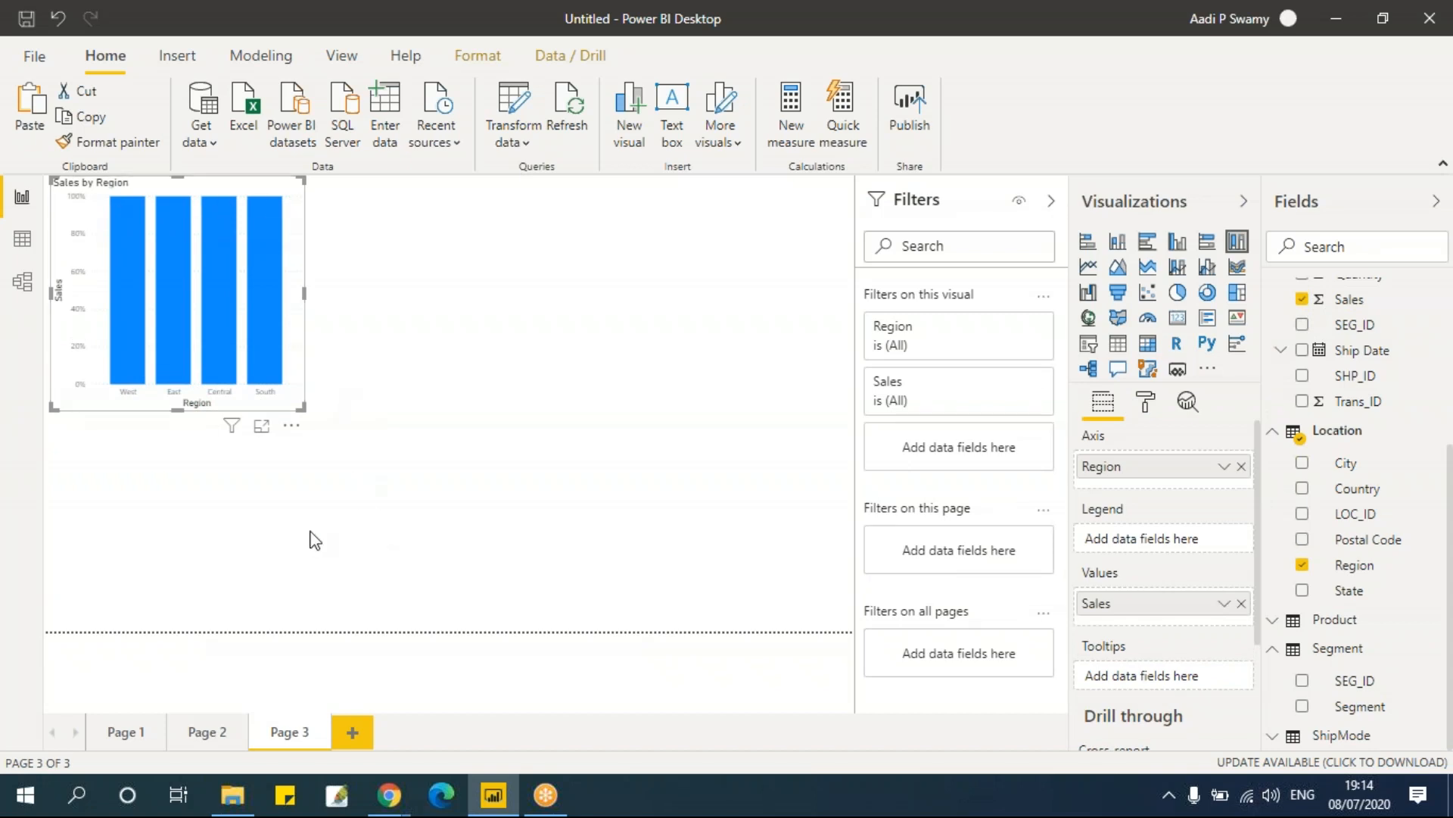
Step: On Page 3, add Segment as the 100% stacked column chart's legend and point at its segments for tooltips
{"action": "left_click", "coordinate": [201, 738]}
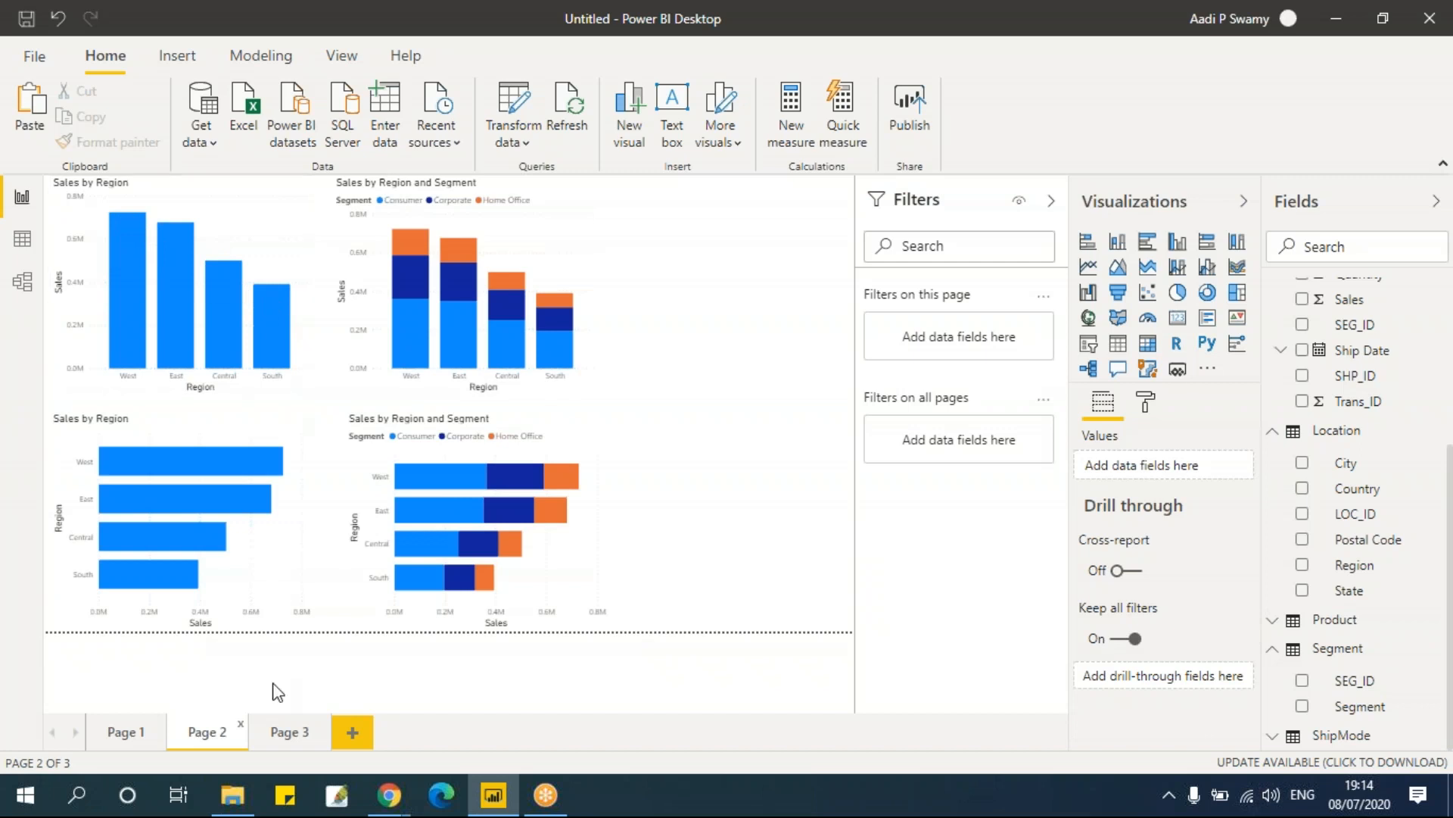
{"action": "left_click", "coordinate": [281, 739]}
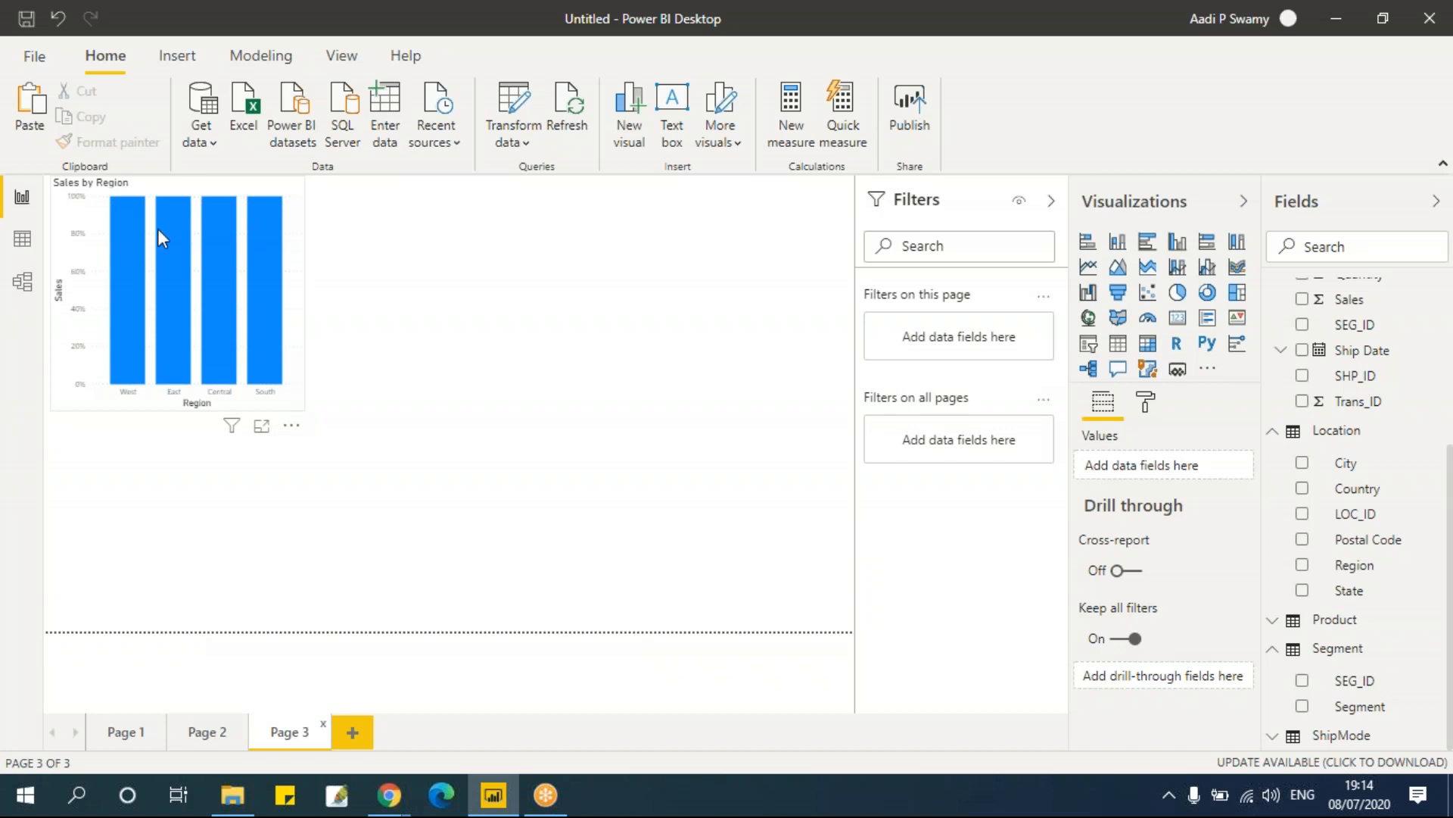
{"action": "mouse_move", "coordinate": [277, 376]}
{"action": "left_click", "coordinate": [297, 256]}
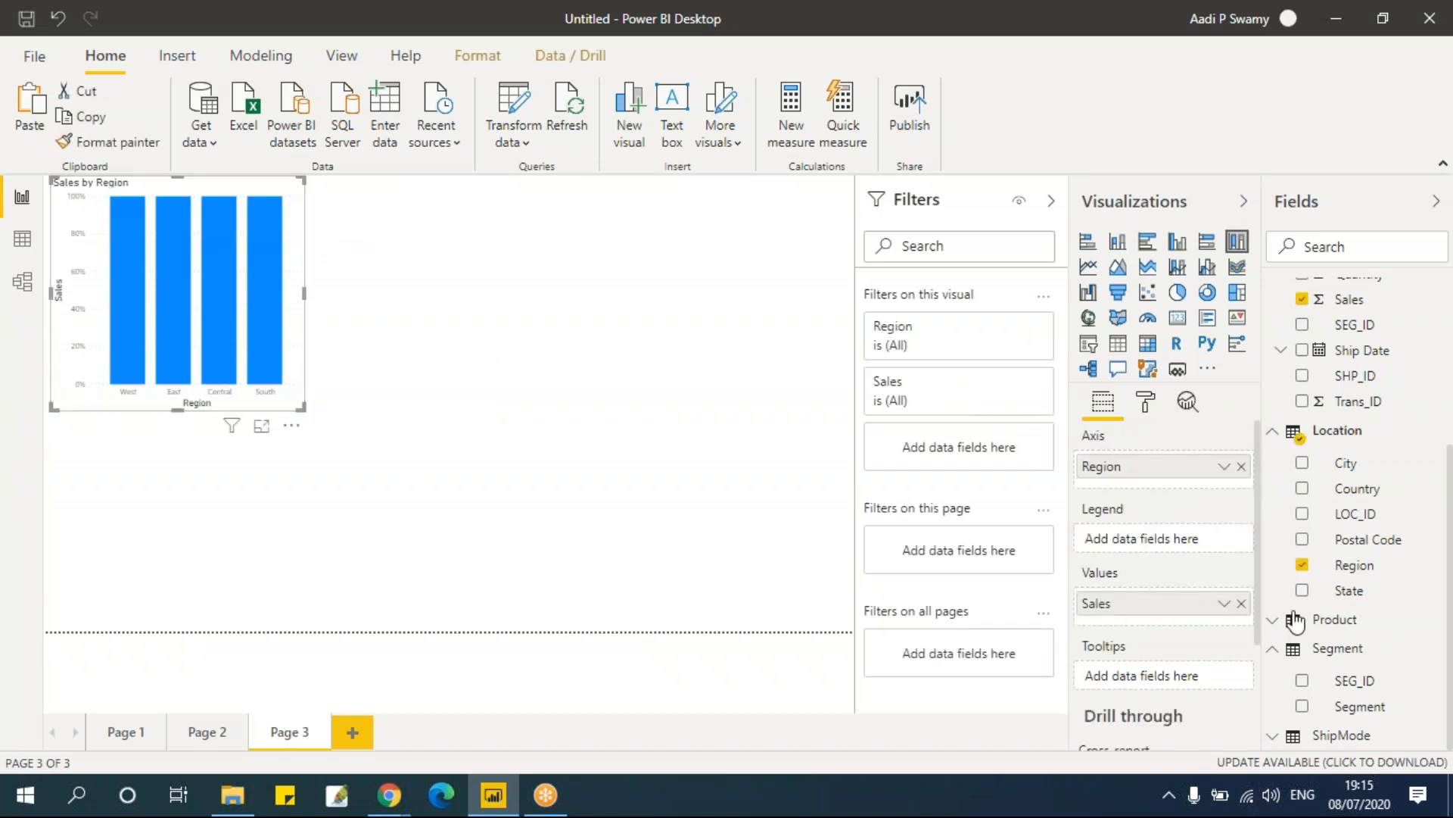
{"action": "left_click_drag", "start_coordinate": [1372, 715], "coordinate": [1174, 549]}
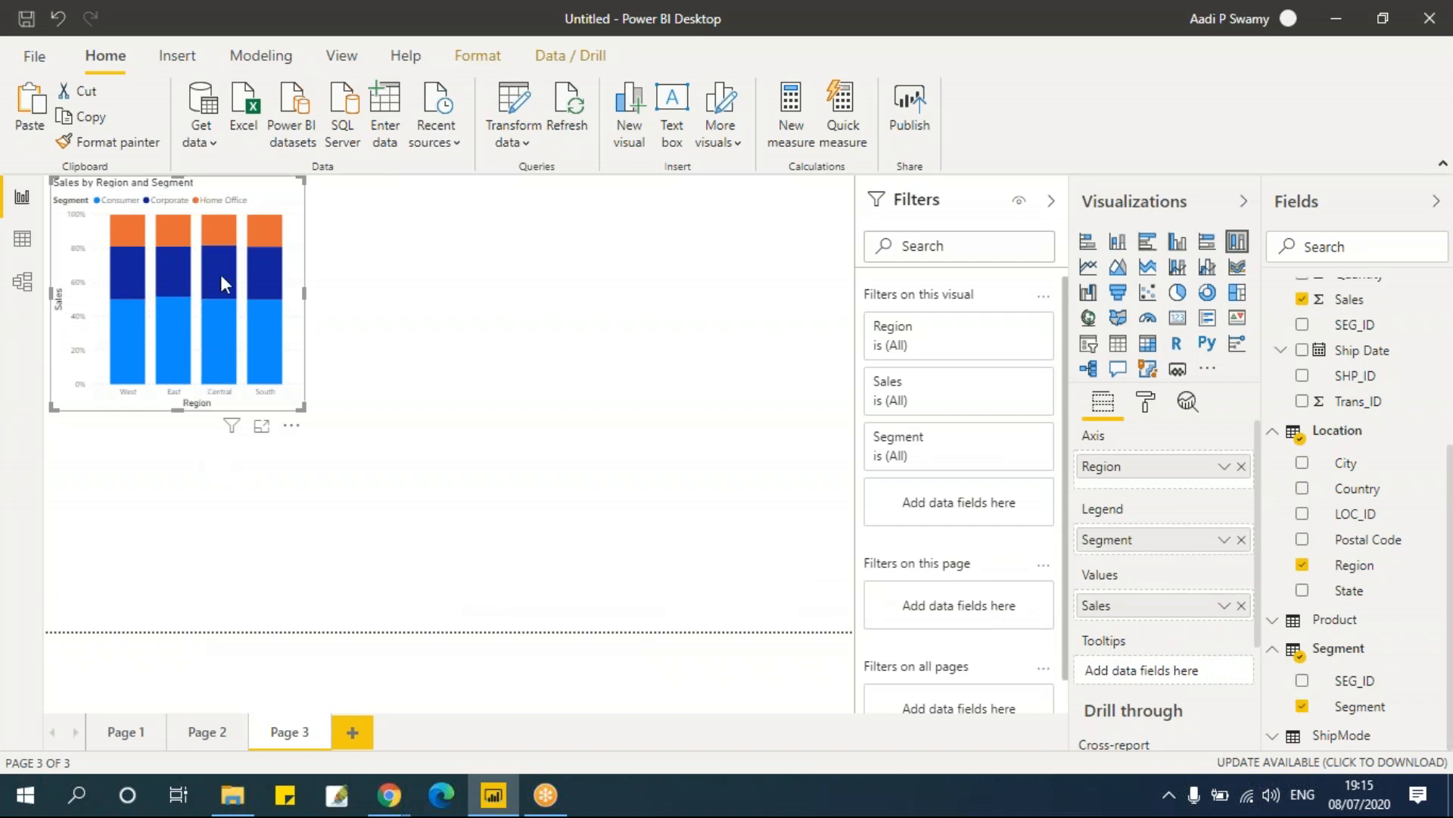
{"action": "mouse_move", "coordinate": [221, 278]}
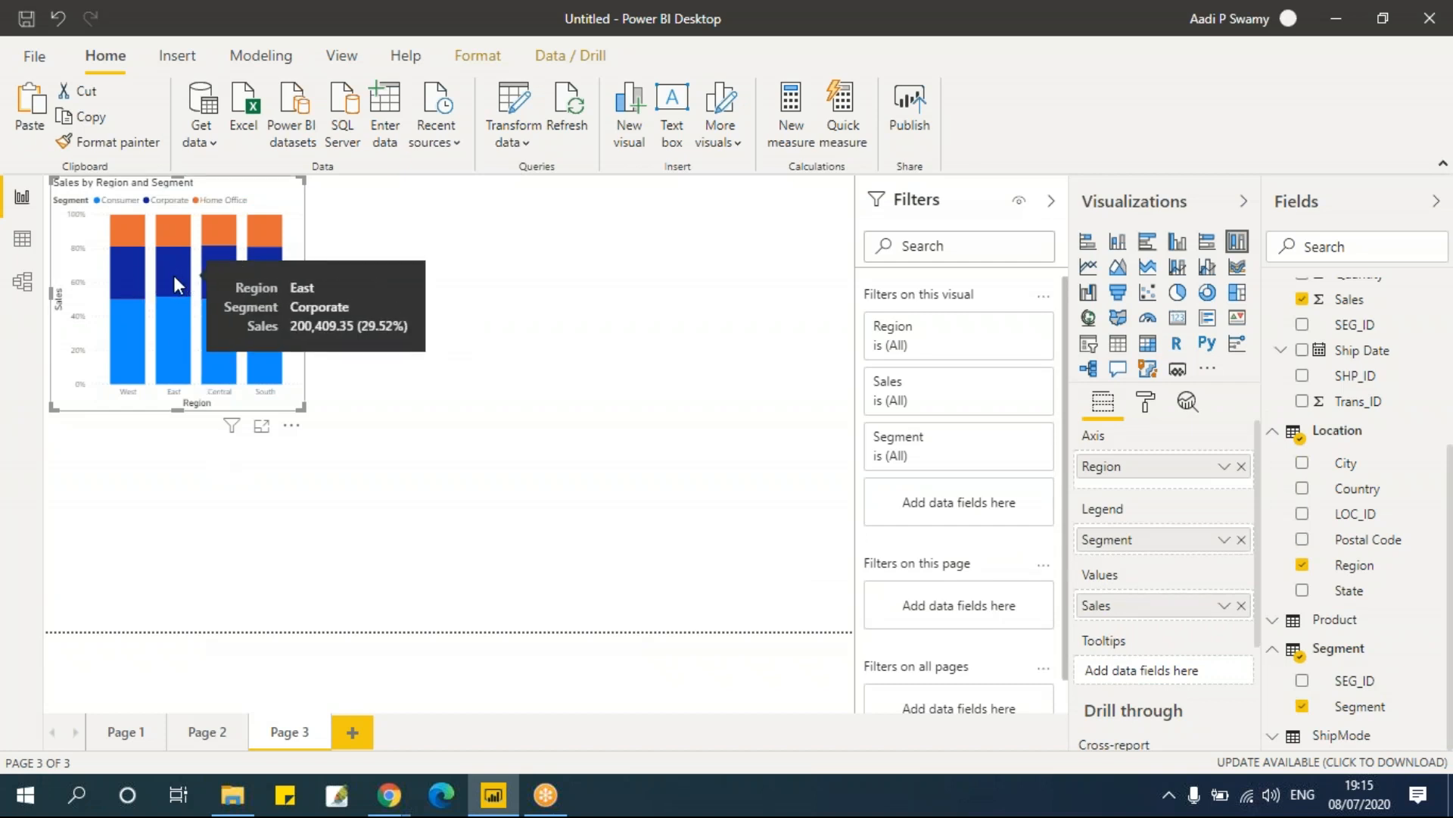
{"action": "mouse_move", "coordinate": [134, 269]}
{"action": "mouse_move", "coordinate": [134, 315]}
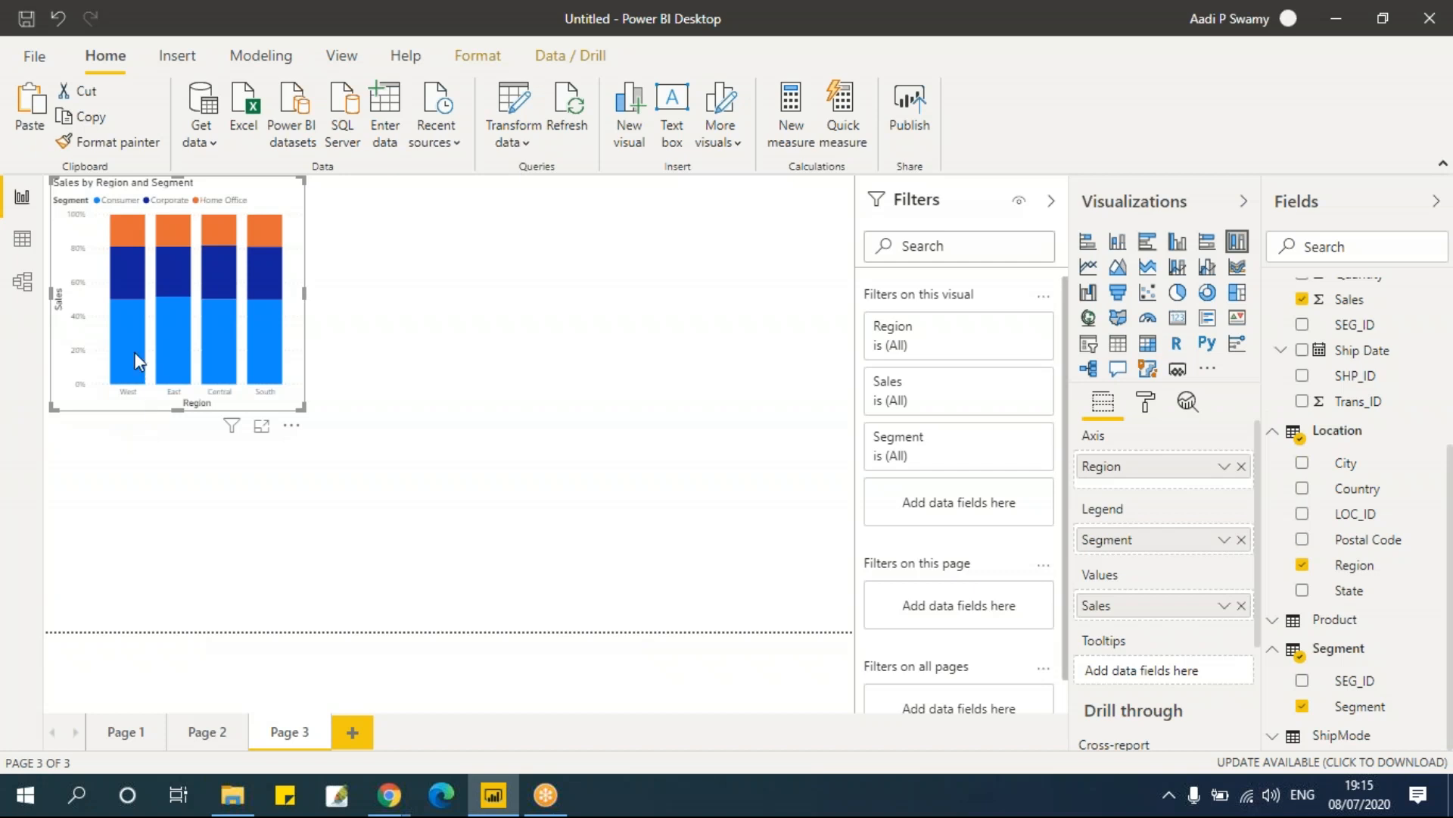
{"action": "mouse_move", "coordinate": [124, 339]}
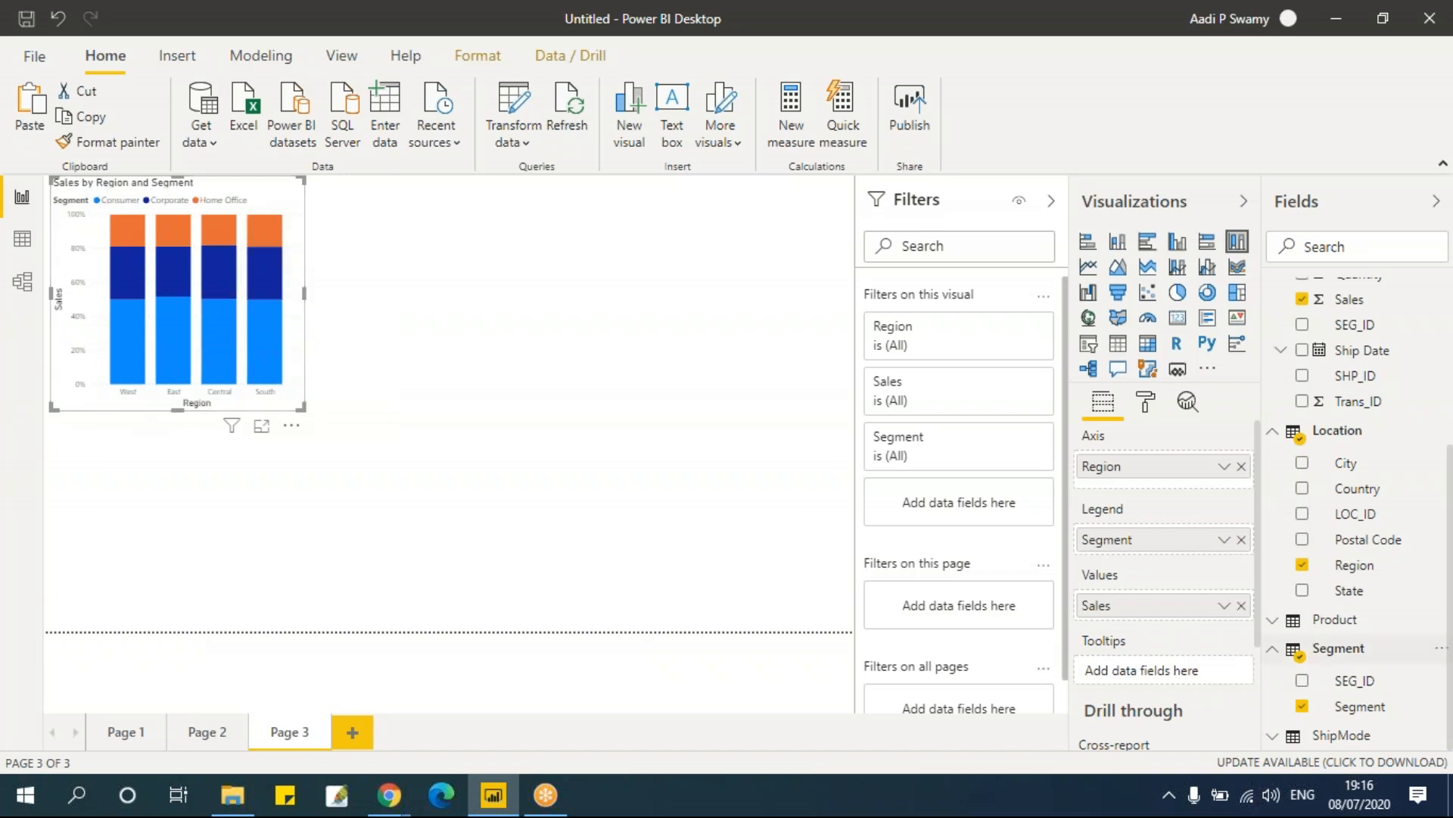
Step: Replace the chart's Segment legend with the Ship Mode field
{"action": "left_click", "coordinate": [1302, 706]}
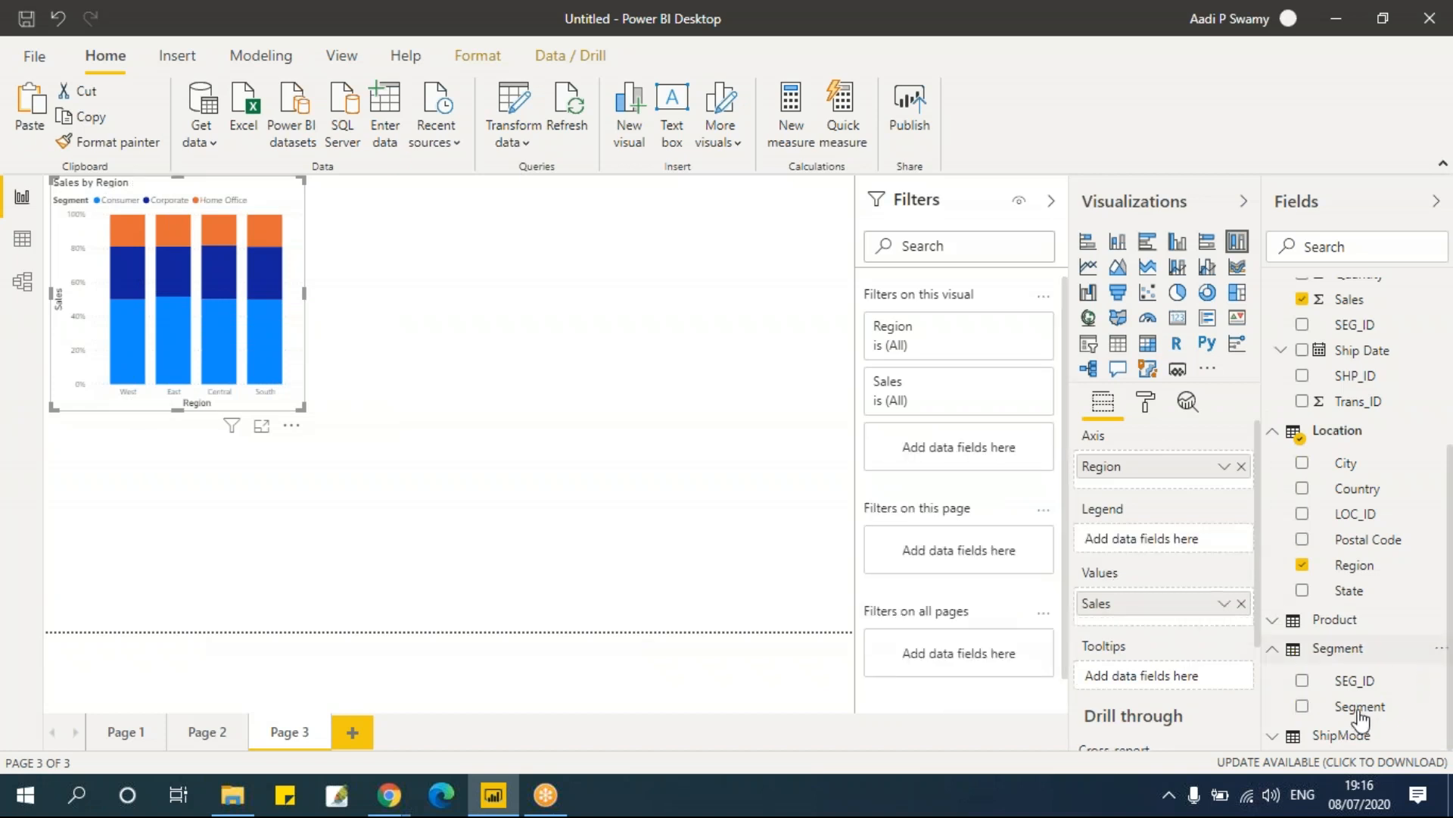
{"action": "left_click", "coordinate": [1355, 735]}
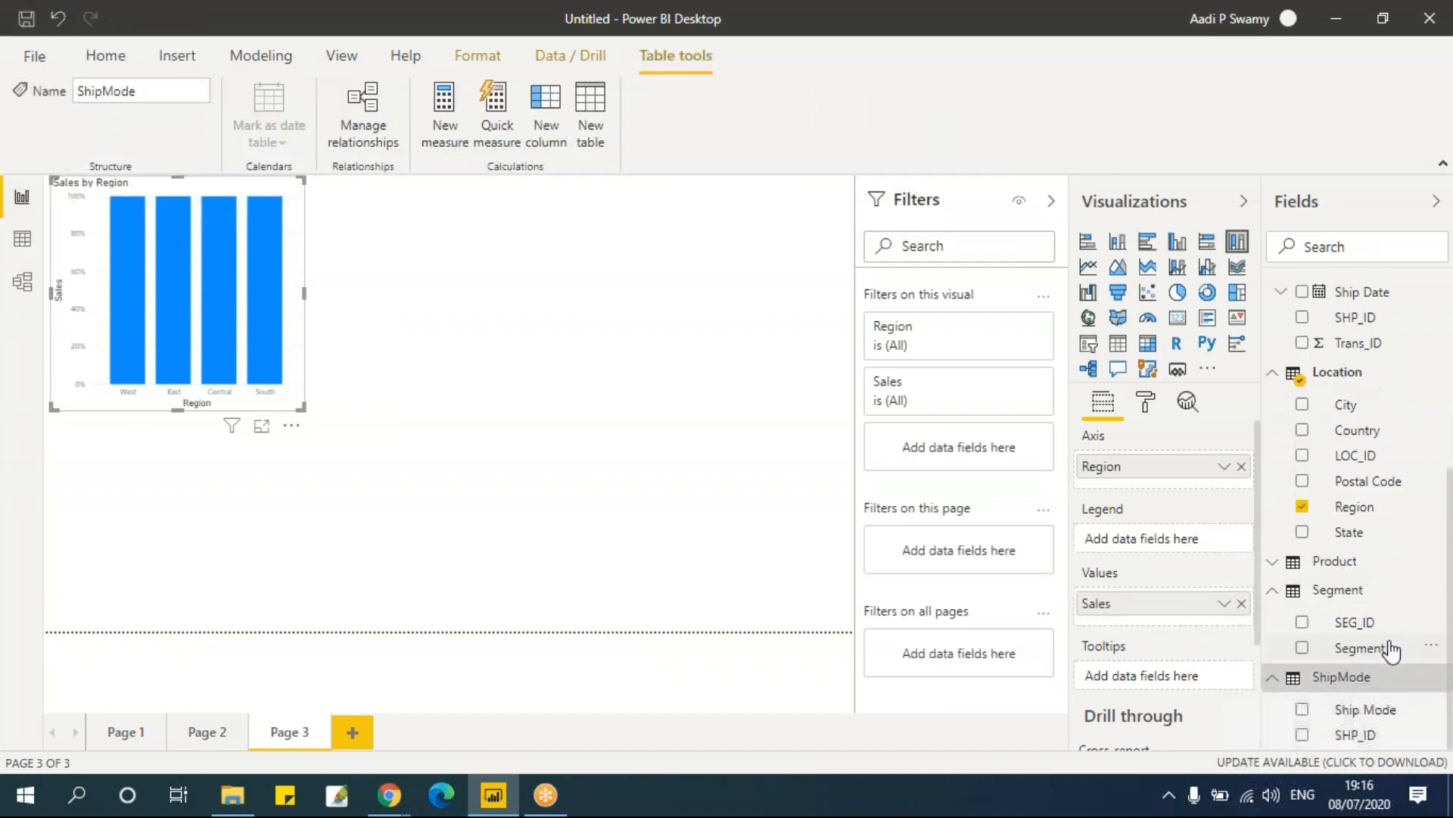
{"action": "left_click_drag", "start_coordinate": [1368, 719], "coordinate": [1173, 545]}
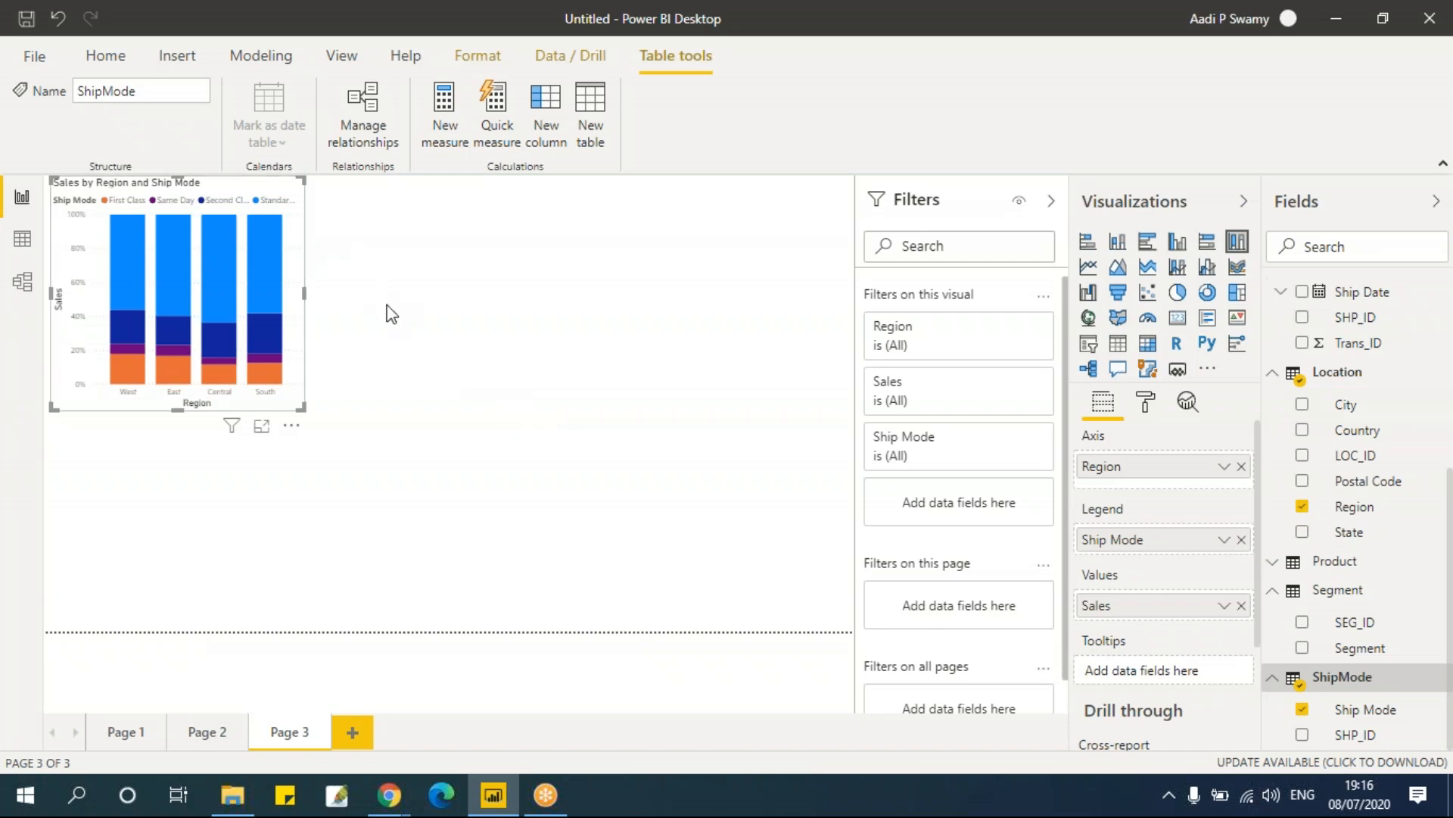
Step: Paste a copy of the Ship Mode chart to its right and convert it into a 100% stacked bar chart
{"action": "left_click", "coordinate": [415, 309]}
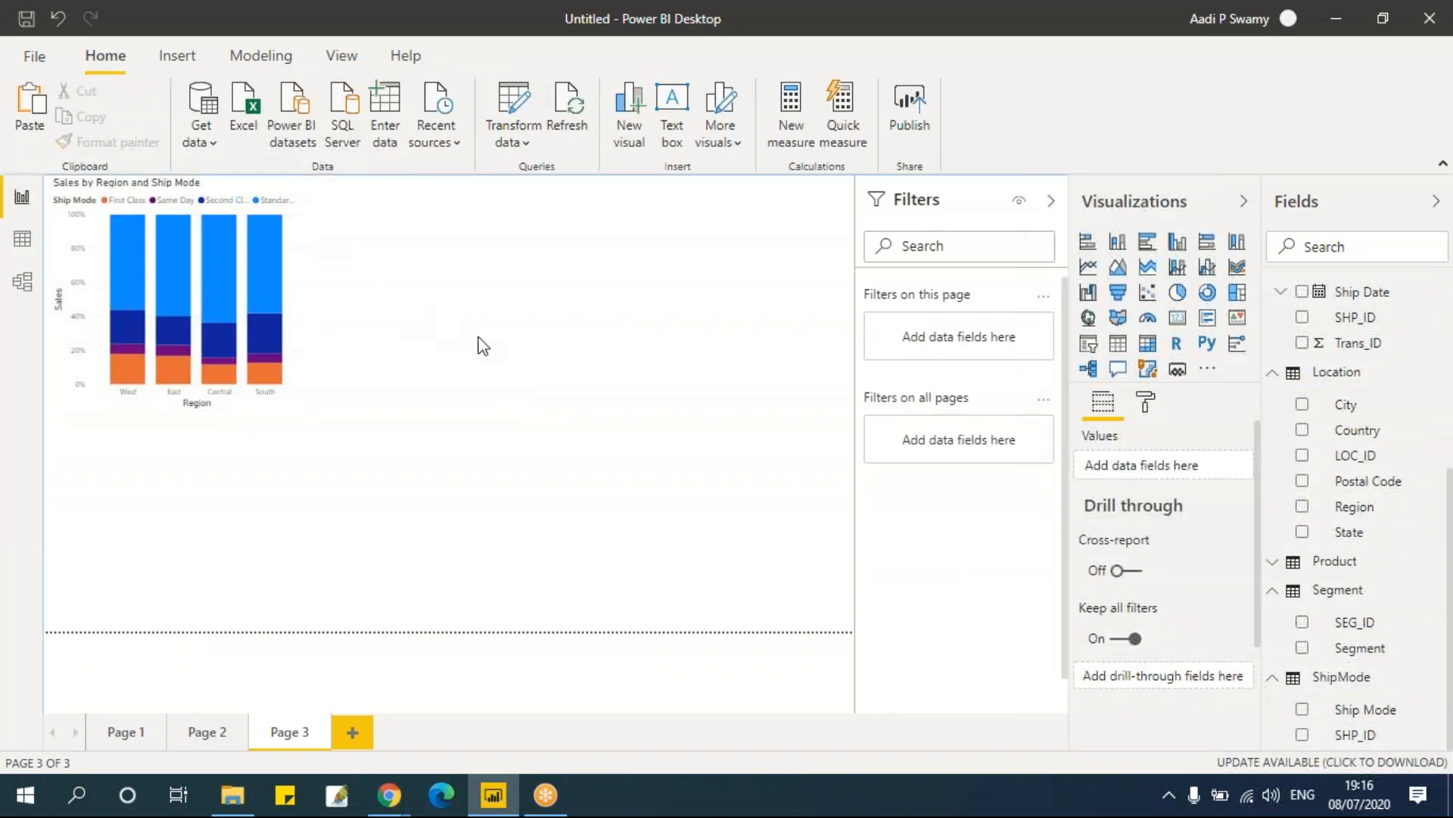
{"action": "key", "text": "ctrl+v"}
{"action": "left_click_drag", "start_coordinate": [298, 236], "coordinate": [601, 240]}
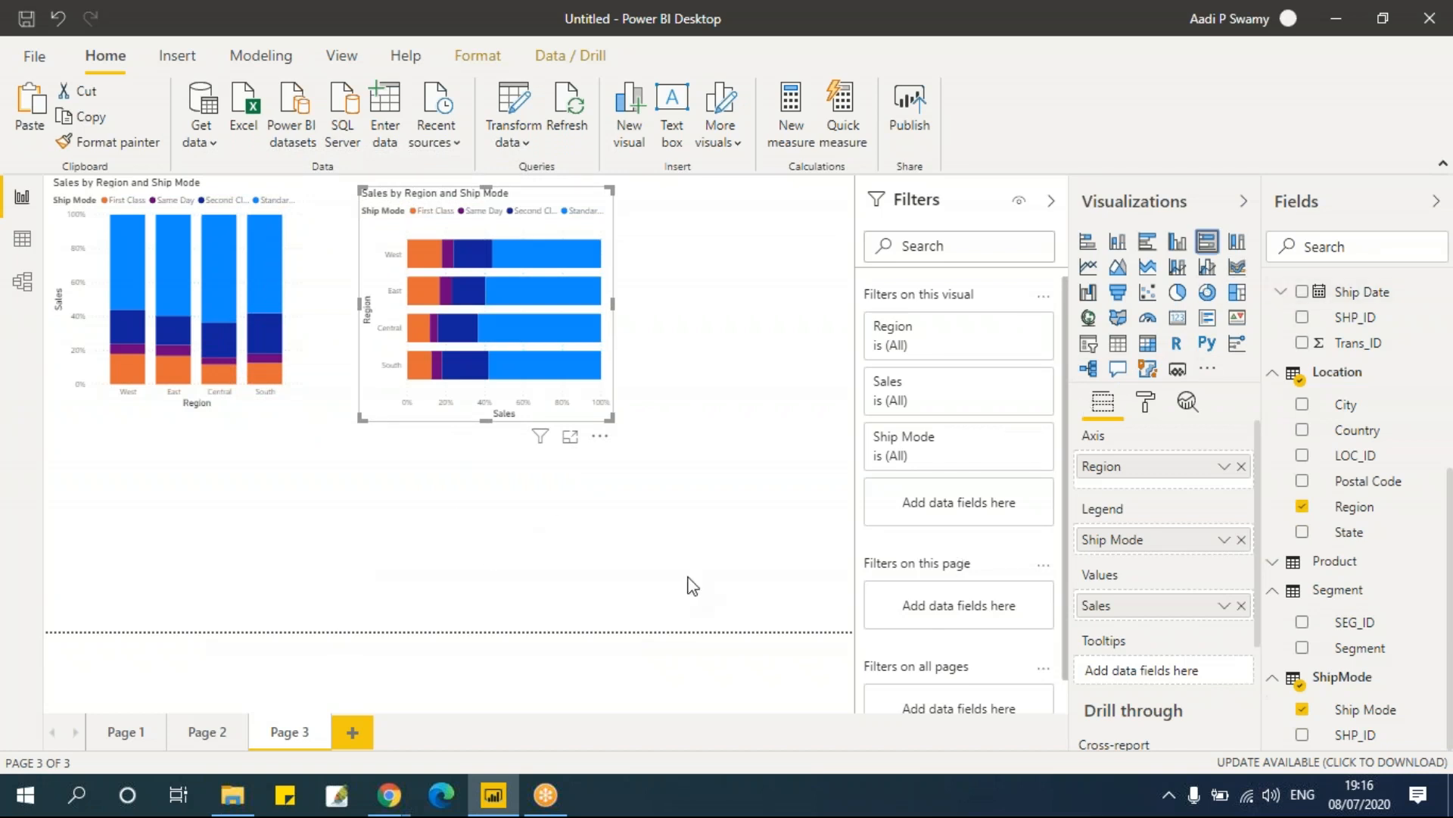
Step: Add a new page with a clustered column chart, enlarge it, and set Region as its axis
{"action": "left_click", "coordinate": [353, 731]}
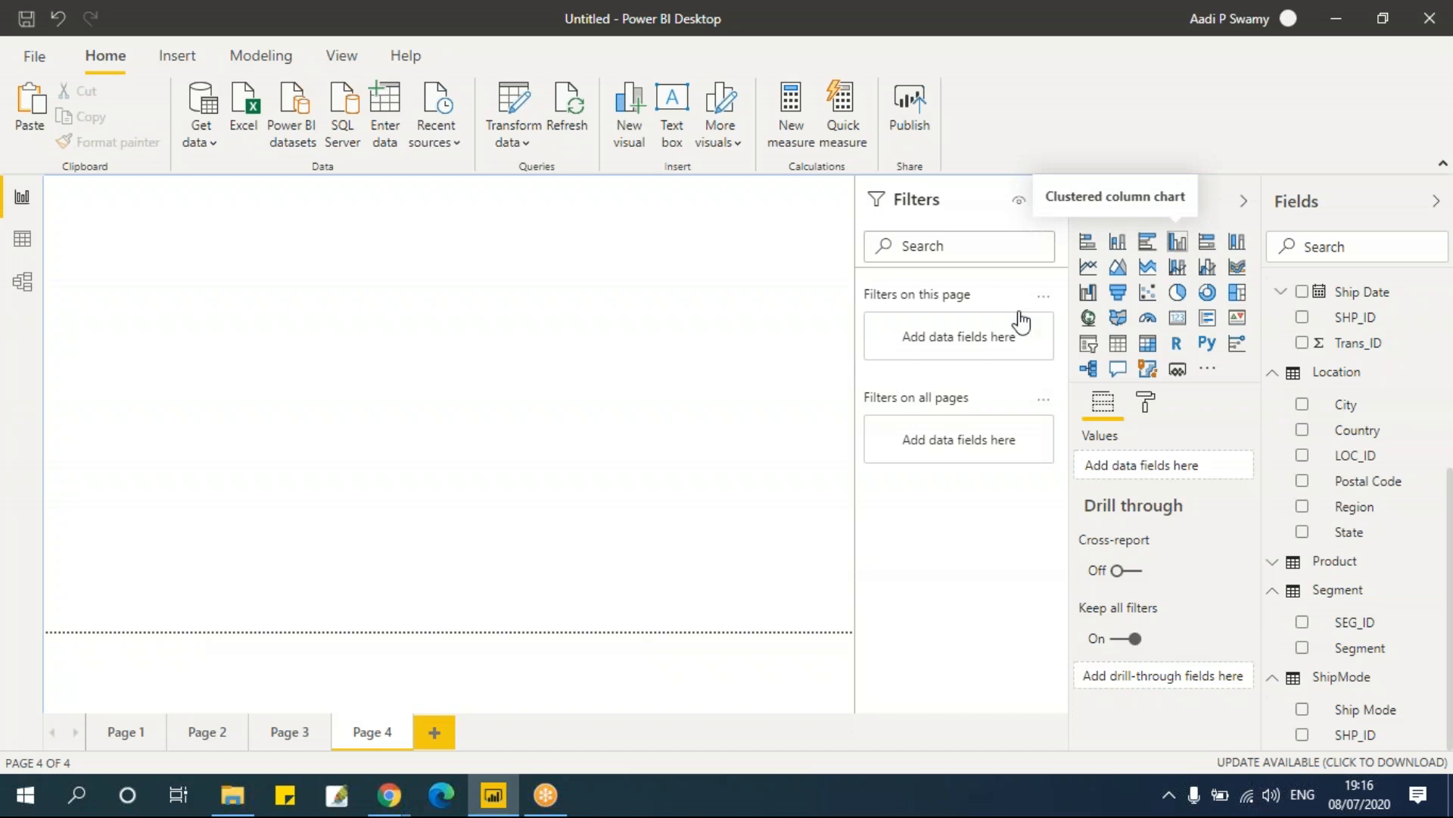
{"action": "left_click", "coordinate": [1178, 243]}
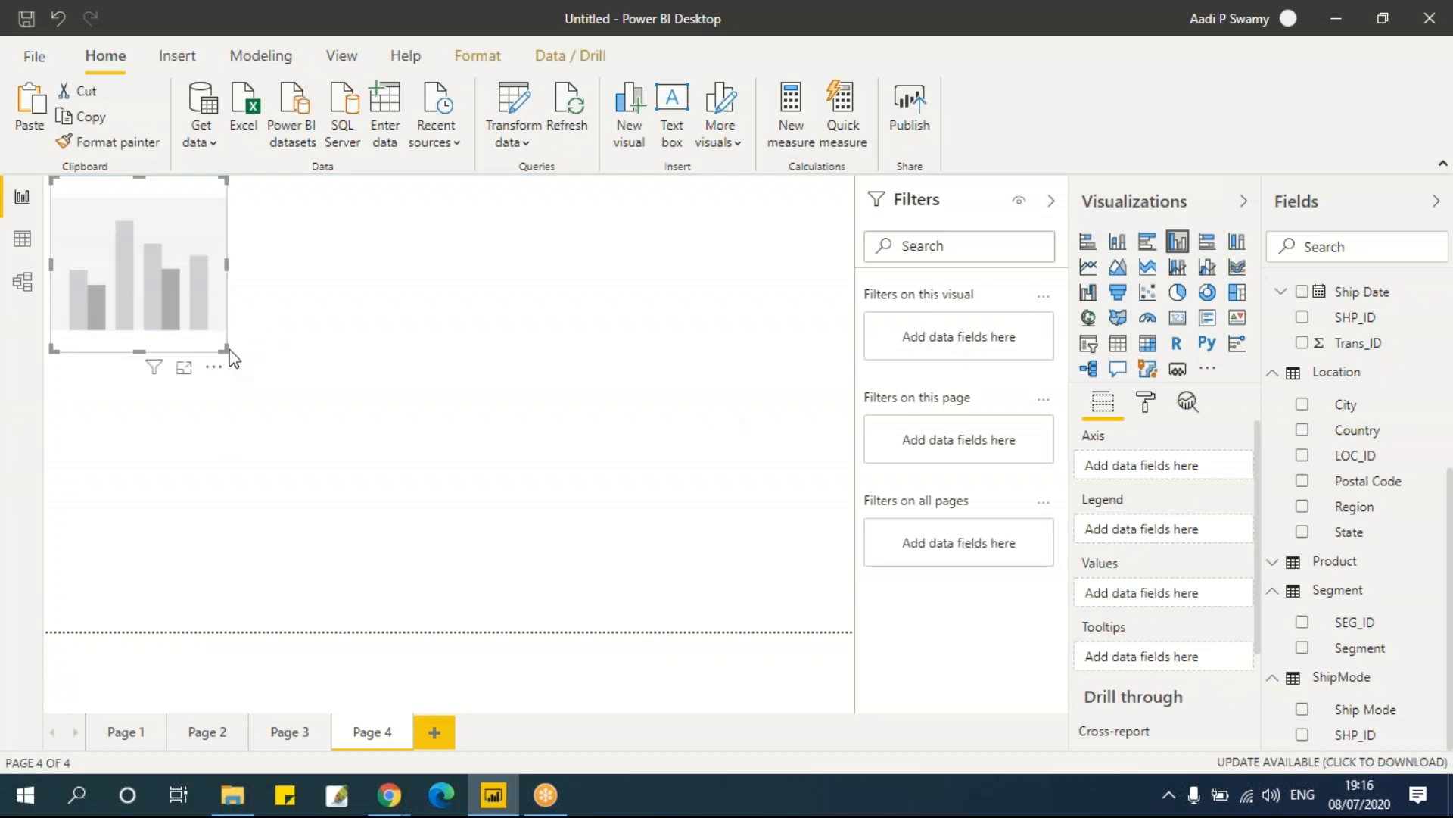
{"action": "left_click_drag", "start_coordinate": [231, 358], "coordinate": [306, 416]}
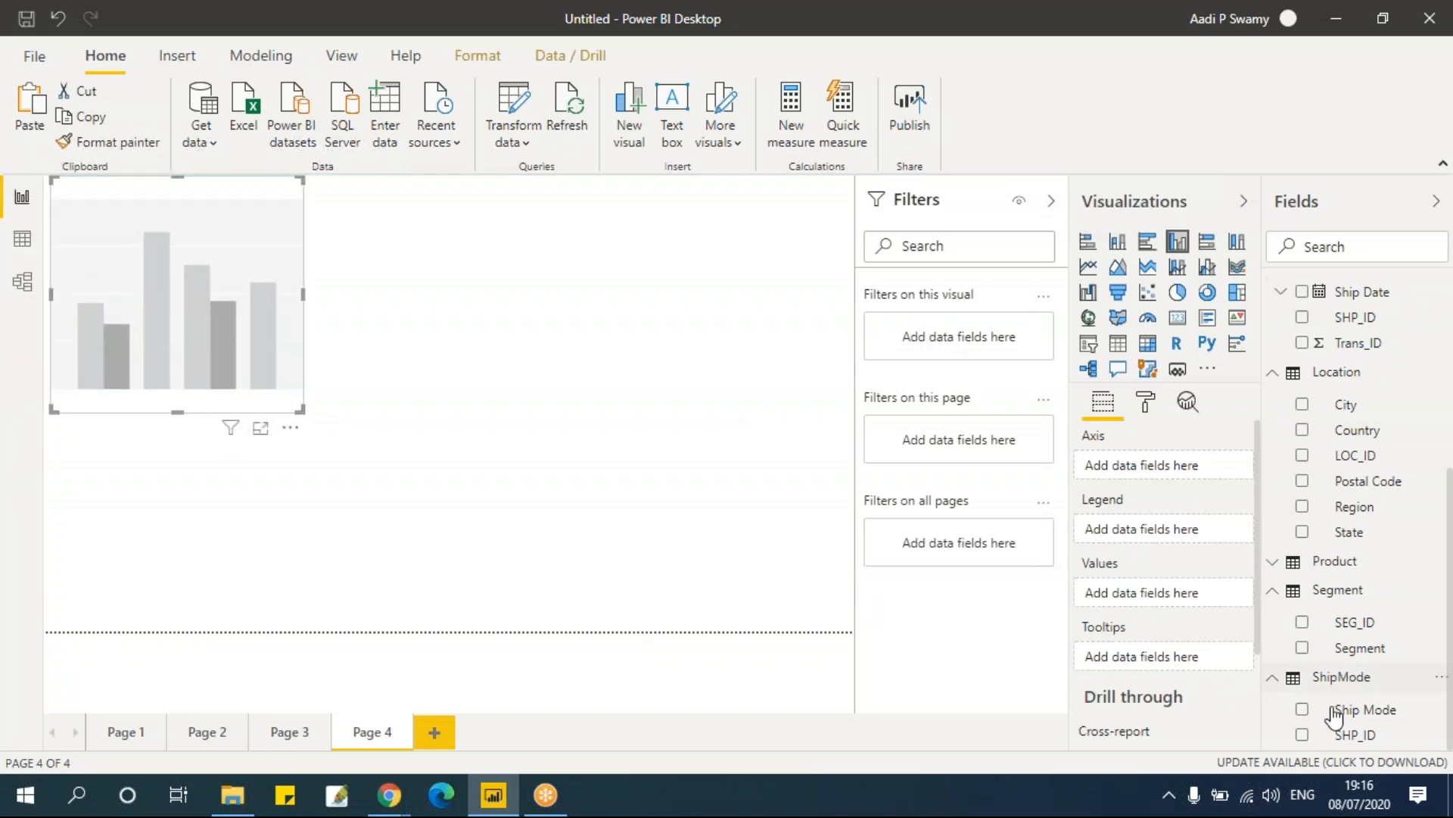
{"action": "left_click", "coordinate": [1302, 507]}
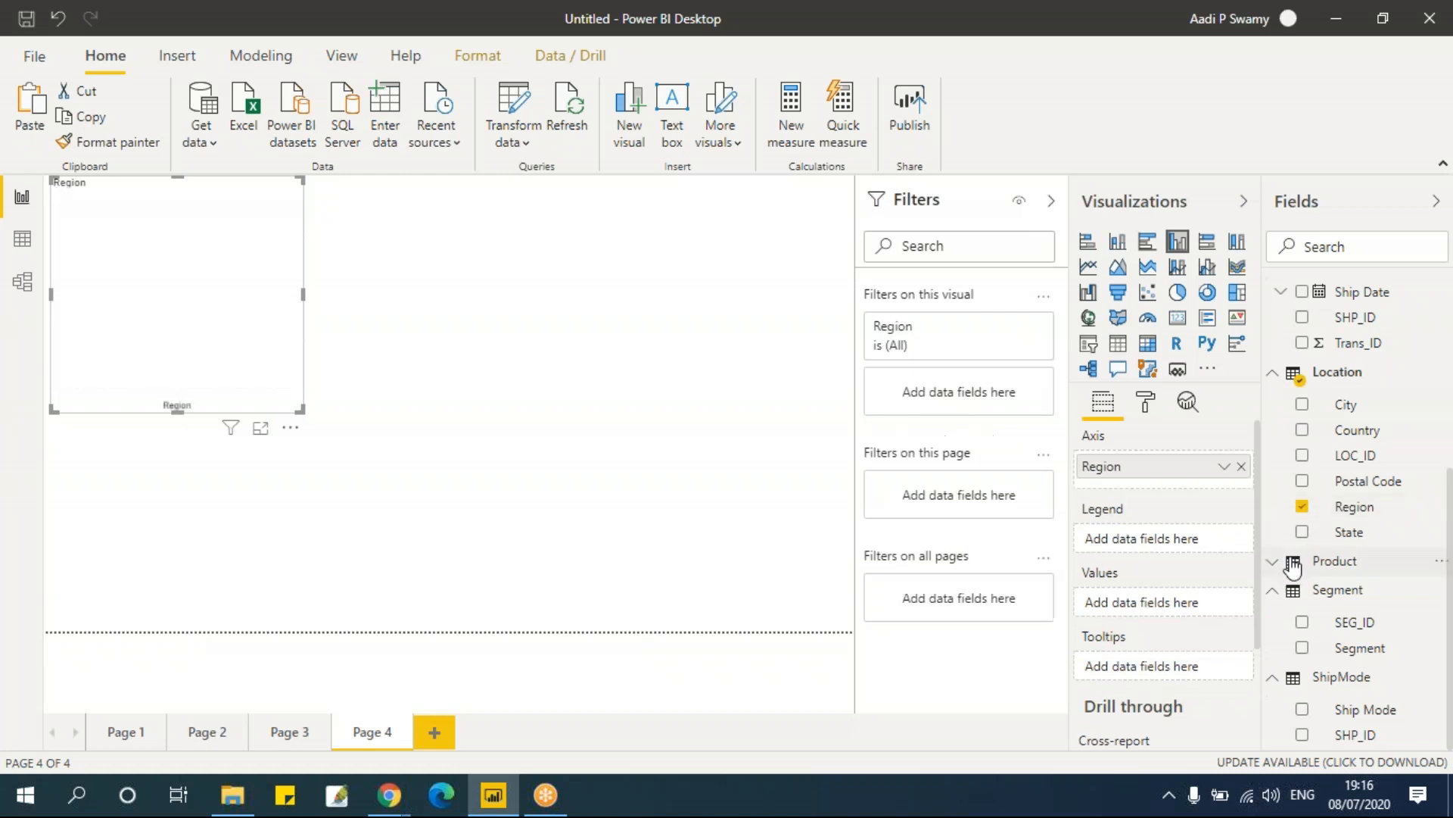
Step: Add Sales and Profit as the clustered column chart's values and widen the chart
{"action": "scroll", "coordinate": [1317, 379], "scroll_direction": "up", "scroll_amount": 3}
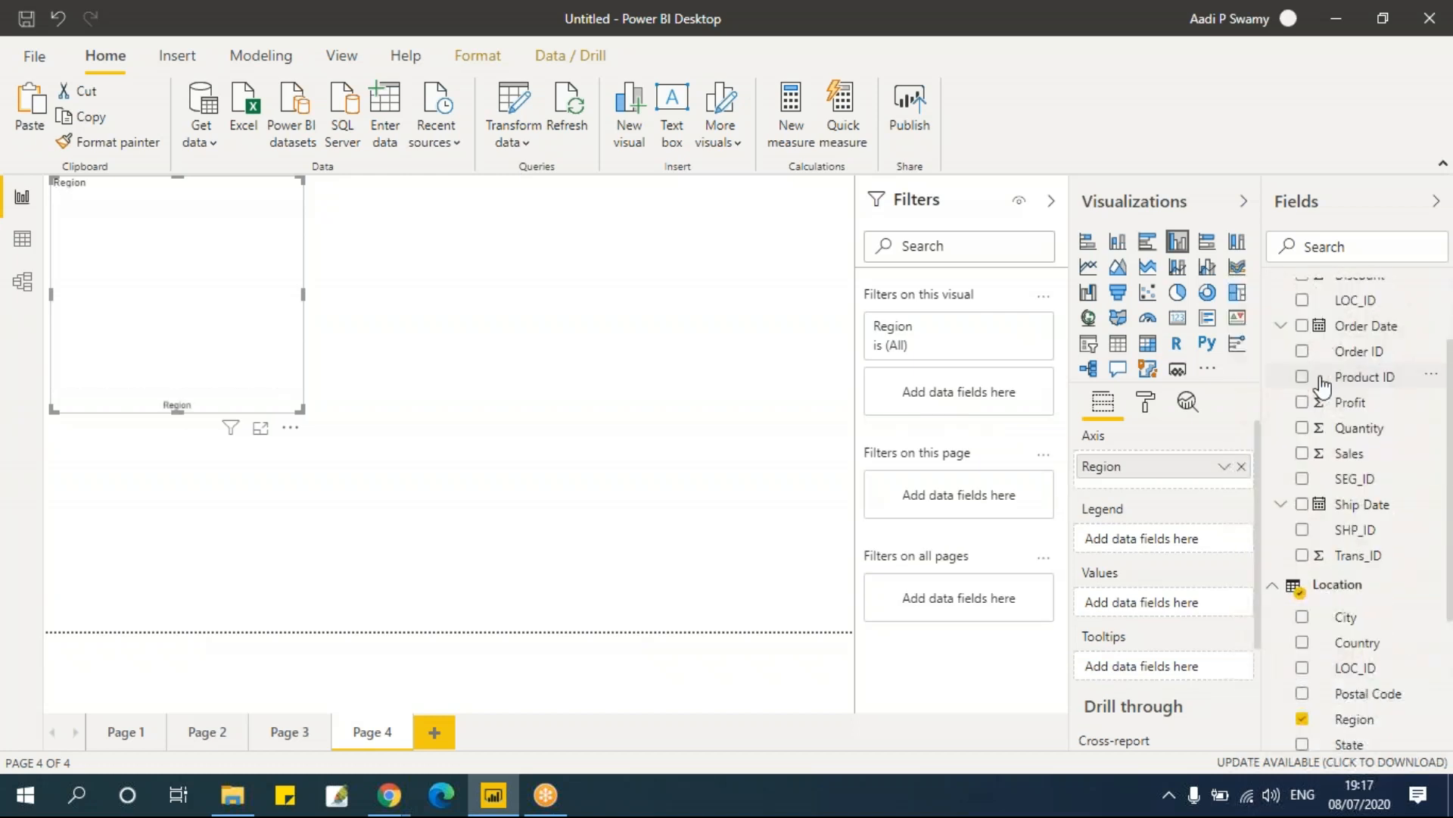
{"action": "left_click", "coordinate": [1303, 453]}
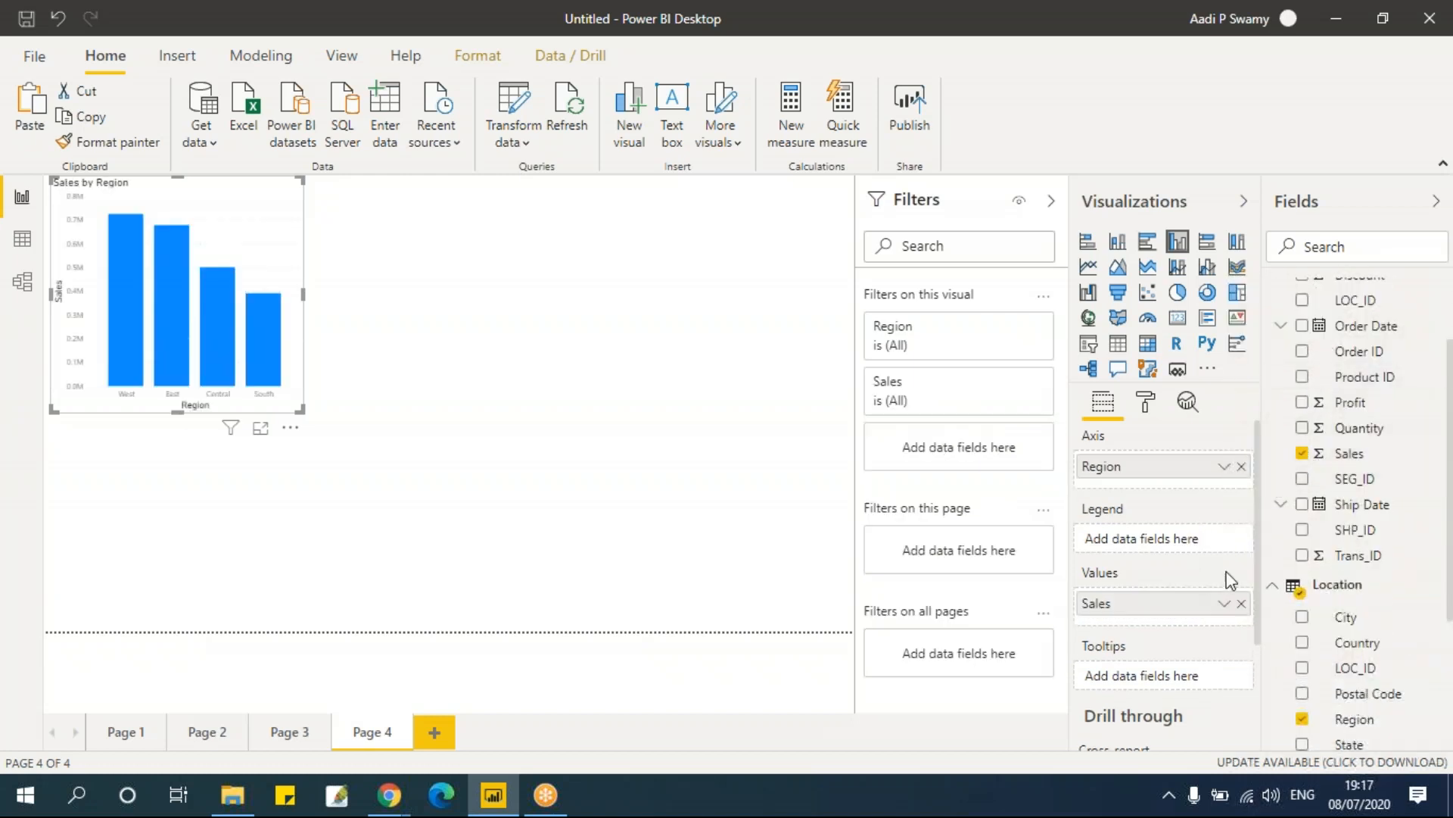
{"action": "left_click", "coordinate": [1303, 403]}
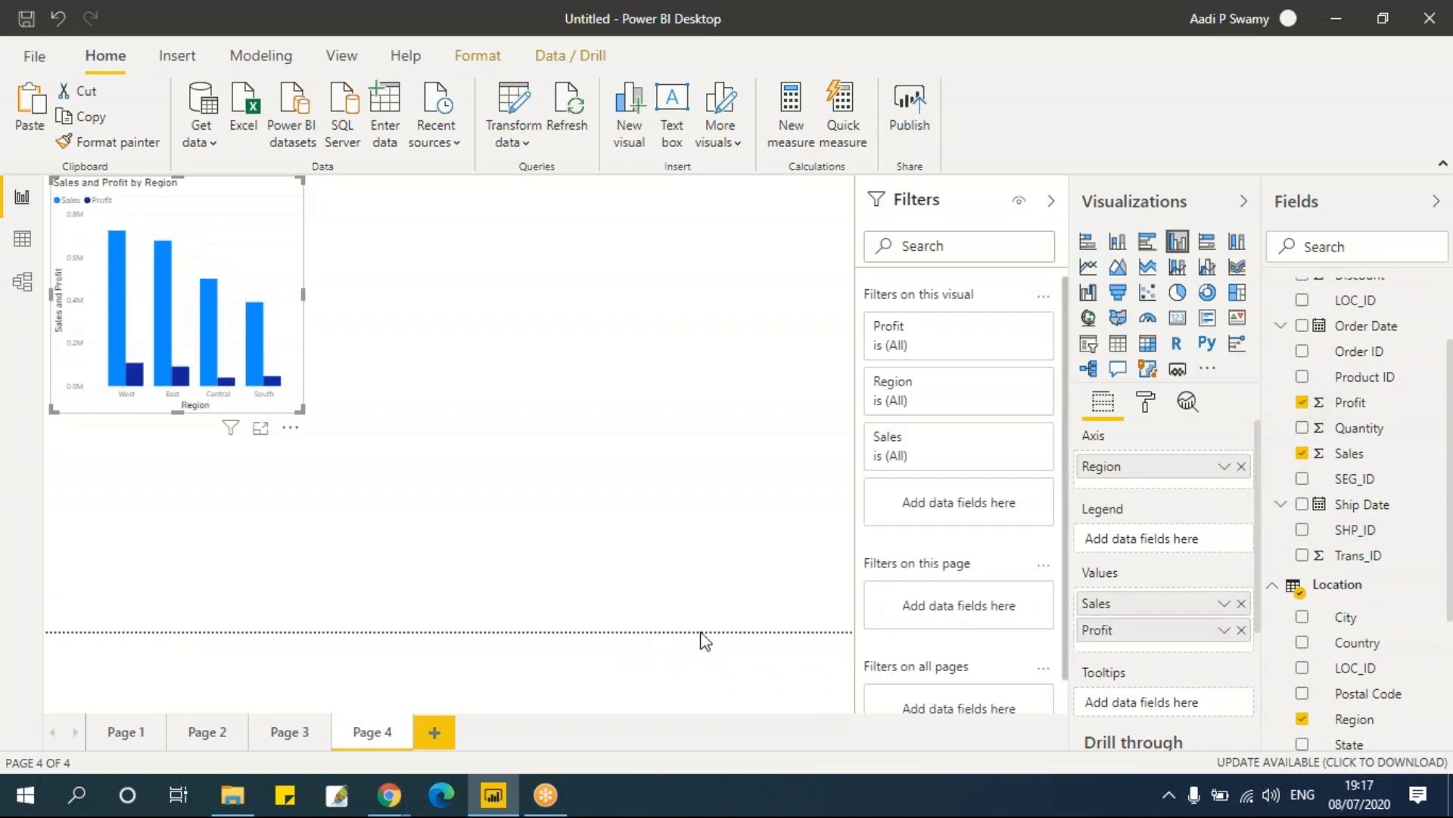
{"action": "left_click_drag", "start_coordinate": [308, 417], "coordinate": [401, 433]}
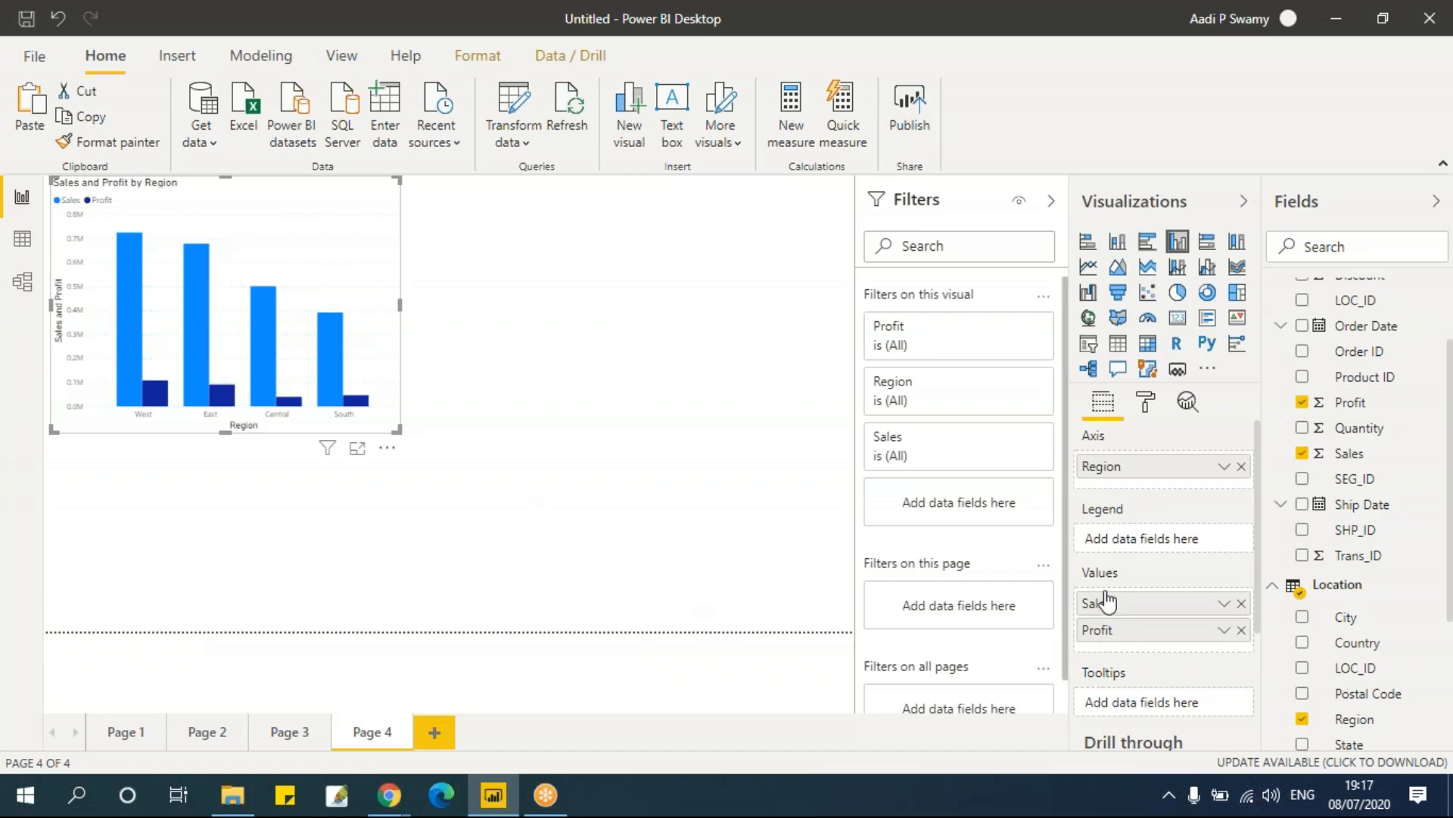
Step: Review the charts on Page 1 with their tooltips, then return to Page 4
{"action": "left_click", "coordinate": [133, 739]}
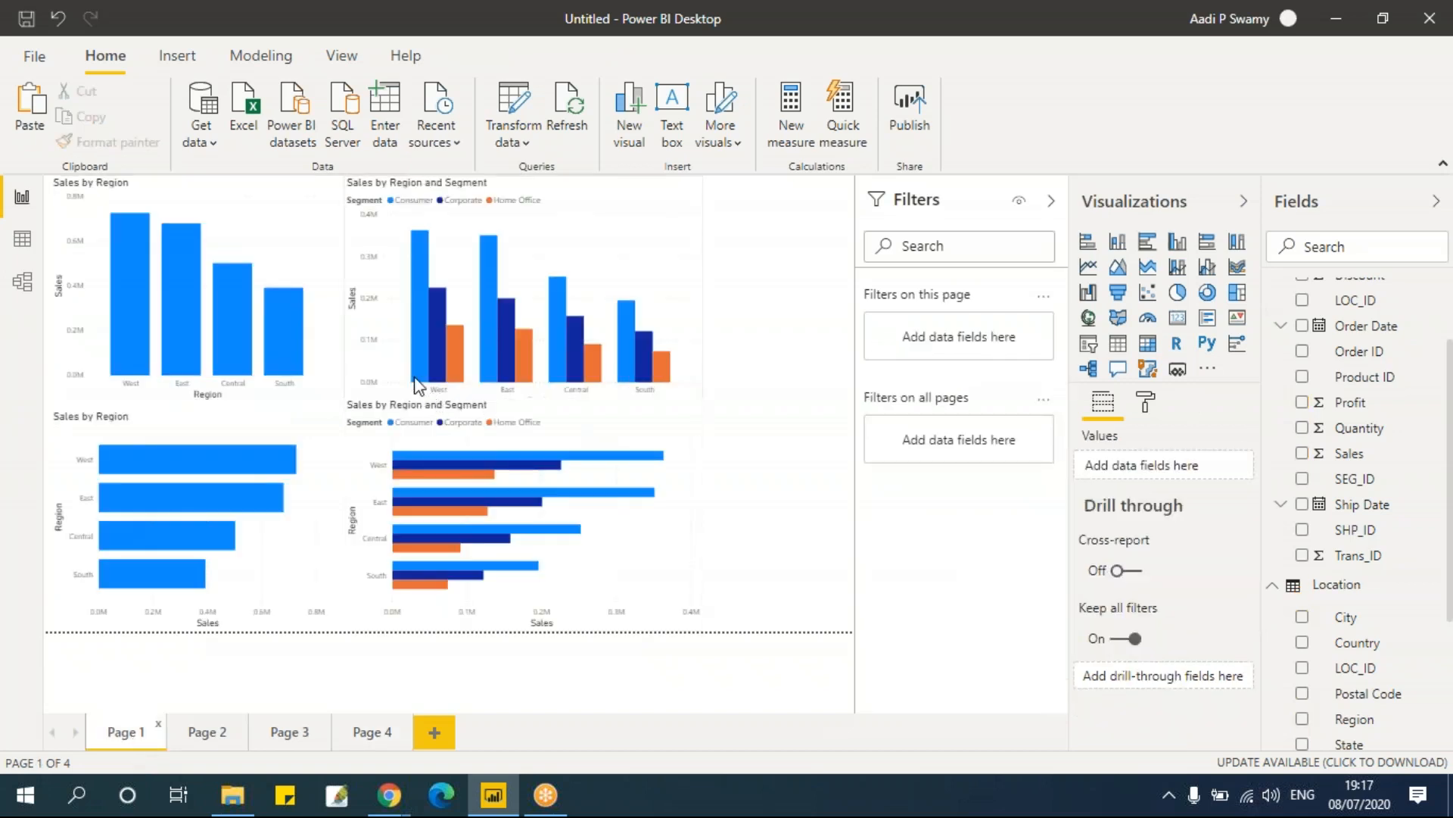
{"action": "left_click", "coordinate": [638, 262]}
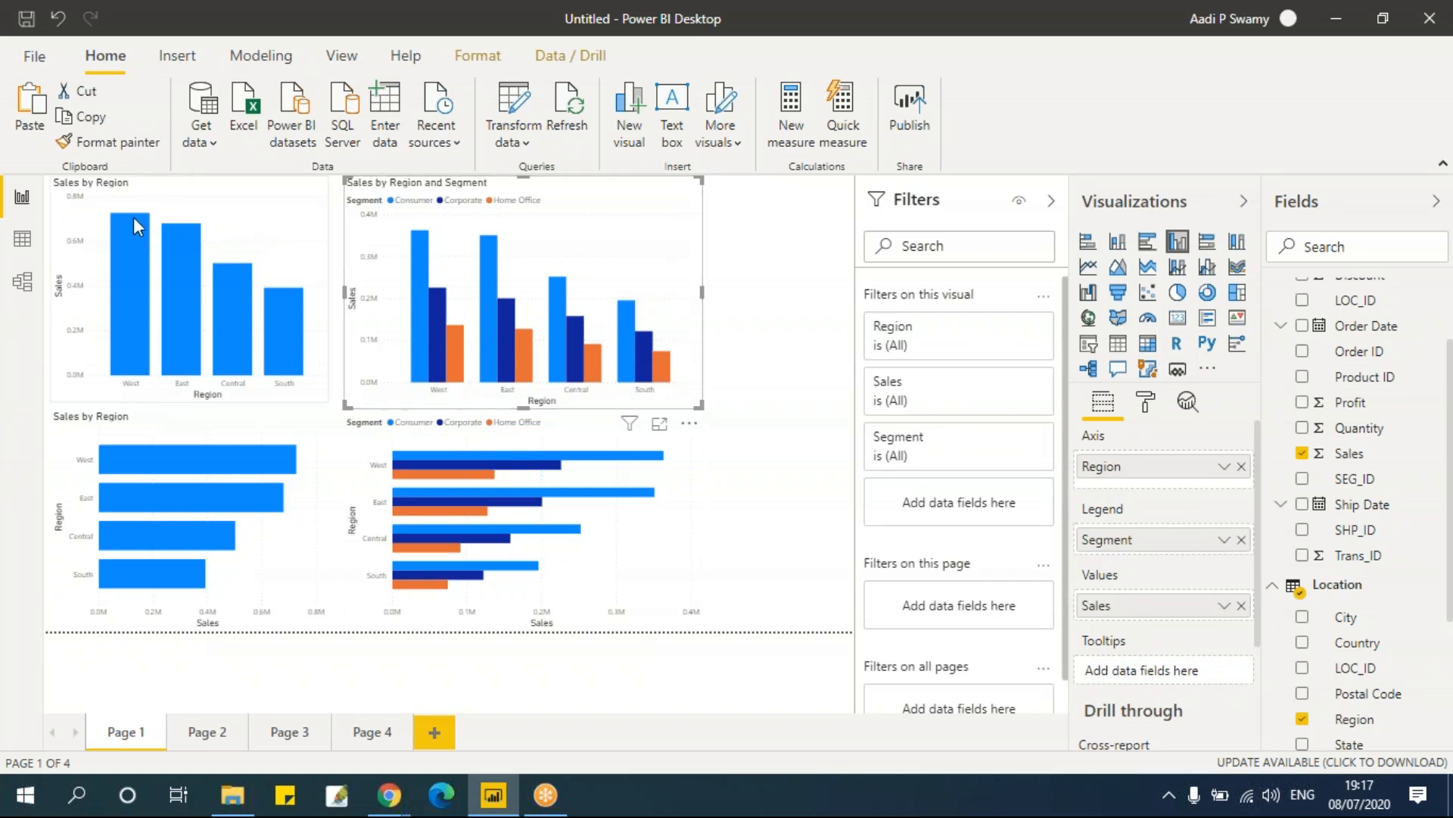
{"action": "mouse_move", "coordinate": [141, 227]}
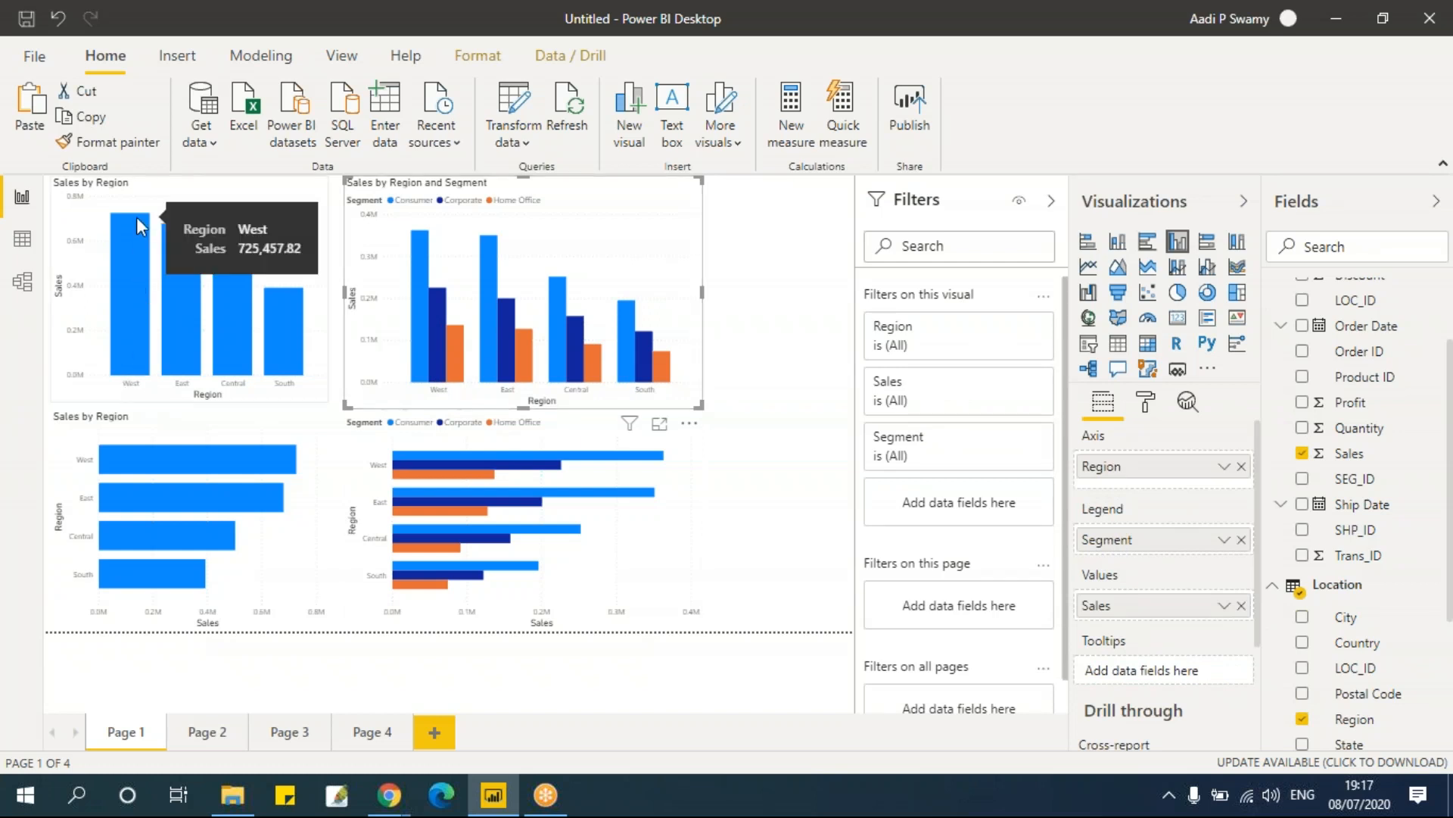
{"action": "mouse_move", "coordinate": [412, 462]}
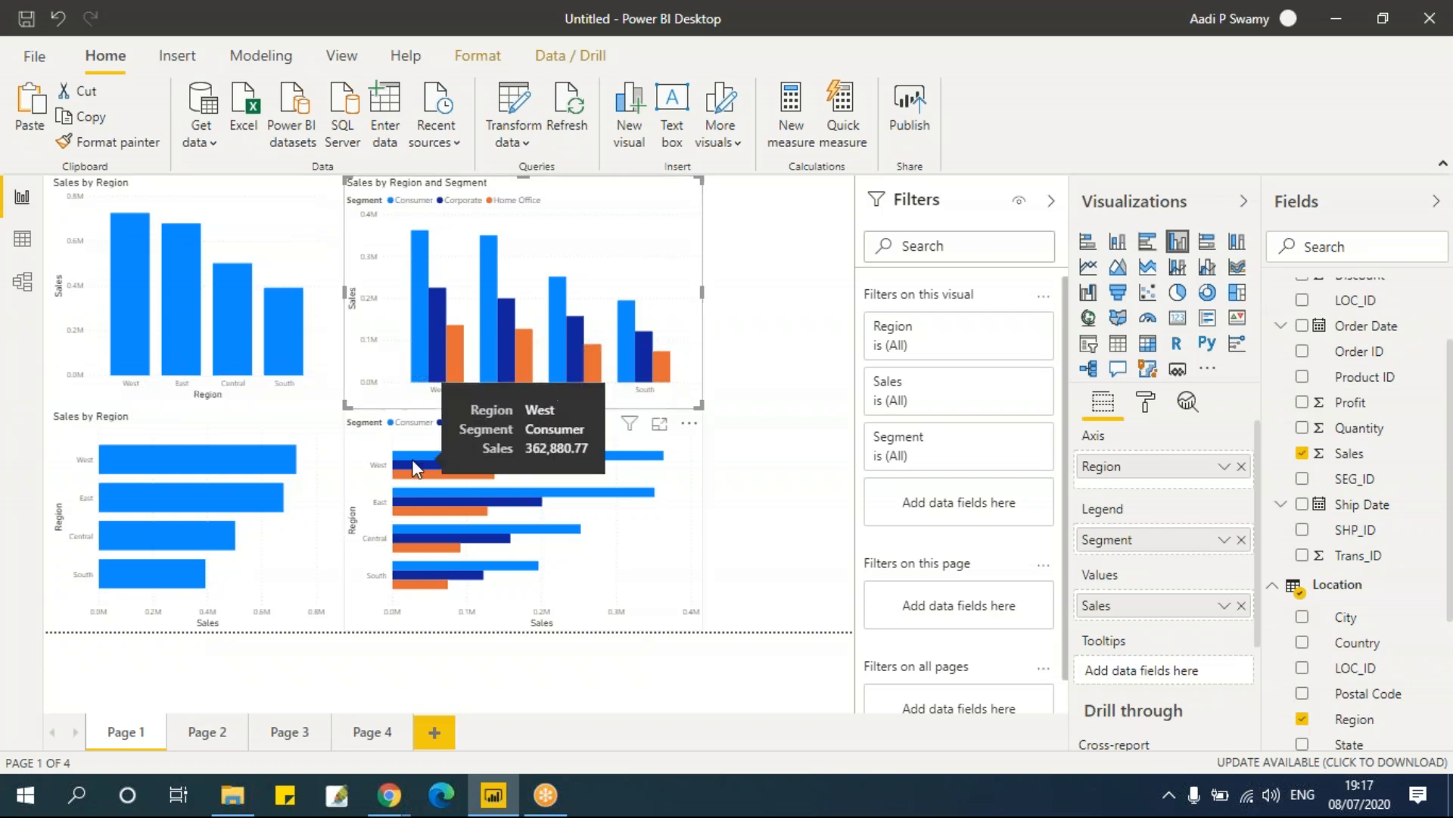
{"action": "left_click", "coordinate": [368, 732]}
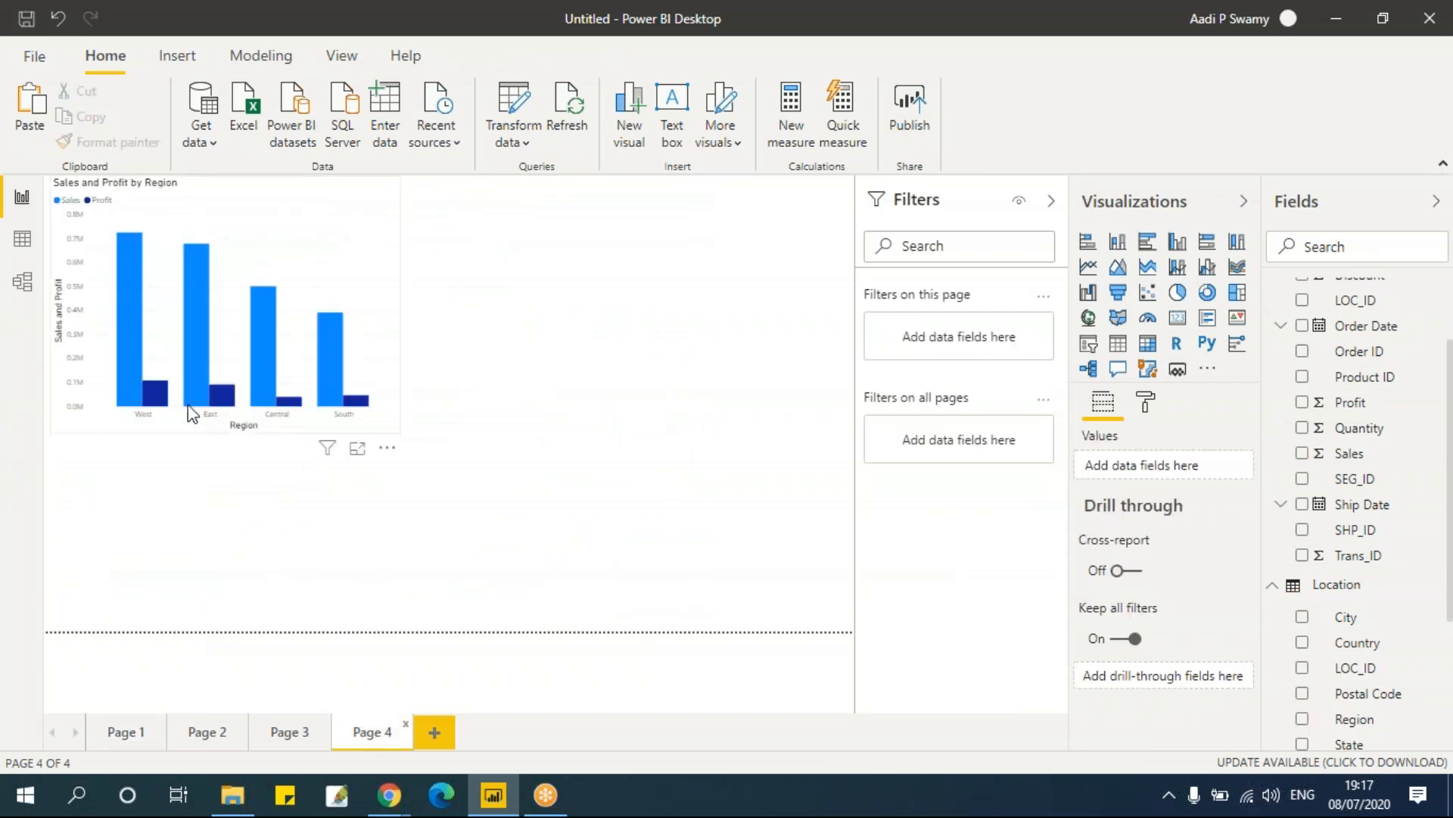
Step: Add Quantity as a third value to the clustered column chart on Page 4
{"action": "mouse_move", "coordinate": [284, 411]}
{"action": "mouse_move", "coordinate": [155, 392]}
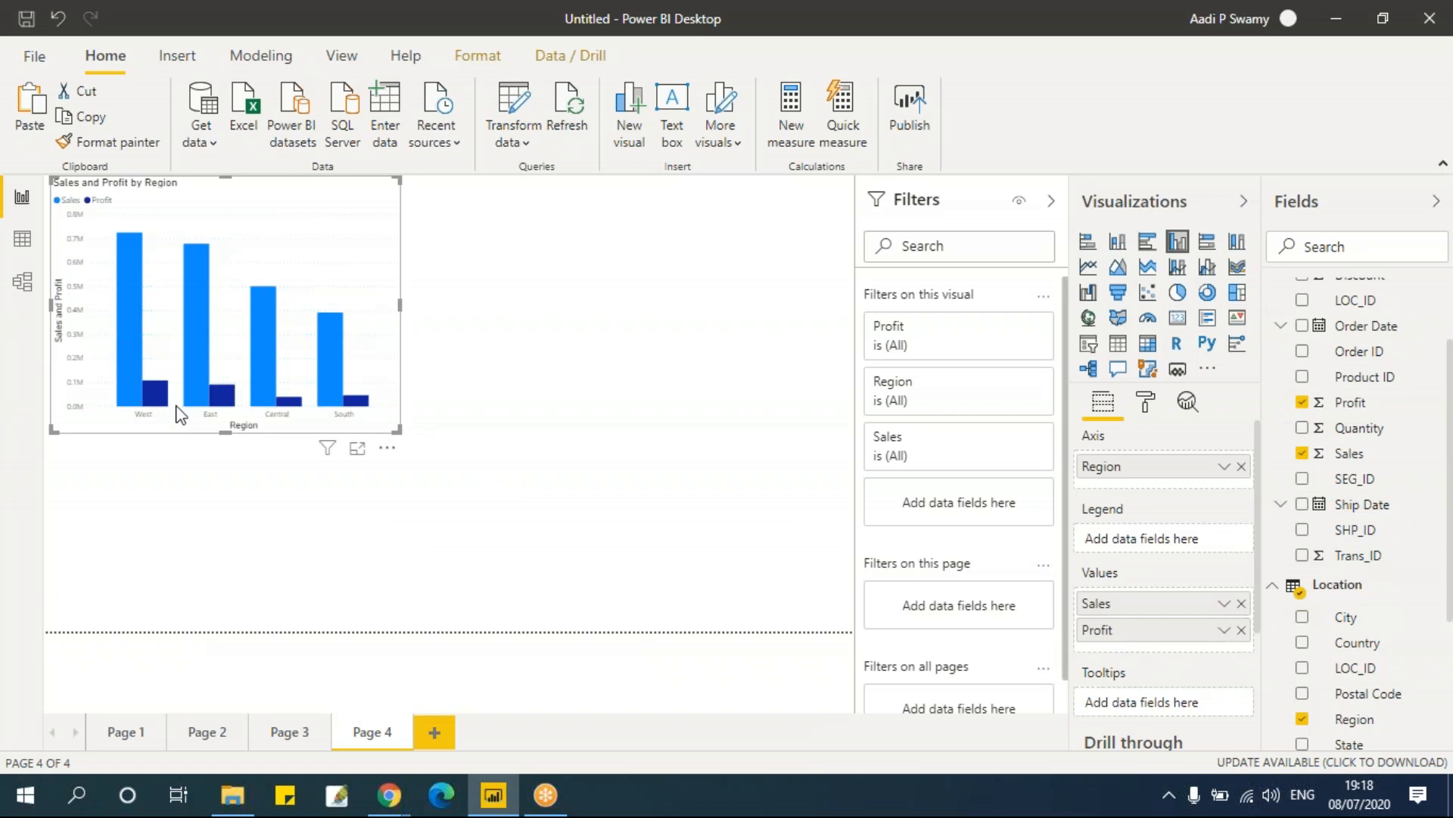
{"action": "left_click", "coordinate": [1302, 429]}
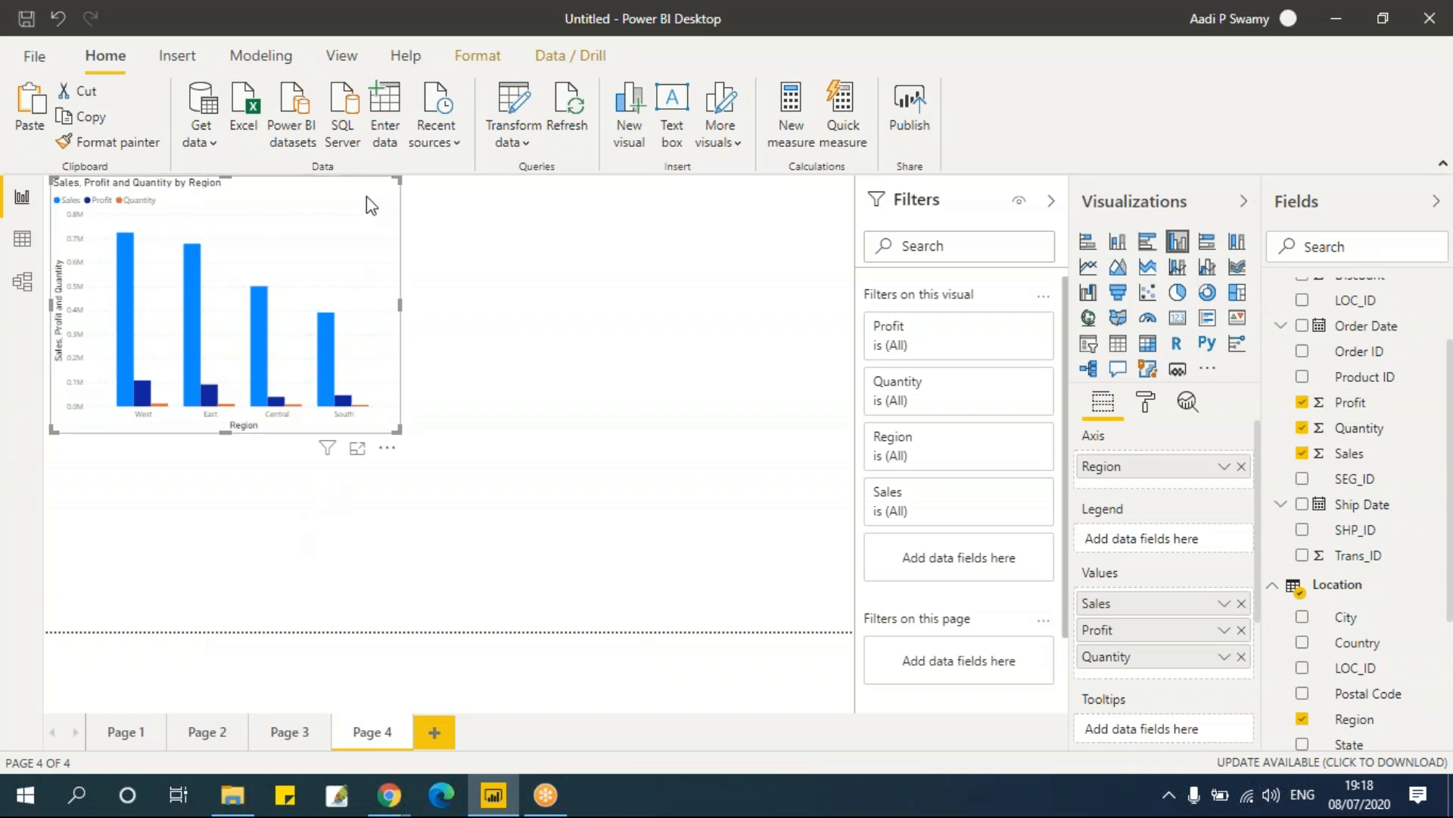
Step: Paste a copy of the Sales, Profit and Quantity chart to its right and convert it into a clustered bar chart
{"action": "left_click", "coordinate": [515, 311]}
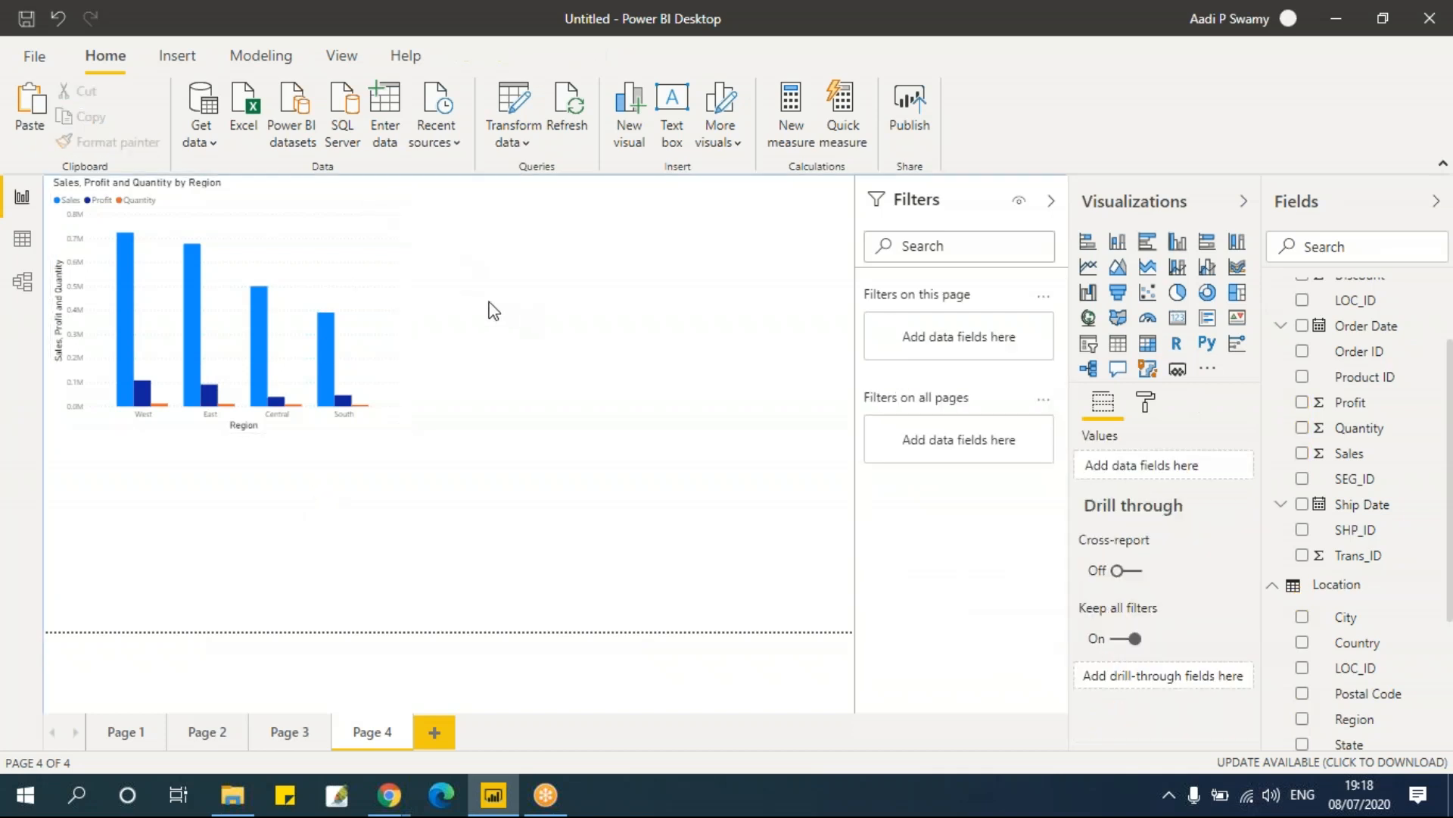
{"action": "left_click", "coordinate": [352, 211]}
{"action": "left_click_drag", "start_coordinate": [645, 229], "coordinate": [695, 203]}
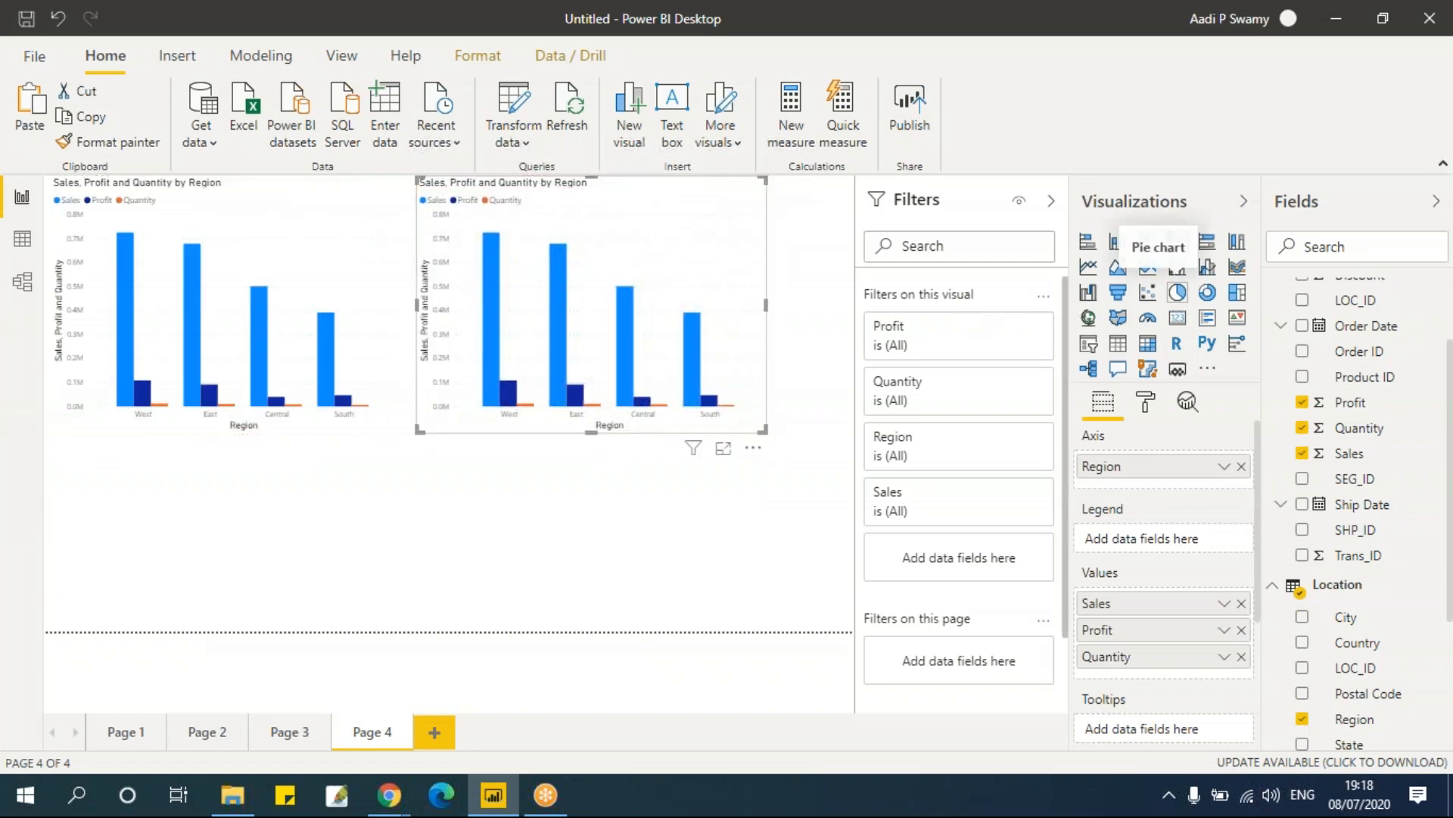
{"action": "left_click", "coordinate": [1148, 242]}
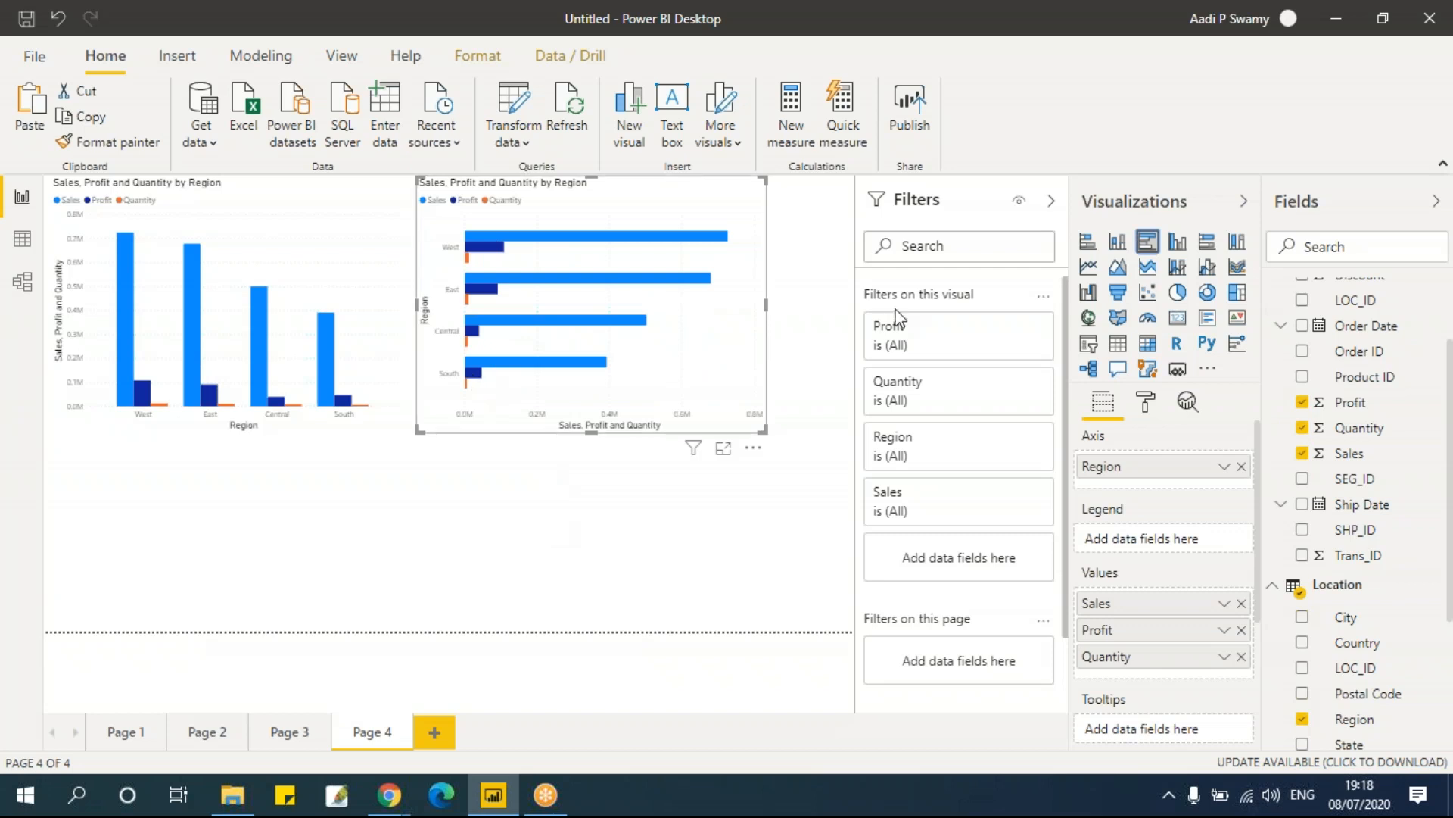
{"action": "left_click", "coordinate": [619, 557]}
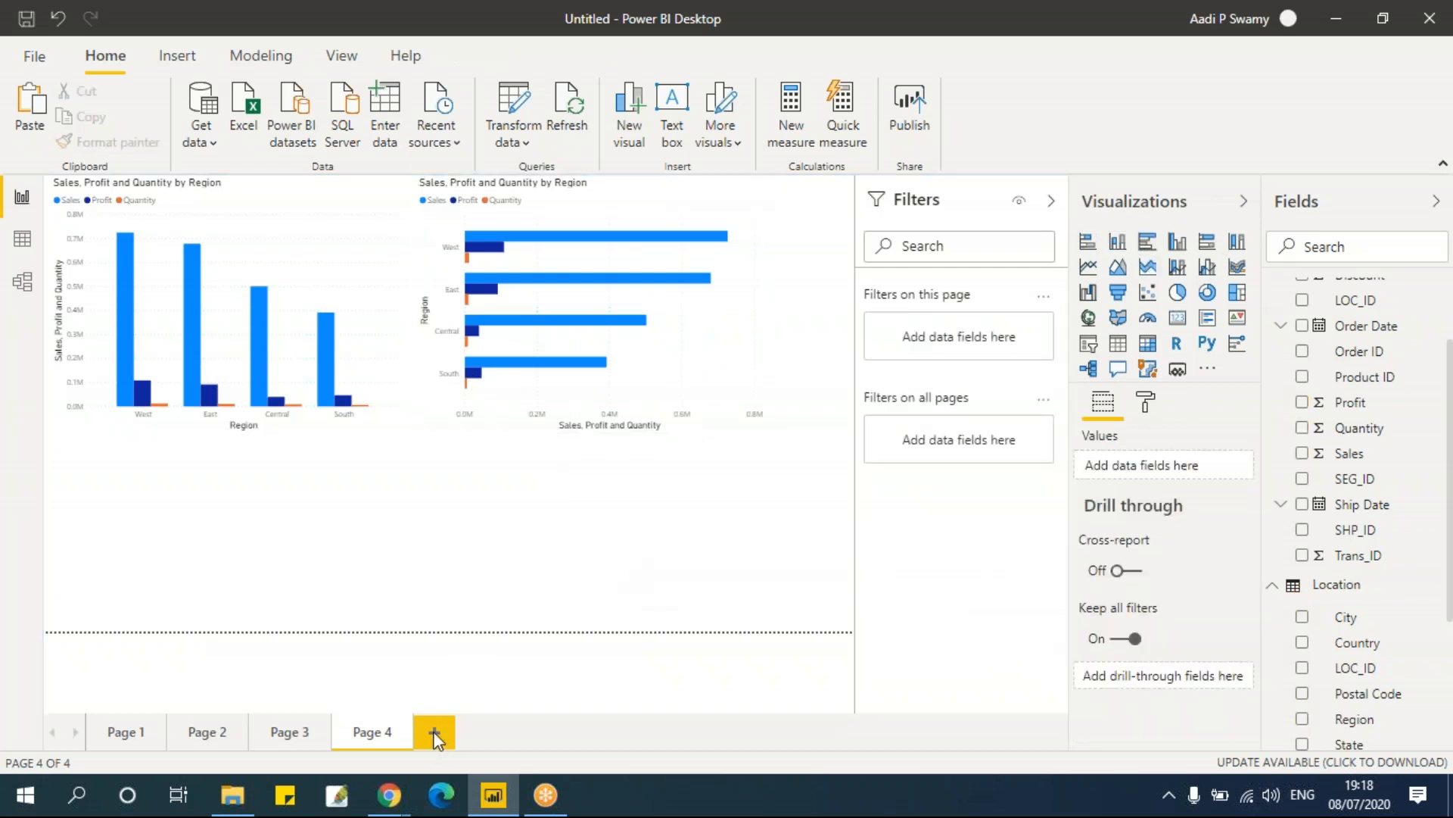
Step: Add a new report page, briefly reviewing the Ship Mode charts on Page 3 before returning to it
{"action": "left_click", "coordinate": [439, 723]}
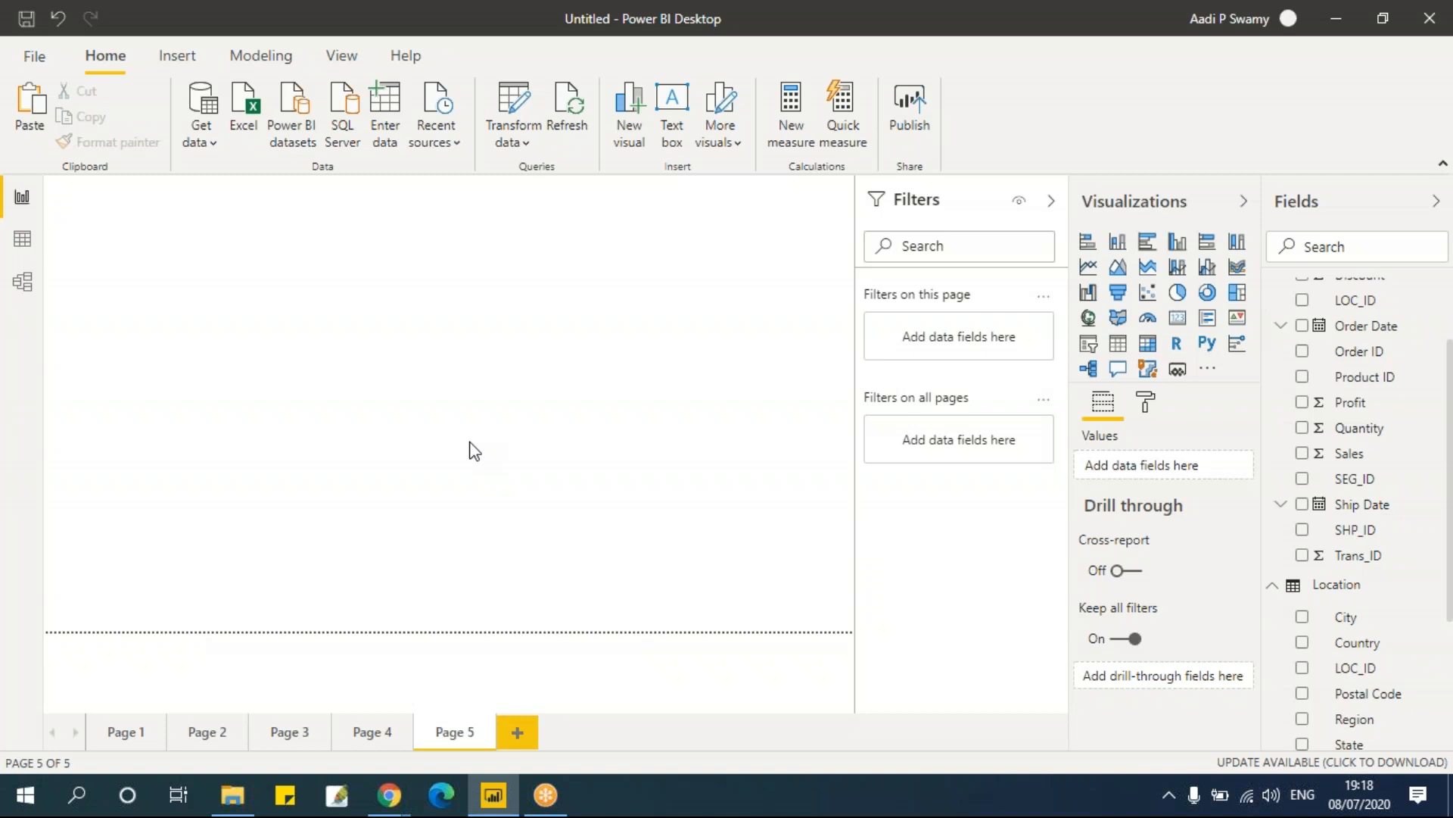
{"action": "left_click", "coordinate": [374, 731]}
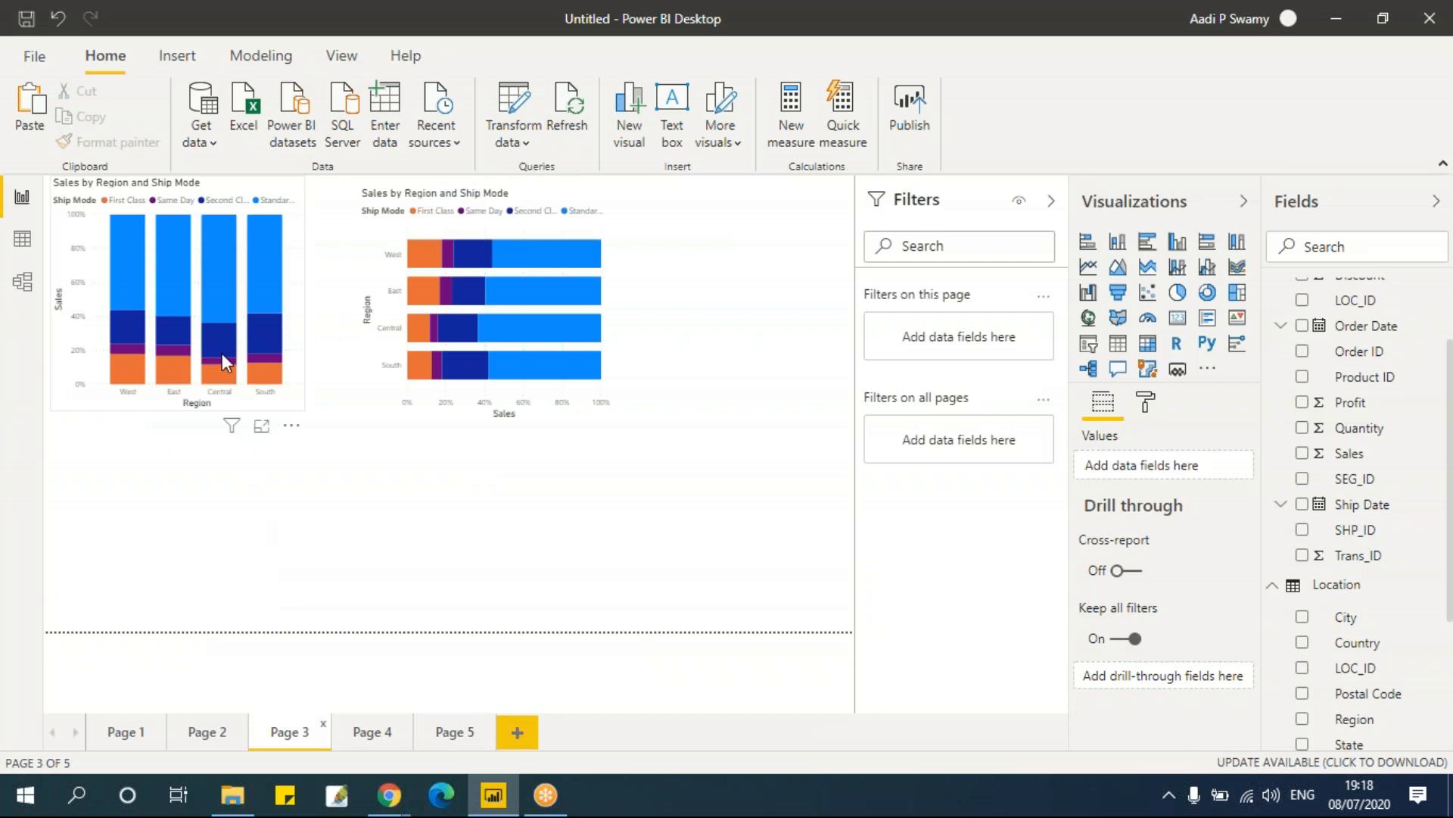
{"action": "mouse_move", "coordinate": [221, 353]}
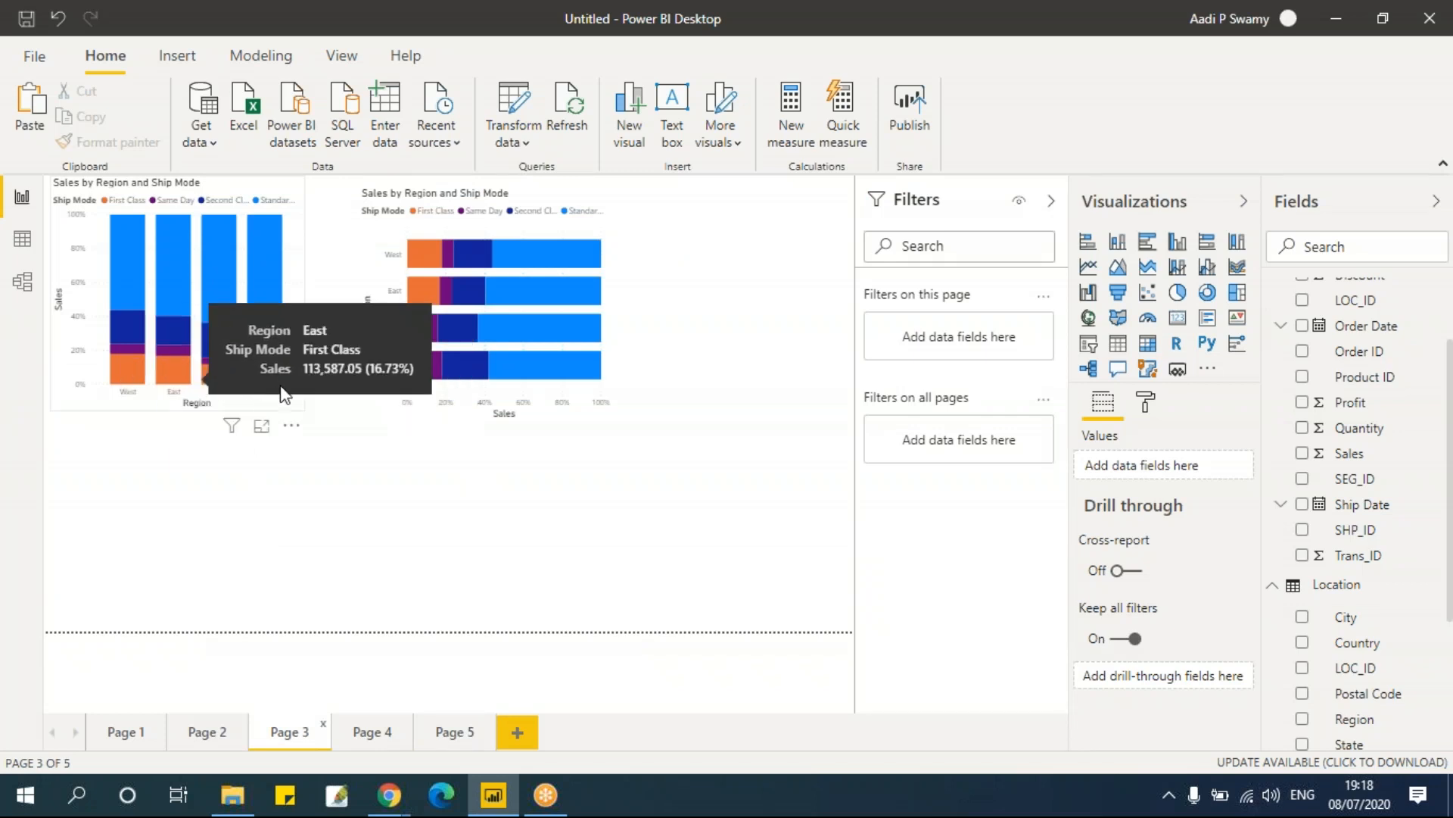
{"action": "left_click", "coordinate": [453, 734]}
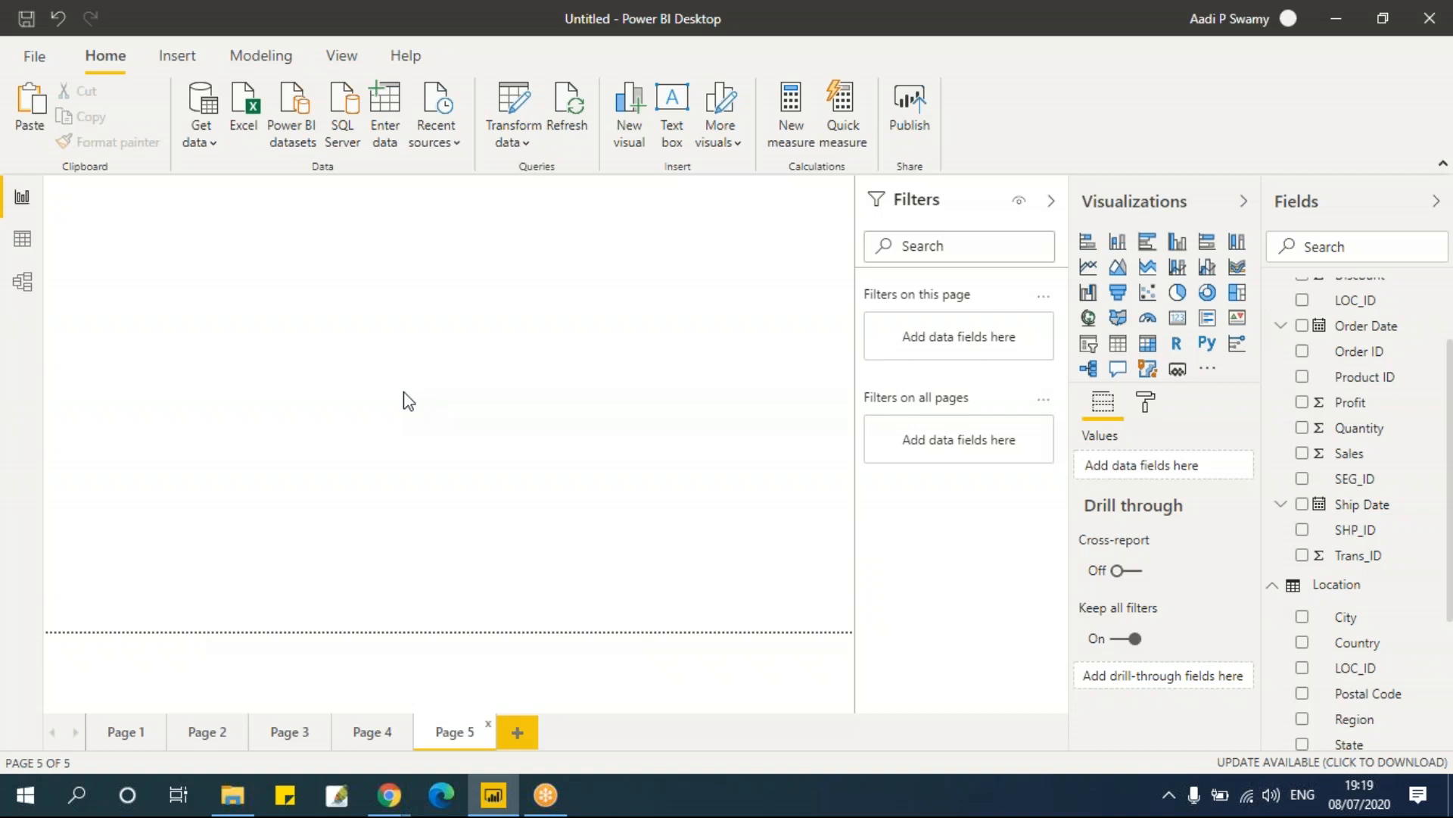
Step: Insert a pie chart on Page 5, enlarge it, and add Region as legend and Sales as values
{"action": "left_click", "coordinate": [1179, 302]}
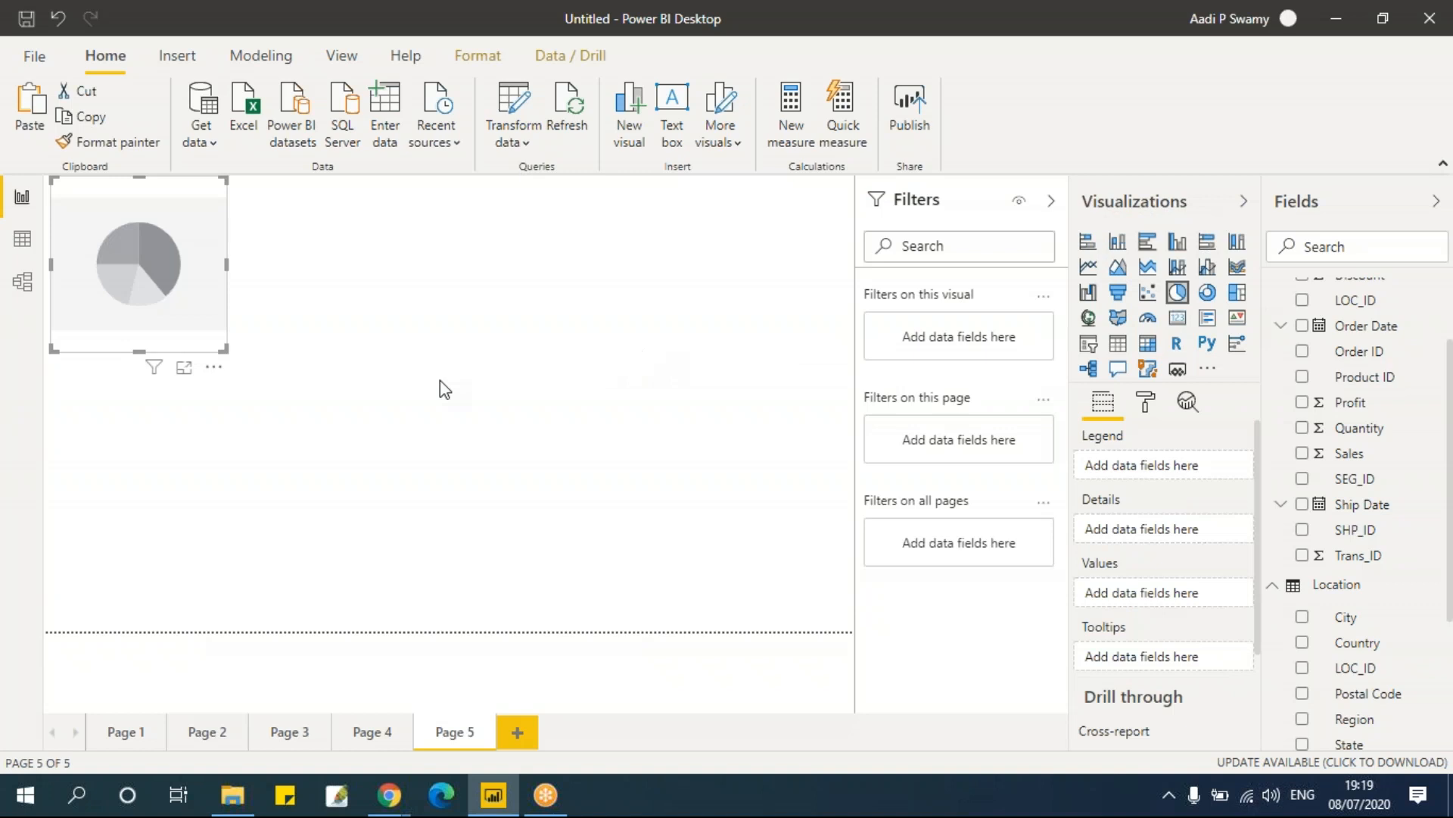
{"action": "left_click_drag", "start_coordinate": [224, 348], "coordinate": [288, 401]}
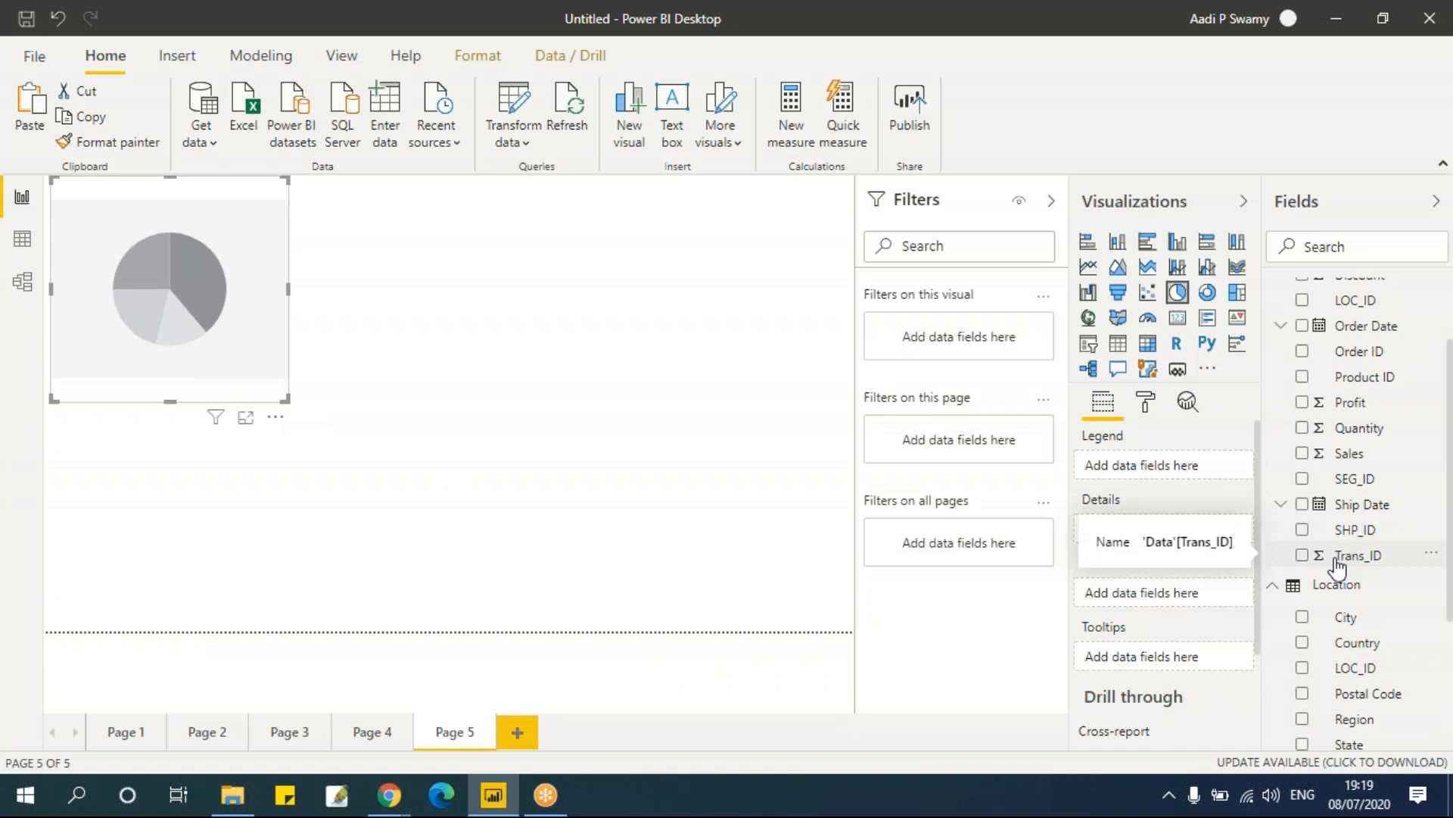
{"action": "left_click", "coordinate": [1302, 719]}
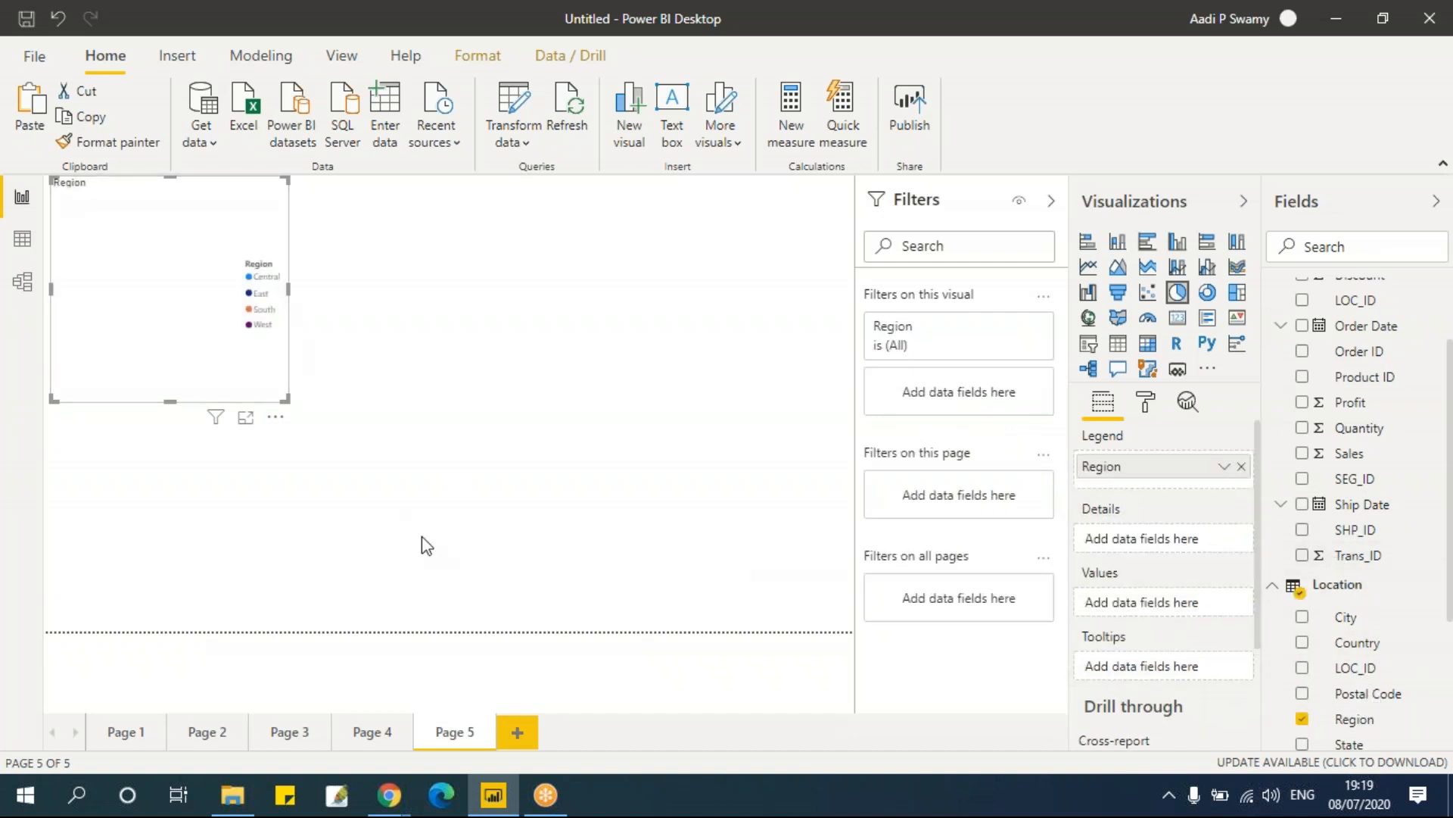
{"action": "left_click", "coordinate": [1302, 454]}
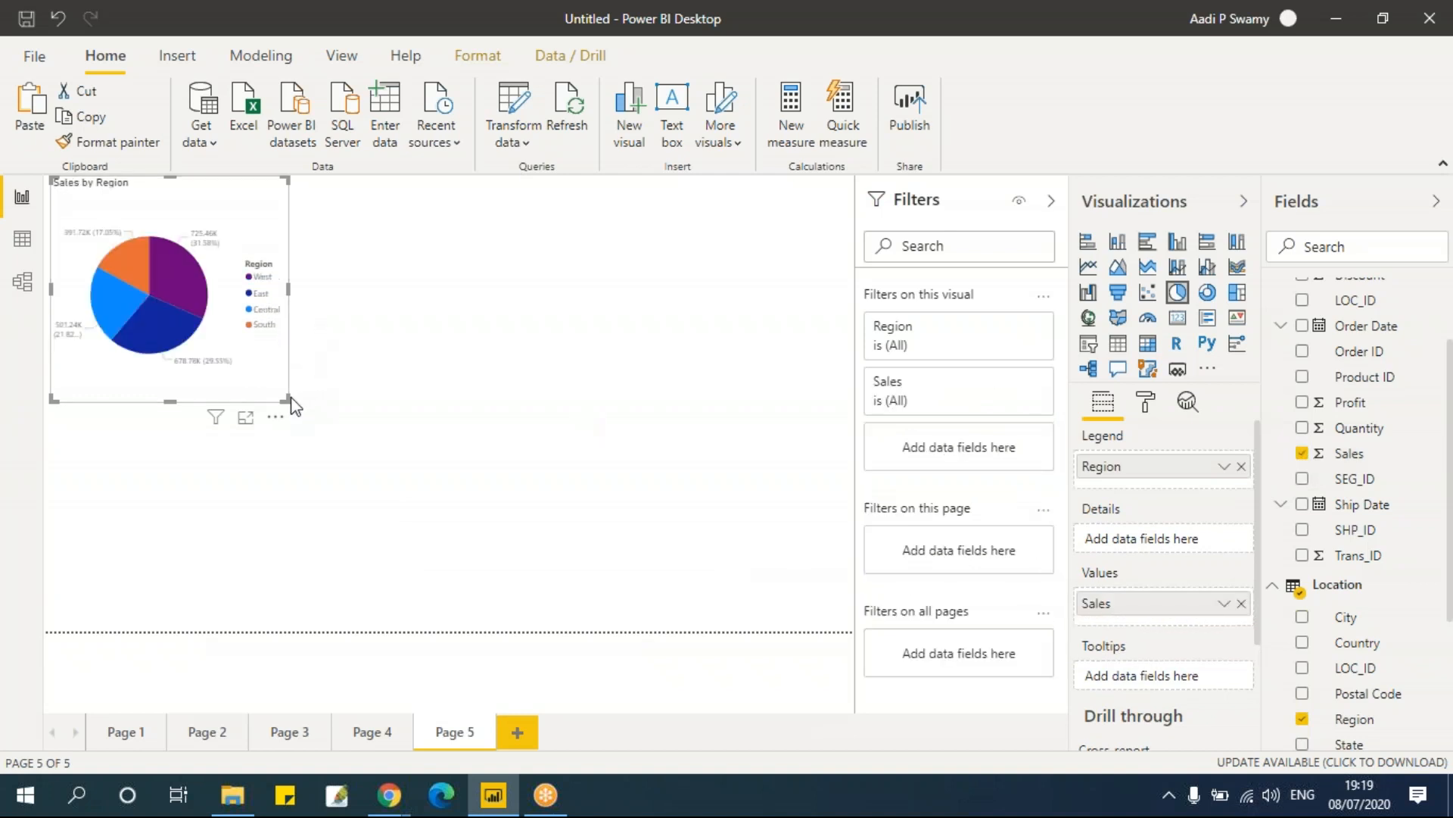
{"action": "left_click_drag", "start_coordinate": [291, 399], "coordinate": [319, 426]}
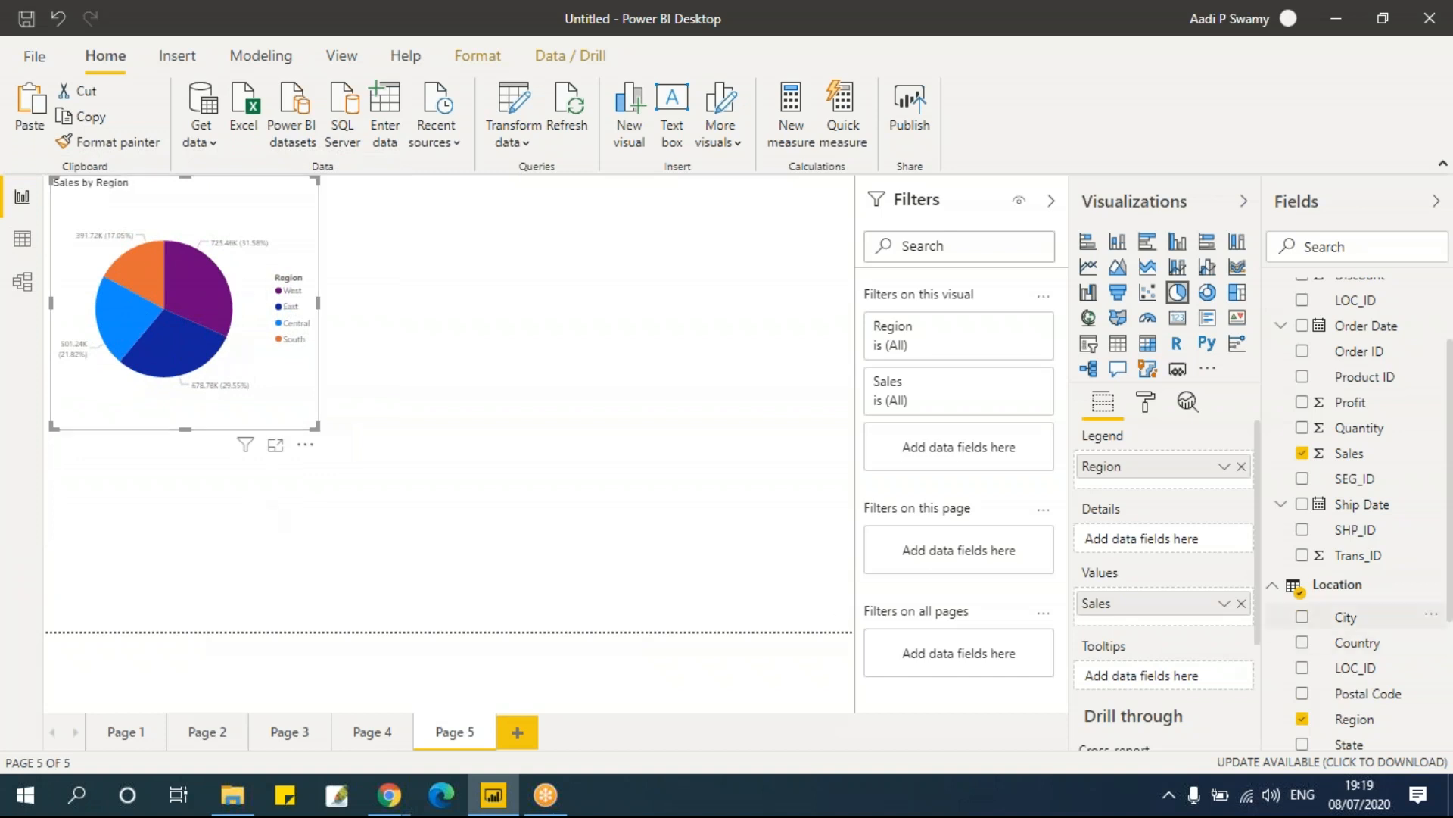
Step: Replace Region with Segment as the pie chart's legend and enlarge the chart slightly
{"action": "left_click", "coordinate": [1242, 466]}
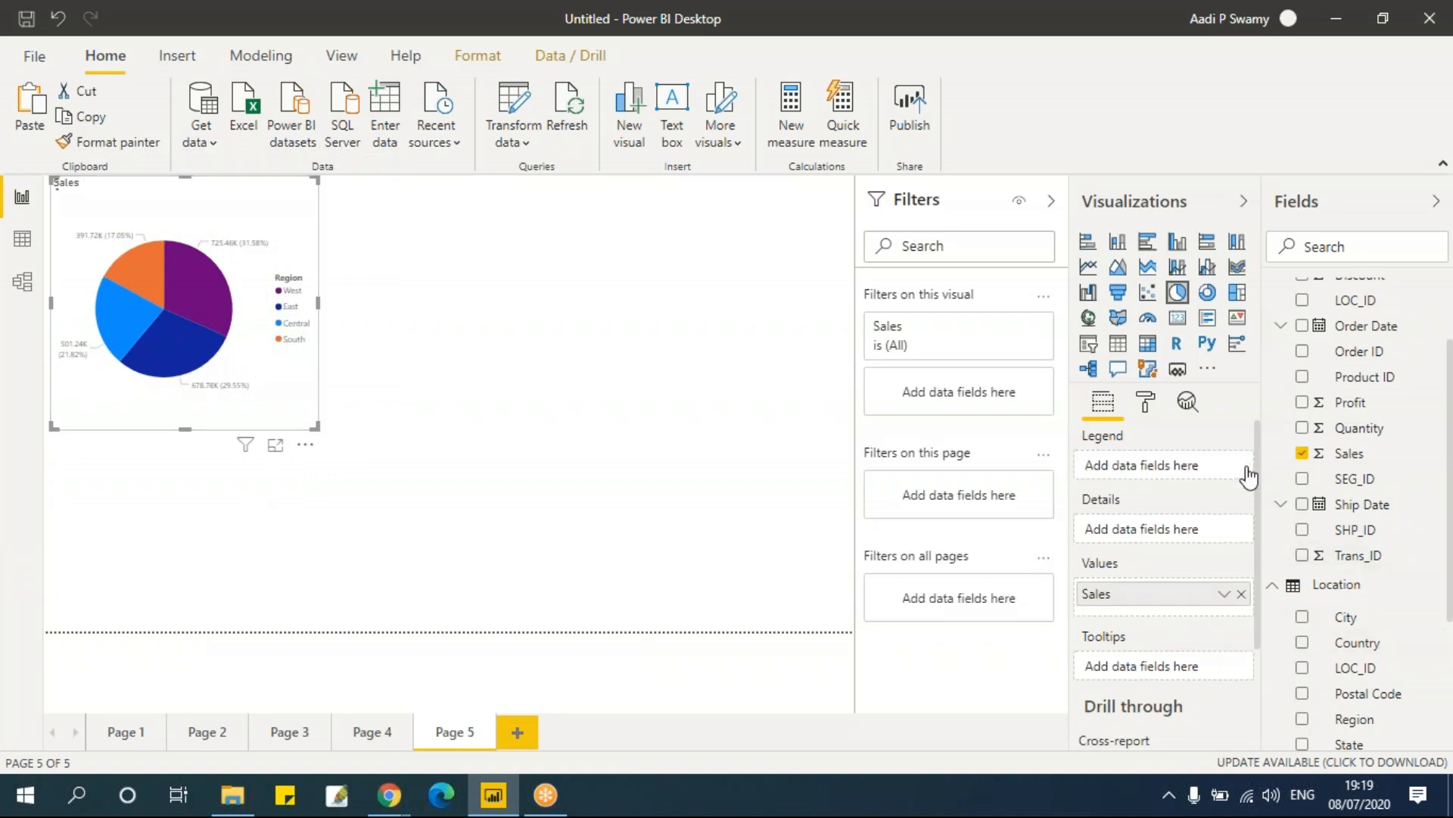
{"action": "scroll", "coordinate": [1367, 719], "scroll_direction": "down", "scroll_amount": 5}
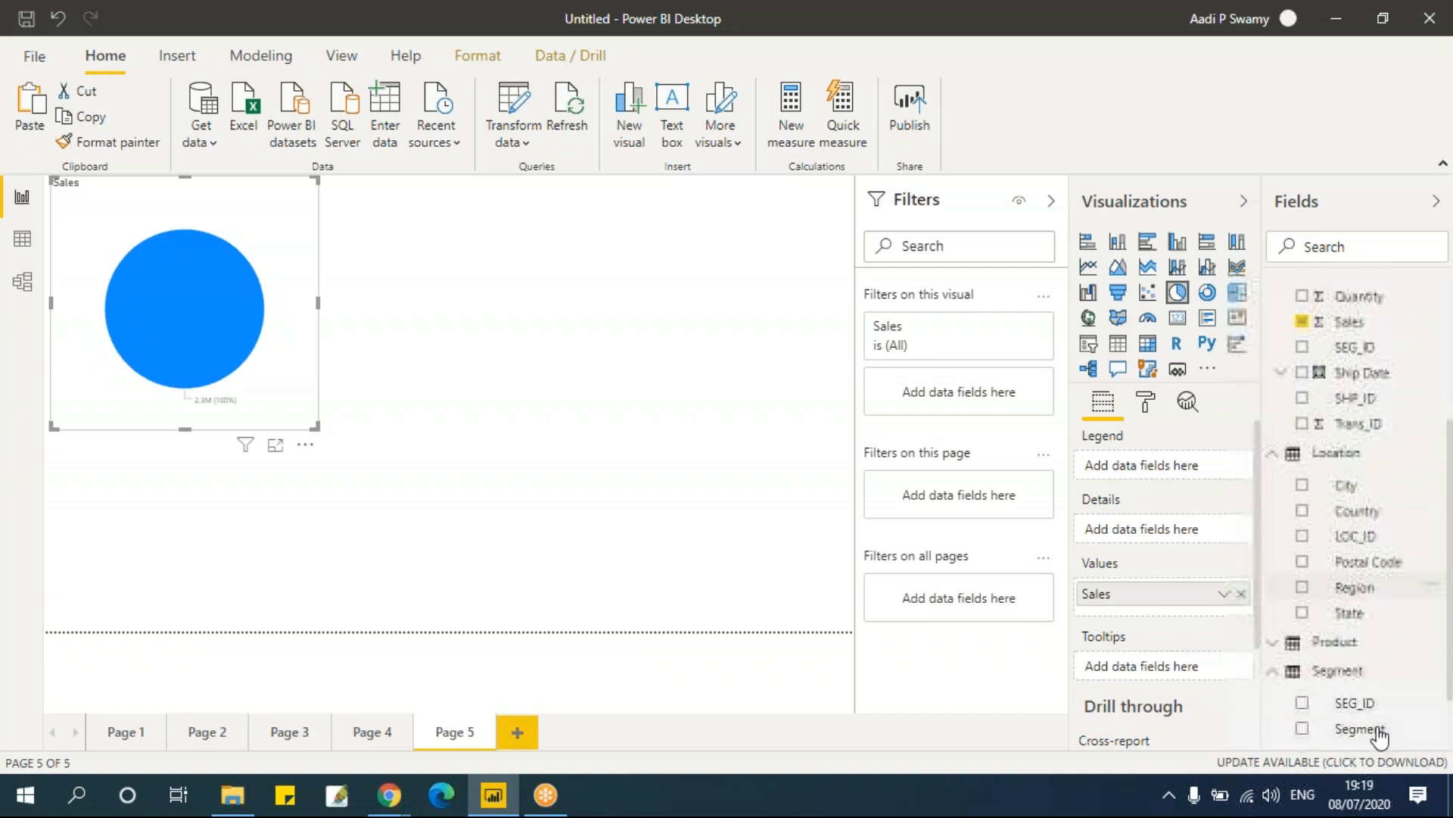
{"action": "left_click", "coordinate": [1304, 648]}
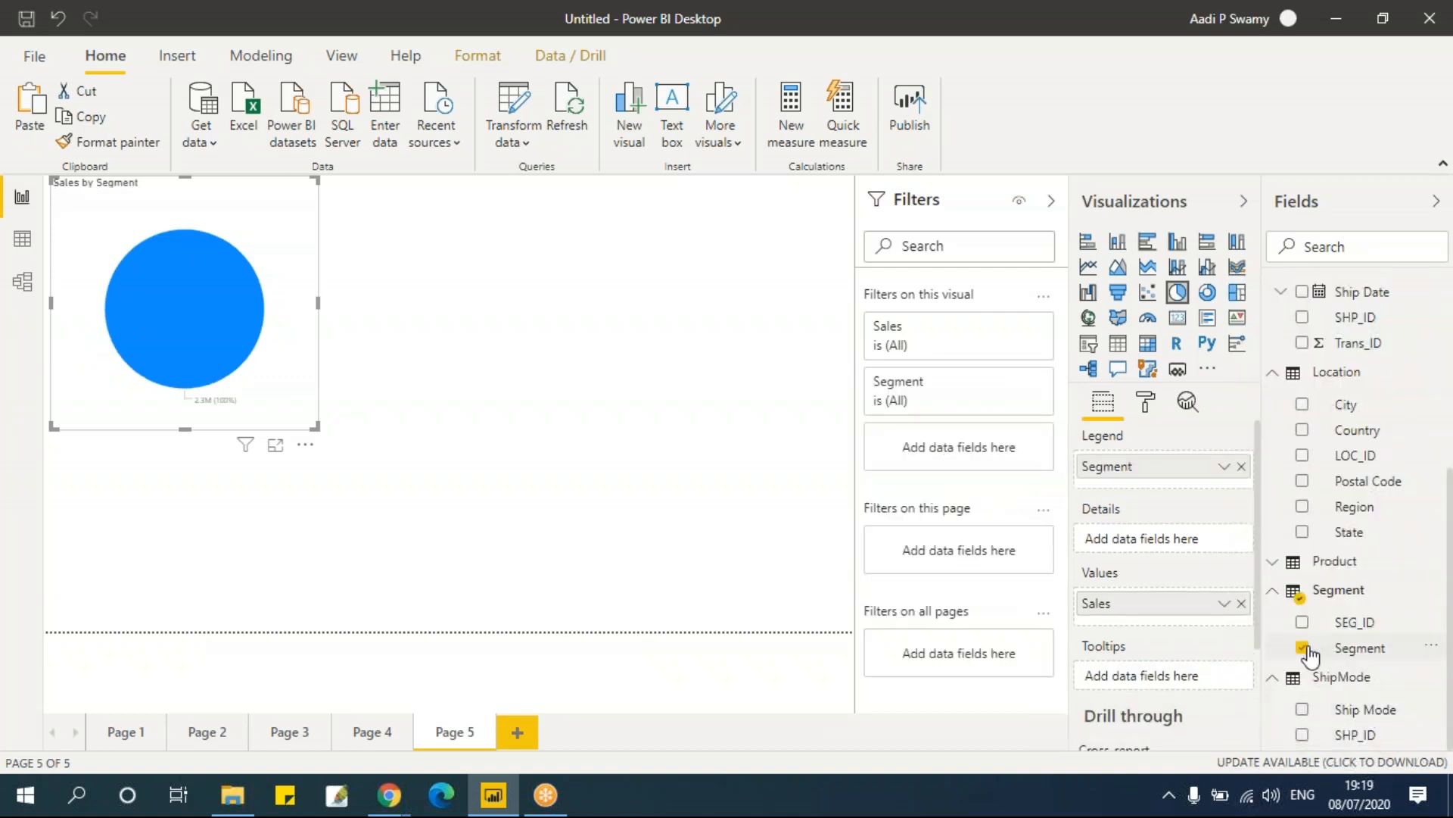
{"action": "left_click_drag", "start_coordinate": [317, 426], "coordinate": [346, 444]}
{"action": "mouse_move", "coordinate": [218, 377]}
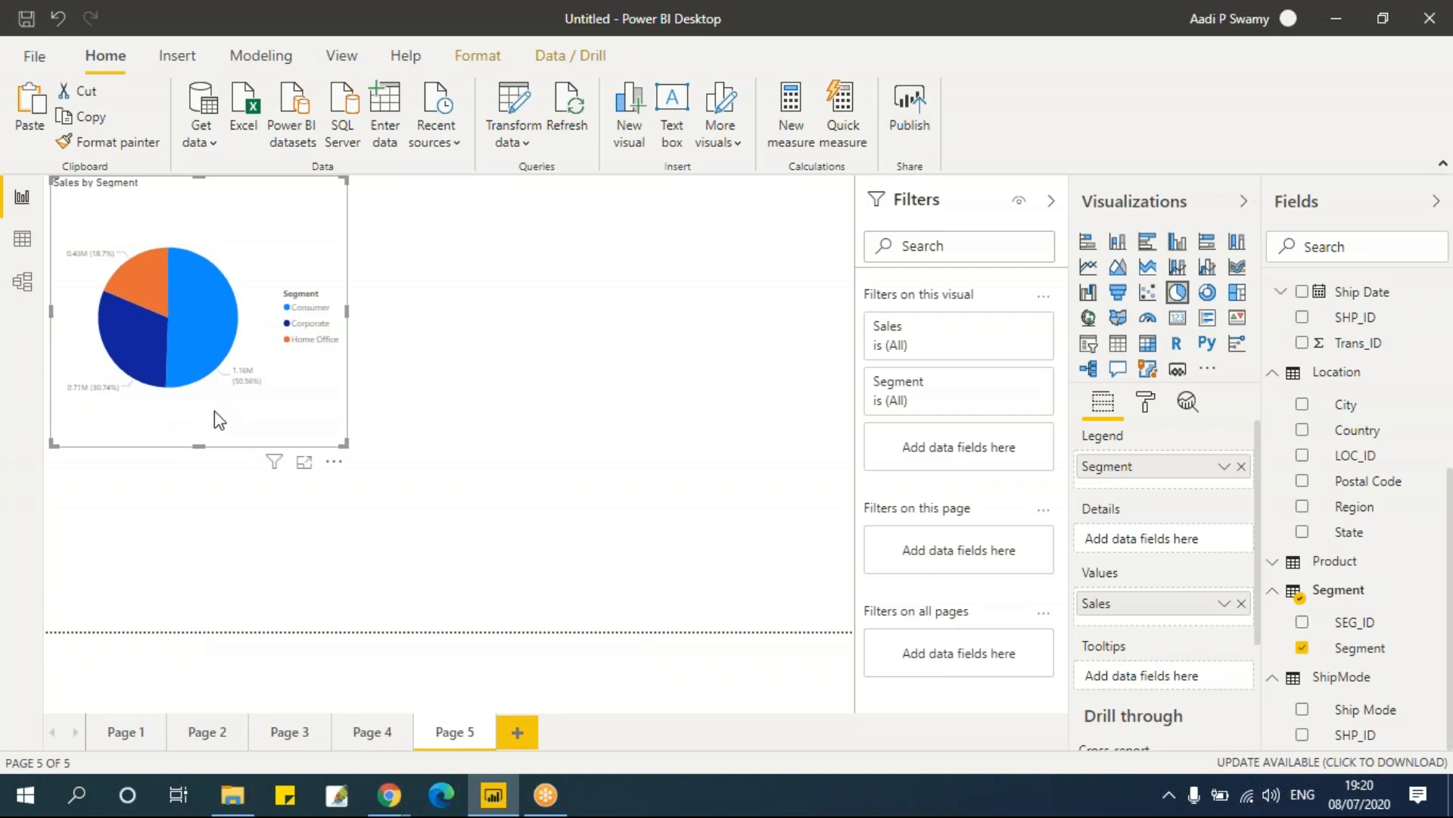
Step: Add Ship Mode beneath Segment in the pie chart's legend to form a drill hierarchy
{"action": "left_click", "coordinate": [464, 346]}
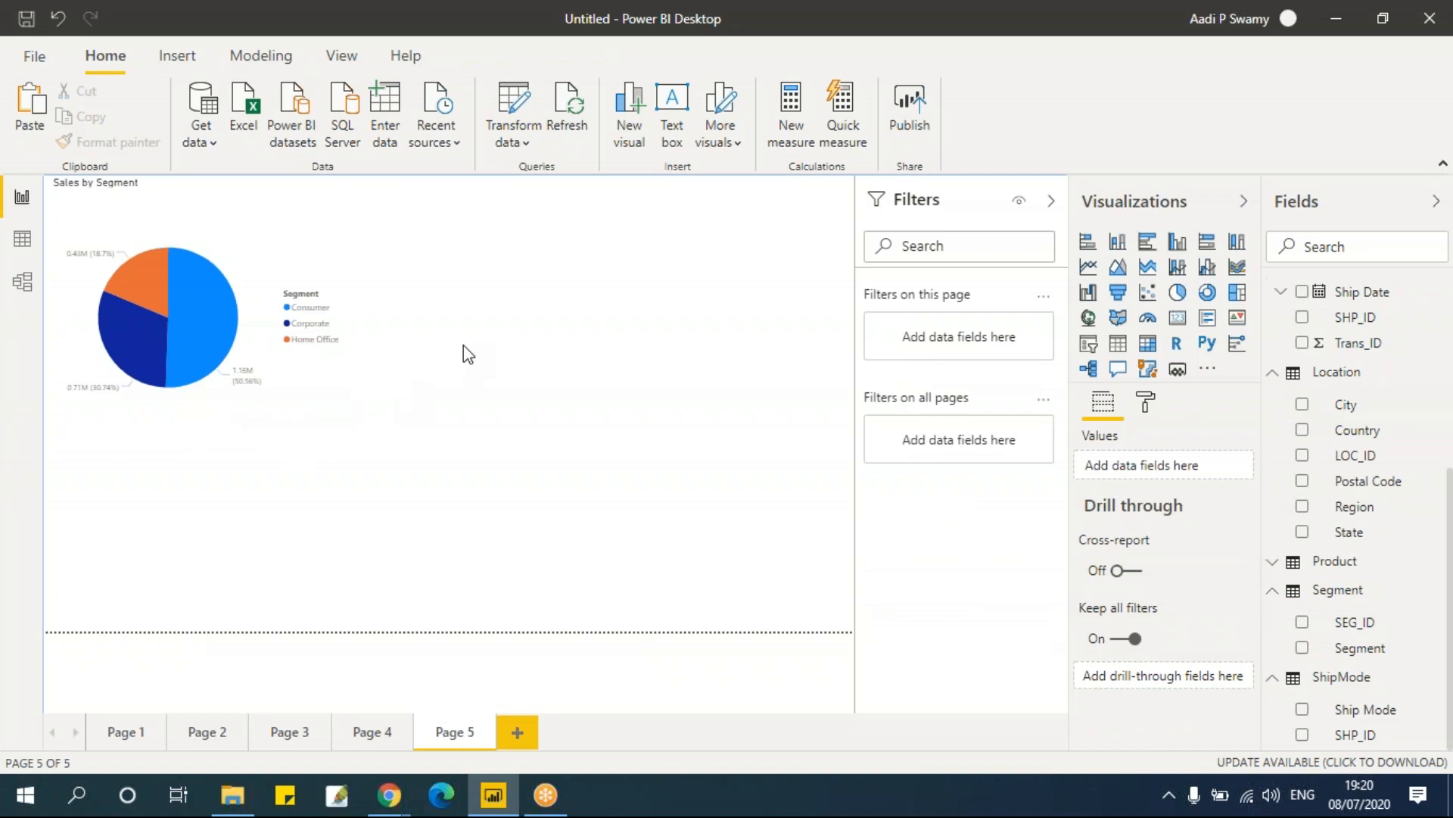
{"action": "left_click", "coordinate": [299, 227]}
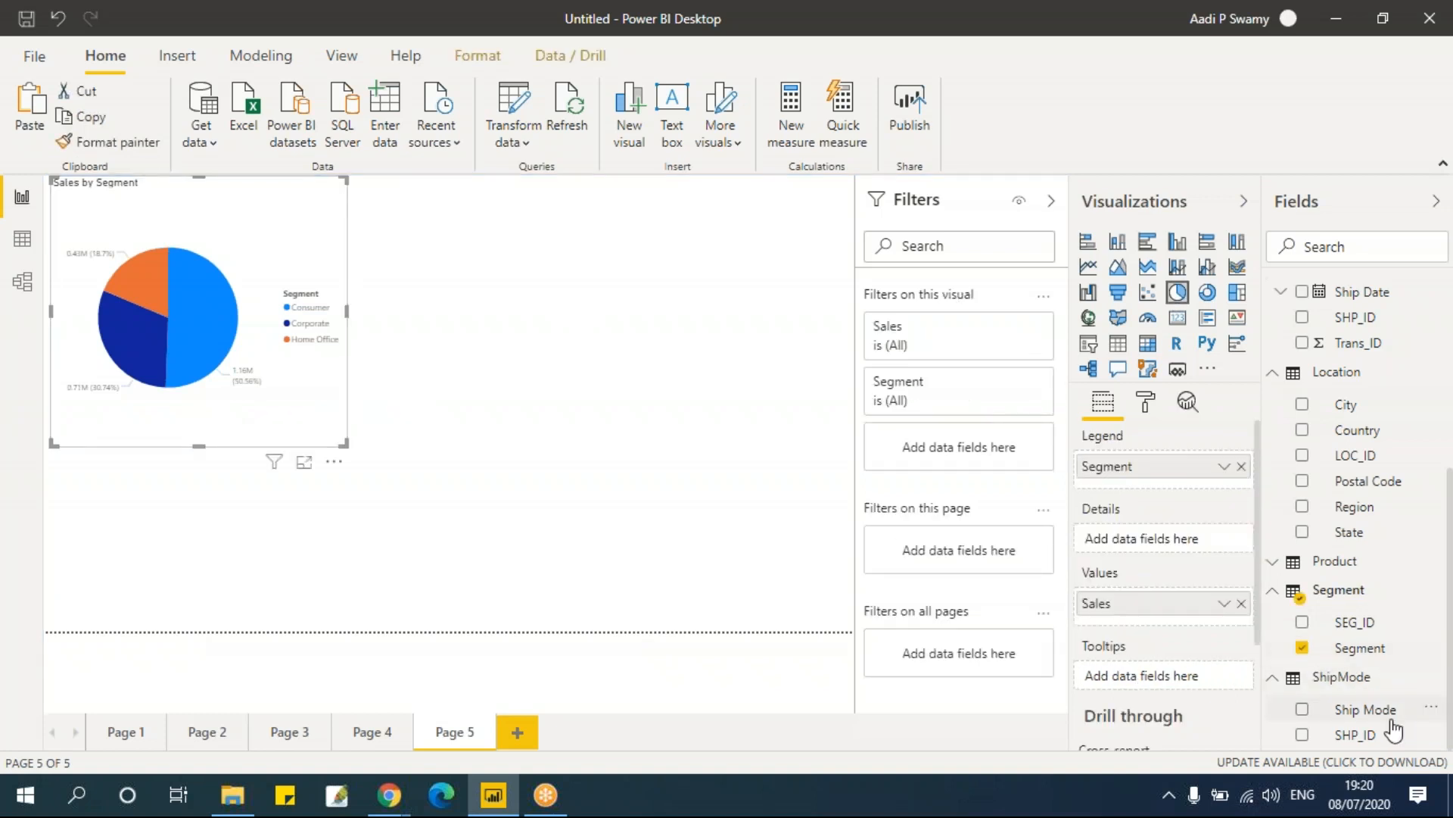
{"action": "left_click_drag", "start_coordinate": [1366, 709], "coordinate": [1157, 492]}
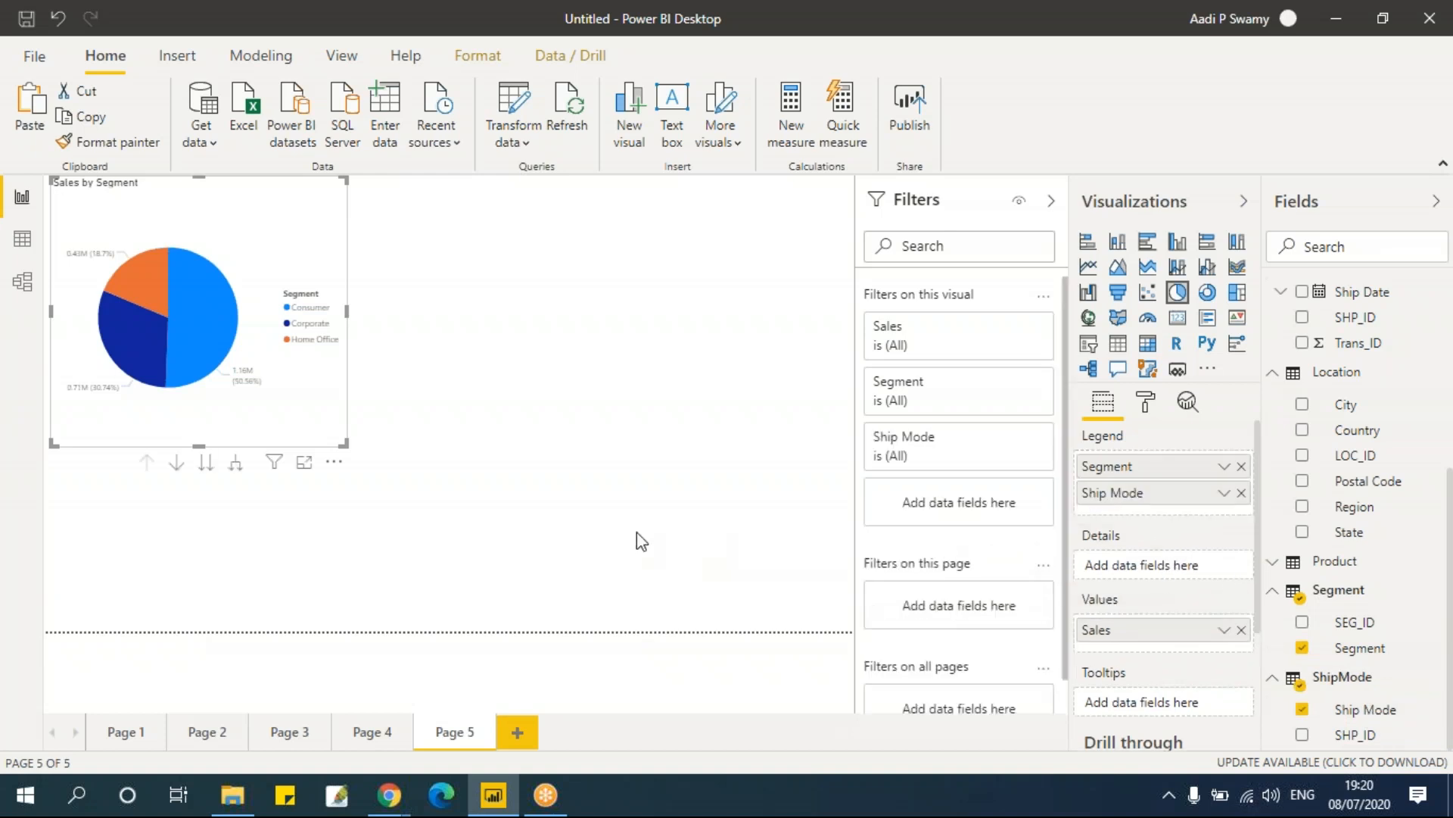
{"action": "mouse_move", "coordinate": [346, 444]}
{"action": "left_mouse_down"}
{"action": "mouse_move", "coordinate": [368, 467]}
{"action": "mouse_move", "coordinate": [350, 441]}
{"action": "left_mouse_up"}
Step: Drill the pie chart down to the Ship Mode level and back up to Segment
{"action": "mouse_move", "coordinate": [176, 306]}
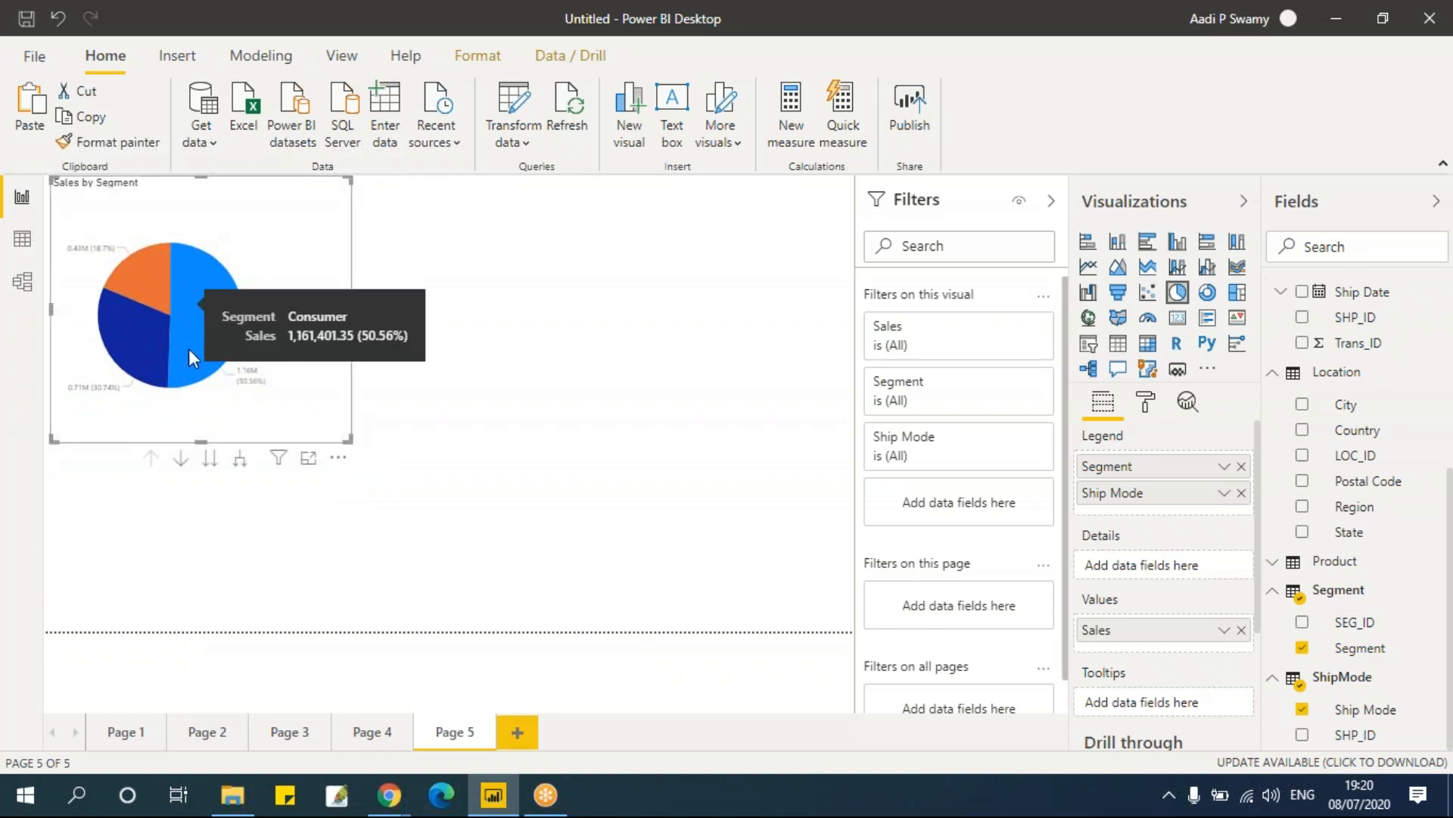
{"action": "left_click", "coordinate": [180, 458]}
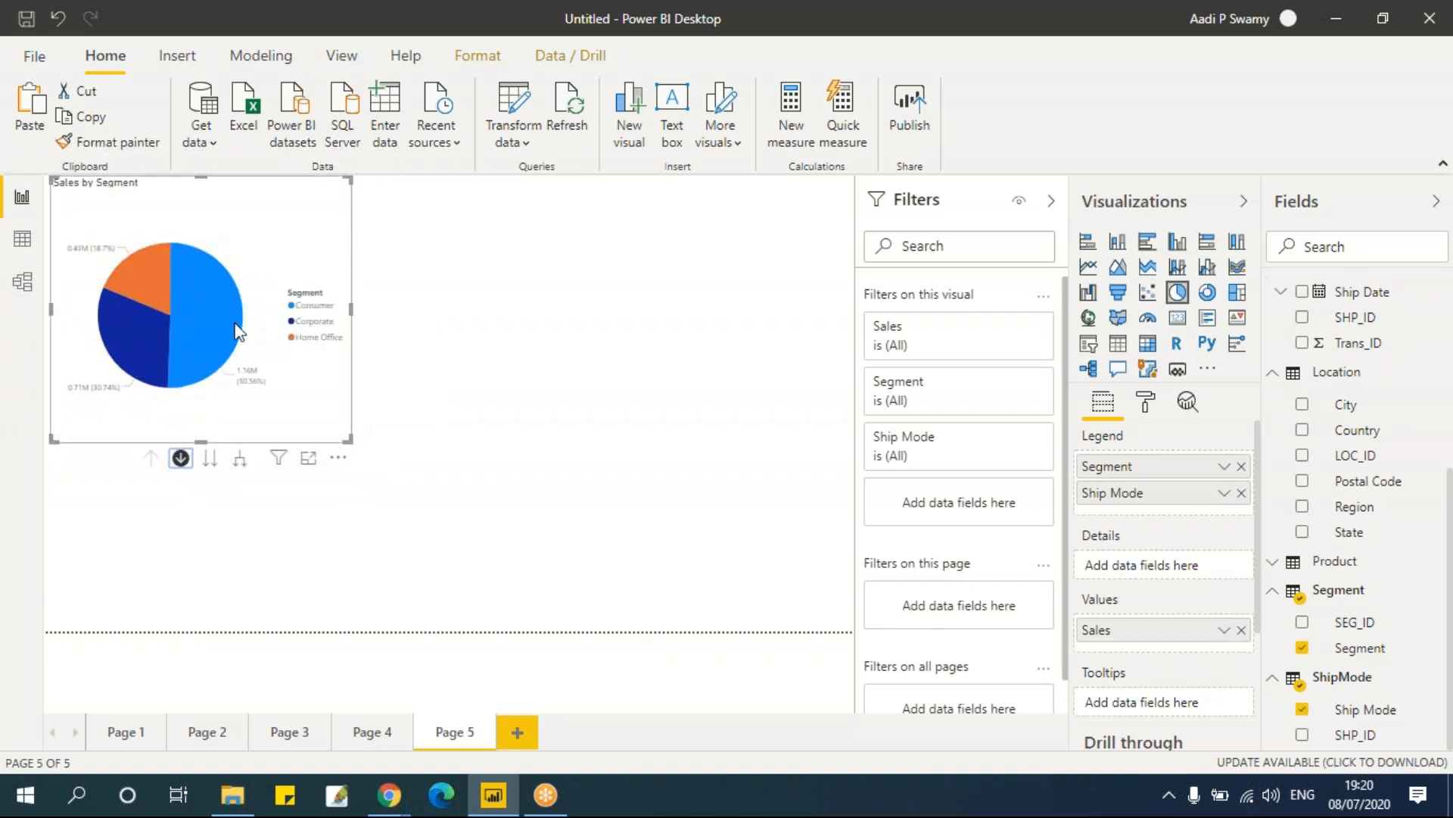
{"action": "left_click", "coordinate": [210, 461]}
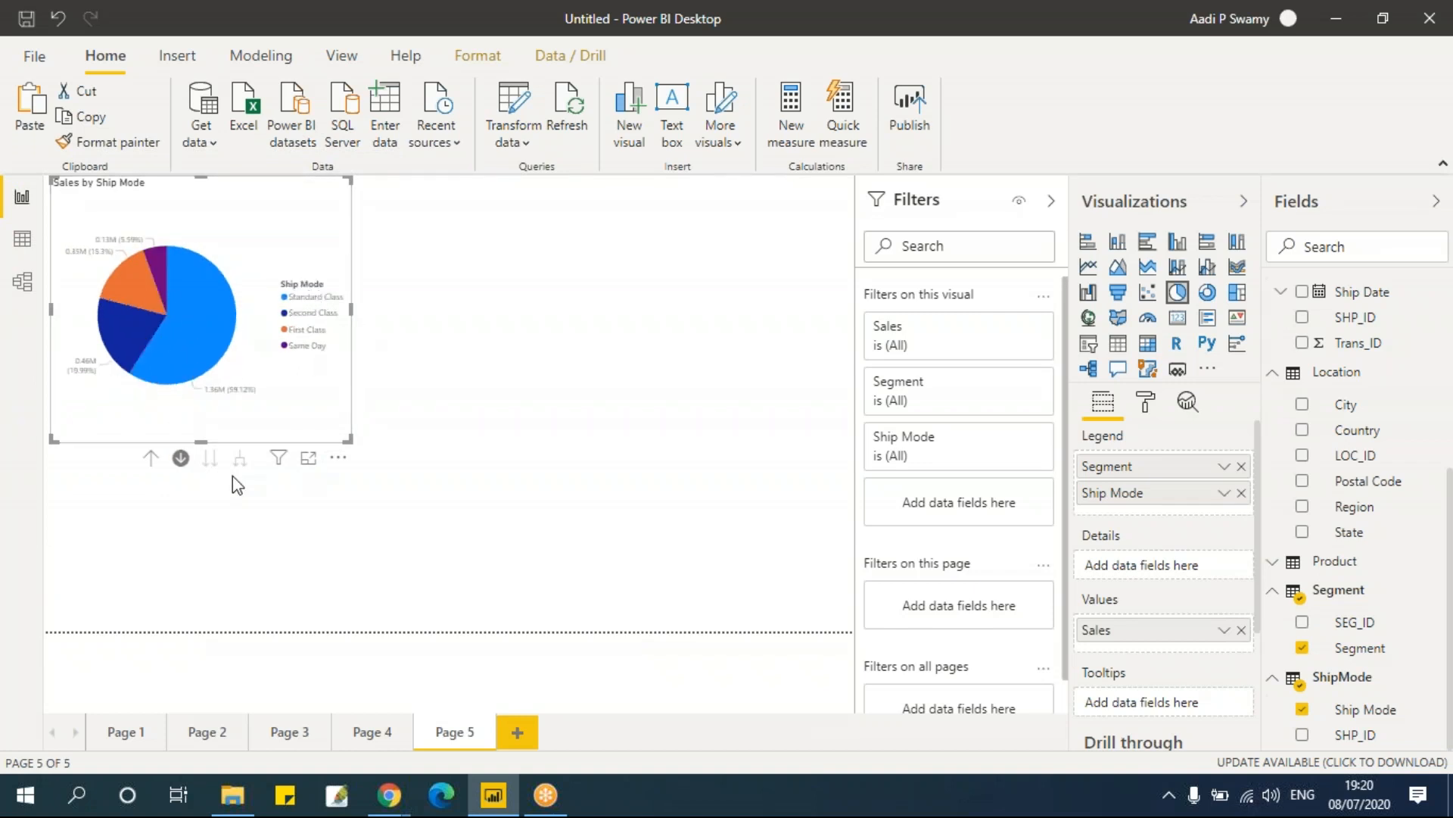
{"action": "left_click", "coordinate": [149, 459]}
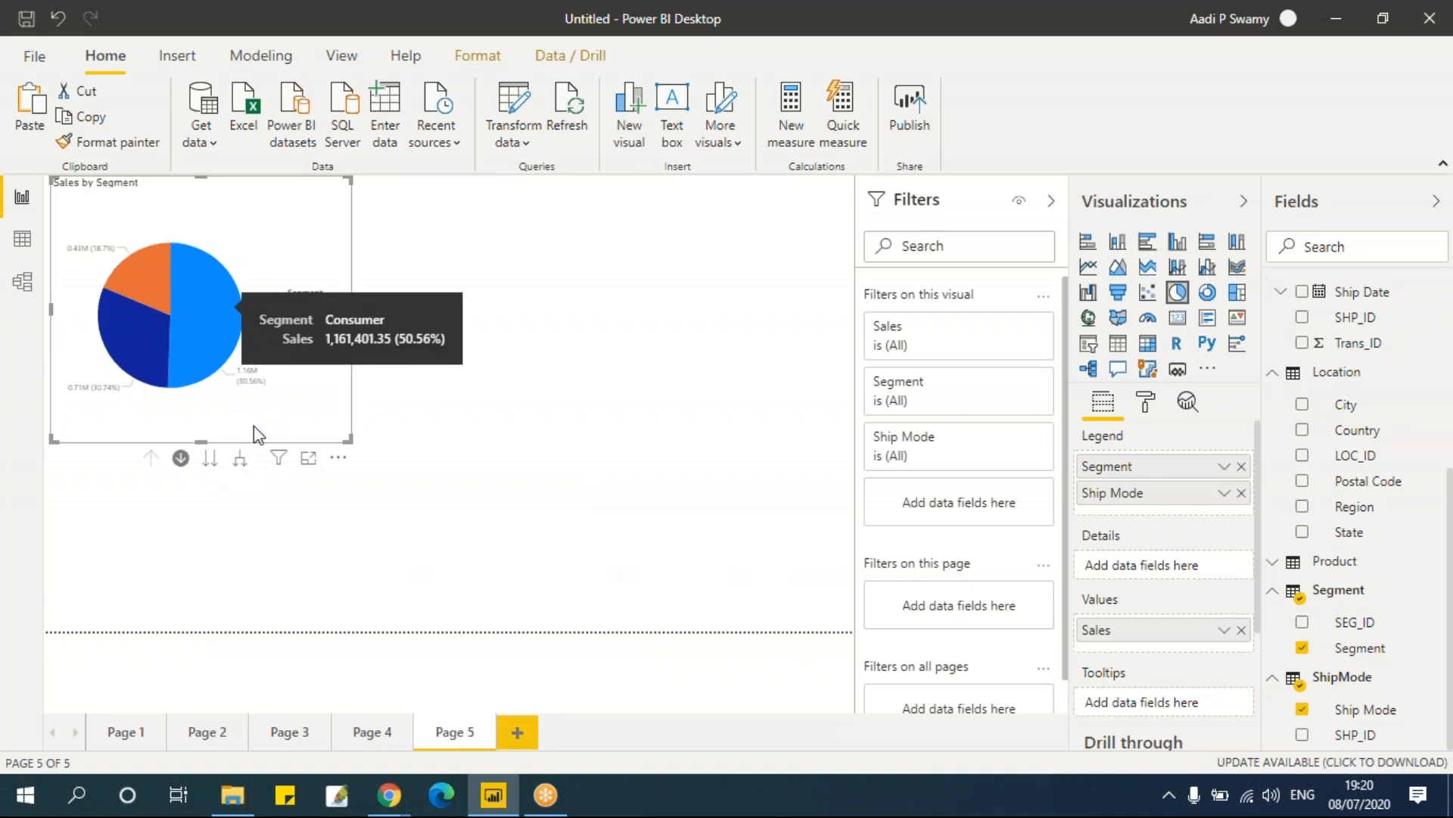
{"action": "left_click", "coordinate": [482, 405]}
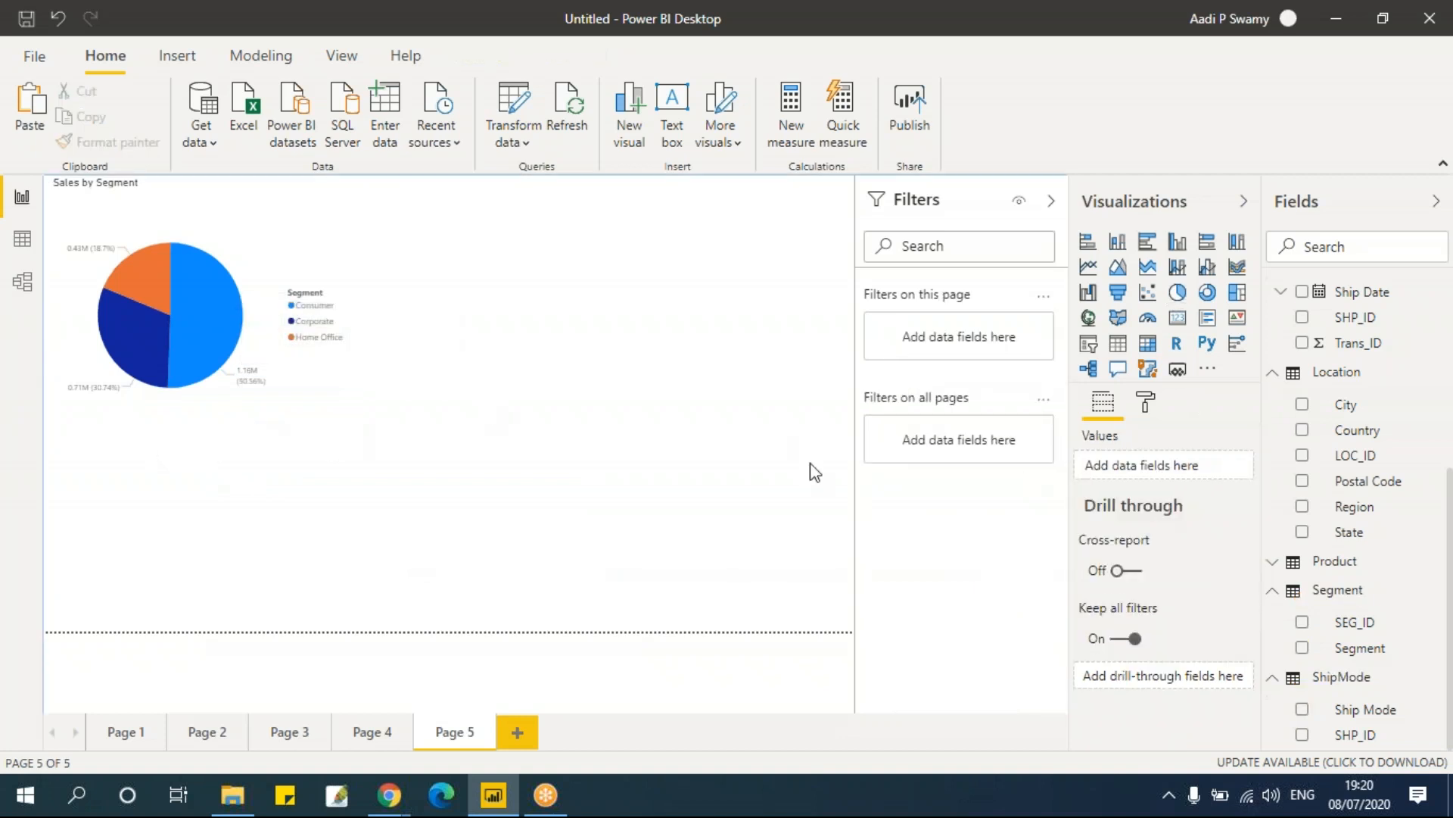
Step: Remove Ship Mode from the pie chart's legend
{"action": "left_click", "coordinate": [1241, 496]}
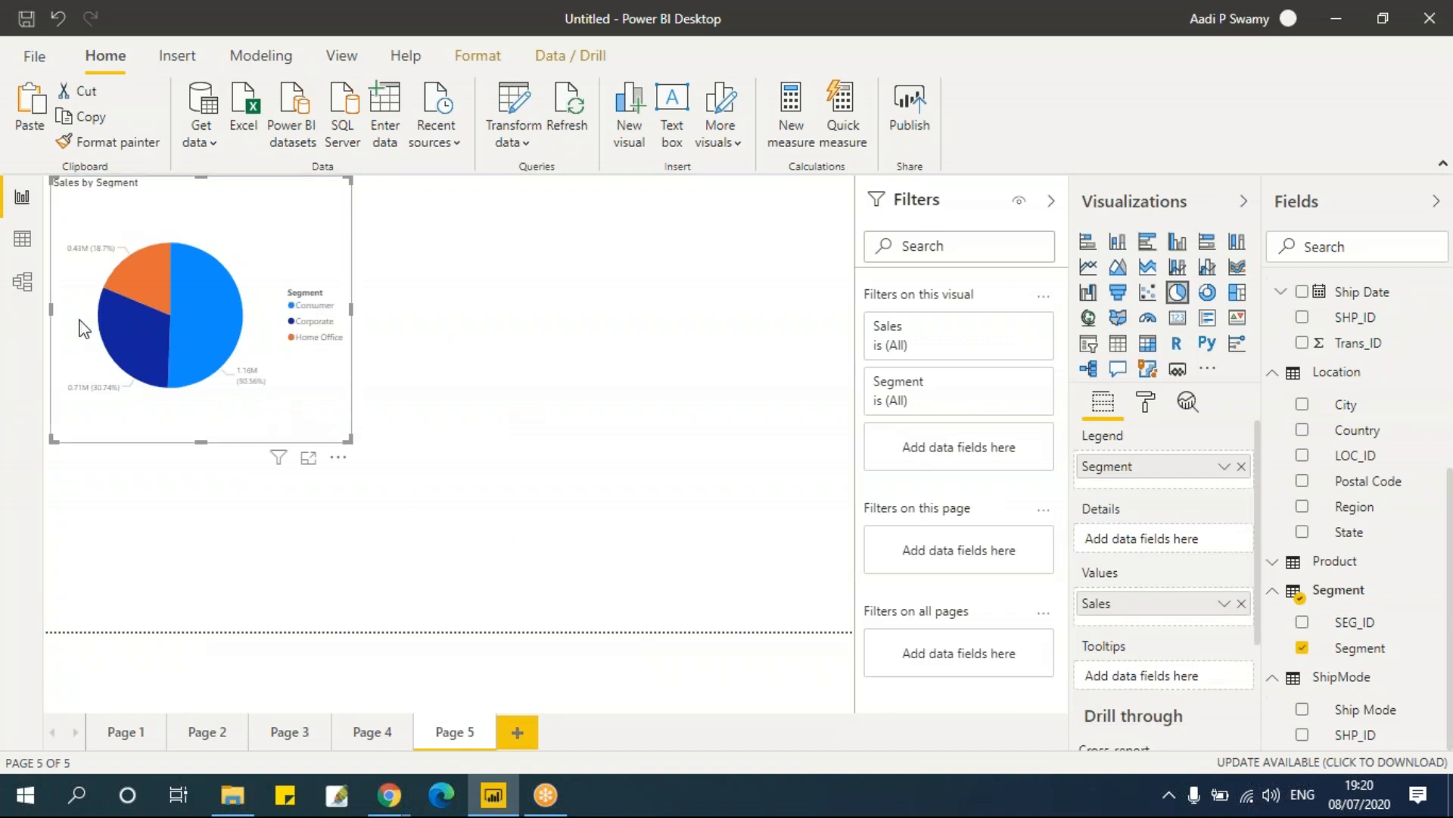
{"action": "left_click", "coordinate": [490, 422]}
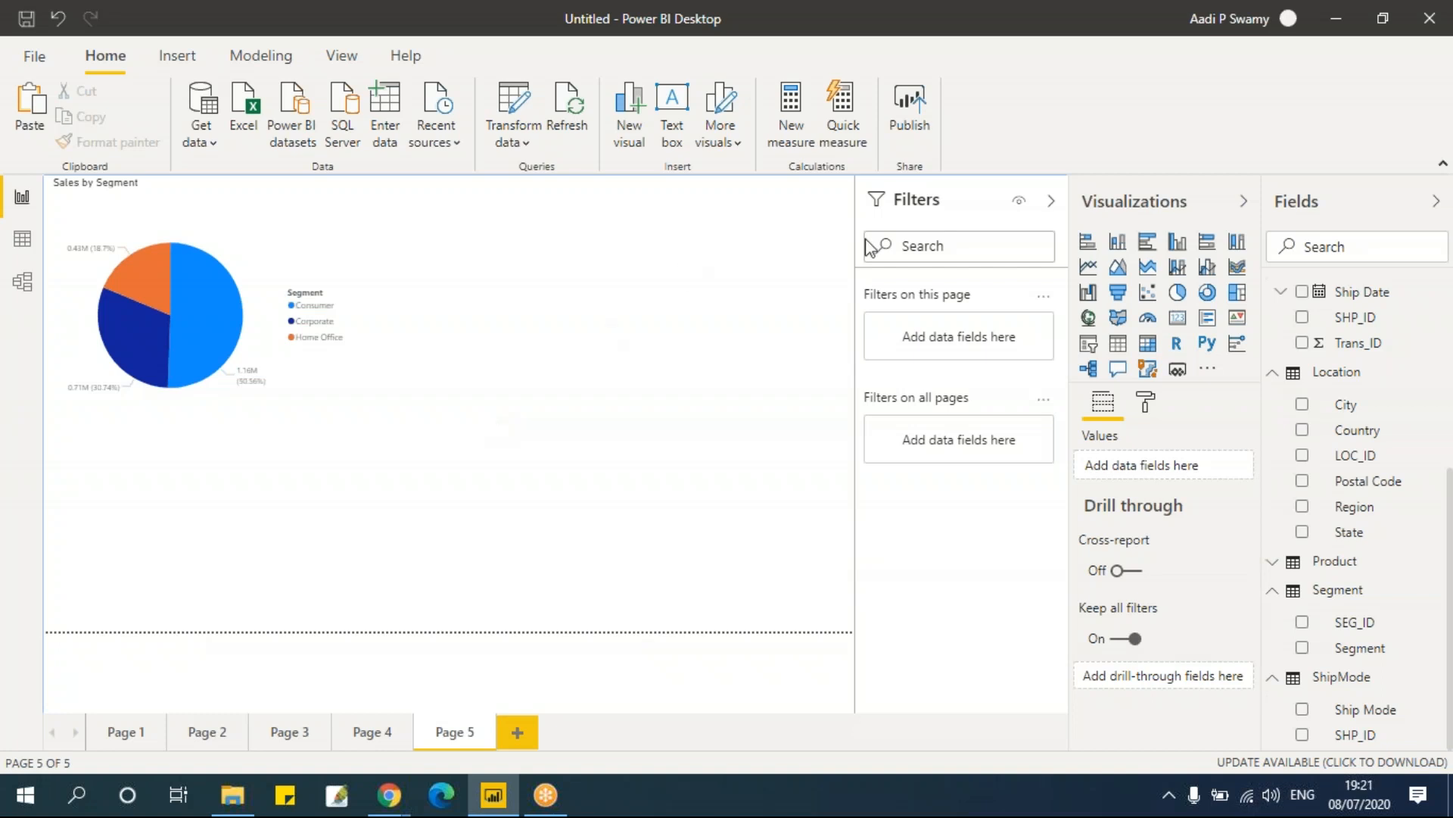
Step: Insert a donut chart beside the pie chart, enlarge it, and add Region as its legend
{"action": "left_click", "coordinate": [1207, 295]}
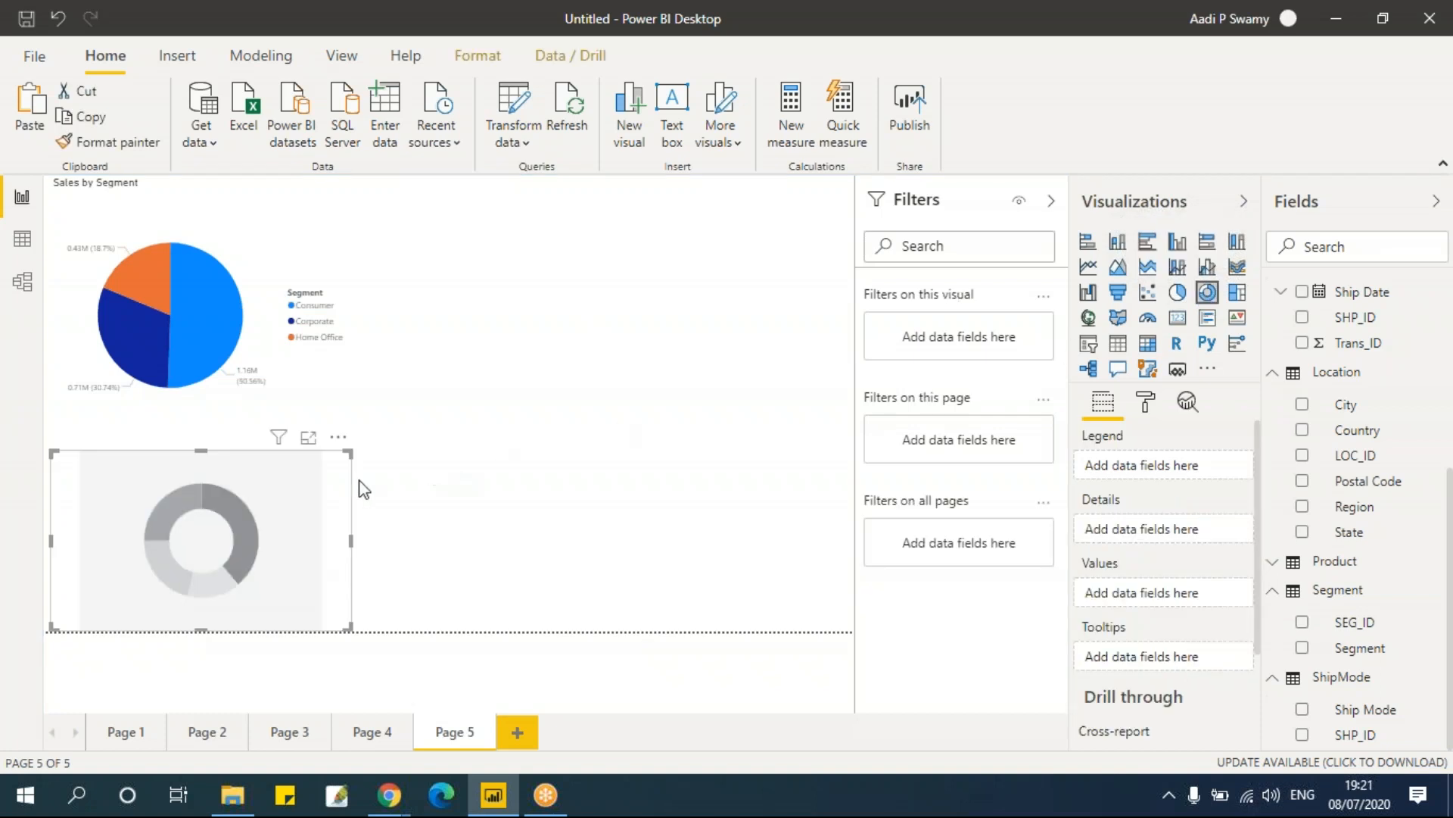
{"action": "left_click_drag", "start_coordinate": [363, 492], "coordinate": [681, 234]}
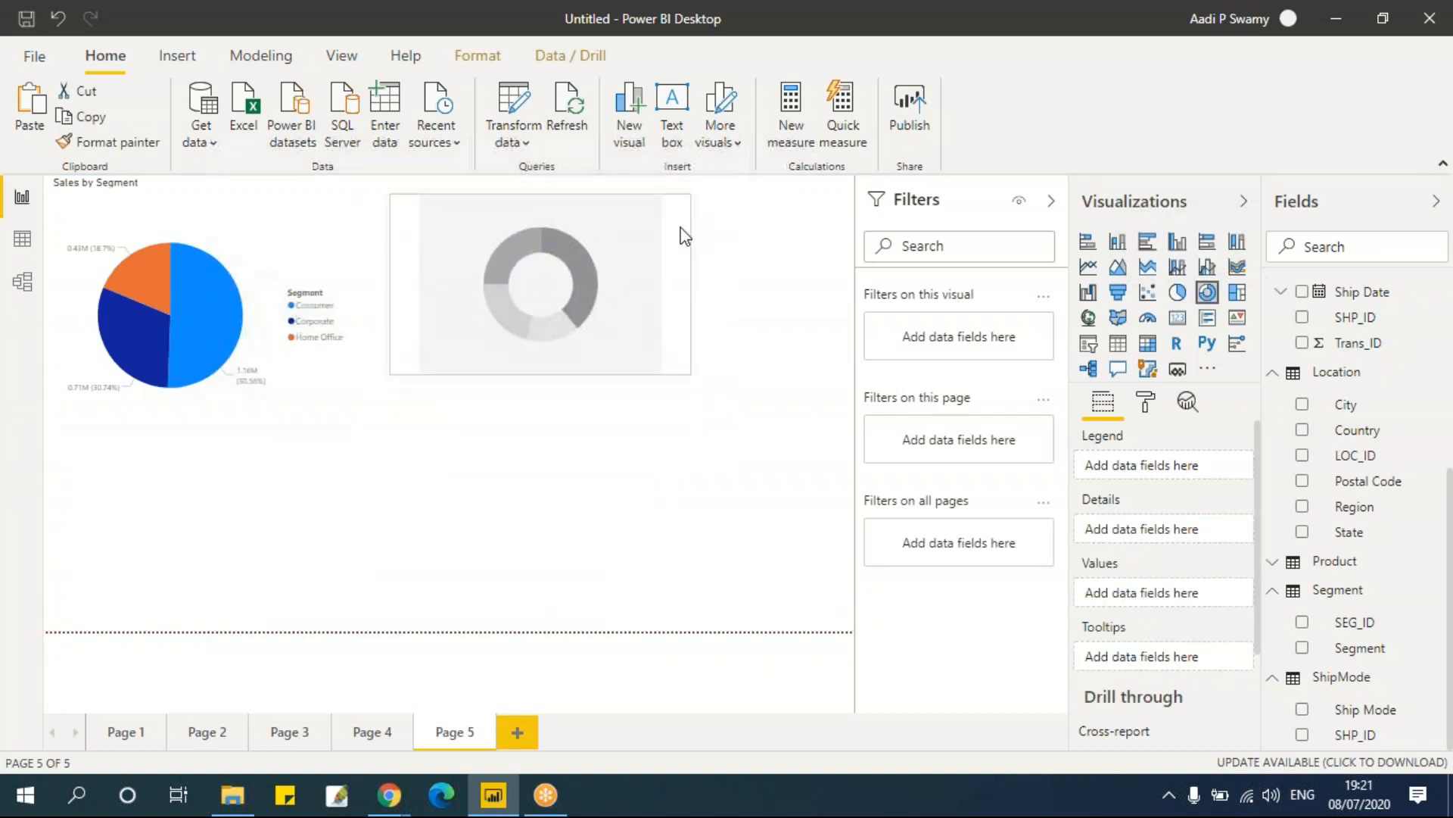
{"action": "left_click_drag", "start_coordinate": [684, 374], "coordinate": [716, 414]}
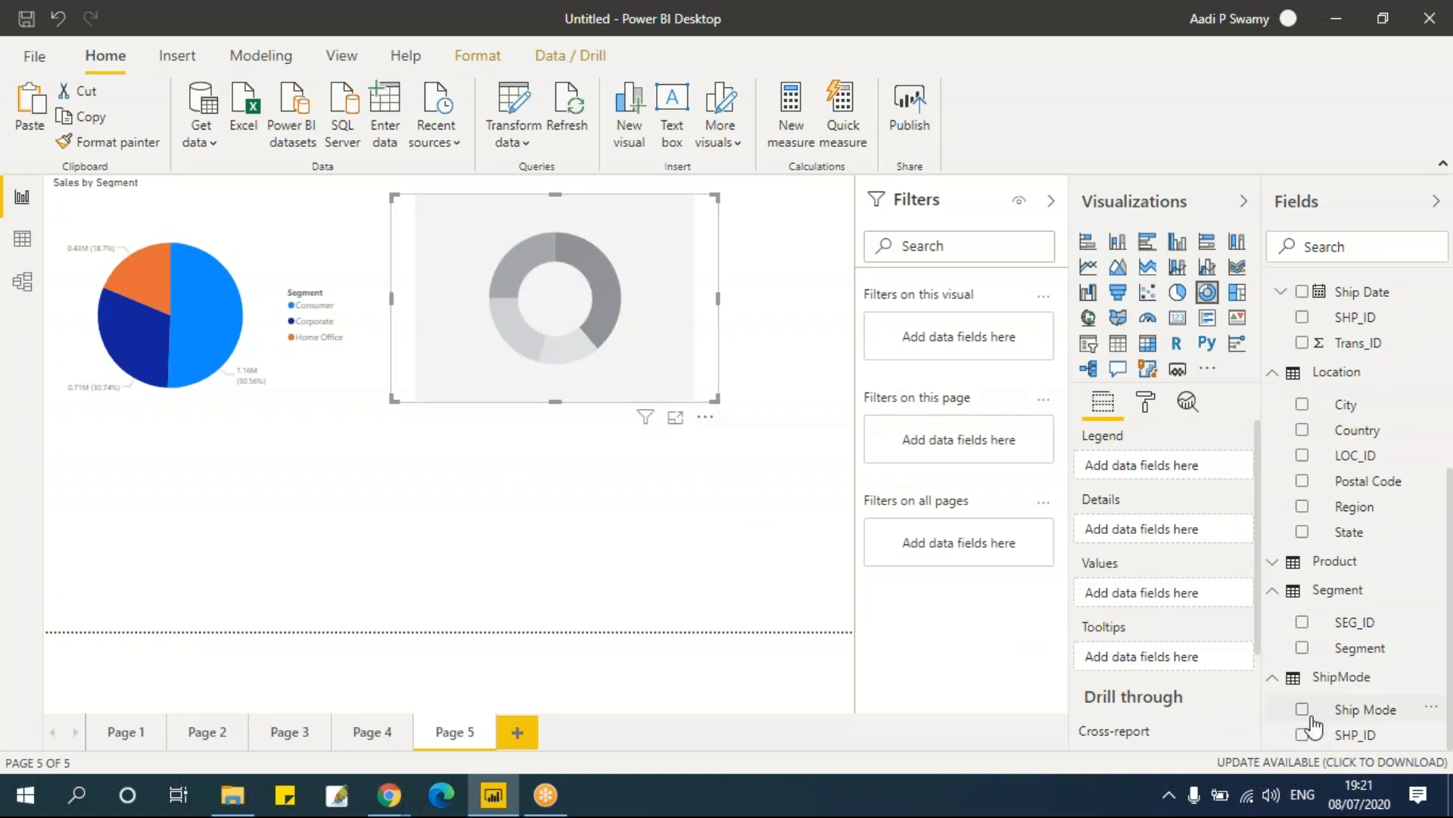
{"action": "left_click", "coordinate": [1303, 507]}
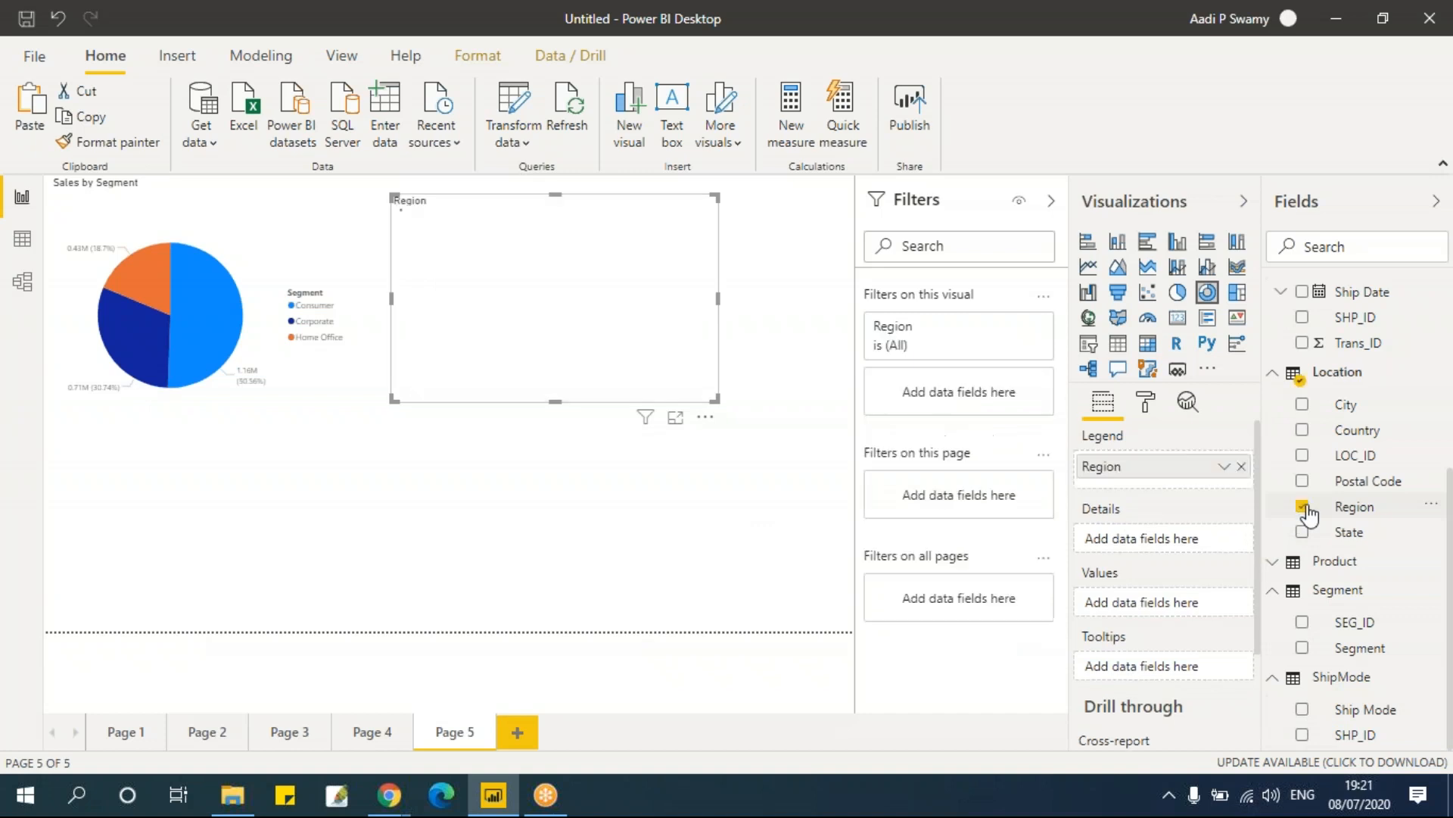
{"action": "scroll", "coordinate": [1312, 394], "scroll_direction": "up", "scroll_amount": 1}
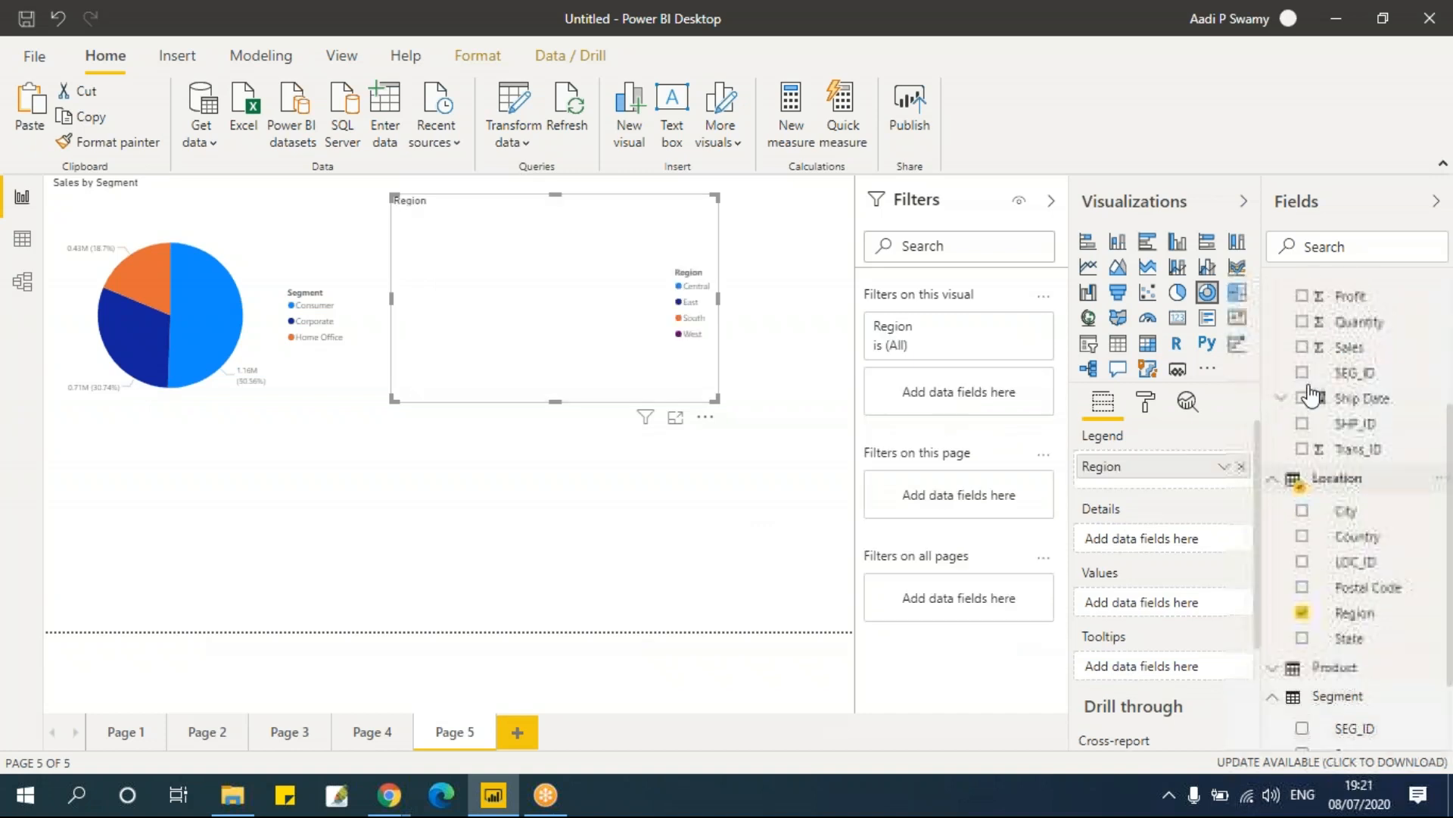
{"action": "scroll", "coordinate": [1311, 394], "scroll_direction": "up", "scroll_amount": 1}
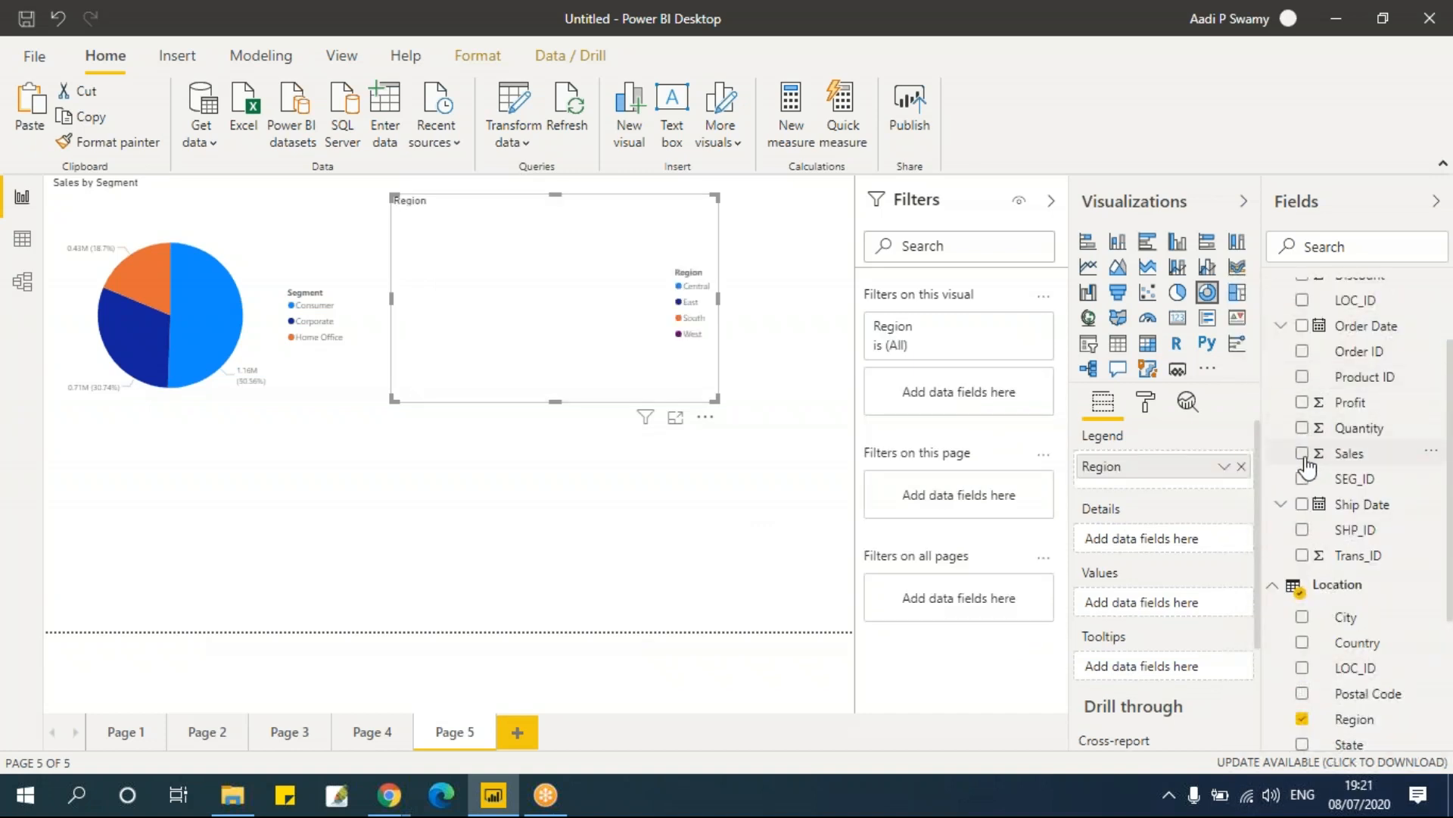
Step: Add Sales as the donut chart's values and widen the chart slightly
{"action": "left_click", "coordinate": [1303, 453]}
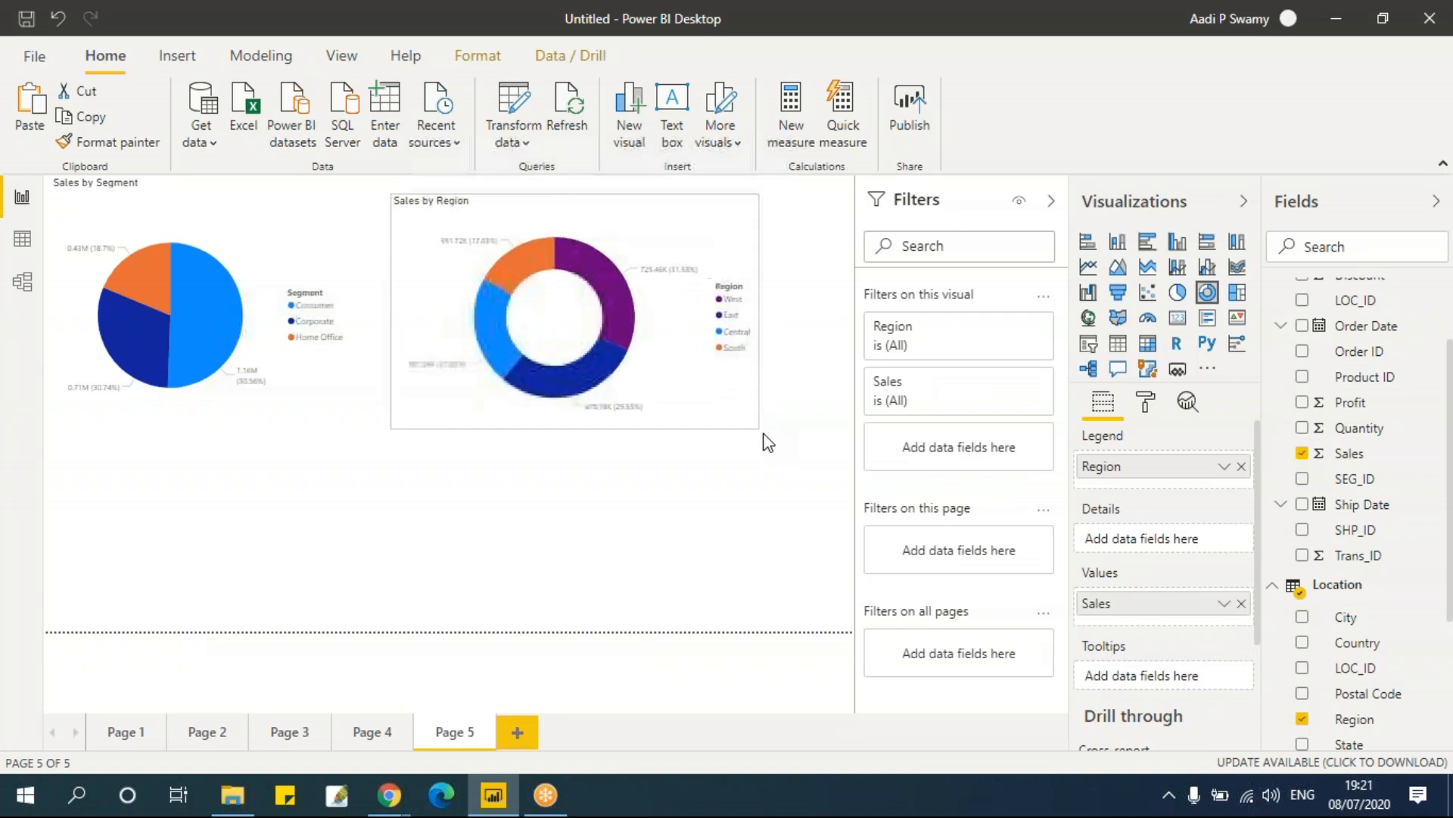
{"action": "left_click_drag", "start_coordinate": [765, 435], "coordinate": [778, 447]}
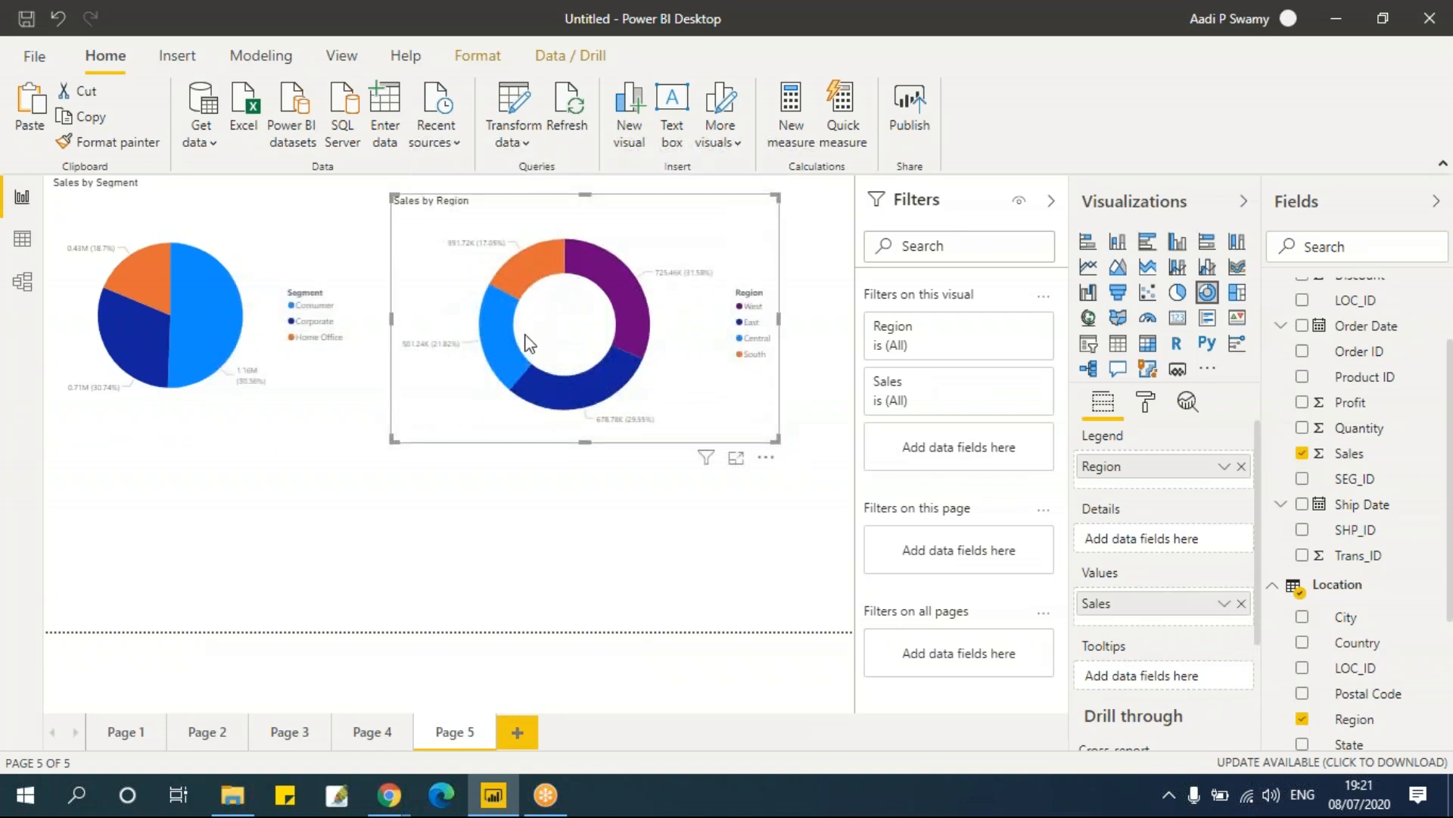
Step: Replace Segment with Region in the pie chart's legend
{"action": "left_click", "coordinate": [324, 285]}
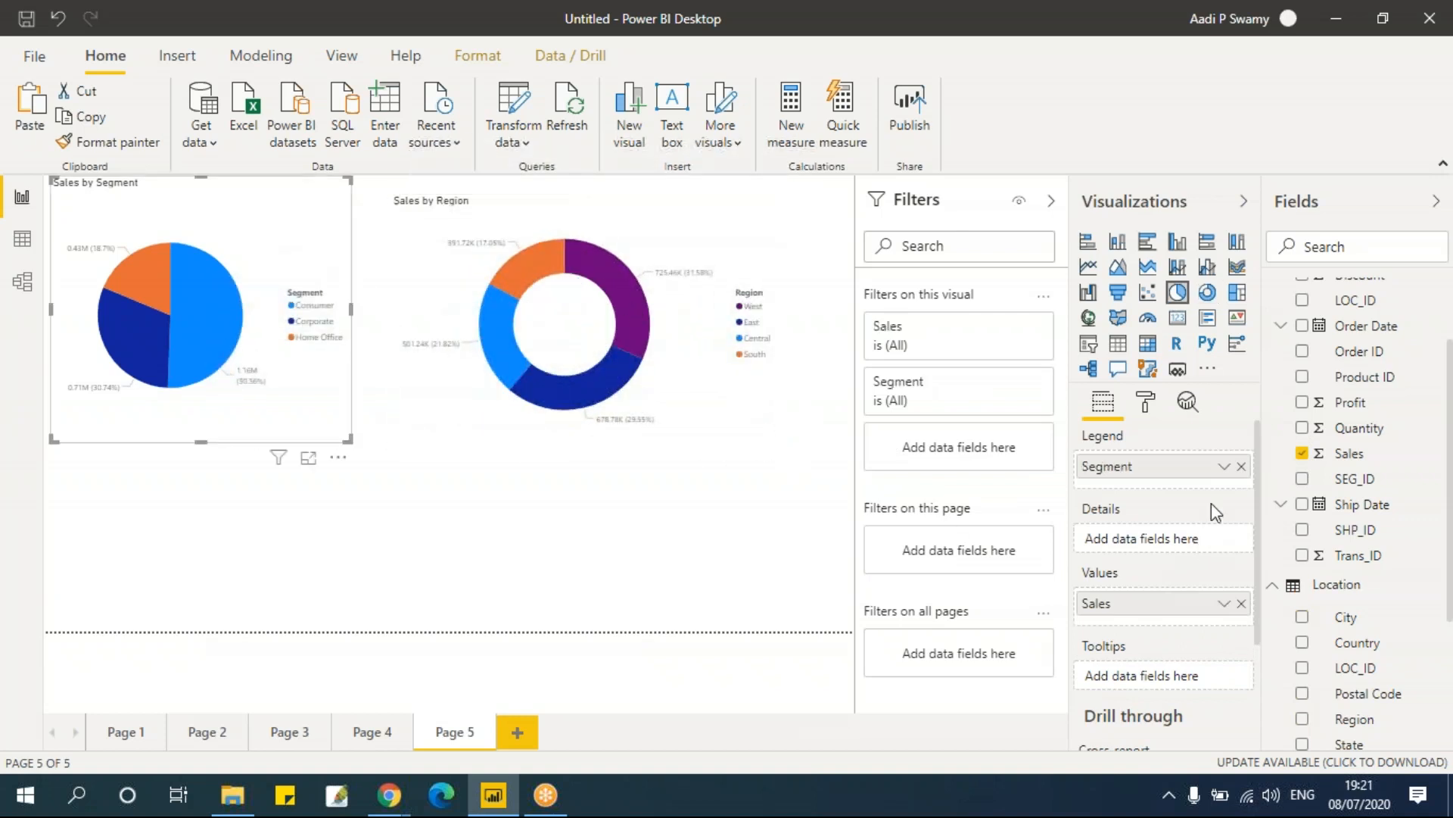
{"action": "left_click", "coordinate": [1242, 466]}
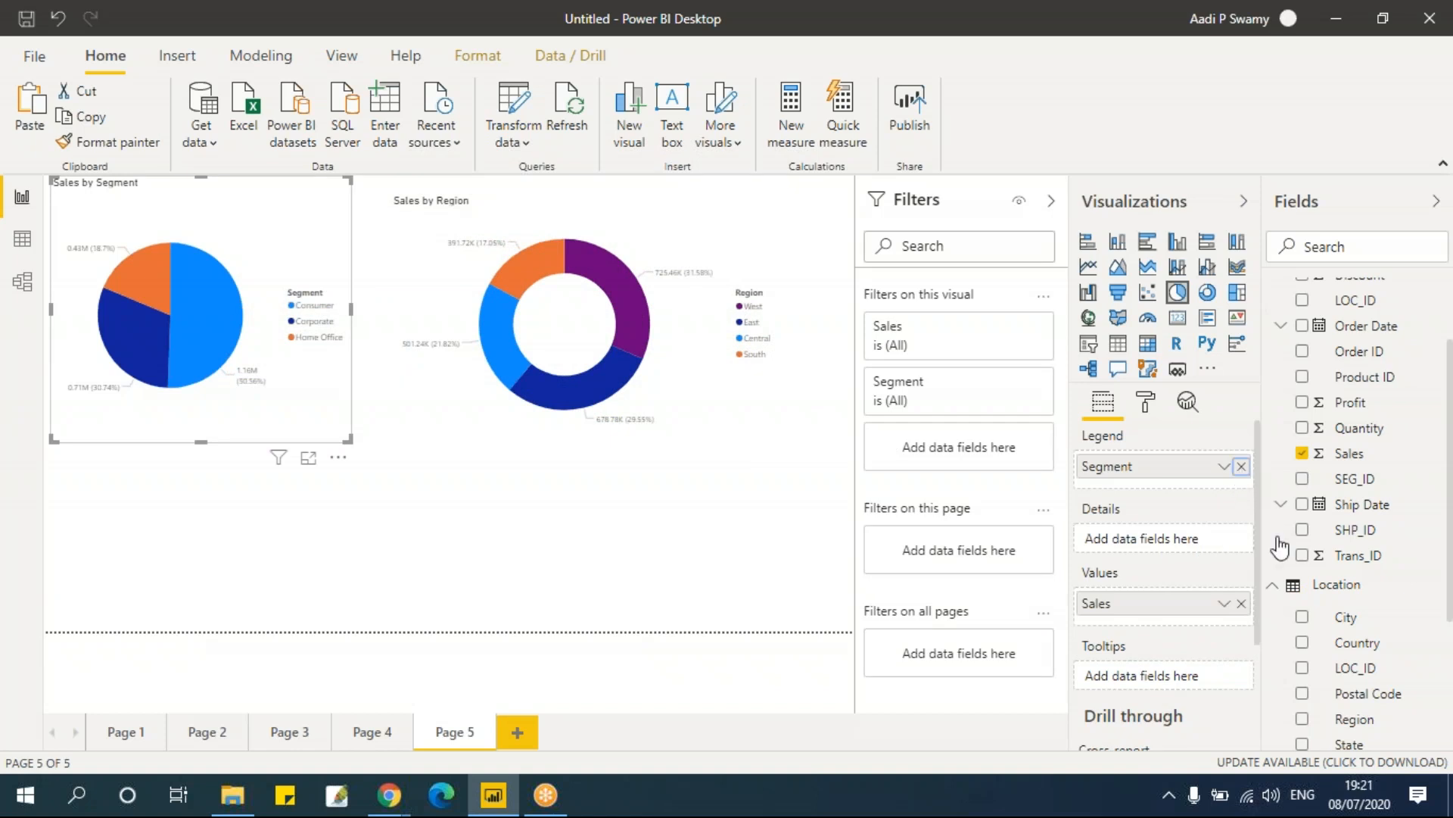
{"action": "left_click", "coordinate": [1302, 719]}
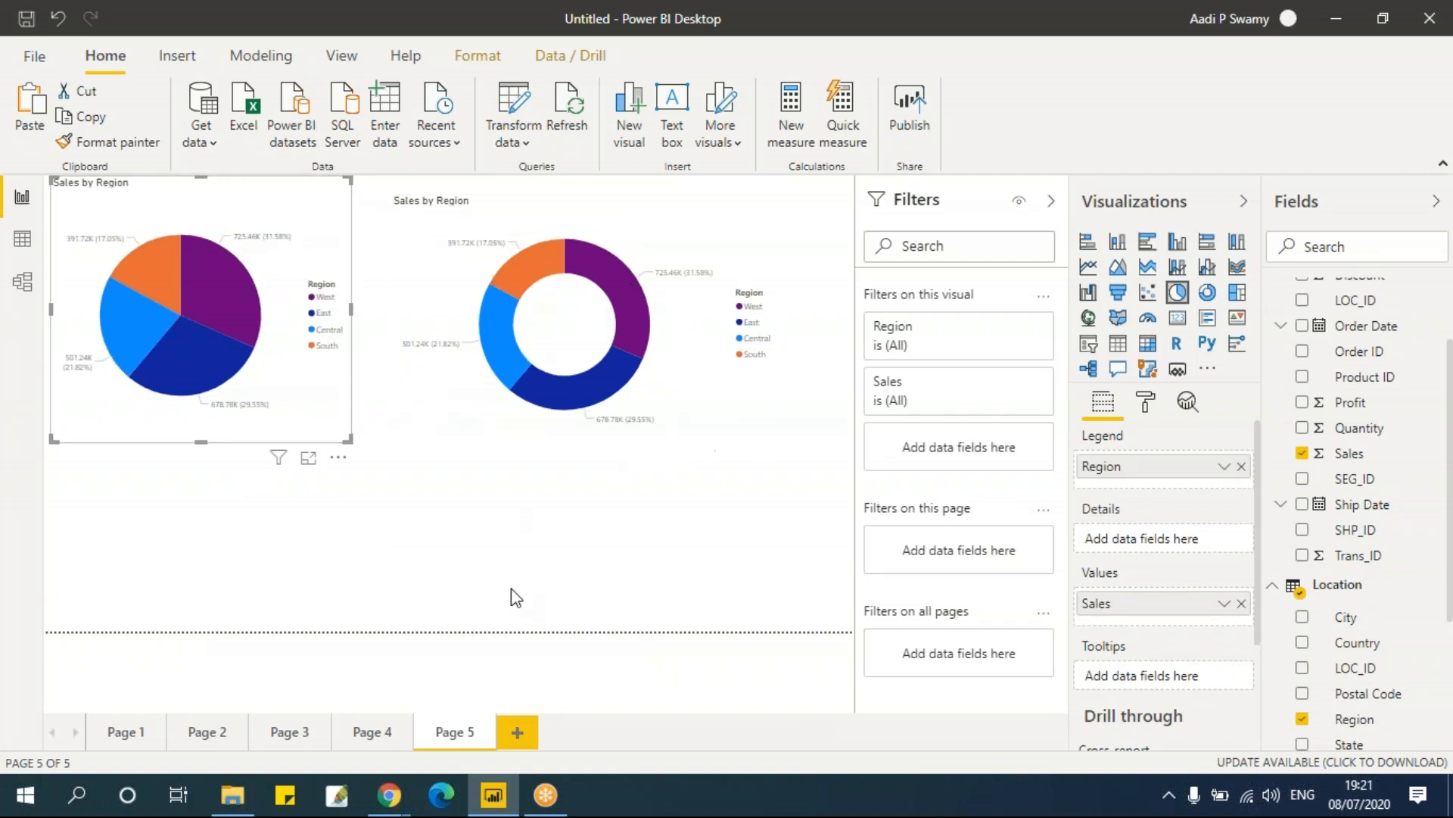
Step: Add a new report page and insert a line chart with Order Date on its axis
{"action": "left_click", "coordinate": [569, 508]}
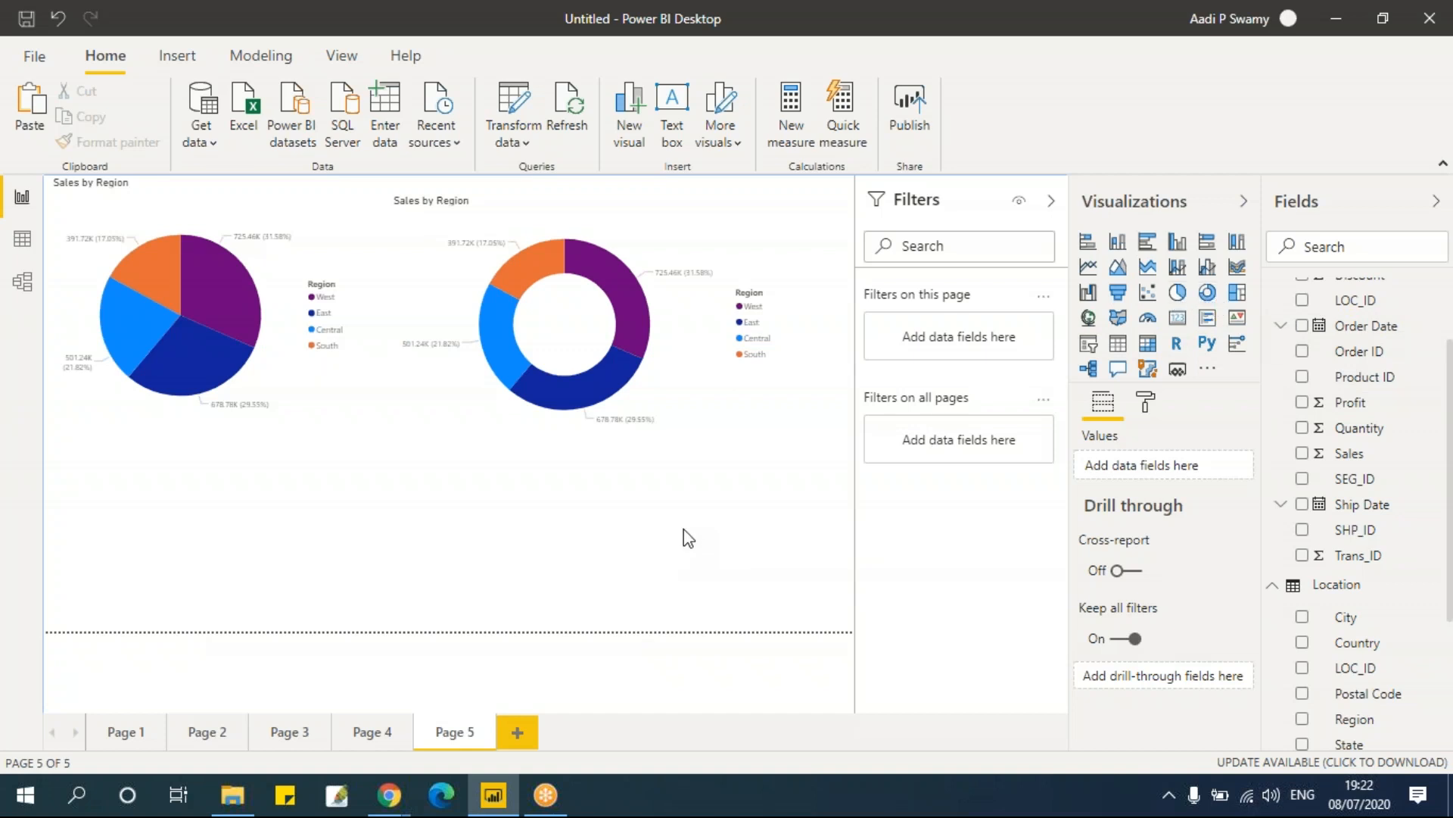
{"action": "left_click", "coordinate": [518, 732]}
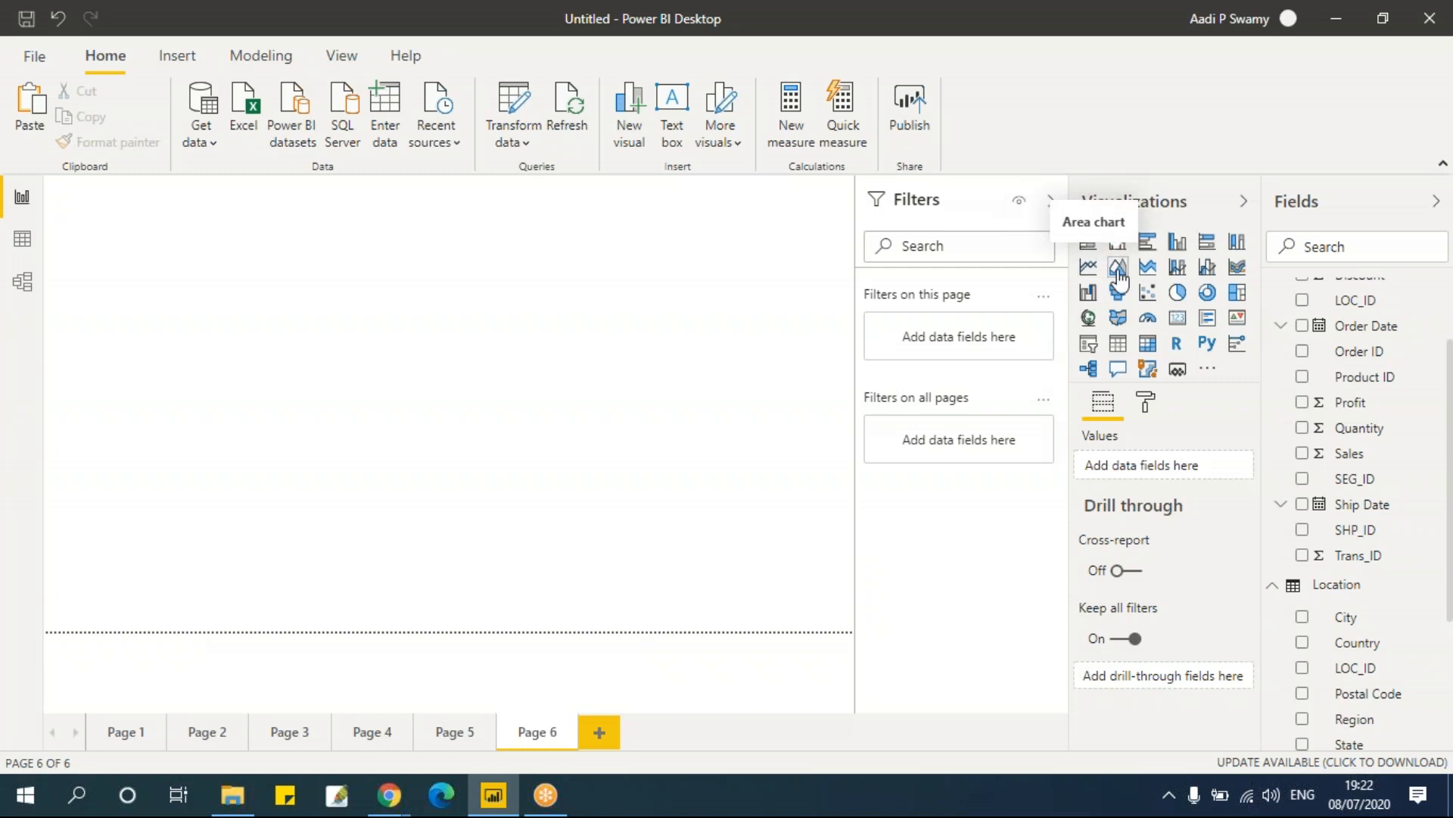
{"action": "left_click", "coordinate": [1089, 269]}
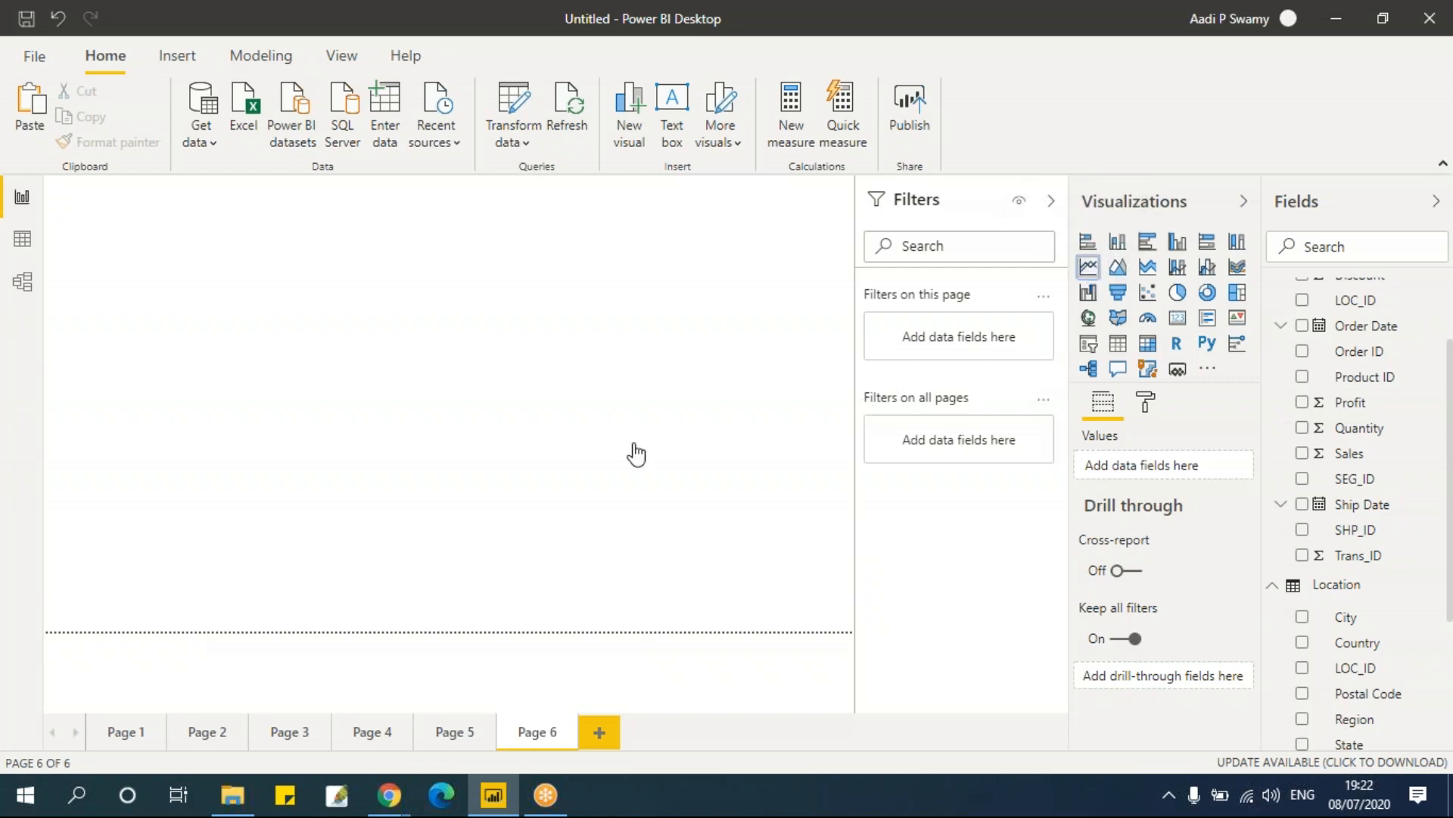
{"action": "left_click_drag", "start_coordinate": [224, 350], "coordinate": [376, 421]}
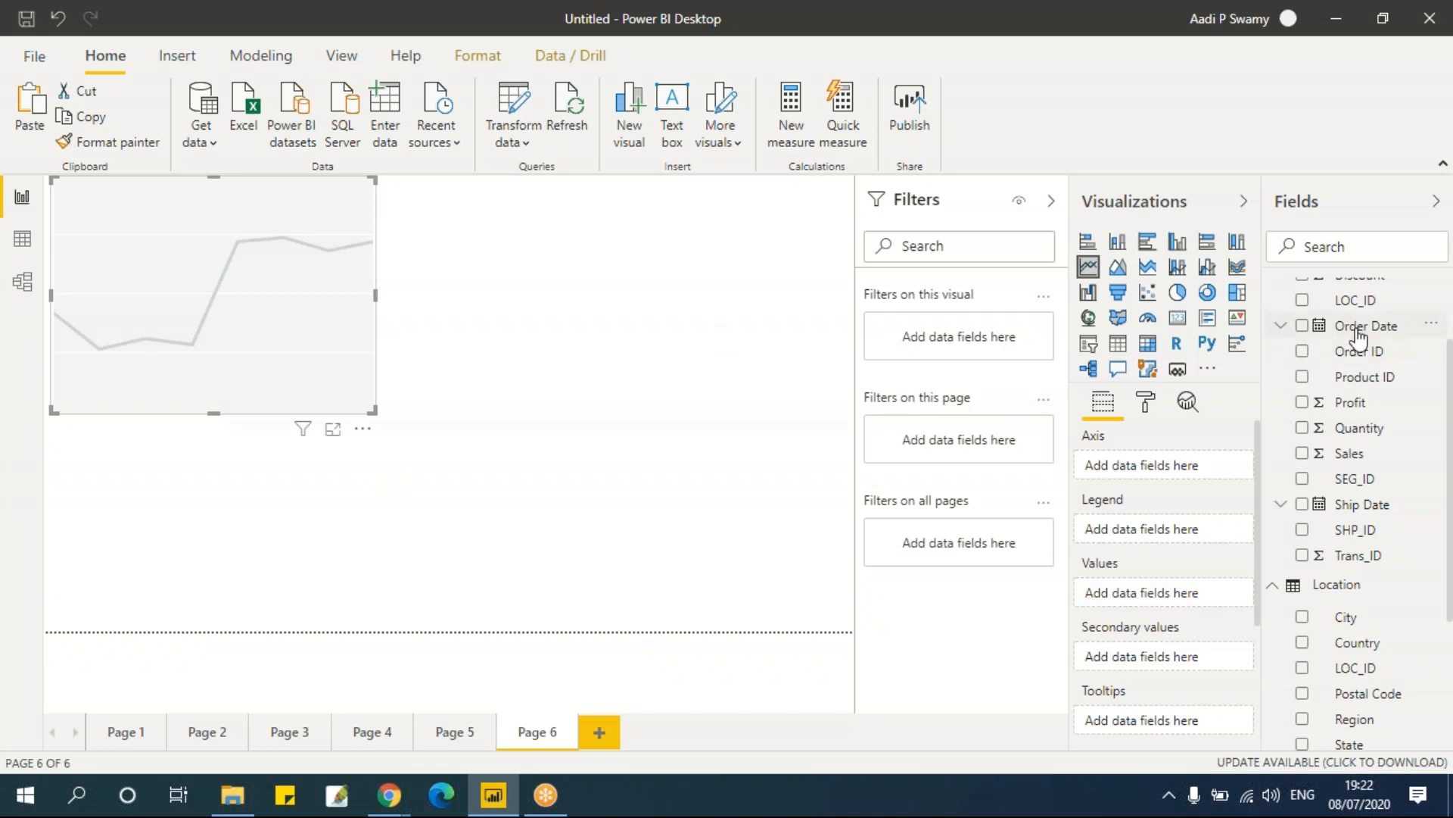
{"action": "scroll", "coordinate": [1306, 424], "scroll_direction": "up", "scroll_amount": 2}
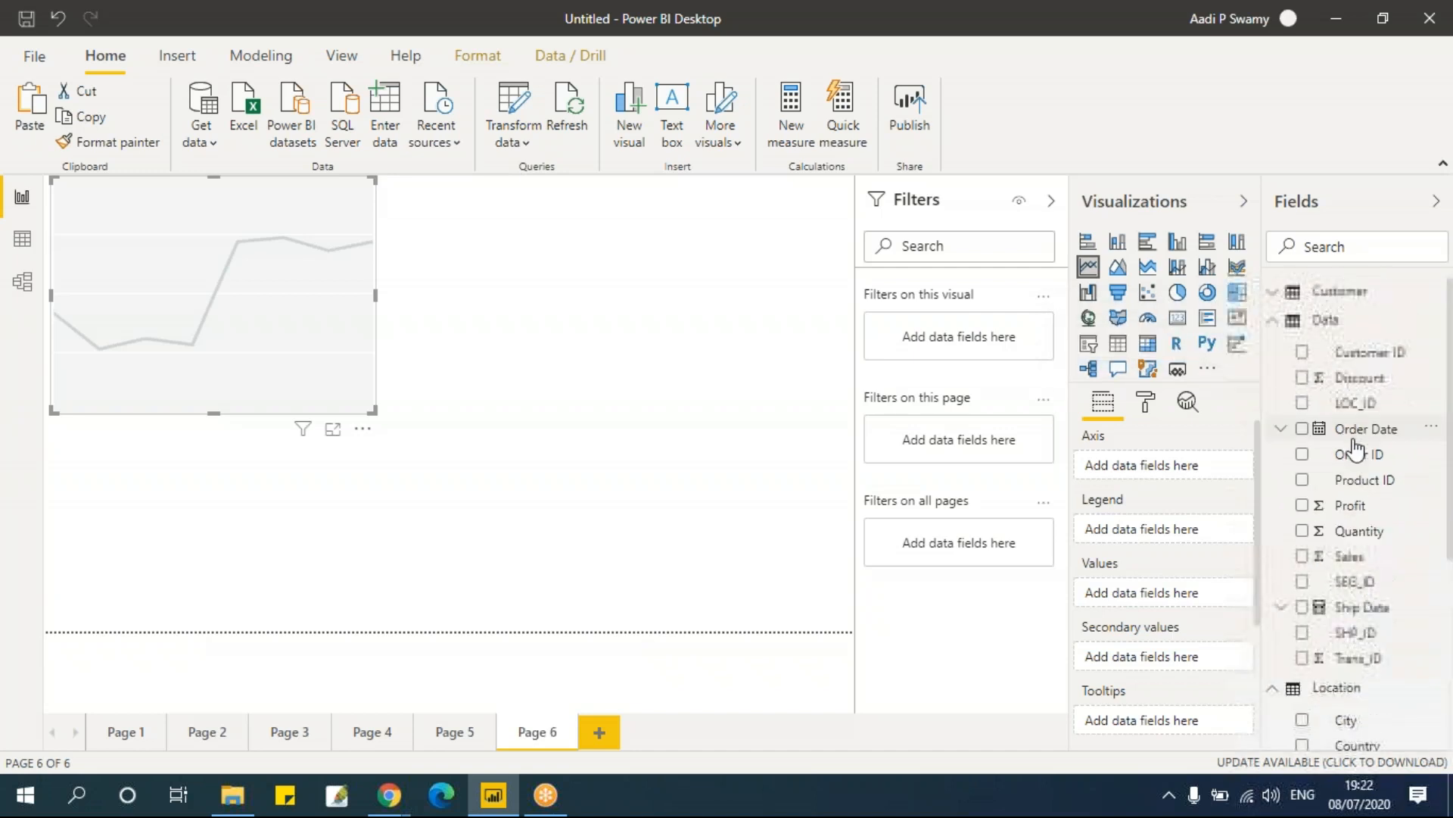
{"action": "left_click", "coordinate": [1303, 430]}
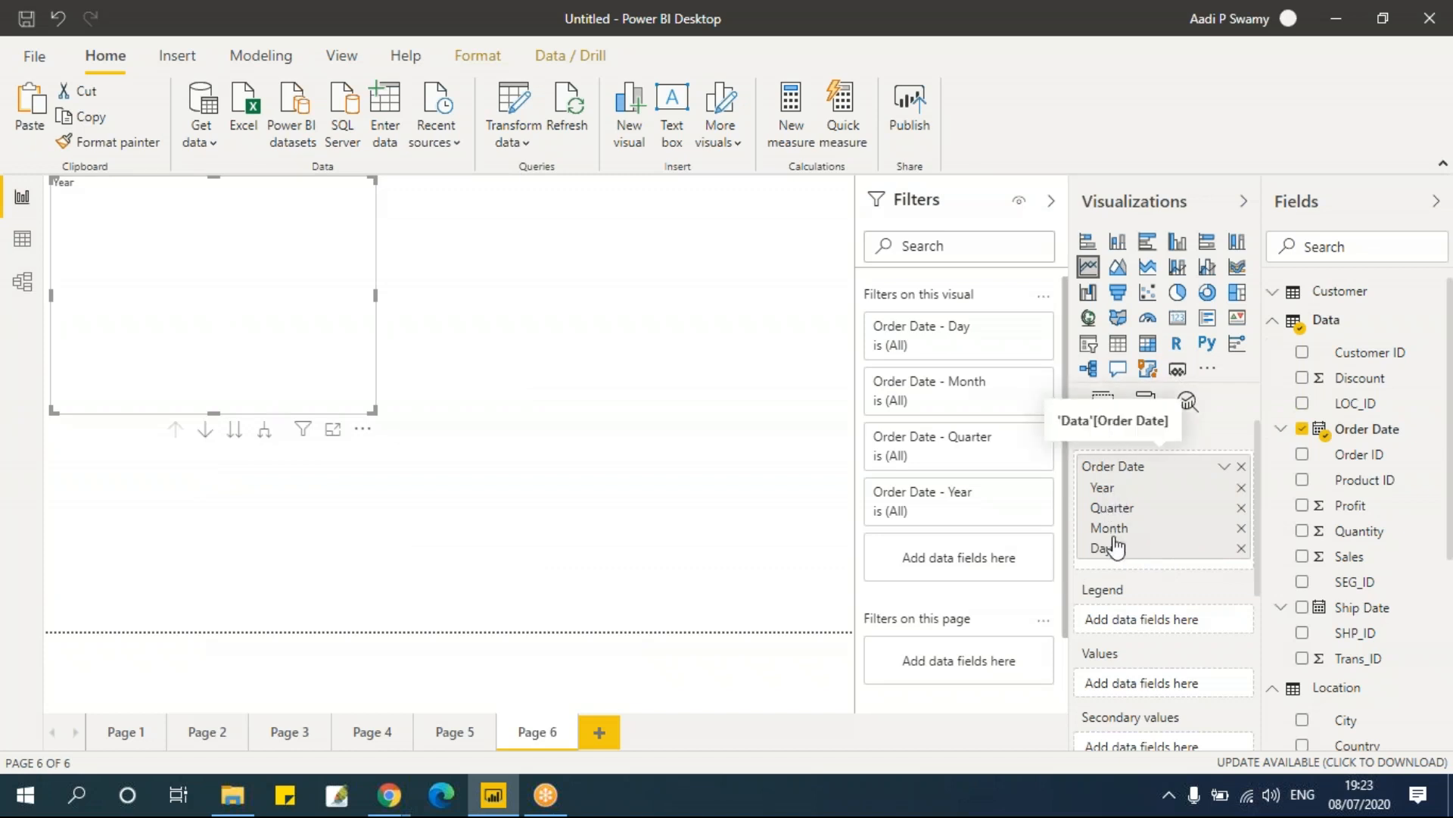
Step: Add Sales as the line chart's values and widen the chart across the page
{"action": "left_click", "coordinate": [1280, 430]}
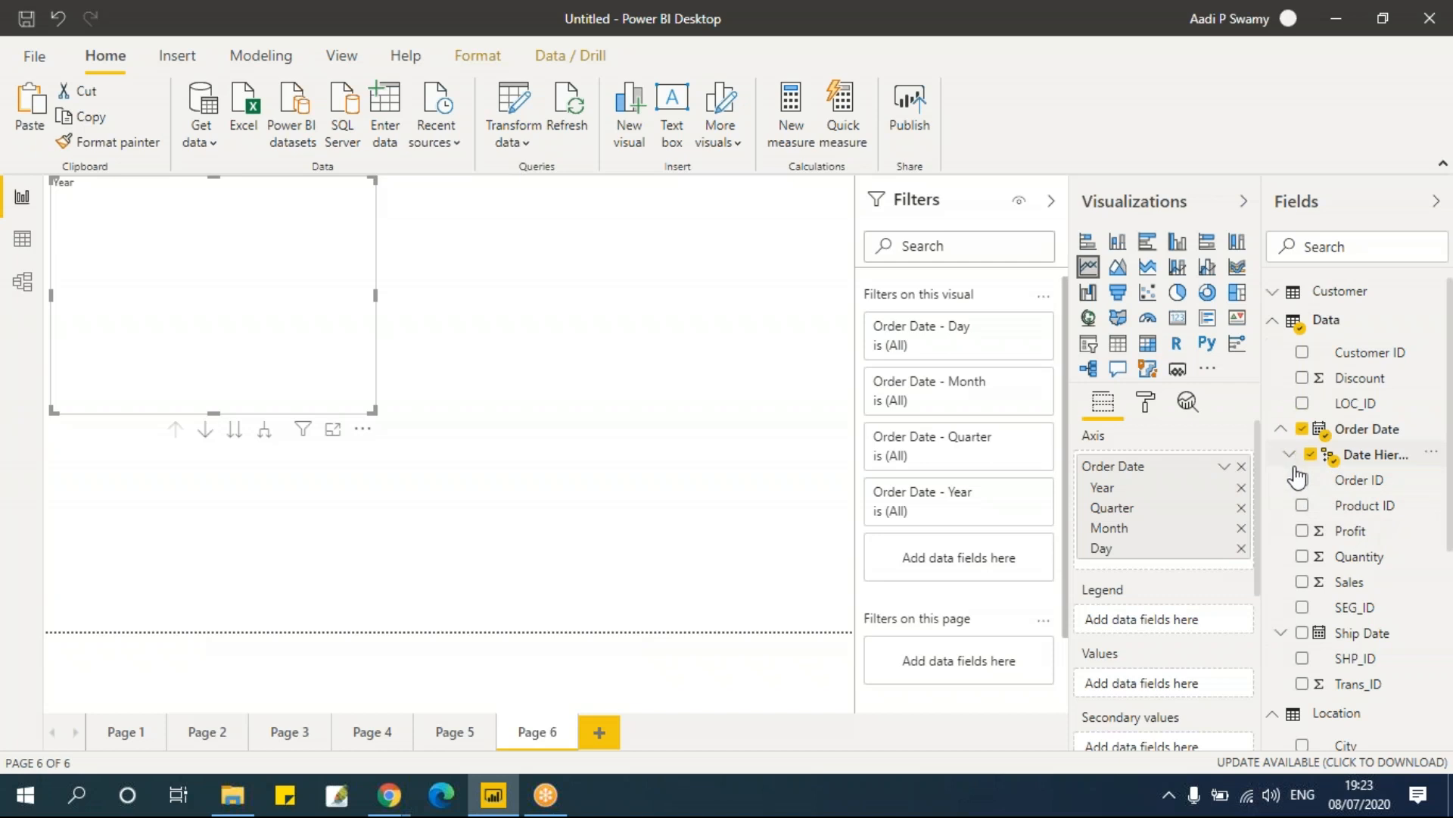
{"action": "left_click", "coordinate": [1290, 455]}
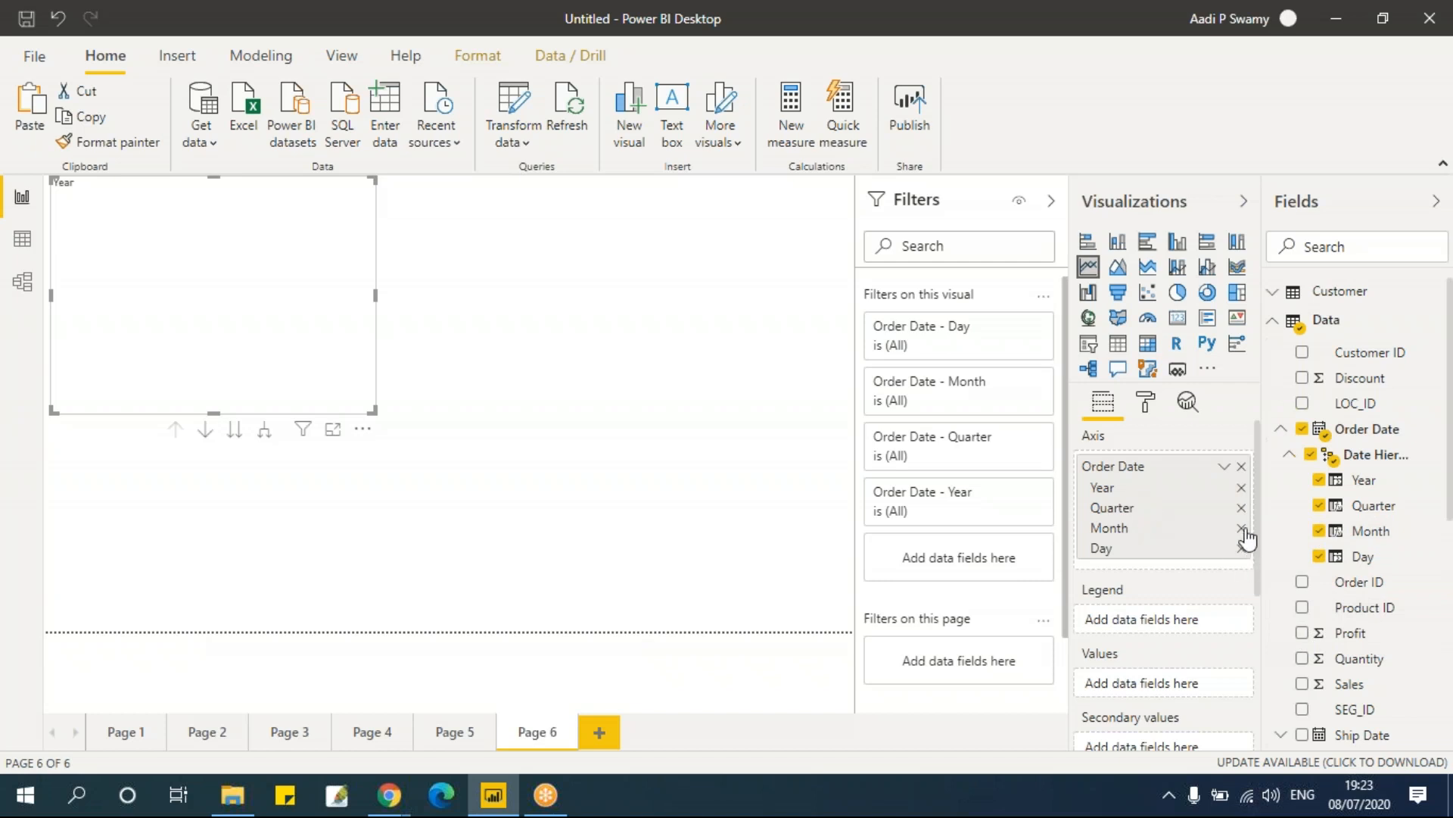
{"action": "left_click", "coordinate": [1281, 428]}
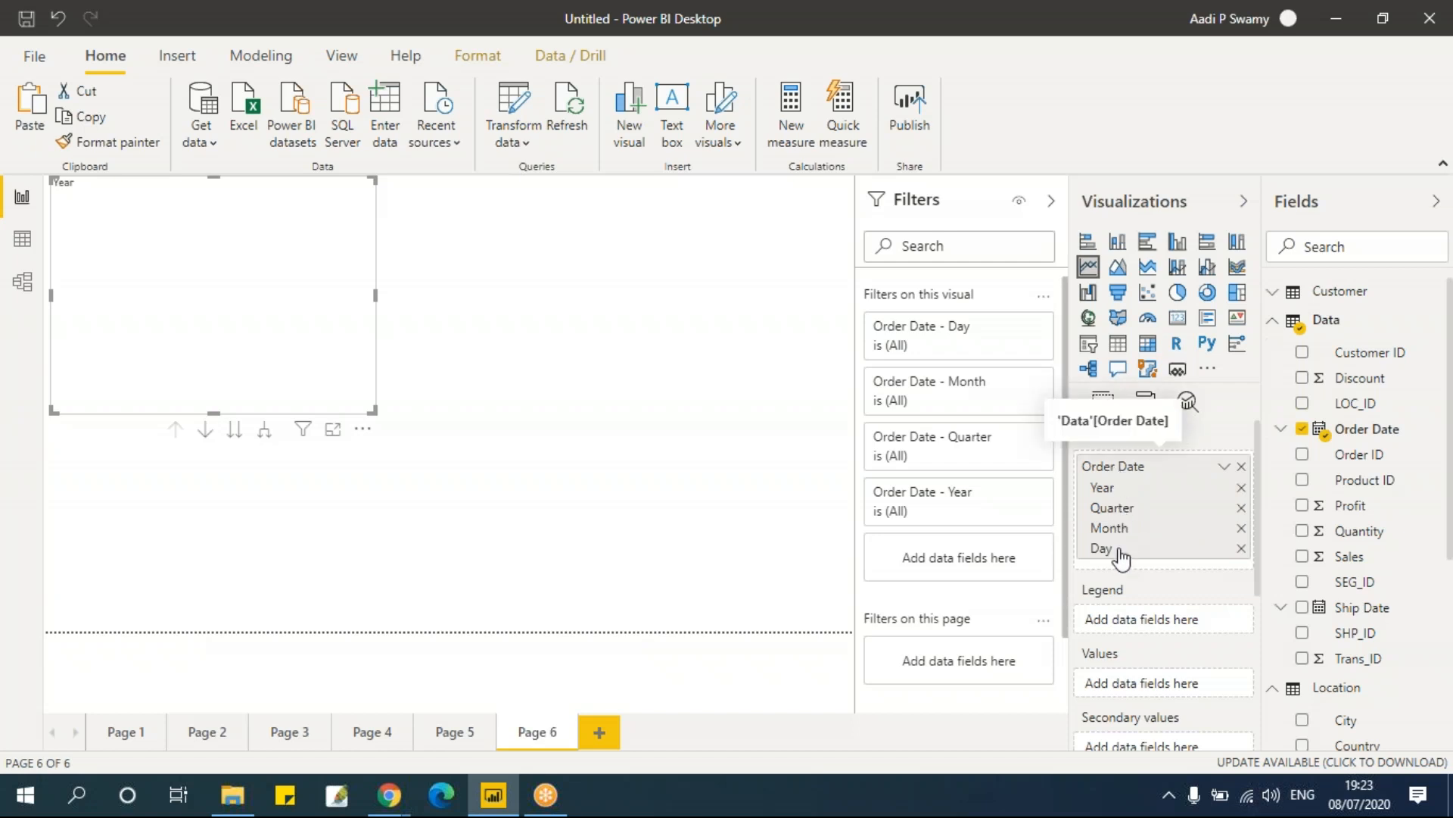
{"action": "scroll", "coordinate": [1121, 558], "scroll_direction": "down", "scroll_amount": 3}
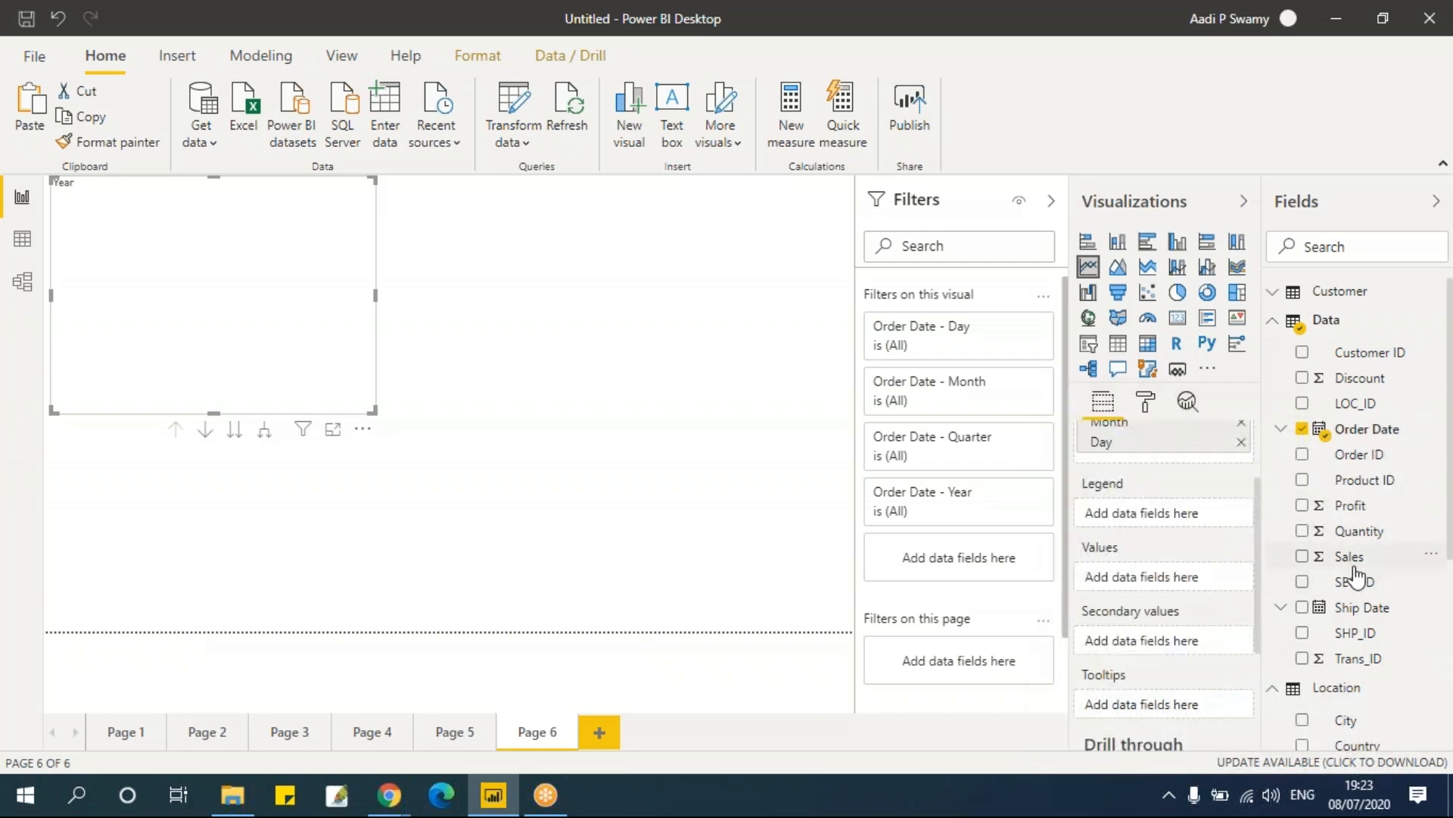
{"action": "scroll", "coordinate": [1359, 591], "scroll_direction": "down", "scroll_amount": 4}
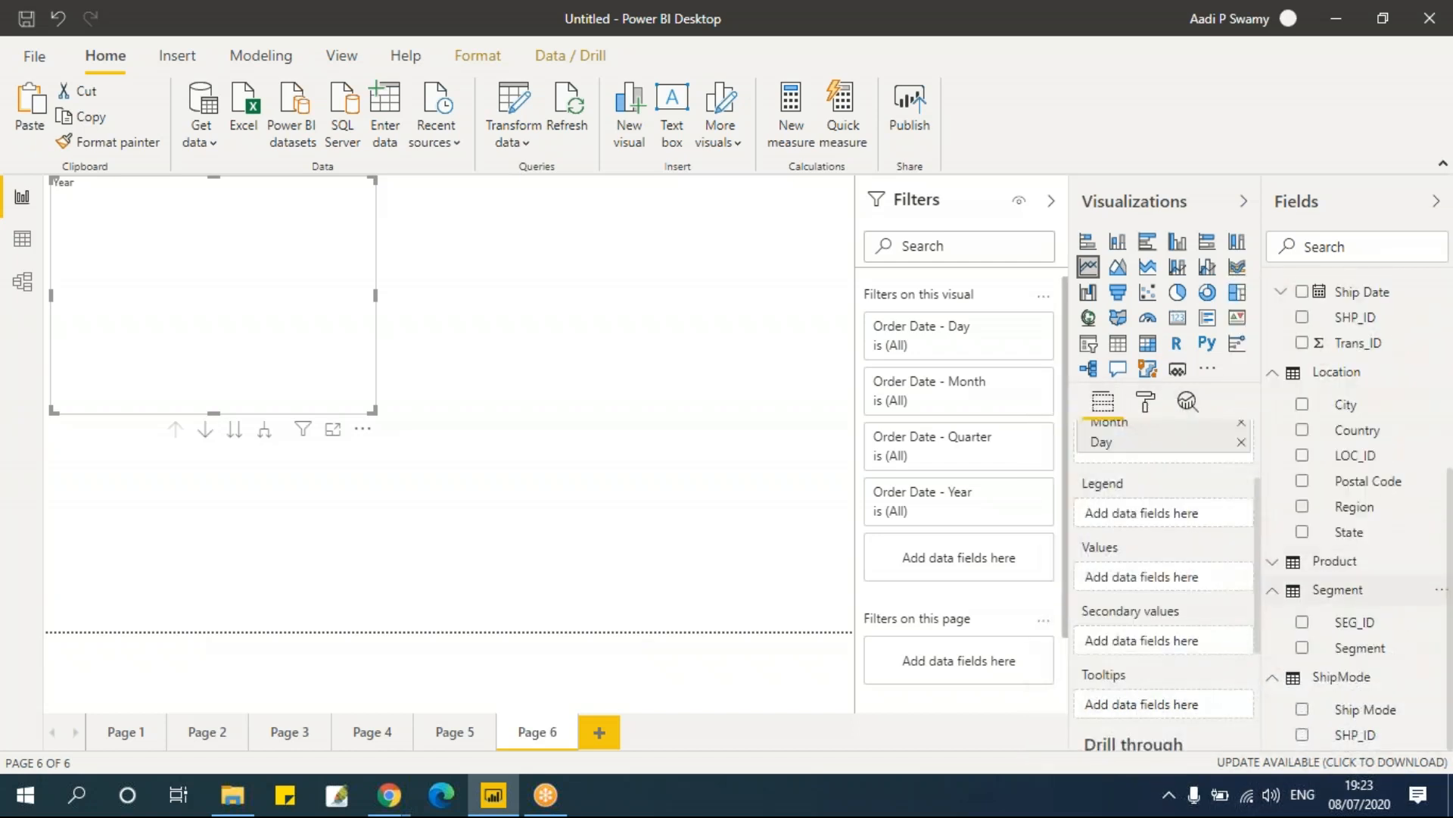
{"action": "scroll", "coordinate": [1359, 544], "scroll_direction": "up", "scroll_amount": 2}
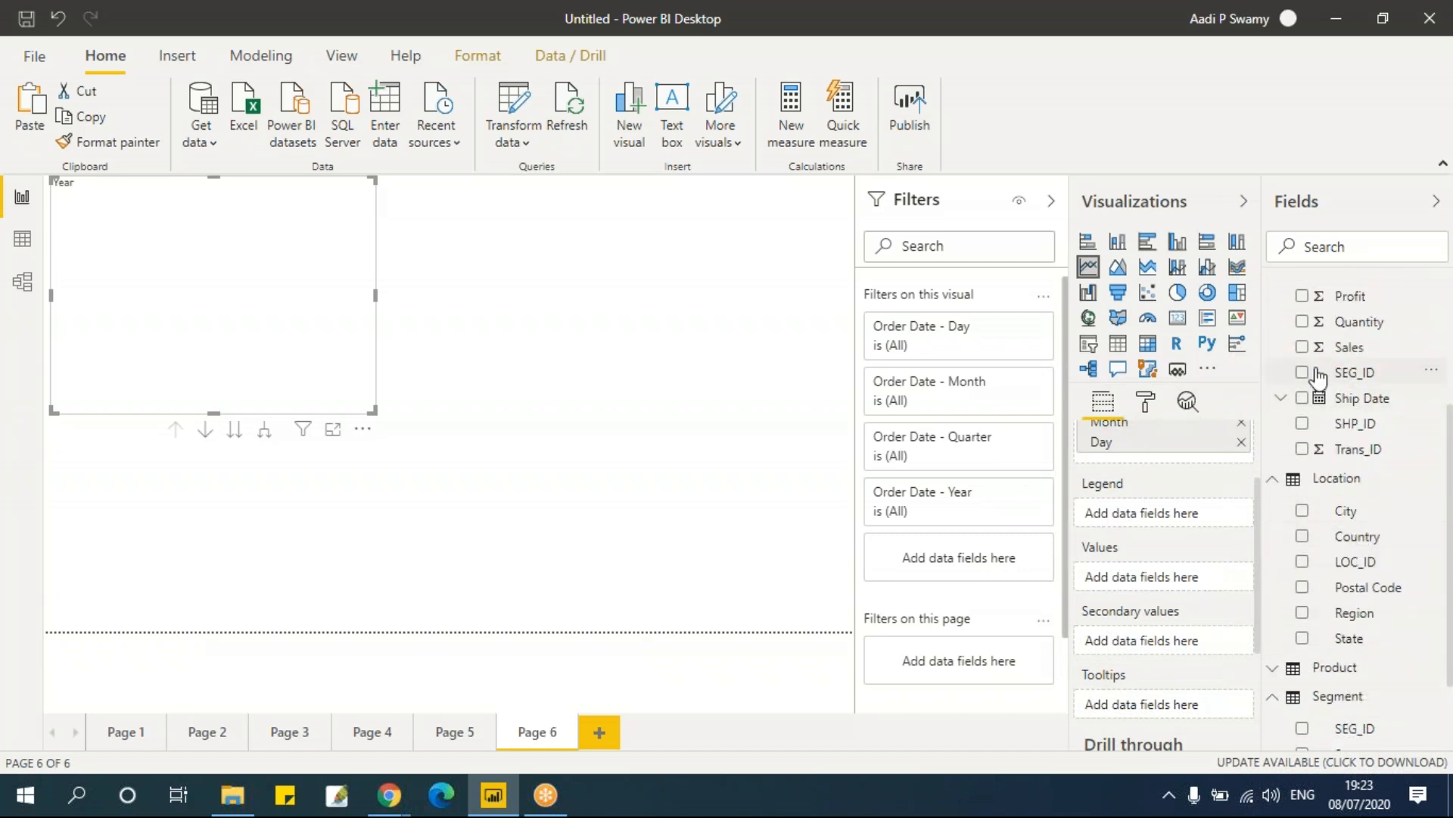
{"action": "left_click", "coordinate": [1303, 348]}
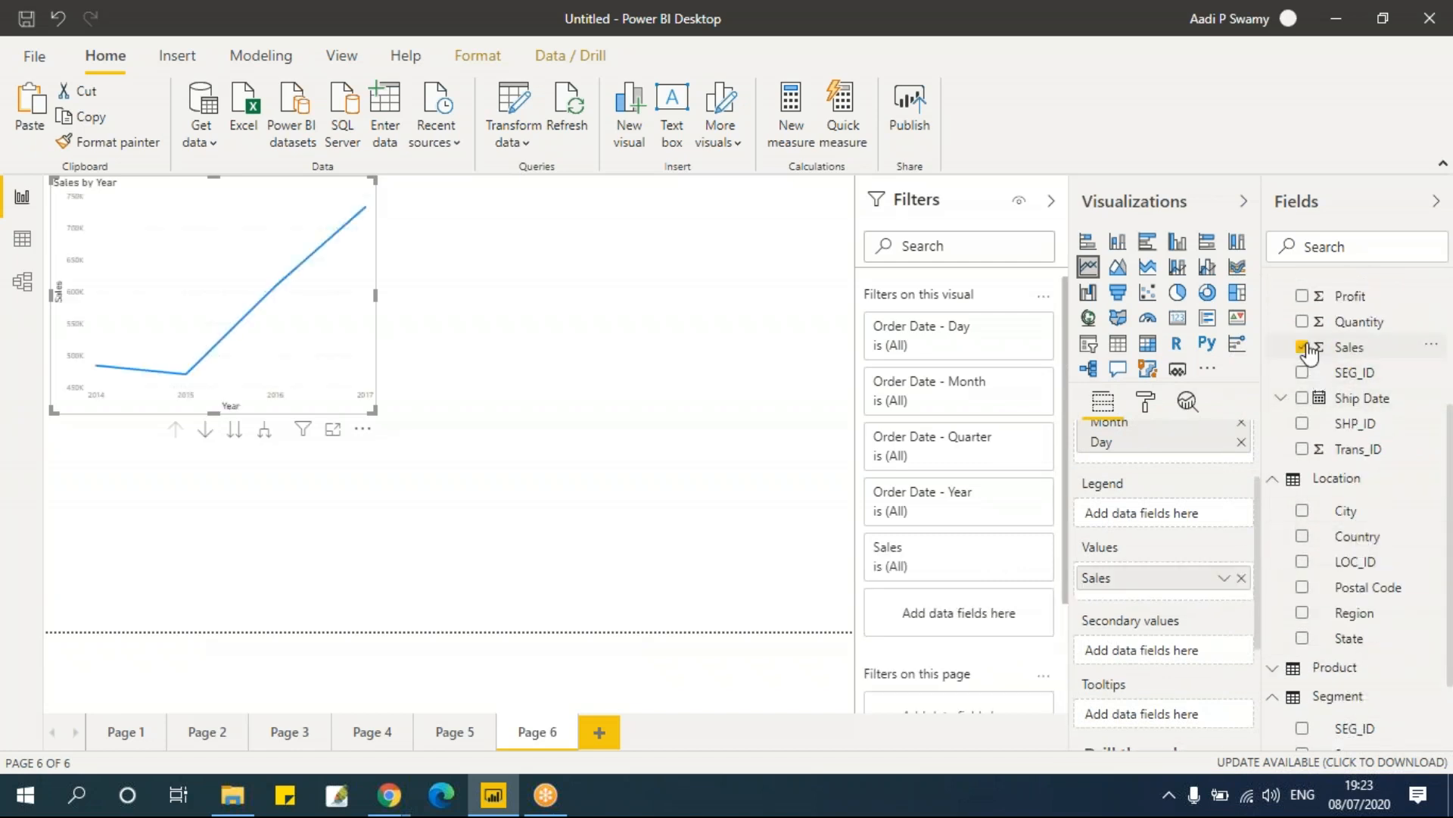
{"action": "left_click_drag", "start_coordinate": [376, 293], "coordinate": [603, 348]}
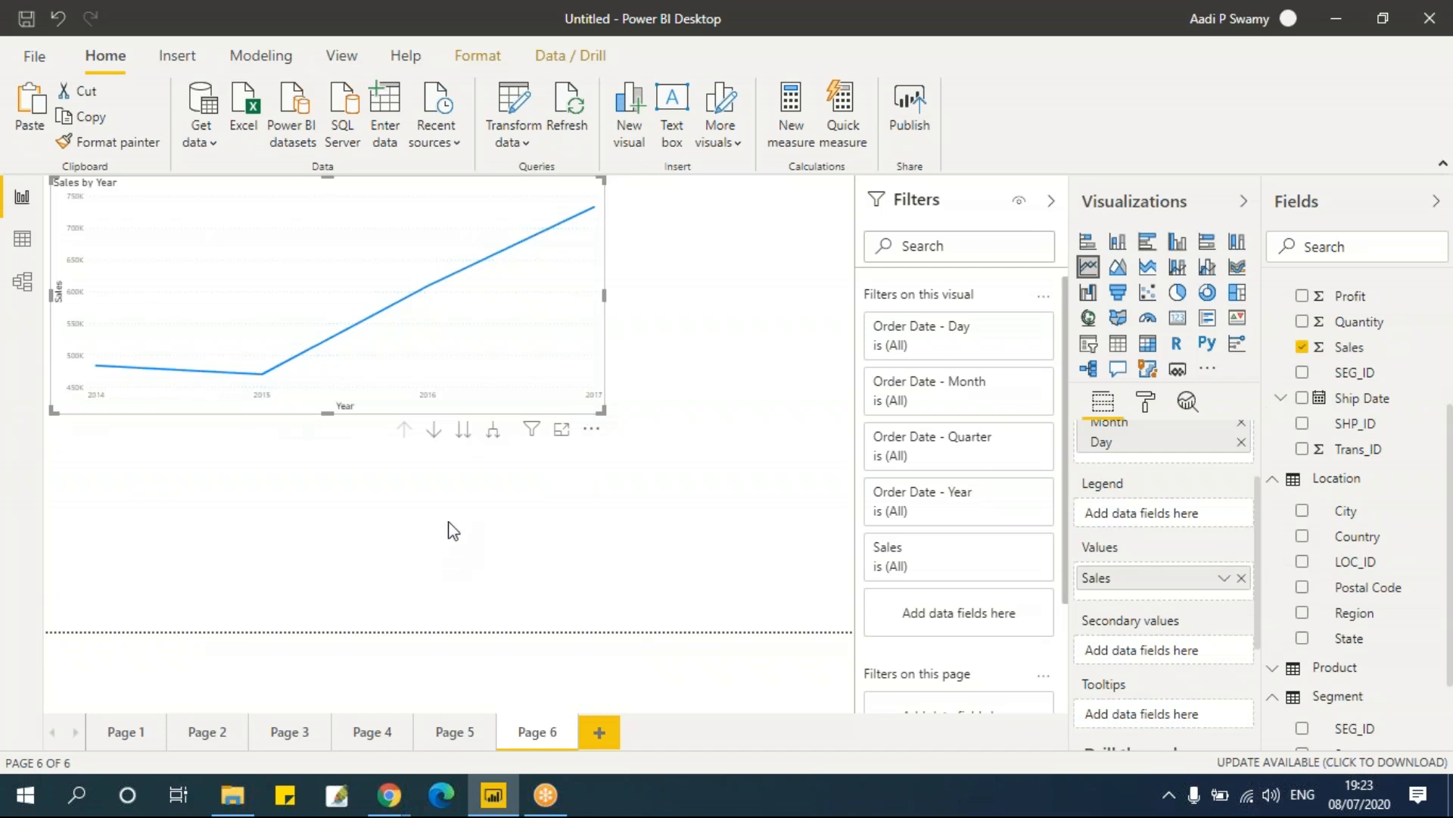
Step: Remove the Year, Quarter and Month levels and then Order Date from the line chart's axis
{"action": "scroll", "coordinate": [1110, 541], "scroll_direction": "up", "scroll_amount": 3}
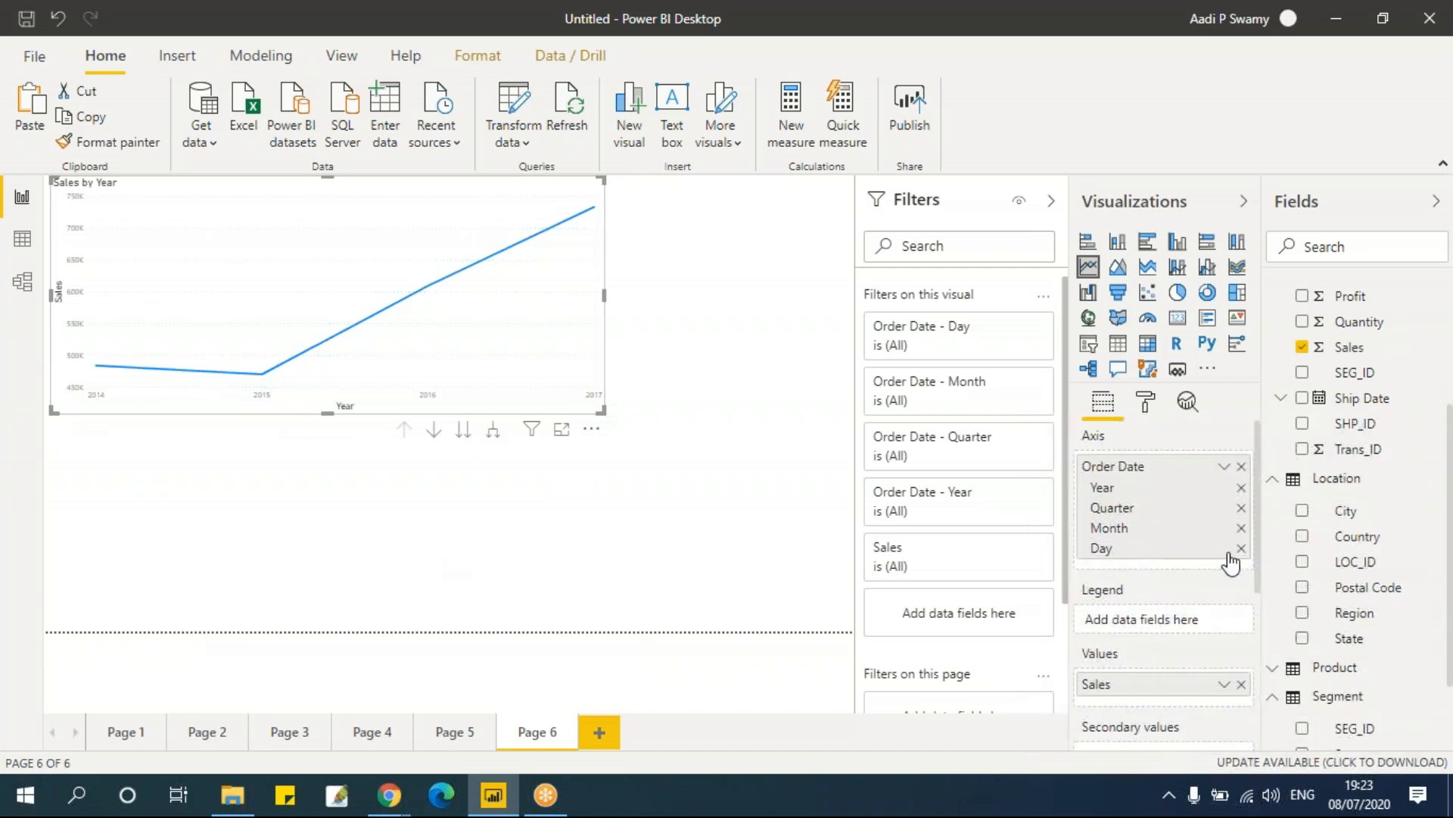
{"action": "left_click", "coordinate": [1242, 487]}
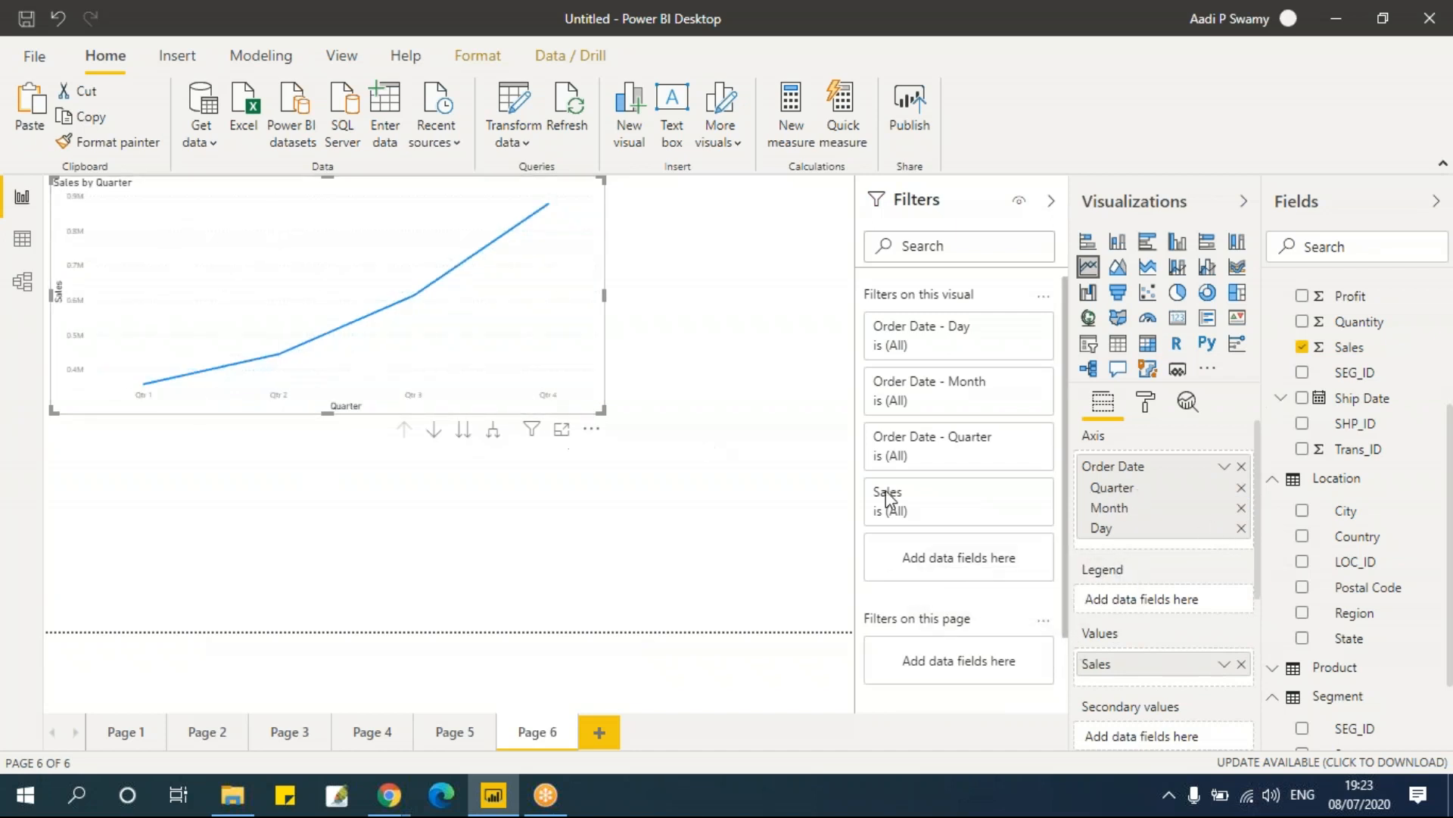
{"action": "left_click", "coordinate": [1241, 489]}
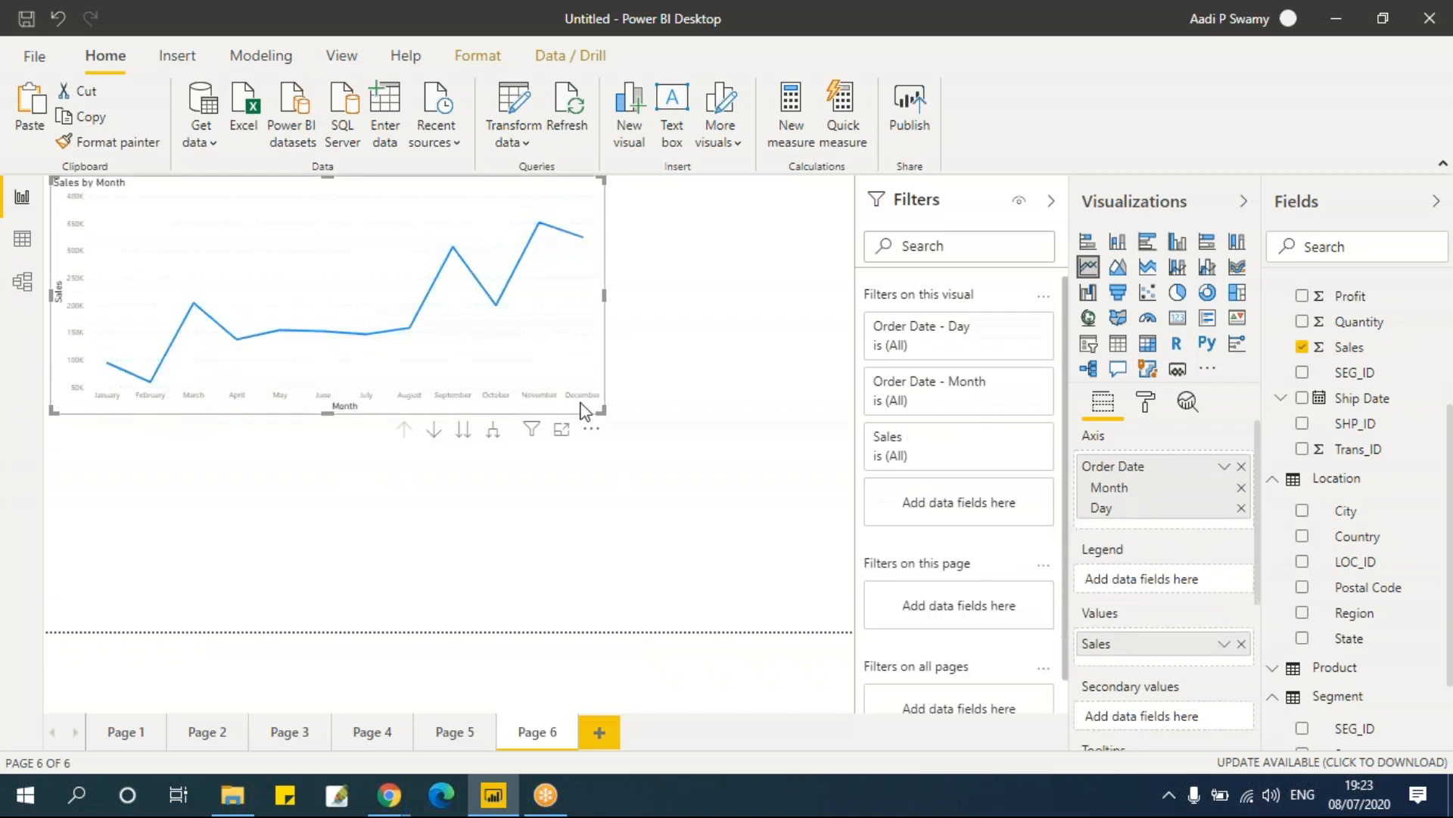
{"action": "left_click", "coordinate": [1241, 488]}
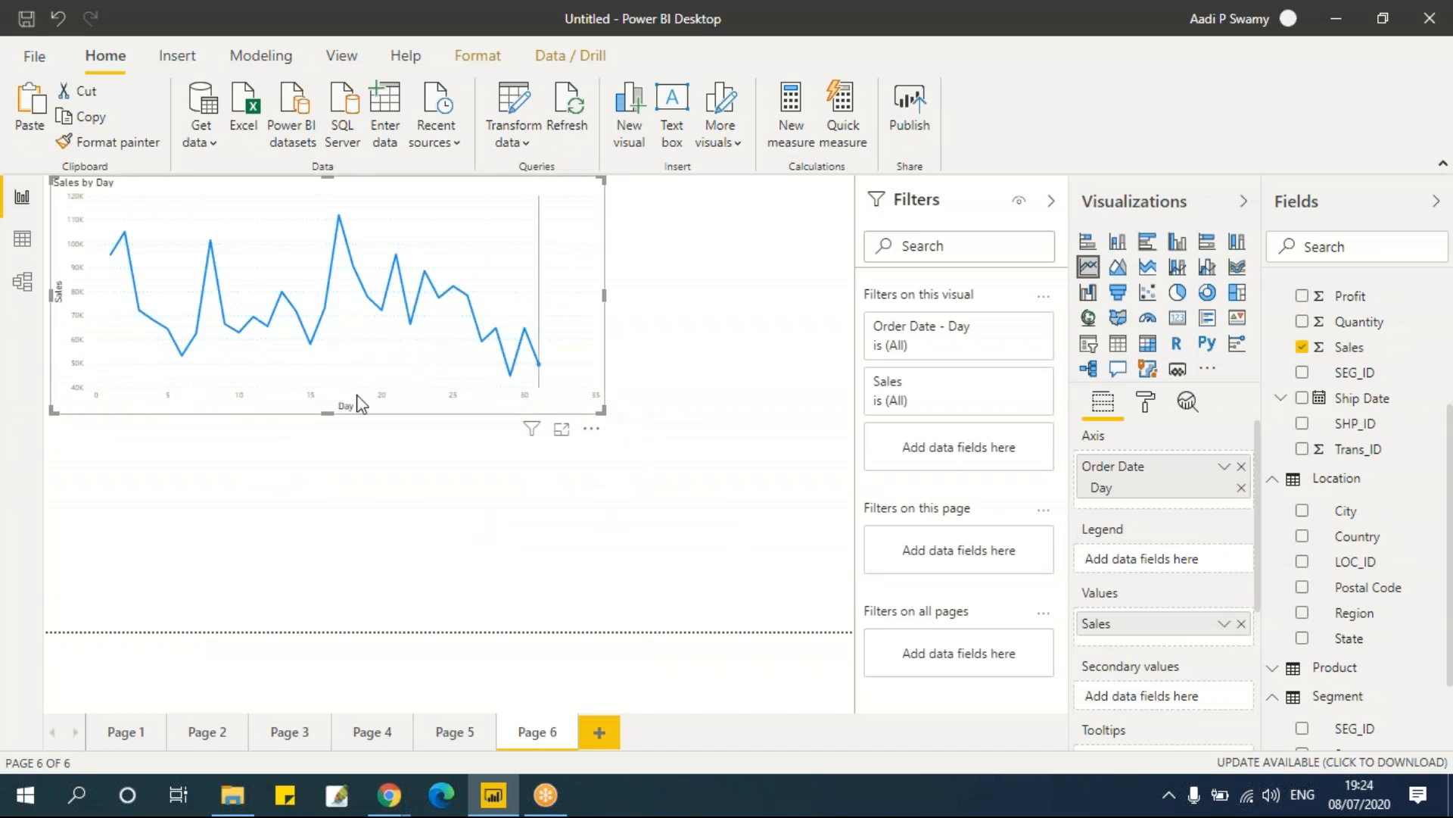
{"action": "left_click", "coordinate": [1241, 467]}
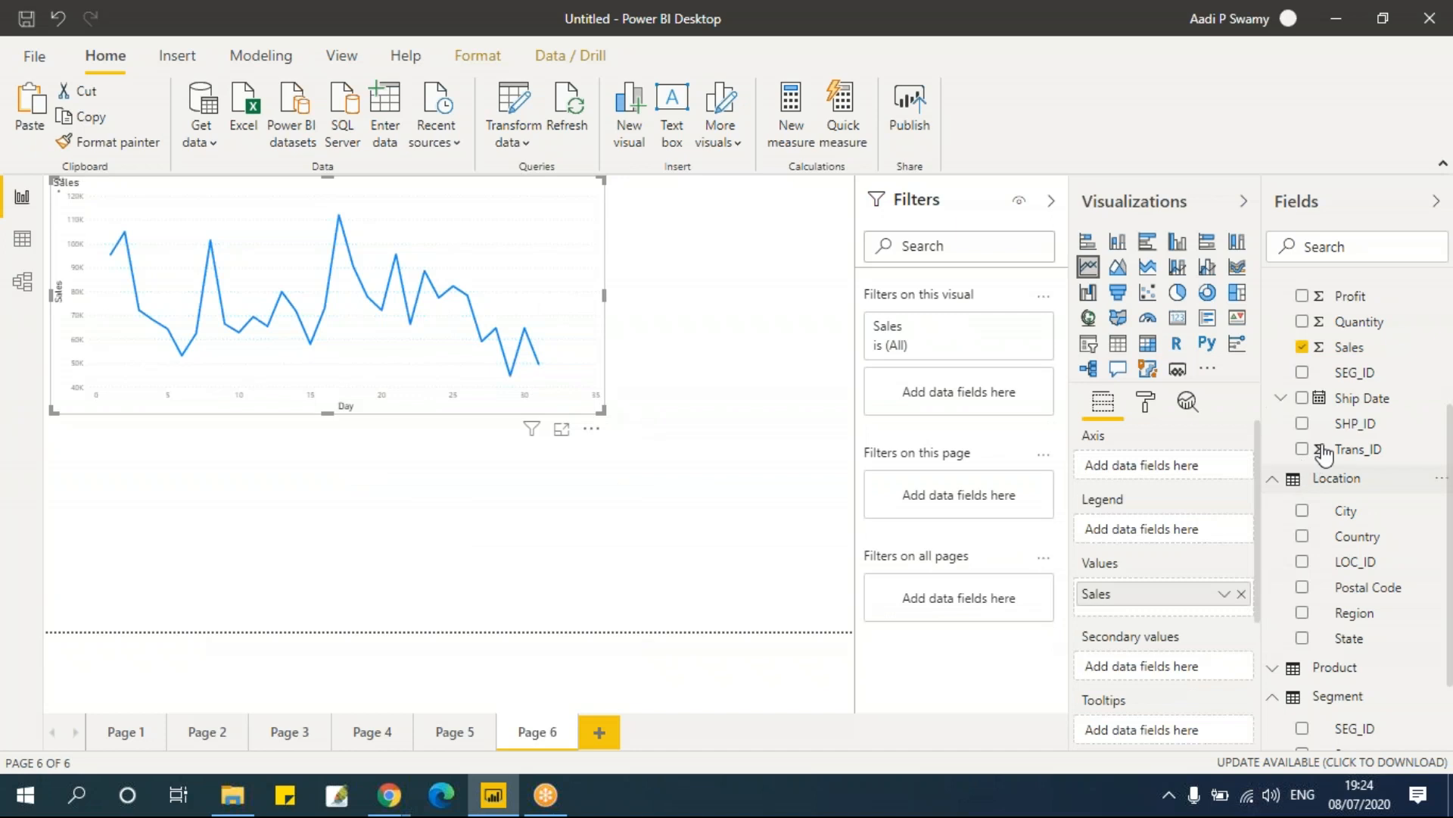
Step: Re-add Order Date to the axis, remove its Day and Quarter levels, then restore the full Order Date hierarchy
{"action": "scroll", "coordinate": [1384, 433], "scroll_direction": "up", "scroll_amount": 3}
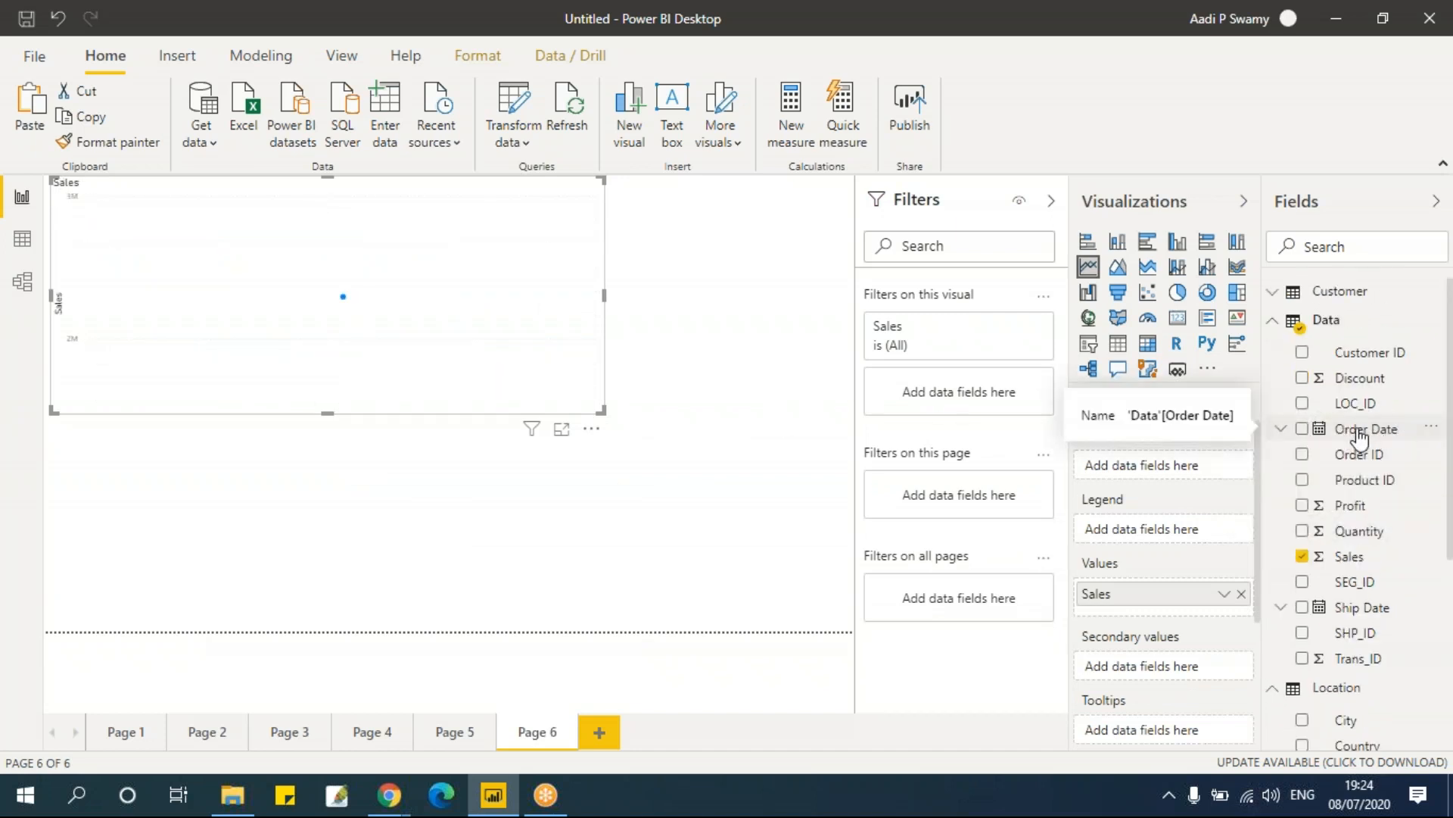
{"action": "left_click", "coordinate": [1303, 429]}
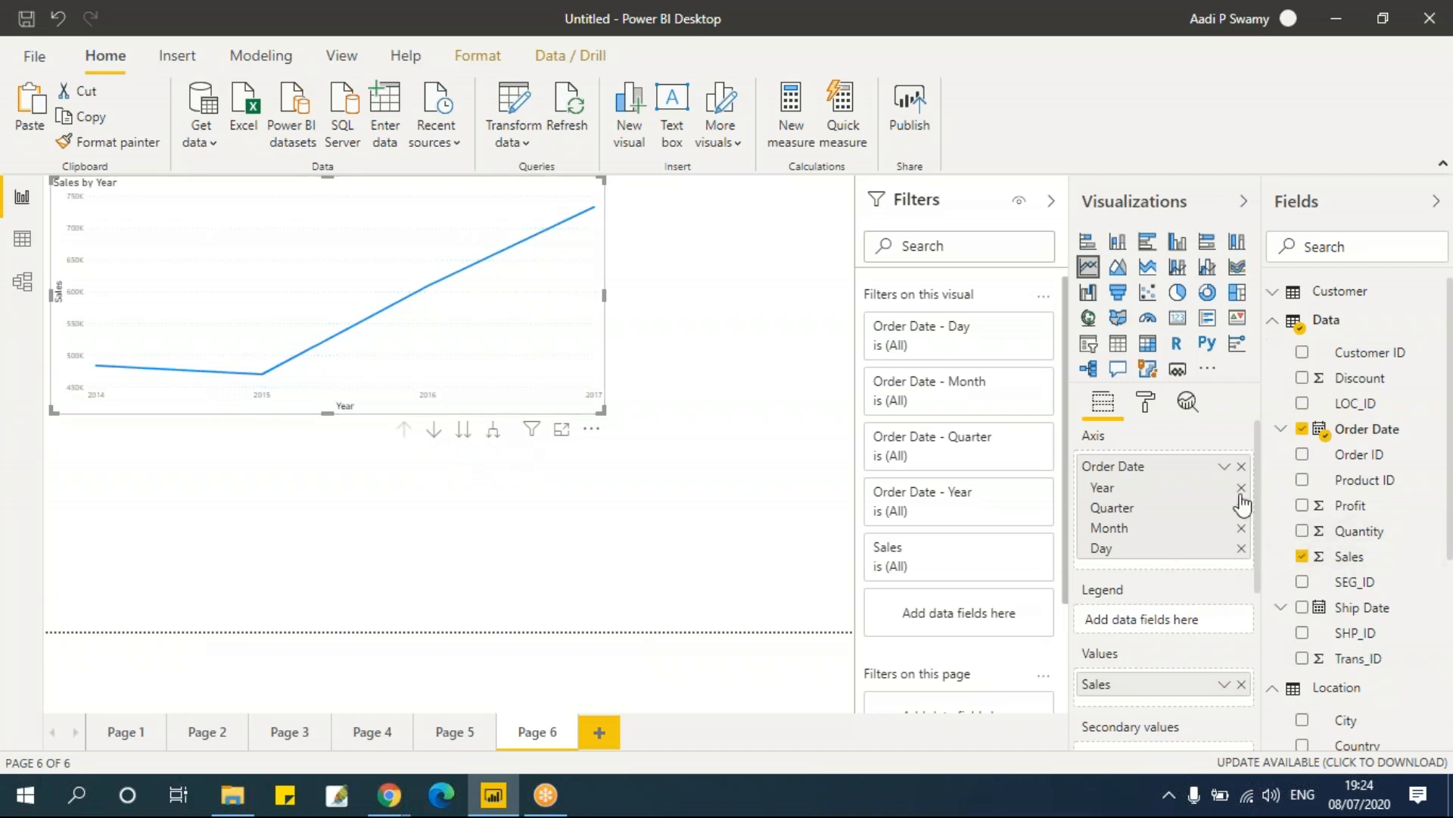
{"action": "left_click", "coordinate": [1241, 548]}
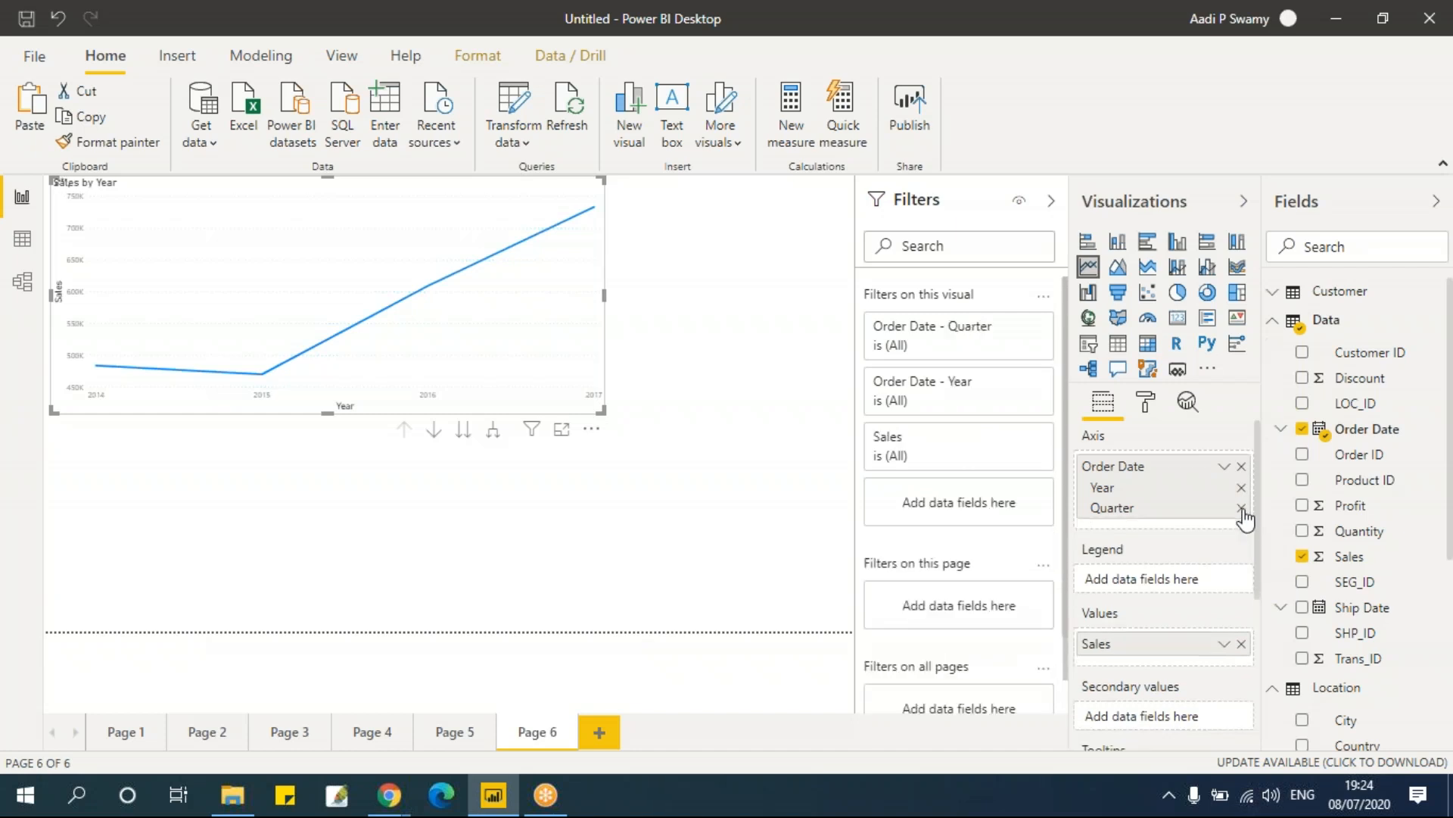
{"action": "left_click", "coordinate": [1242, 507]}
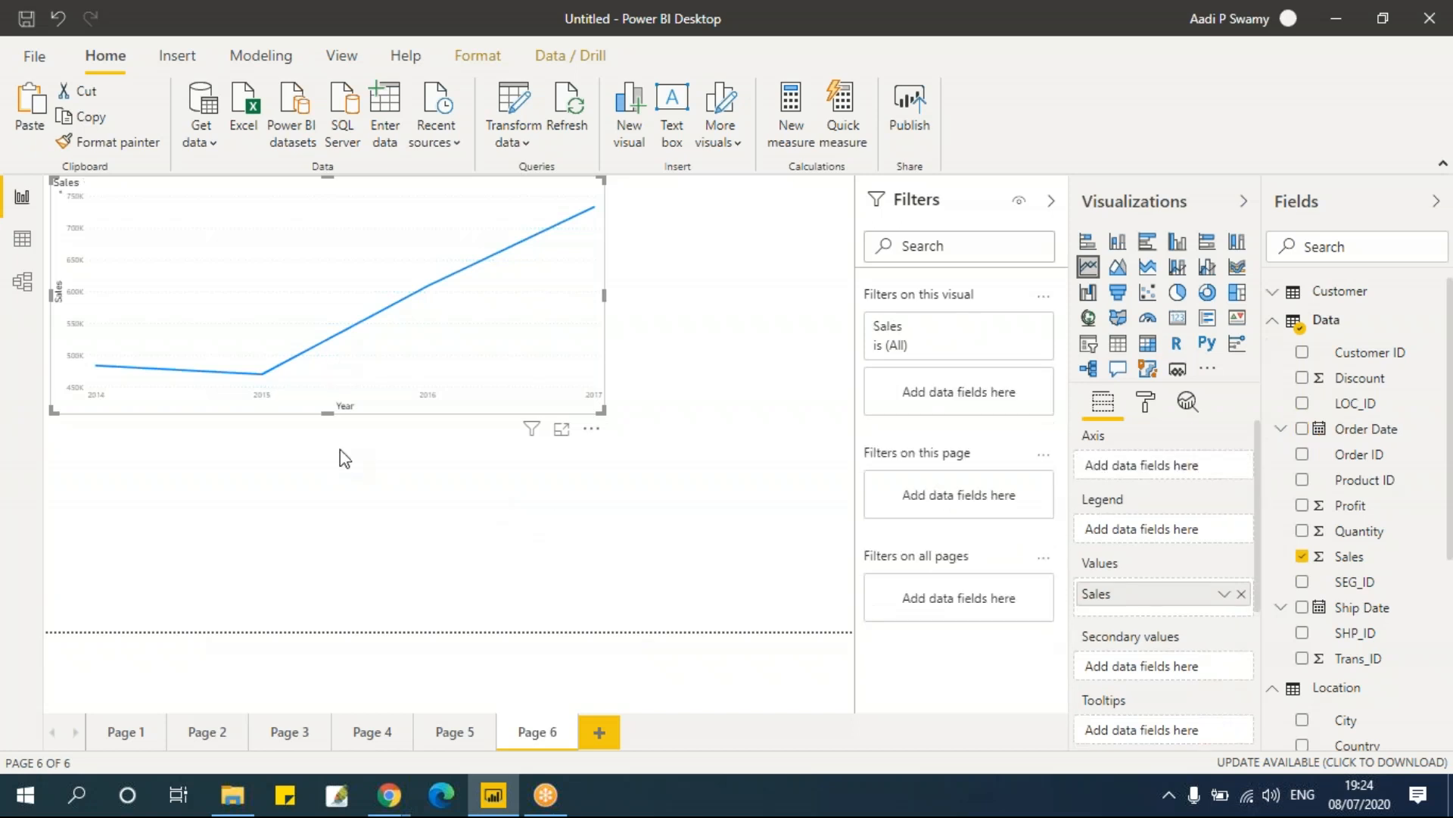
{"action": "left_click", "coordinate": [1302, 428]}
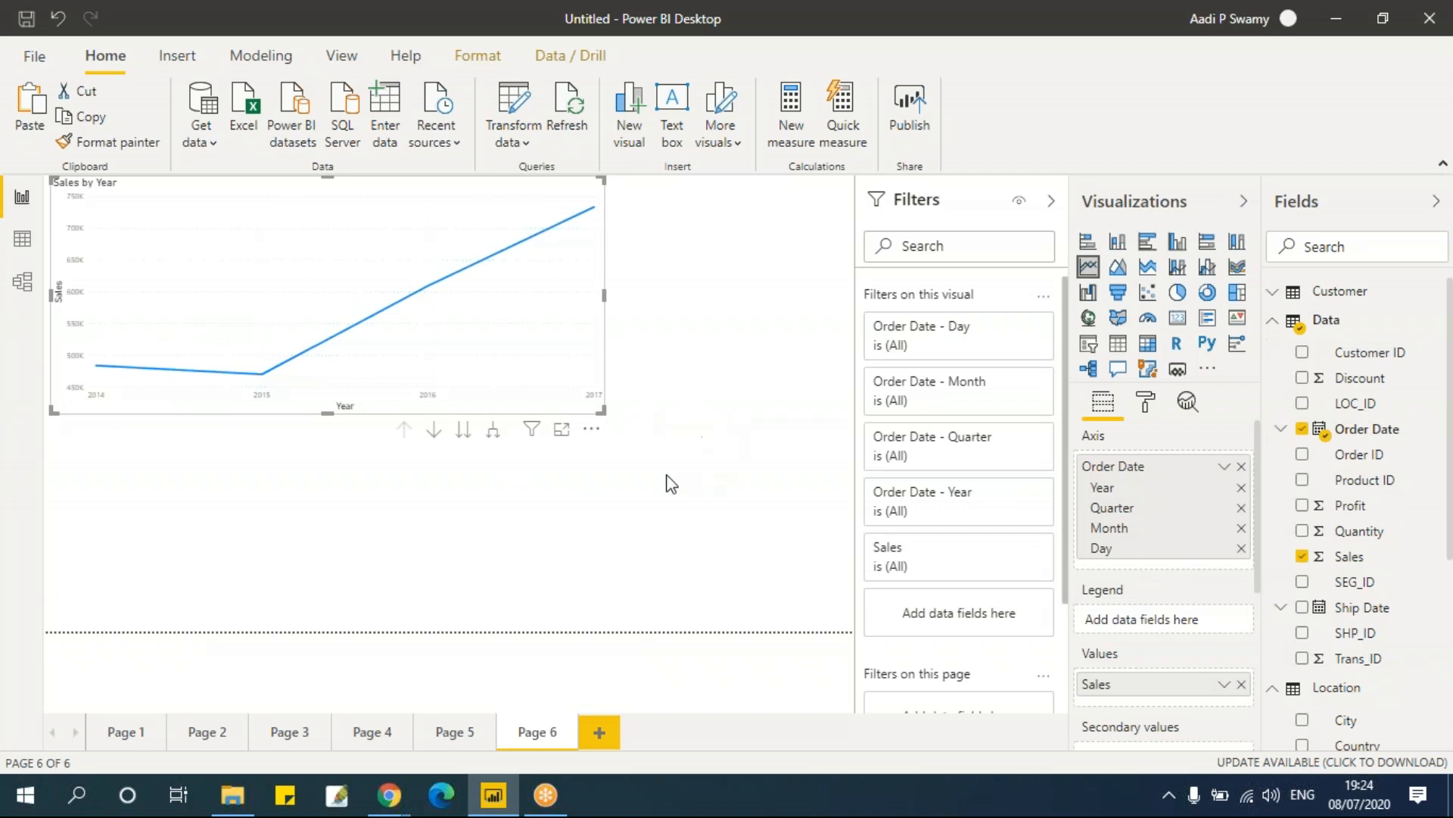
Step: Drill the line chart down through Quarter, Month and Day, back up to Year, then expand all down to Year and Quarter
{"action": "left_click", "coordinate": [464, 431]}
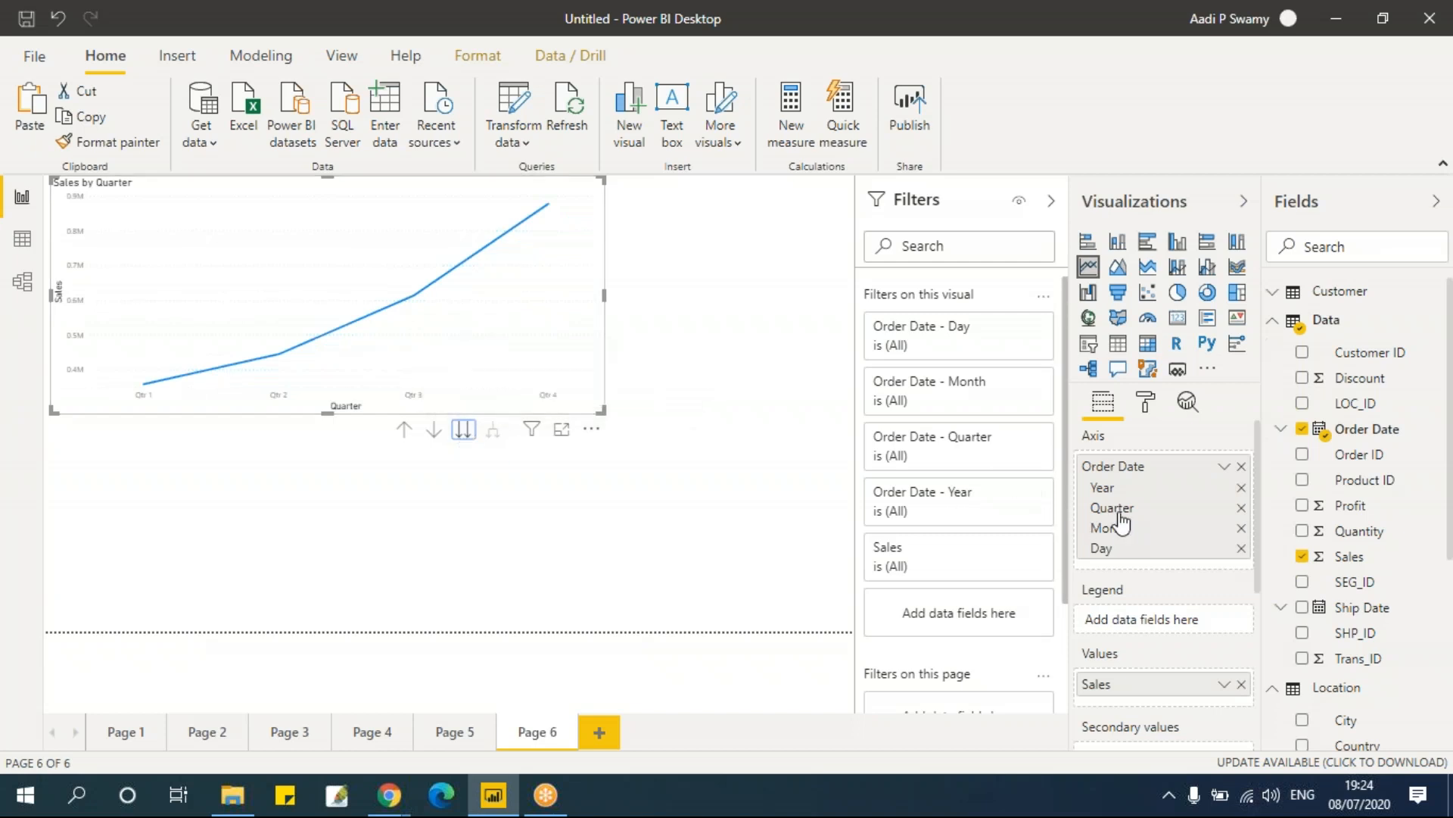
{"action": "left_click", "coordinate": [465, 432]}
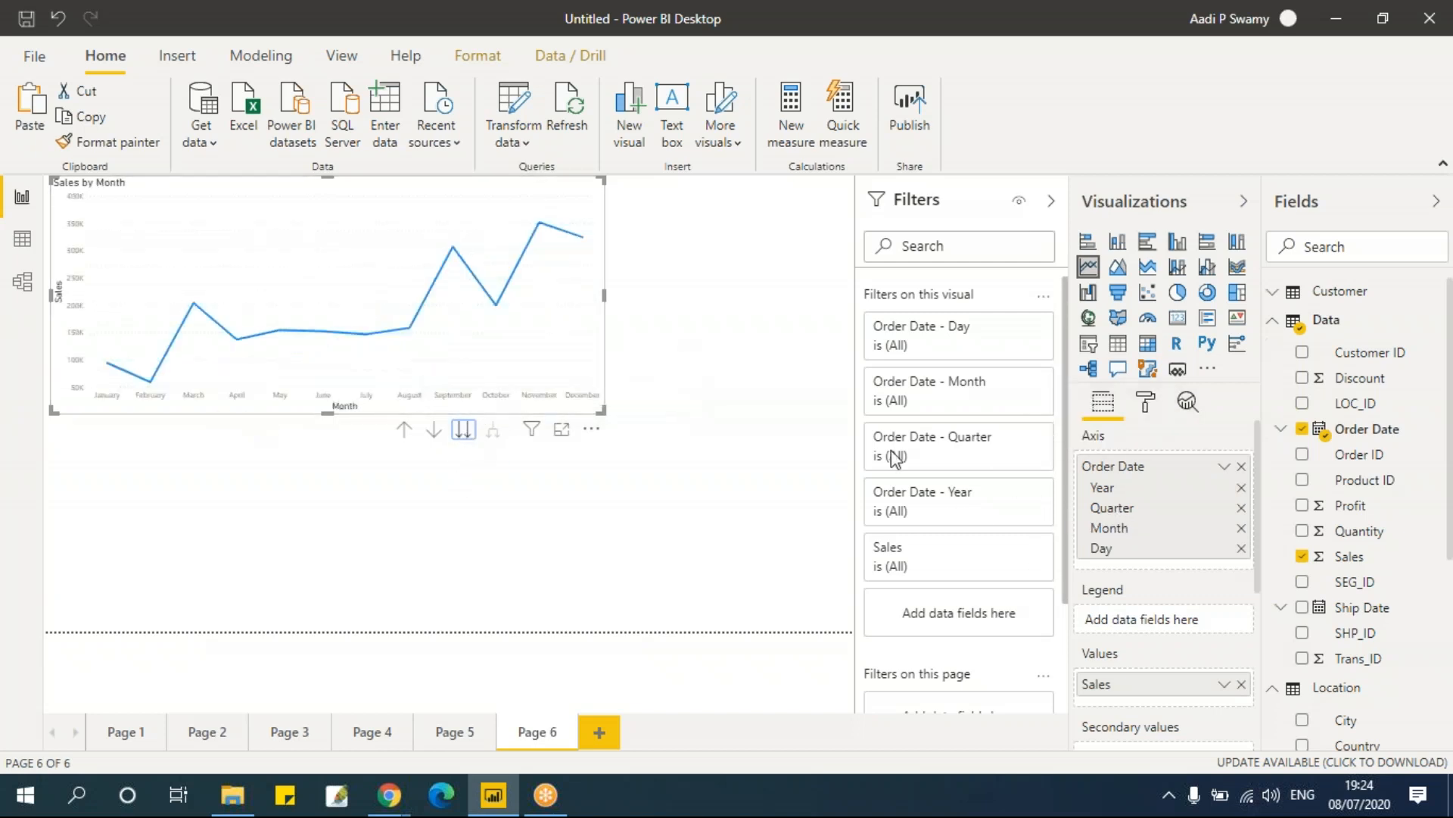
{"action": "left_click", "coordinate": [464, 431]}
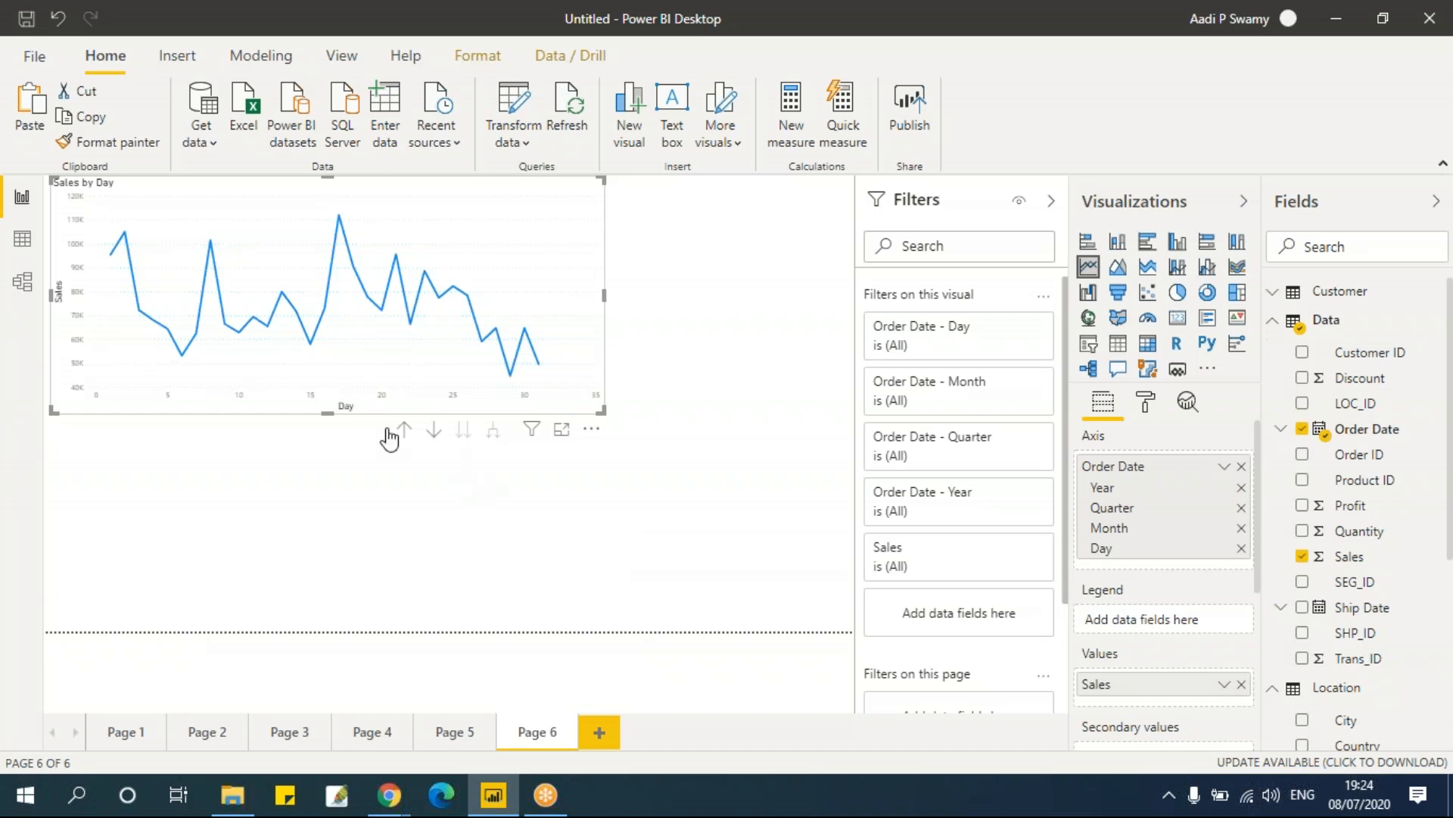
{"action": "left_click", "coordinate": [404, 432]}
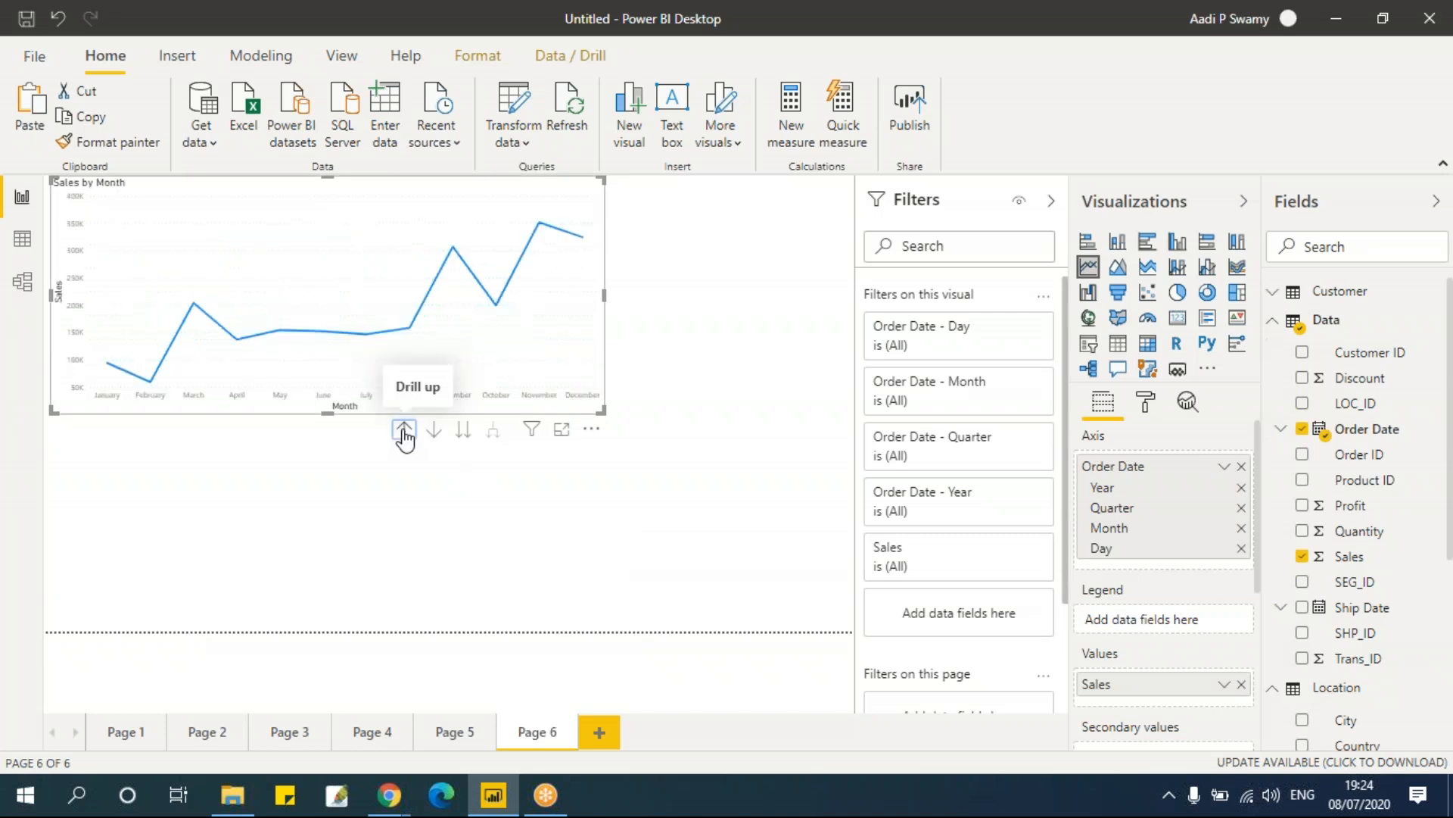
{"action": "left_click", "coordinate": [404, 432]}
{"action": "left_click", "coordinate": [404, 433]}
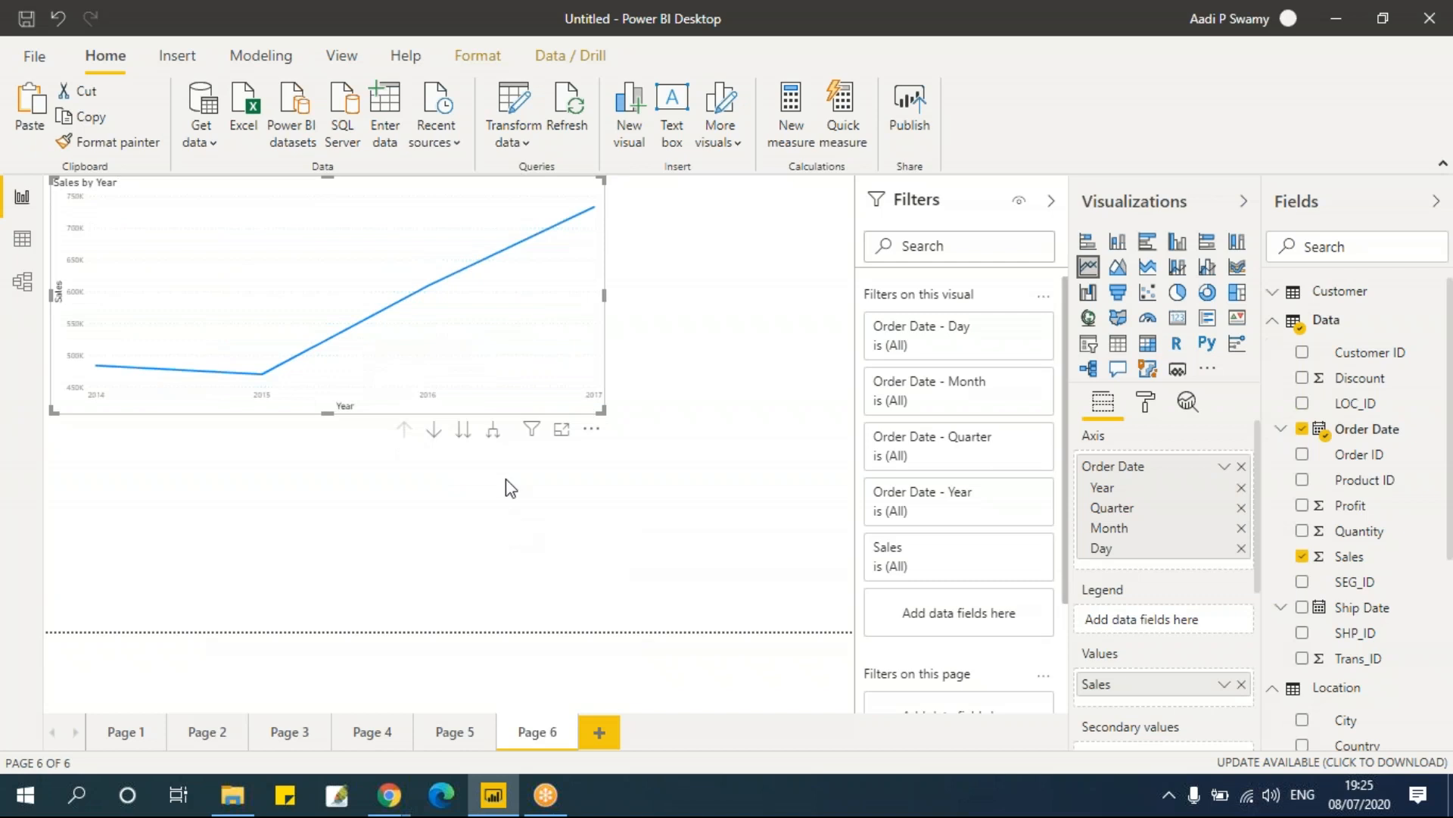
{"action": "left_click", "coordinate": [494, 433]}
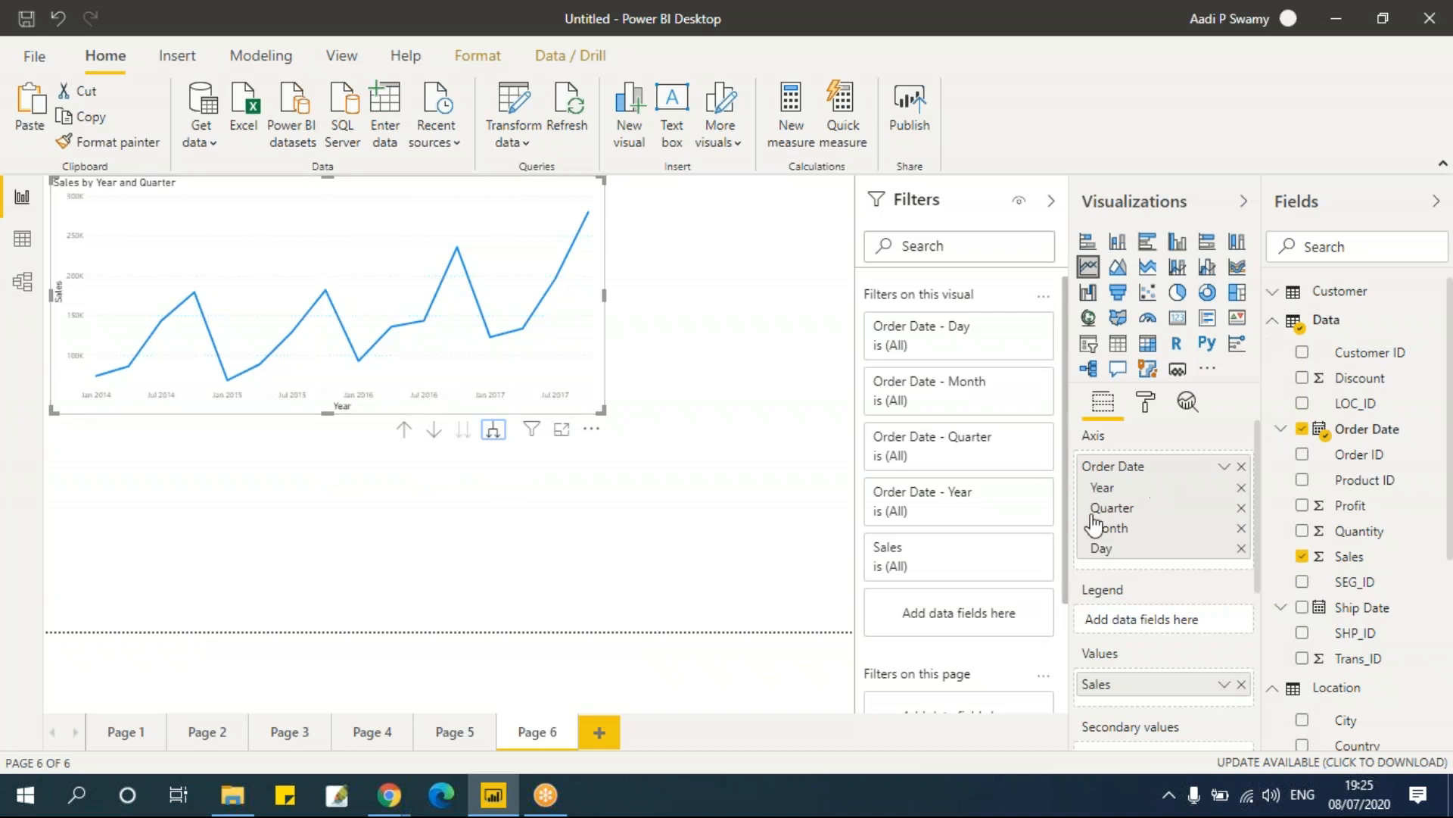
Step: Expand the line chart's axis down to Month and then Day level, and widen the chart slightly
{"action": "left_click", "coordinate": [495, 437]}
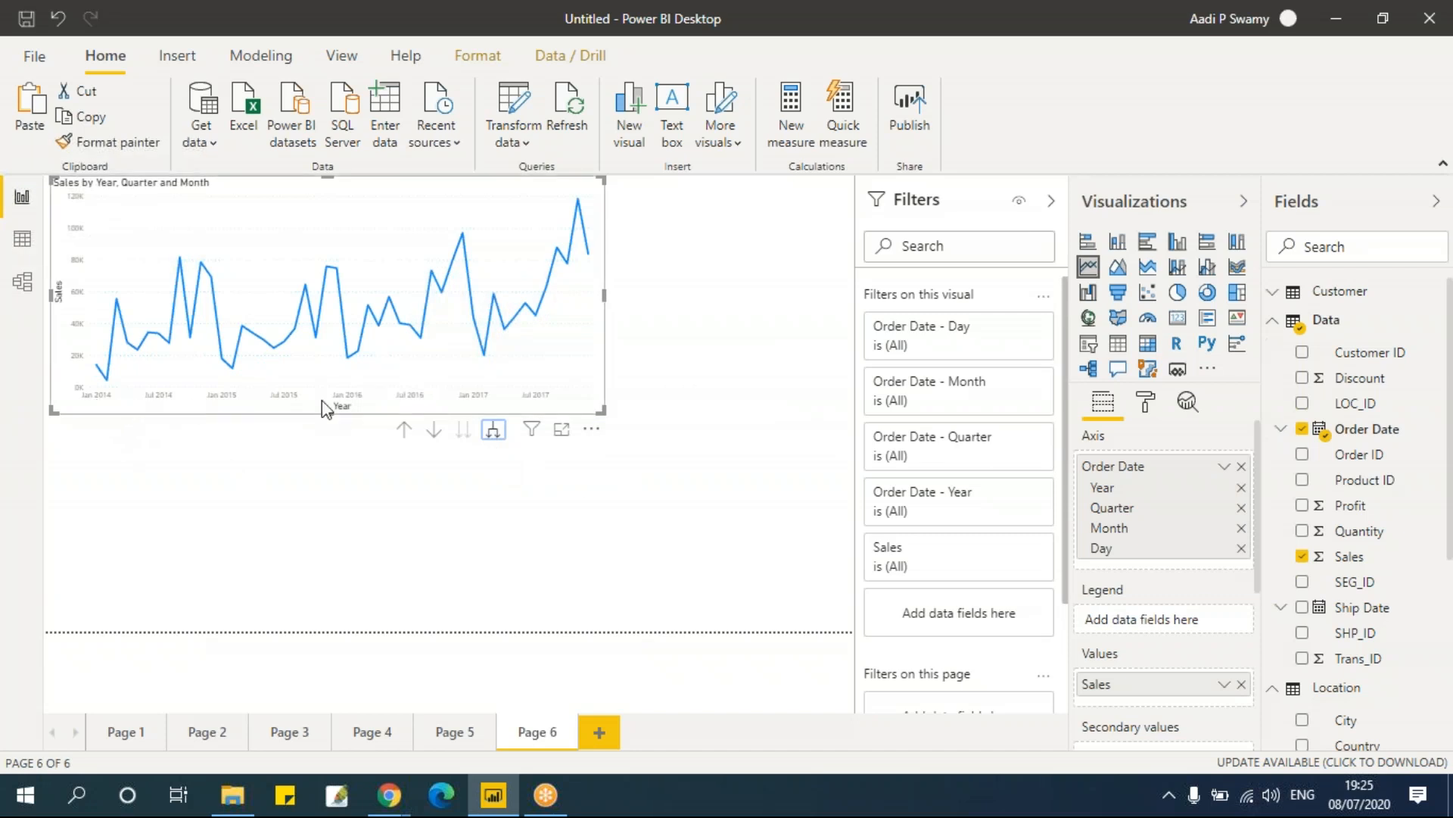
{"action": "left_click", "coordinate": [494, 430]}
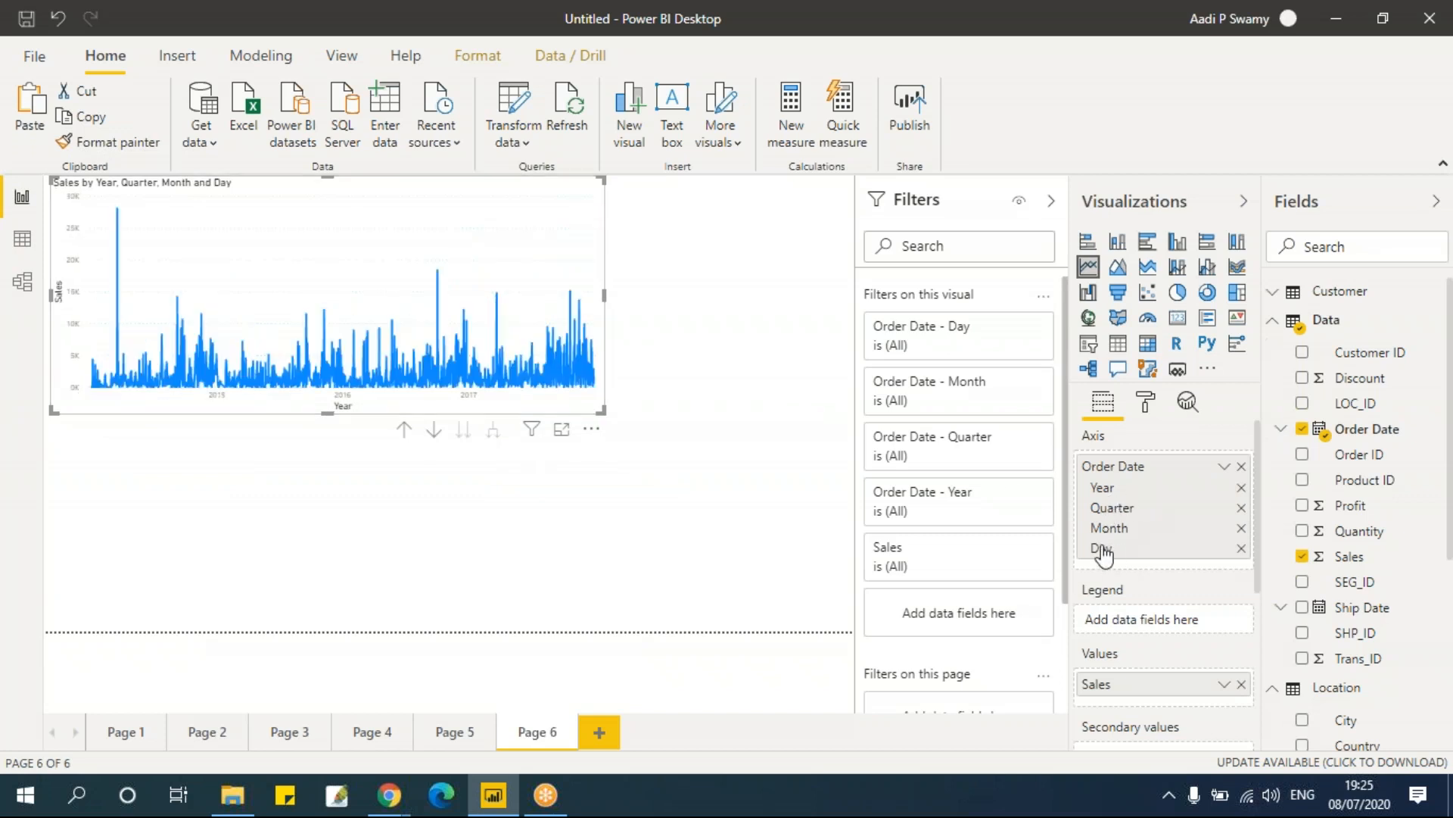
{"action": "mouse_move", "coordinate": [678, 312]}
{"action": "left_mouse_down"}
{"action": "mouse_move", "coordinate": [779, 308]}
{"action": "mouse_move", "coordinate": [649, 312]}
{"action": "left_mouse_up"}
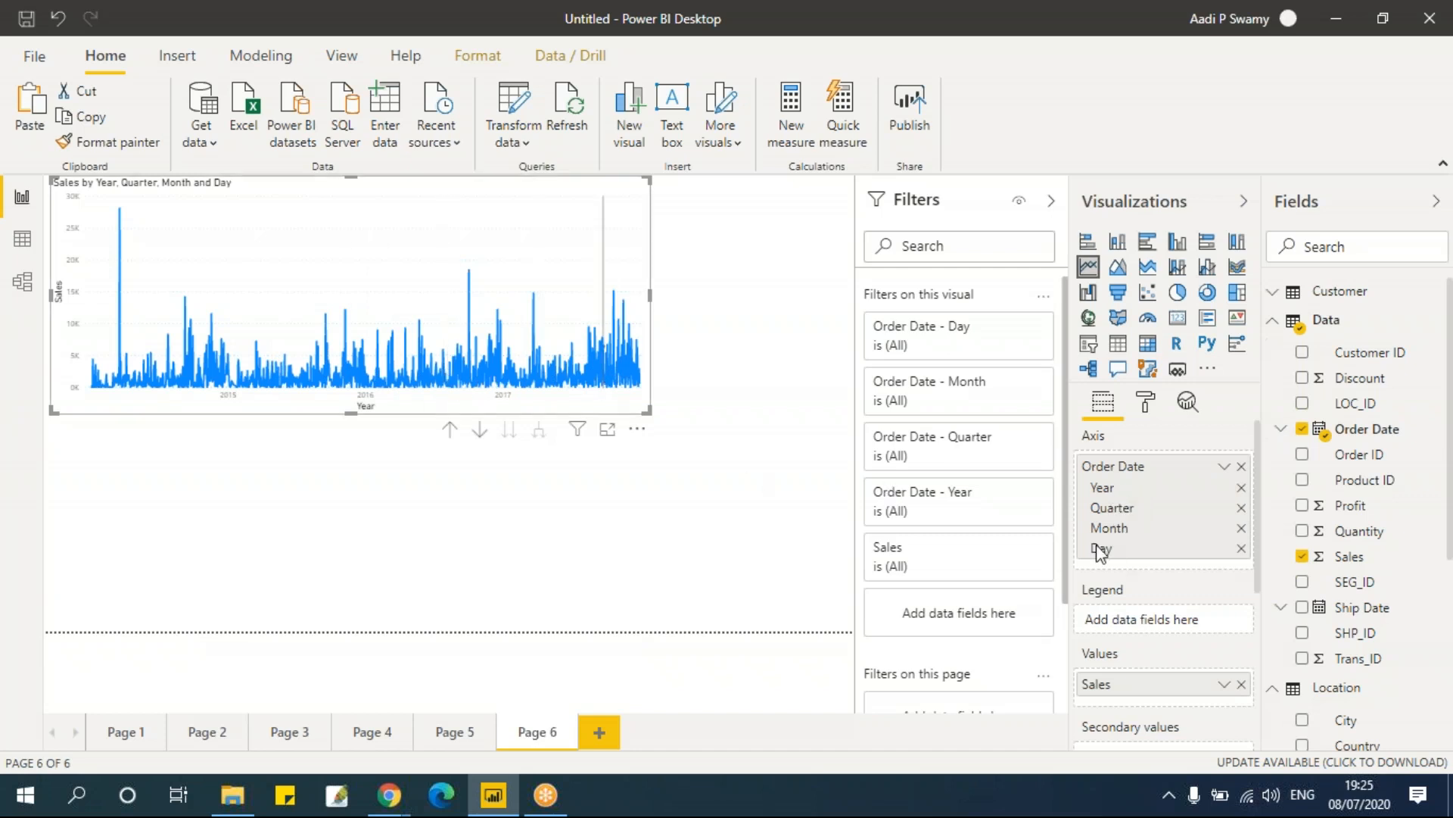
Step: Remove the Day level so only Year remains on the axis, and add Region as the chart's legend
{"action": "left_click", "coordinate": [1242, 548]}
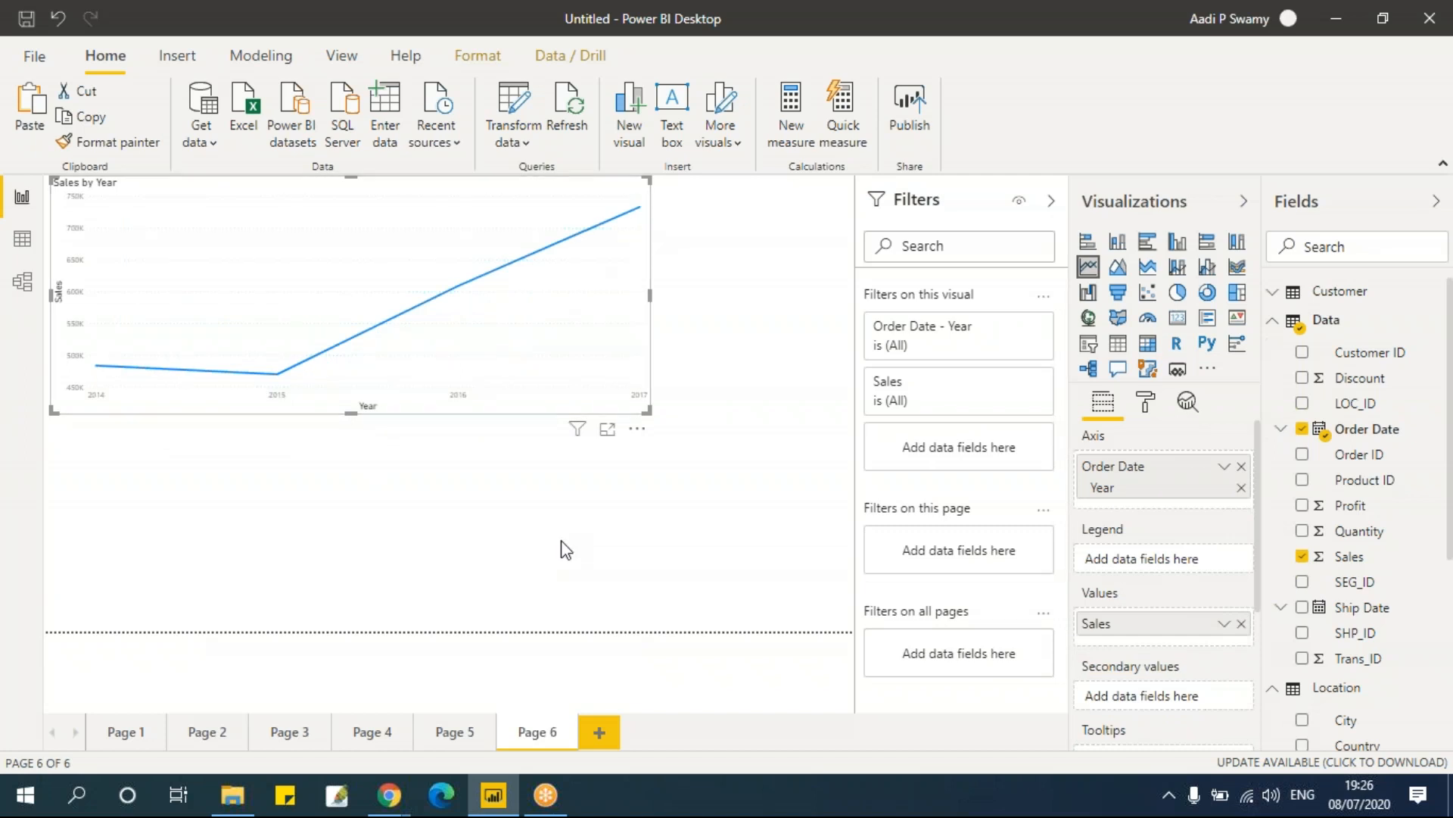
{"action": "scroll", "coordinate": [1393, 636], "scroll_direction": "down", "scroll_amount": 4}
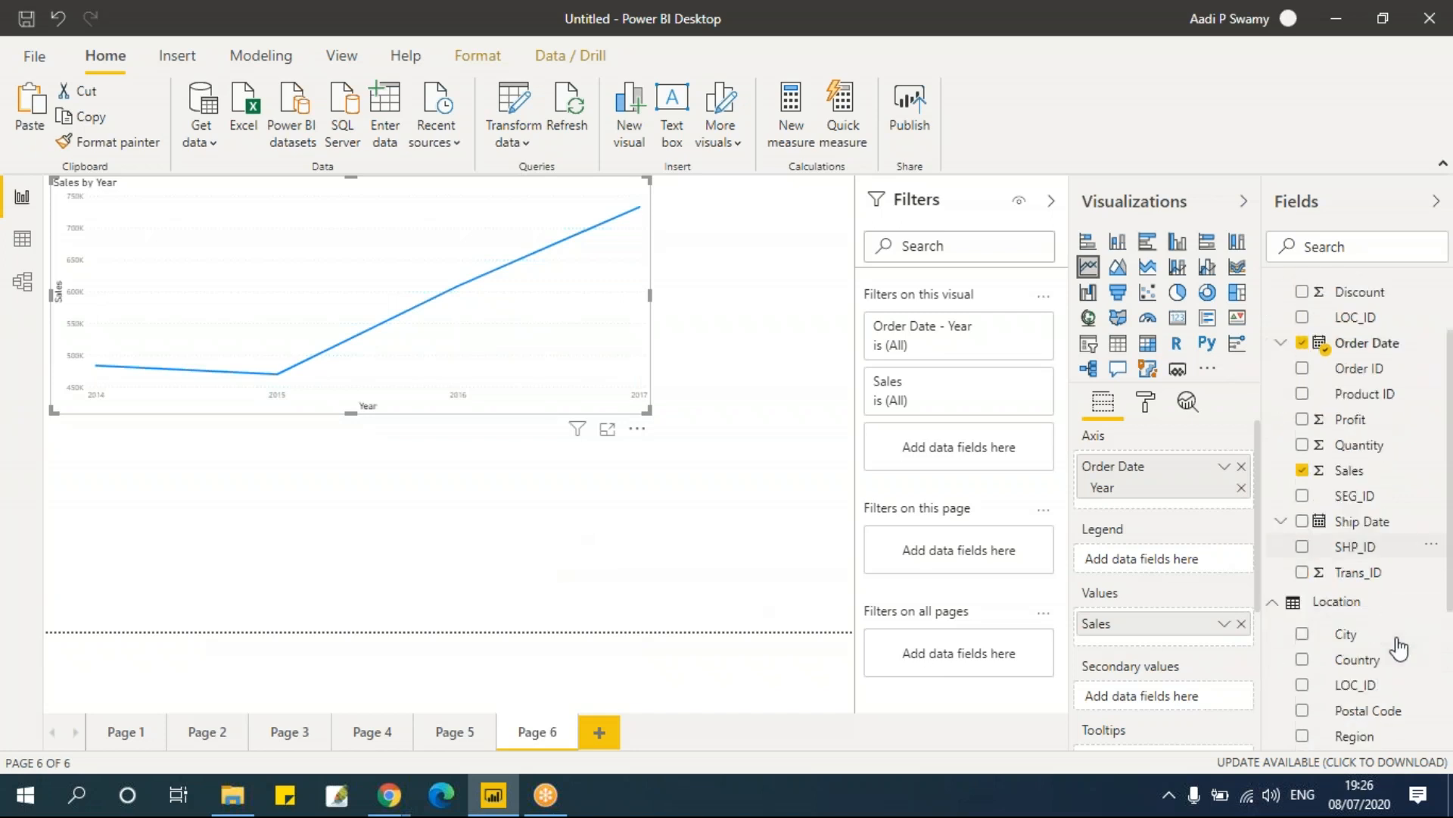
{"action": "left_click_drag", "start_coordinate": [1379, 622], "coordinate": [1164, 575]}
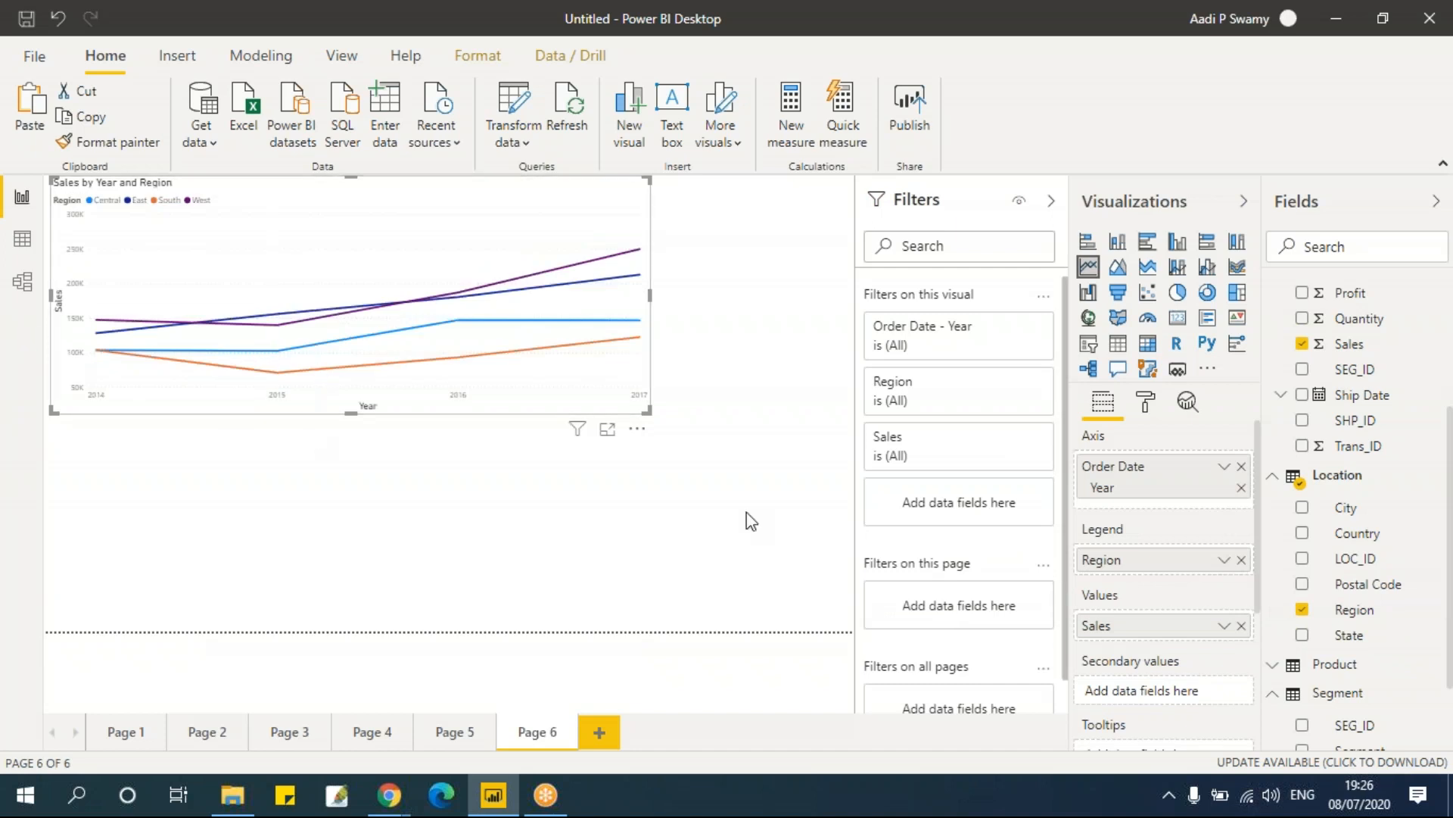
Step: Enlarge the line chart and paste a duplicate of it below the original
{"action": "mouse_move", "coordinate": [565, 235]}
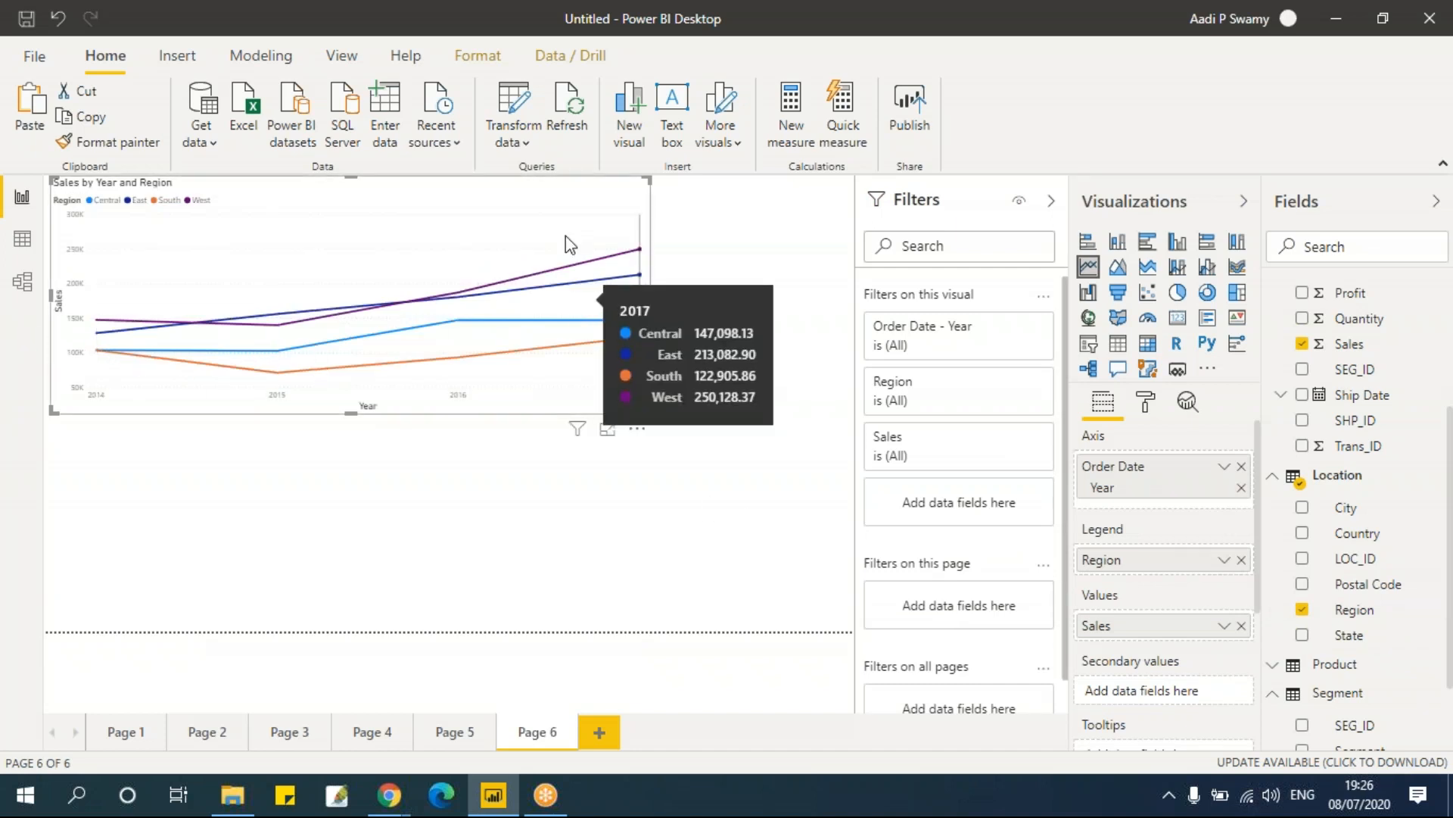
{"action": "left_click_drag", "start_coordinate": [640, 409], "coordinate": [755, 385]}
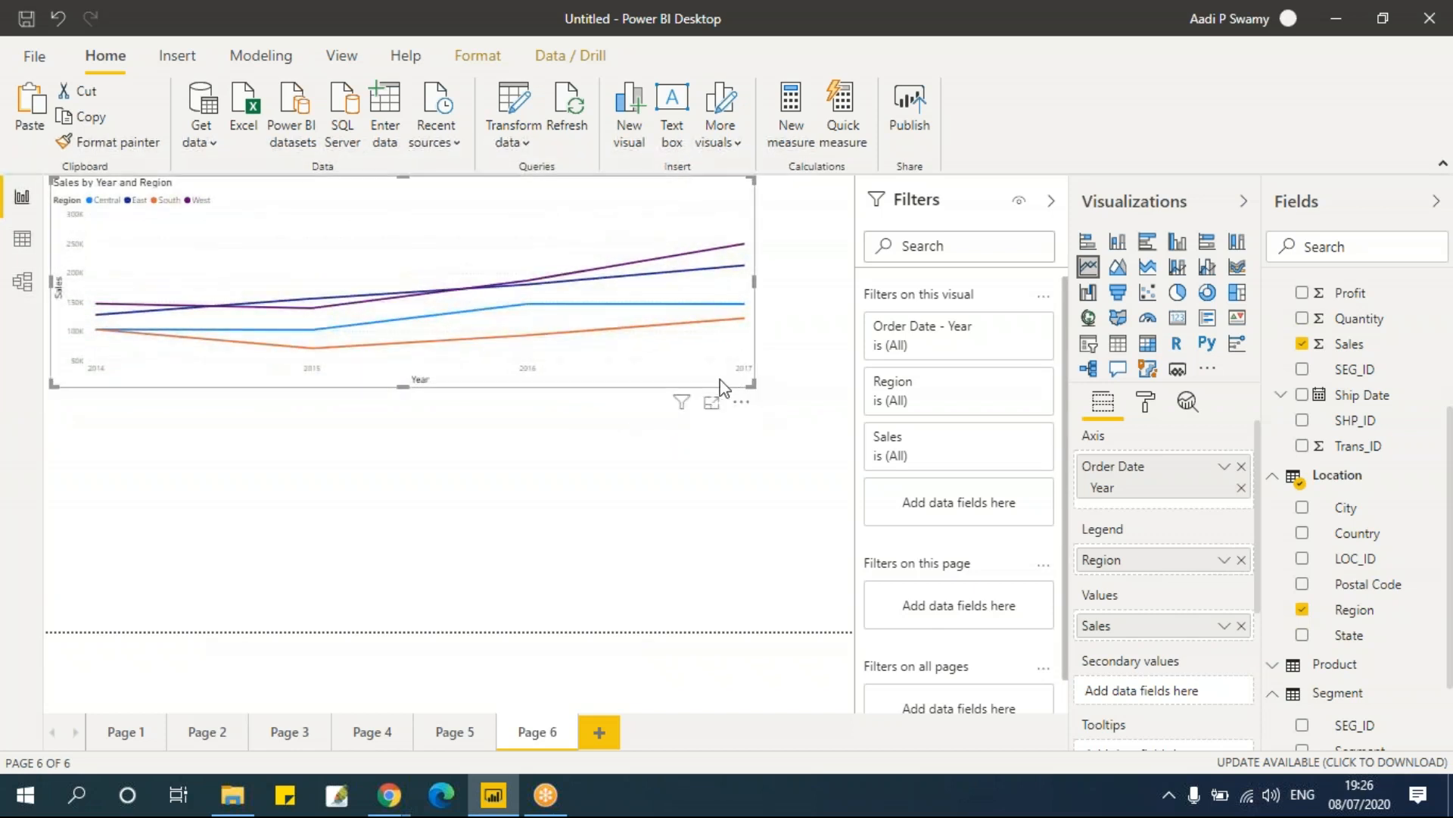
{"action": "key", "text": "ctrl+v"}
{"action": "mouse_move", "coordinate": [460, 384]}
{"action": "left_mouse_down"}
{"action": "mouse_move", "coordinate": [461, 438]}
{"action": "mouse_move", "coordinate": [466, 406]}
{"action": "left_mouse_up"}
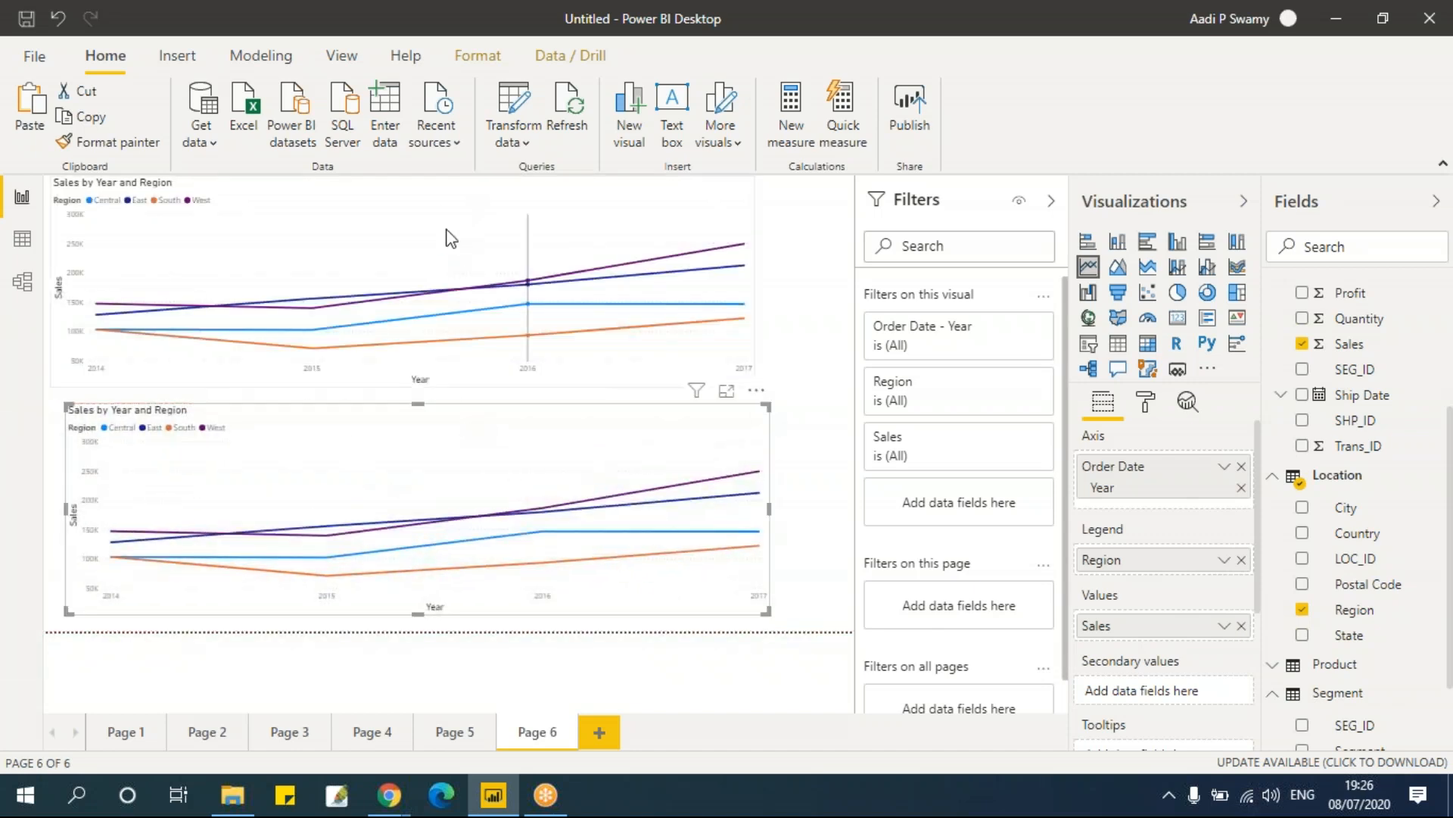
Step: Remove the Region legend from the upper line chart
{"action": "left_click", "coordinate": [1243, 560]}
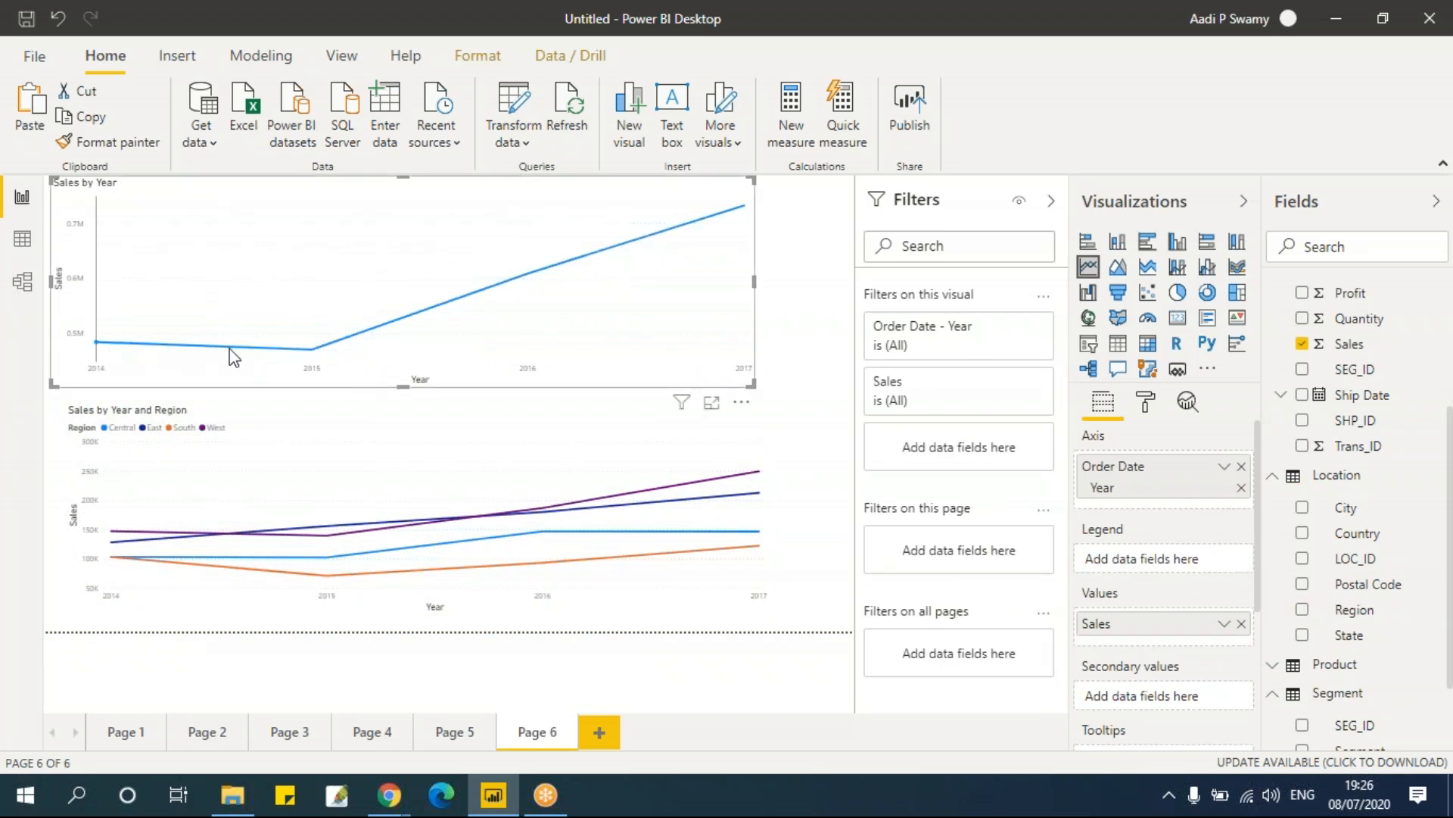
{"action": "mouse_move", "coordinate": [741, 227]}
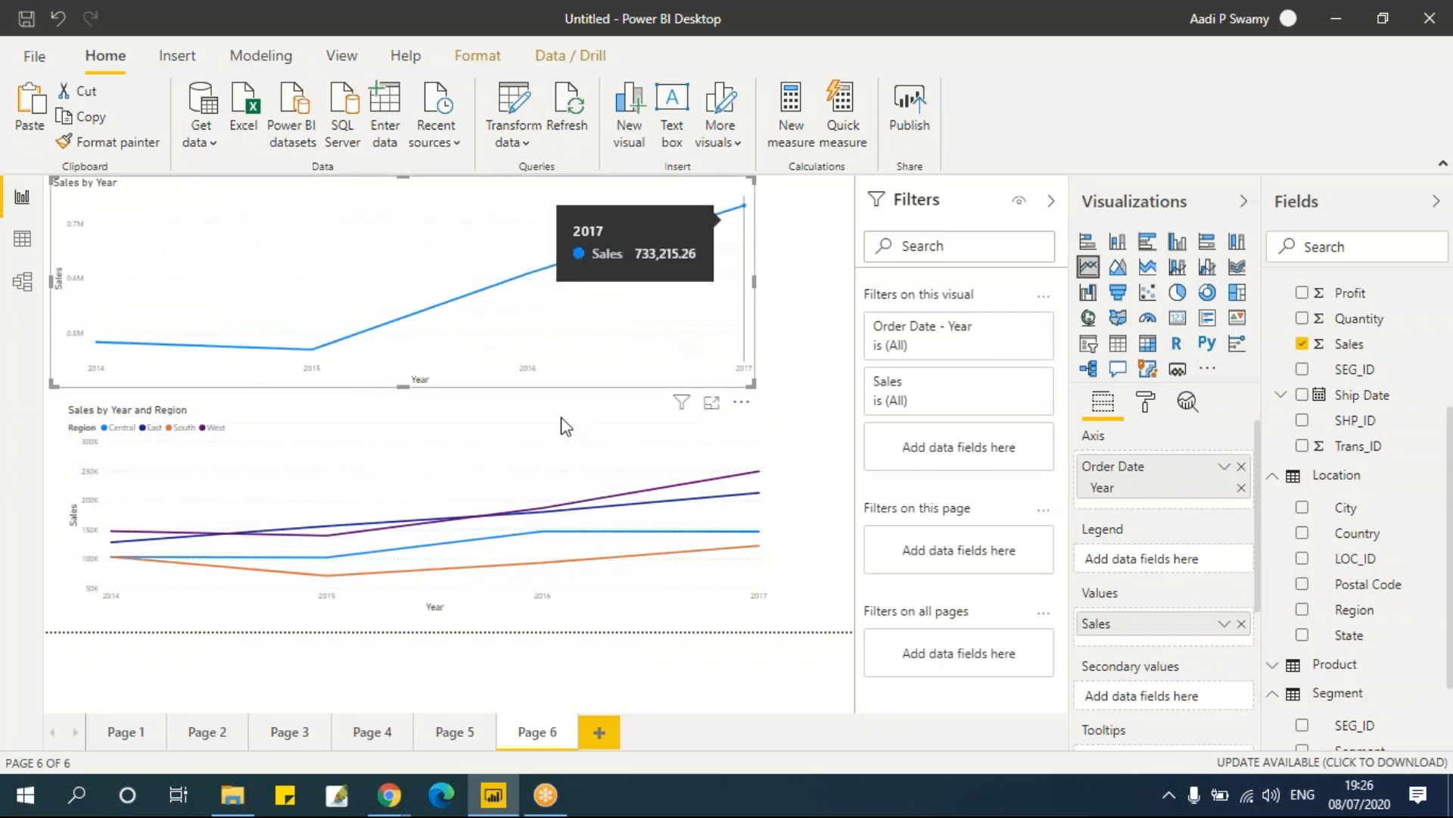
{"action": "mouse_move", "coordinate": [317, 549]}
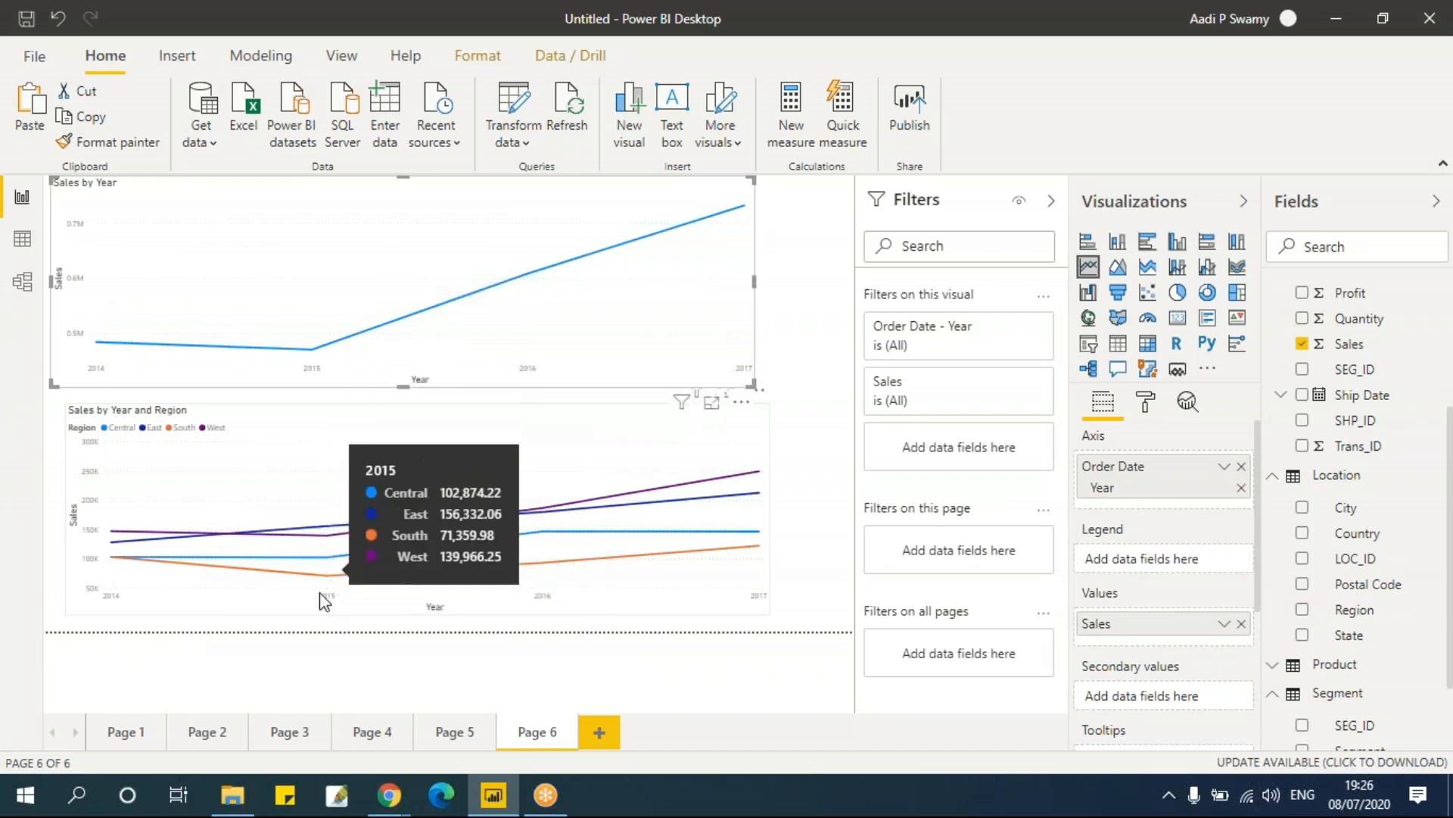
{"action": "left_click", "coordinate": [130, 740]}
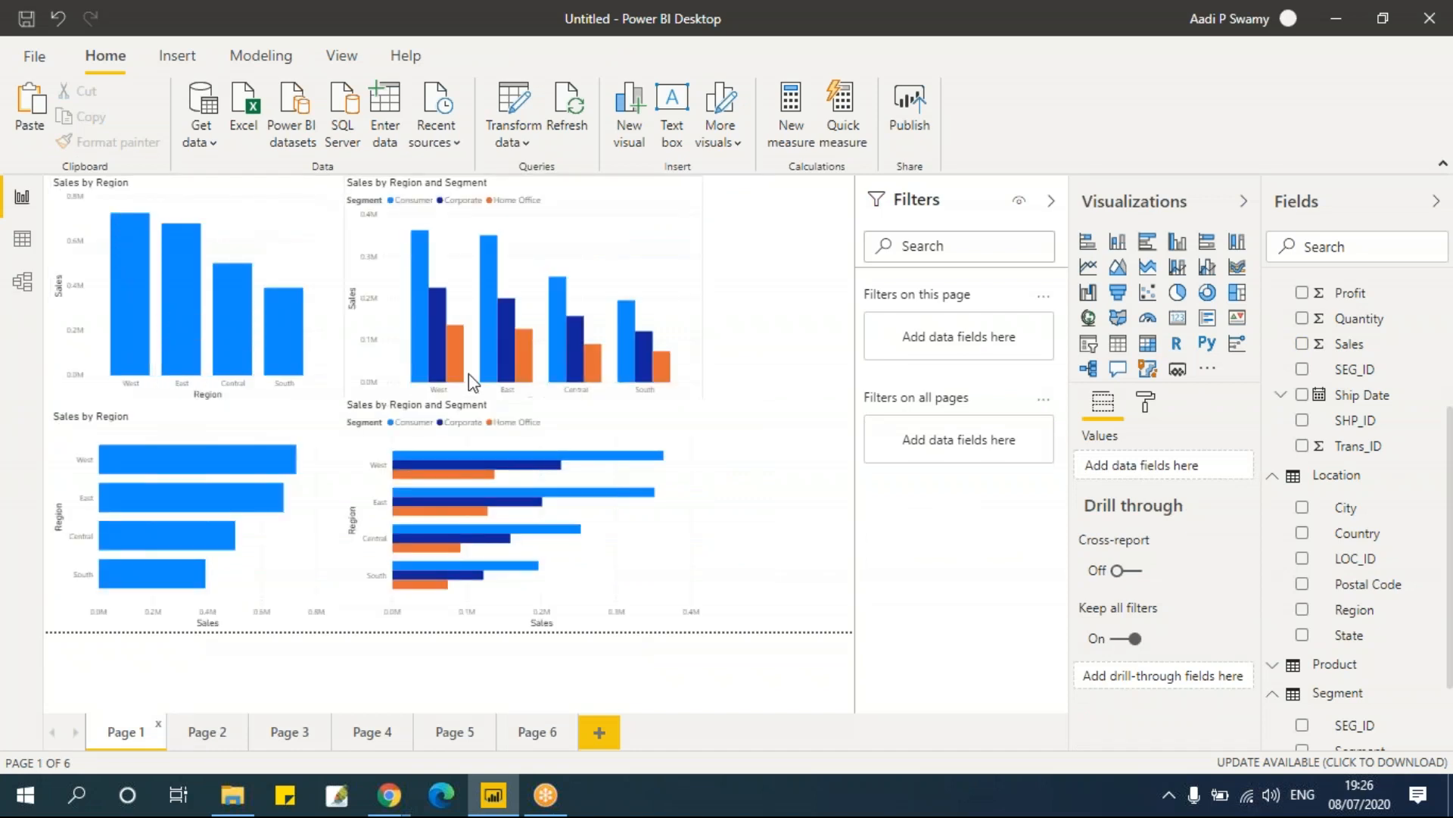
{"action": "left_click", "coordinate": [528, 732]}
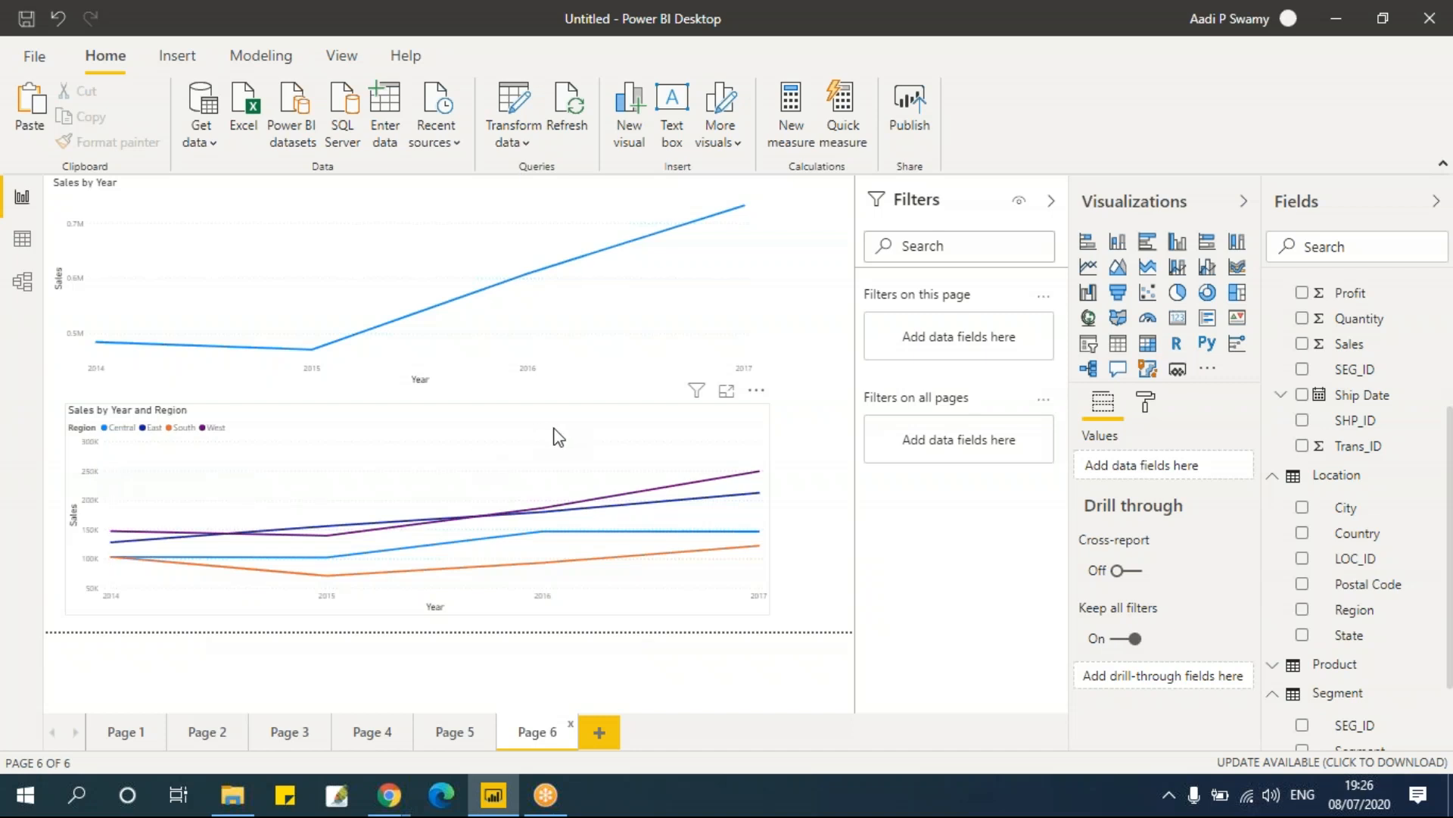
Step: Swap the lower chart's legend from Region to Ship Mode, then restore Region as the legend
{"action": "left_click", "coordinate": [1242, 559]}
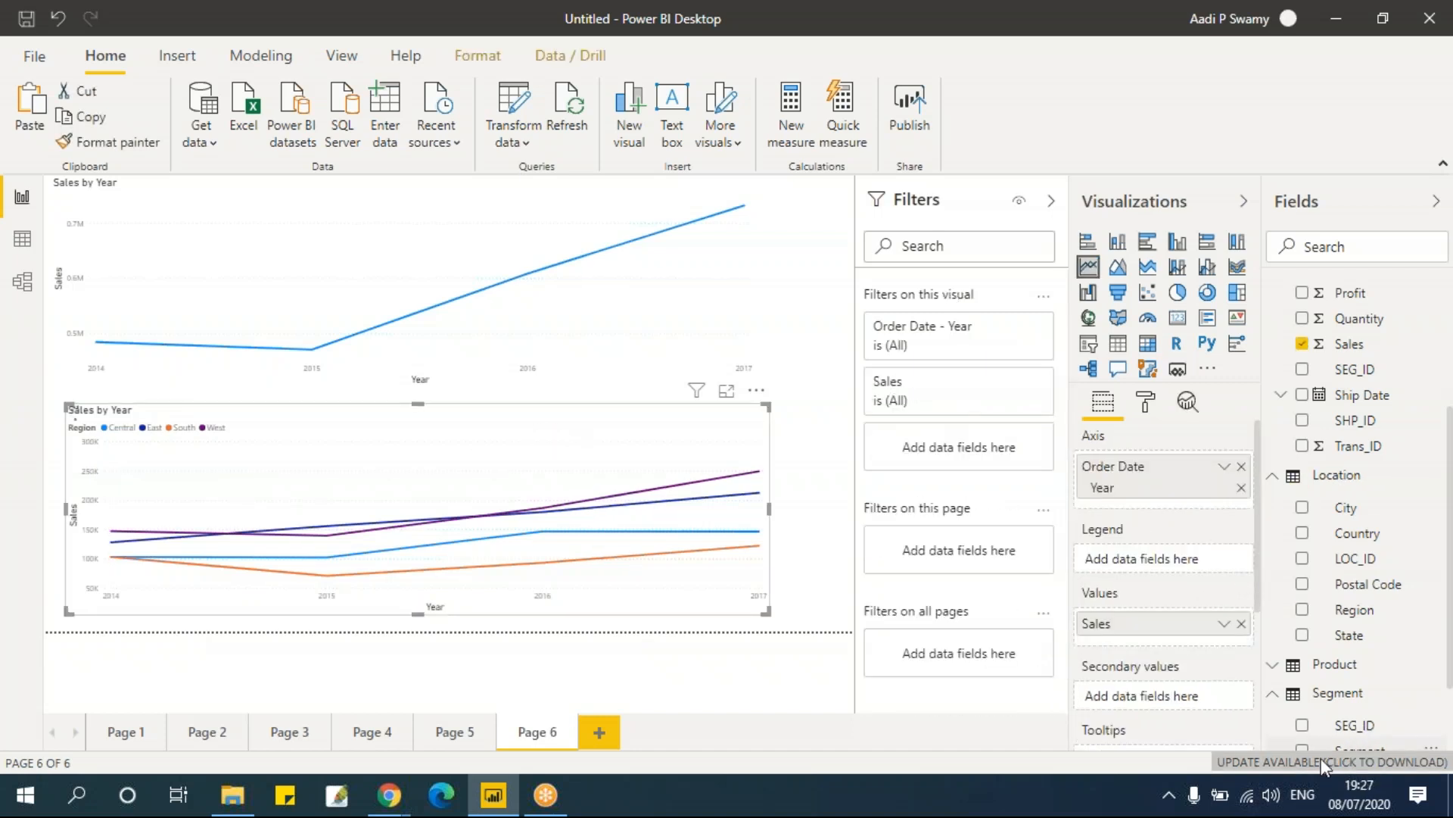
{"action": "scroll", "coordinate": [1325, 738], "scroll_direction": "down", "scroll_amount": 2}
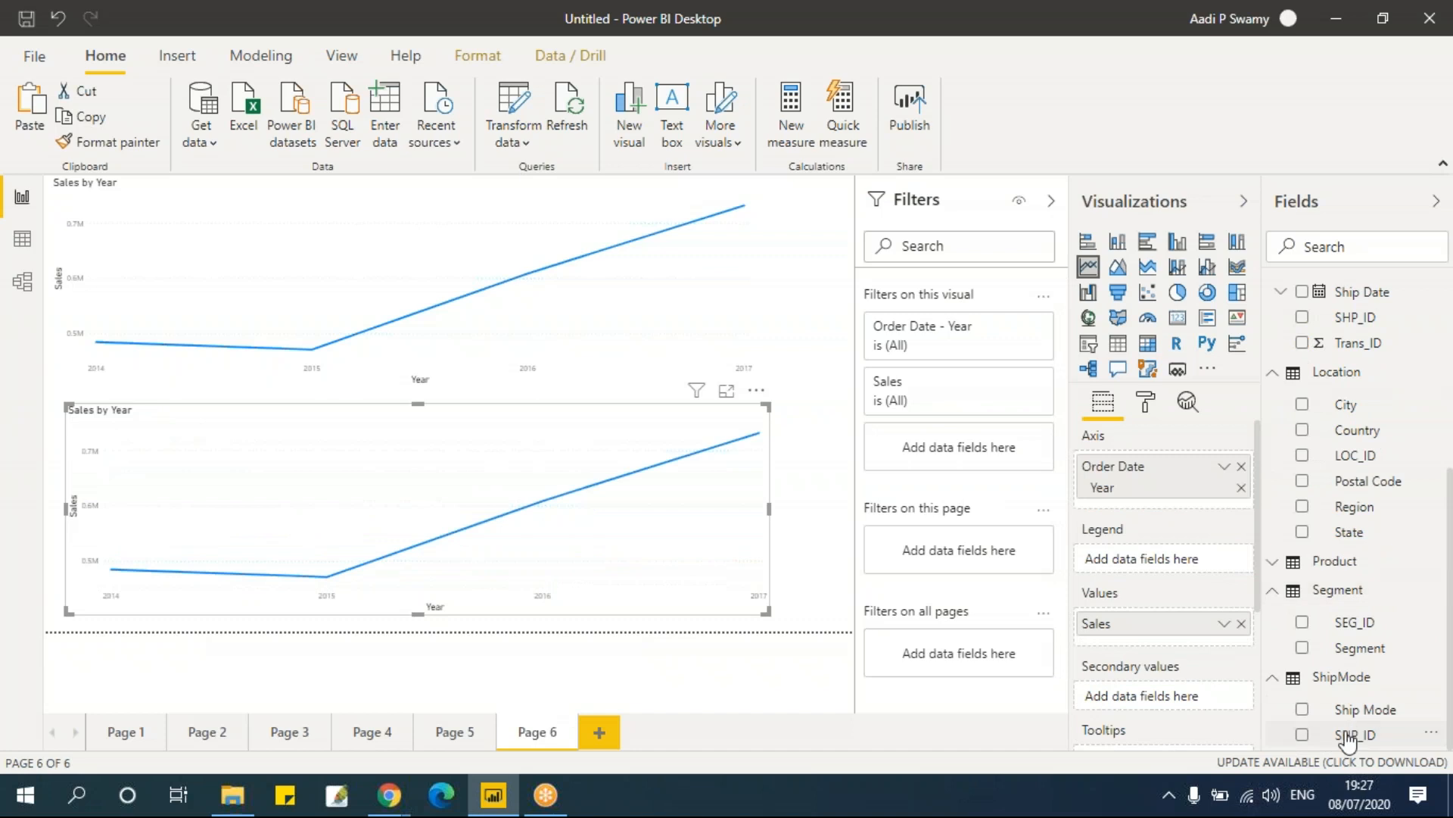
{"action": "left_click", "coordinate": [1302, 710]}
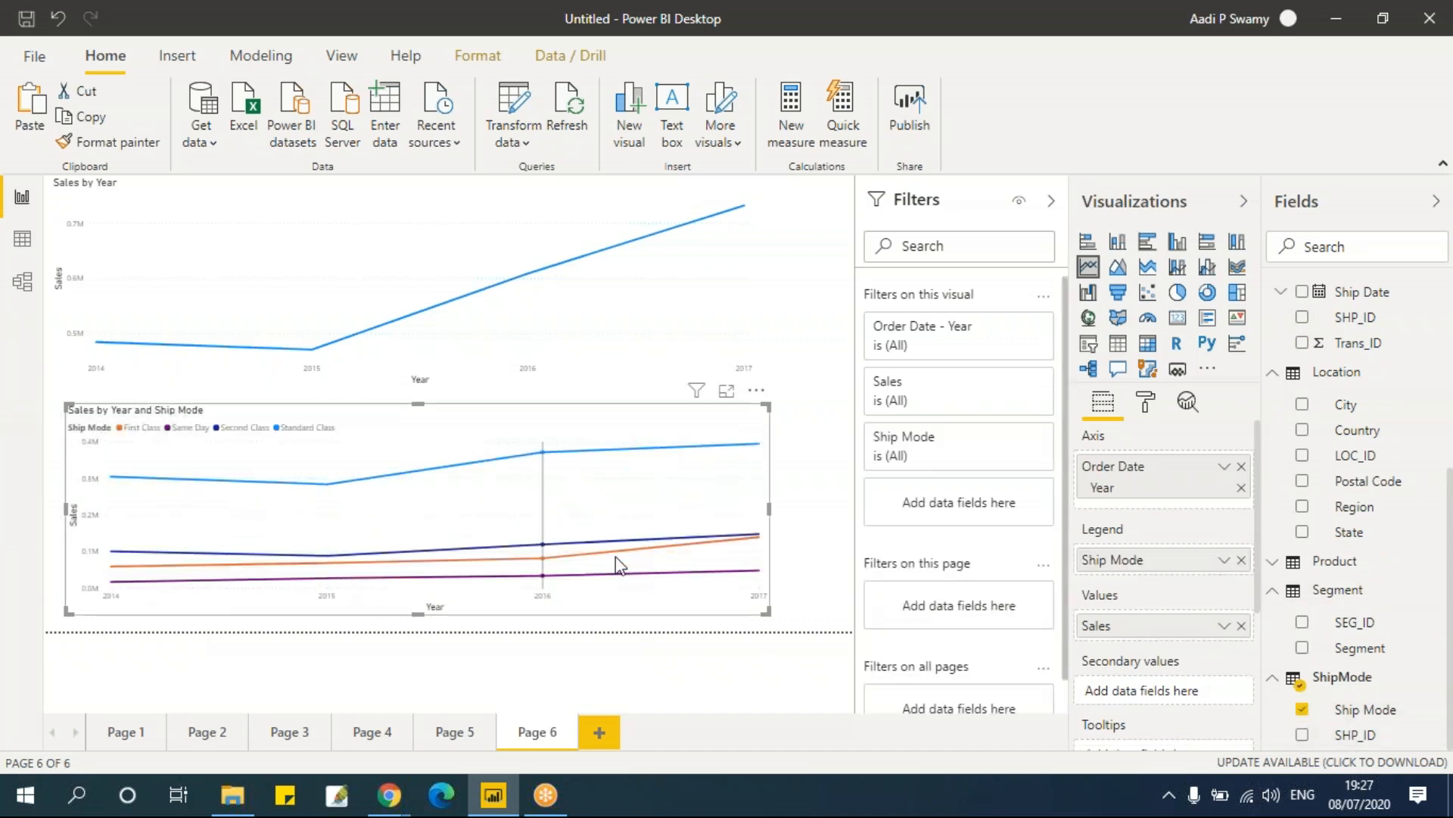
{"action": "mouse_move", "coordinate": [616, 559]}
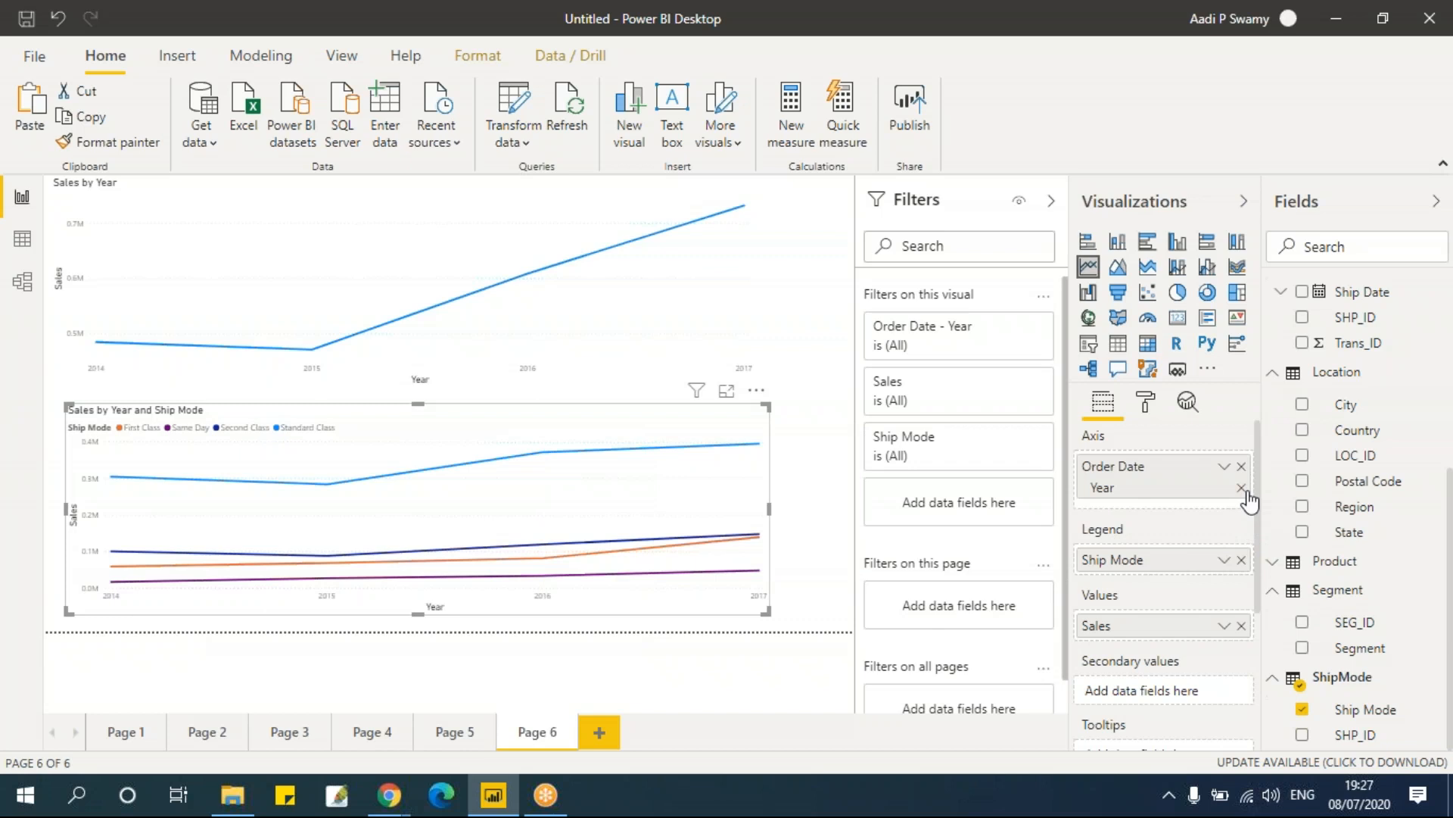
{"action": "left_click", "coordinate": [1242, 560]}
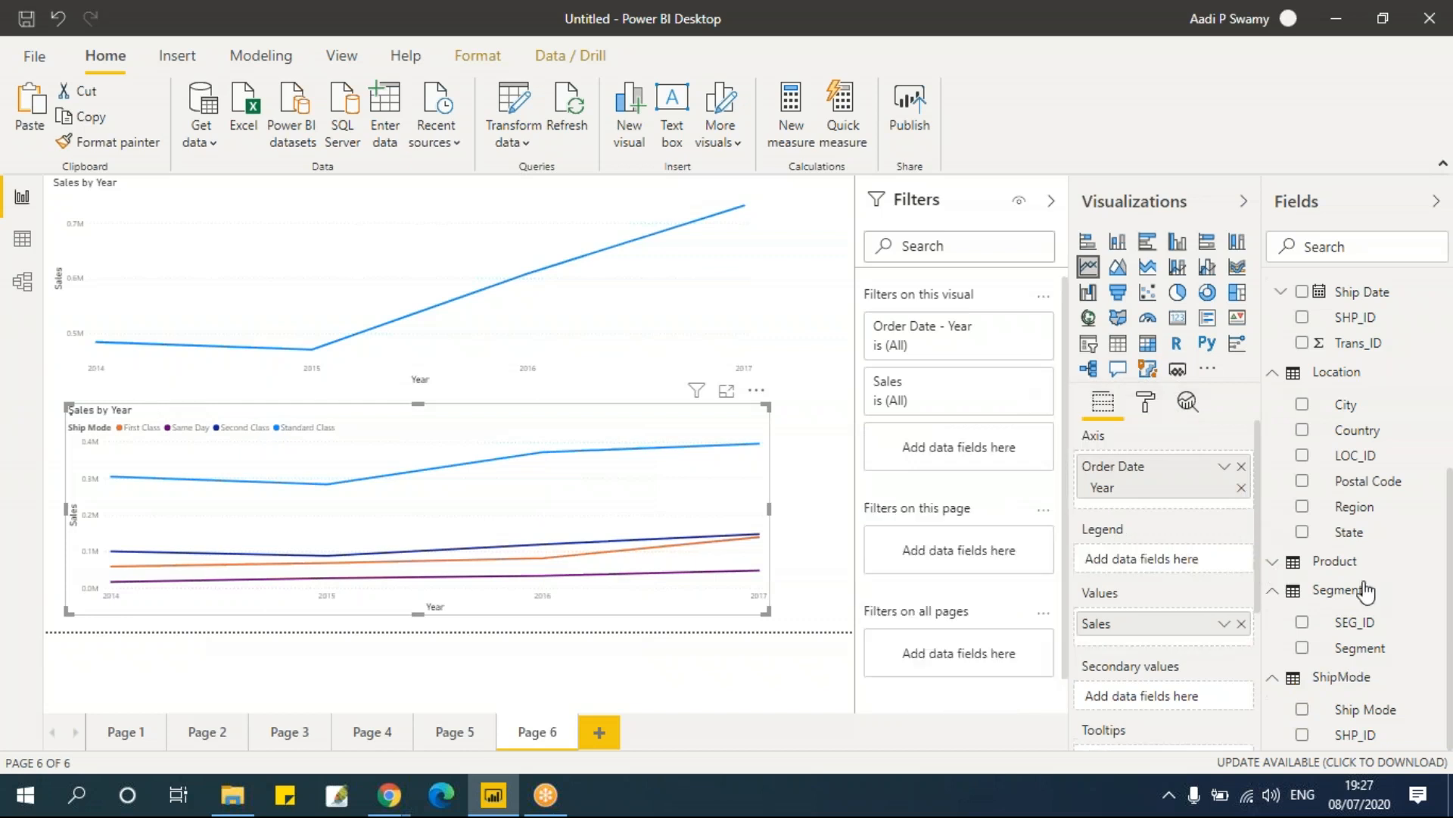
{"action": "left_click", "coordinate": [1305, 508]}
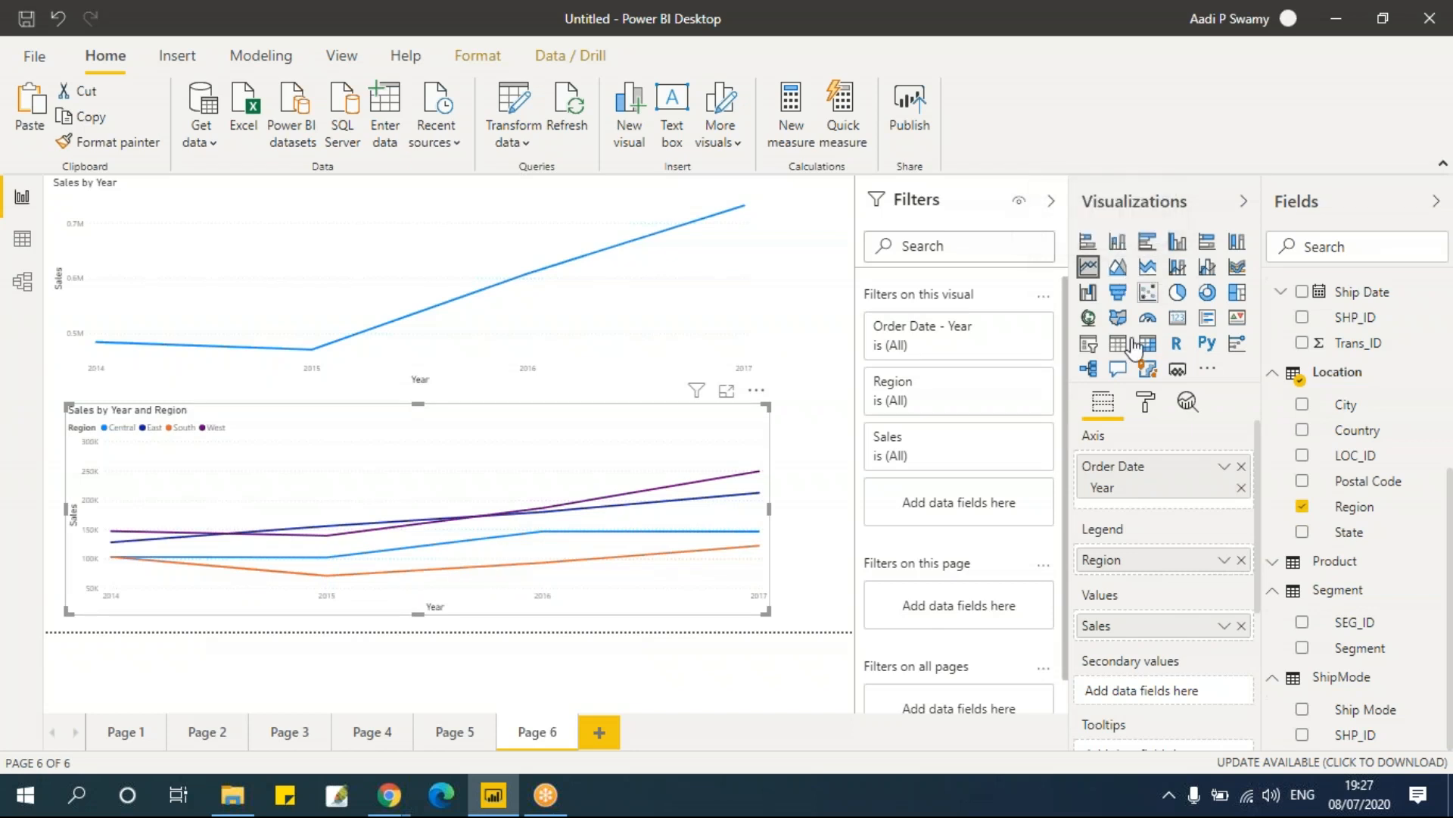
Step: Add a new page and place an area chart on it
{"action": "left_click", "coordinate": [607, 733]}
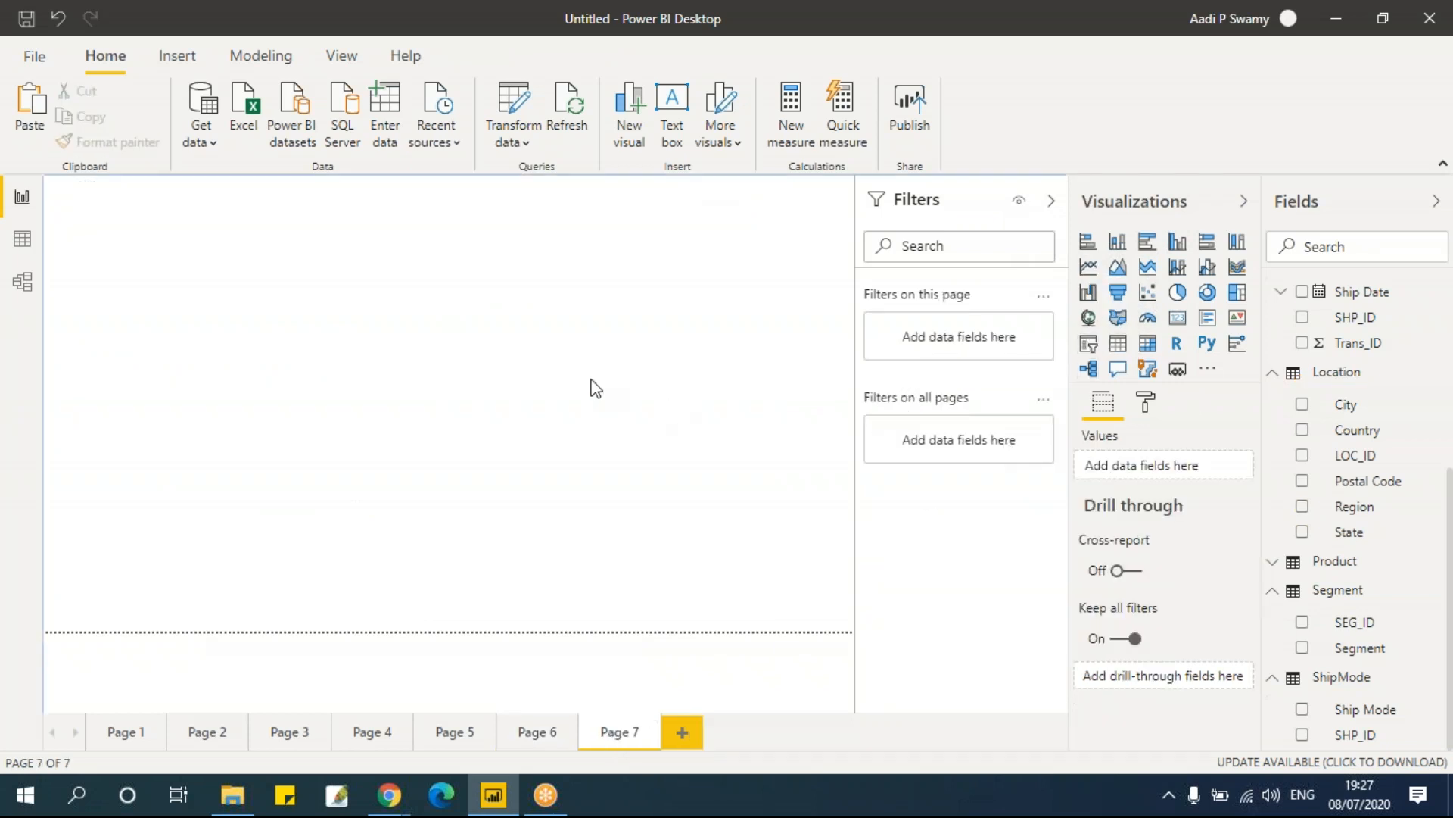
{"action": "left_click", "coordinate": [1118, 267]}
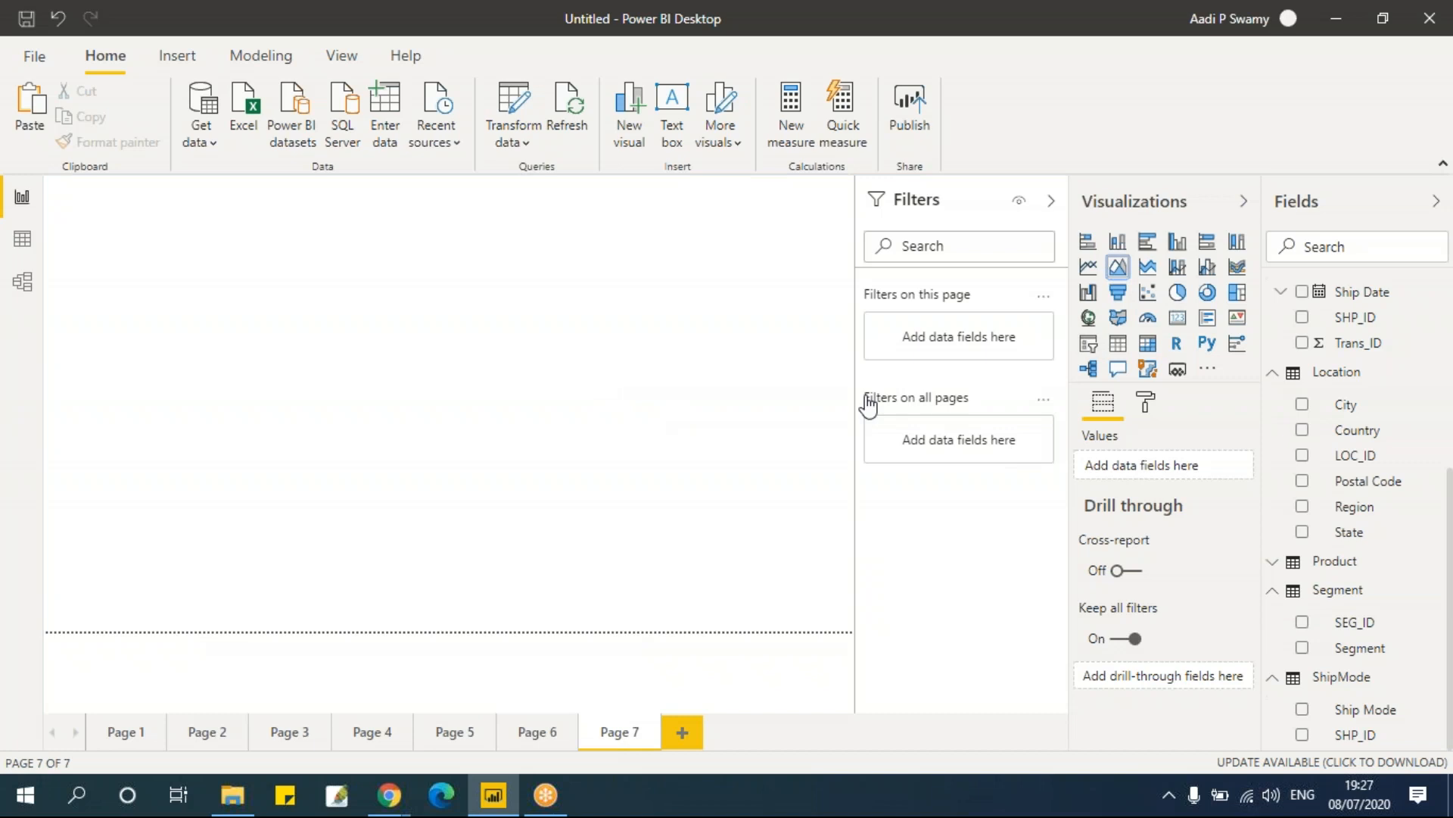
{"action": "left_click_drag", "start_coordinate": [224, 348], "coordinate": [577, 381]}
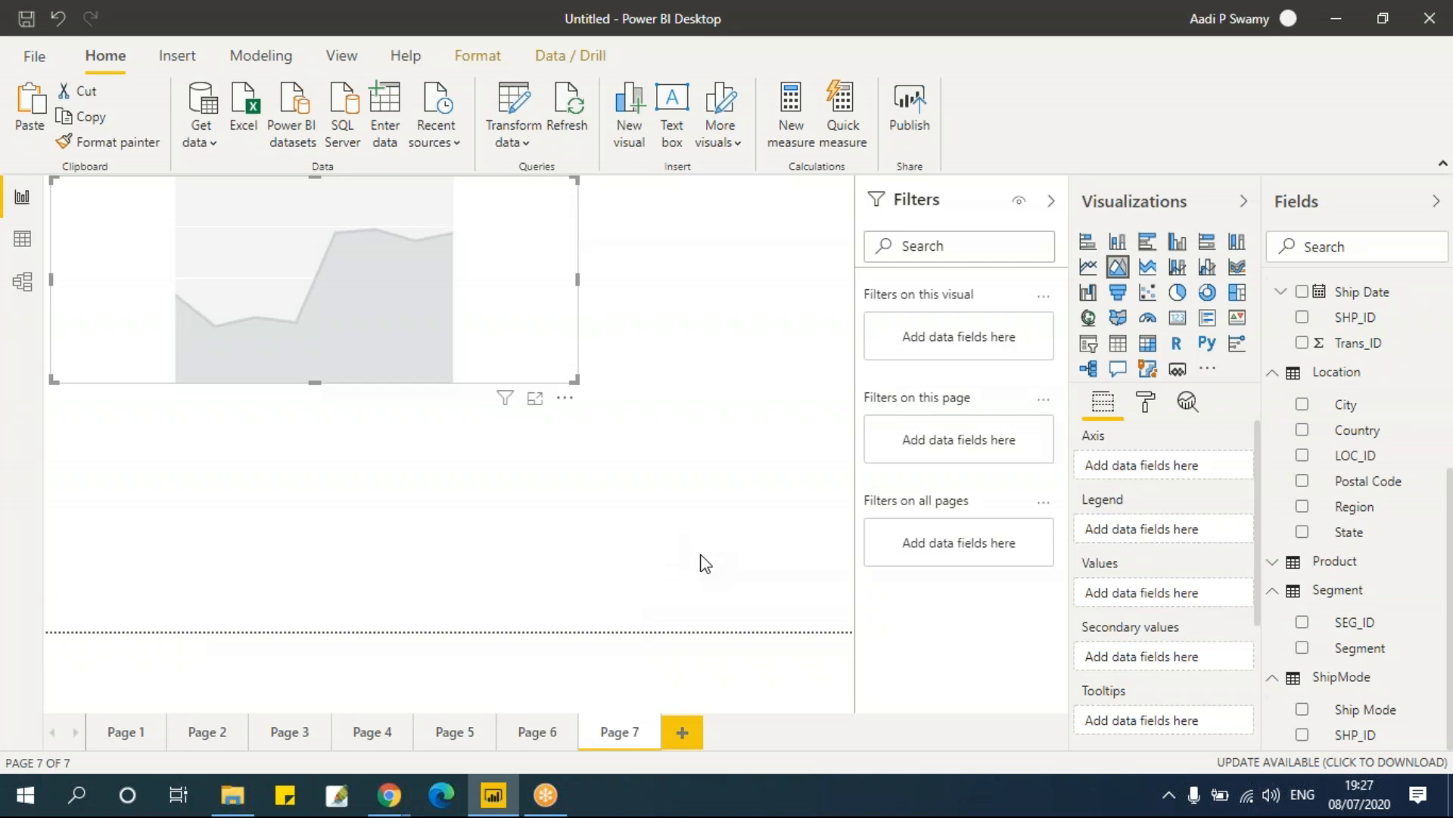
Step: Add Region and Sales to the area chart
{"action": "left_click", "coordinate": [538, 739]}
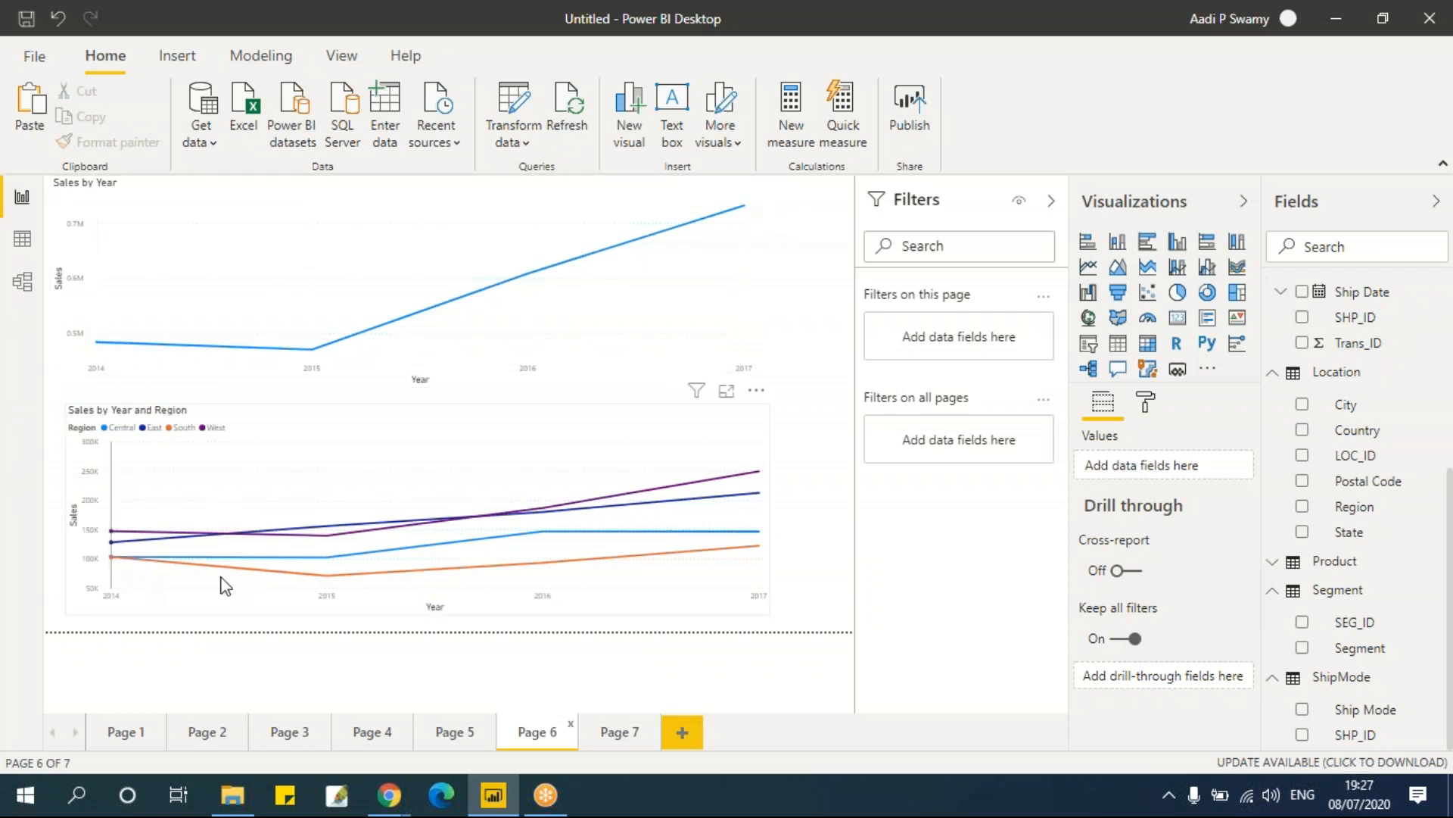
{"action": "left_click", "coordinate": [626, 738]}
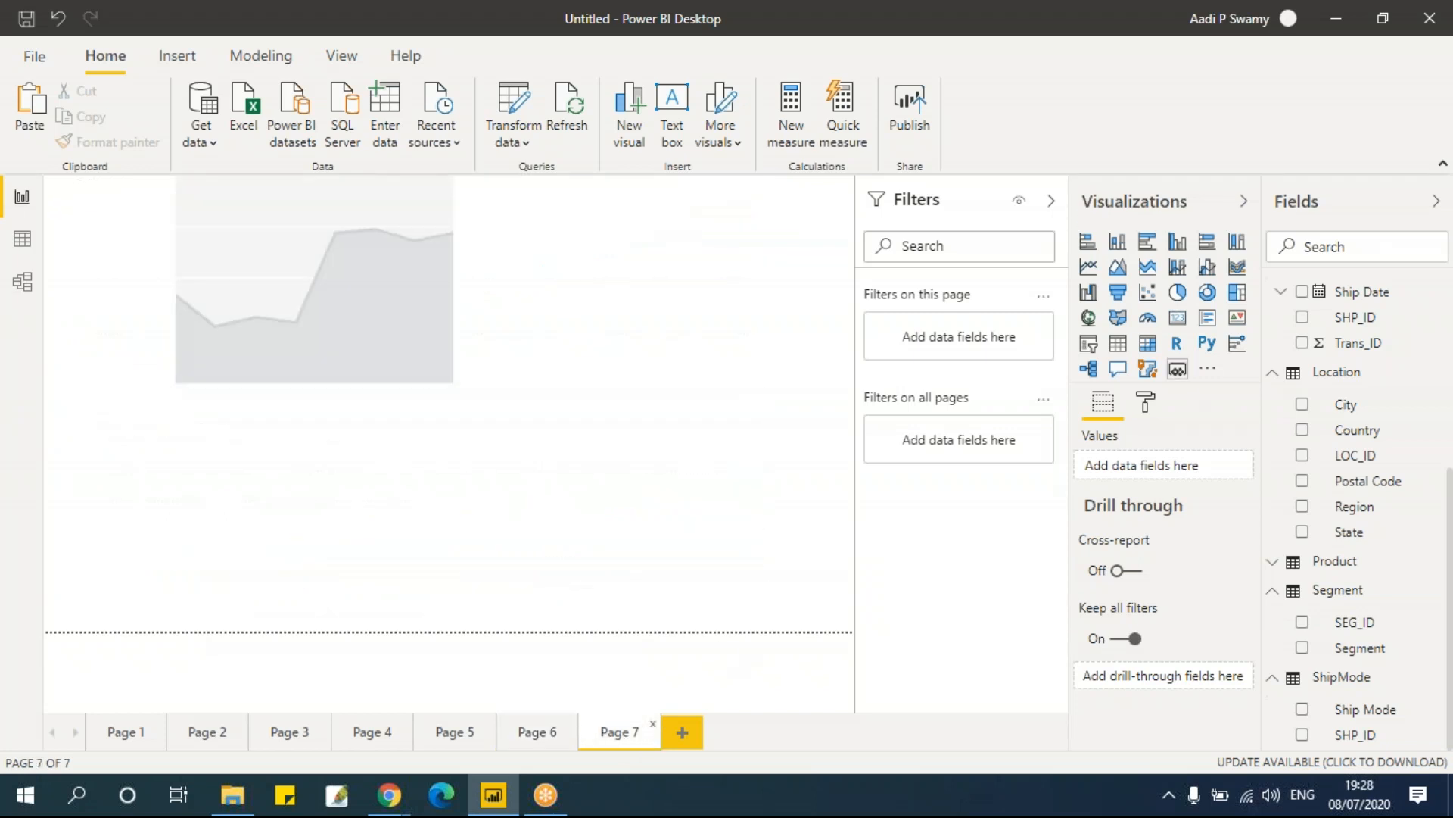
{"action": "left_click", "coordinate": [555, 283]}
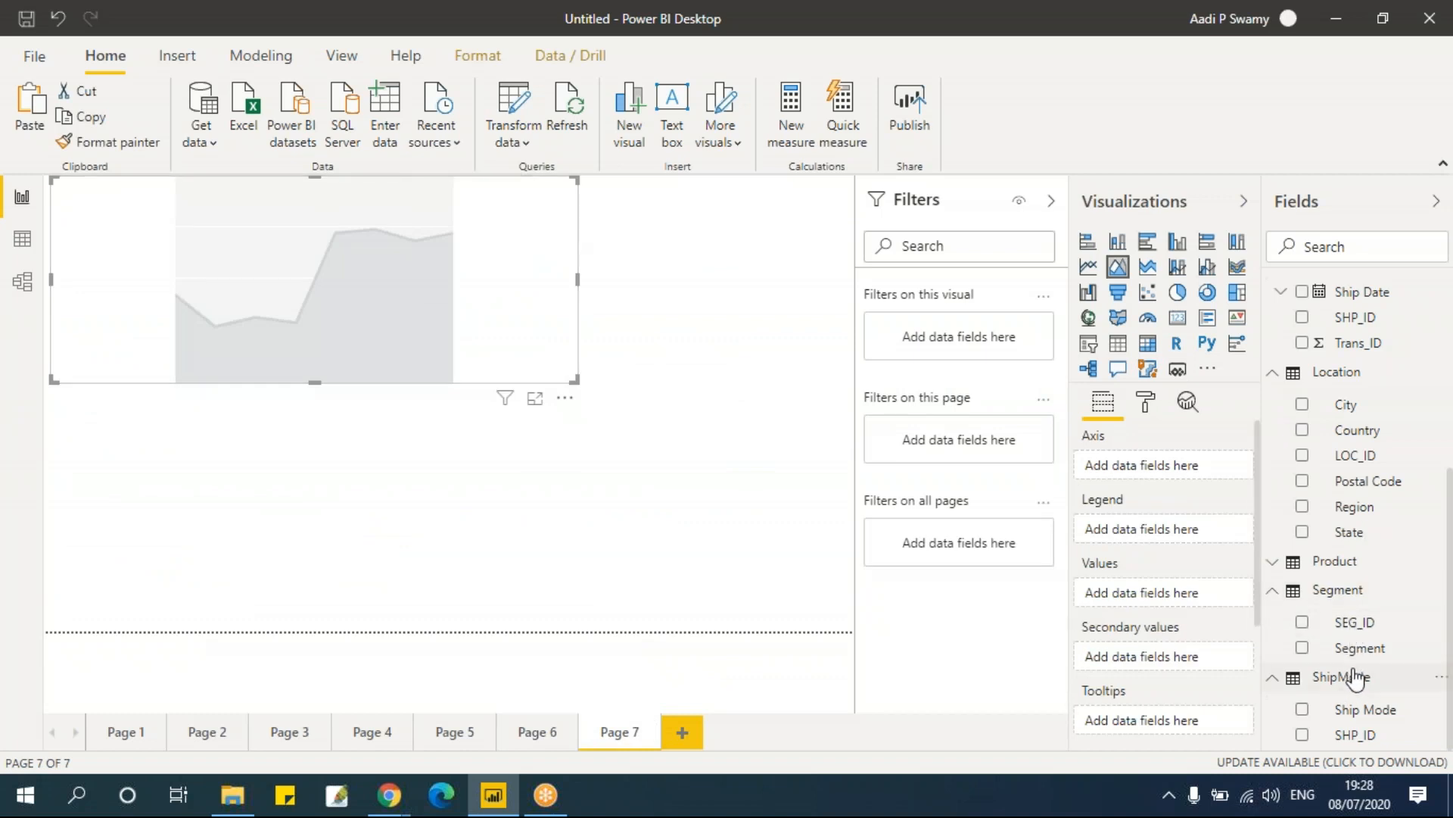
{"action": "left_click", "coordinate": [1302, 505]}
{"action": "scroll", "coordinate": [1307, 454], "scroll_direction": "up", "scroll_amount": 5}
{"action": "left_click", "coordinate": [1302, 453]}
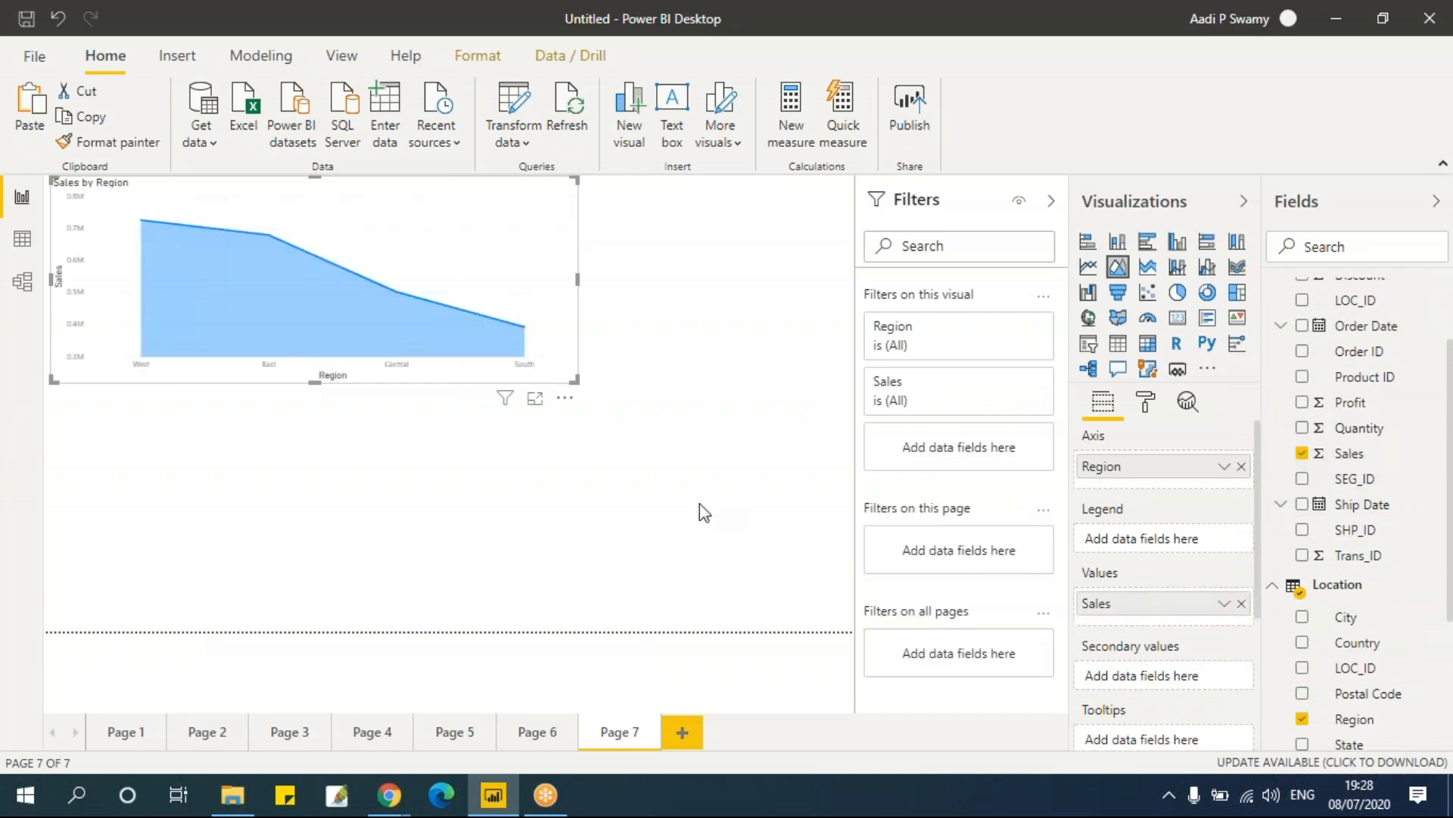
Step: Enlarge the area chart and replace its Region axis with Order Date
{"action": "left_click_drag", "start_coordinate": [576, 380], "coordinate": [607, 407]}
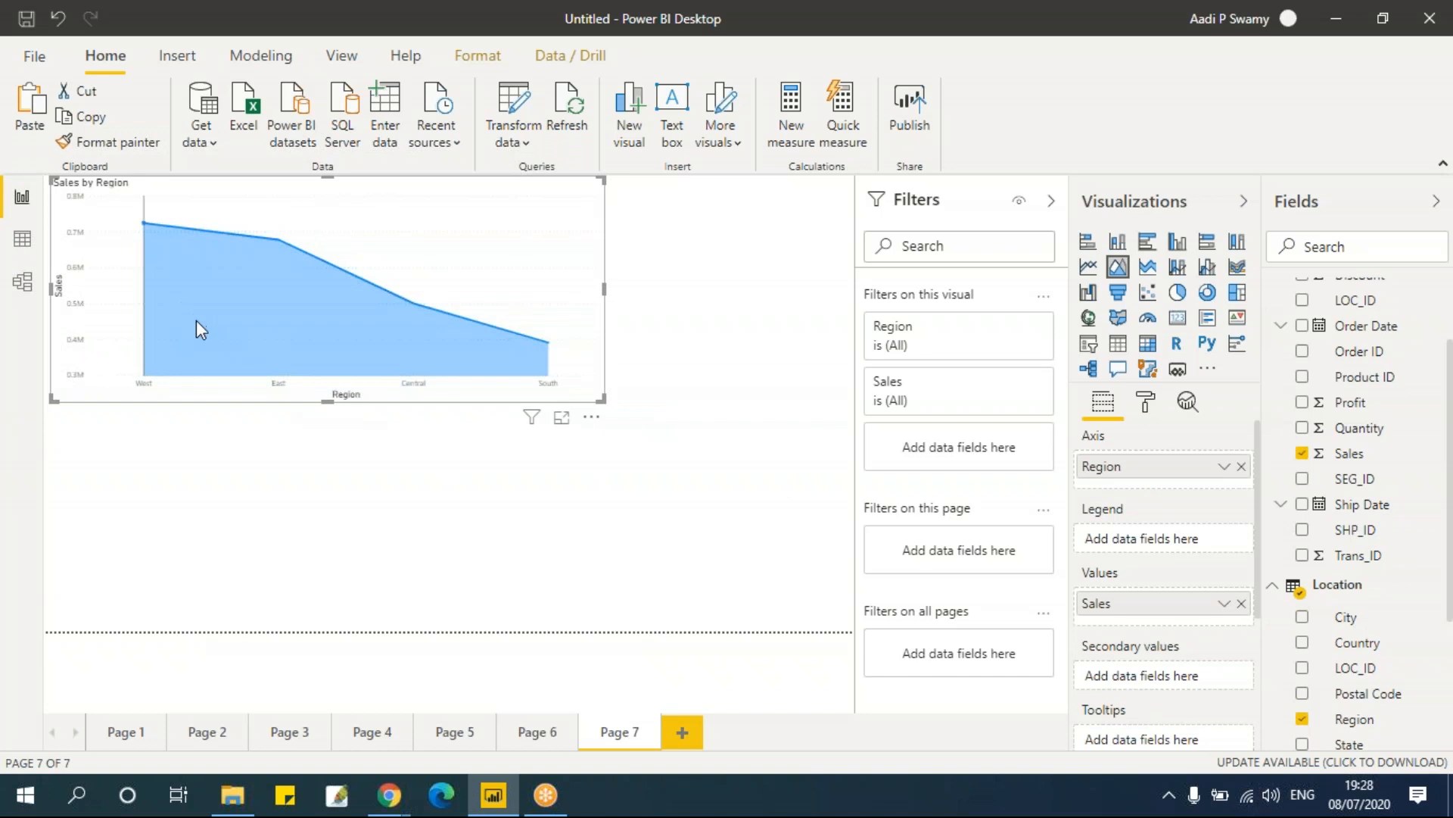
{"action": "left_click", "coordinate": [1241, 466]}
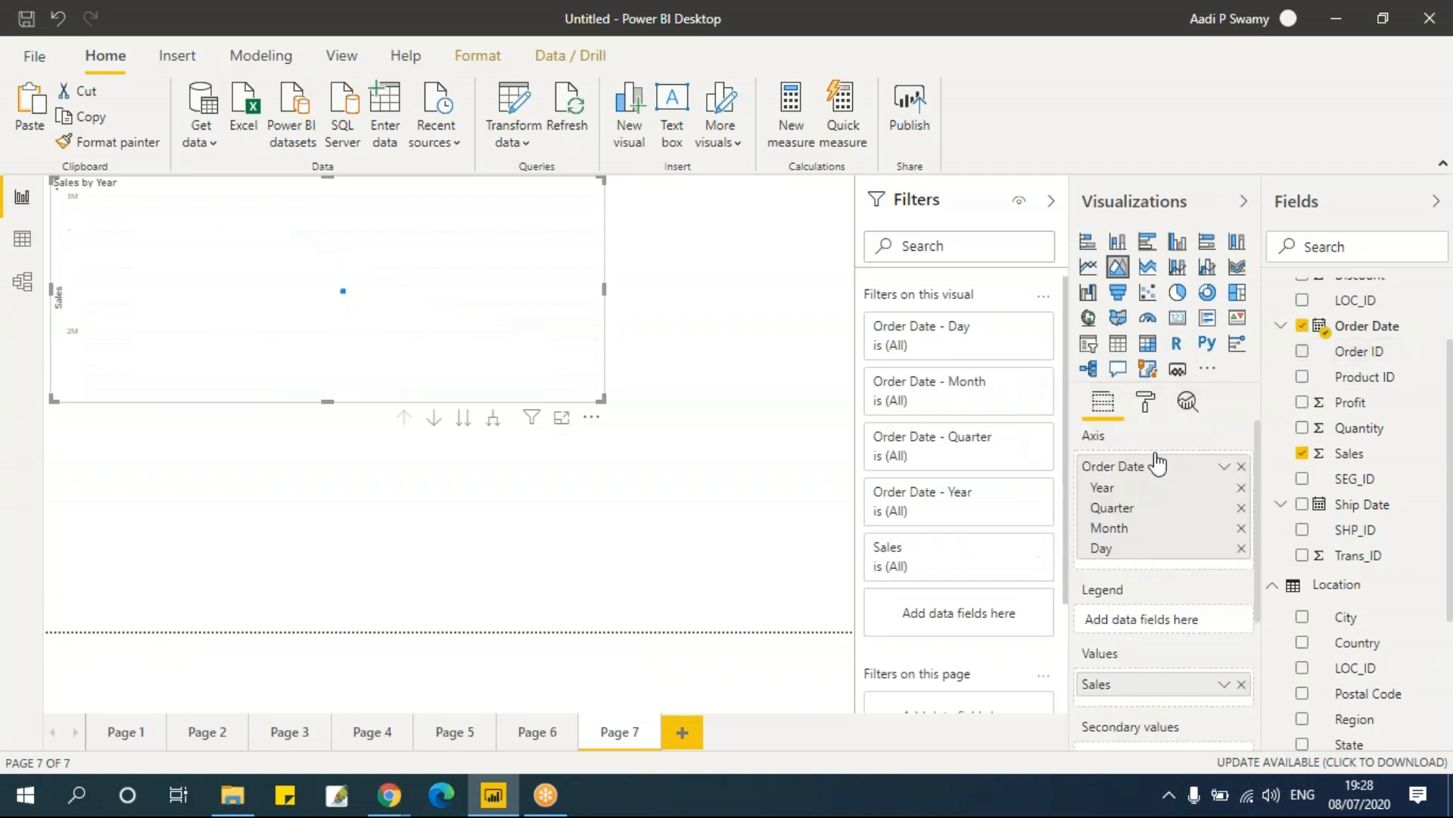
Step: Remove the Day, Quarter and Month levels from the area chart's axis
{"action": "left_click", "coordinate": [1241, 548]}
{"action": "left_click", "coordinate": [1243, 508]}
{"action": "left_click", "coordinate": [1243, 529]}
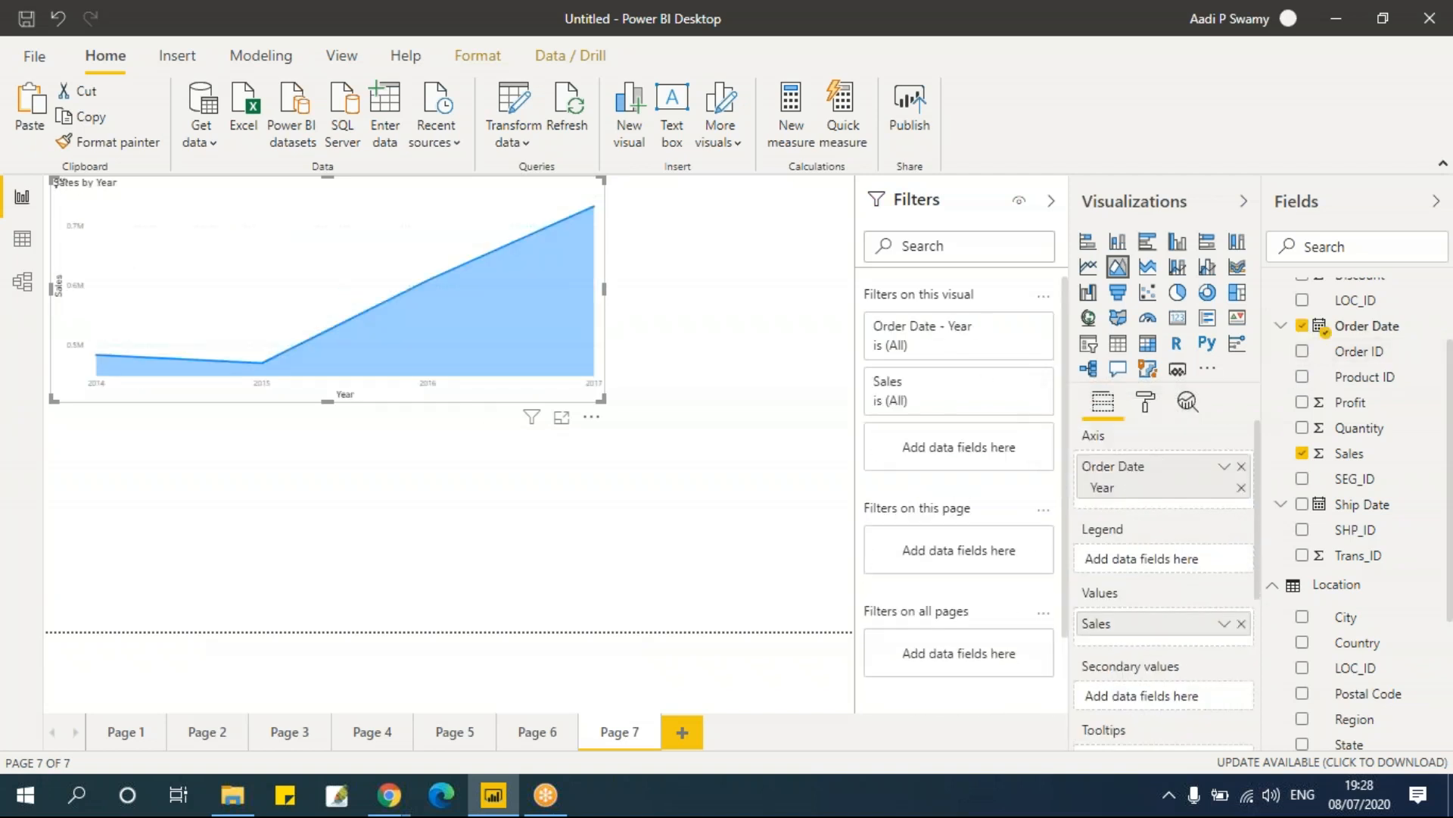
Step: Widen the area chart and paste a duplicate of it below the original
{"action": "left_click", "coordinate": [534, 737]}
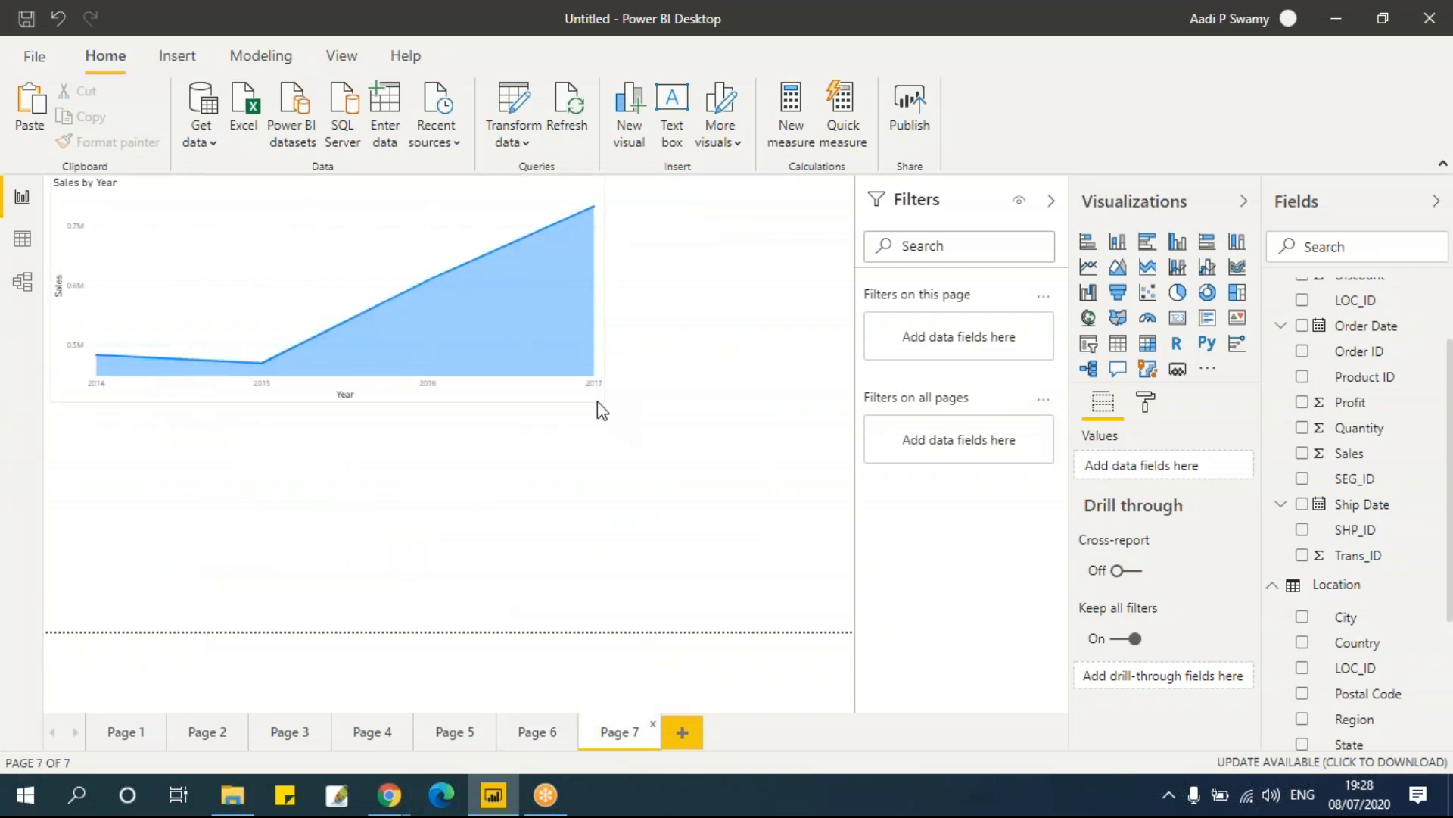
{"action": "left_click_drag", "start_coordinate": [605, 403], "coordinate": [691, 379]}
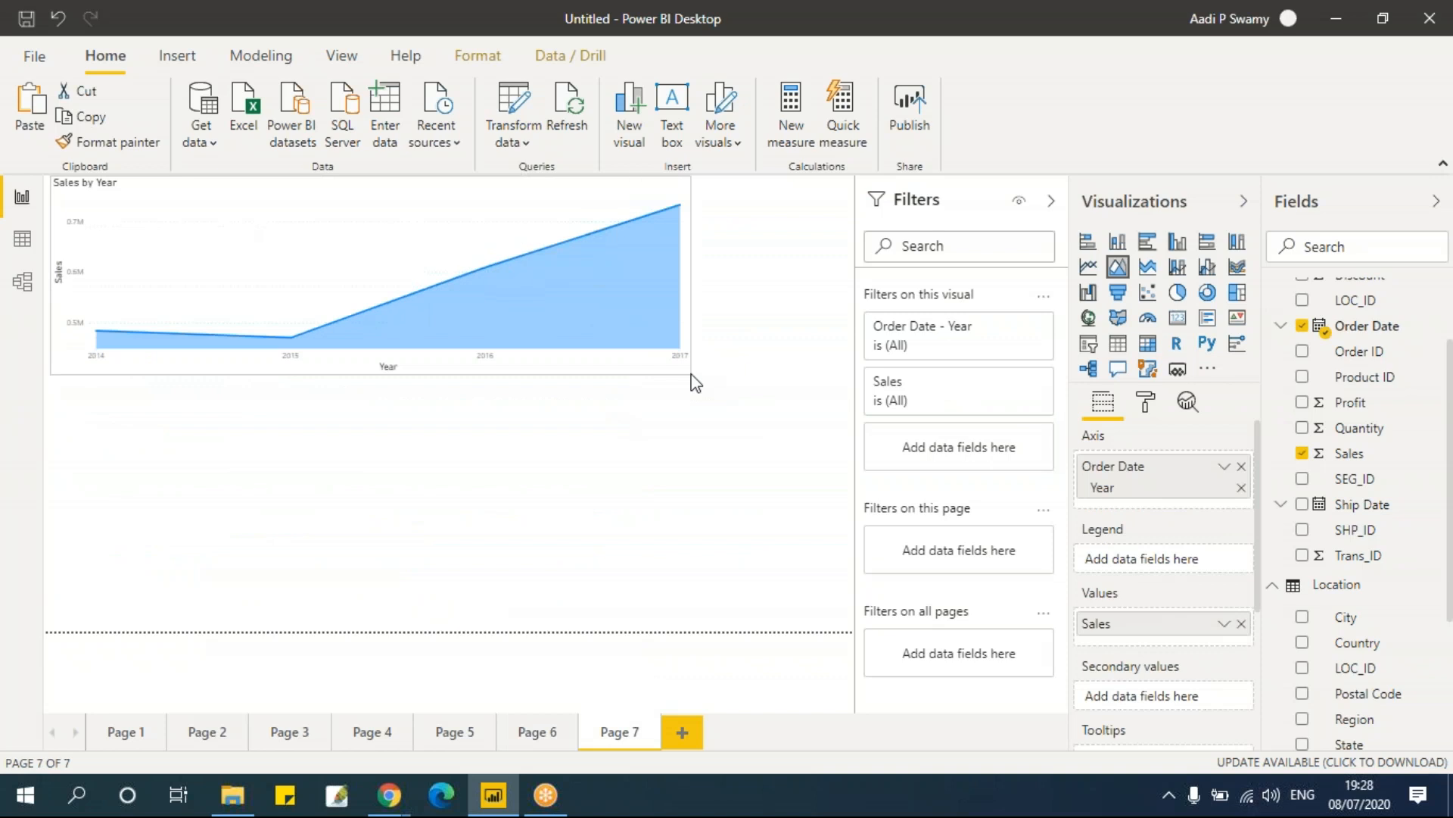
{"action": "left_click", "coordinate": [635, 467]}
{"action": "key", "text": "ctrl+v"}
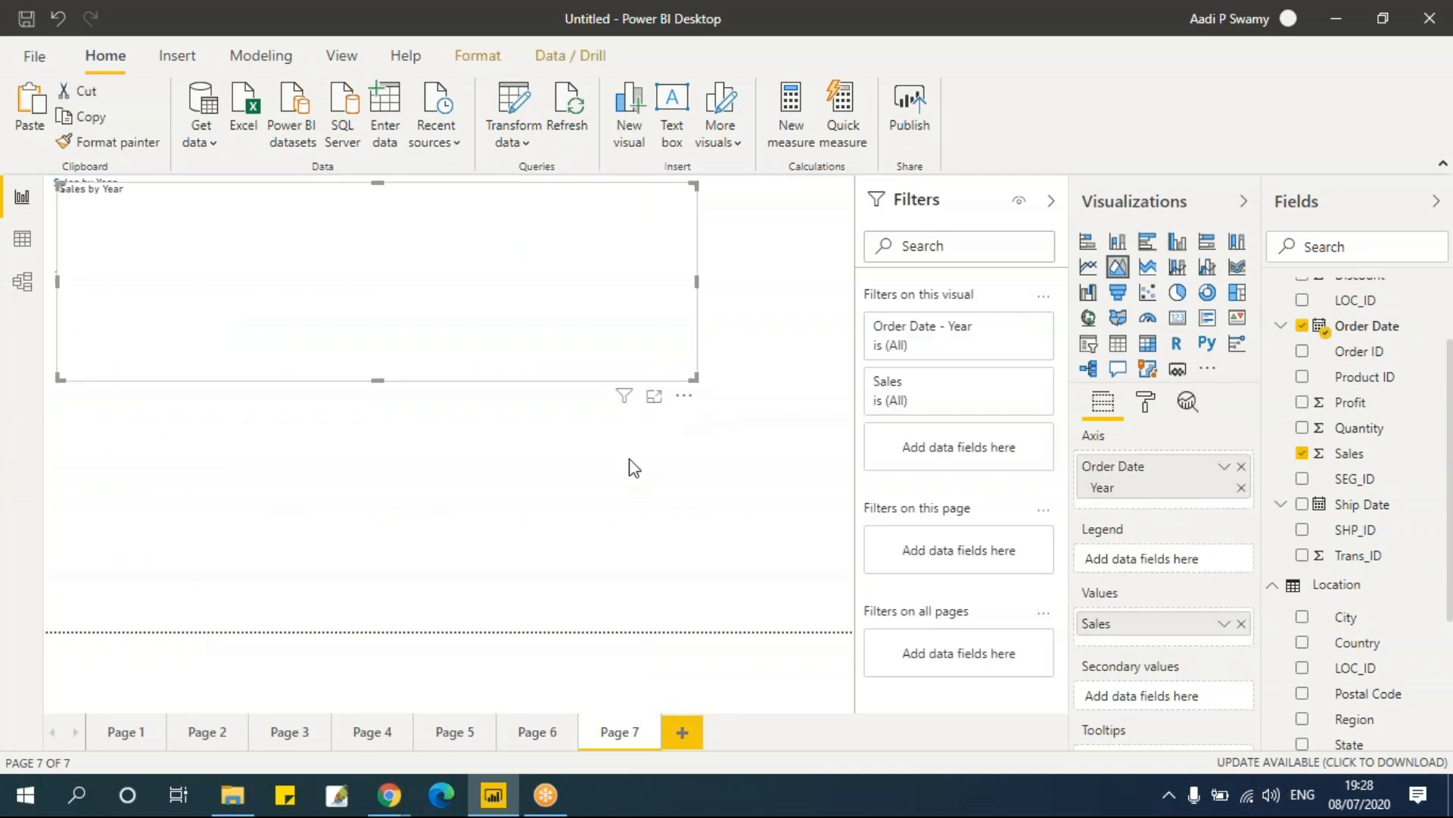
{"action": "left_click_drag", "start_coordinate": [421, 218], "coordinate": [439, 415]}
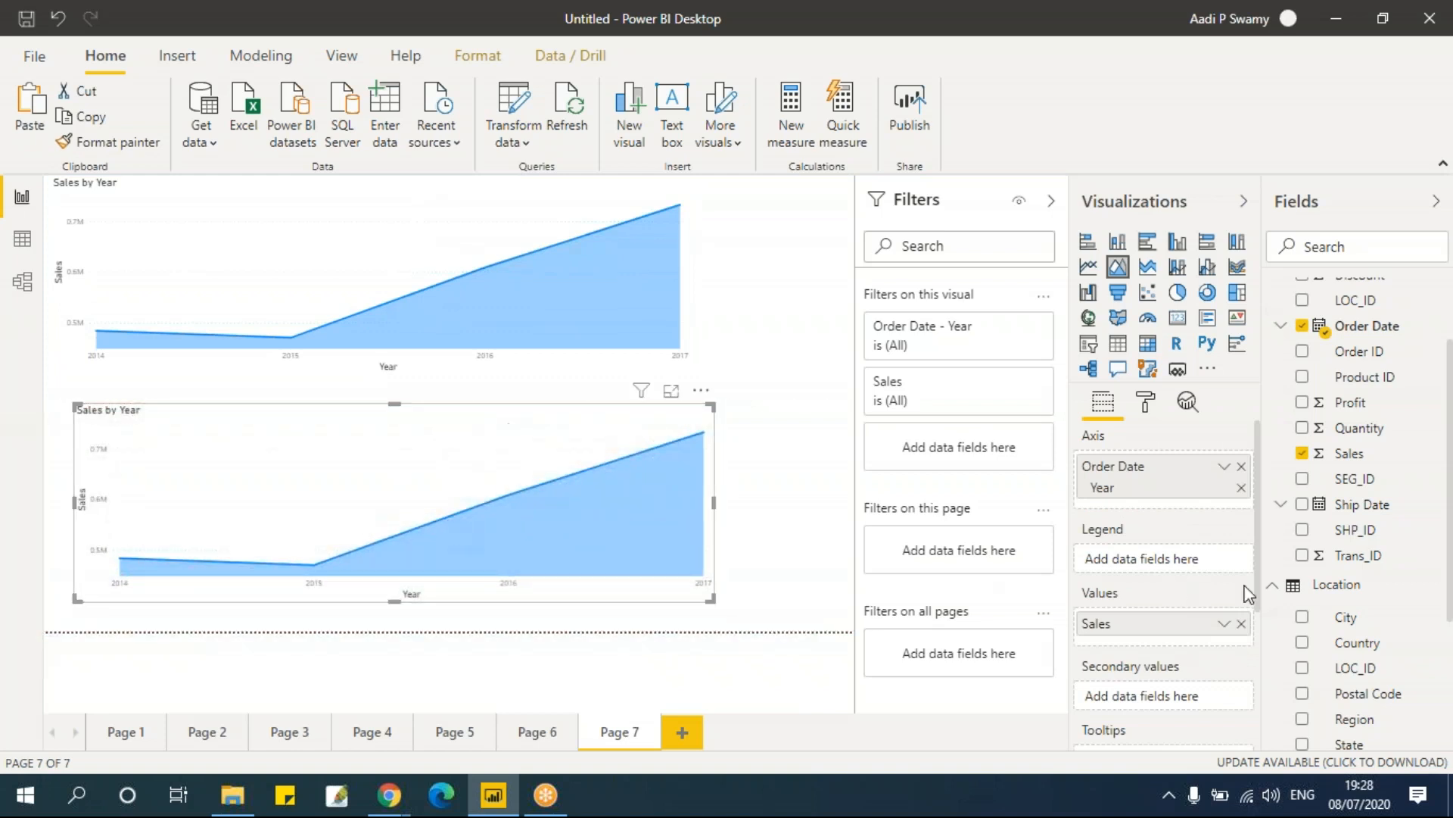
Step: Add Region as the legend of the lower area chart
{"action": "left_click_drag", "start_coordinate": [1361, 721], "coordinate": [1166, 564]}
{"action": "left_click_drag", "start_coordinate": [1041, 658], "coordinate": [1166, 560]}
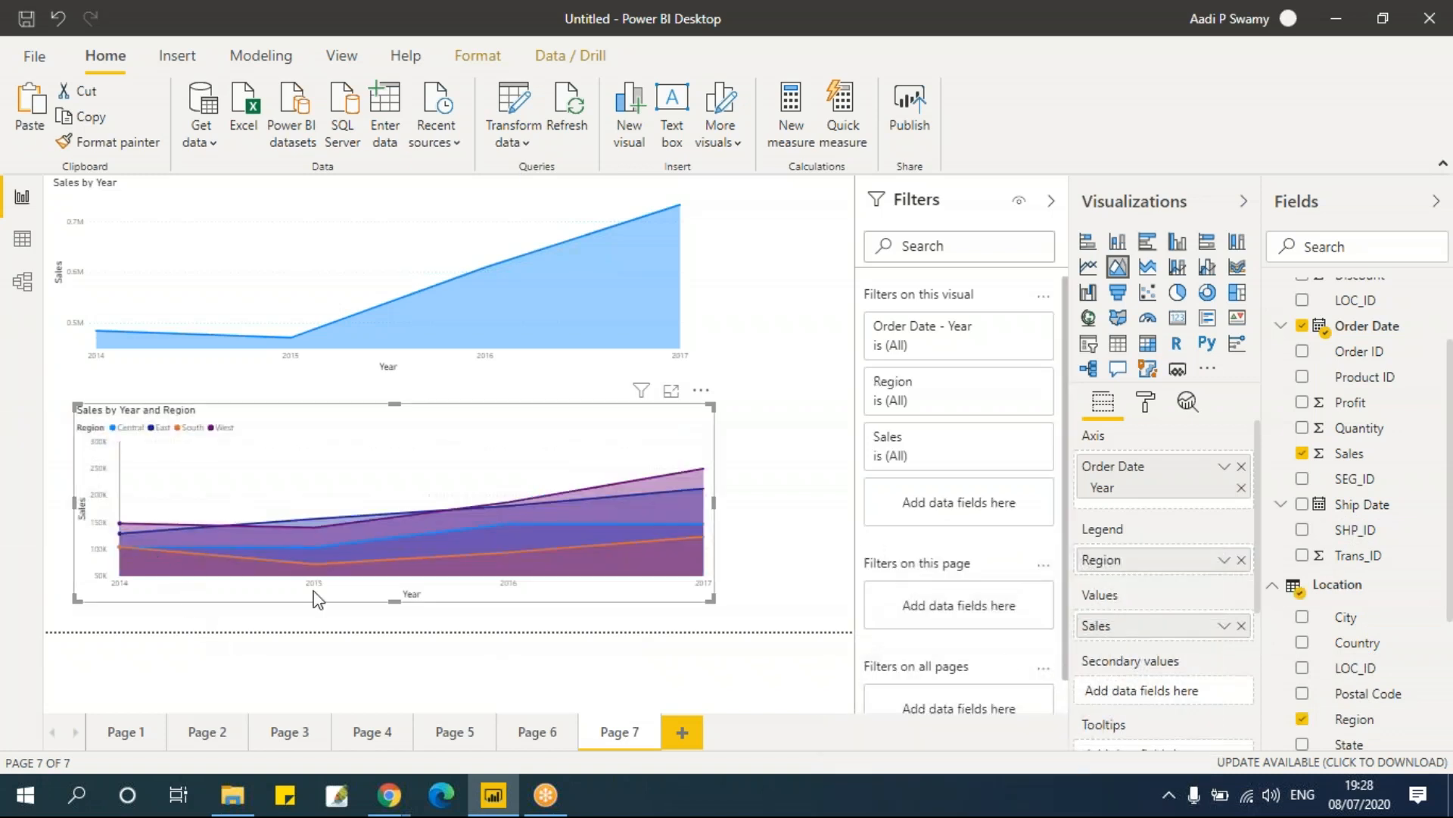
Step: Copy the lower area chart and paste it onto a new Page 8
{"action": "left_click", "coordinate": [536, 732]}
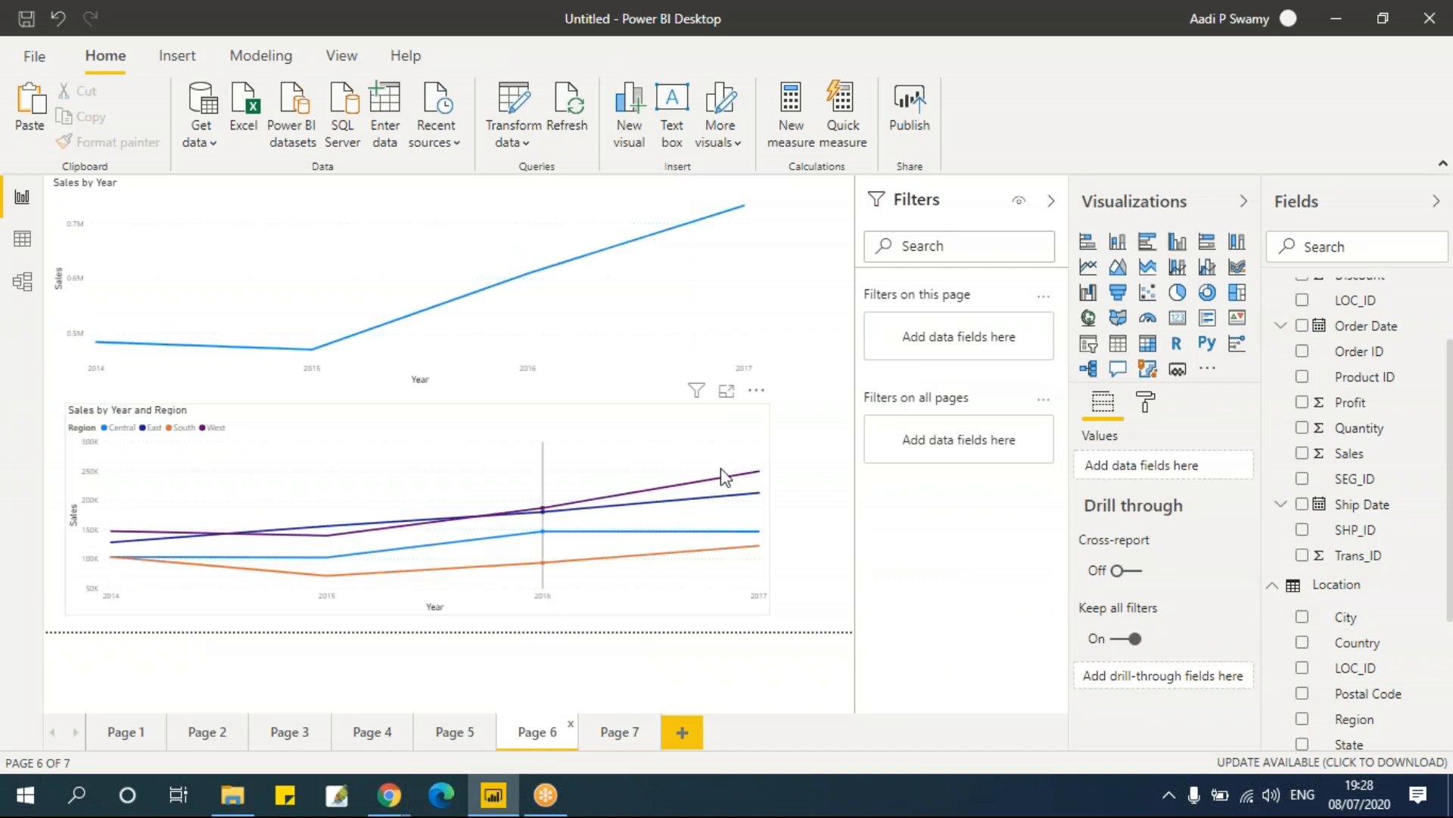
{"action": "left_click", "coordinate": [618, 732]}
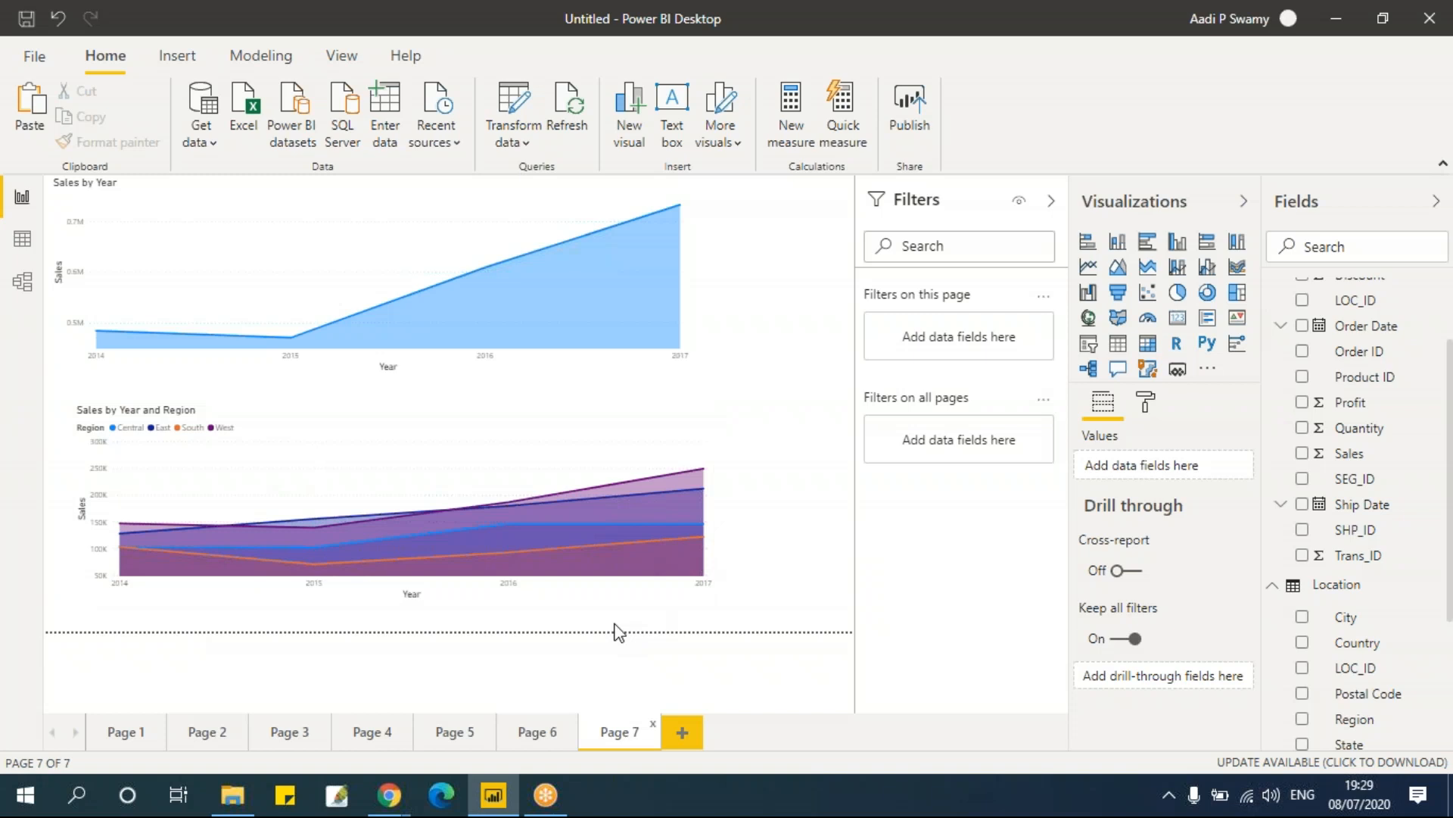
{"action": "left_click", "coordinate": [413, 421]}
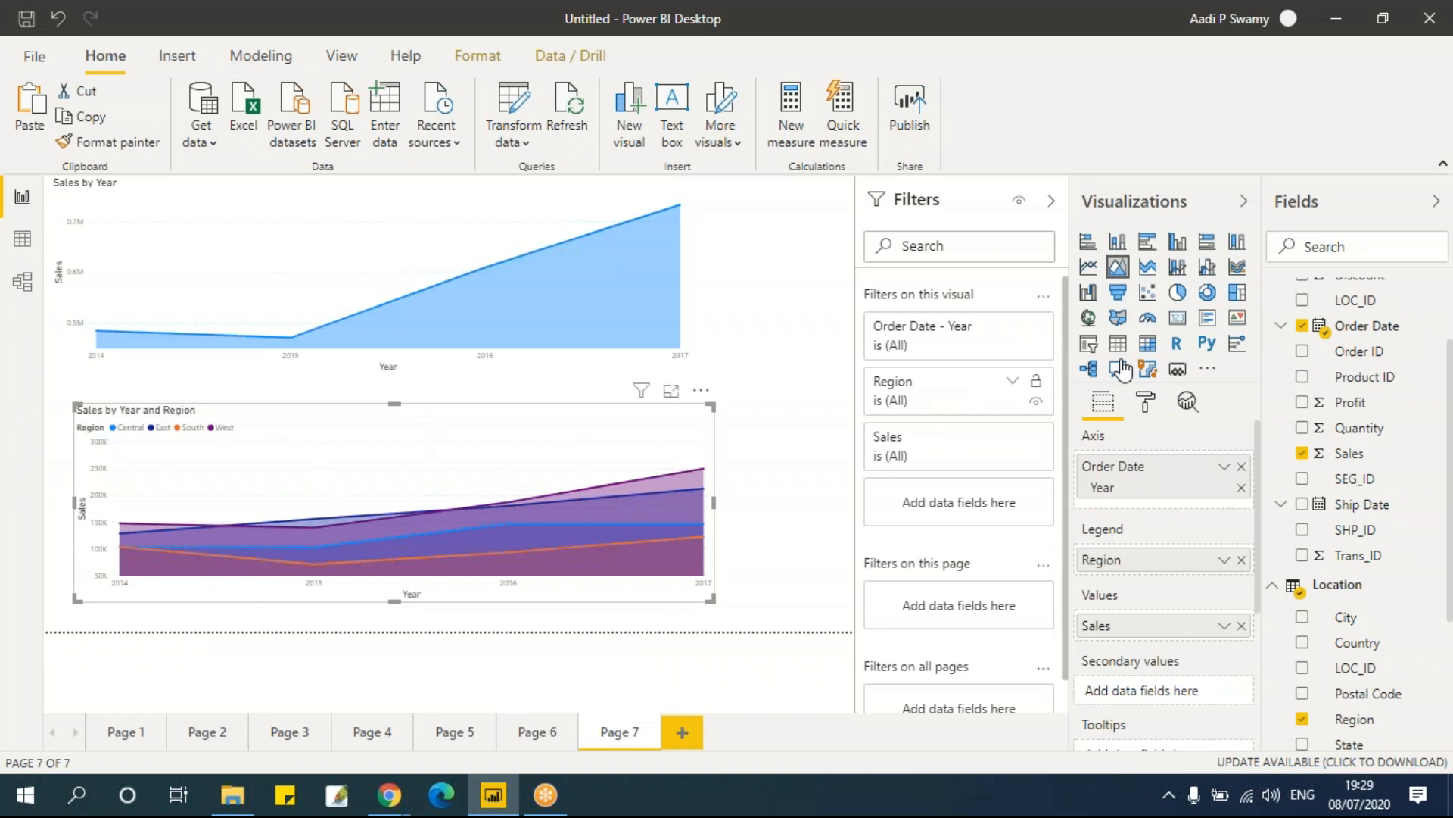
{"action": "left_click", "coordinate": [682, 732]}
{"action": "left_click", "coordinate": [624, 733]}
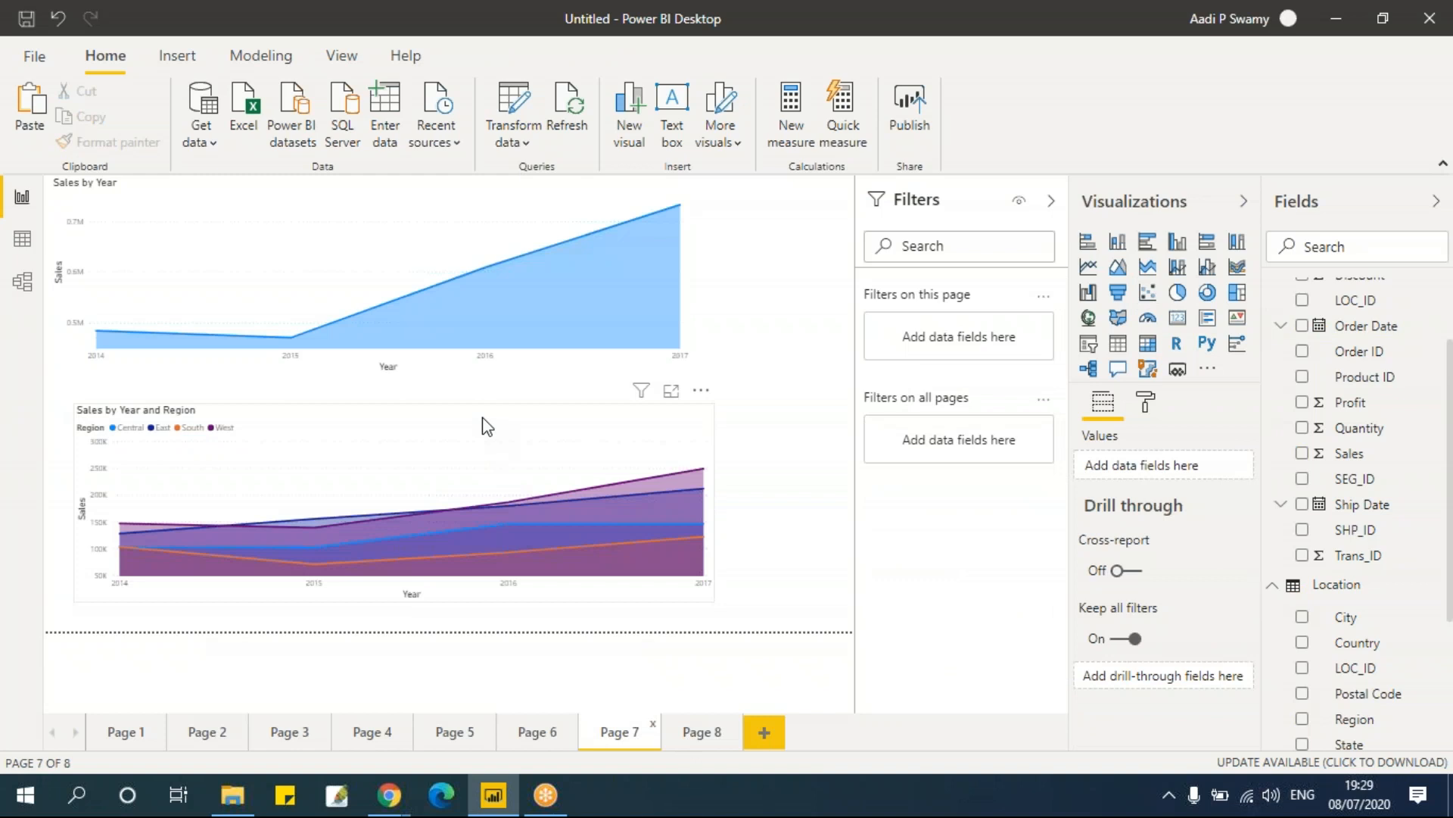
{"action": "left_click", "coordinate": [484, 425]}
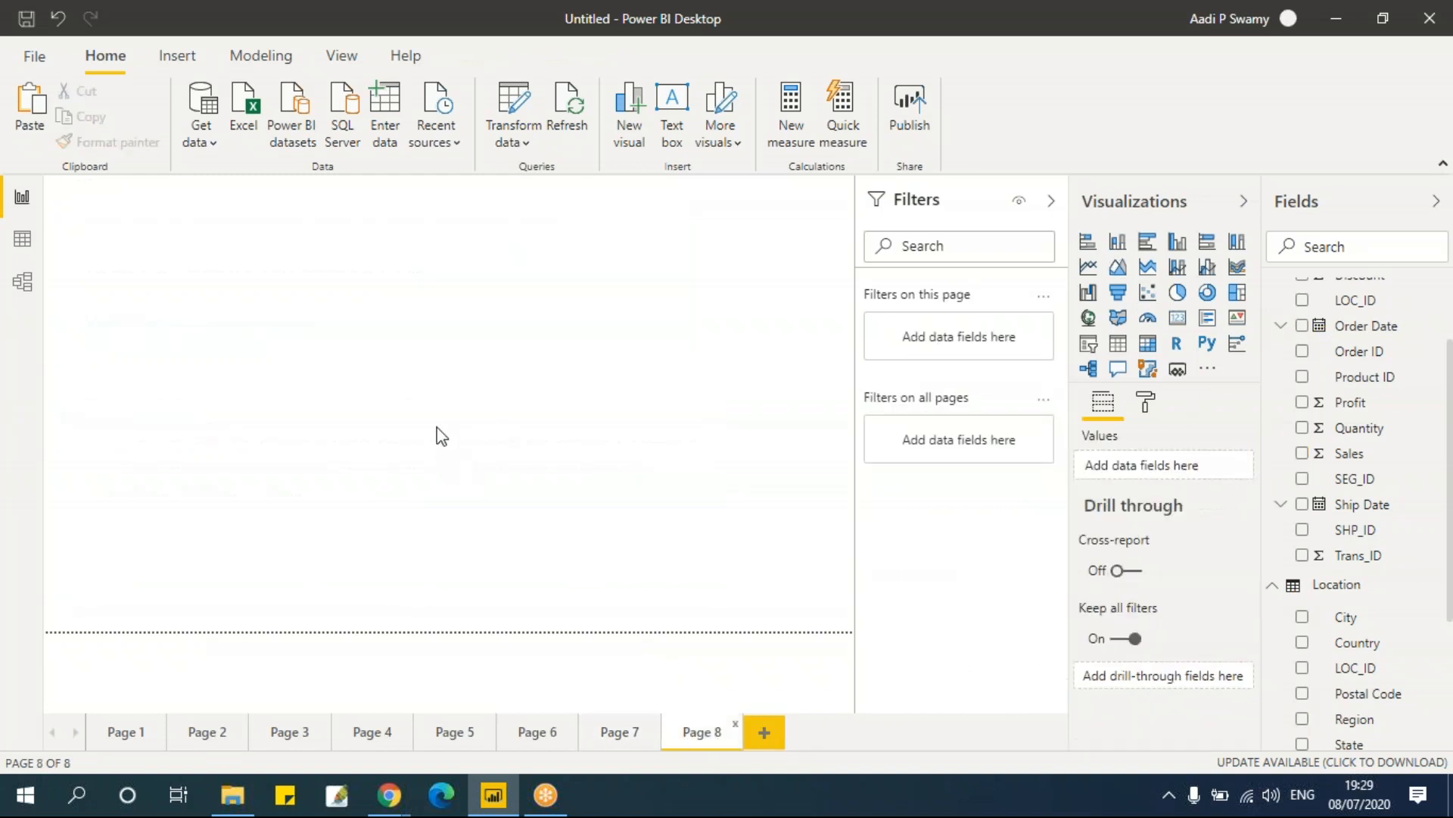
{"action": "key", "text": "ctrl+v"}
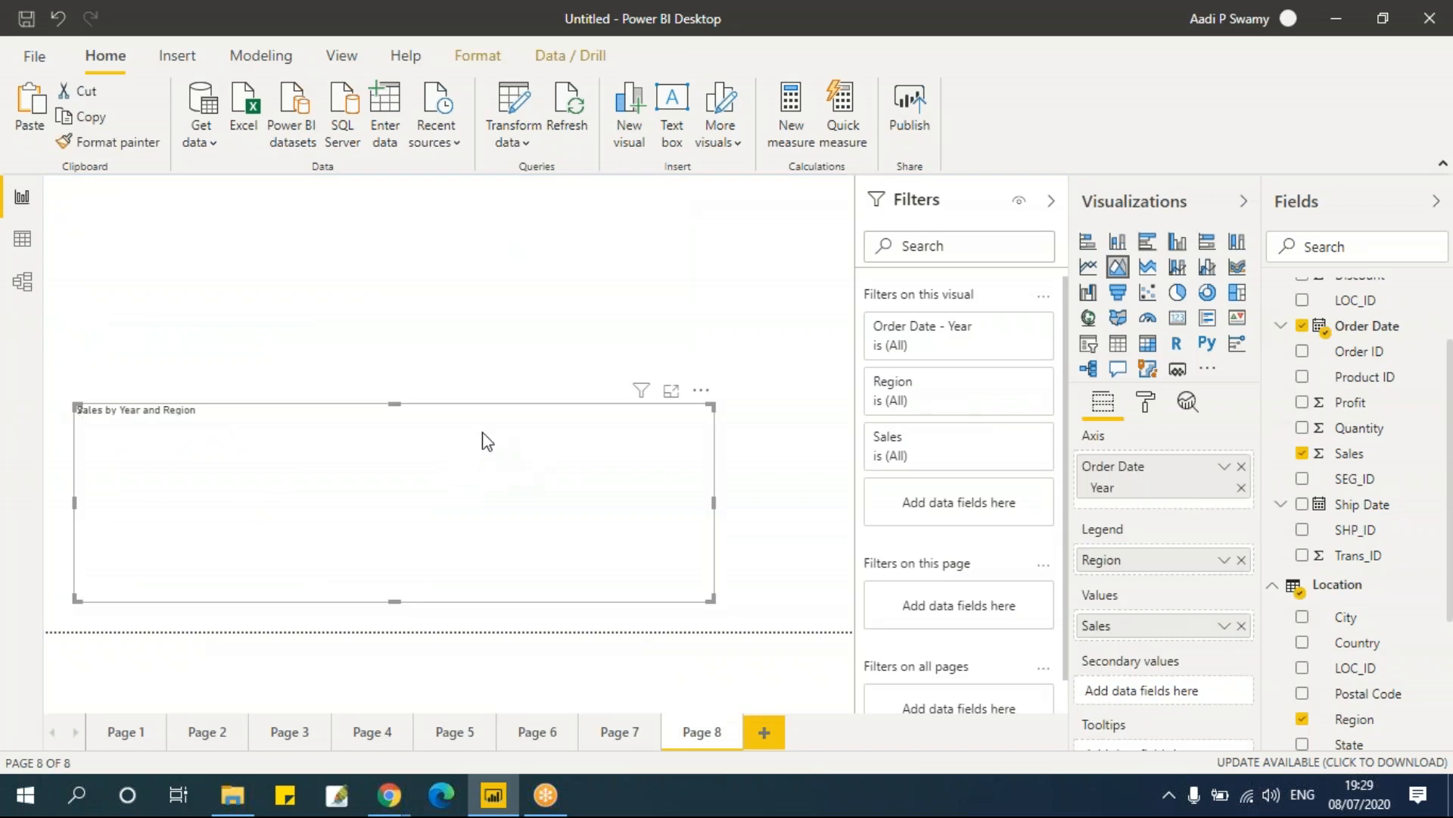
Step: Move the pasted chart to the top of the page and enlarge it
{"action": "left_click_drag", "start_coordinate": [456, 414], "coordinate": [458, 227]}
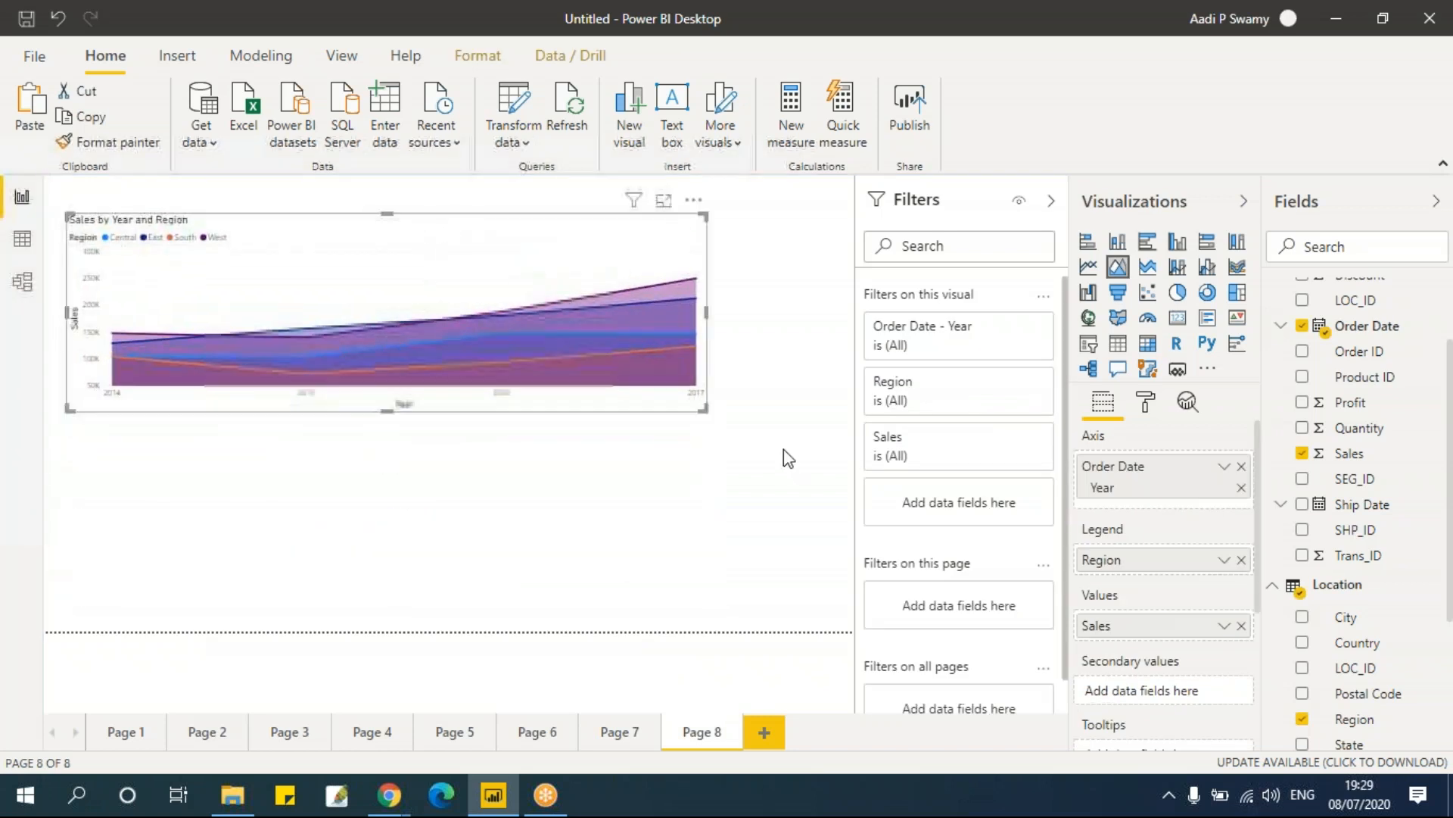
{"action": "left_click_drag", "start_coordinate": [703, 412], "coordinate": [748, 503]}
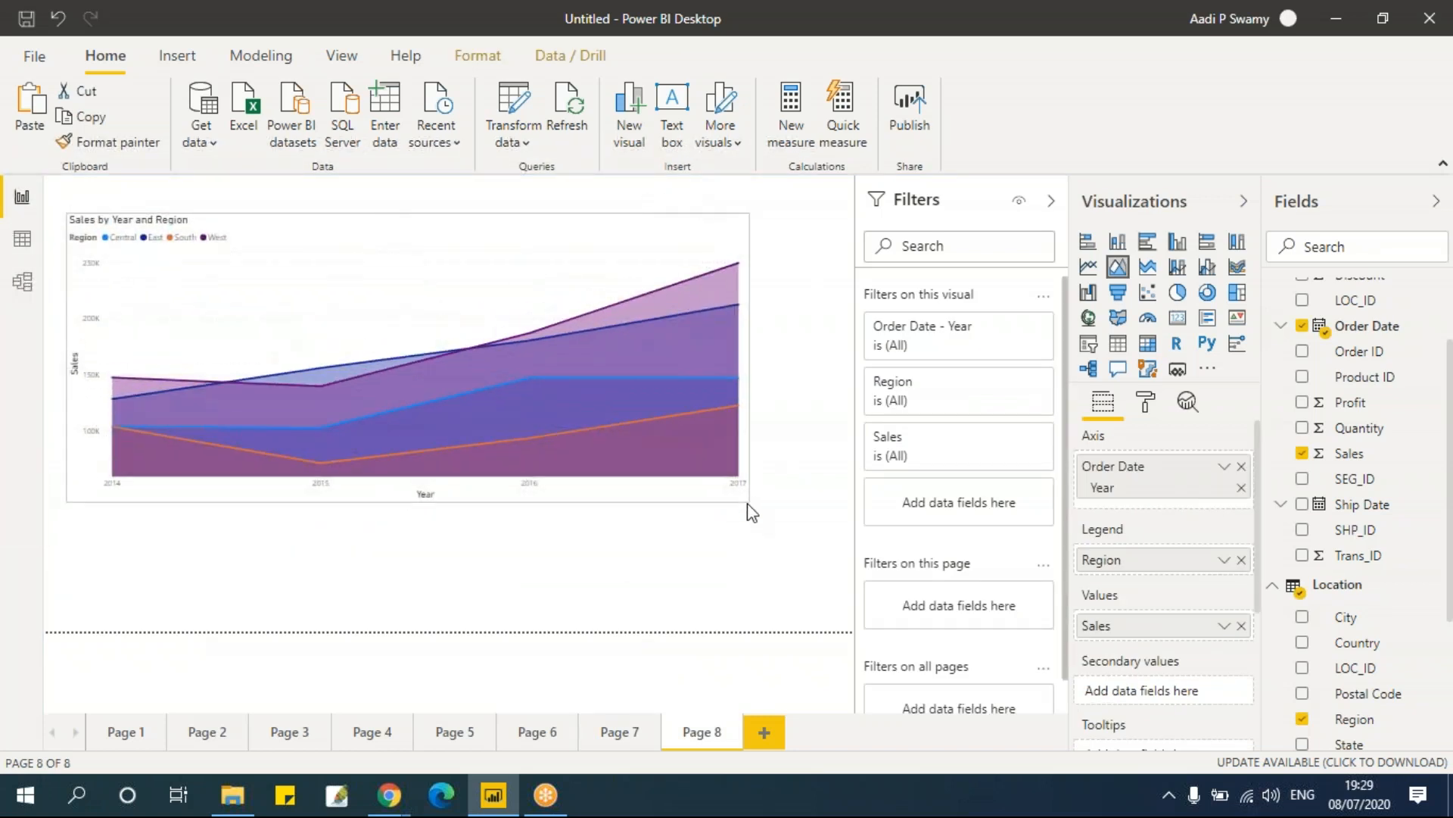
Step: Change the pasted chart into a stacked area chart
{"action": "left_click", "coordinate": [1150, 271]}
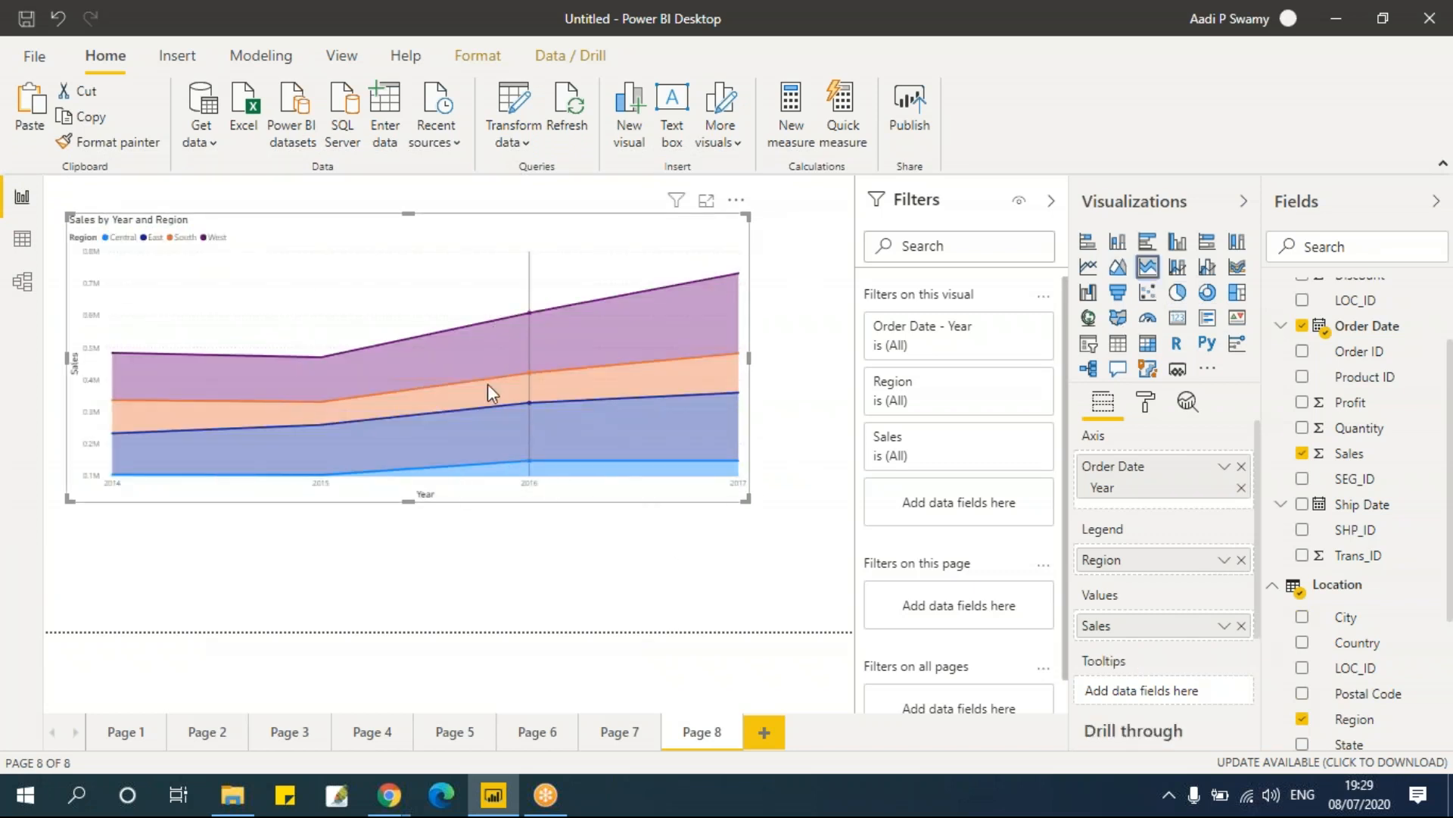
{"action": "left_click", "coordinate": [201, 732]}
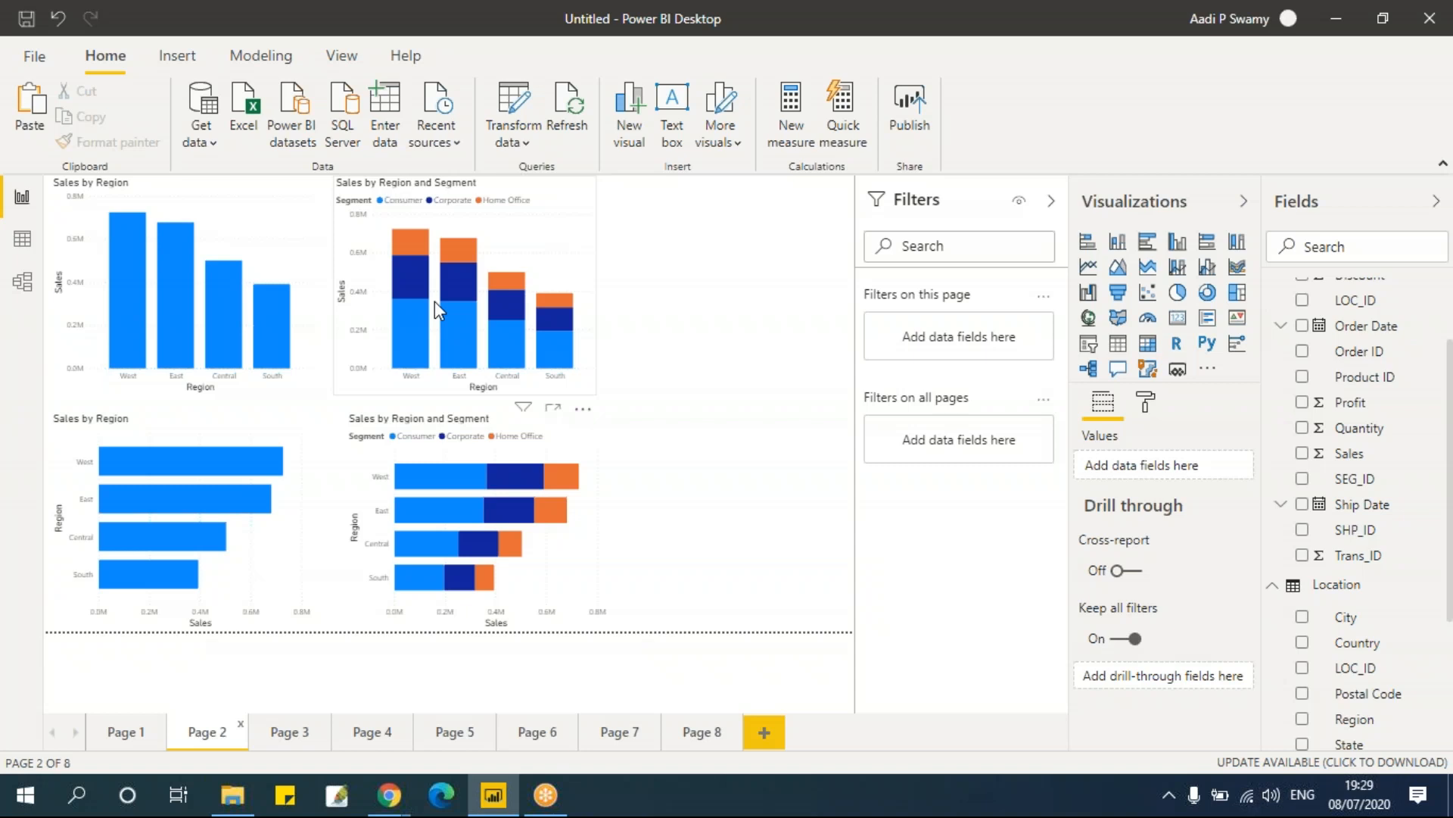
{"action": "left_click", "coordinate": [683, 739]}
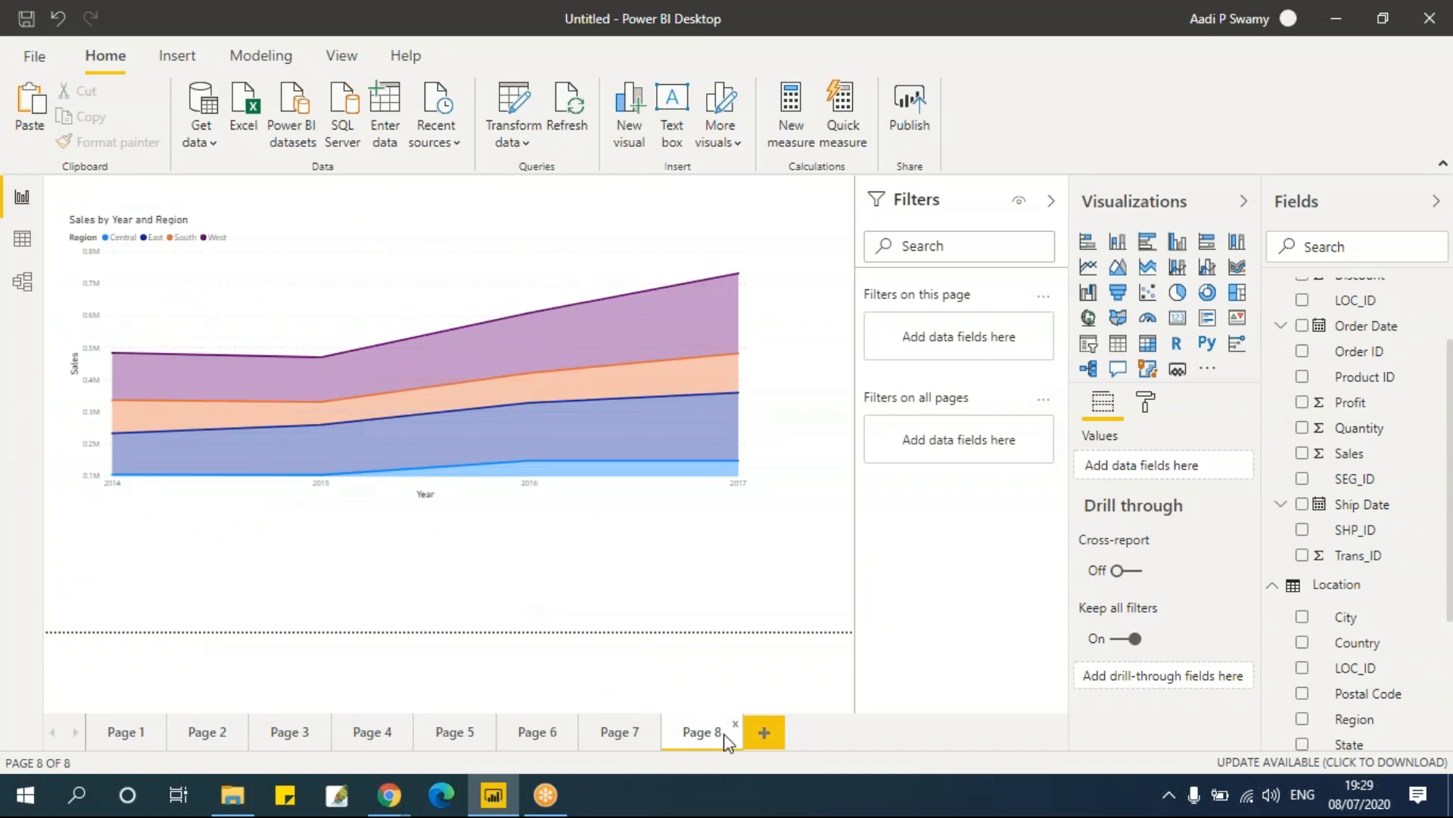
Step: Add a new page with a funnel chart of Sales grouped by Region and enlarge it
{"action": "left_click", "coordinate": [763, 735]}
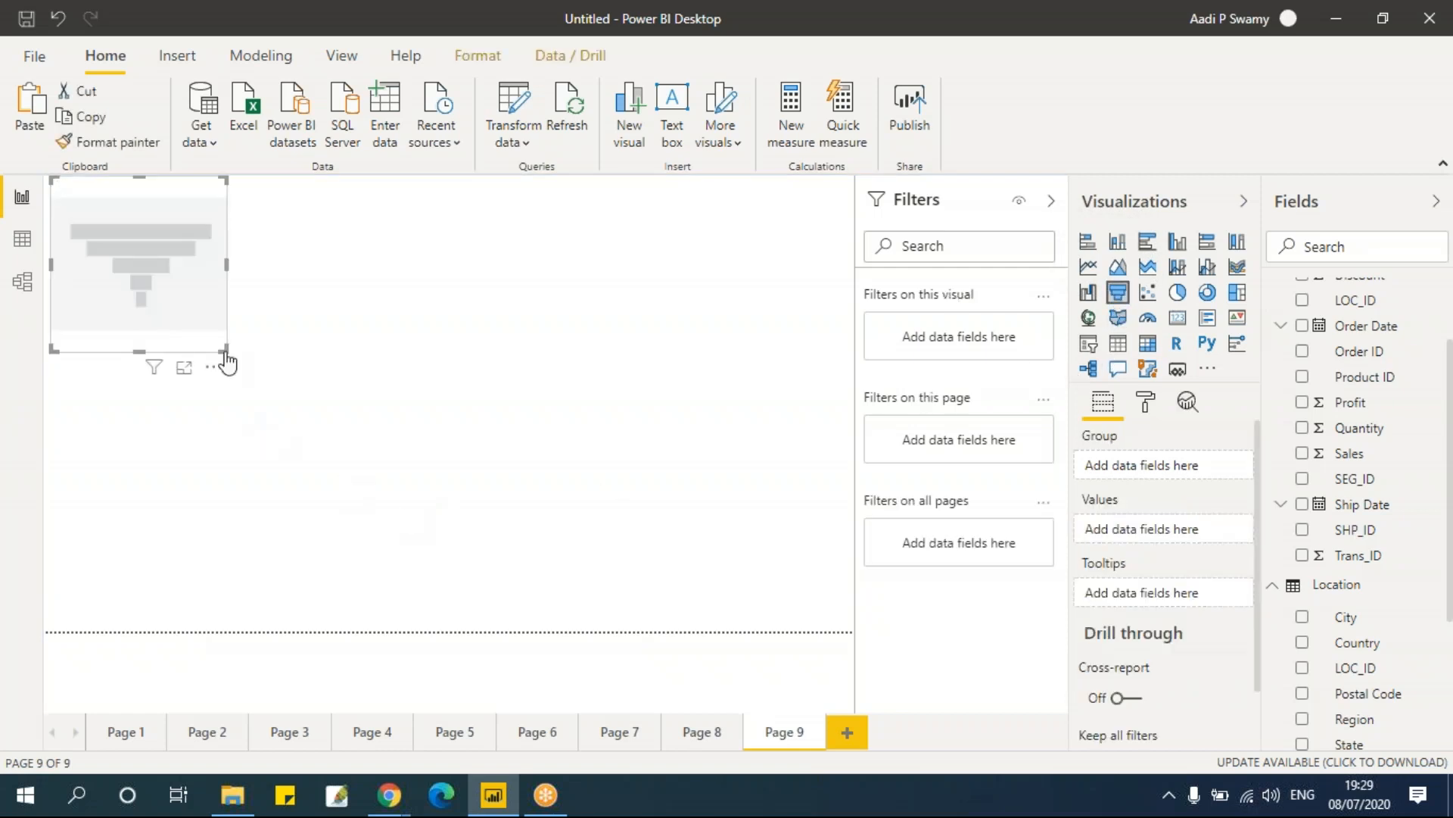
{"action": "left_click_drag", "start_coordinate": [271, 401], "coordinate": [318, 455]}
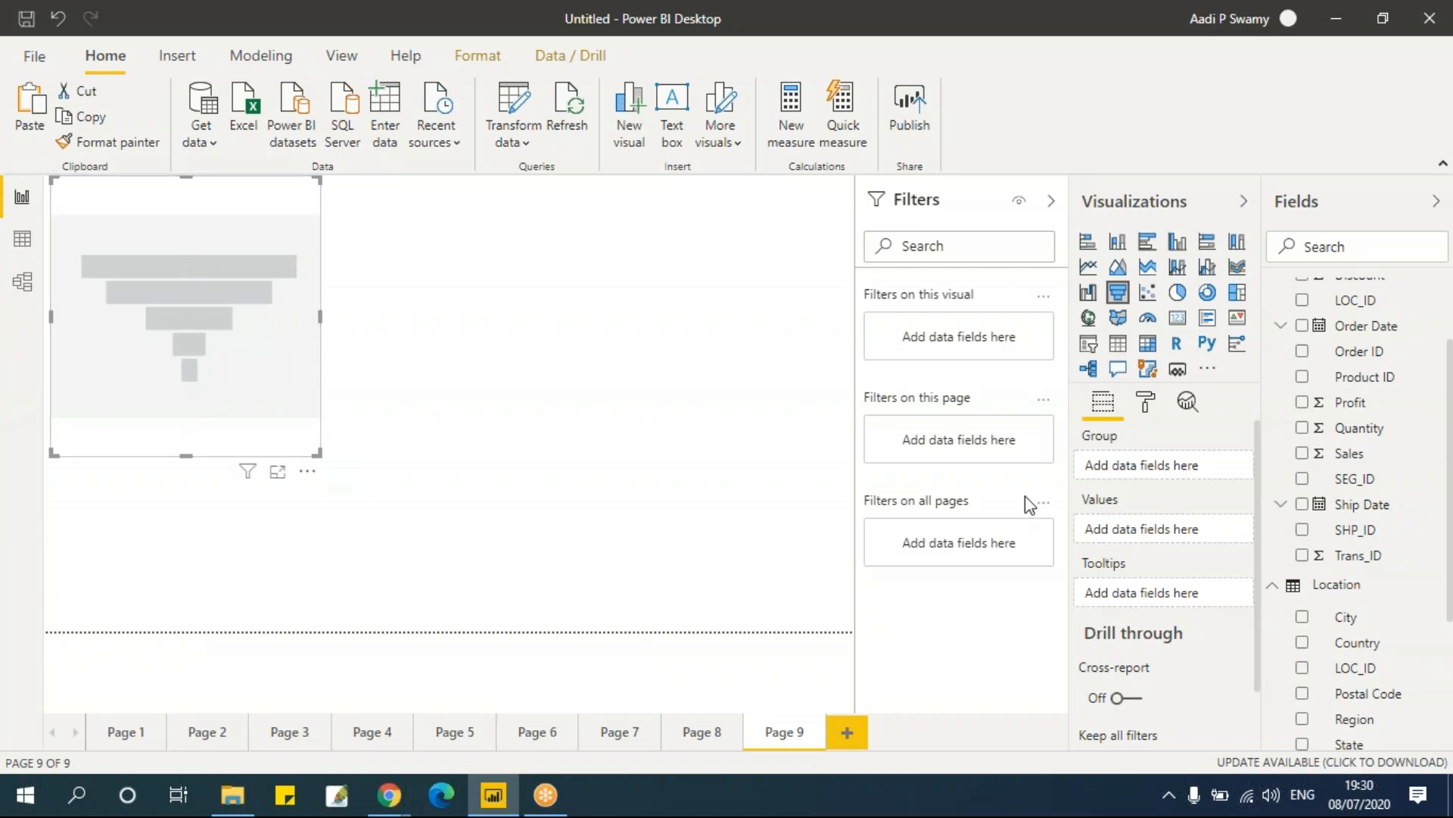
{"action": "left_click", "coordinate": [1303, 719]}
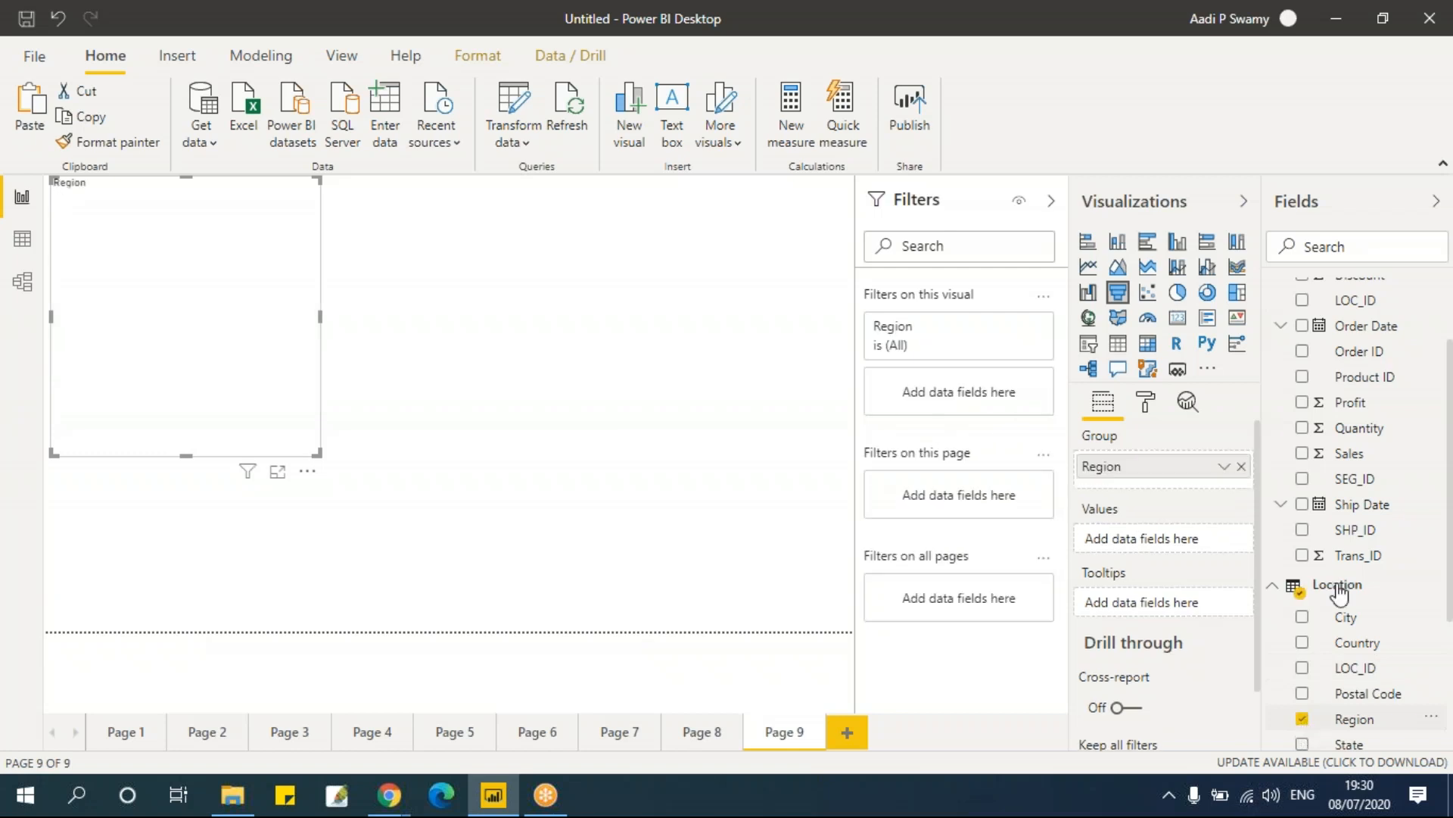
{"action": "left_click", "coordinate": [1302, 453]}
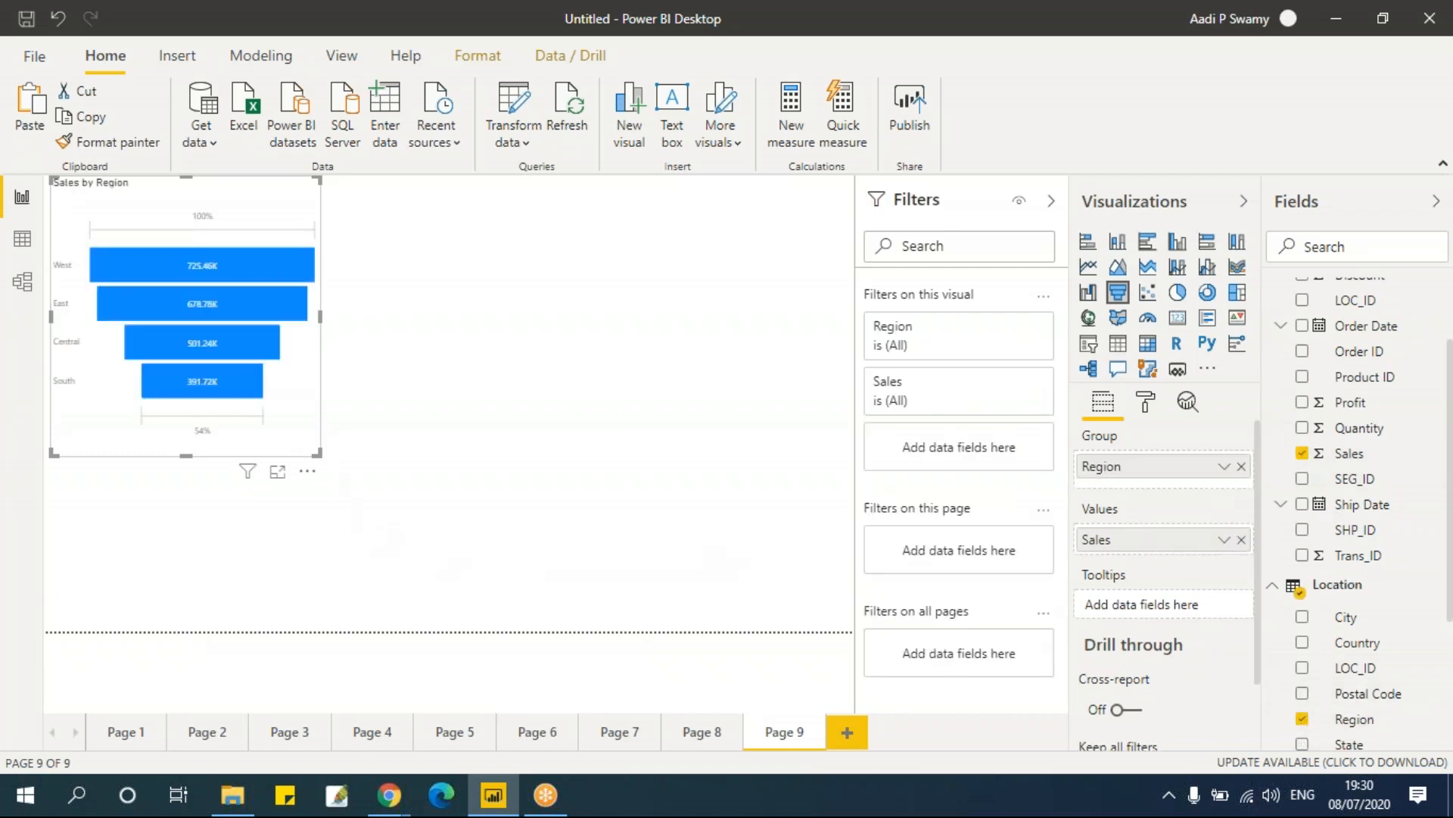
{"action": "left_click_drag", "start_coordinate": [328, 467], "coordinate": [357, 493]}
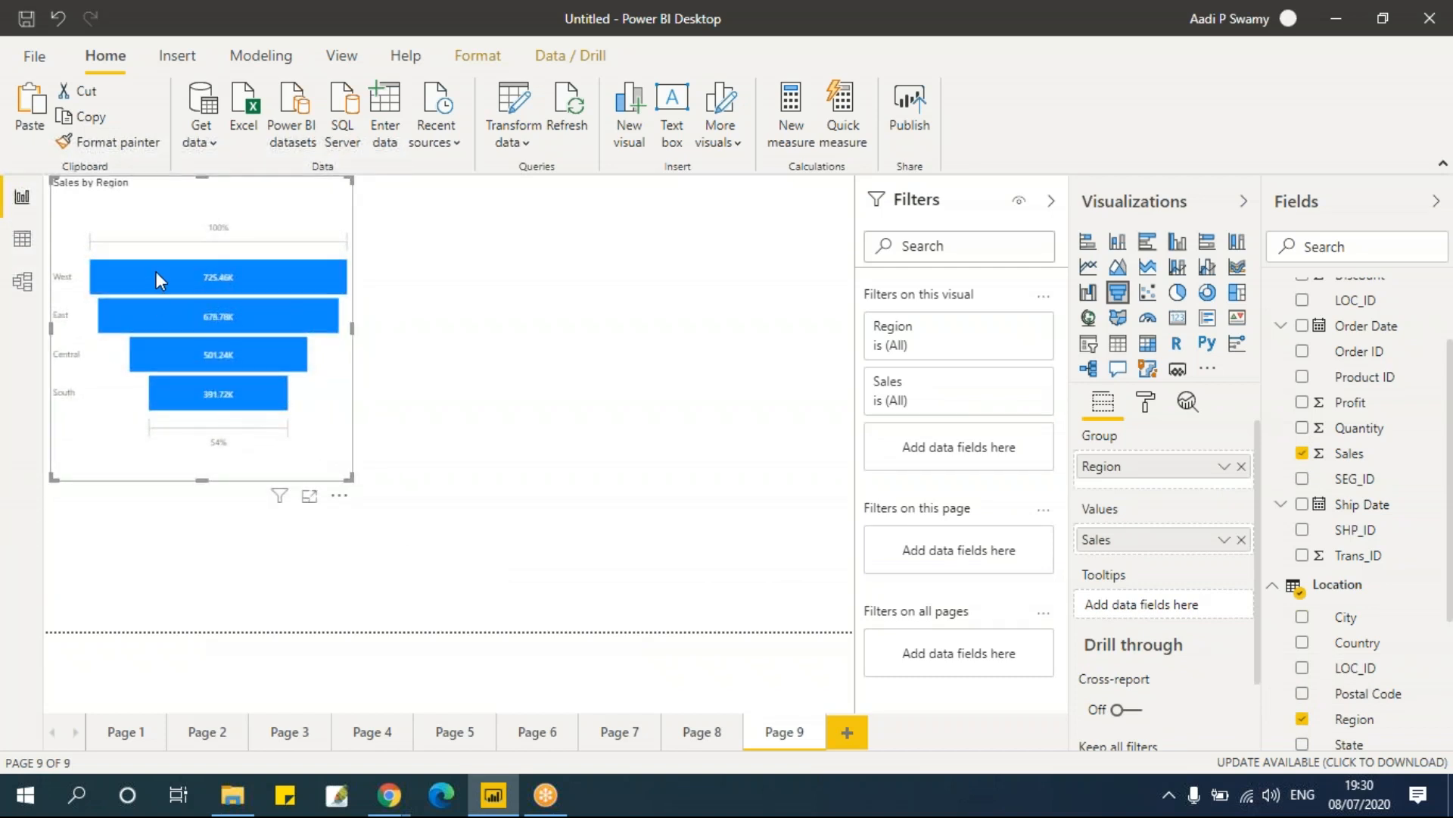
Step: Replace Region with State as the funnel's group and widen the funnel
{"action": "mouse_move", "coordinate": [218, 279]}
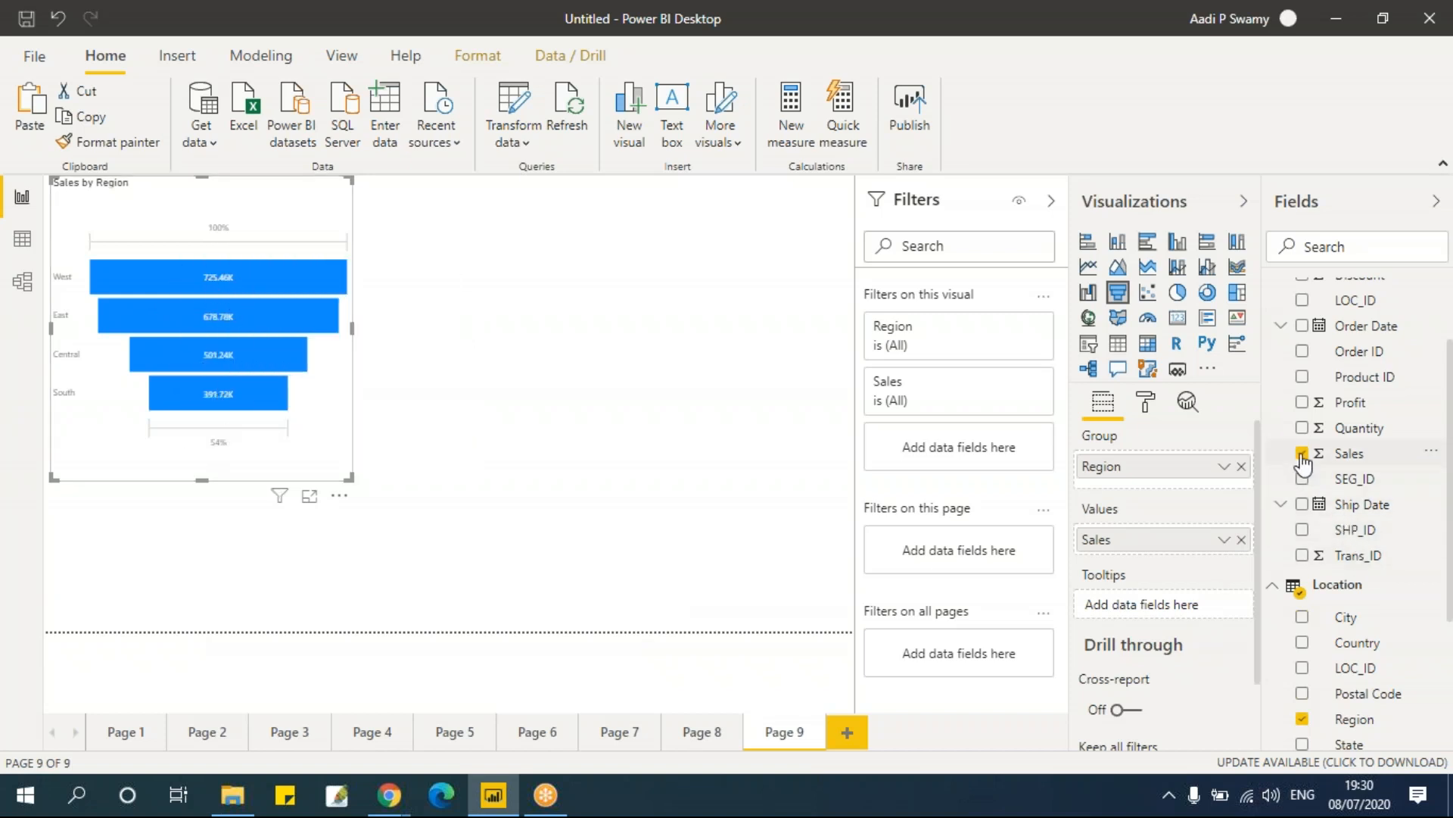
{"action": "left_click", "coordinate": [1303, 720]}
{"action": "scroll", "coordinate": [1388, 624], "scroll_direction": "down", "scroll_amount": 3}
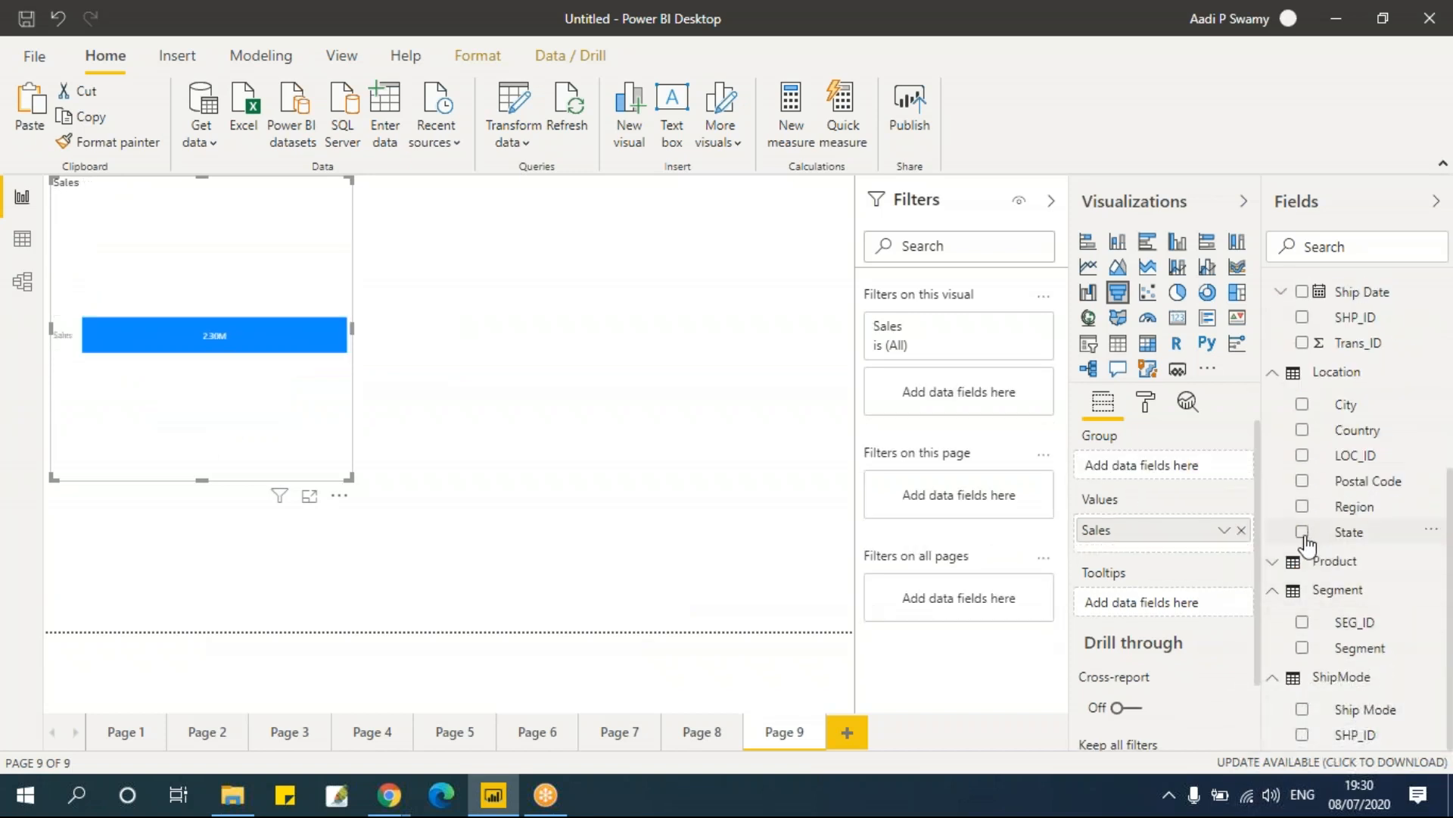
{"action": "left_click", "coordinate": [1303, 531]}
{"action": "left_click_drag", "start_coordinate": [353, 329], "coordinate": [378, 337]}
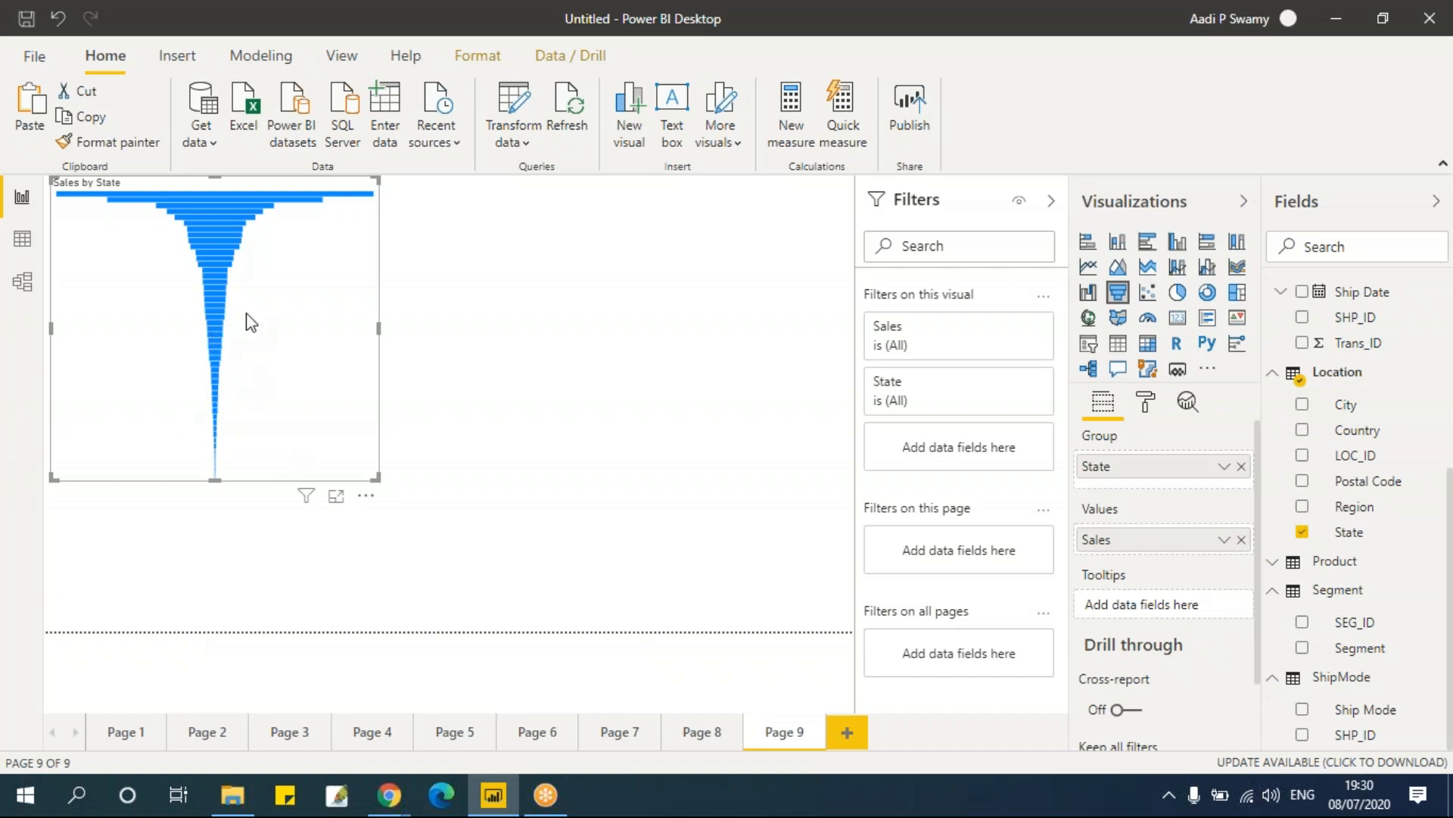
{"action": "left_click", "coordinate": [1224, 540]}
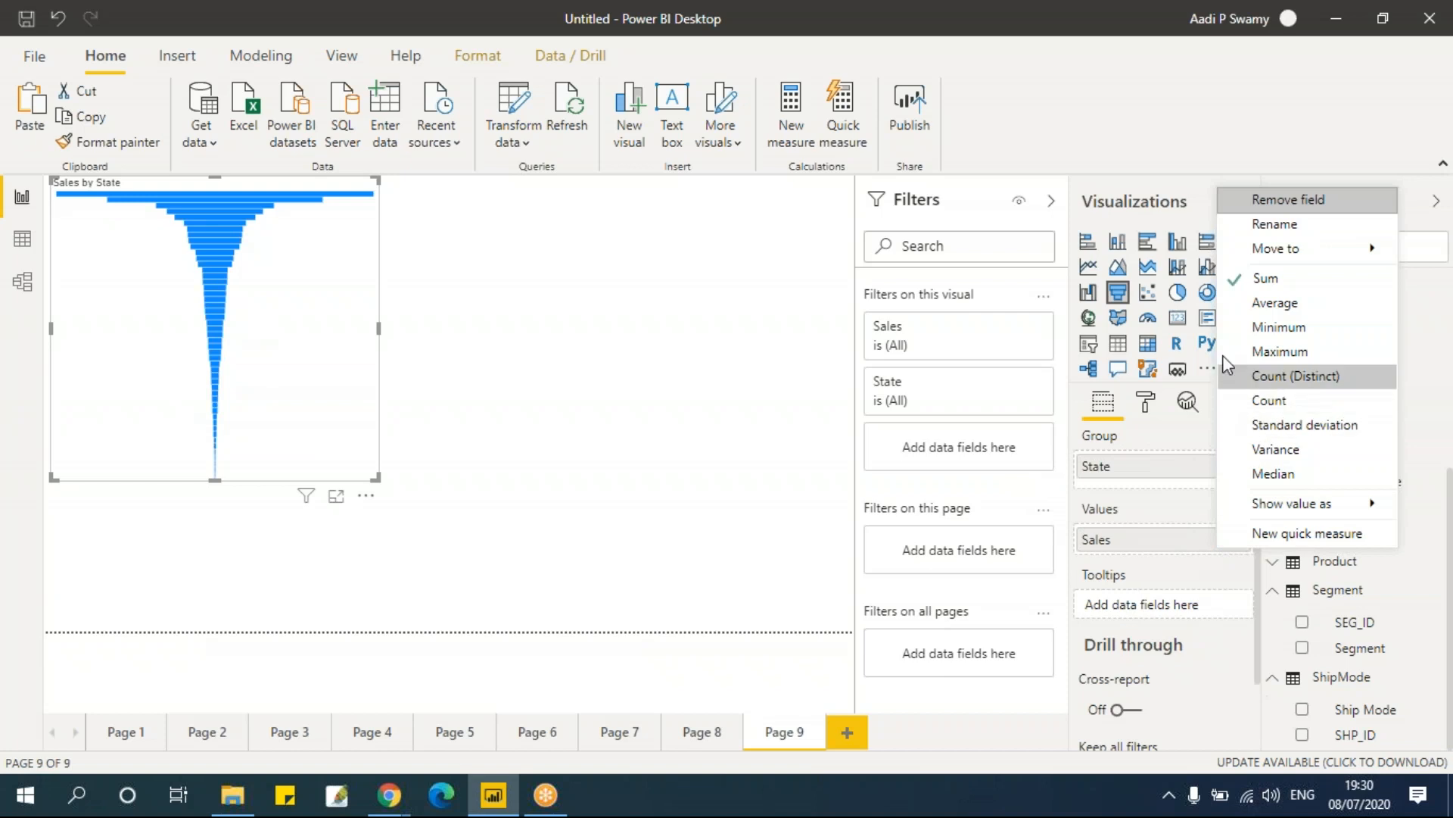
{"action": "left_click", "coordinate": [1170, 507]}
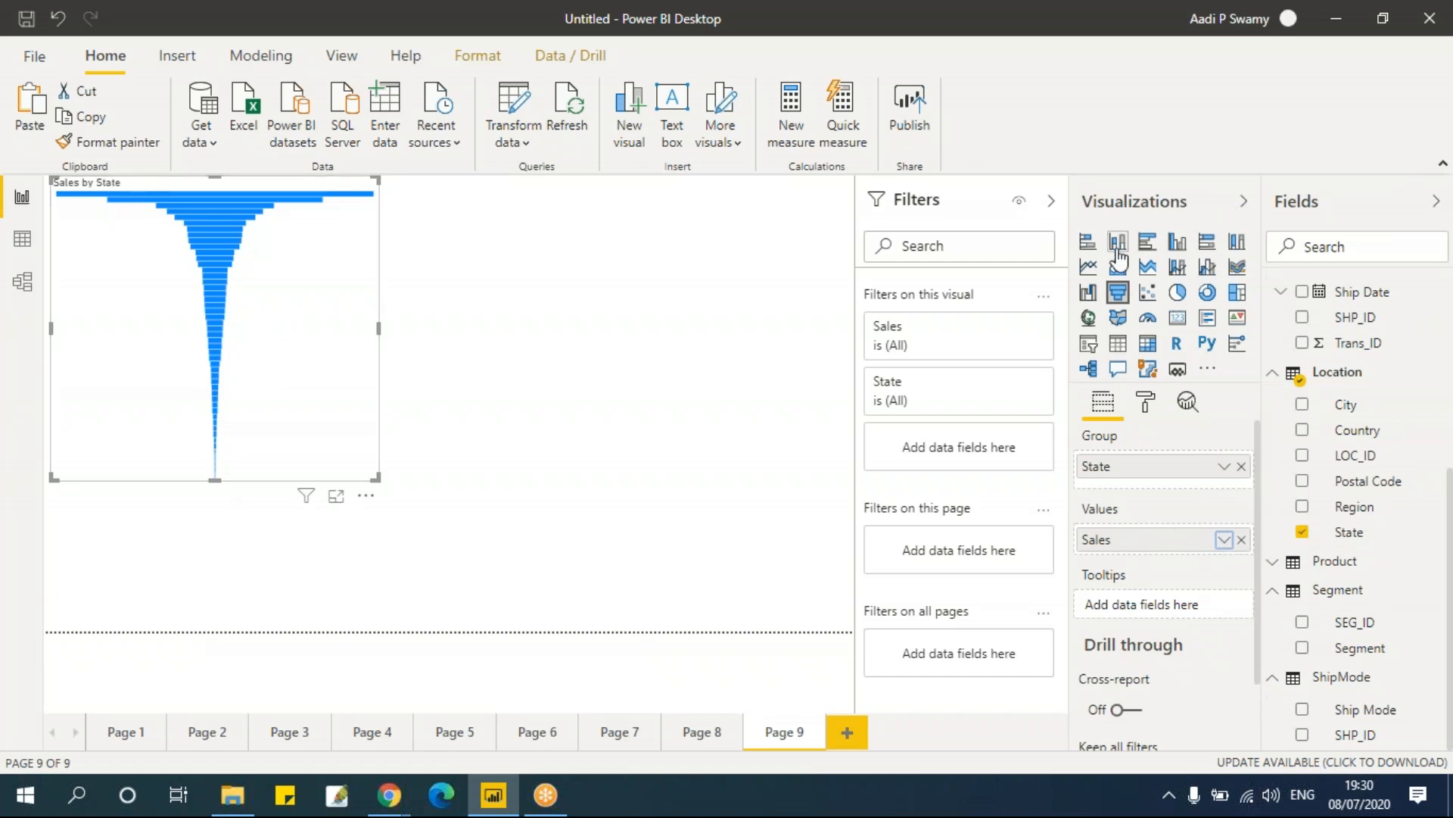
{"action": "left_click", "coordinate": [544, 369]}
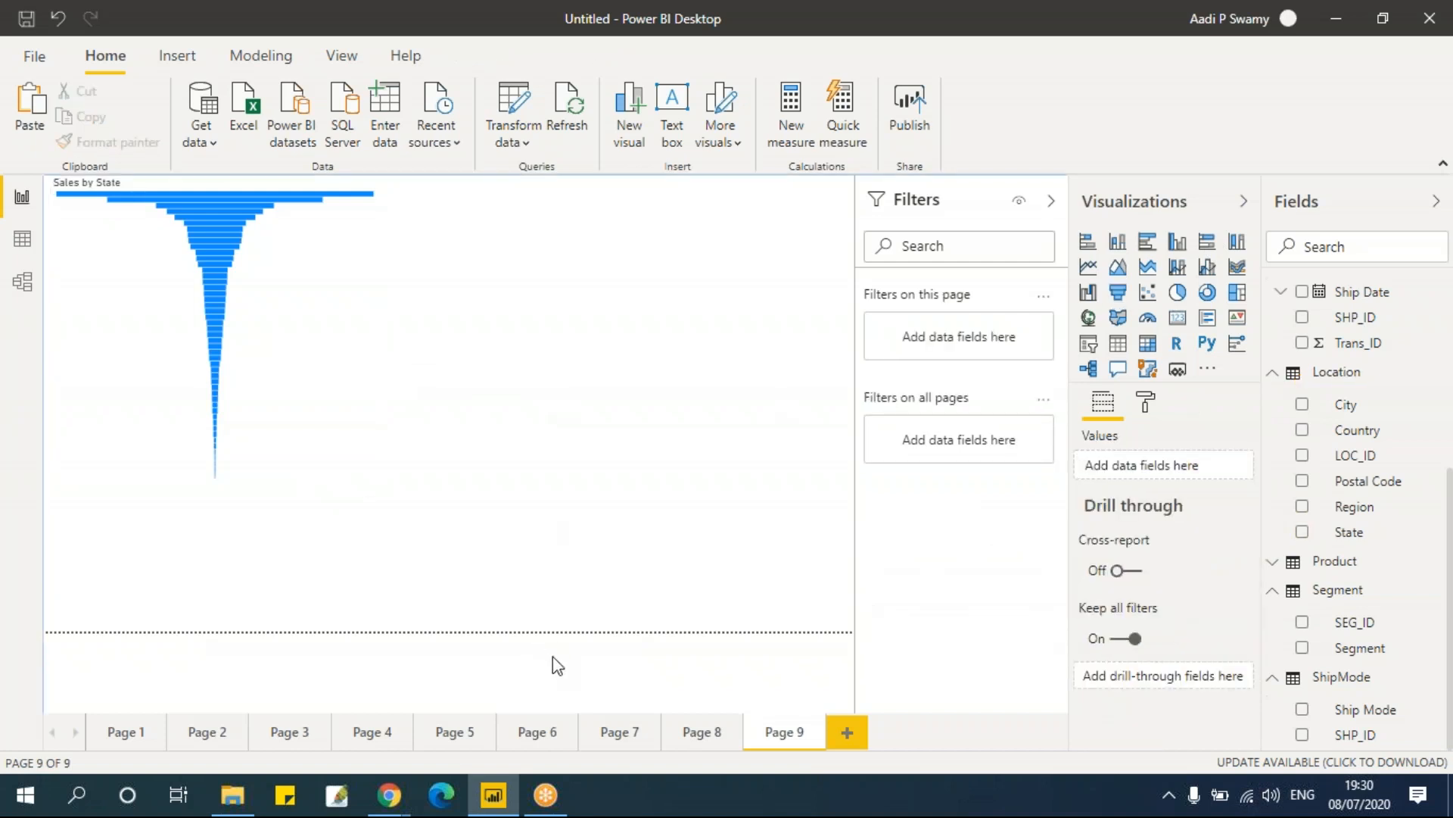
Step: Add a new page with a card visual showing total Sales and shrink it
{"action": "left_click", "coordinate": [844, 733]}
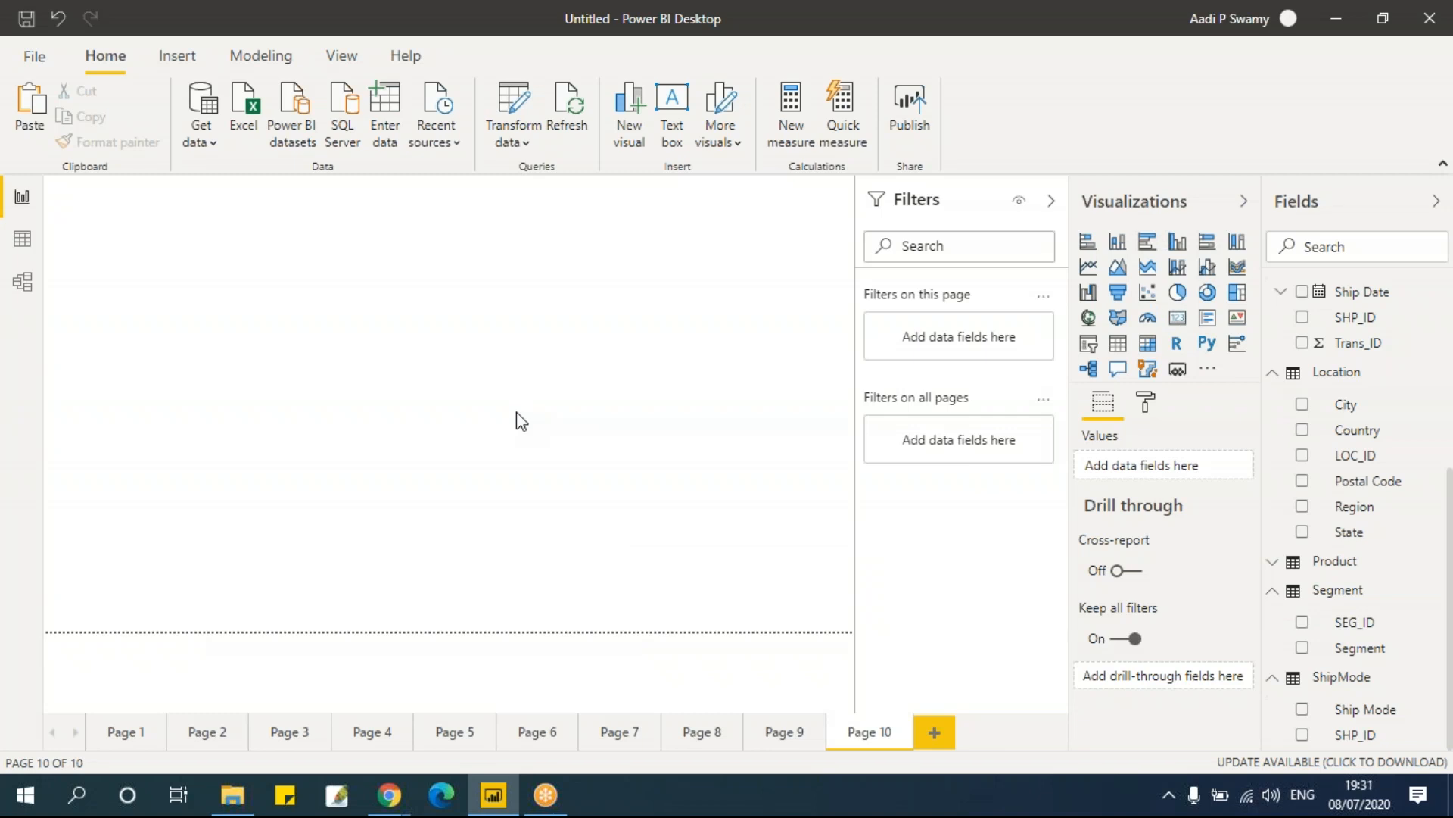
{"action": "left_click", "coordinate": [1183, 324]}
{"action": "left_click_drag", "start_coordinate": [224, 349], "coordinate": [291, 363]}
{"action": "left_click_drag", "start_coordinate": [256, 195], "coordinate": [297, 243]}
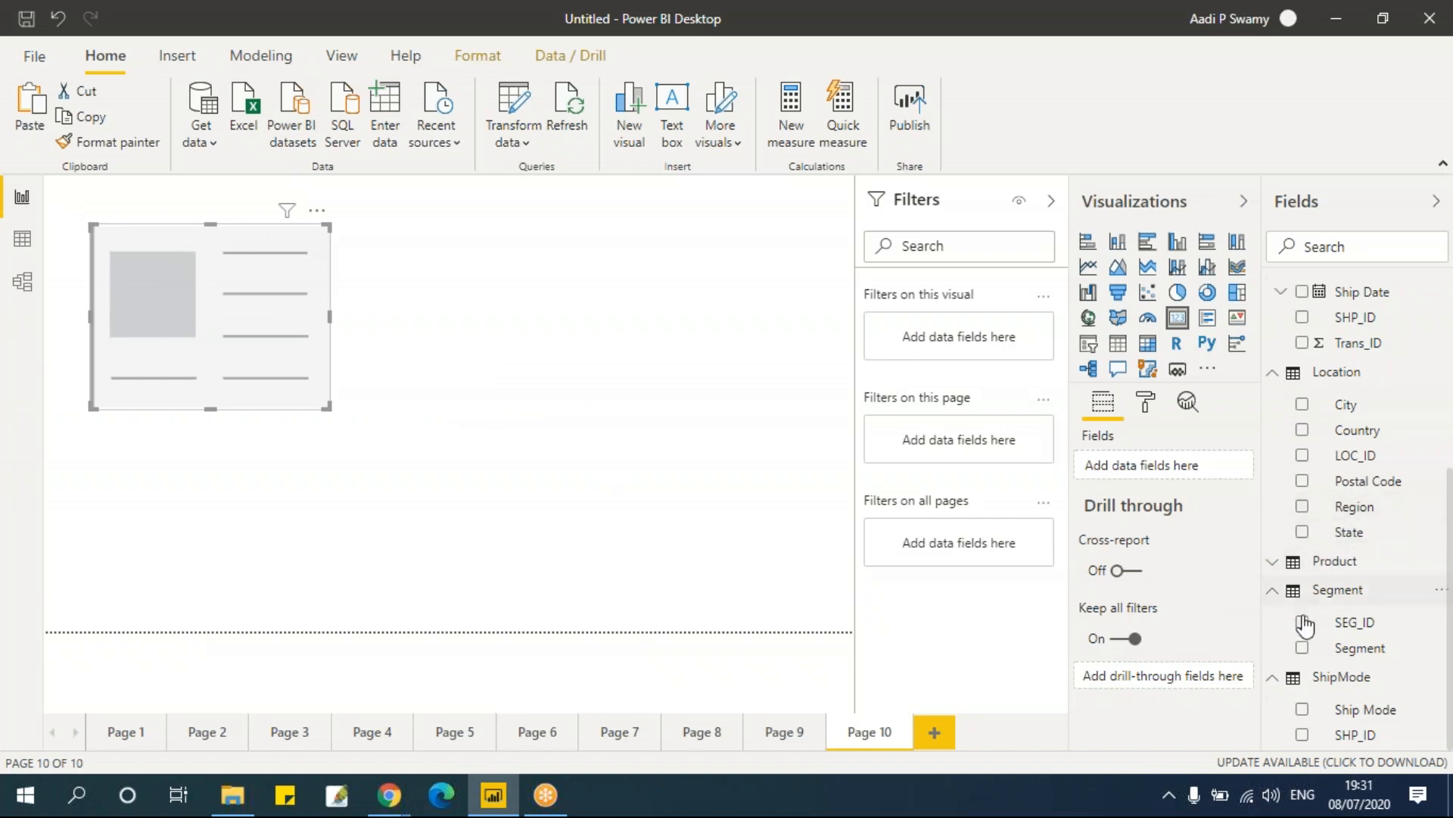
{"action": "scroll", "coordinate": [1314, 389], "scroll_direction": "up", "scroll_amount": 3}
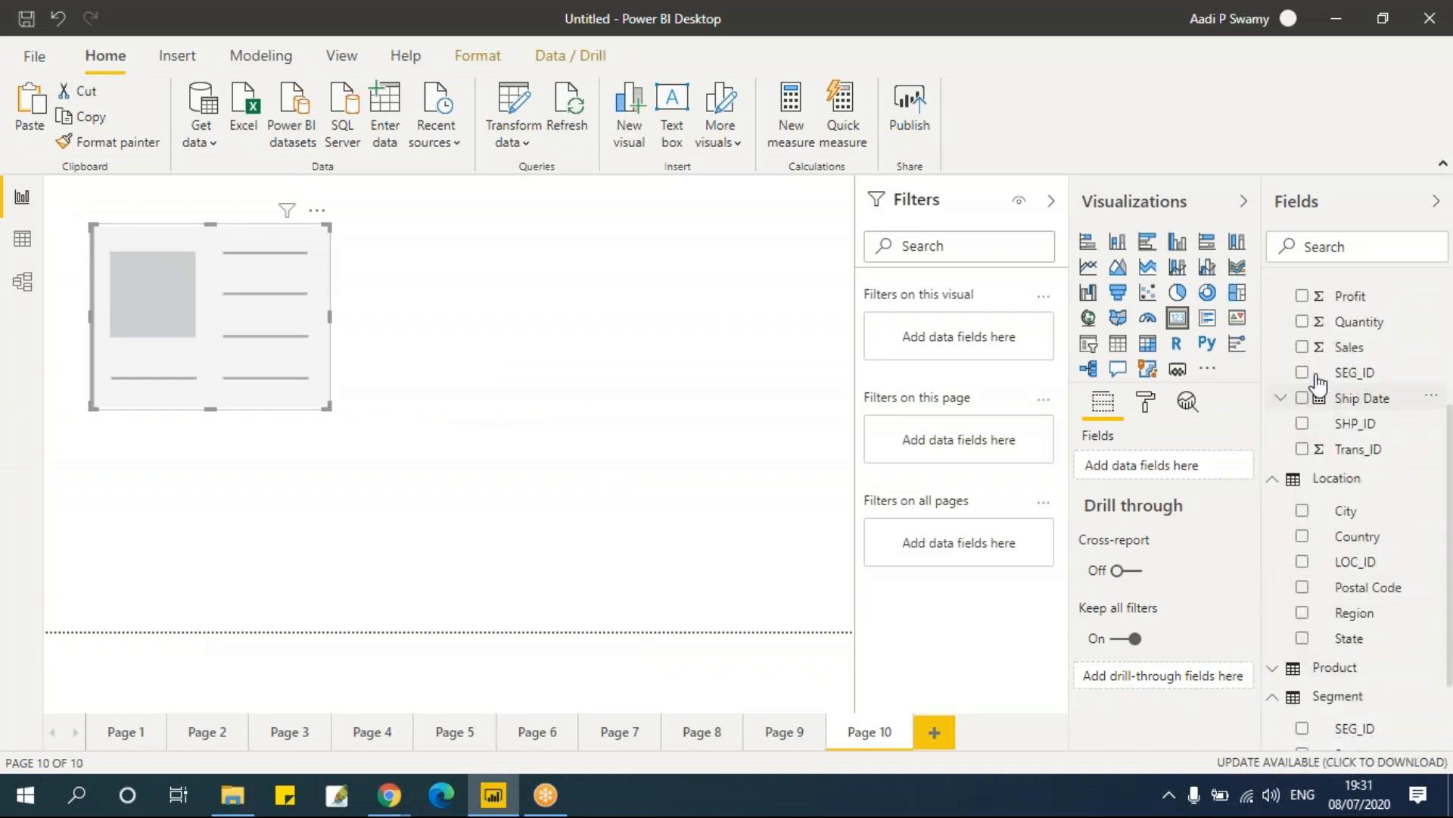
{"action": "left_click_drag", "start_coordinate": [528, 413], "coordinate": [522, 414]}
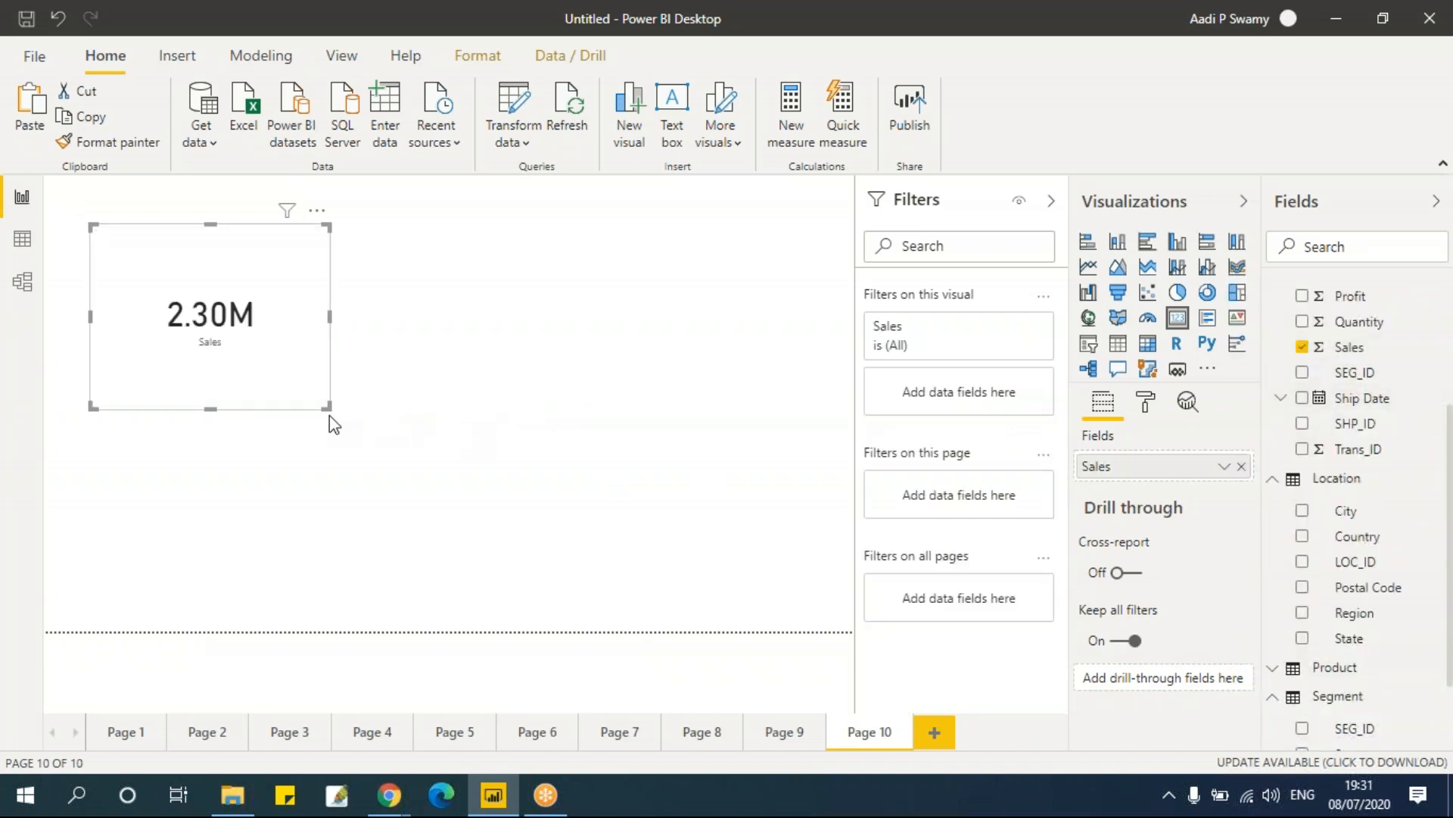
{"action": "left_click_drag", "start_coordinate": [329, 409], "coordinate": [305, 346]}
Step: Copy the Sales card and paste it onto Page 5 inside the donut chart's centre
{"action": "left_click", "coordinate": [302, 318]}
{"action": "left_click", "coordinate": [288, 326]}
{"action": "left_click", "coordinate": [429, 377]}
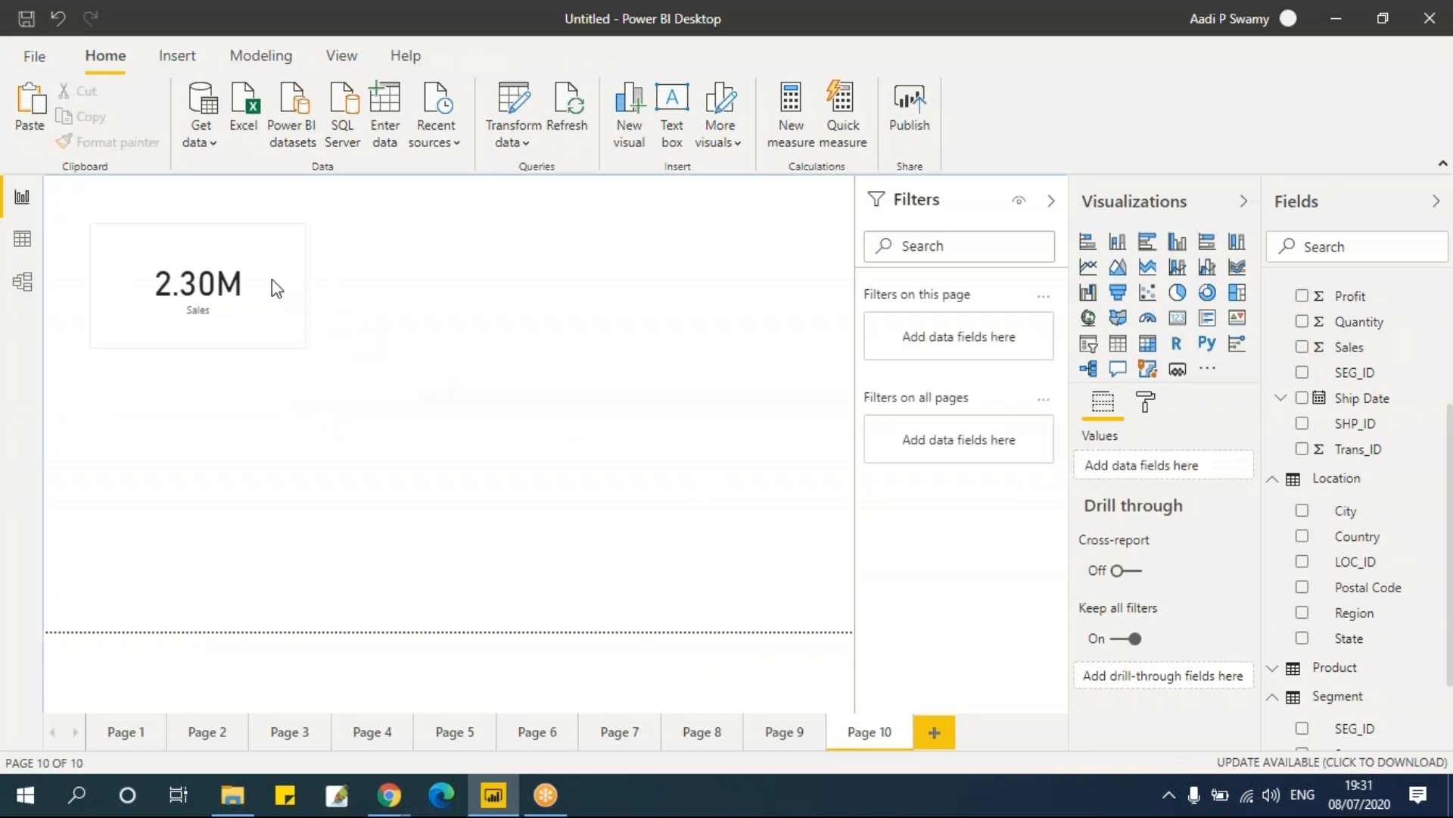
{"action": "left_click", "coordinate": [227, 342]}
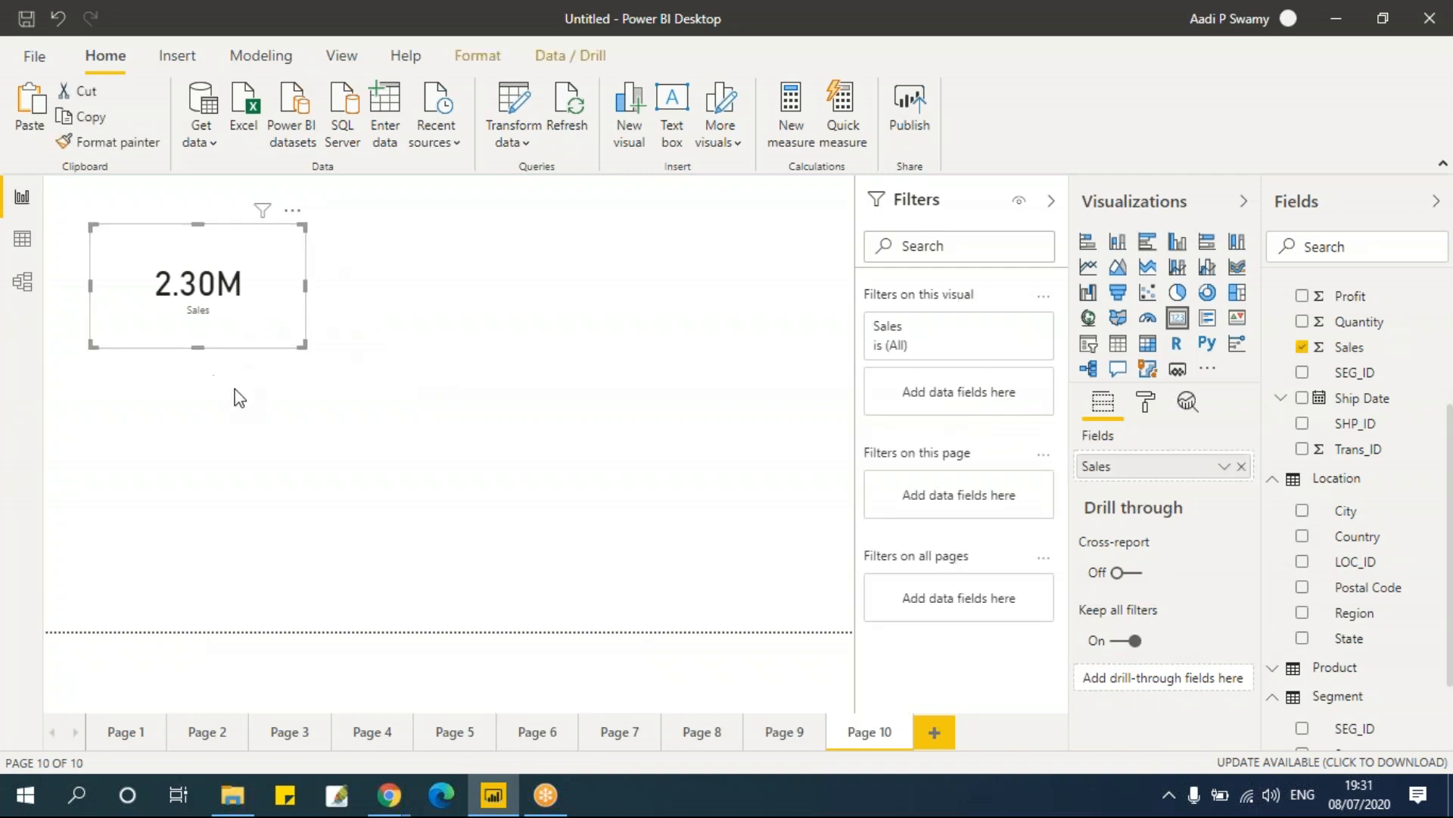
{"action": "left_click", "coordinate": [514, 744]}
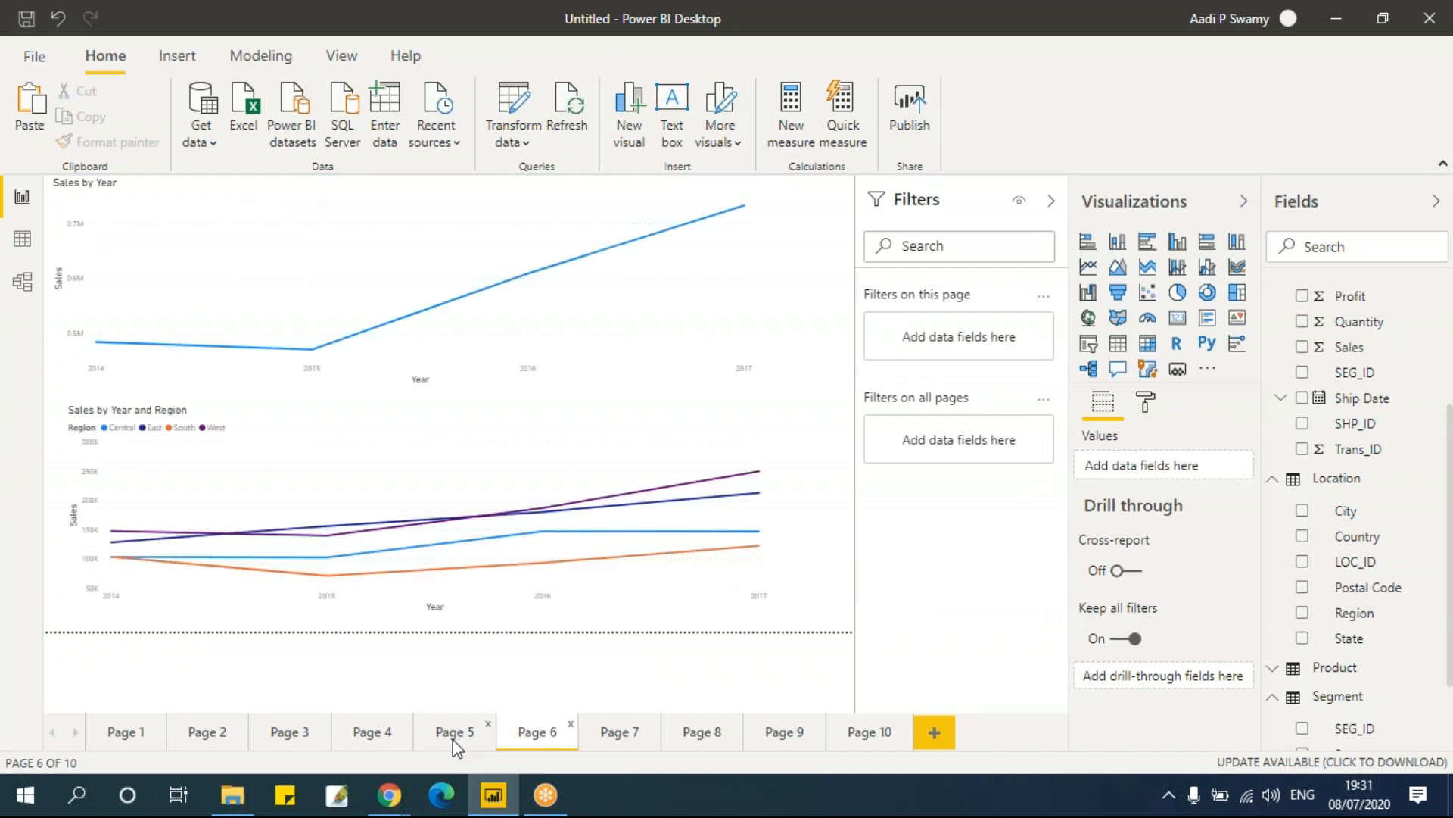
{"action": "left_click", "coordinate": [455, 746]}
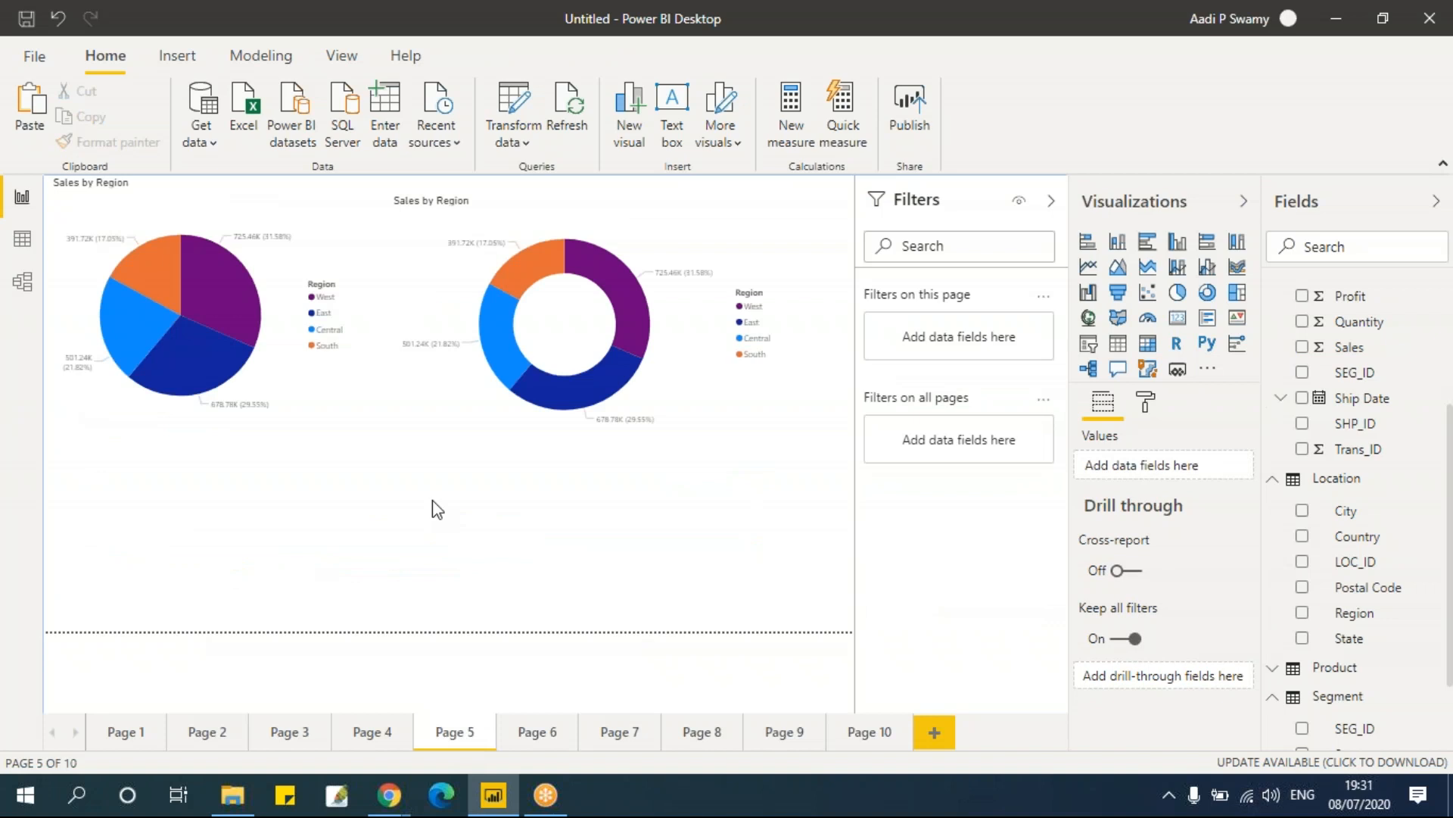
{"action": "key", "text": "ctrl+v"}
{"action": "left_click_drag", "start_coordinate": [257, 258], "coordinate": [559, 510]}
{"action": "left_click_drag", "start_coordinate": [608, 599], "coordinate": [516, 540]}
{"action": "left_click_drag", "start_coordinate": [487, 492], "coordinate": [600, 309]}
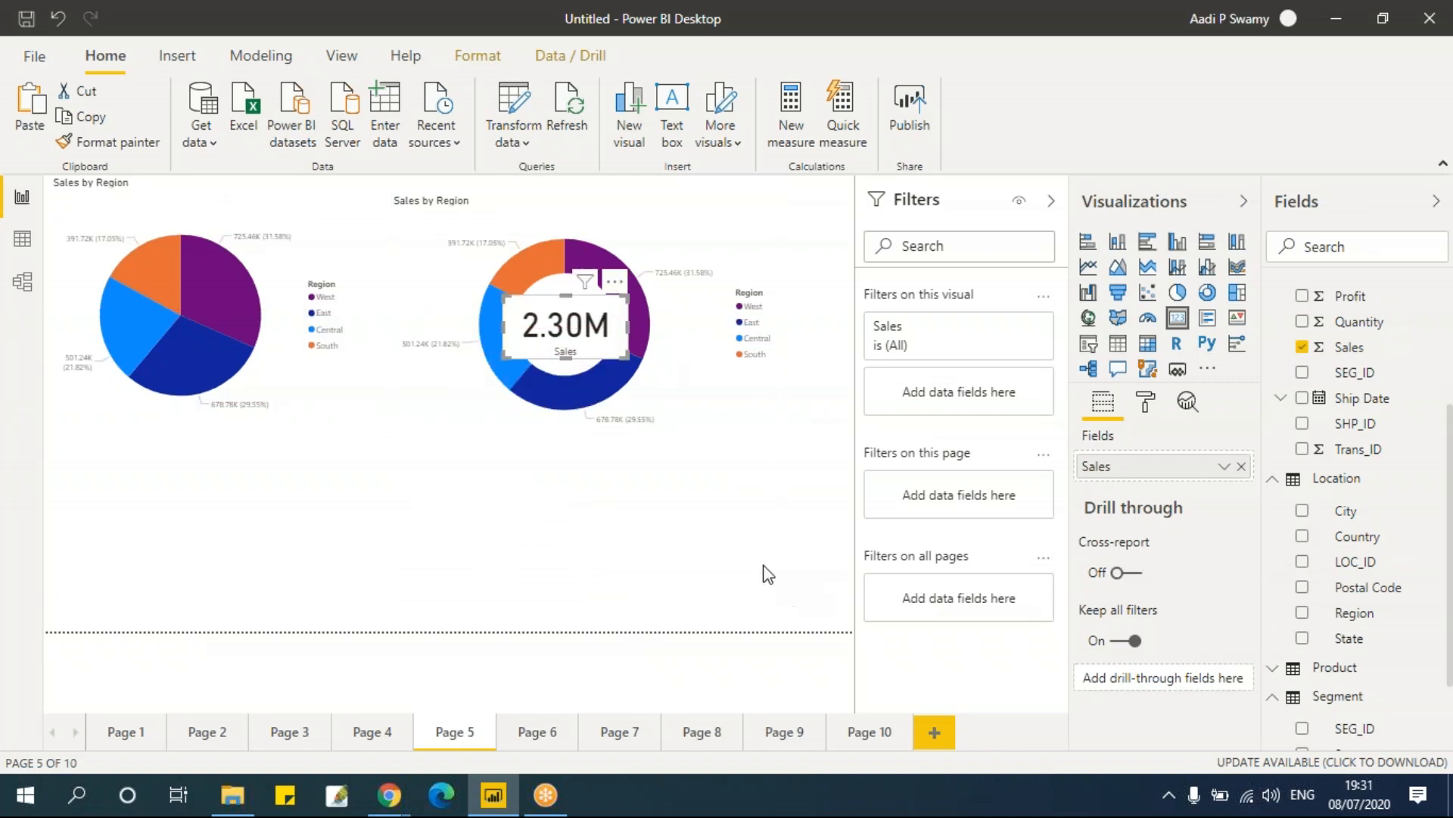
Step: Turn off the background of the Sales card on the donut chart
{"action": "left_click", "coordinate": [767, 573]}
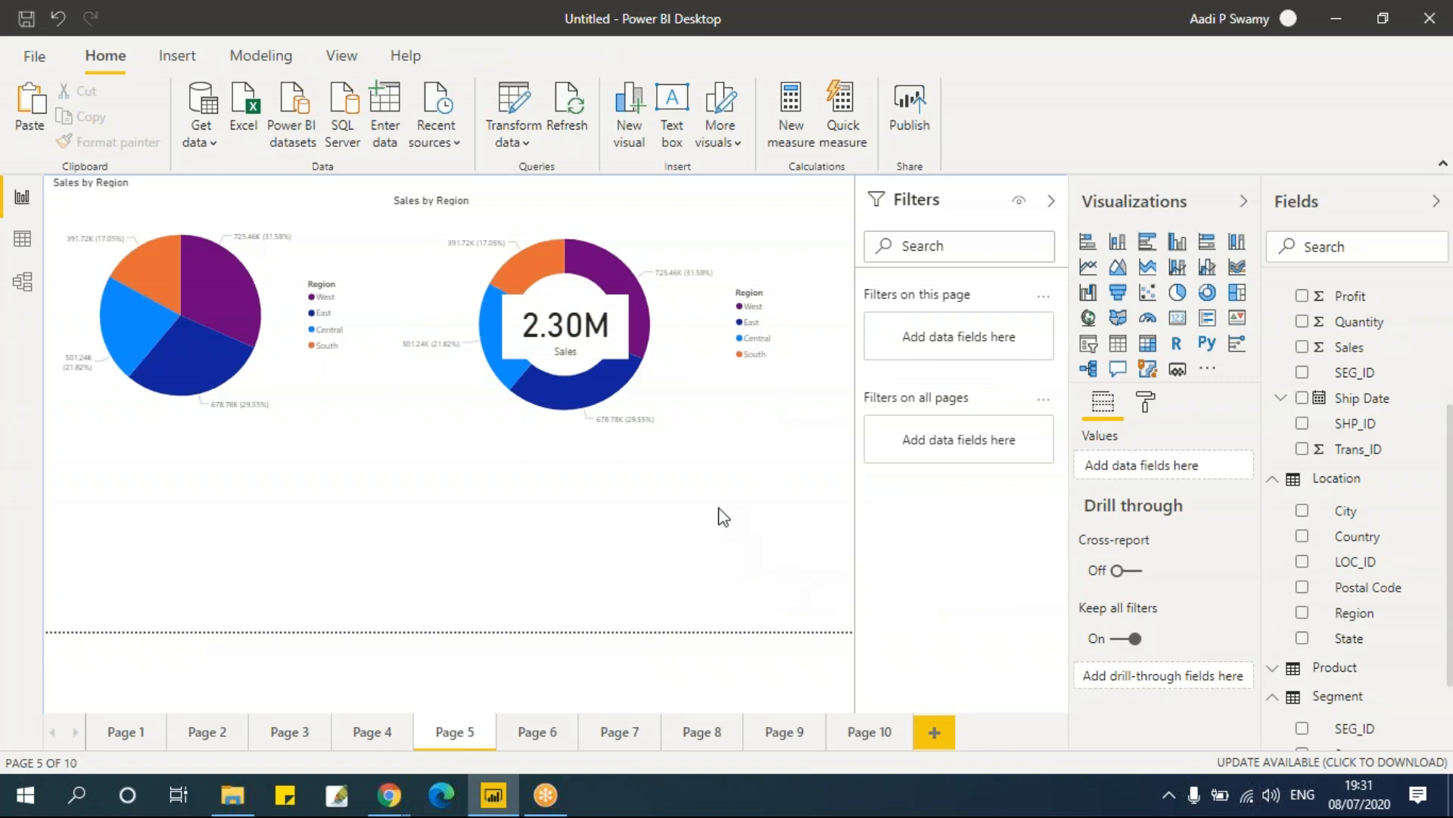
{"action": "left_click", "coordinate": [617, 304]}
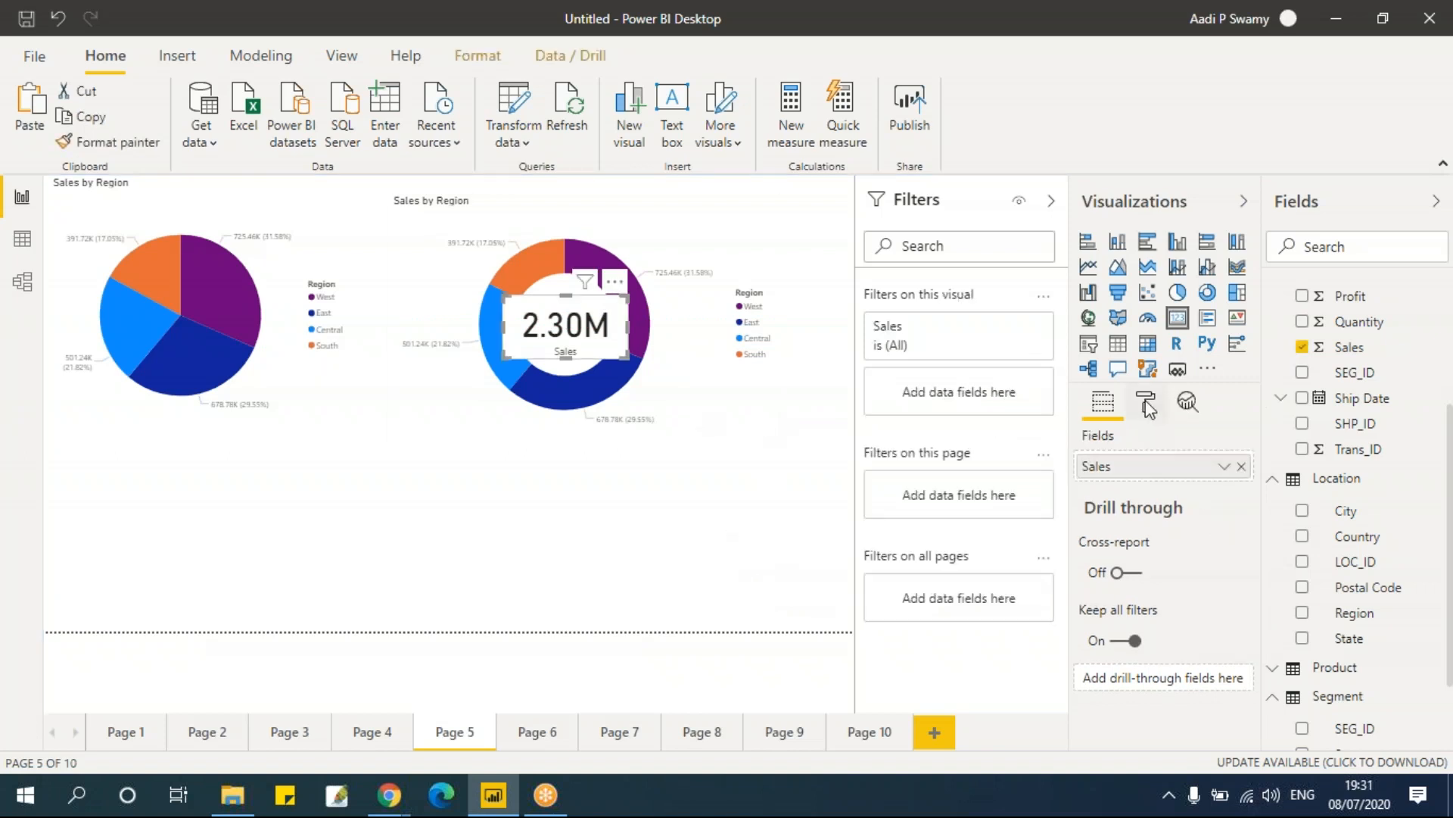
{"action": "scroll", "coordinate": [1187, 555], "scroll_direction": "down", "scroll_amount": 2}
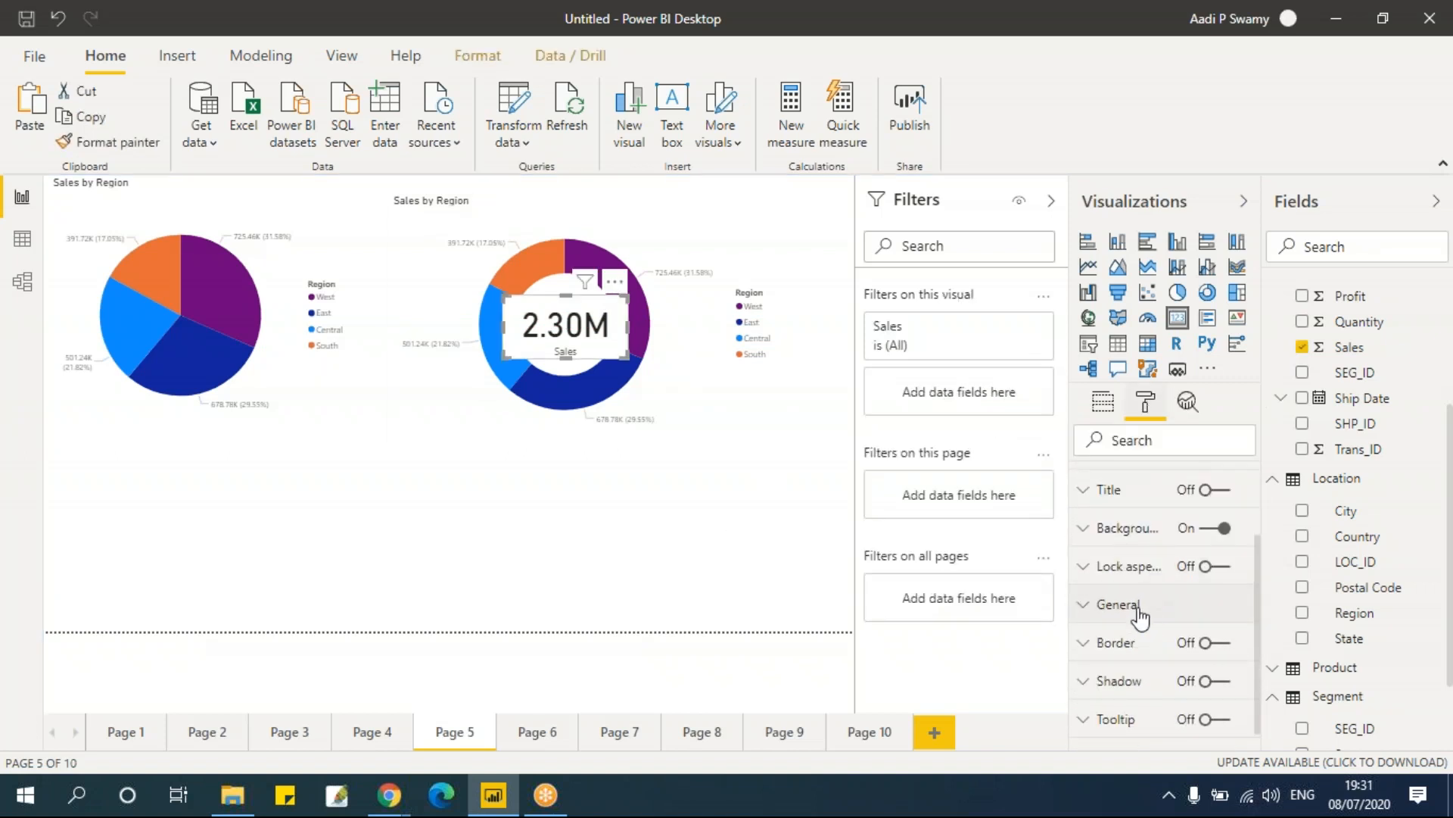
{"action": "left_click", "coordinate": [1212, 535]}
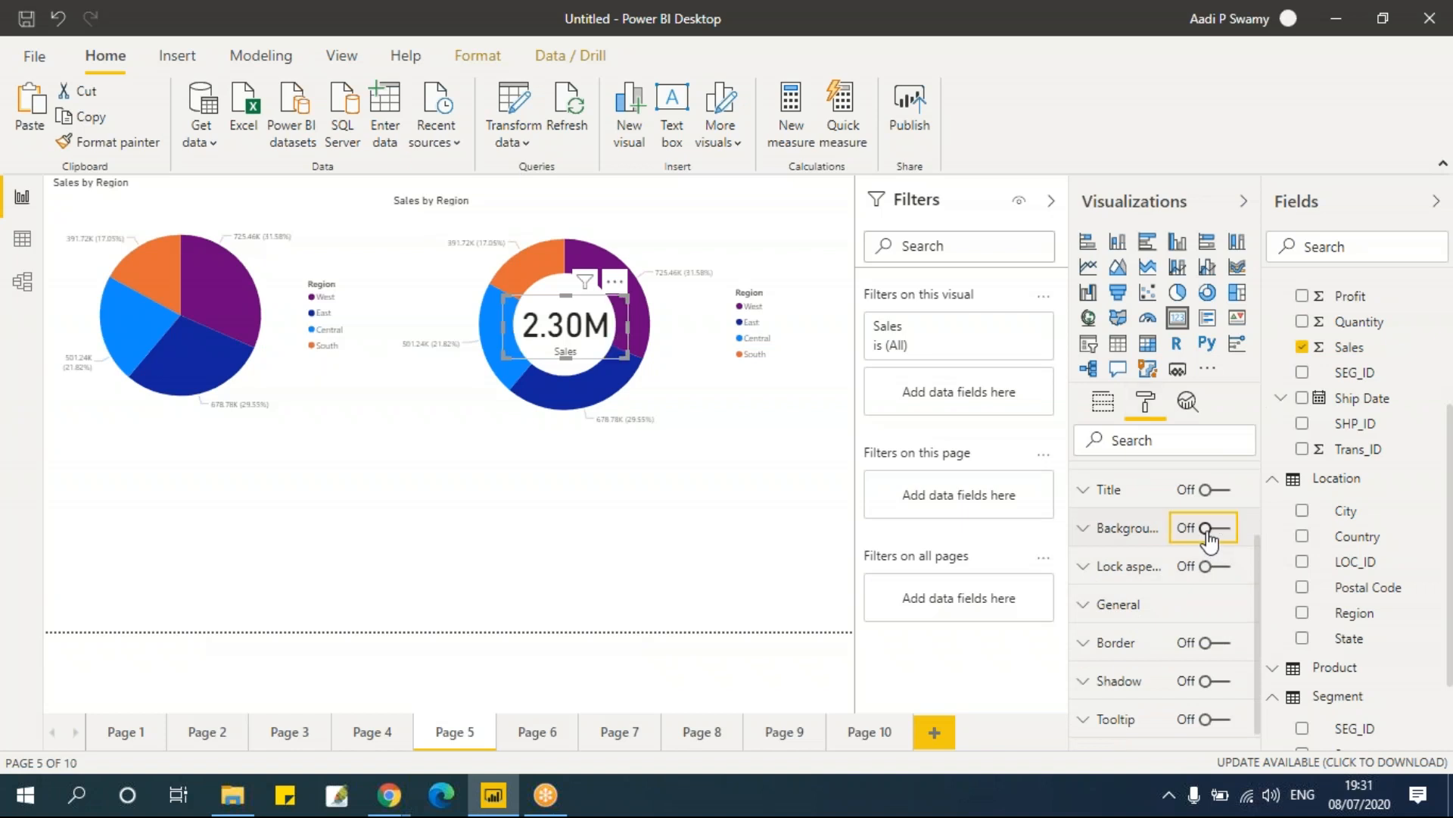
Step: Select individual region slices in the donut and pie charts to cross-filter and compare the Sales card value
{"action": "left_click", "coordinate": [621, 555]}
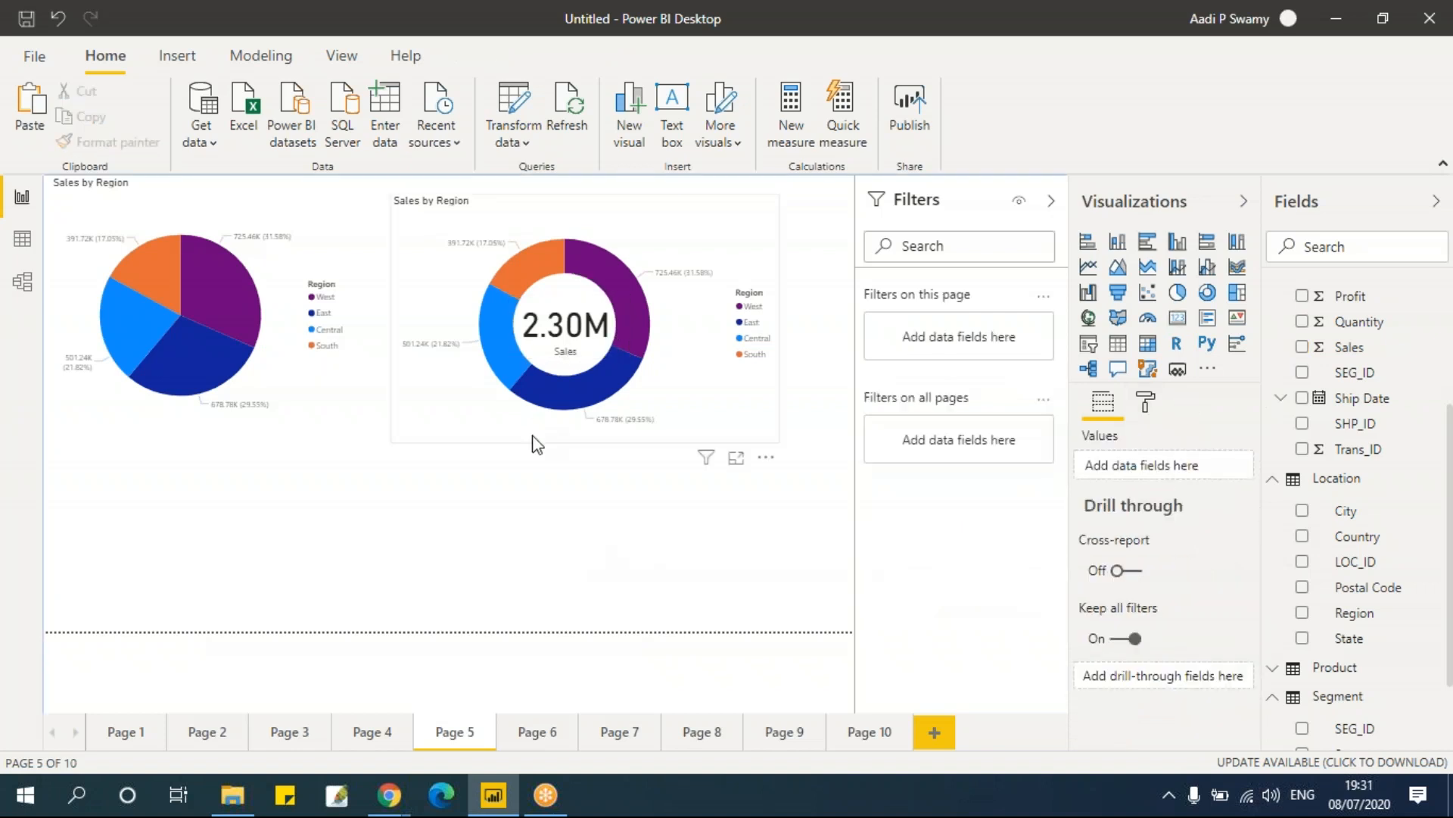
{"action": "left_click", "coordinate": [627, 276]}
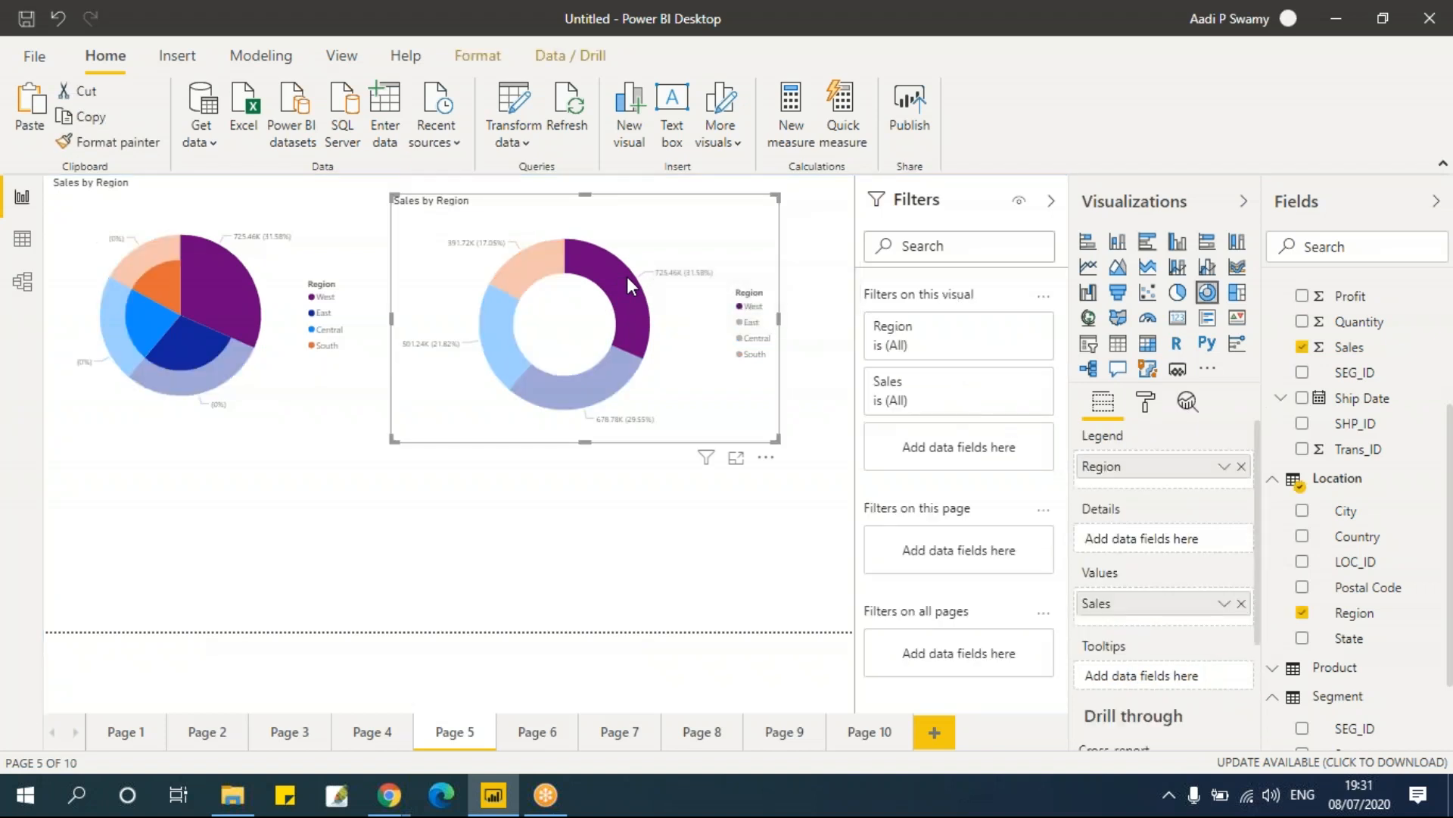
{"action": "left_click", "coordinate": [643, 555]}
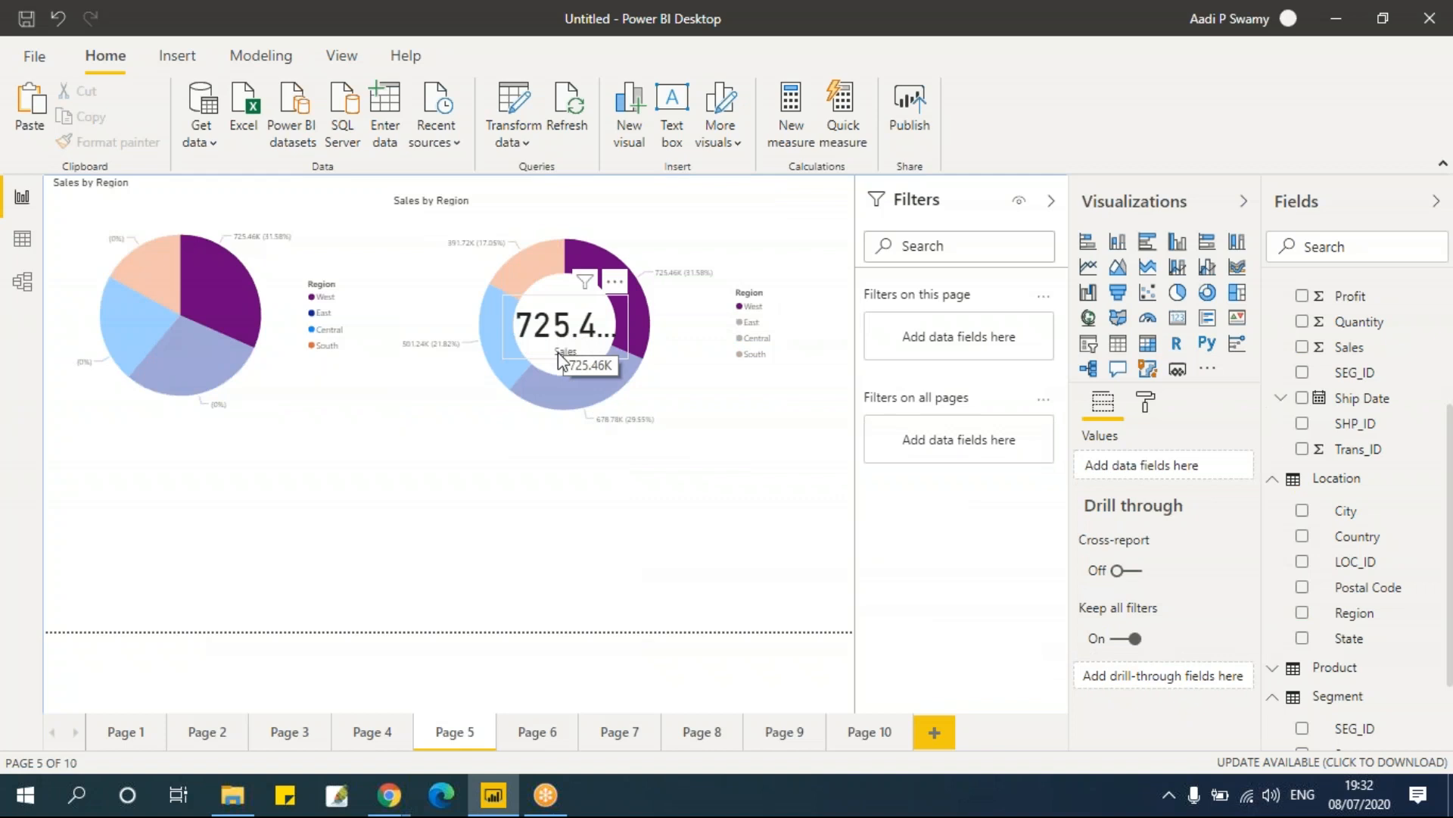
{"action": "left_click", "coordinate": [563, 407]}
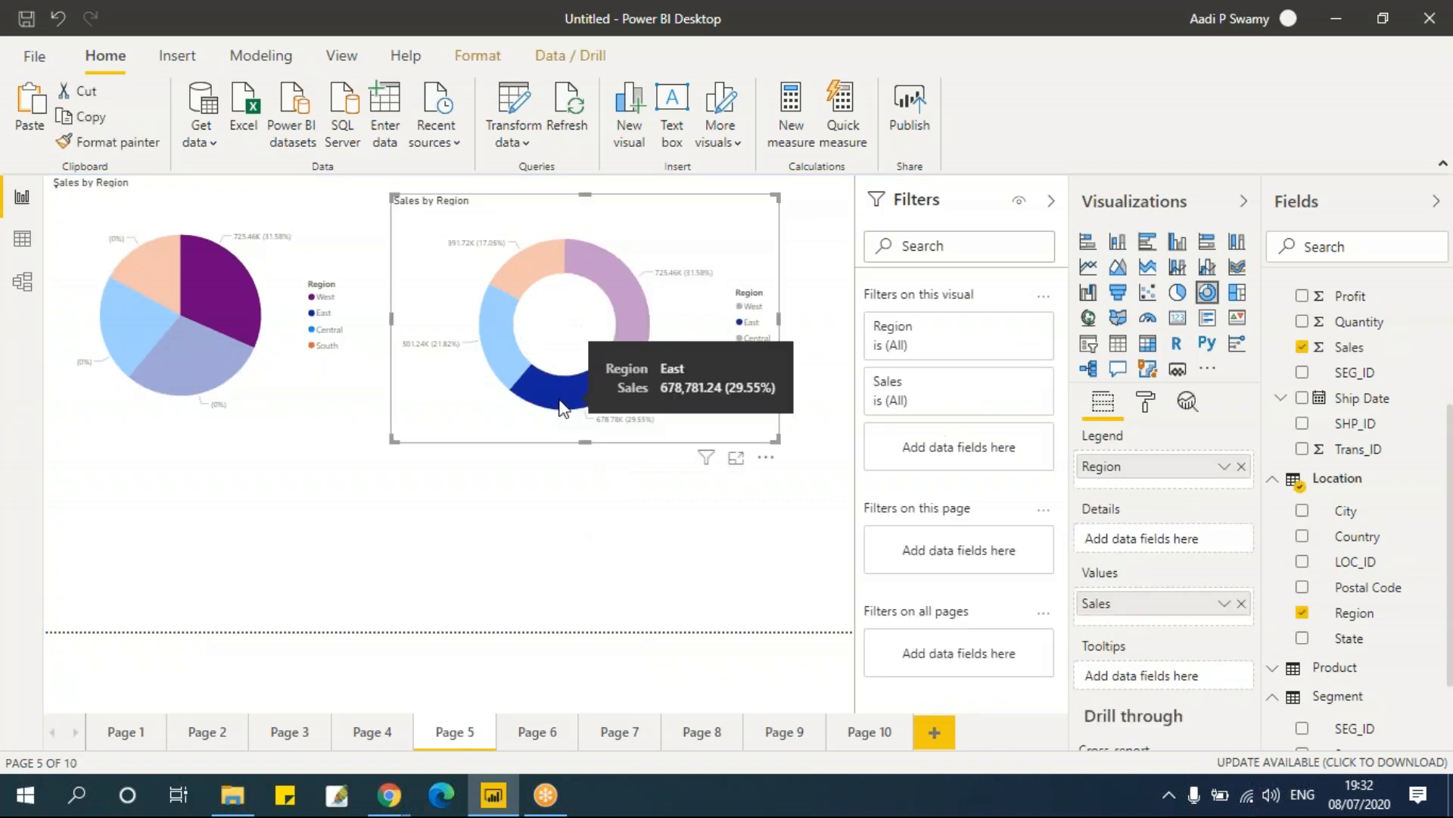
{"action": "left_click", "coordinate": [565, 562]}
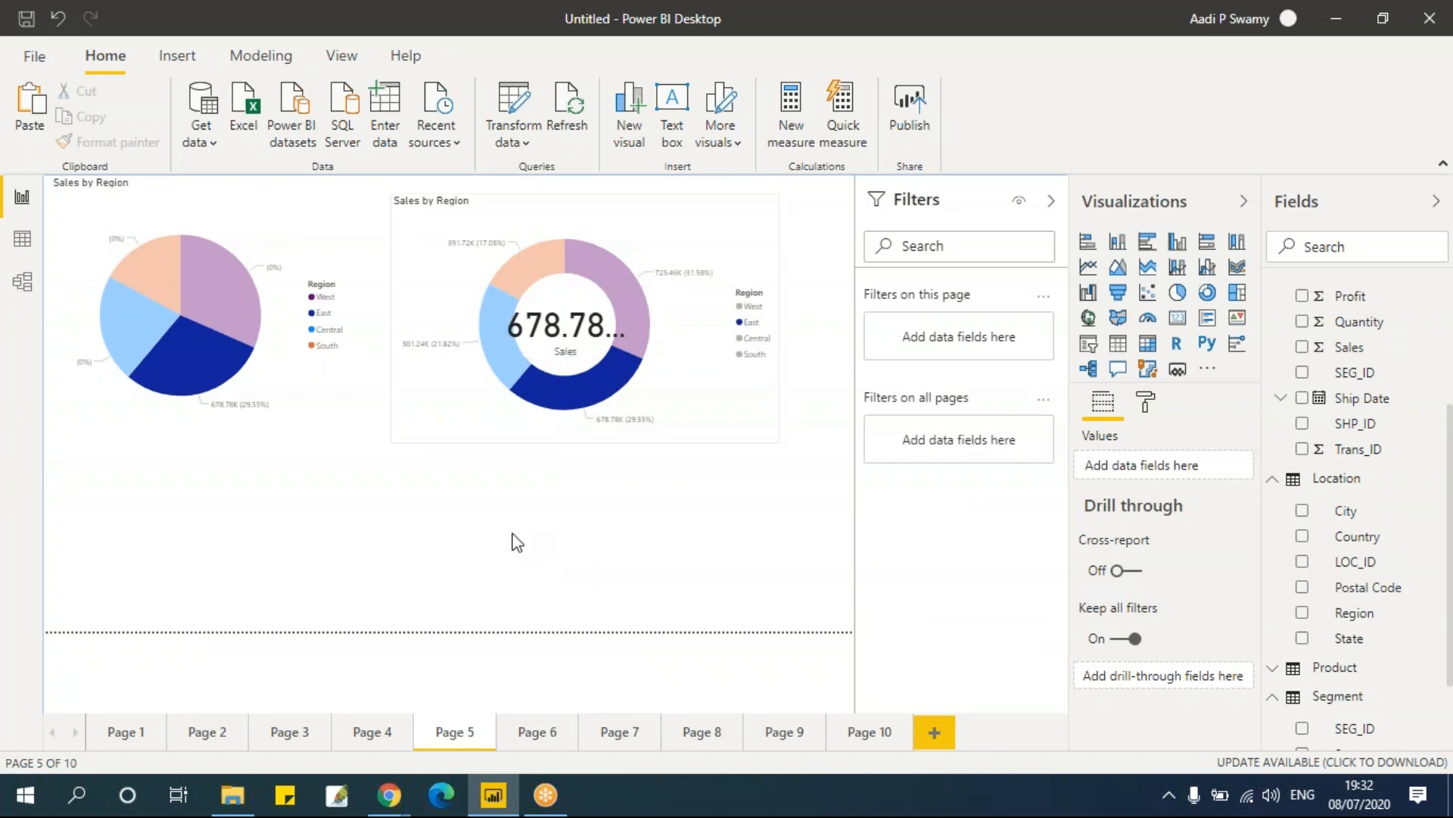
{"action": "left_click", "coordinate": [210, 301]}
{"action": "left_click", "coordinate": [212, 352]}
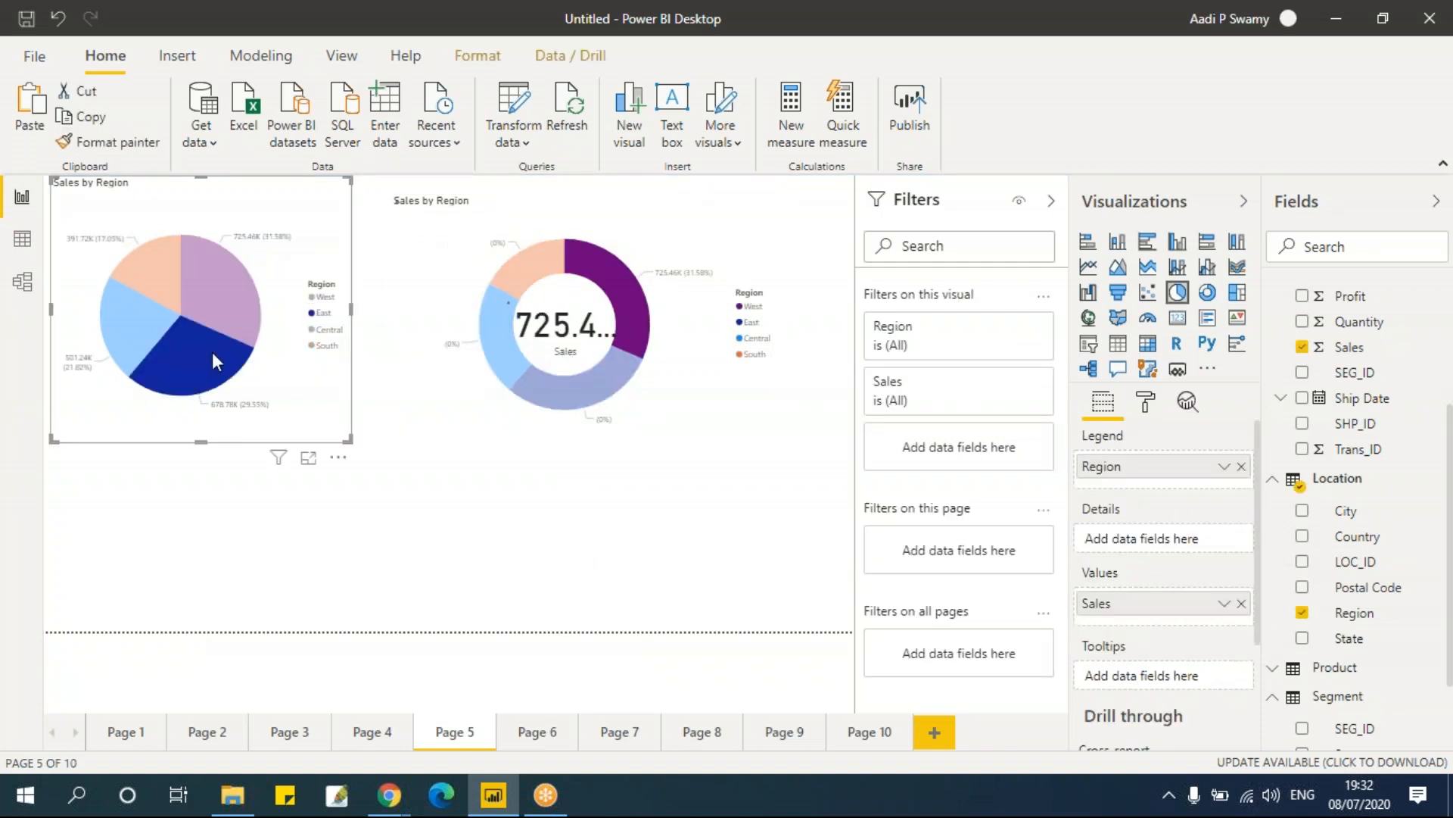
{"action": "left_click", "coordinate": [151, 325]}
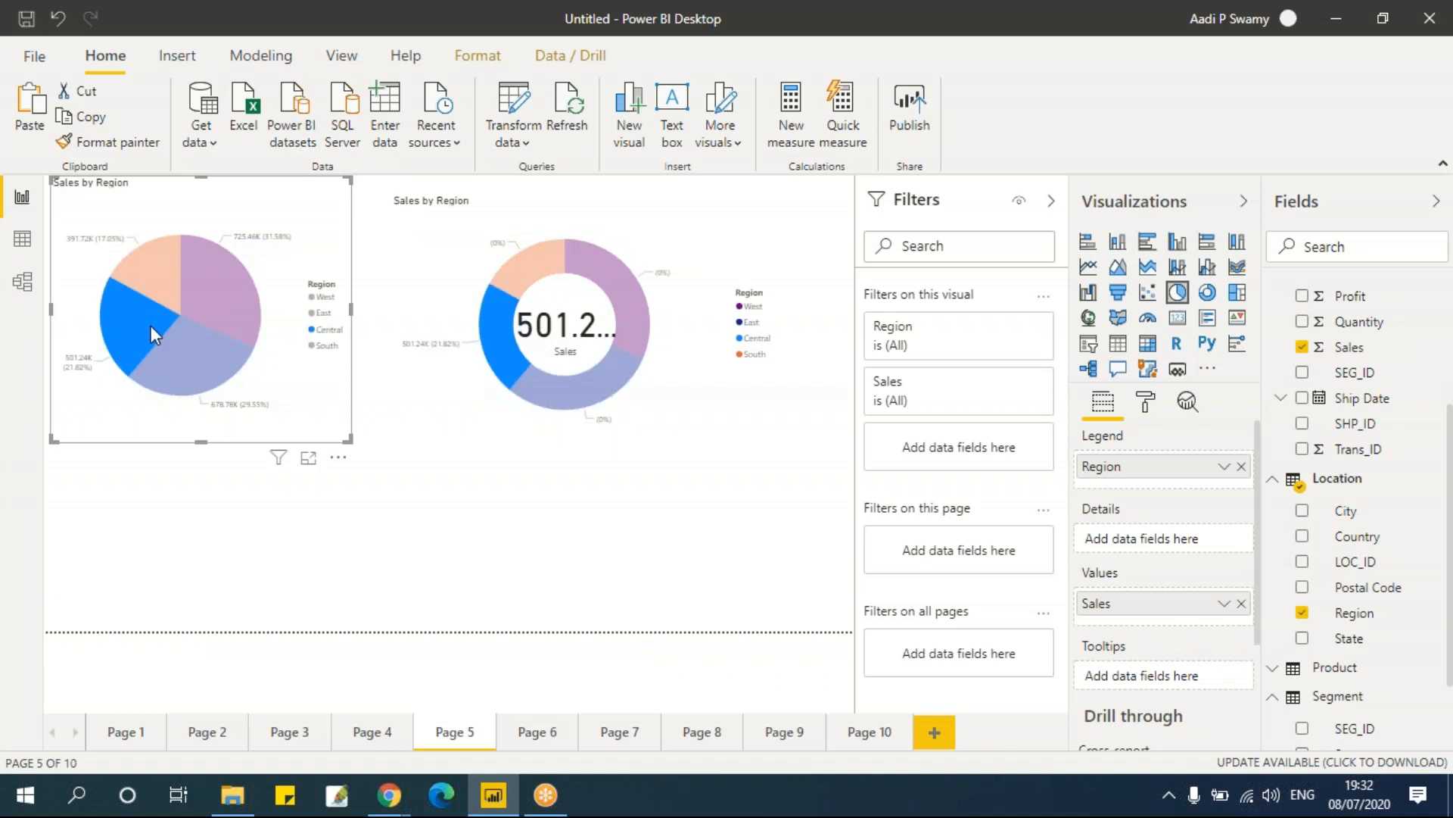
{"action": "left_click", "coordinate": [159, 263]}
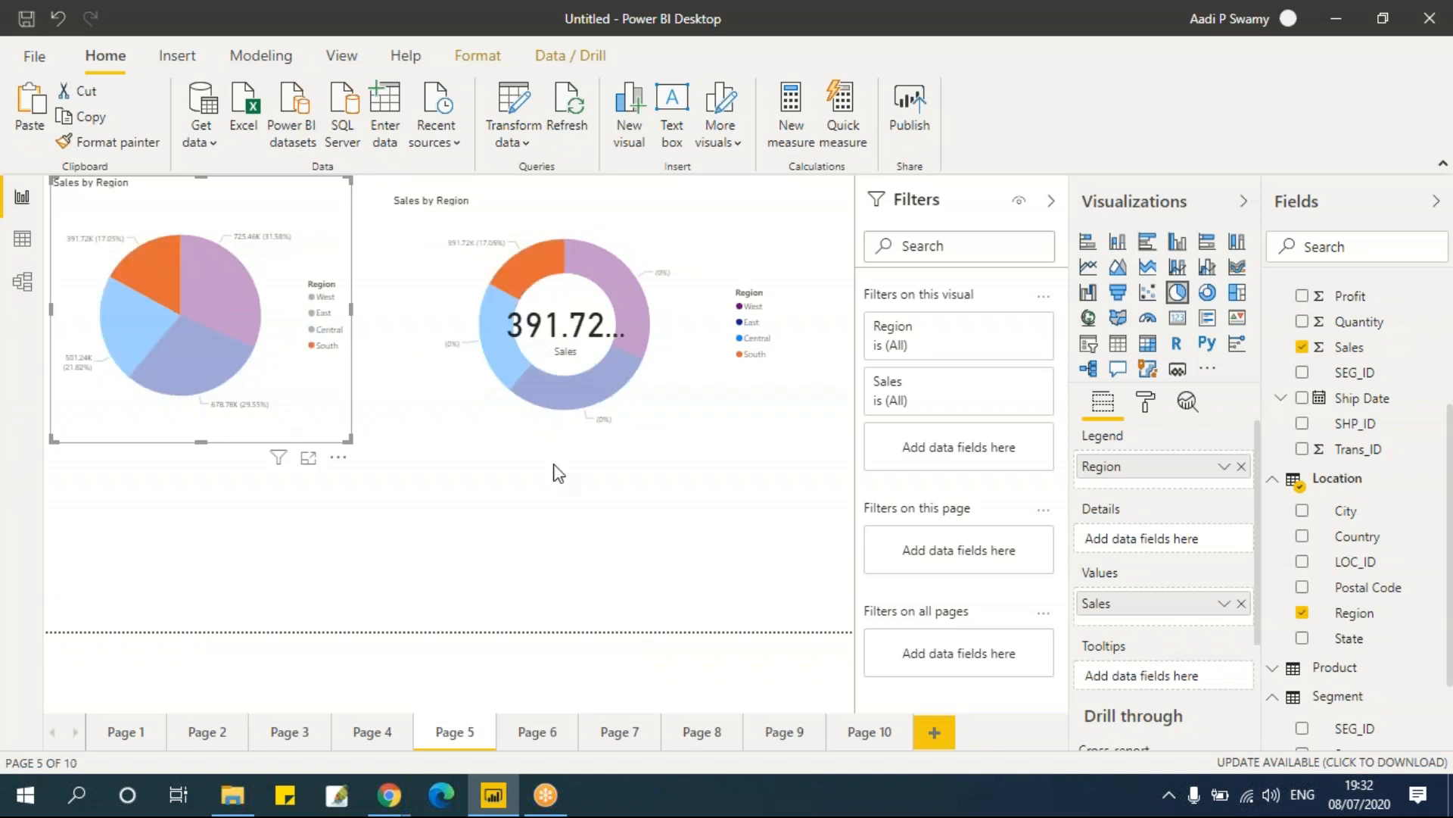
Step: Nudge the Sales card and adjust its left edge so it sits centred inside the donut
{"action": "left_click", "coordinate": [627, 321]}
{"action": "left_click_drag", "start_coordinate": [628, 326], "coordinate": [643, 333]}
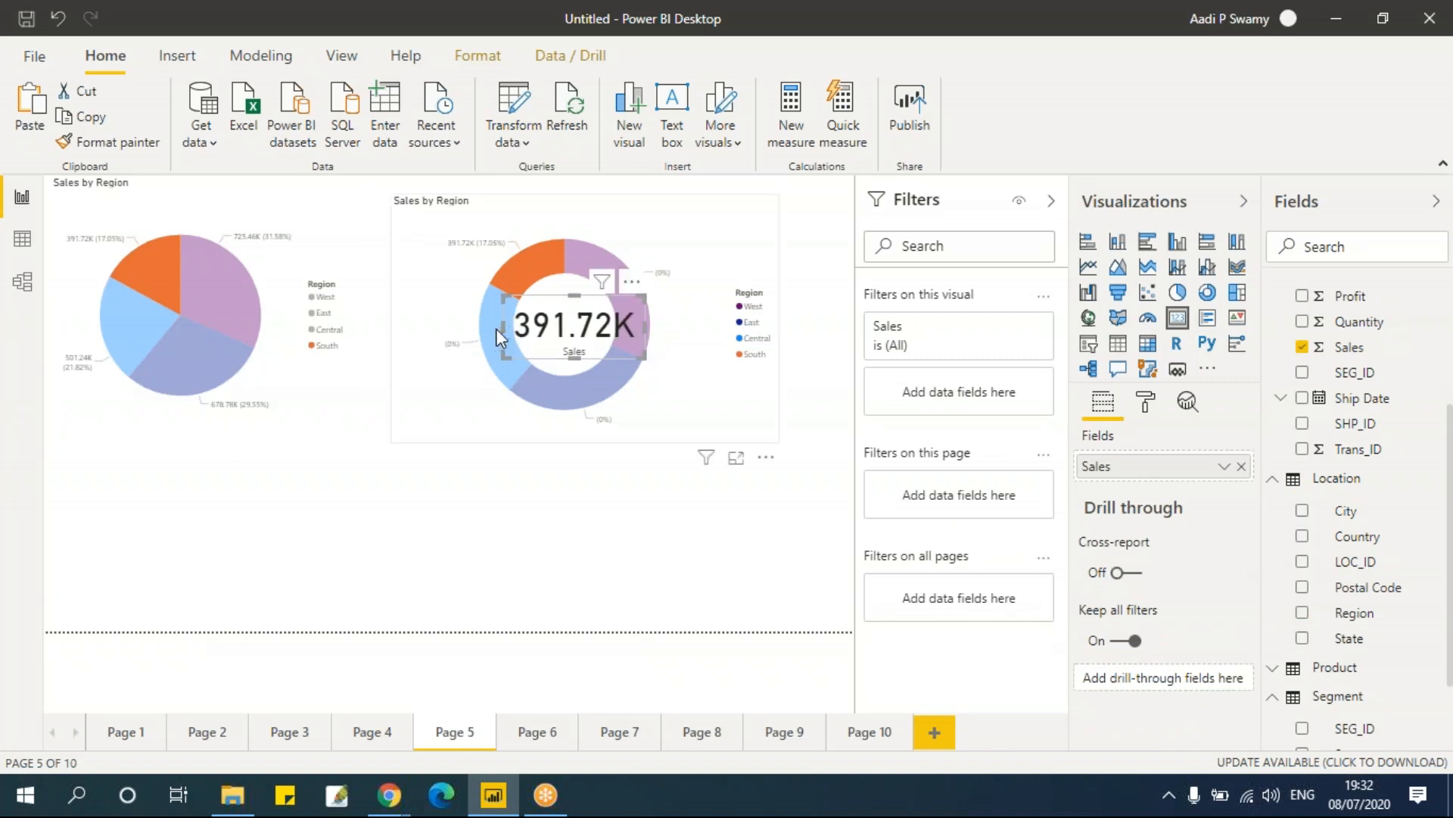
{"action": "left_click_drag", "start_coordinate": [503, 329], "coordinate": [497, 329]}
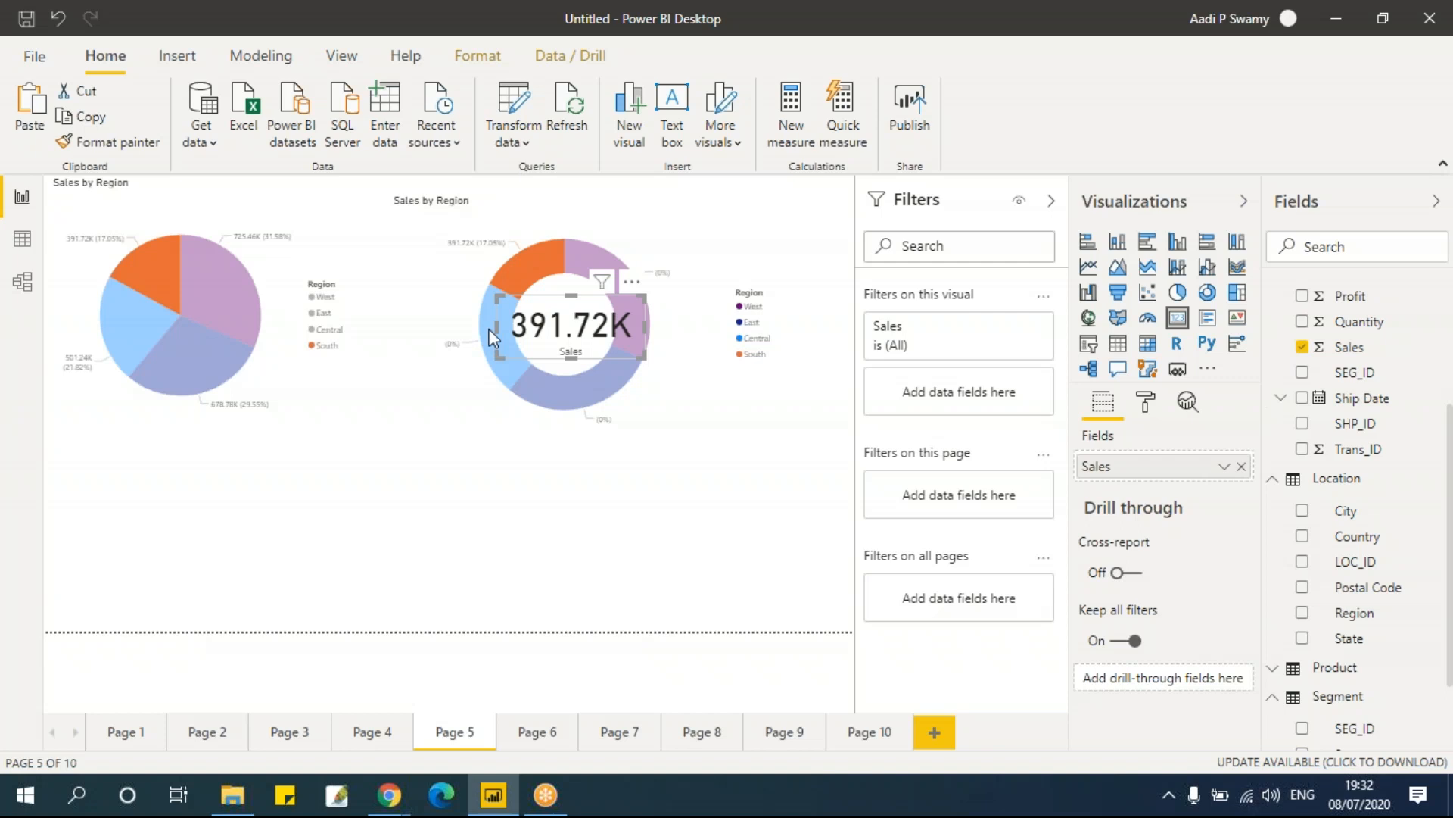
{"action": "left_click", "coordinate": [526, 485]}
Step: Paste the Sales card onto Page 2 and position and size it in the empty top-right area
{"action": "left_click", "coordinate": [214, 740]}
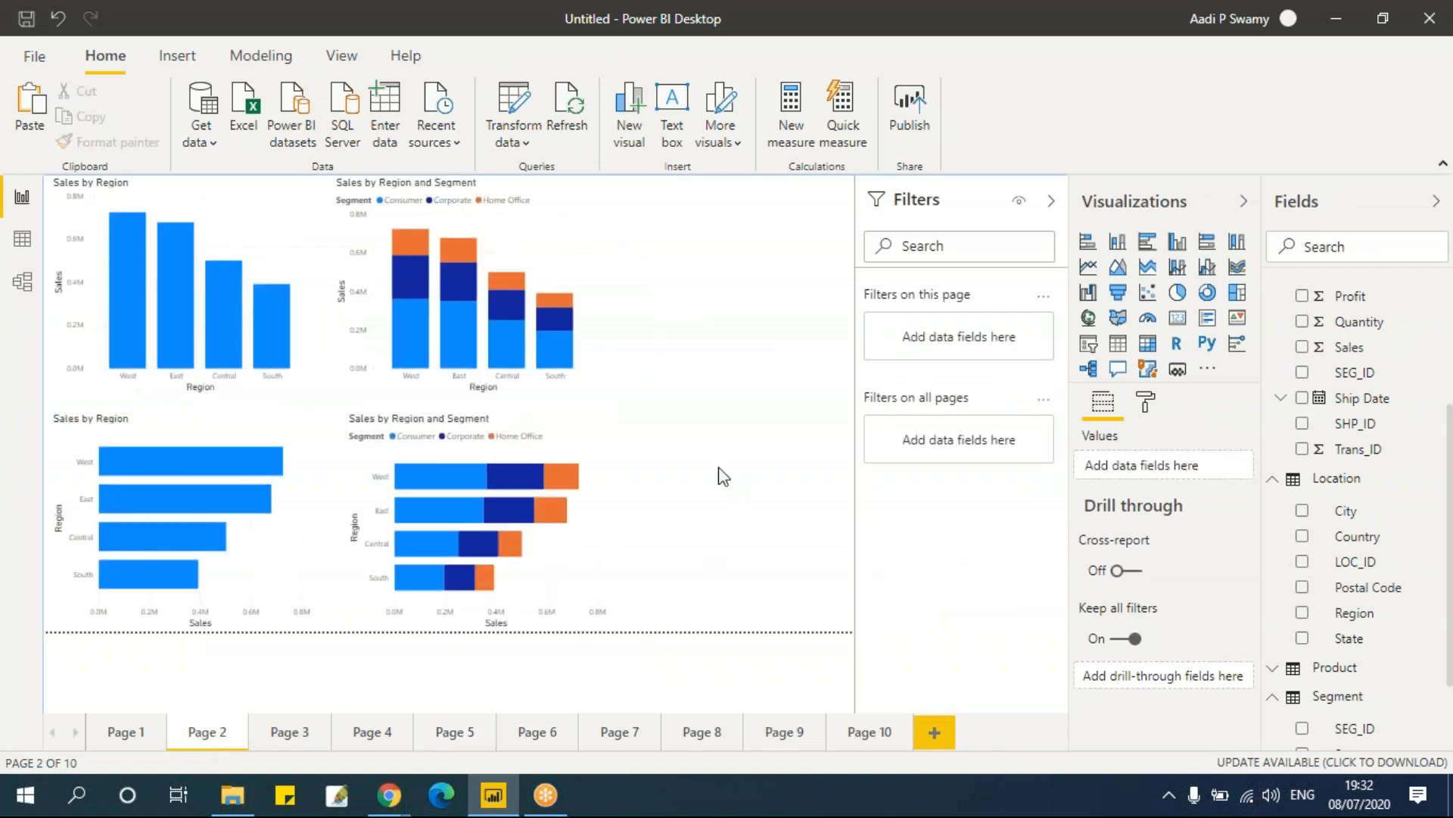
{"action": "left_click", "coordinate": [591, 351]}
{"action": "left_click_drag", "start_coordinate": [751, 258], "coordinate": [807, 195]}
{"action": "left_click_drag", "start_coordinate": [820, 252], "coordinate": [830, 266]}
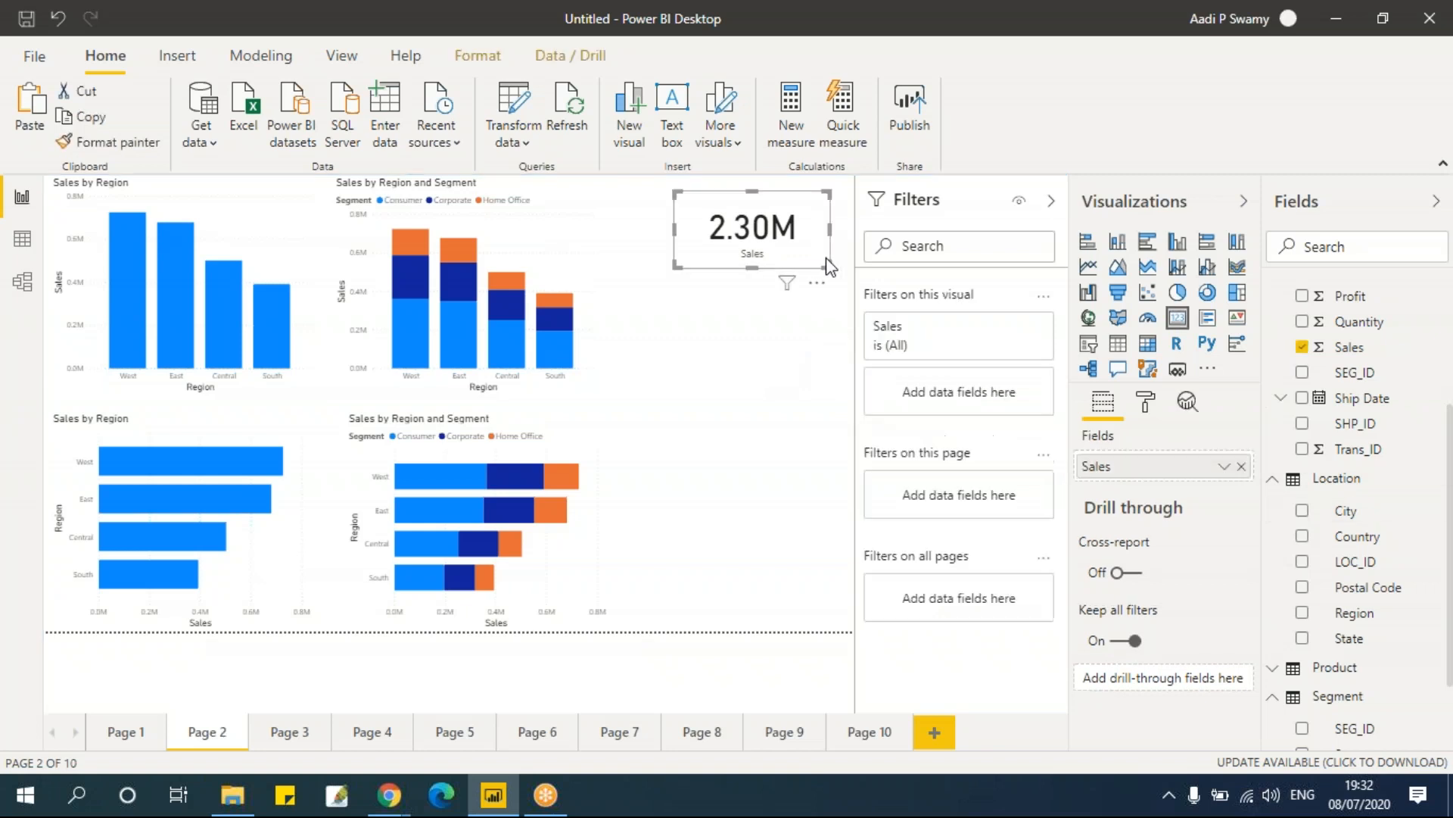
{"action": "left_click_drag", "start_coordinate": [814, 199], "coordinate": [822, 206]}
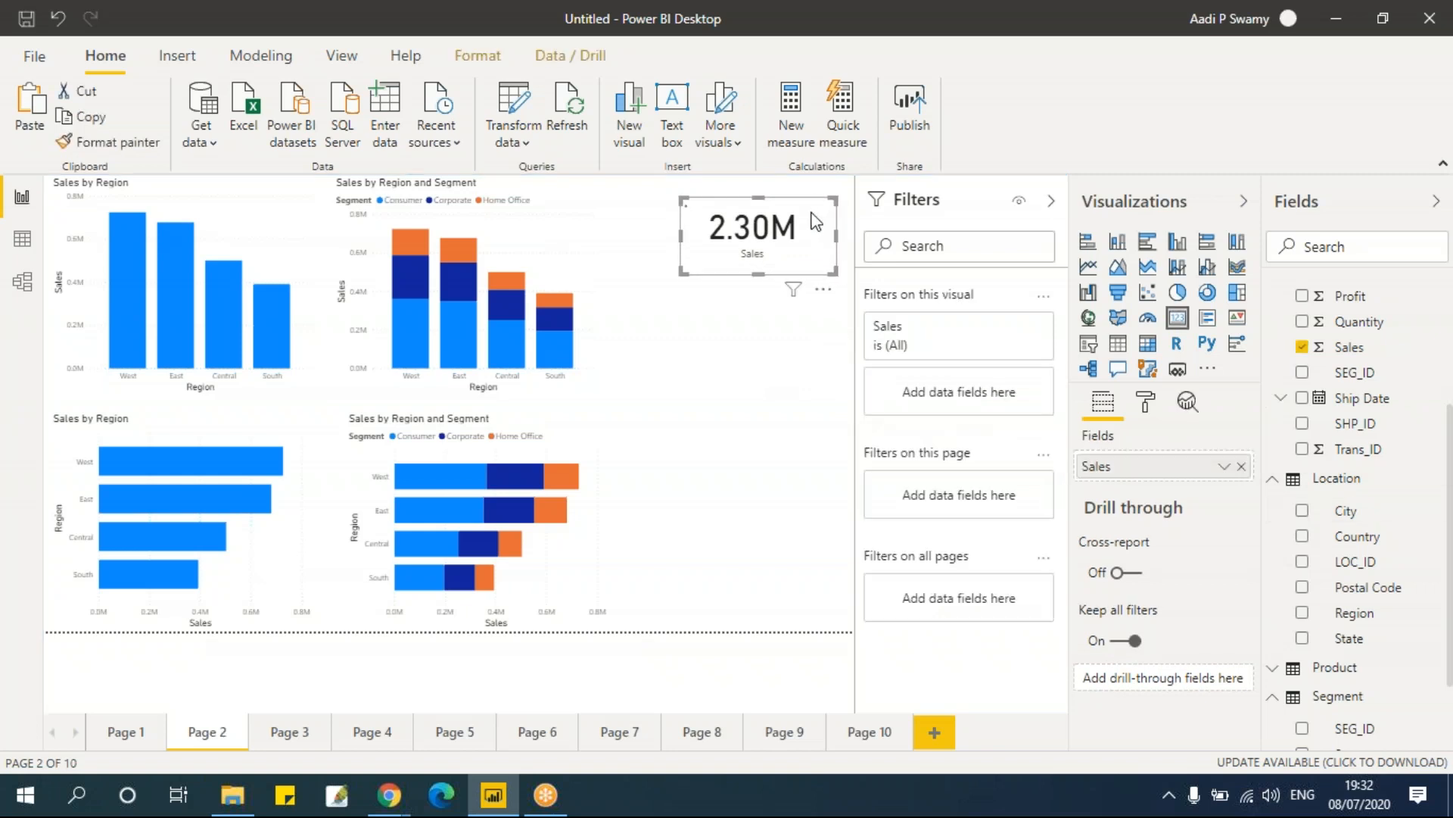
Step: Duplicate the Sales card below the original and change the copy's field from Sales to Profit
{"action": "key", "text": "ctrl+c"}
{"action": "key", "text": "ctrl+v"}
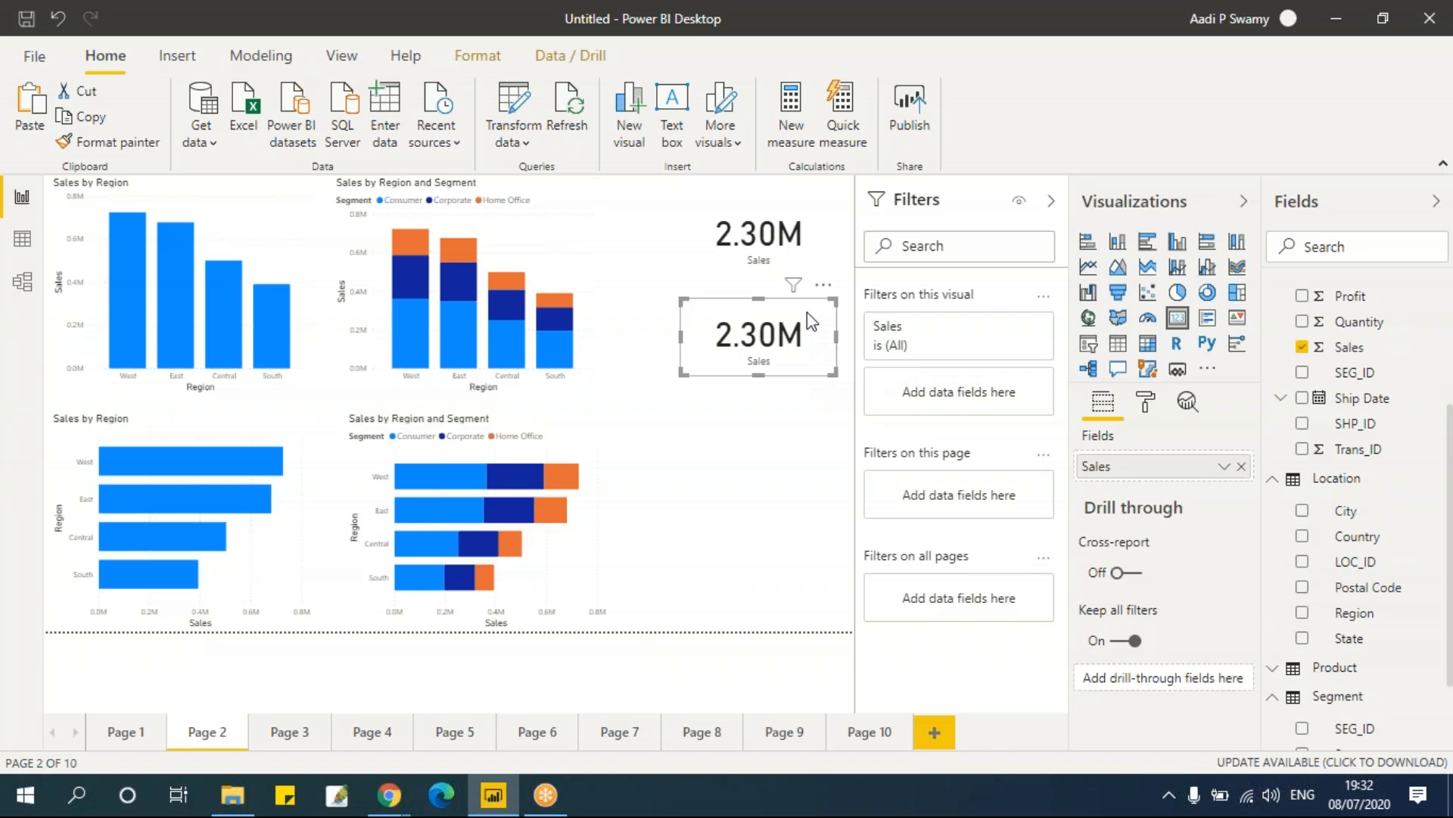
{"action": "left_click", "coordinate": [1302, 347]}
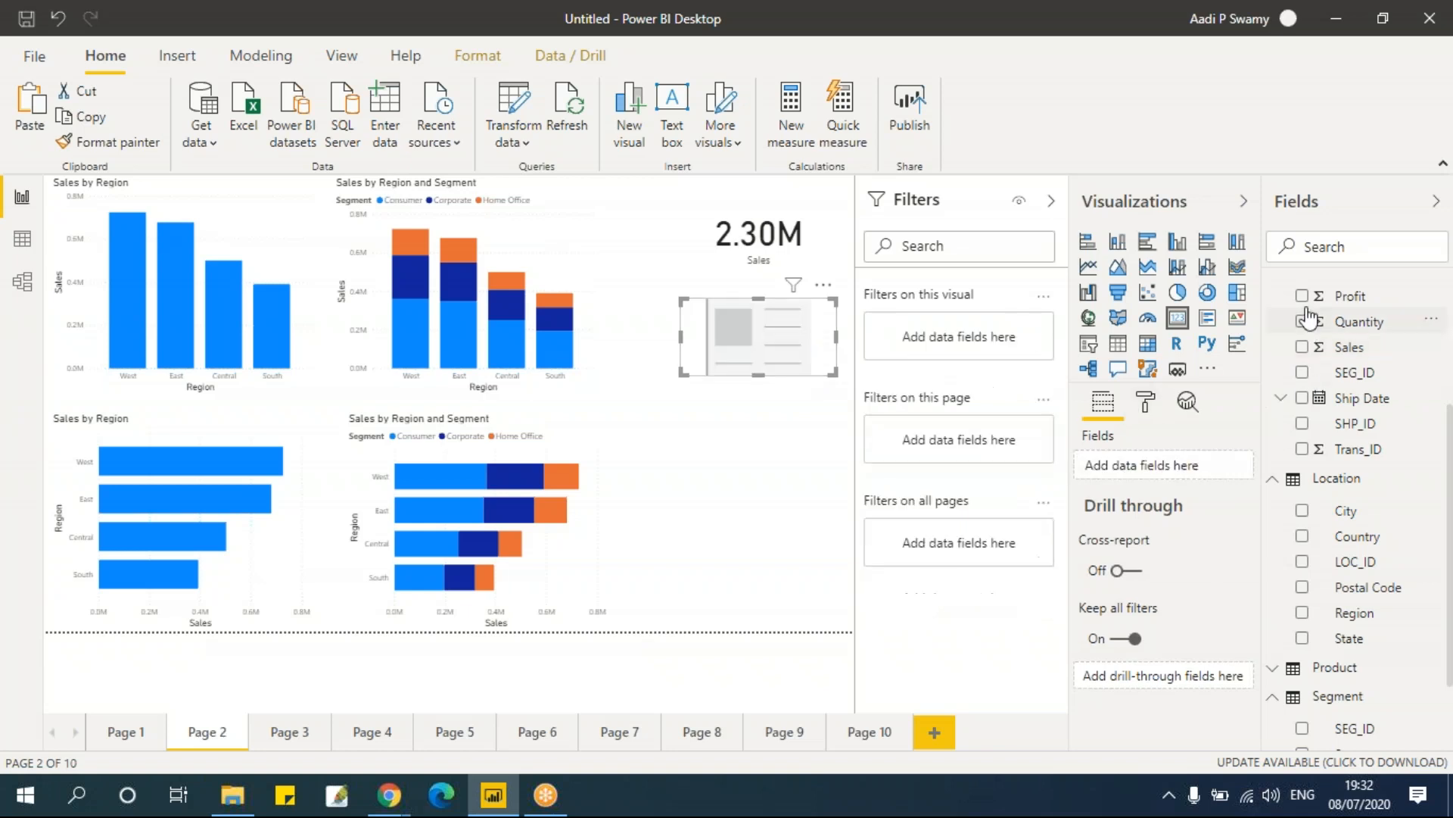
{"action": "left_click", "coordinate": [1302, 296]}
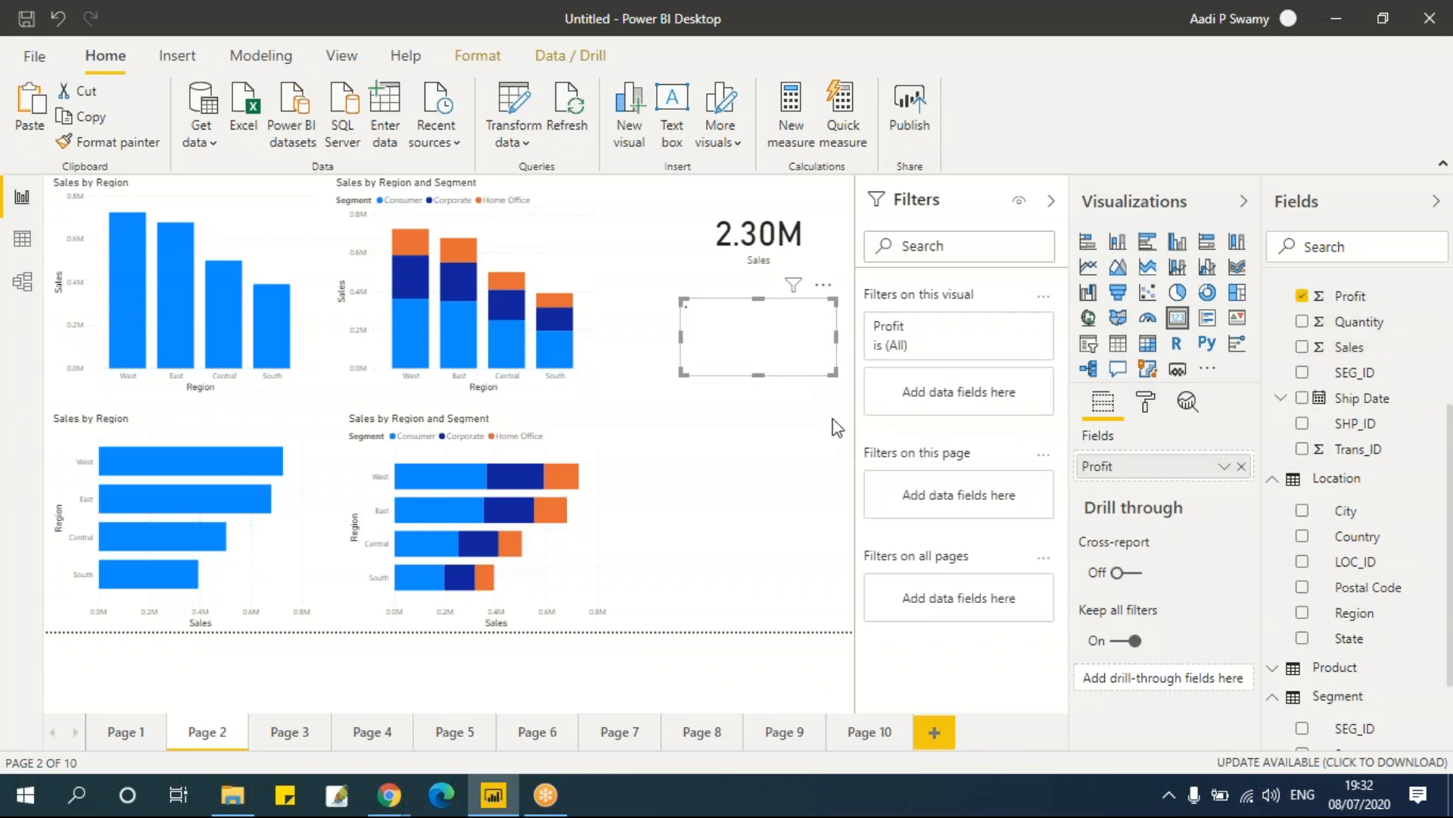
{"action": "left_click", "coordinate": [744, 510]}
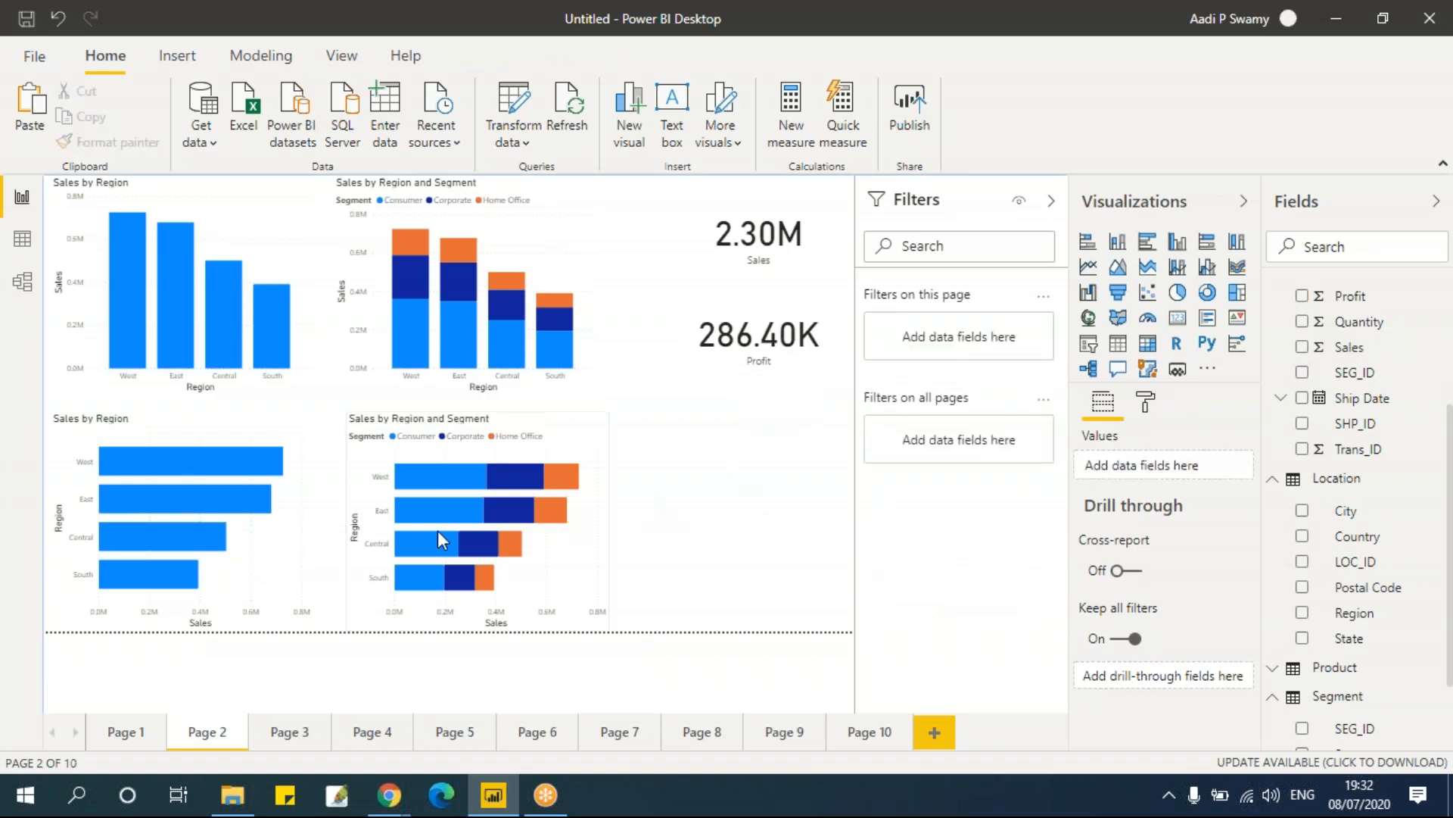
Step: Select region bars and a stacked segment on Page 2 to cross-filter the Sales and Profit cards
{"action": "mouse_move", "coordinate": [133, 336]}
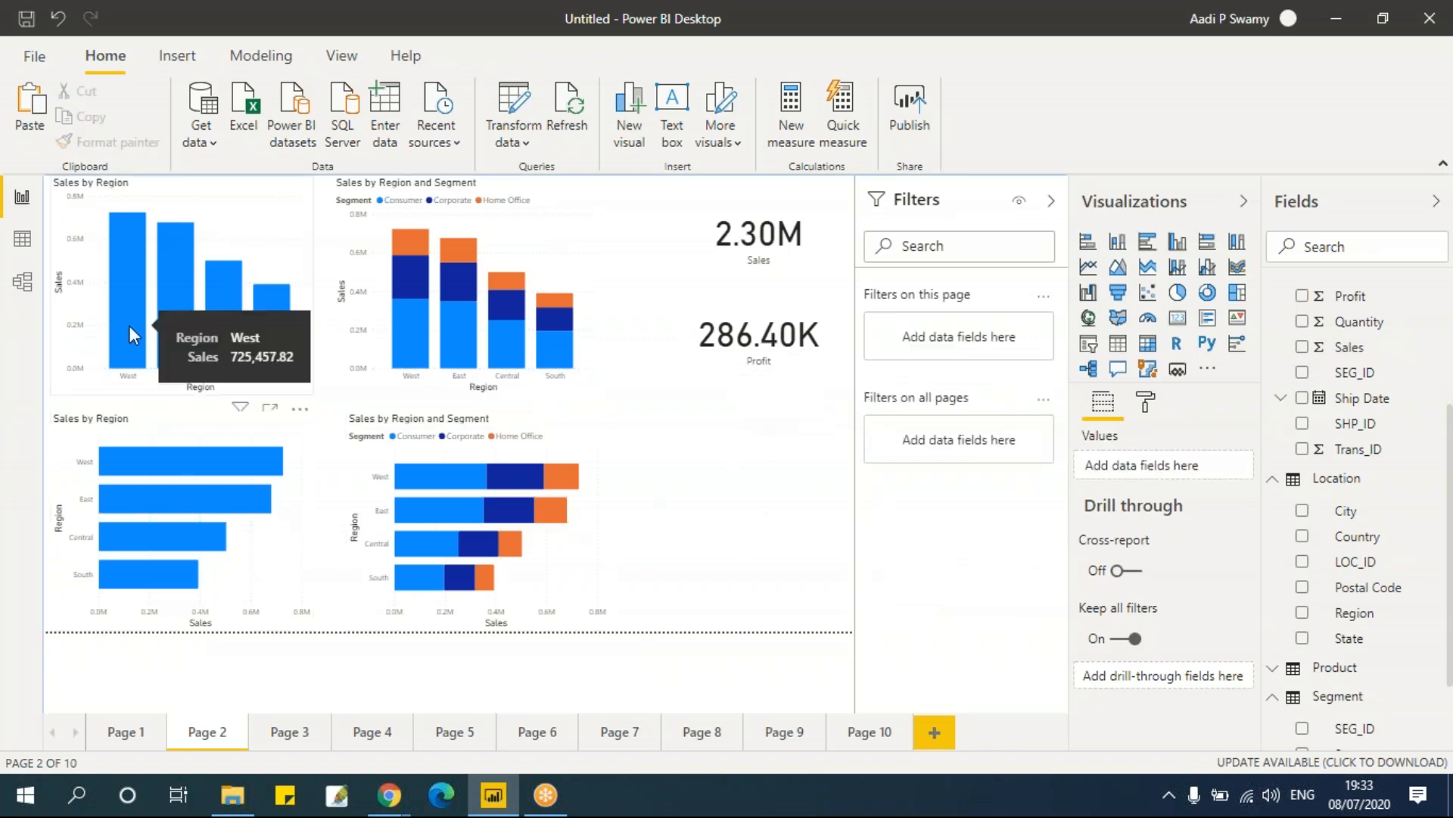
{"action": "left_click", "coordinate": [133, 333]}
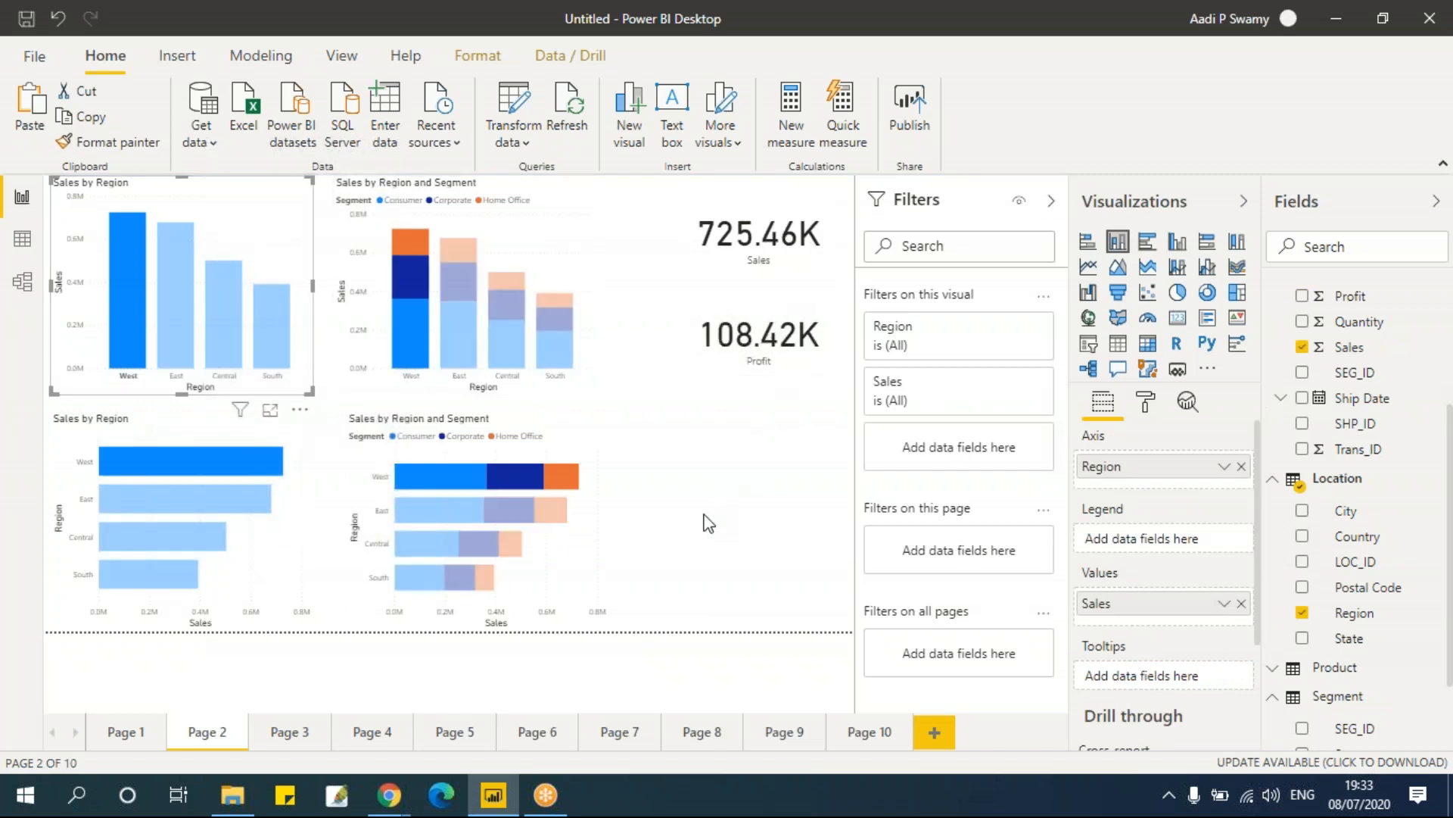
{"action": "left_click", "coordinate": [283, 348]}
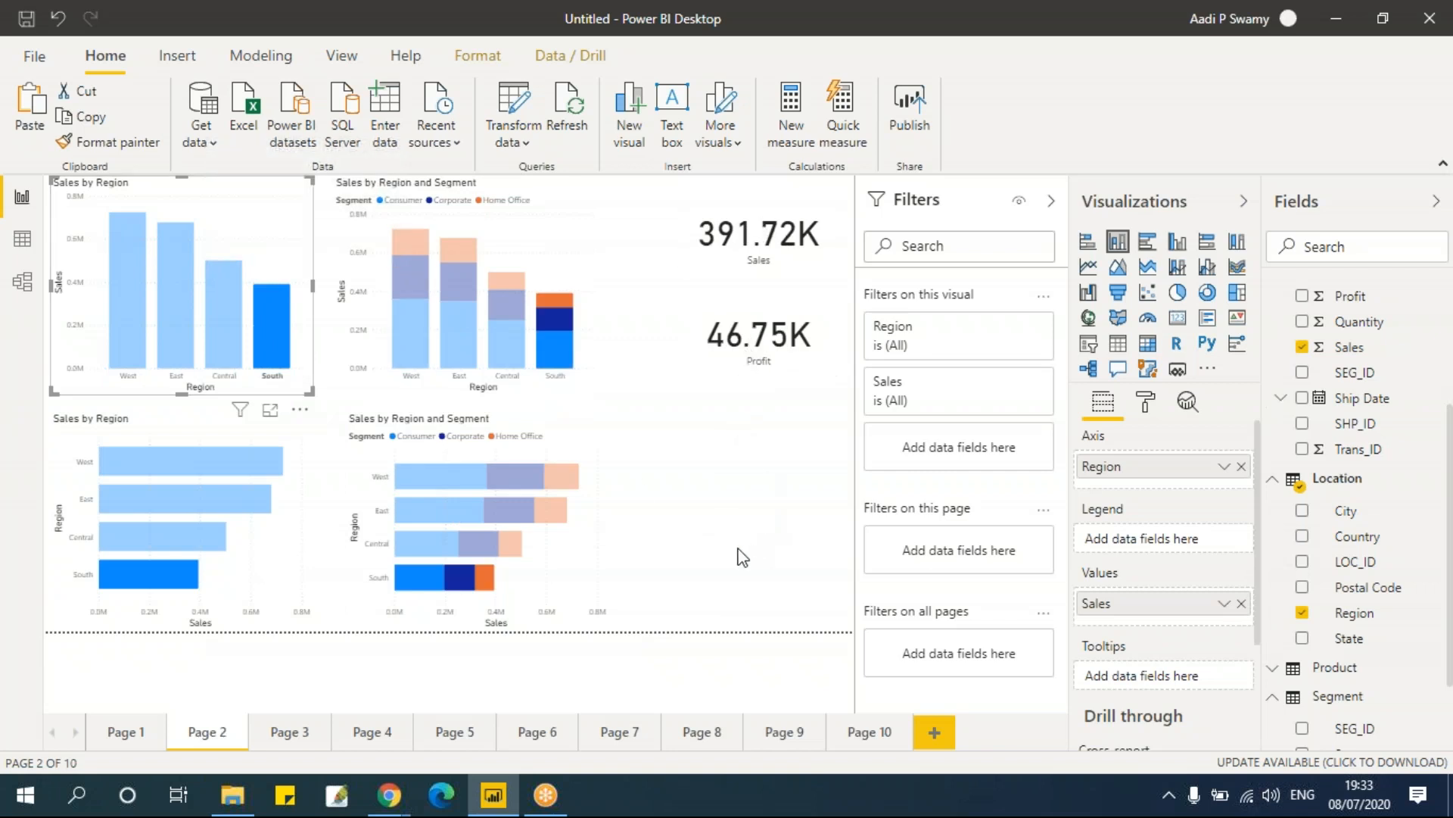
{"action": "left_click", "coordinate": [292, 228]}
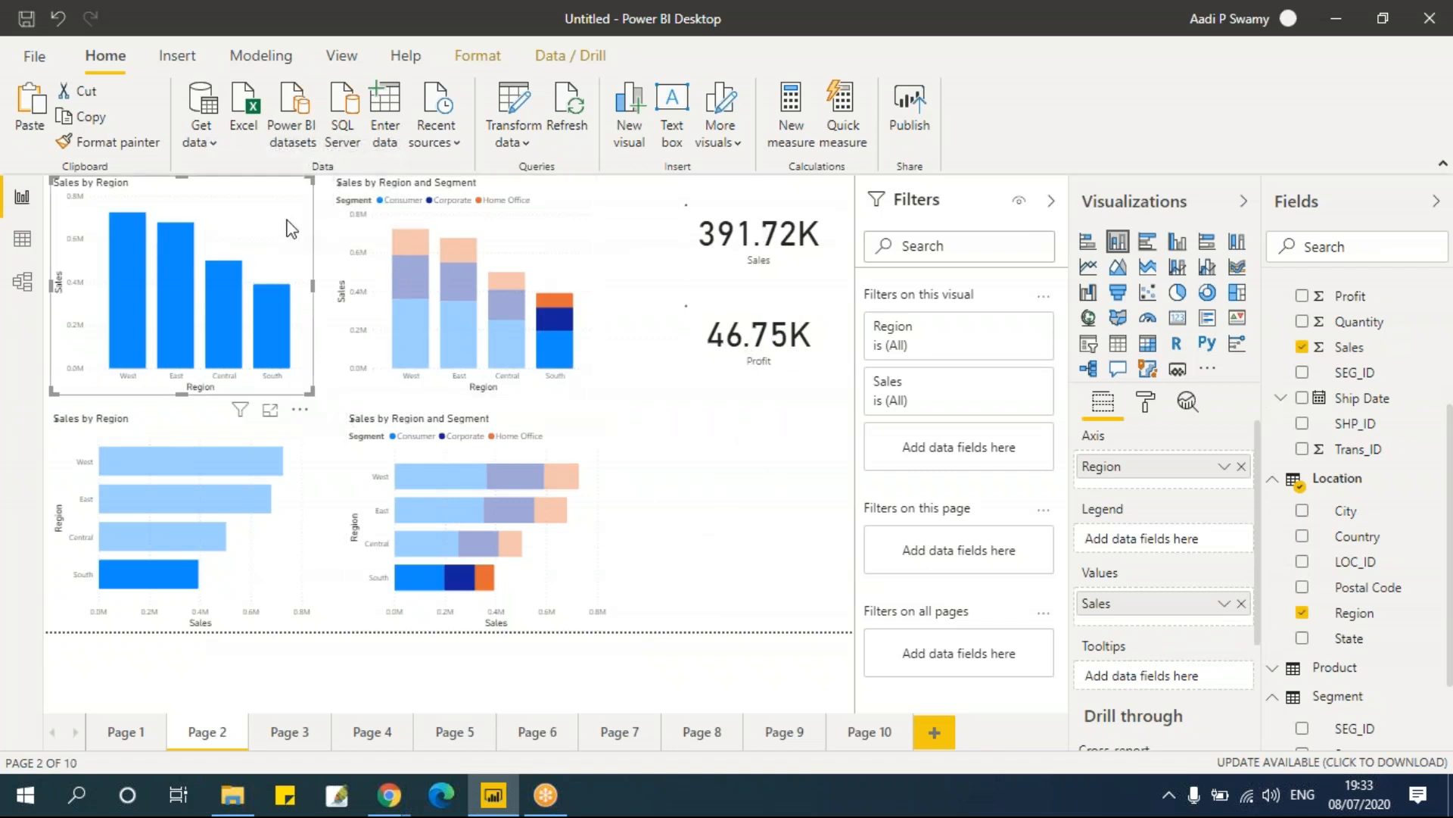
{"action": "mouse_move", "coordinate": [411, 246]}
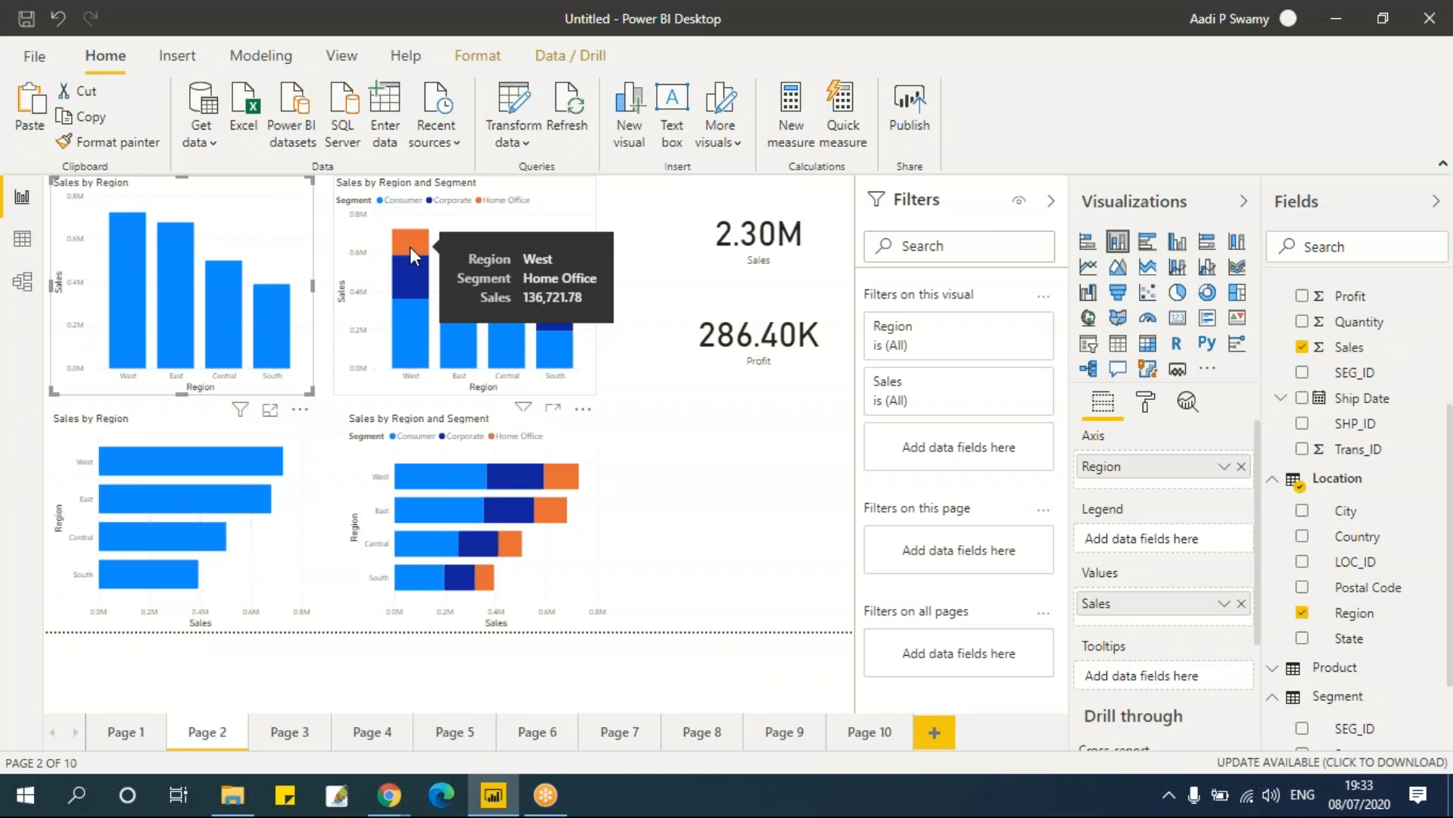
{"action": "left_click", "coordinate": [411, 247]}
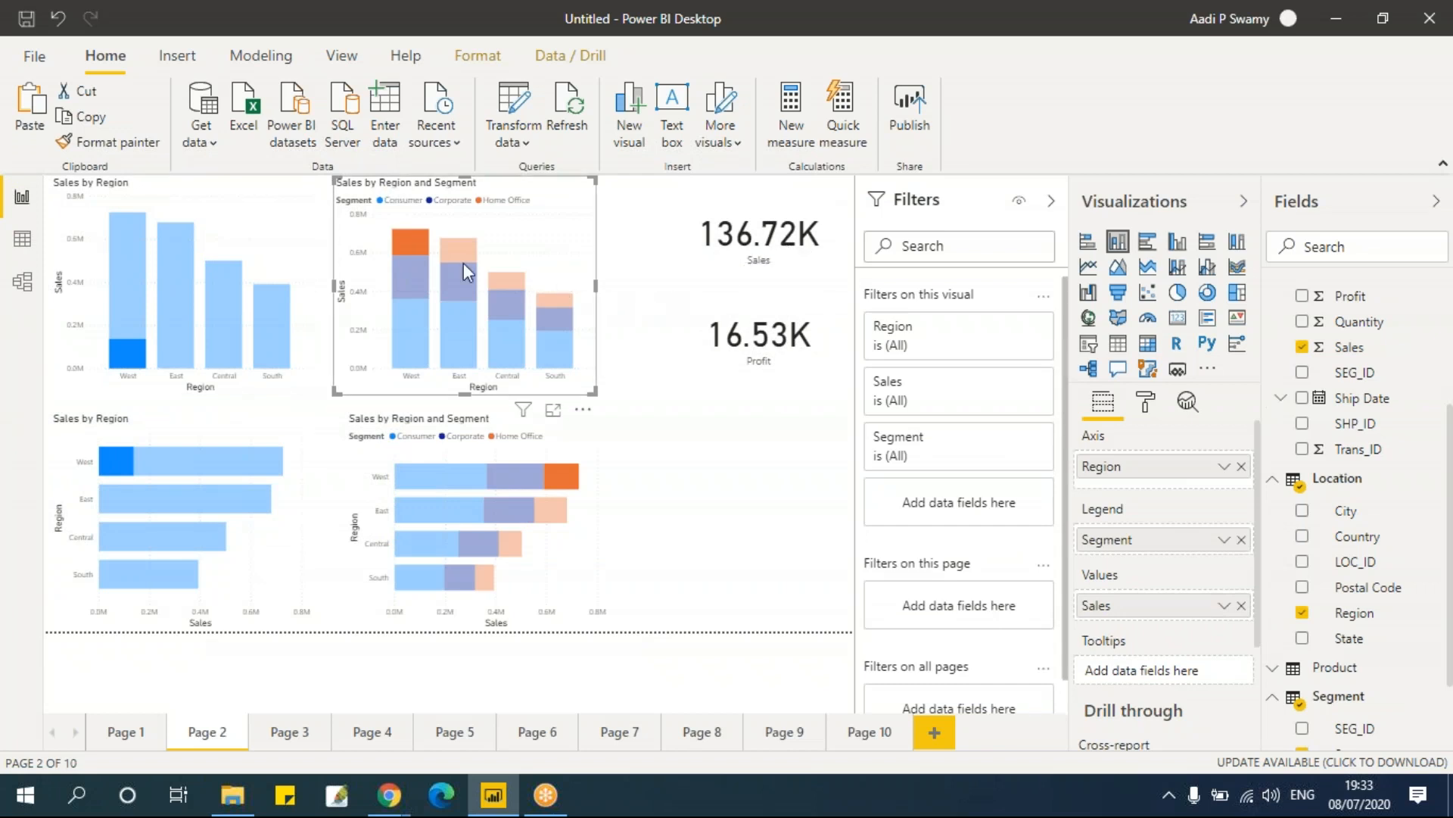
{"action": "mouse_move", "coordinate": [408, 237]}
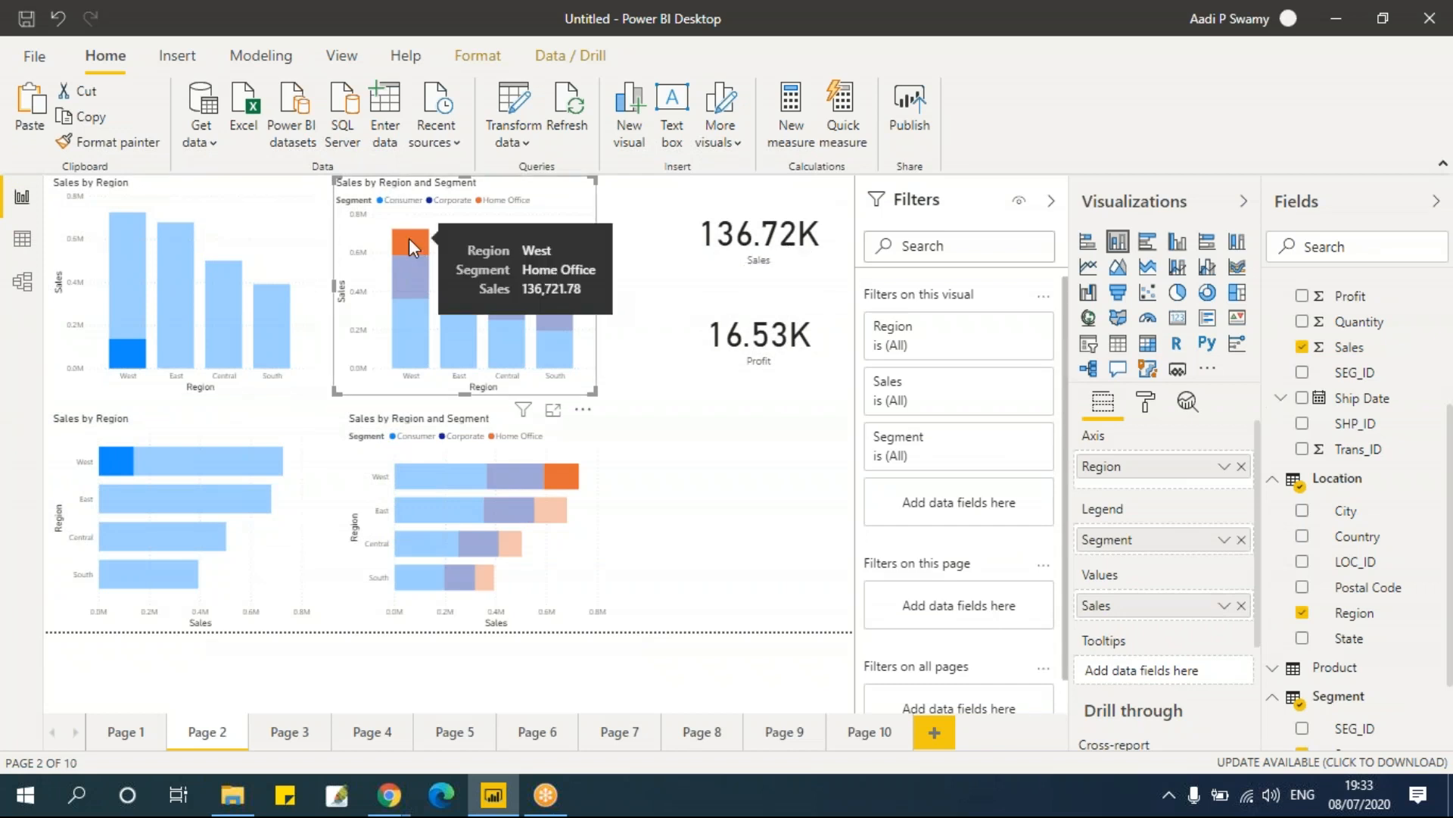
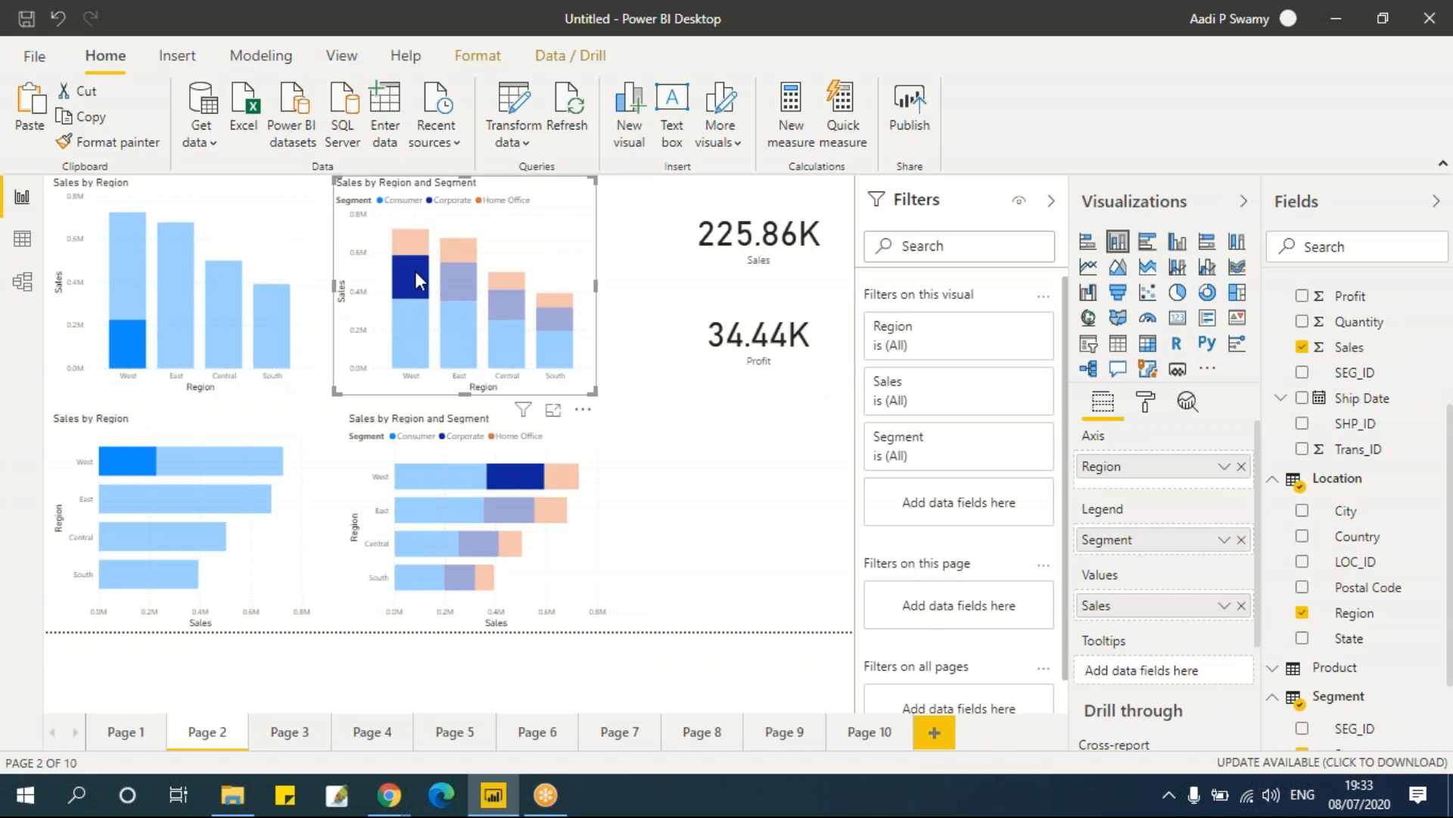
Step: Cross-filter the Page 2 cards by selecting the West Consumer segment and then the East stacked bar
{"action": "left_click", "coordinate": [456, 279]}
{"action": "left_click", "coordinate": [462, 327]}
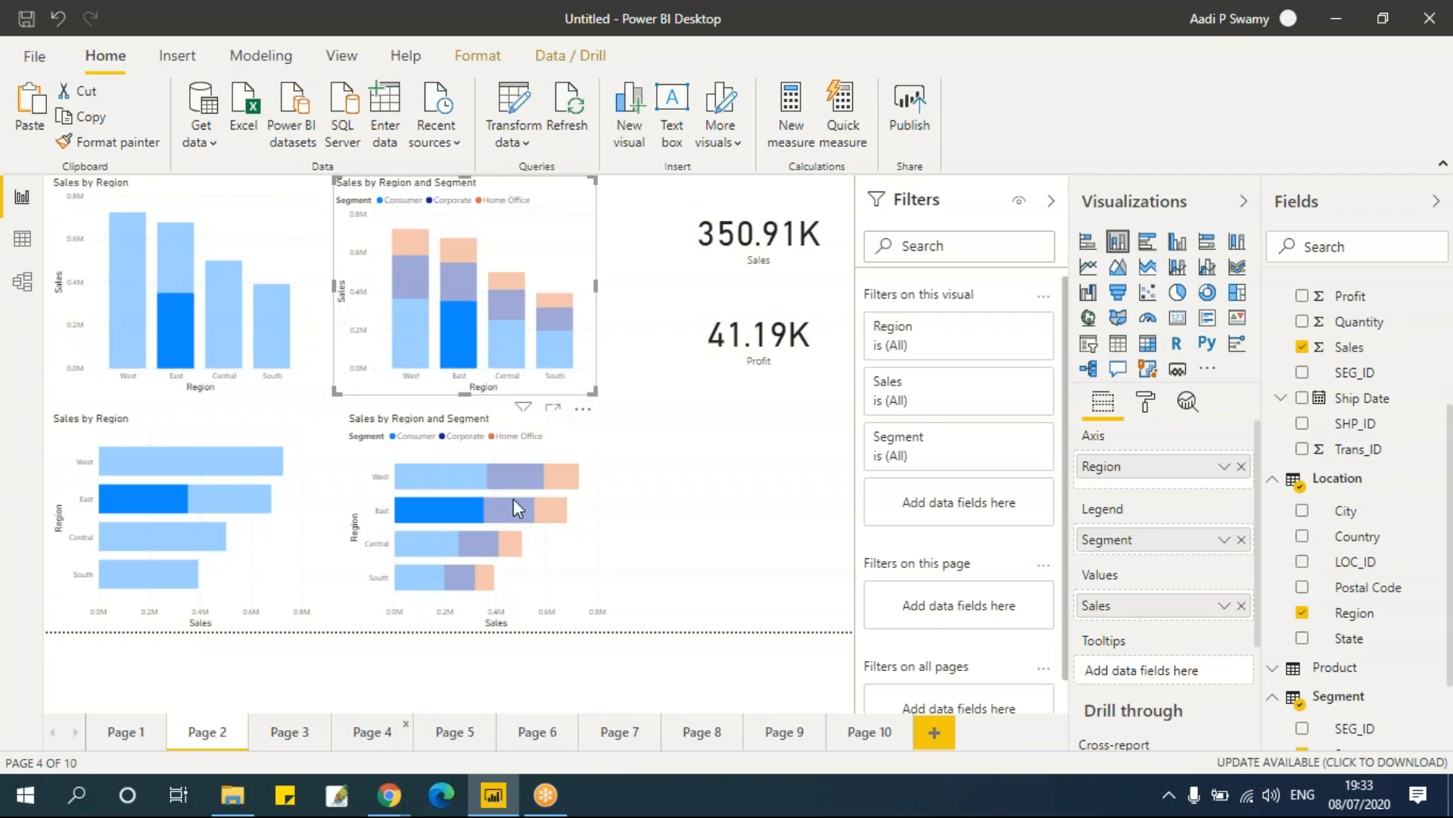
Step: Go to Page 10 and add a multi-row card beside the Sales card, sizing it about half the canvas height
{"action": "left_click", "coordinate": [456, 733]}
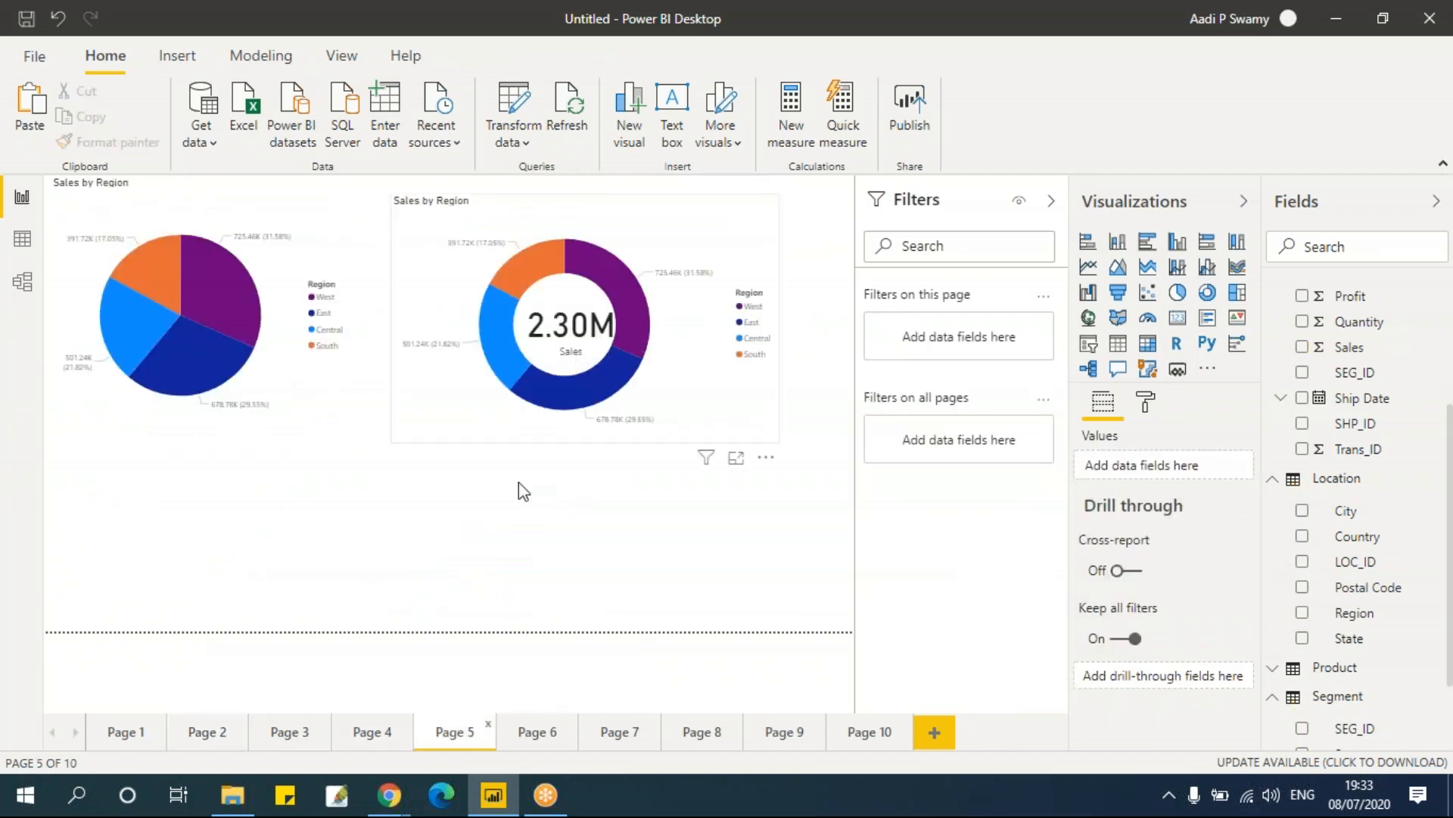
{"action": "left_click", "coordinate": [198, 733]}
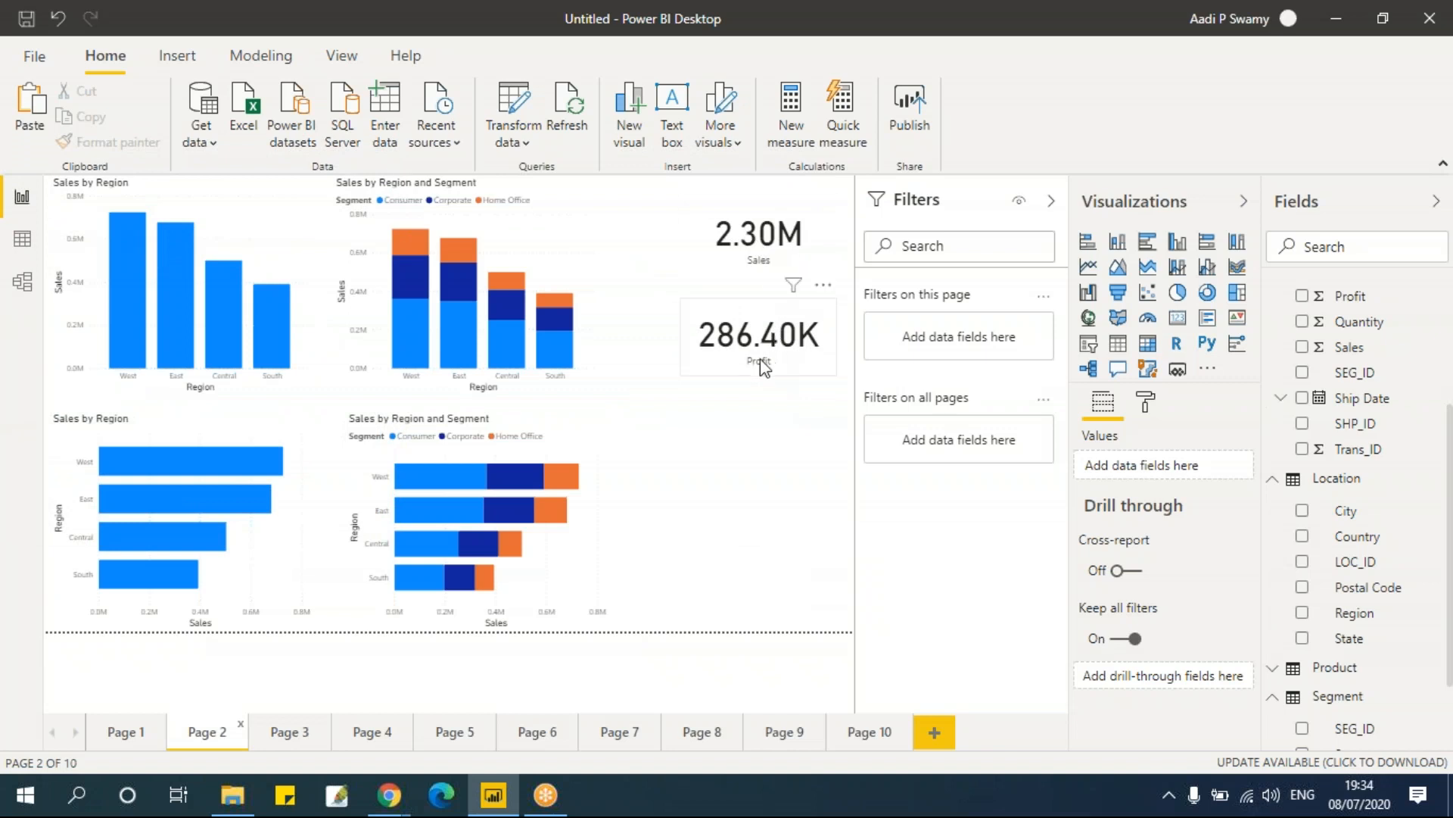
{"action": "left_click", "coordinate": [851, 723]}
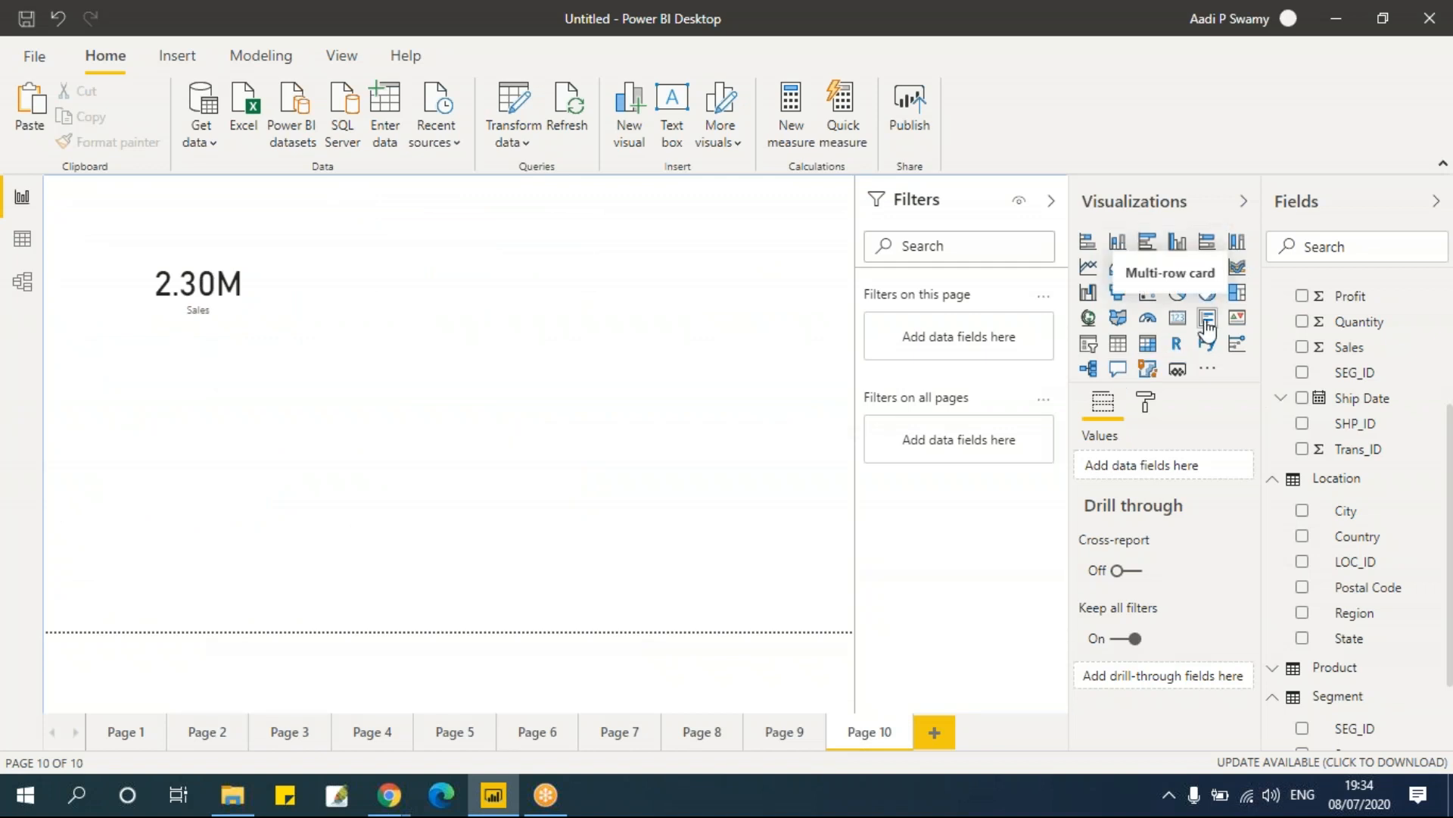
{"action": "left_click", "coordinate": [149, 250]}
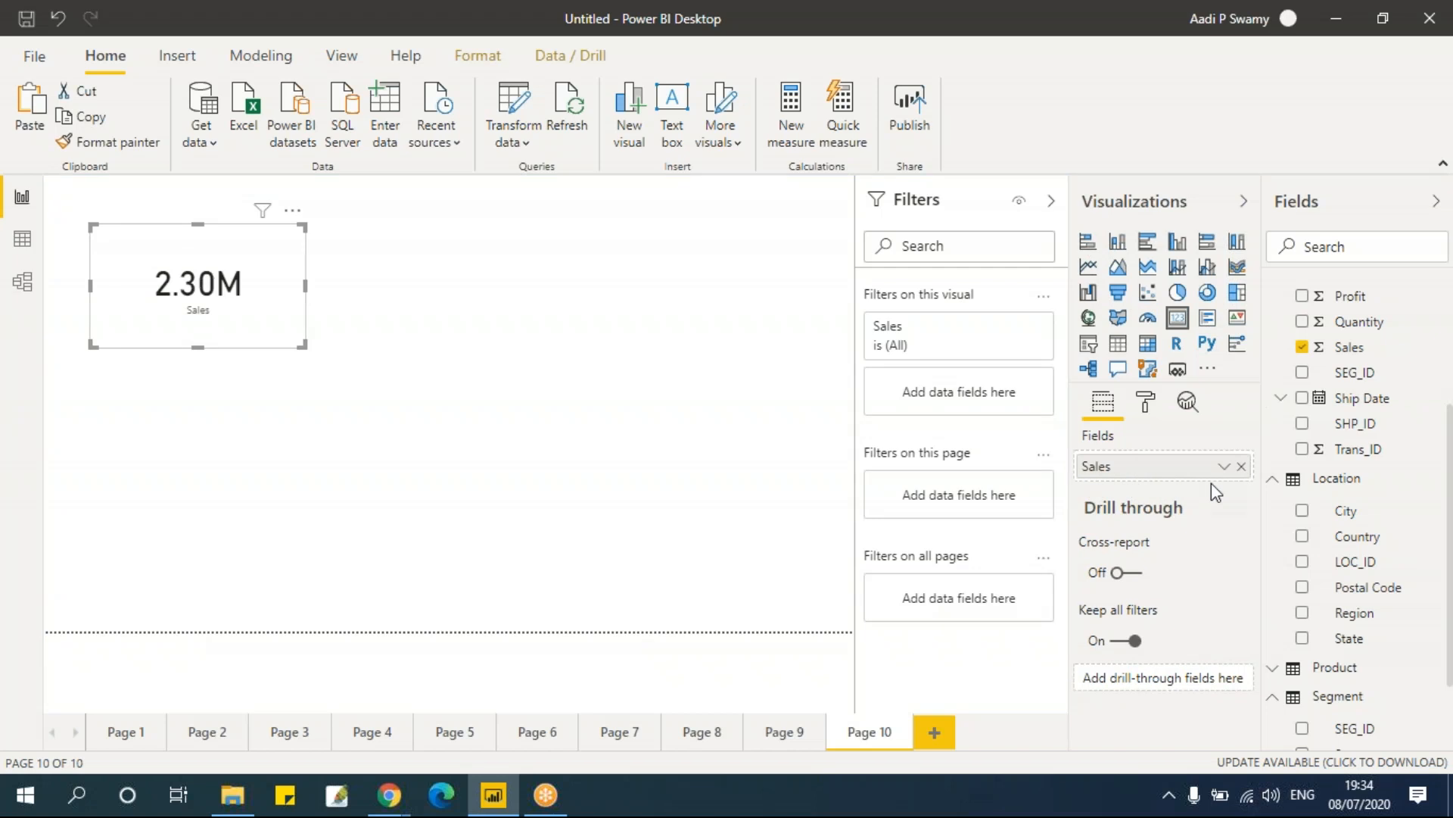
{"action": "left_click", "coordinate": [444, 308]}
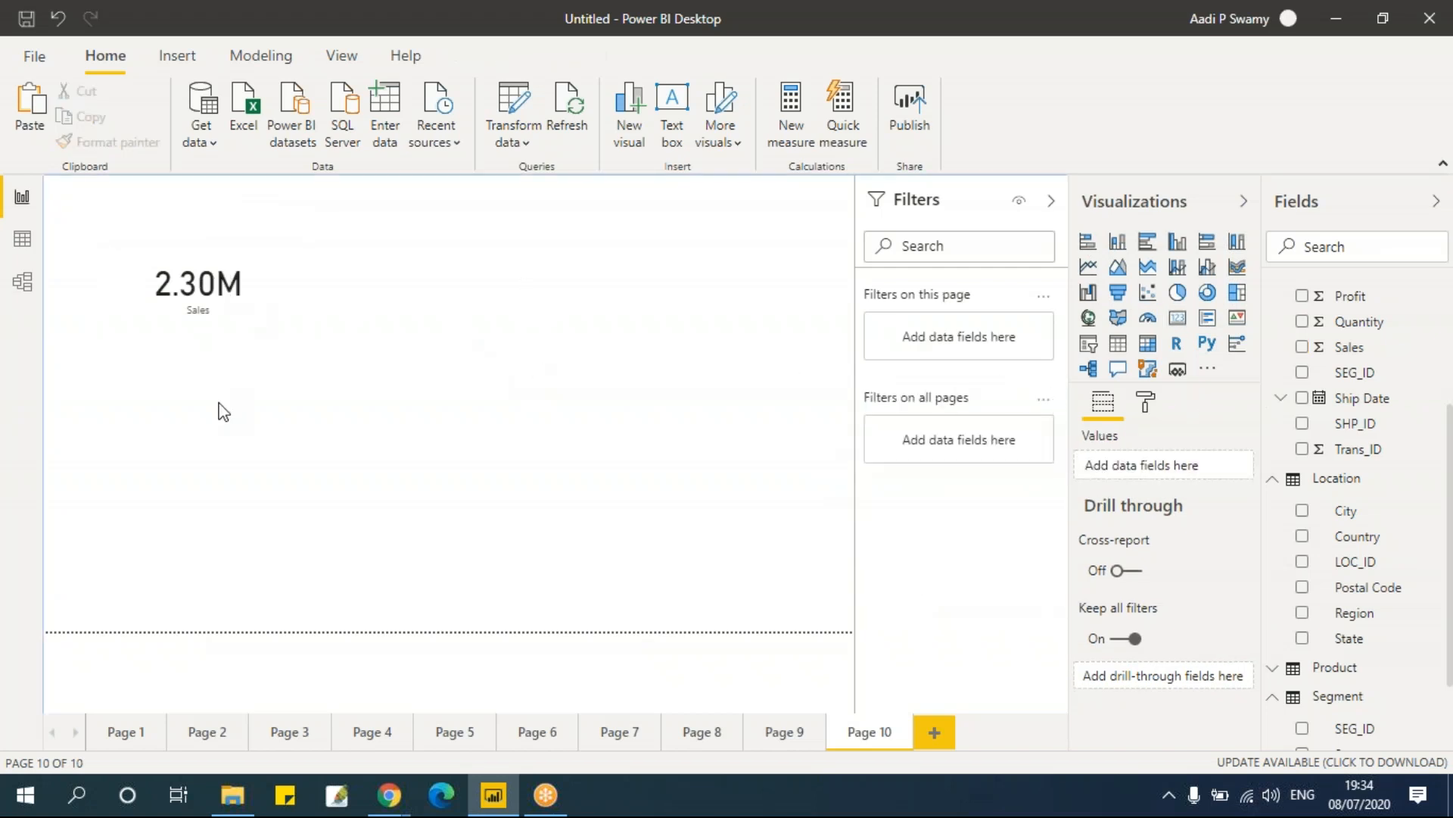
{"action": "left_click", "coordinate": [1207, 317]}
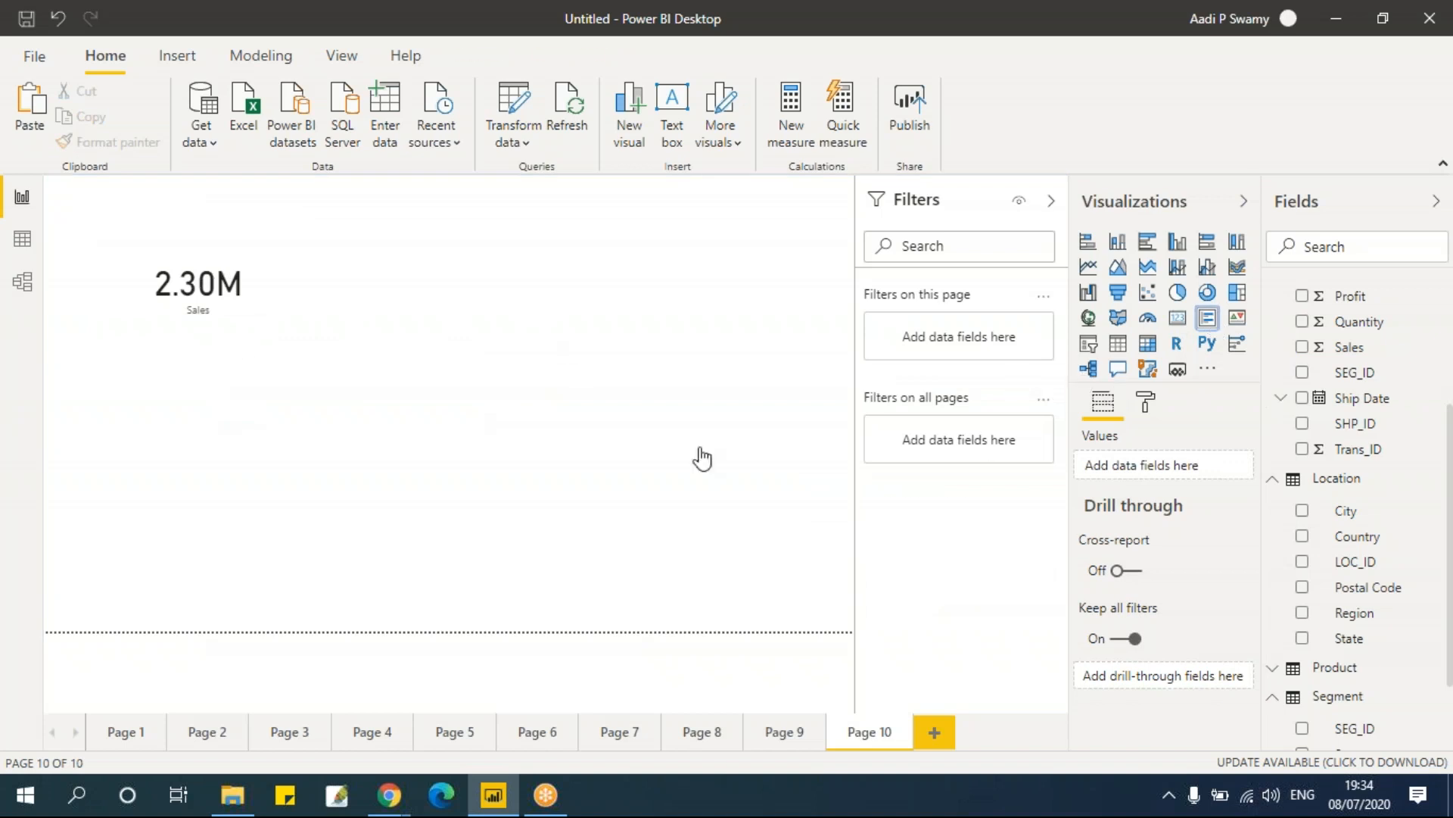
{"action": "left_click_drag", "start_coordinate": [285, 389], "coordinate": [494, 238]}
{"action": "left_click_drag", "start_coordinate": [511, 340], "coordinate": [537, 525]}
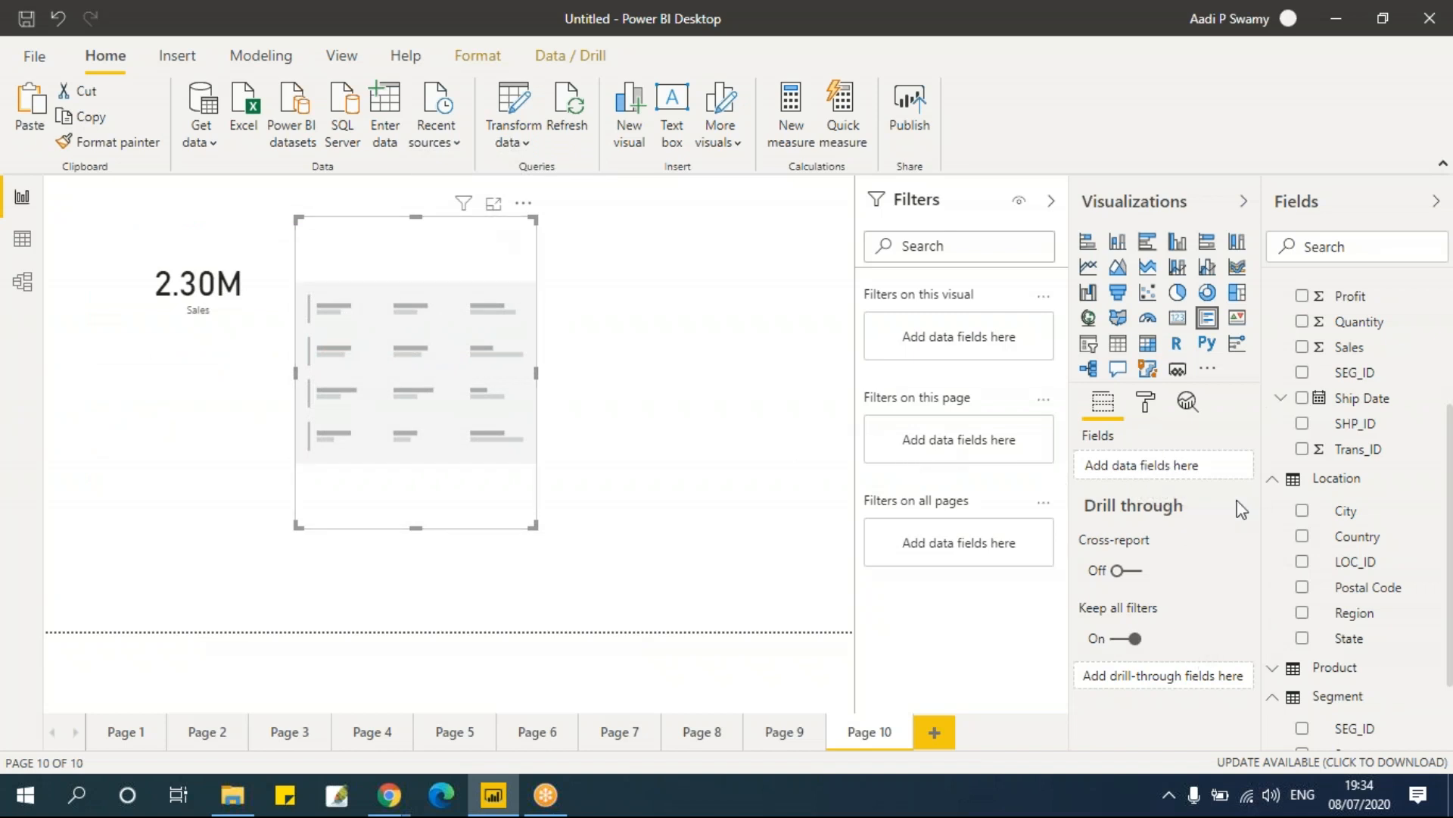
Step: Add the Sales and Region fields to the multi-row card and widen it slightly
{"action": "left_click", "coordinate": [1302, 347]}
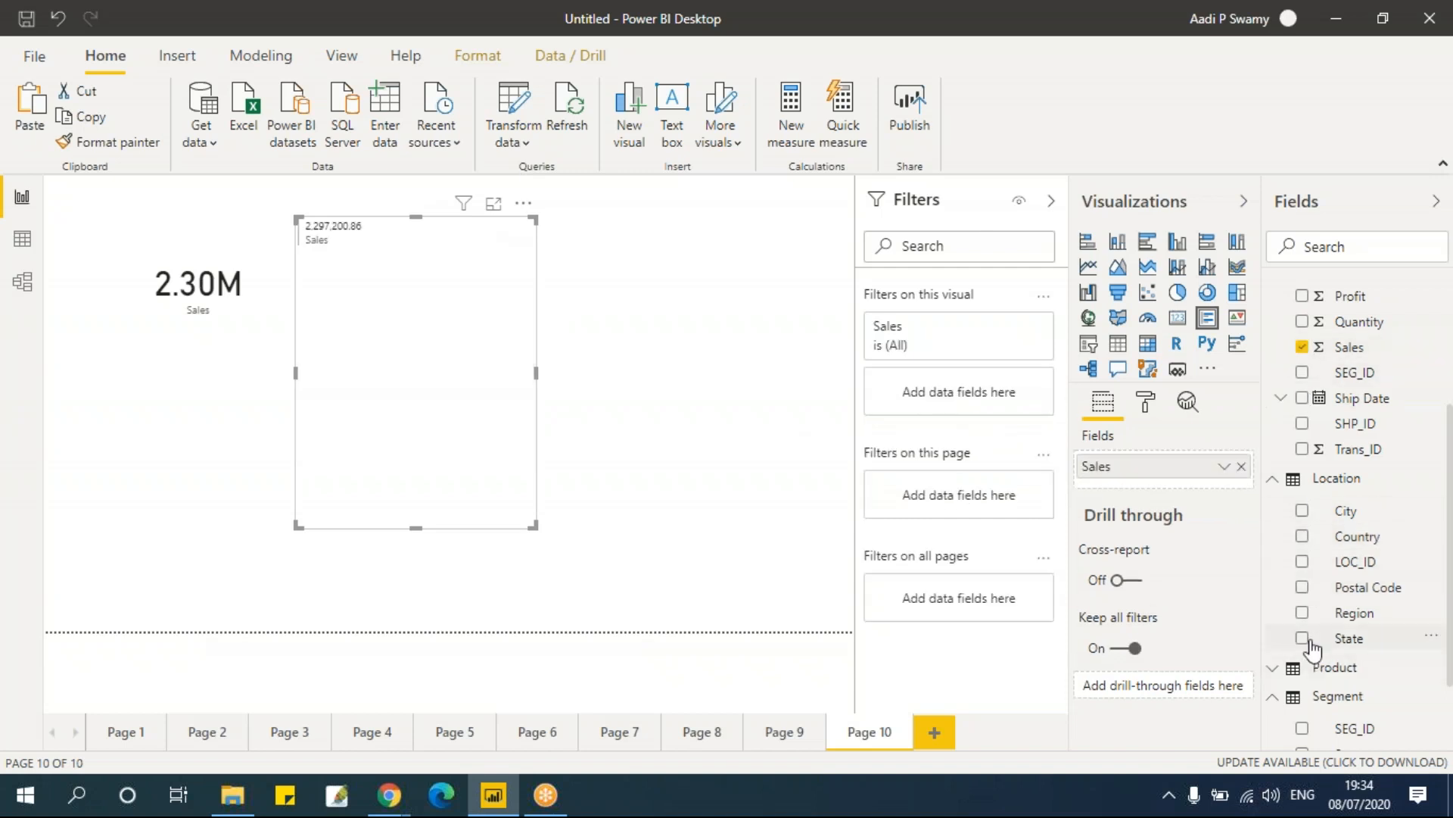
{"action": "left_click", "coordinate": [1303, 613]}
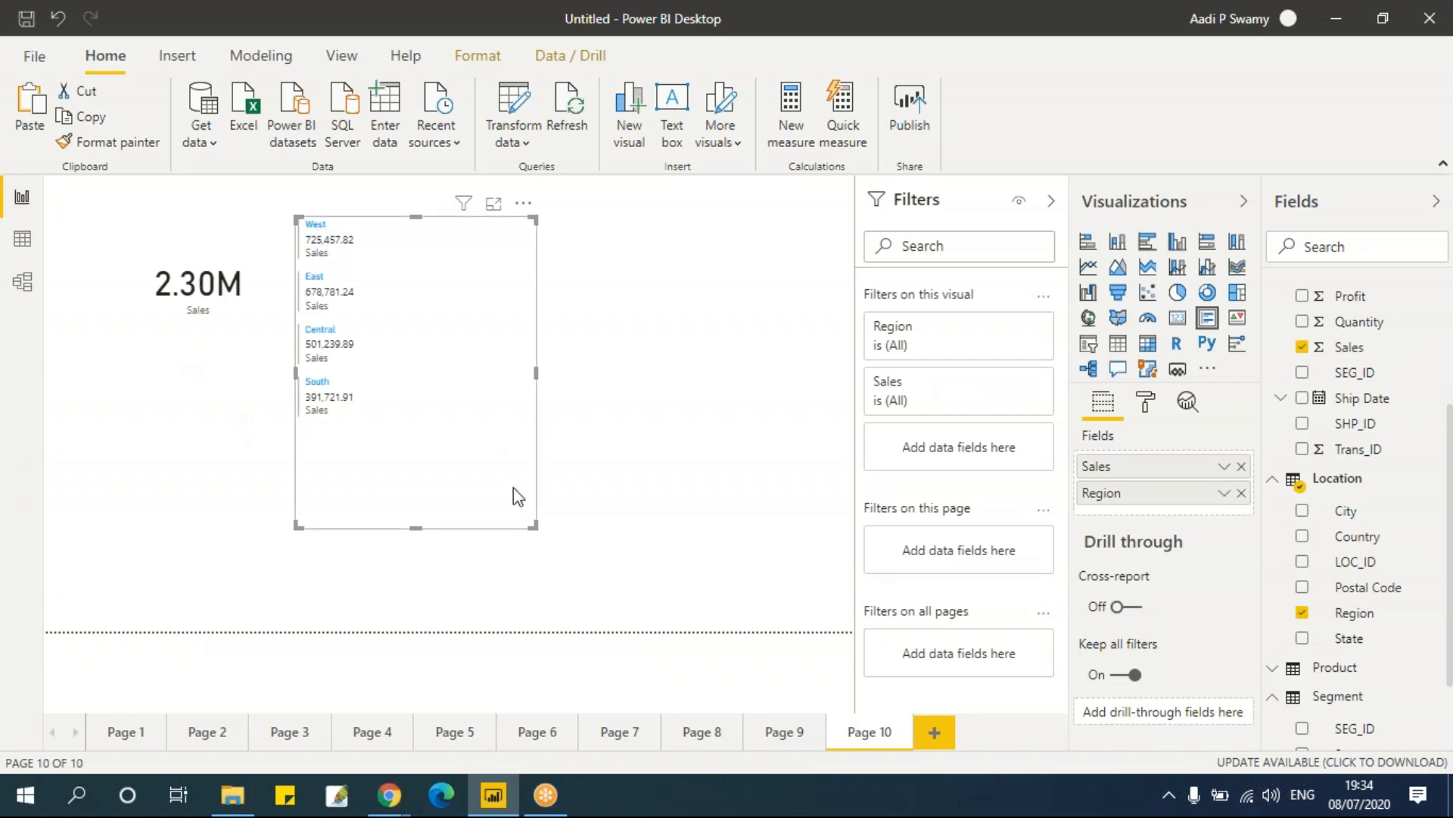
{"action": "left_click_drag", "start_coordinate": [536, 528], "coordinate": [580, 544]}
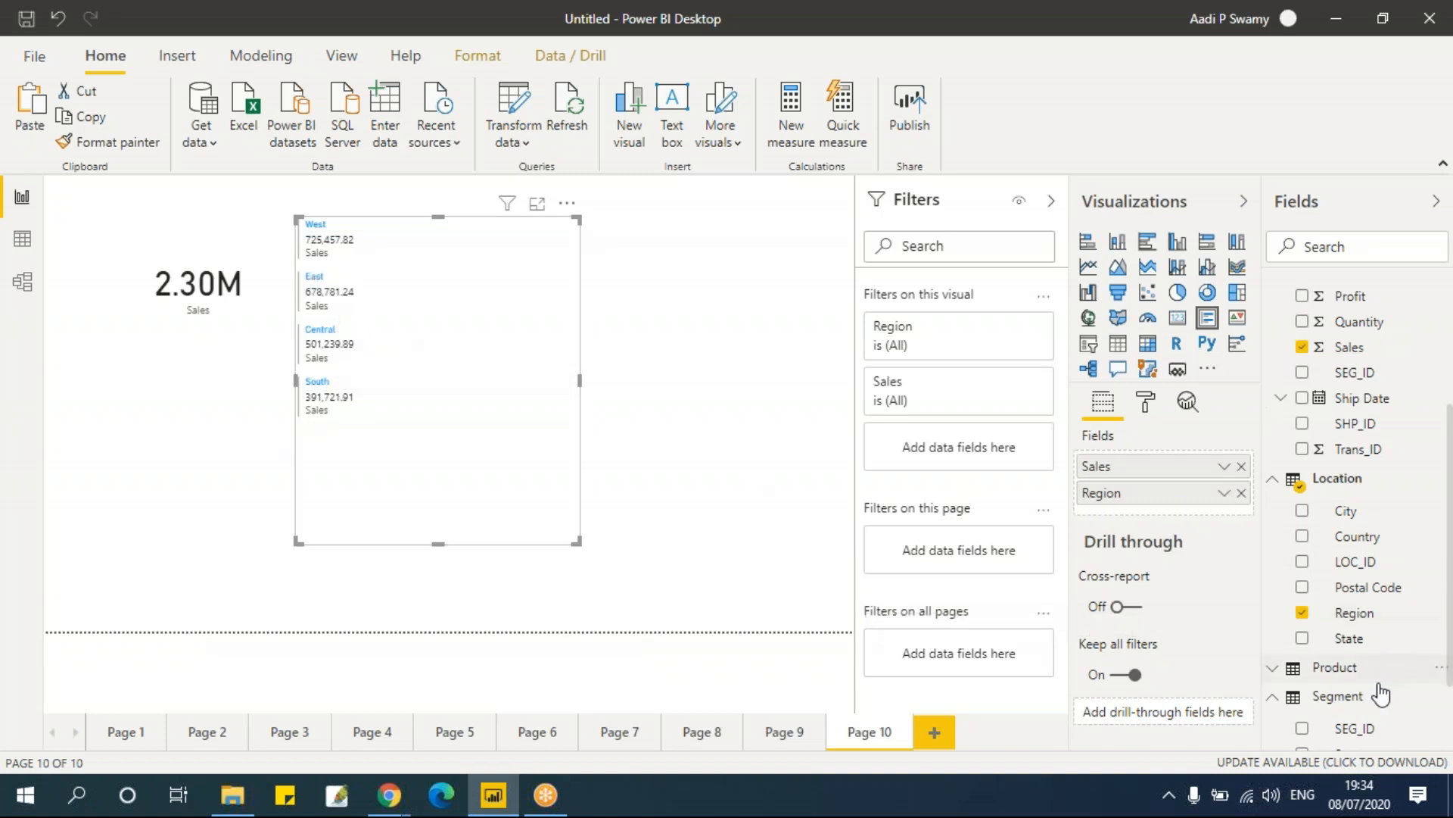
{"action": "scroll", "coordinate": [1336, 727], "scroll_direction": "down", "scroll_amount": 3}
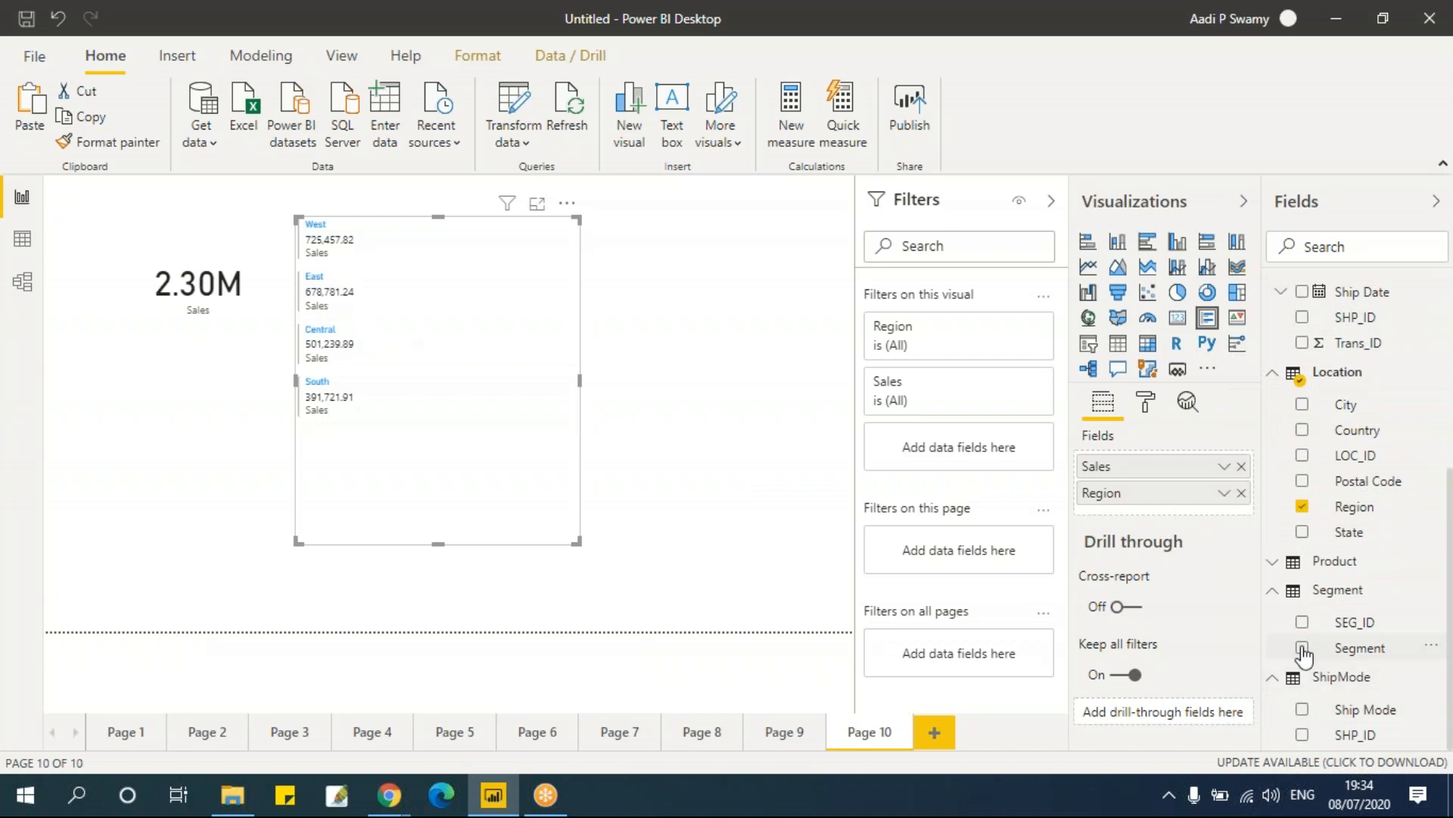
{"action": "left_click", "coordinate": [1302, 648]}
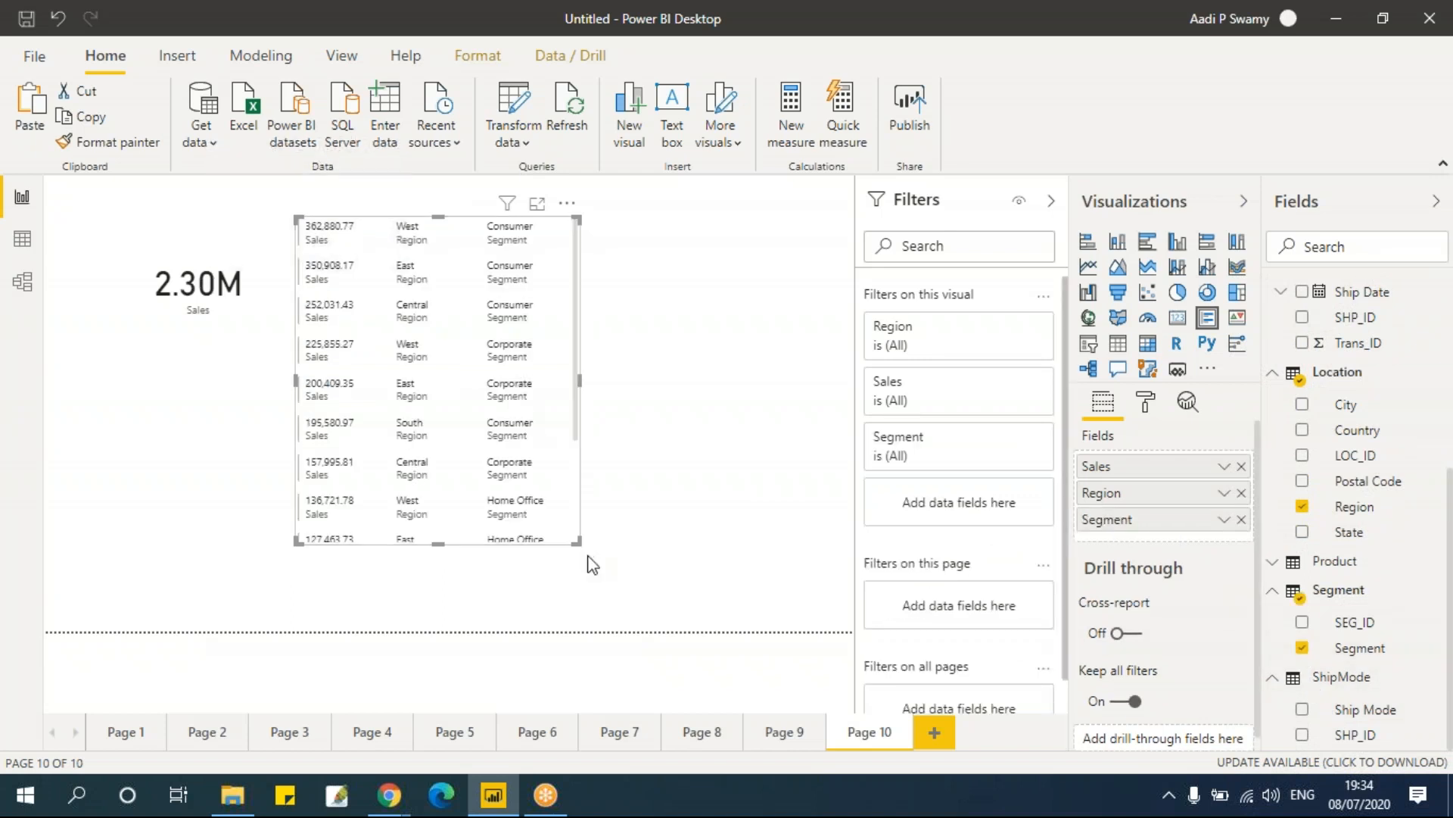
{"action": "left_click_drag", "start_coordinate": [576, 542], "coordinate": [656, 615]}
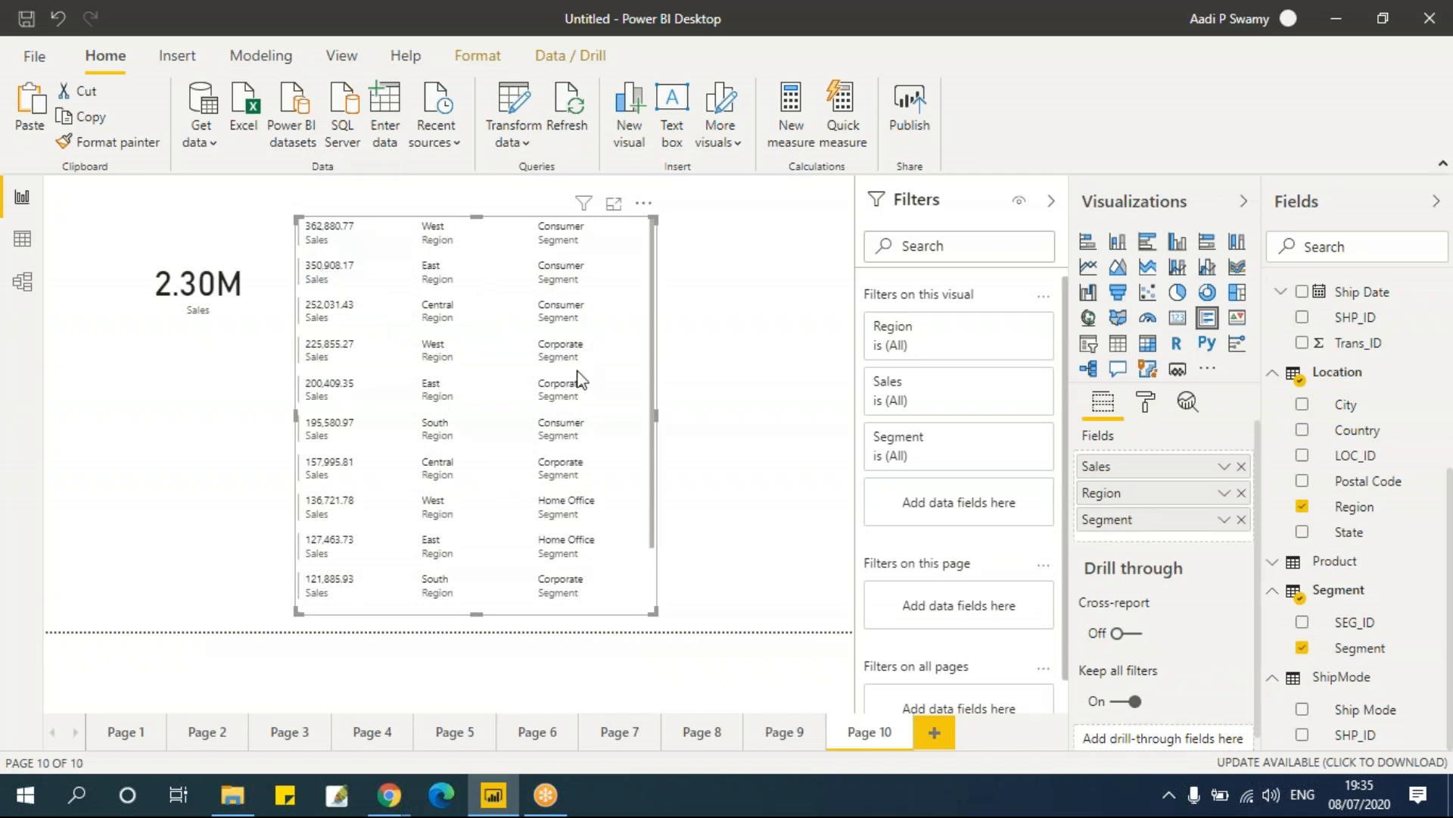
{"action": "left_click", "coordinate": [1241, 519]}
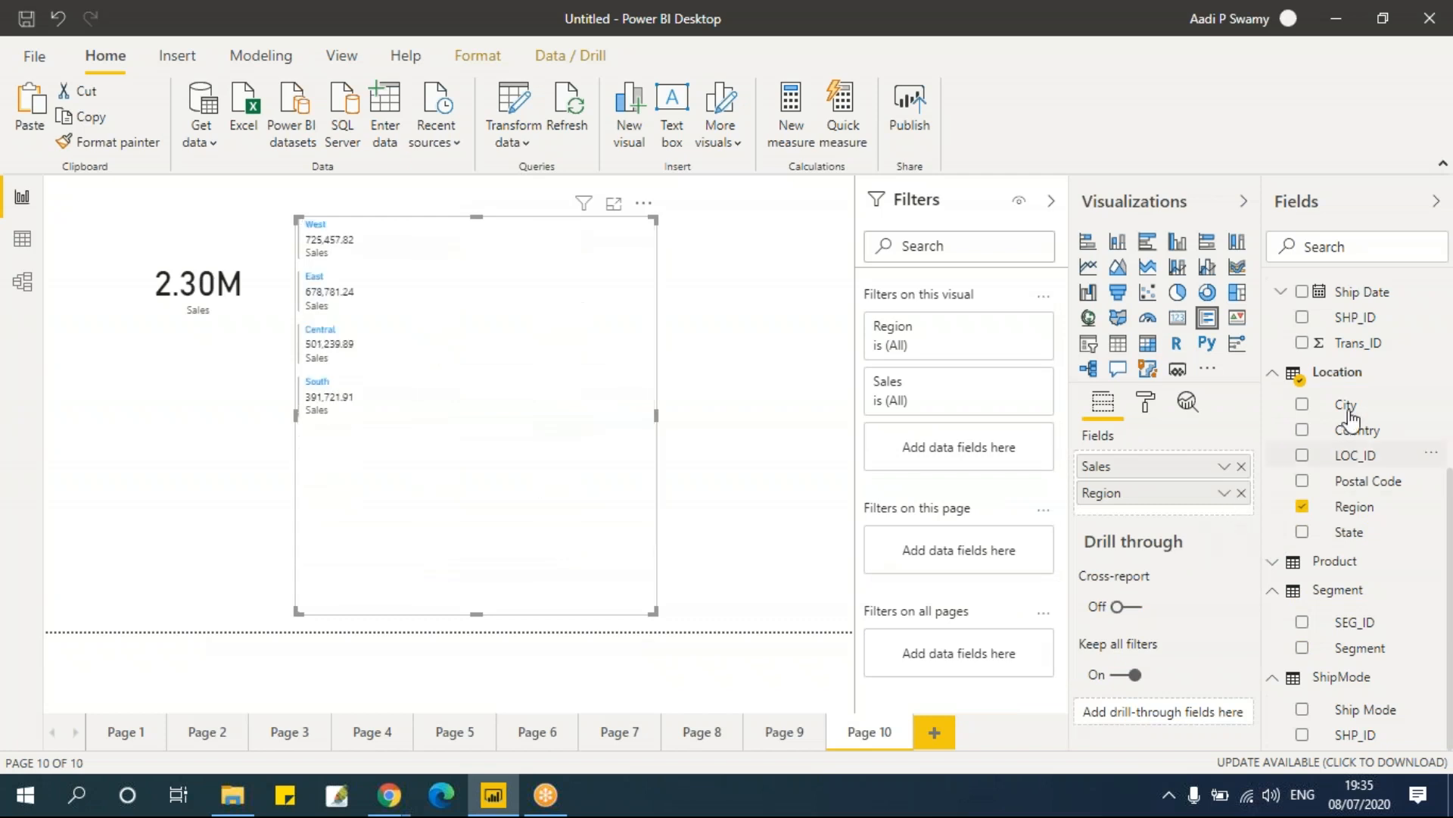
Step: Add Profit to the multi-row card and shrink the card to fit the four region rows
{"action": "scroll", "coordinate": [1325, 454], "scroll_direction": "up", "scroll_amount": 4}
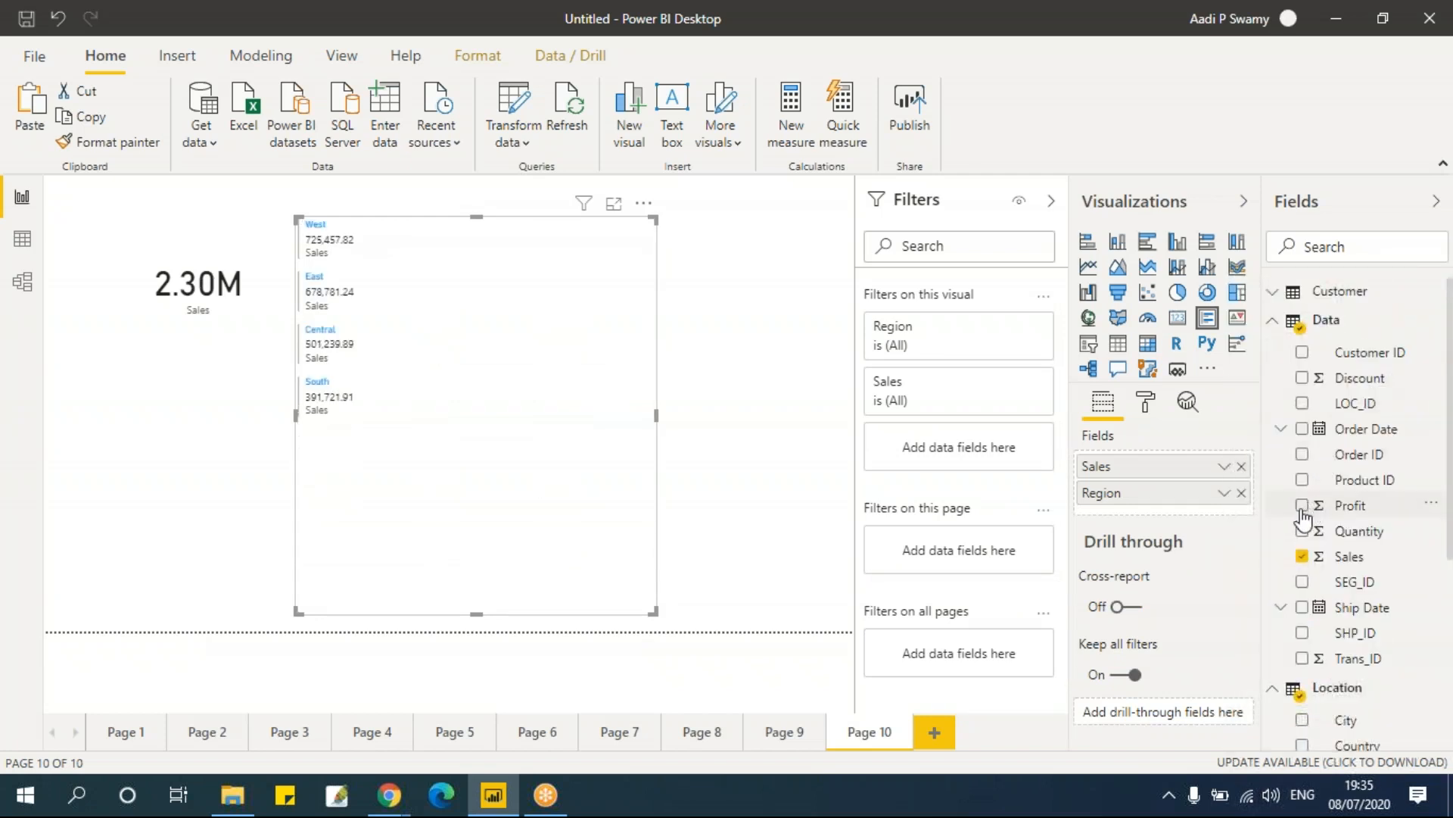
{"action": "left_click", "coordinate": [1302, 515]}
{"action": "left_click", "coordinate": [1302, 506]}
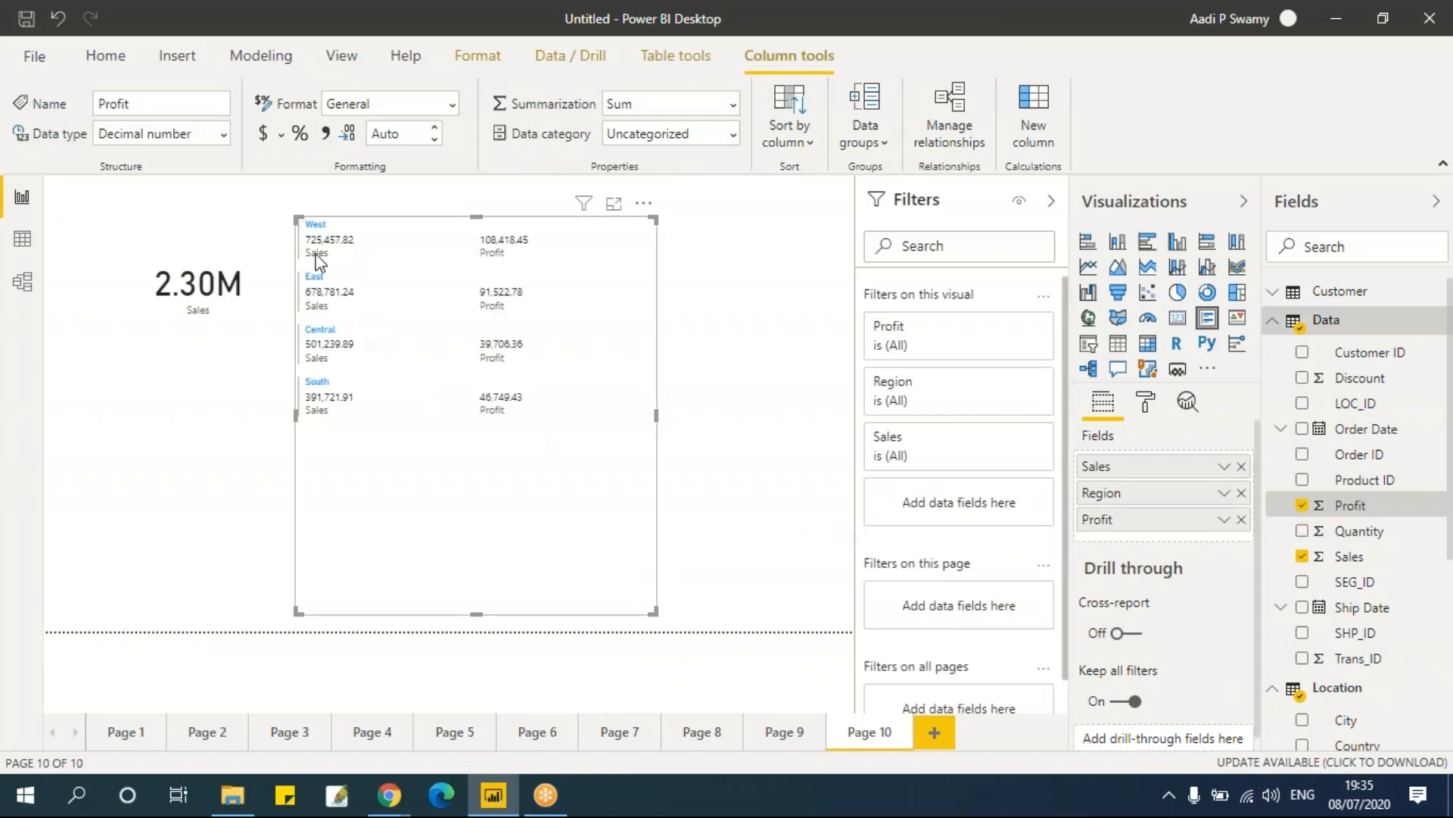
{"action": "left_click_drag", "start_coordinate": [656, 612], "coordinate": [578, 452]}
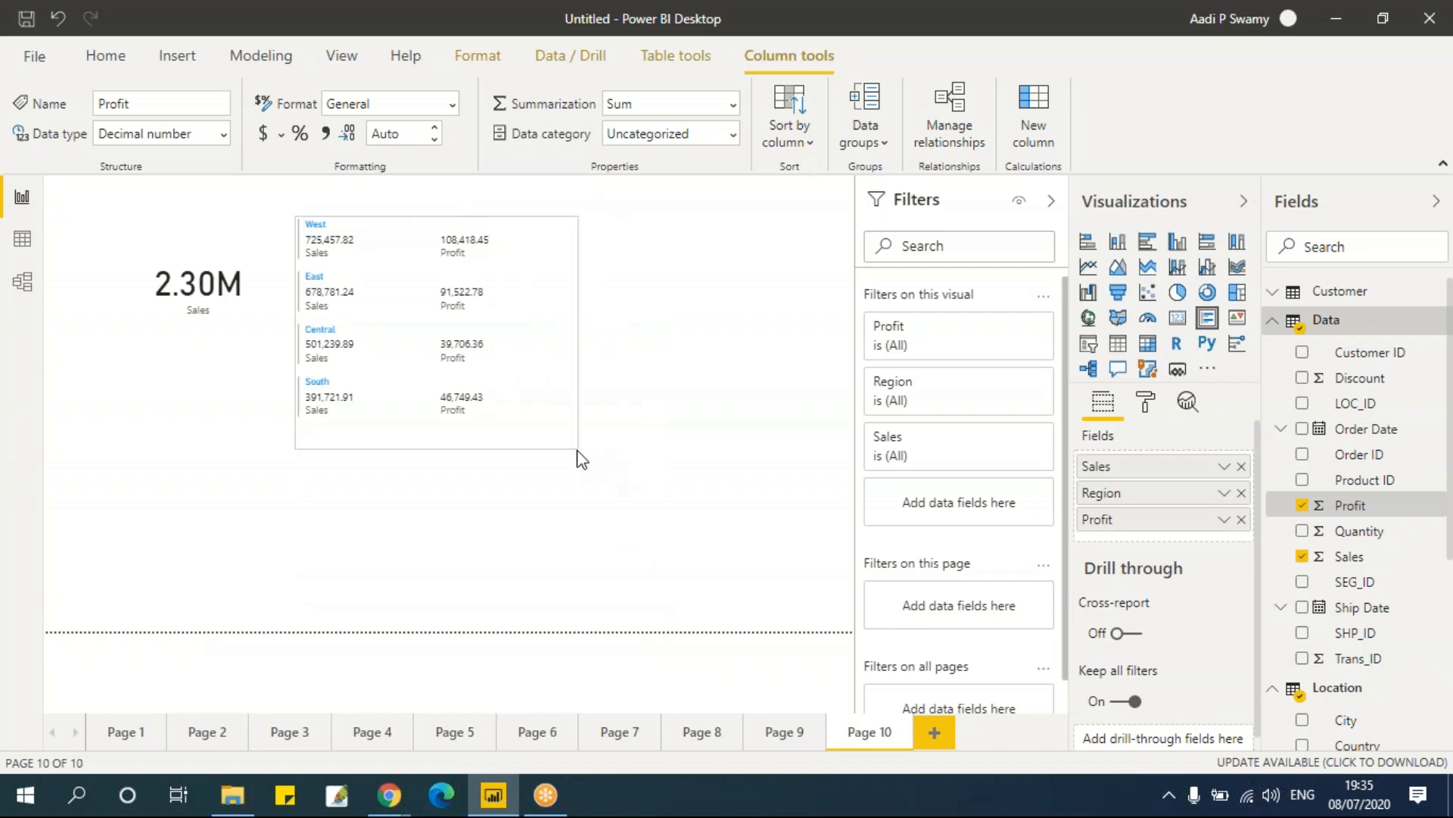
Step: Examine the multi-row card's format options, including the Title, Card outline and bar settings
{"action": "left_click", "coordinate": [1149, 408]}
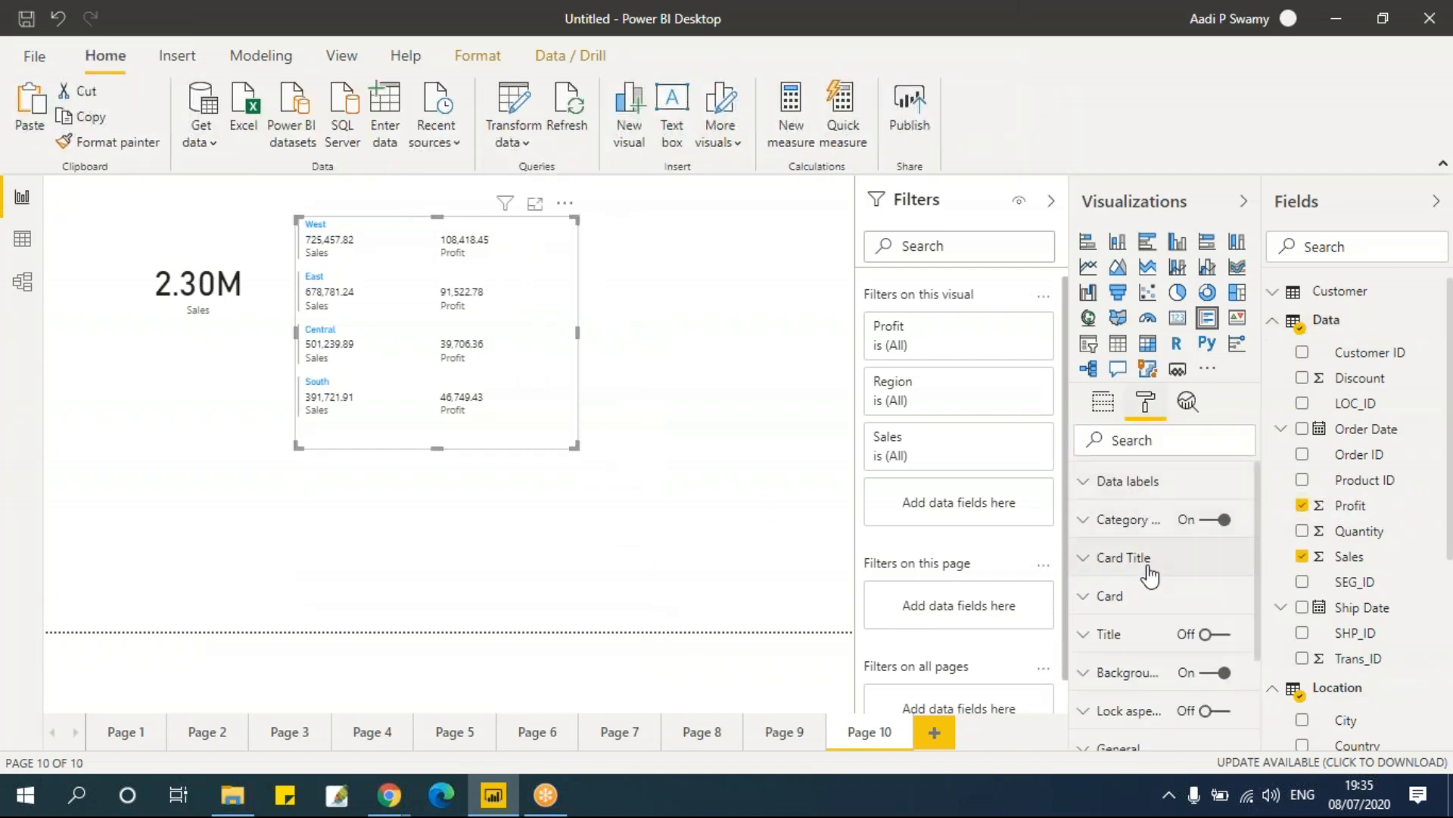
{"action": "scroll", "coordinate": [1150, 576], "scroll_direction": "down", "scroll_amount": 3}
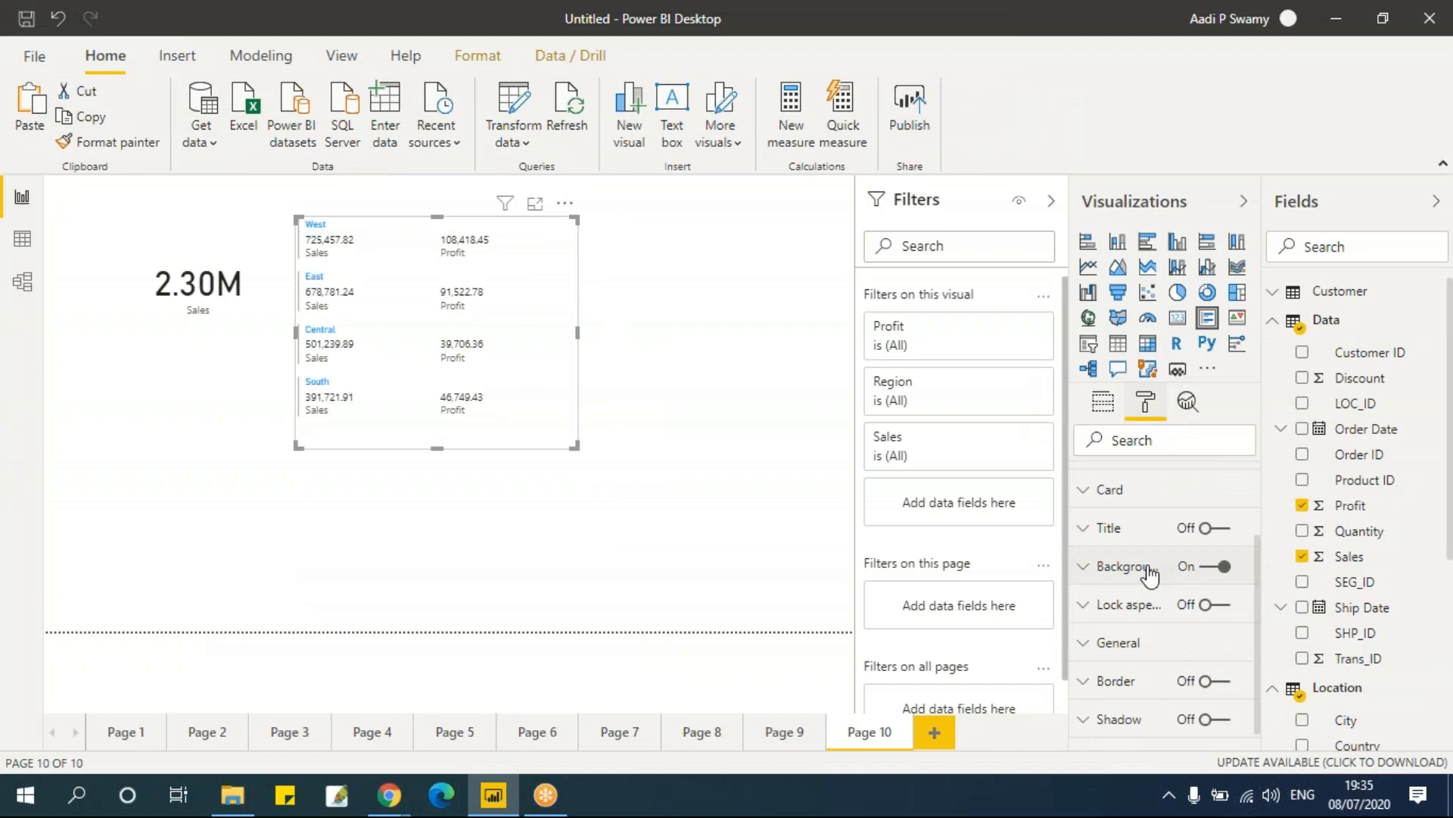
{"action": "left_click", "coordinate": [1128, 538]}
{"action": "left_click", "coordinate": [1128, 538]}
{"action": "left_click", "coordinate": [1126, 496]}
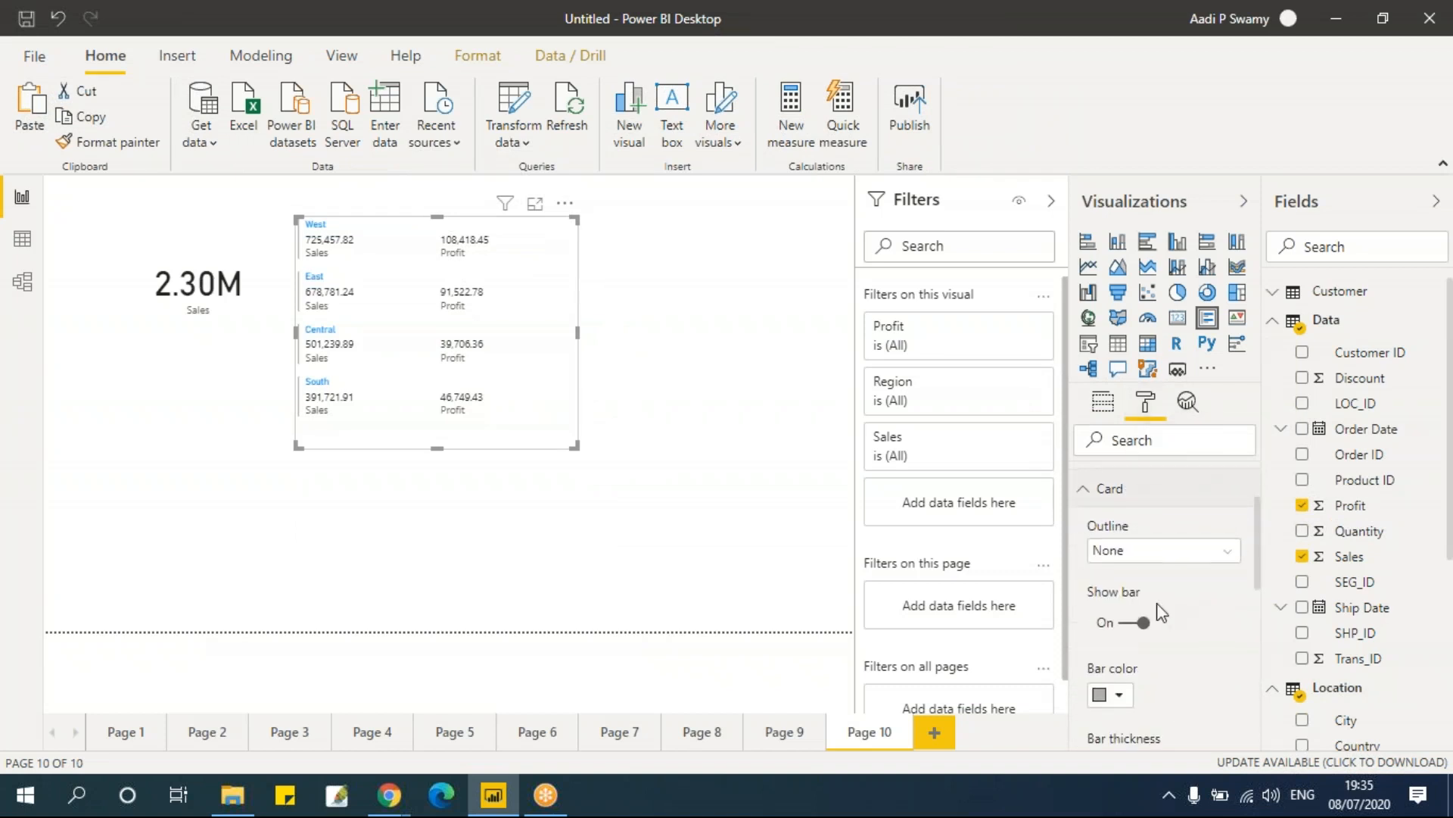
{"action": "scroll", "coordinate": [1160, 610], "scroll_direction": "down", "scroll_amount": 5}
{"action": "scroll", "coordinate": [1160, 606], "scroll_direction": "down", "scroll_amount": 4}
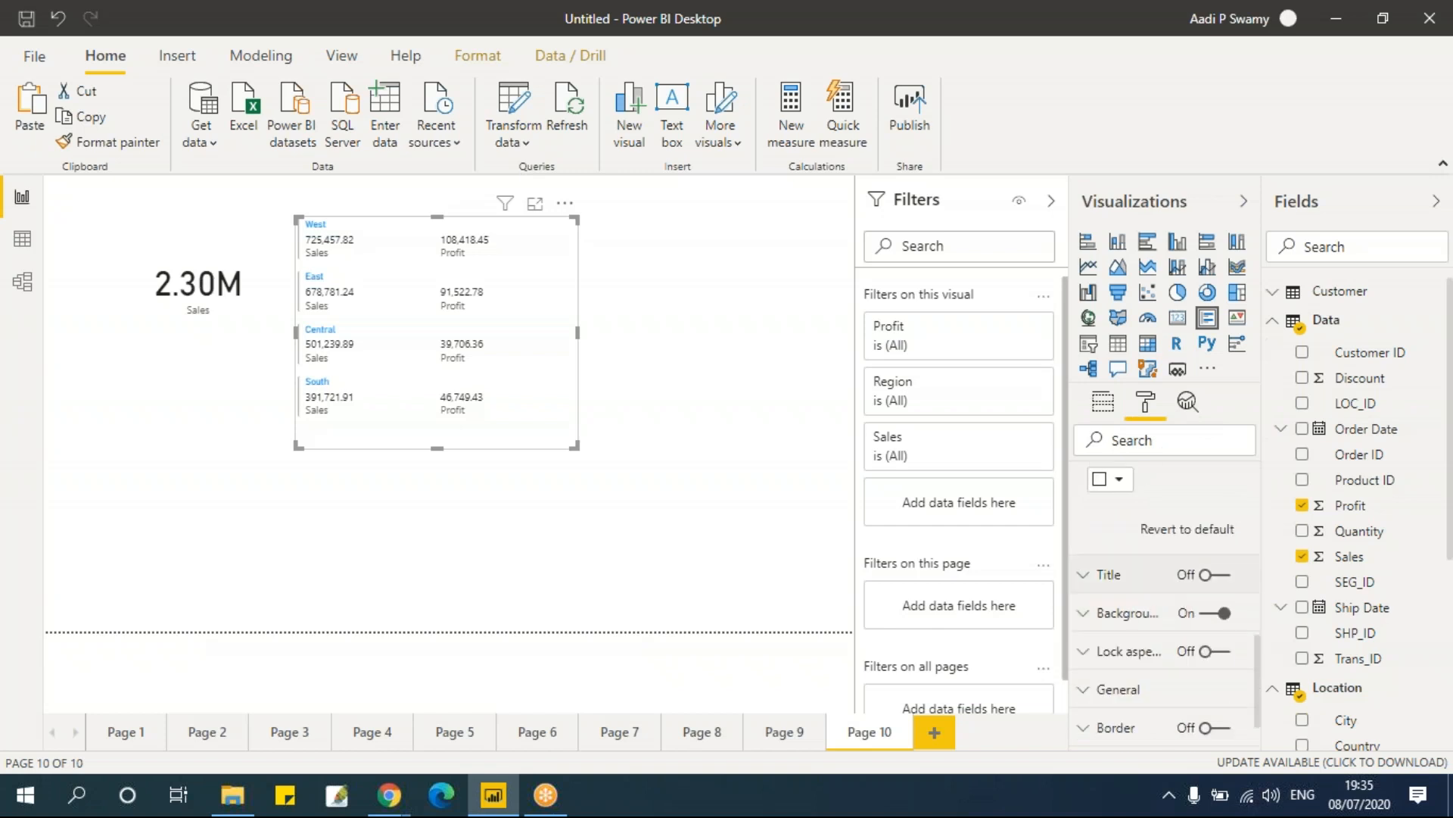
{"action": "scroll", "coordinate": [1156, 614], "scroll_direction": "up", "scroll_amount": 4}
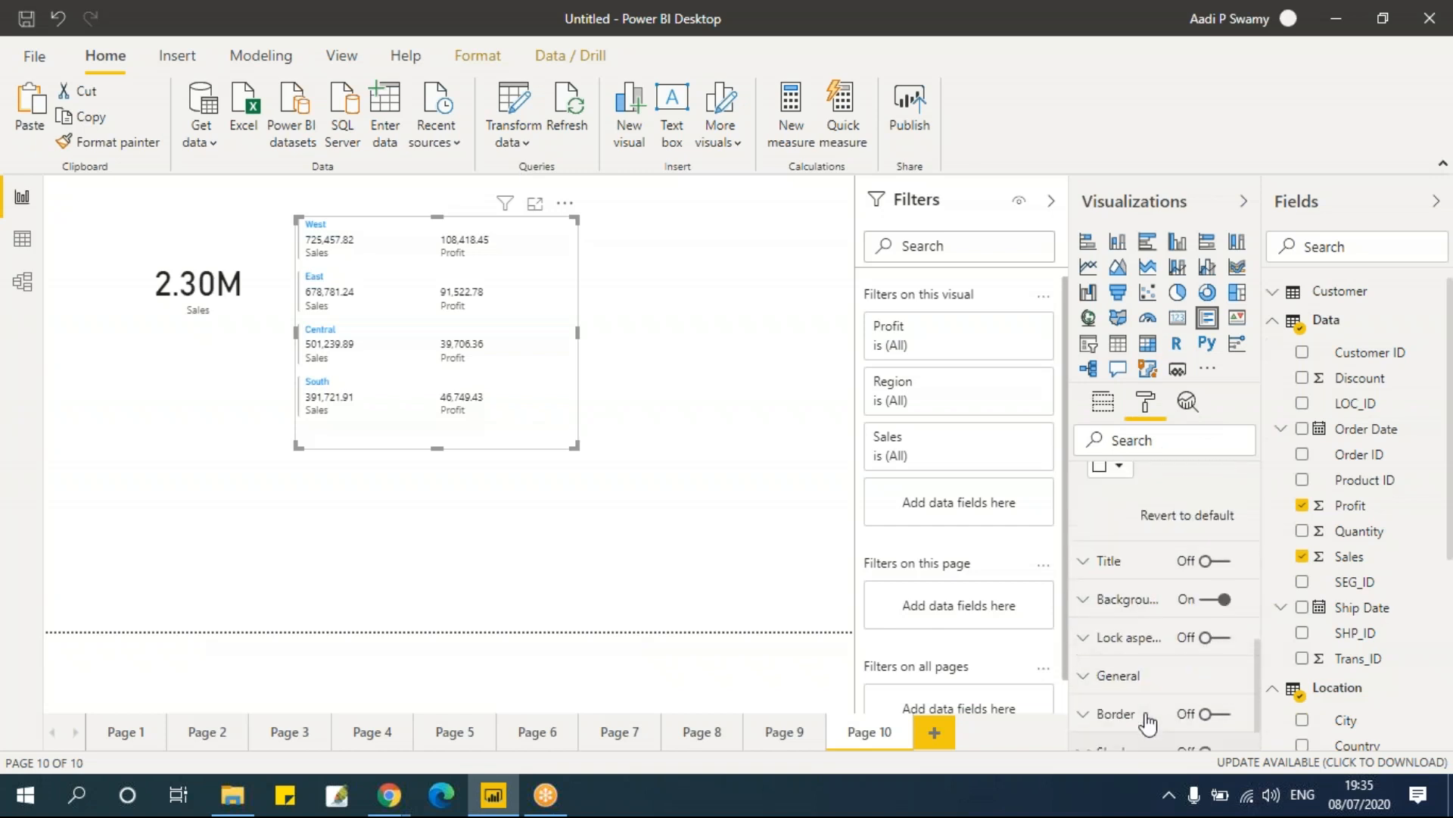
{"action": "scroll", "coordinate": [1156, 605], "scroll_direction": "up", "scroll_amount": 1}
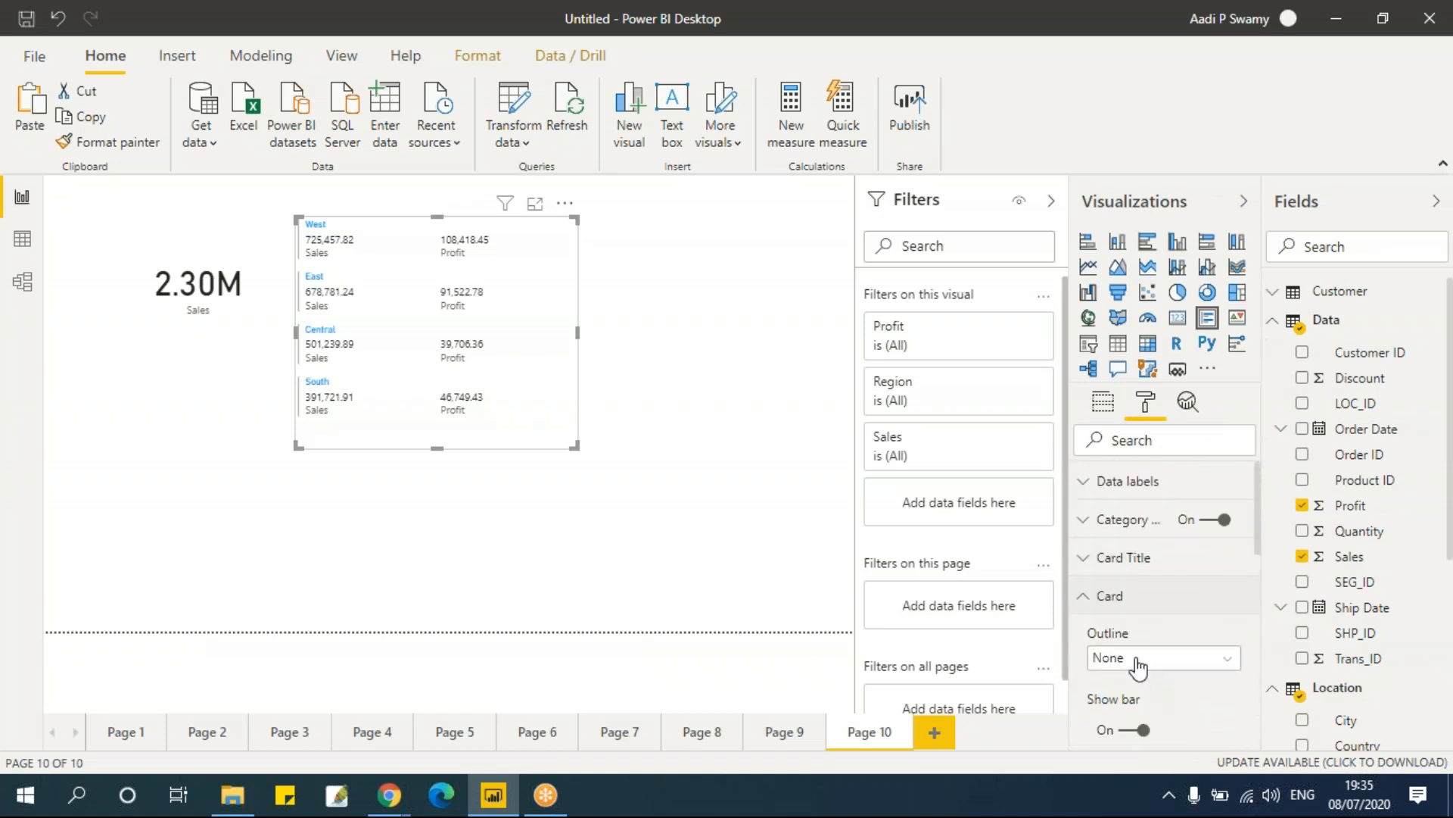
Step: Set the multi-row card's data label text size to 18 pt and lengthen the card to fit
{"action": "left_click", "coordinate": [1151, 478]}
{"action": "scroll", "coordinate": [1162, 539], "scroll_direction": "down", "scroll_amount": 1}
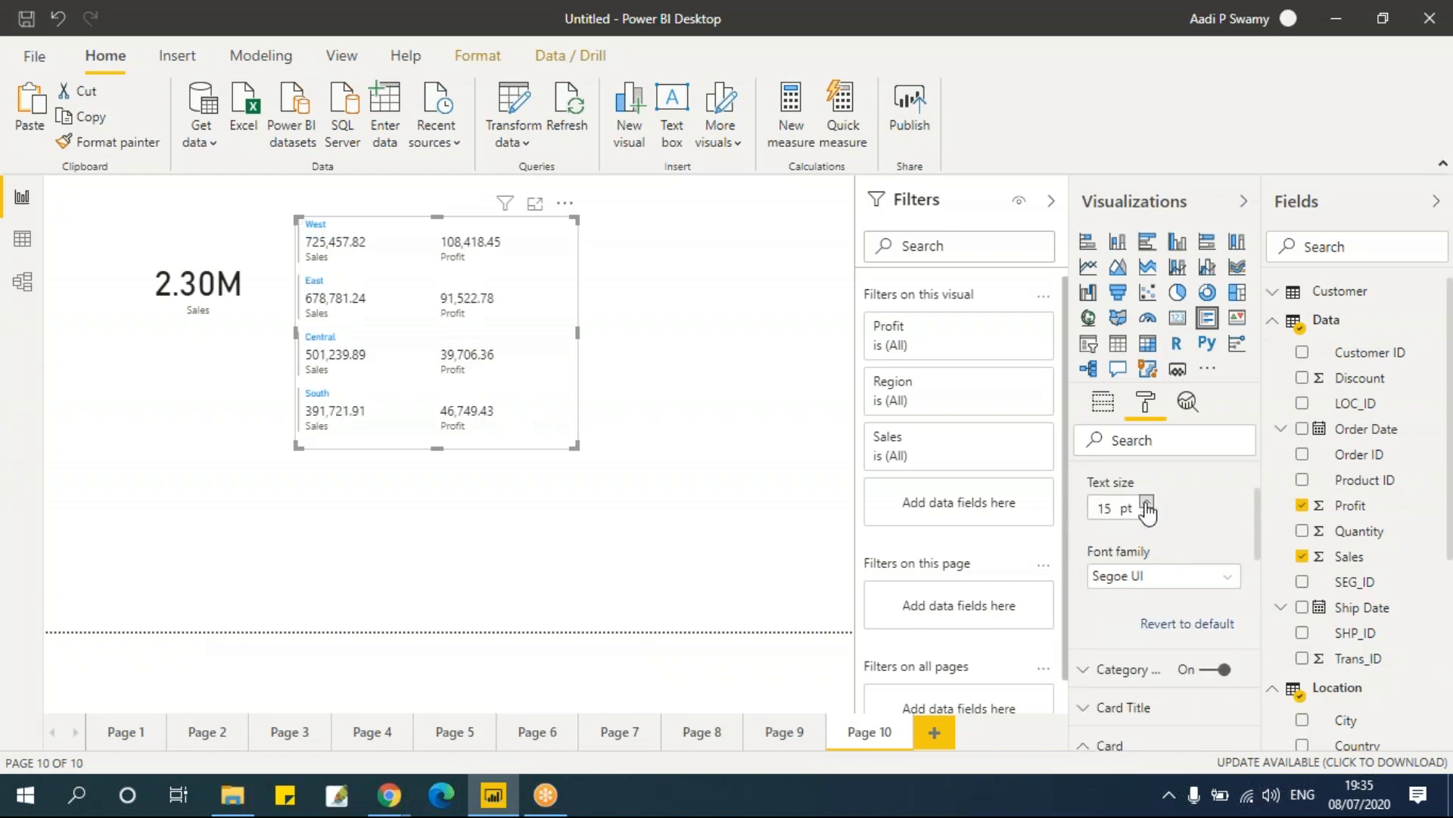
{"action": "left_click", "coordinate": [1147, 504]}
{"action": "left_click", "coordinate": [1147, 503]}
{"action": "left_click", "coordinate": [1146, 504]}
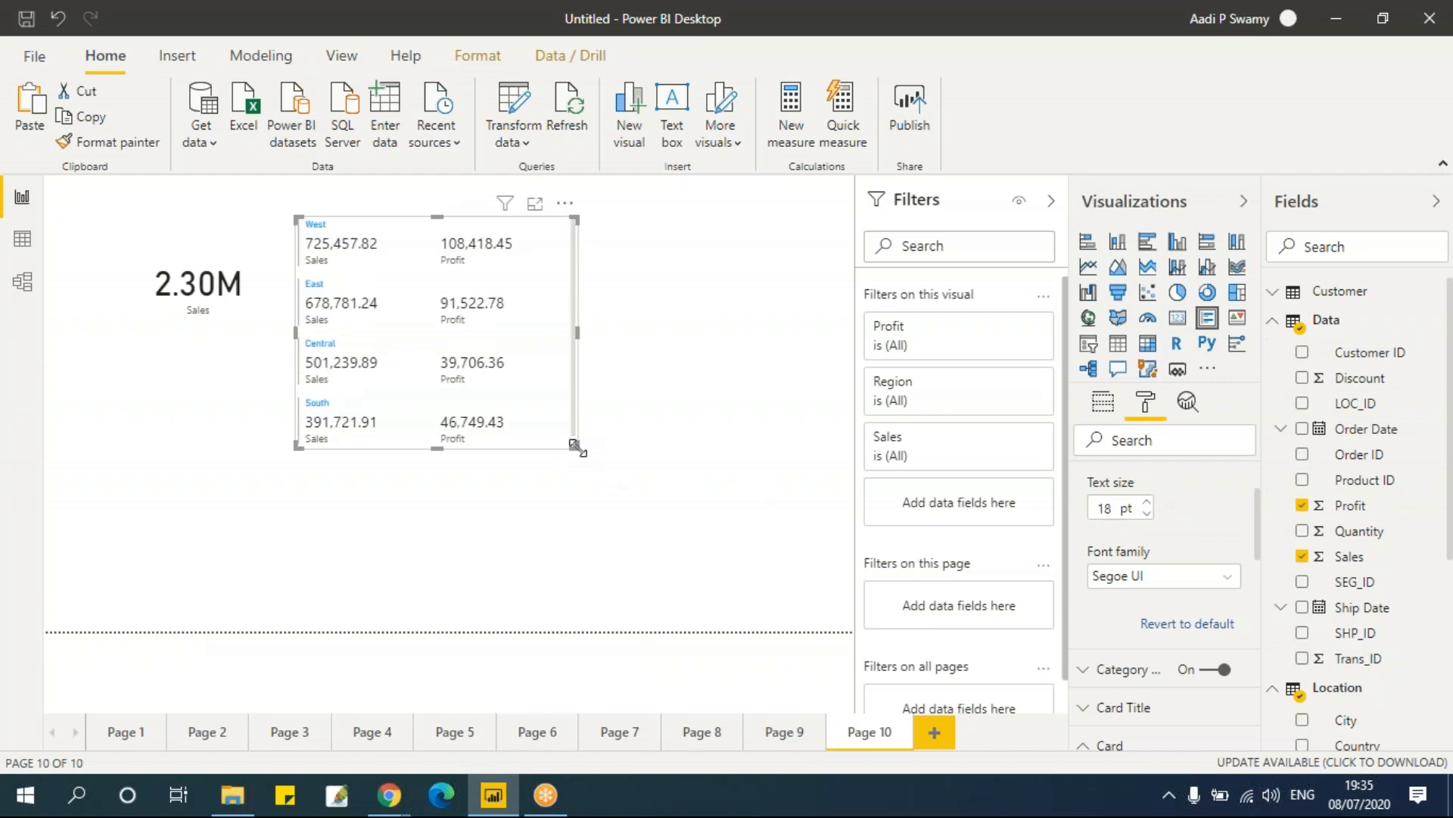
{"action": "left_click_drag", "start_coordinate": [575, 449], "coordinate": [567, 507]}
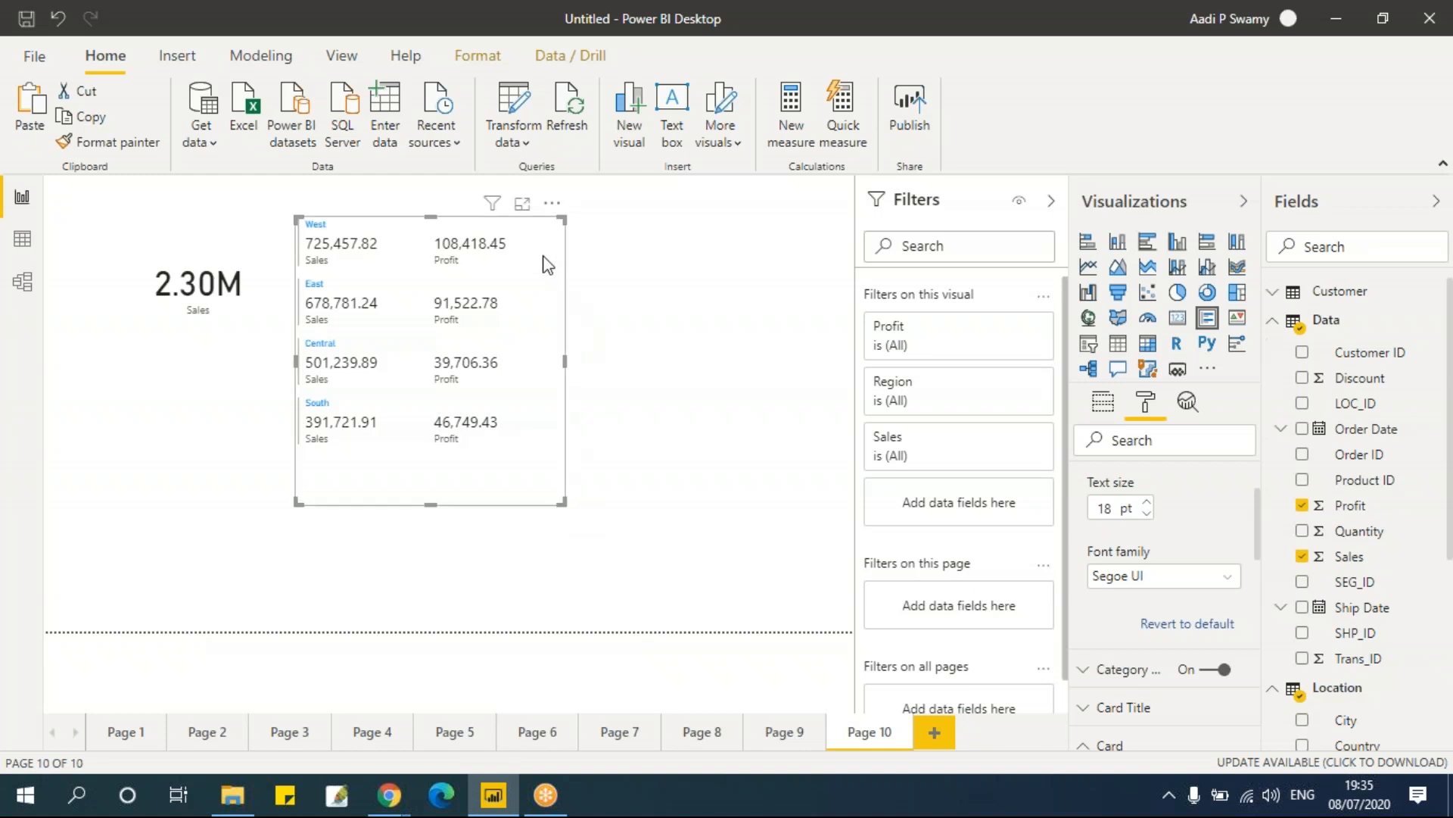
Step: Paste the multi-row card onto Page 1 and place it in the top-right corner beside the charts
{"action": "left_click", "coordinate": [198, 734]}
{"action": "left_click", "coordinate": [127, 731]}
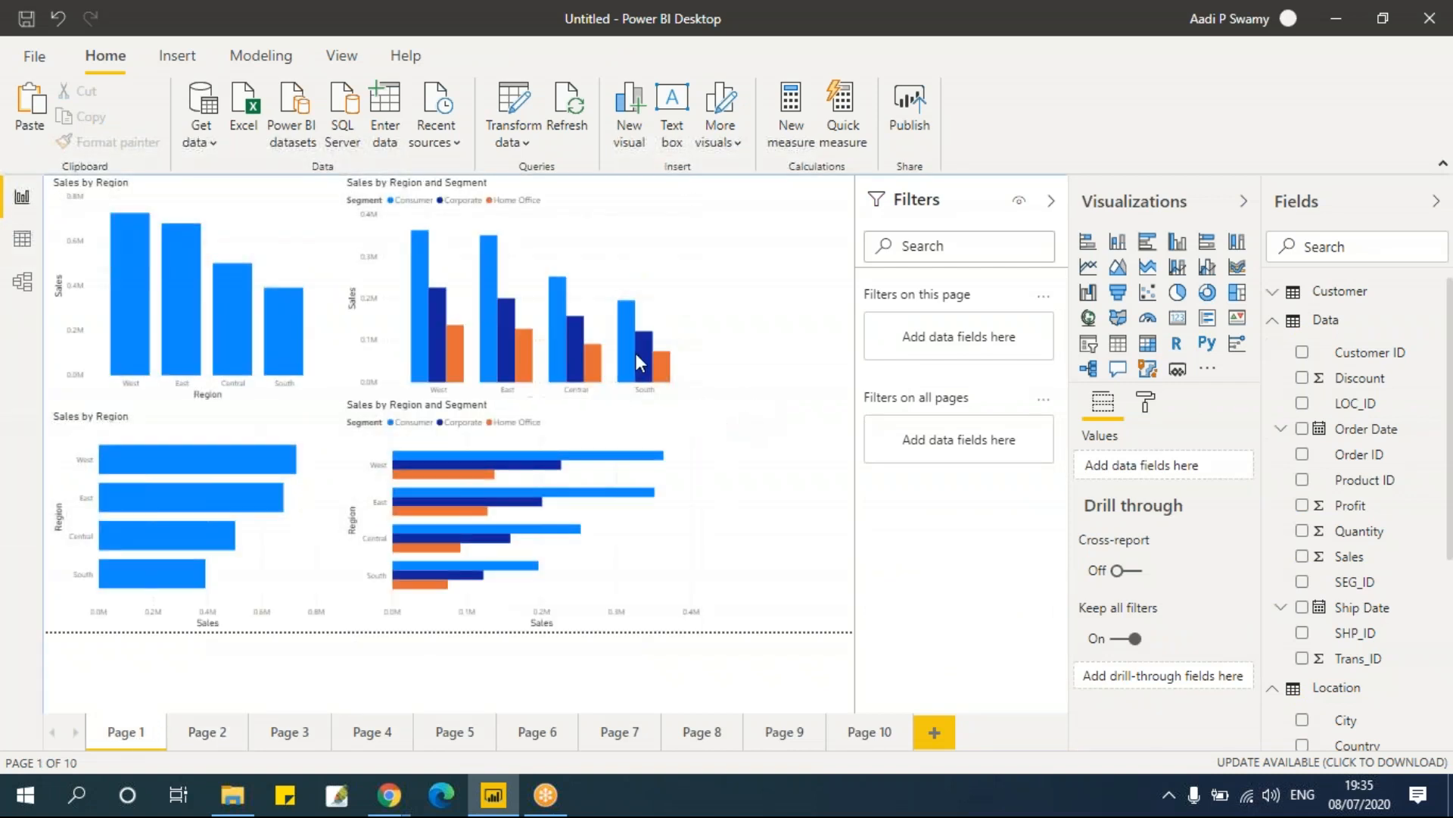
{"action": "key", "text": "ctrl+v"}
{"action": "left_click_drag", "start_coordinate": [334, 221], "coordinate": [773, 203]}
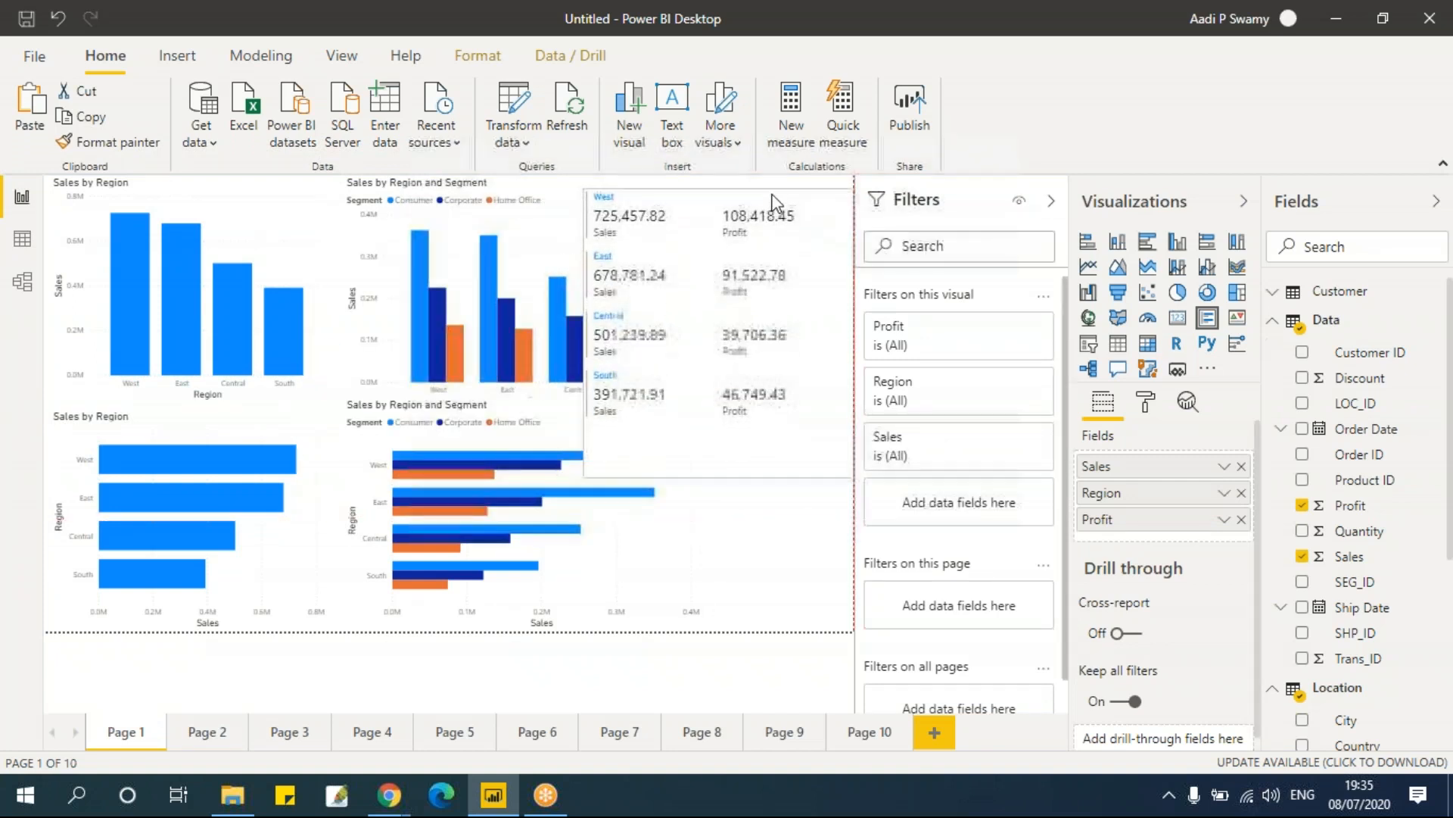
{"action": "left_click", "coordinate": [760, 551]}
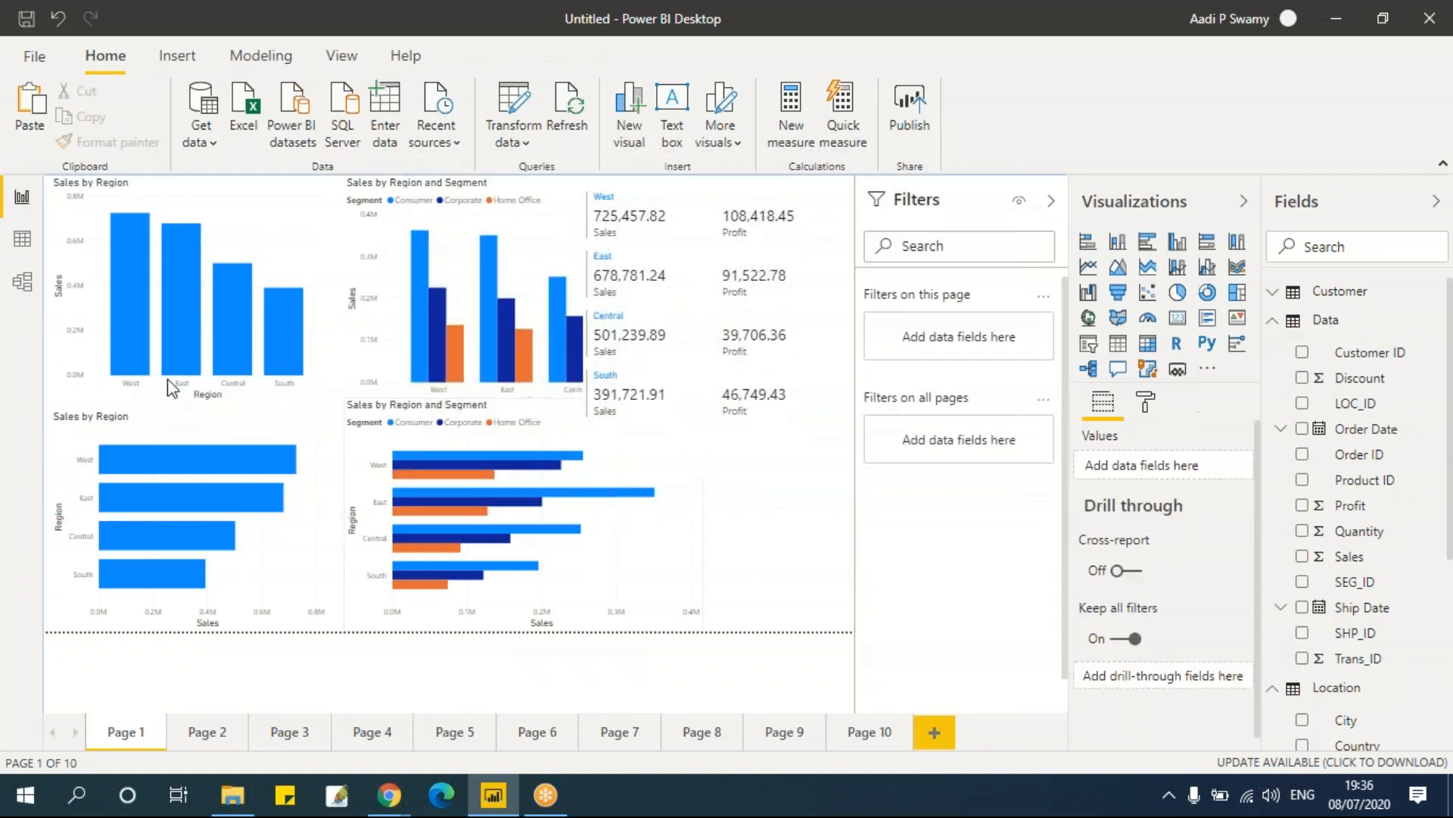
Step: Select region columns, bars and segments on Page 1 to cross-filter the multi-row card
{"action": "left_click", "coordinate": [130, 307]}
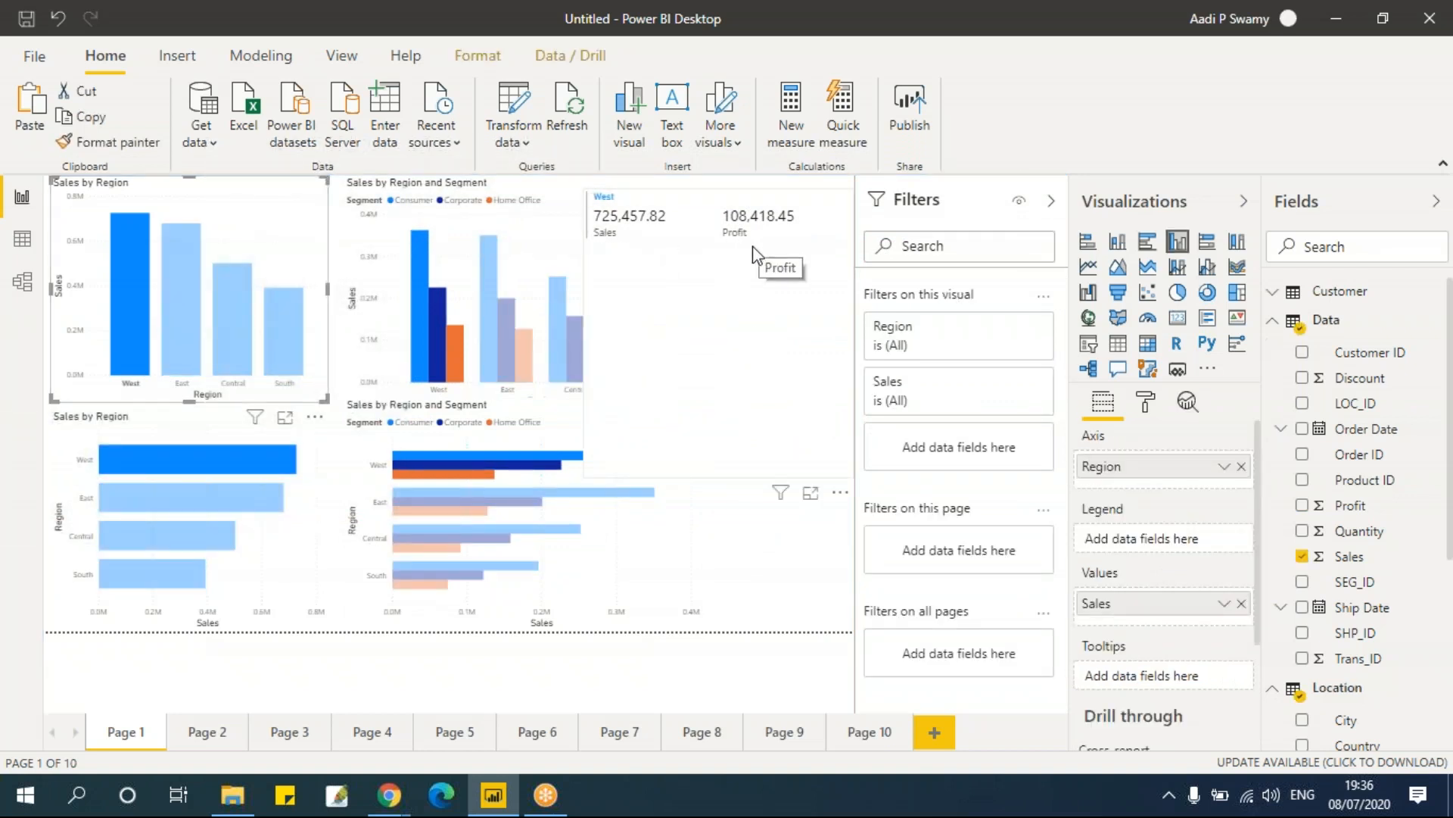
{"action": "left_click", "coordinate": [464, 505]}
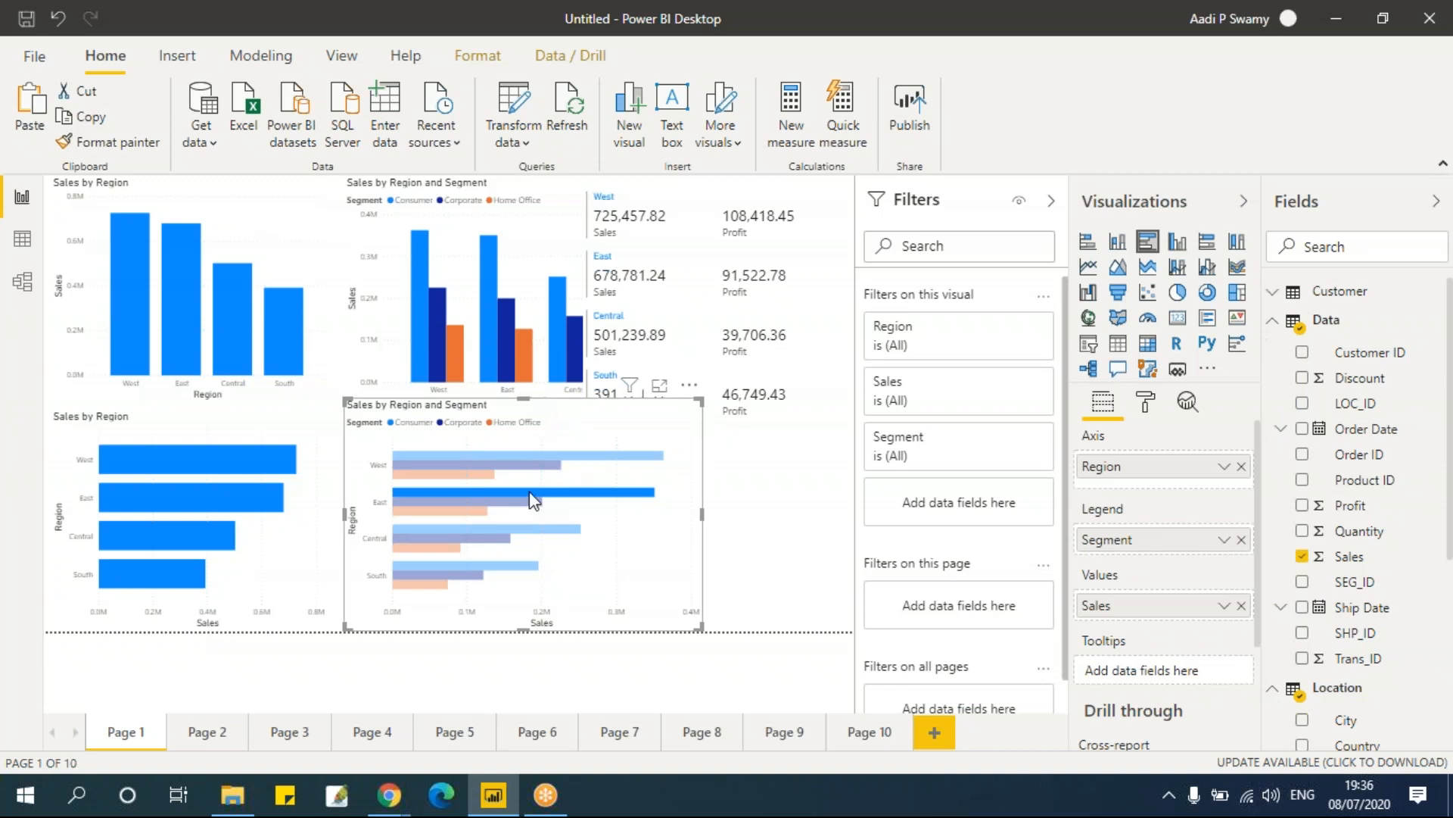
{"action": "left_click", "coordinate": [415, 282]}
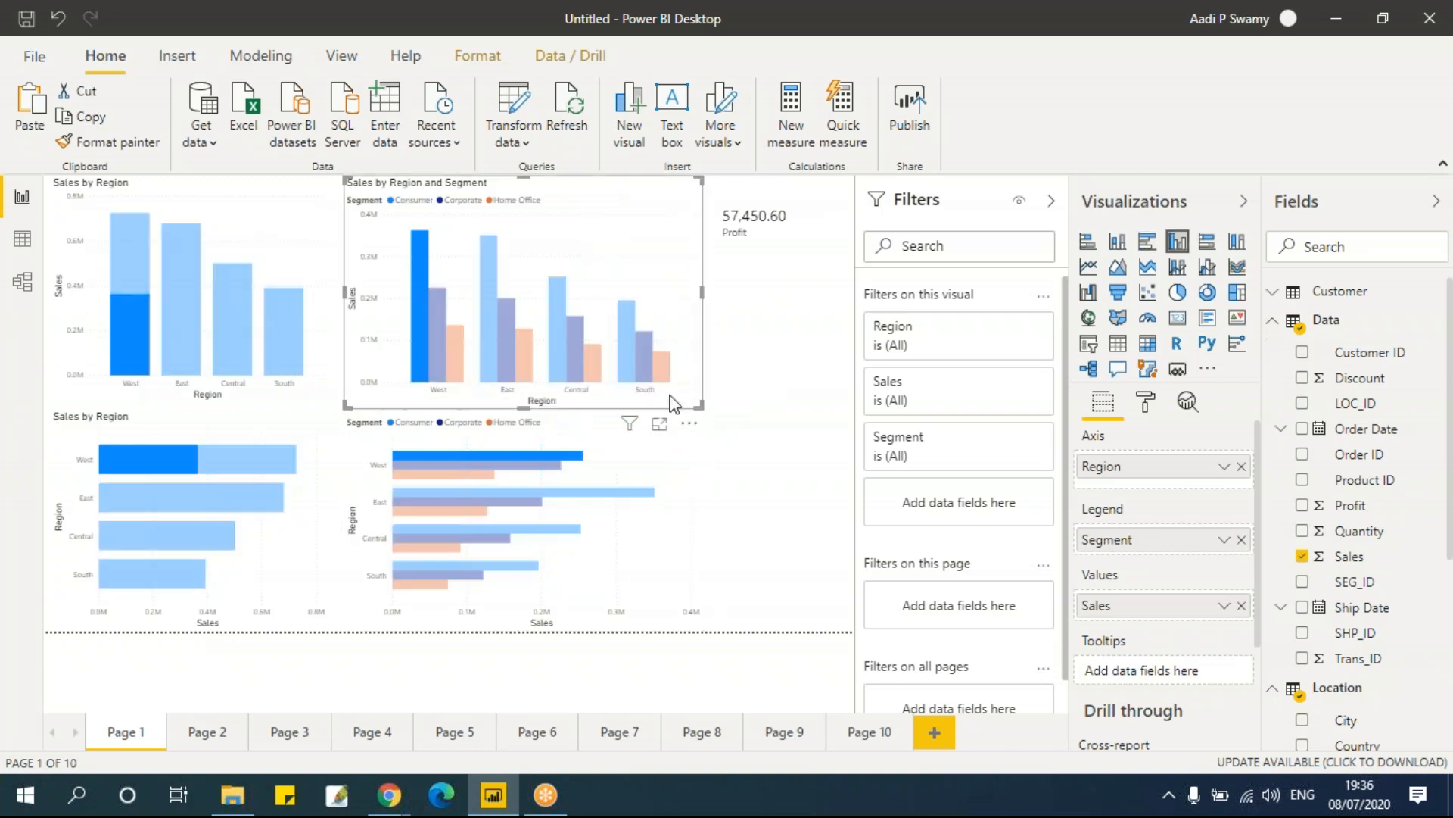
{"action": "left_click", "coordinate": [490, 342]}
{"action": "left_click", "coordinate": [783, 306]}
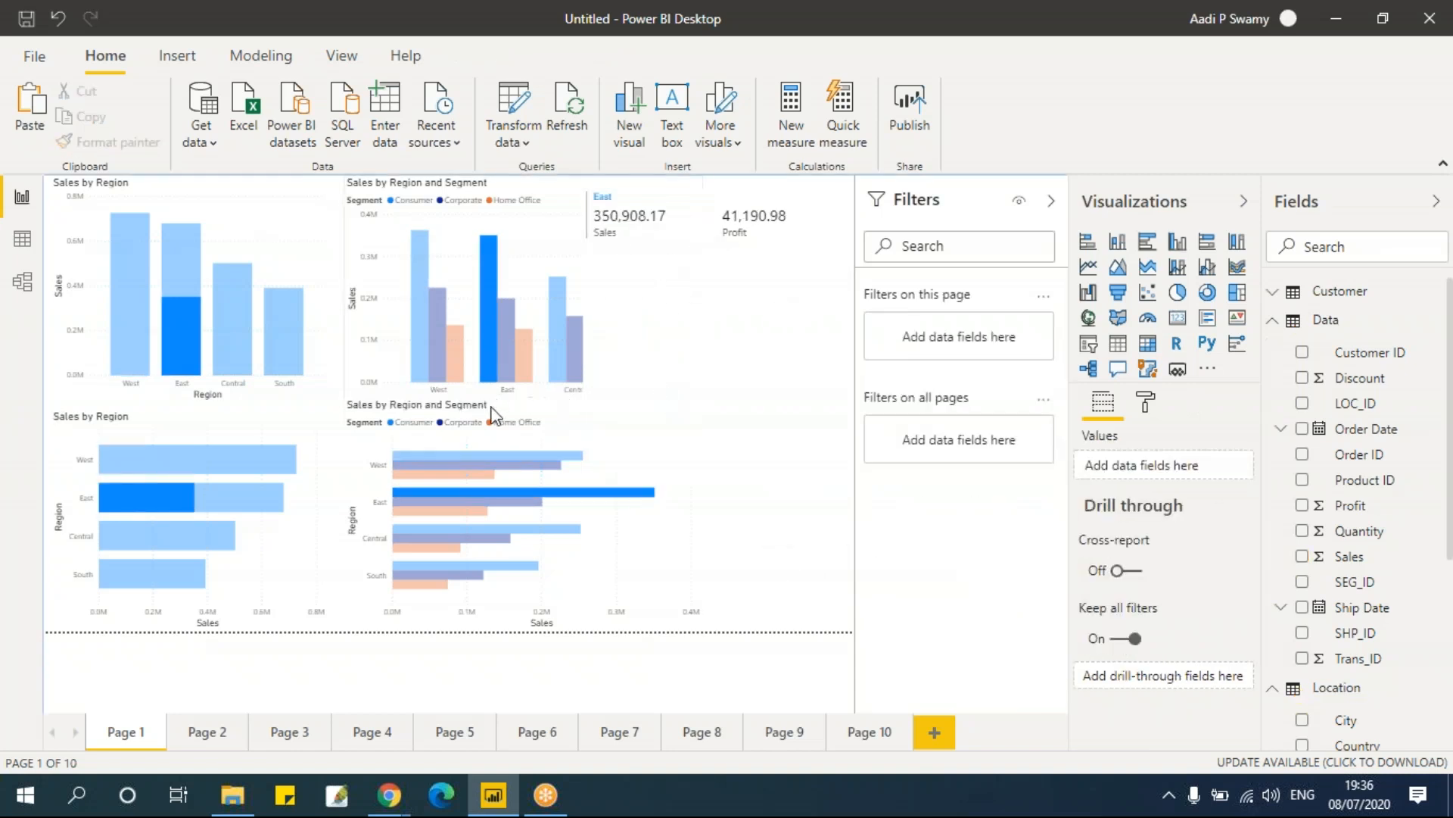
{"action": "mouse_move", "coordinate": [468, 580]}
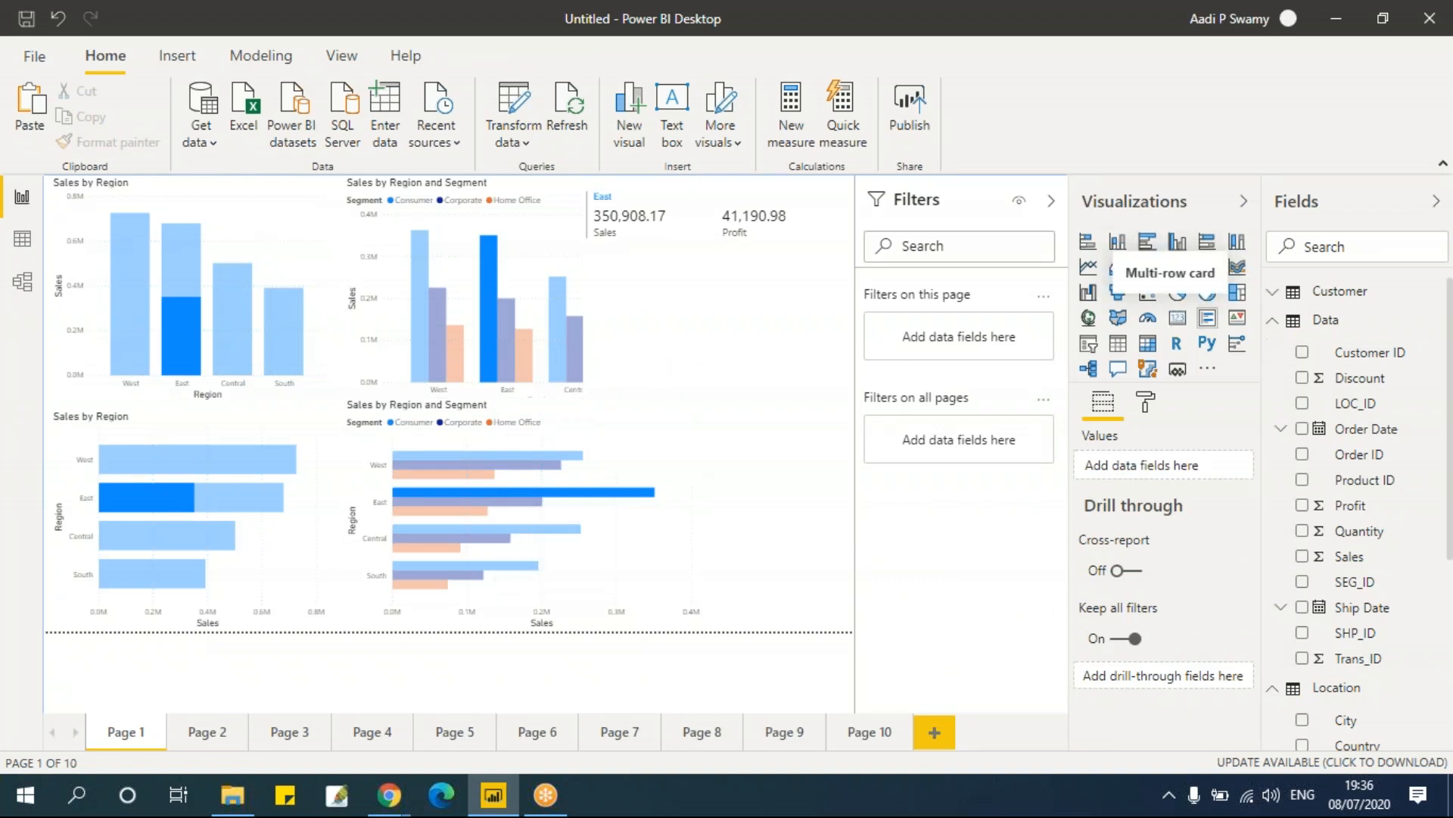
Step: Add a new report page and insert a treemap visual, enlarging it to about a third of the canvas width
{"action": "left_click", "coordinate": [860, 735]}
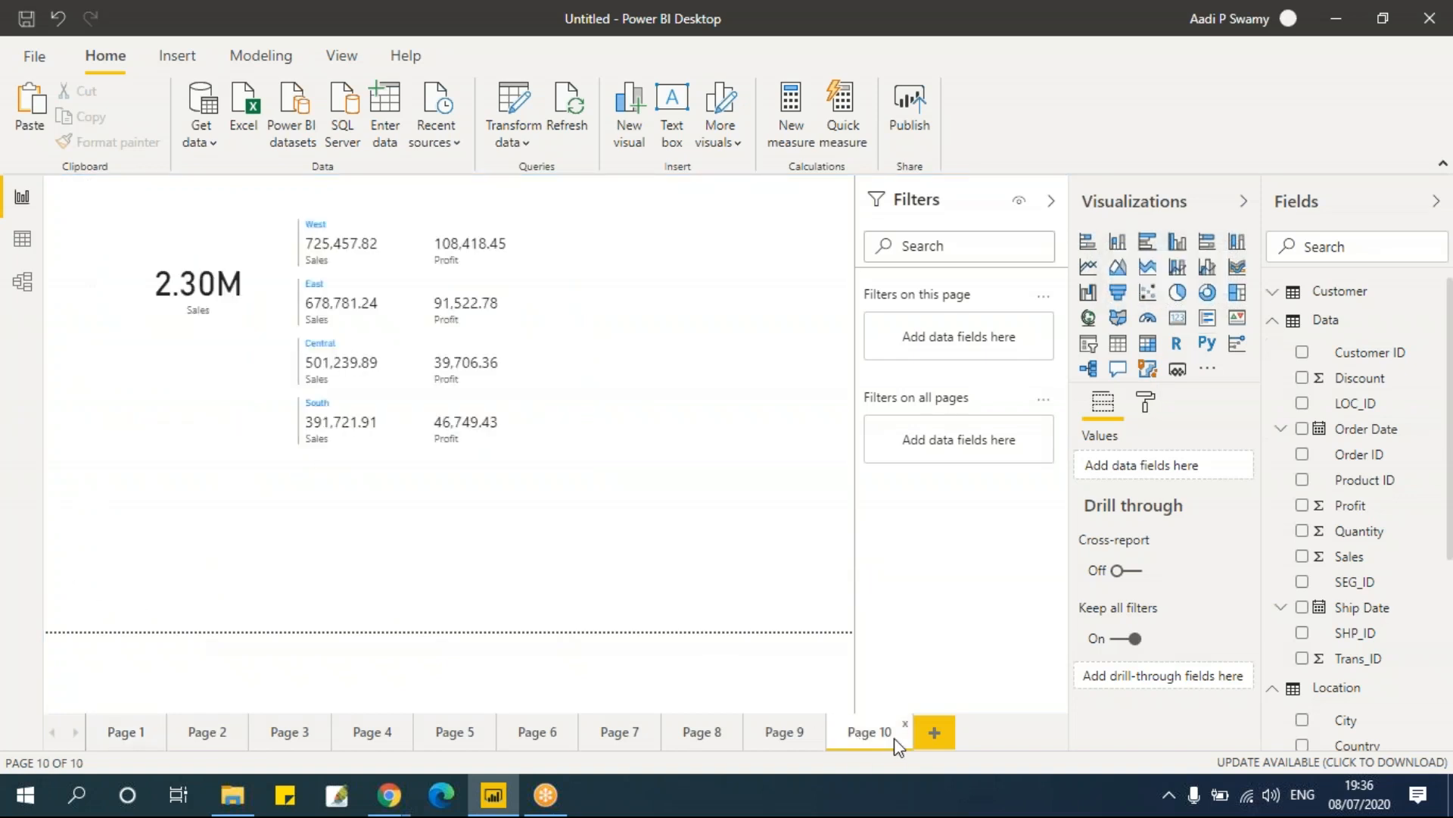
{"action": "left_click", "coordinate": [937, 738]}
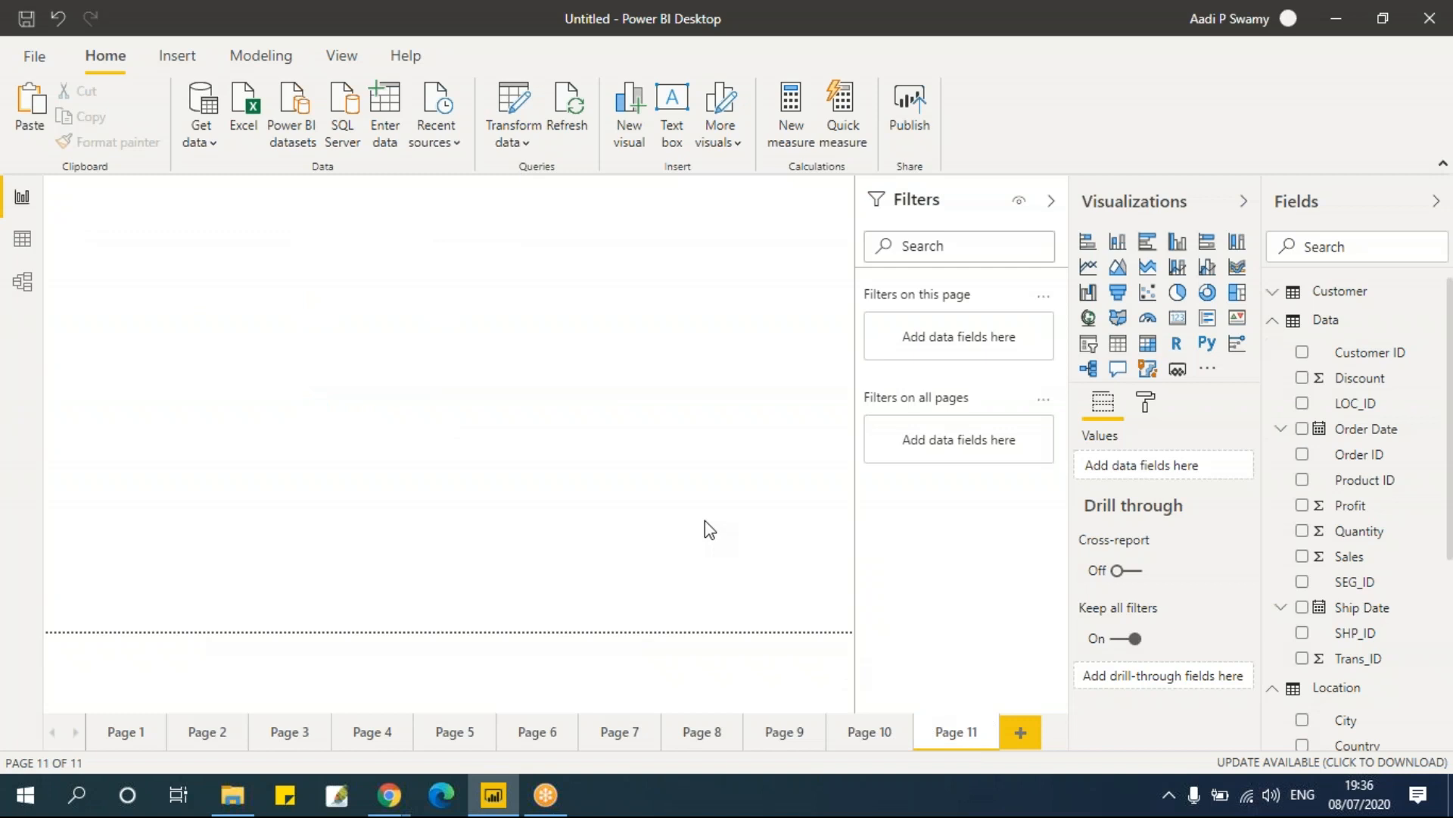
{"action": "left_click", "coordinate": [1241, 295]}
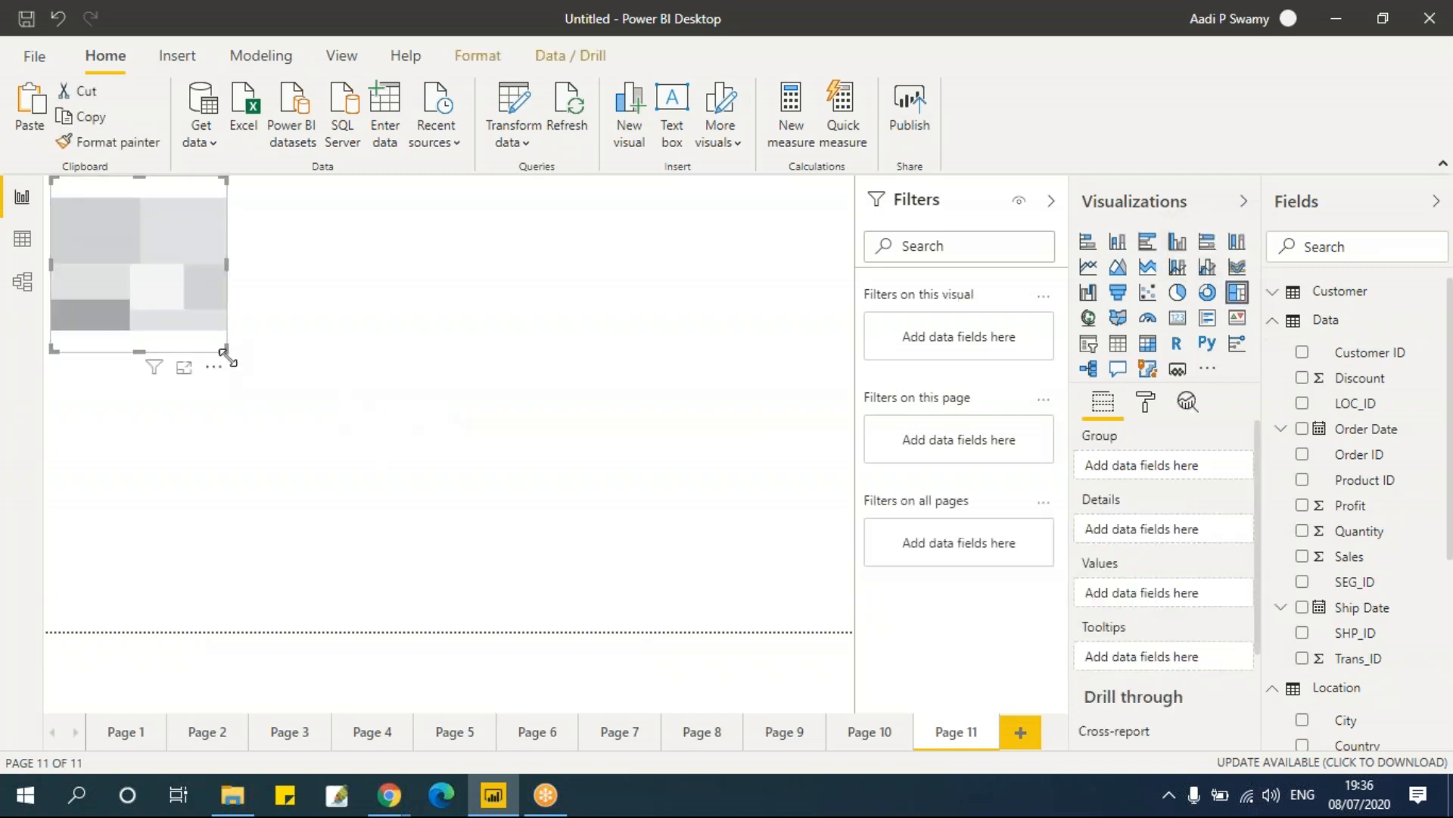
{"action": "left_click_drag", "start_coordinate": [224, 349], "coordinate": [371, 542]}
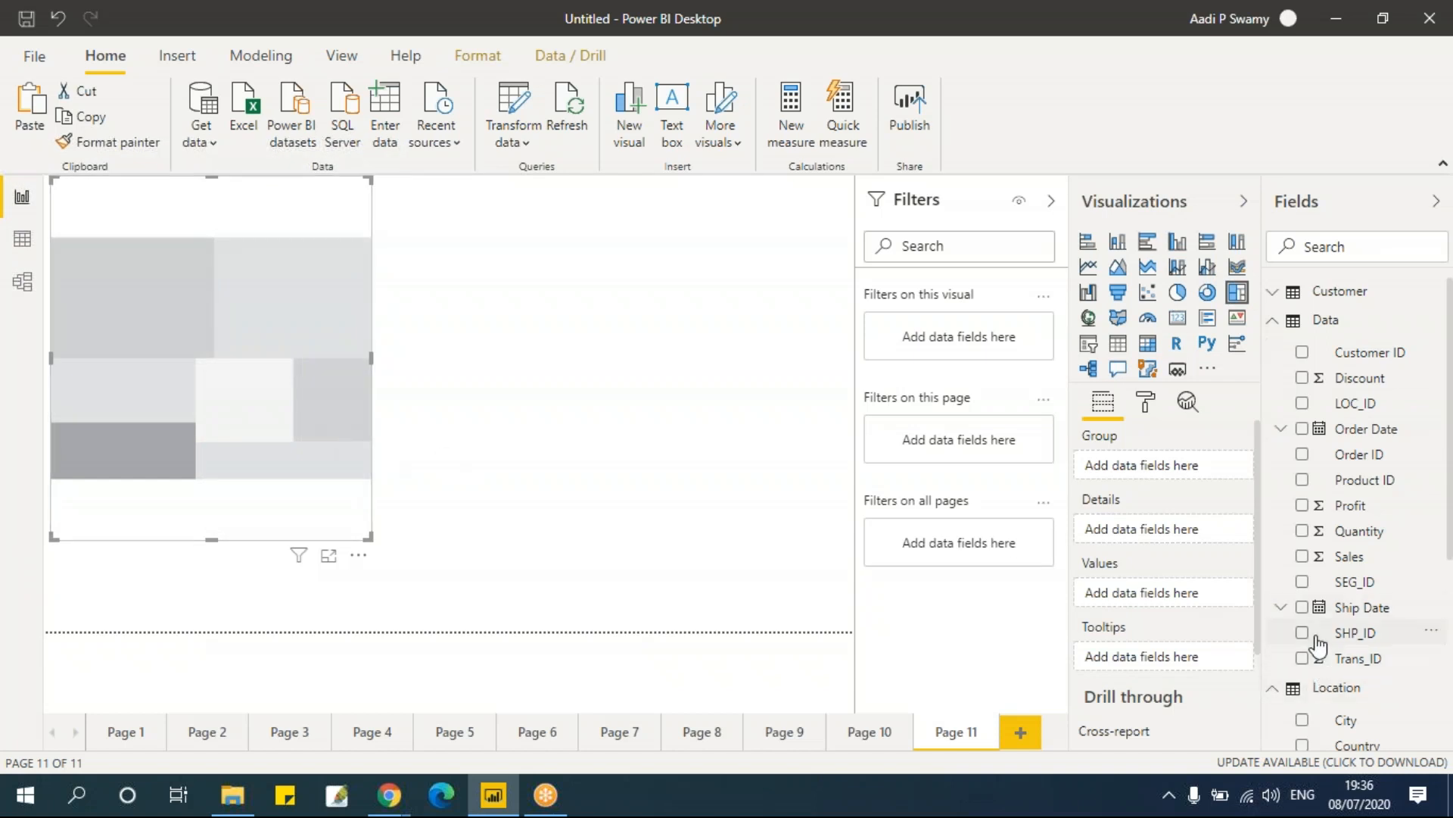
Step: Group the treemap by the Location table's Region field
{"action": "scroll", "coordinate": [1355, 666], "scroll_direction": "down", "scroll_amount": 3}
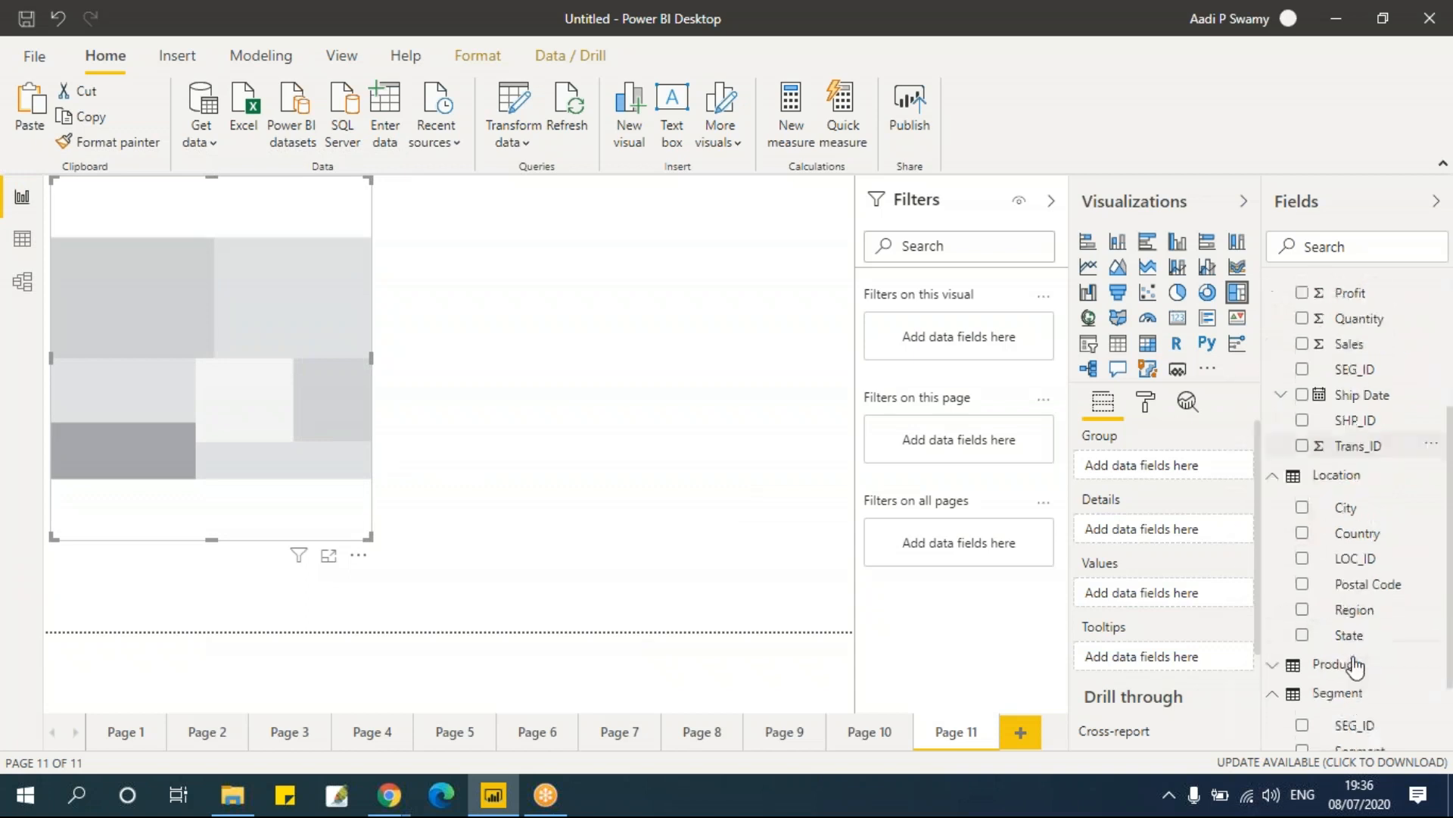
{"action": "scroll", "coordinate": [1355, 666], "scroll_direction": "down", "scroll_amount": 2}
{"action": "left_click", "coordinate": [1302, 507]}
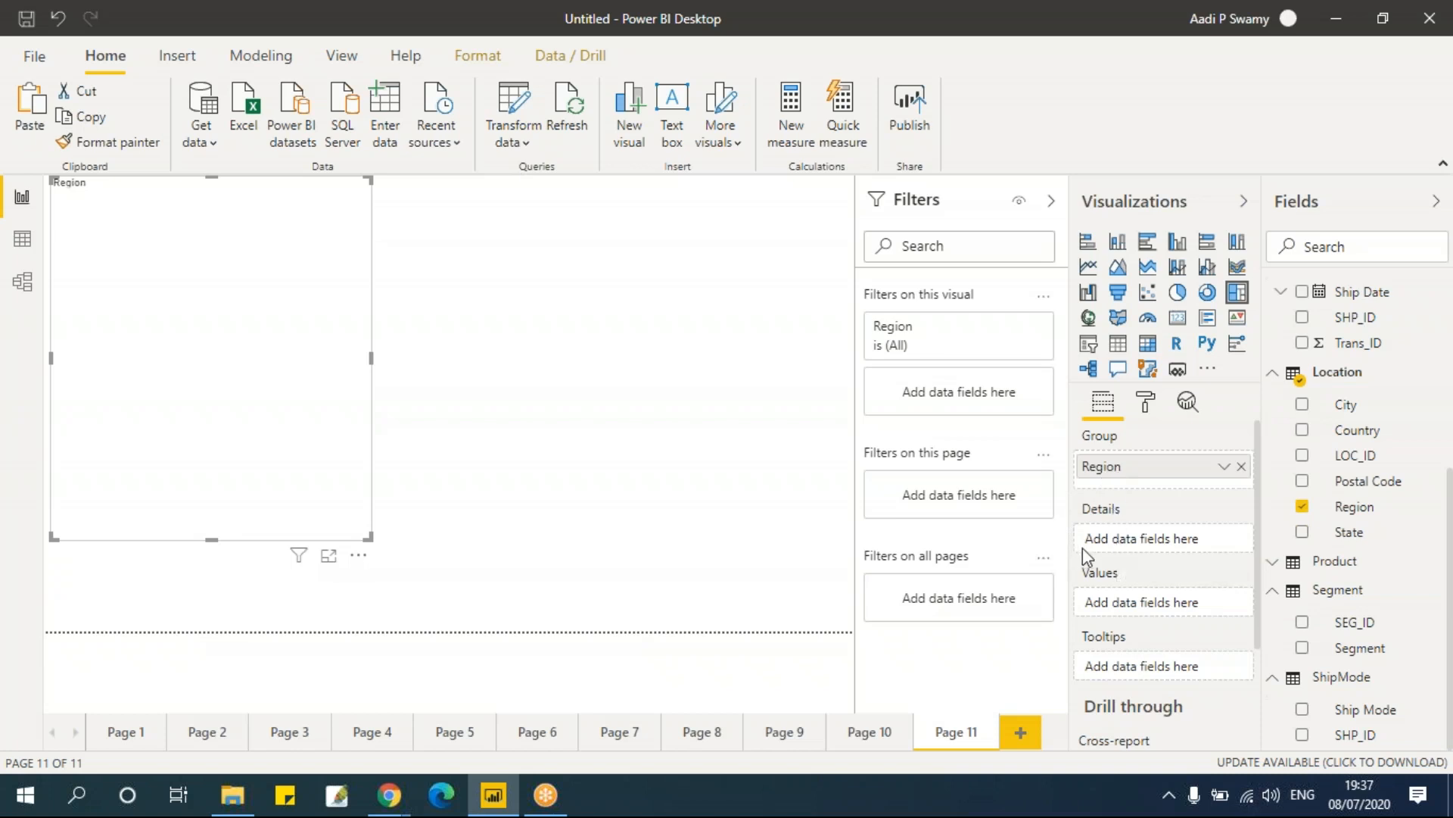
Step: Add Ship Mode as the treemap's details and Sales as its values
{"action": "left_click_drag", "start_coordinate": [1361, 713], "coordinate": [1153, 540]}
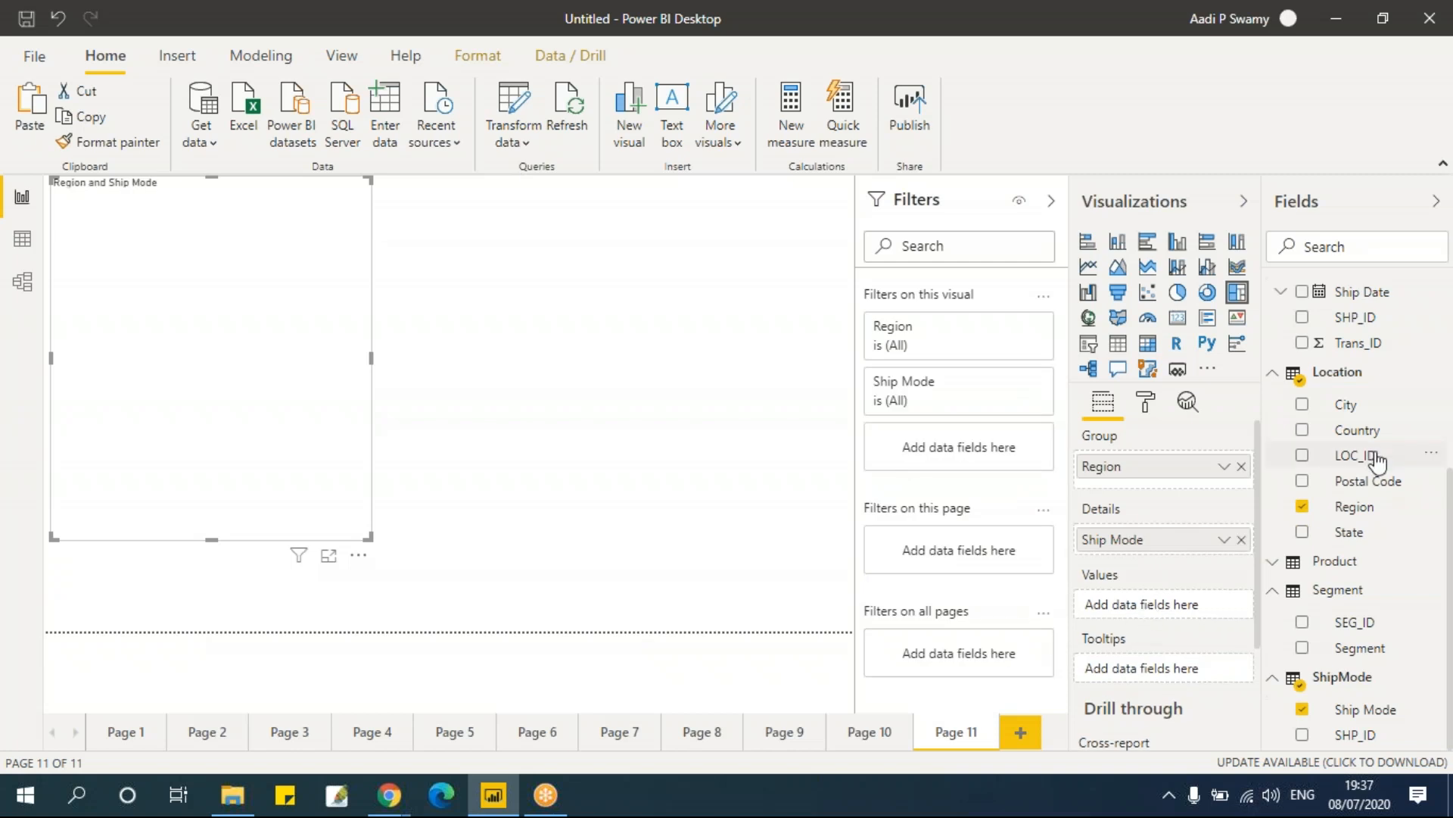
{"action": "scroll", "coordinate": [1370, 462], "scroll_direction": "up", "scroll_amount": 2}
{"action": "left_click_drag", "start_coordinate": [1347, 348], "coordinate": [1196, 606]}
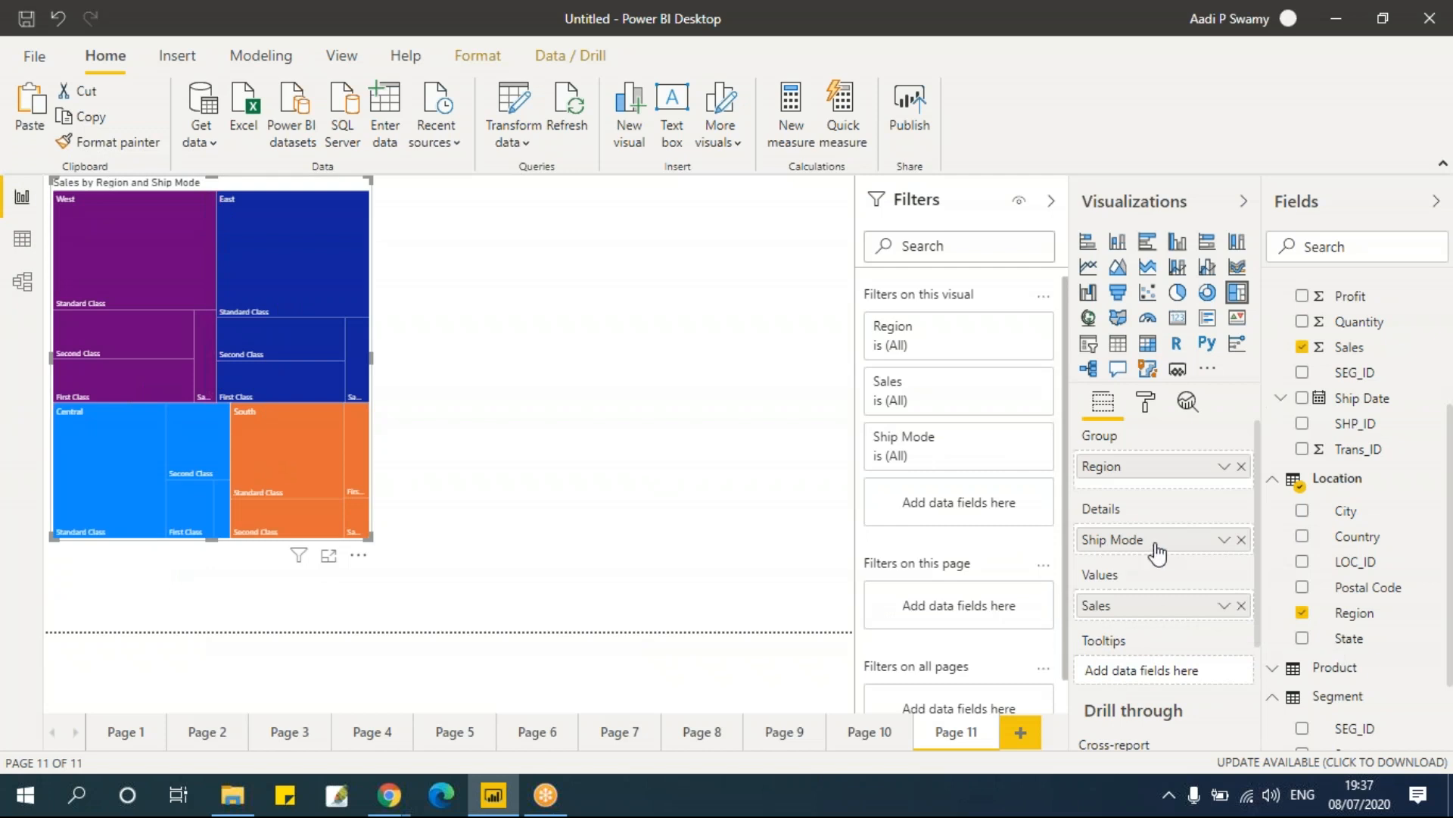
Step: Remove Ship Mode from the treemap's details and enlarge the treemap down to the page boundary
{"action": "left_click", "coordinate": [1241, 540]}
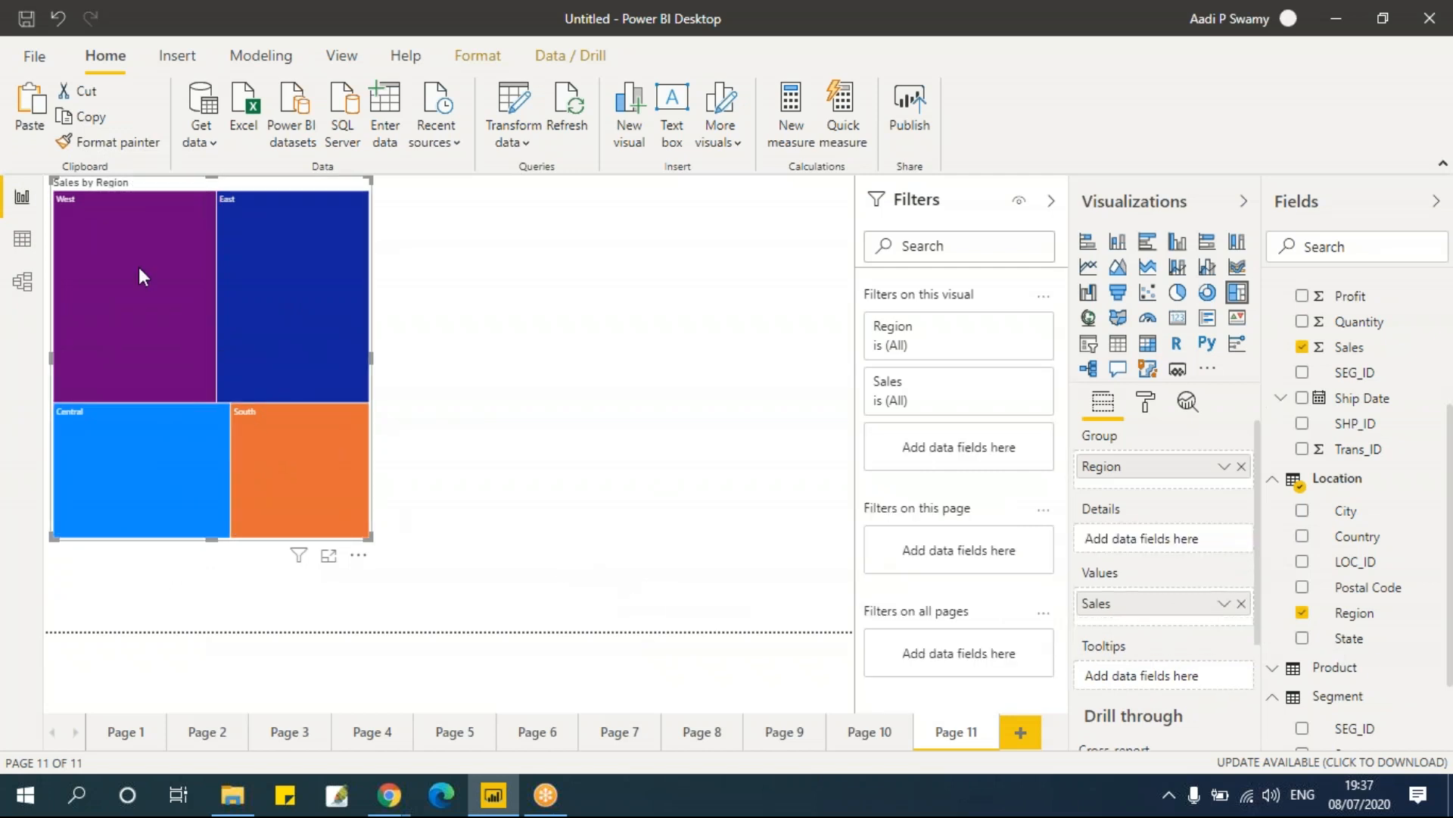
{"action": "left_click_drag", "start_coordinate": [371, 538], "coordinate": [515, 627]}
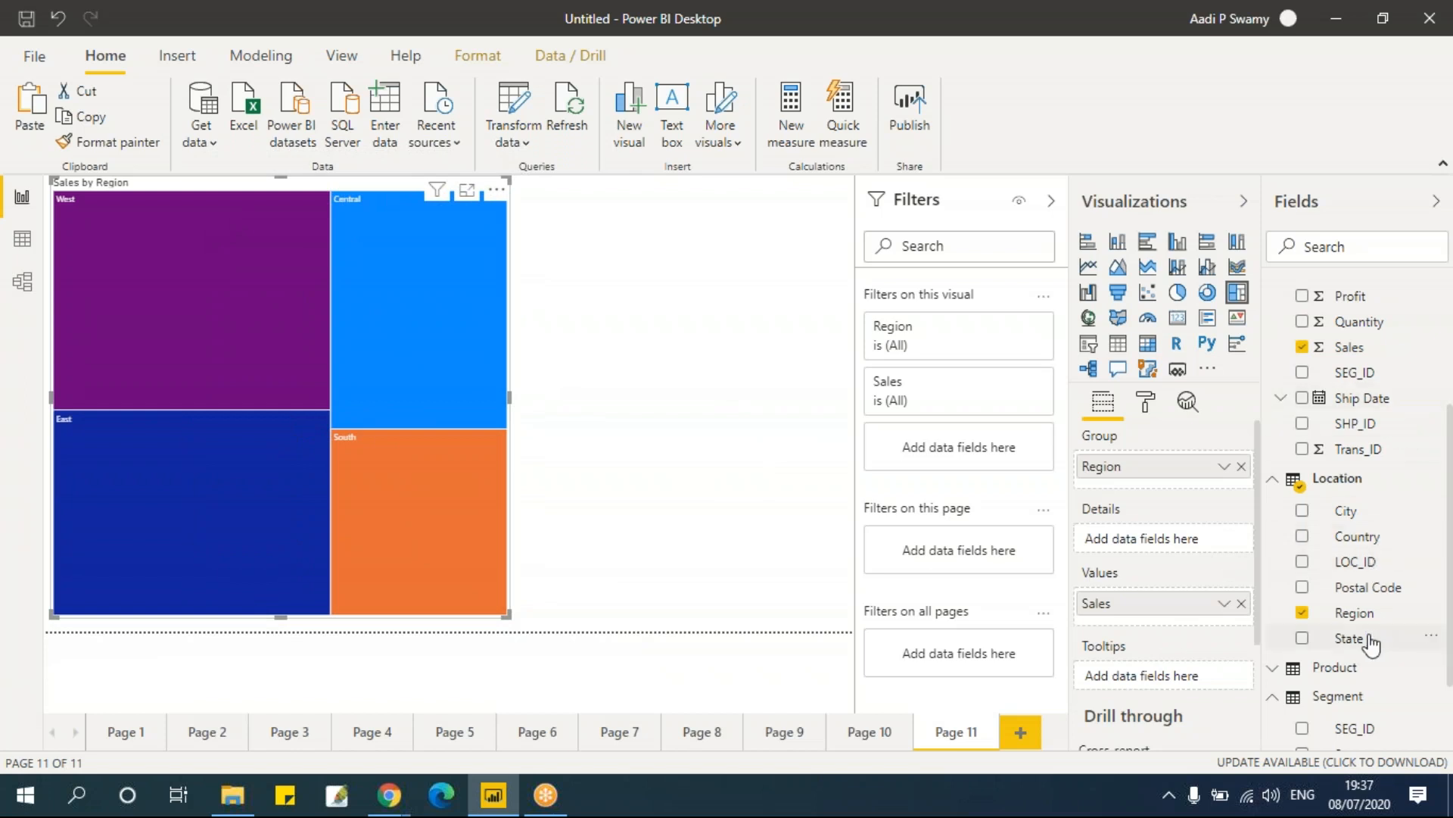
Step: Add Segment as the treemap's details
{"action": "scroll", "coordinate": [1380, 636], "scroll_direction": "up", "scroll_amount": 1}
{"action": "scroll", "coordinate": [1383, 617], "scroll_direction": "up", "scroll_amount": 1}
{"action": "scroll", "coordinate": [1389, 602], "scroll_direction": "down", "scroll_amount": 3}
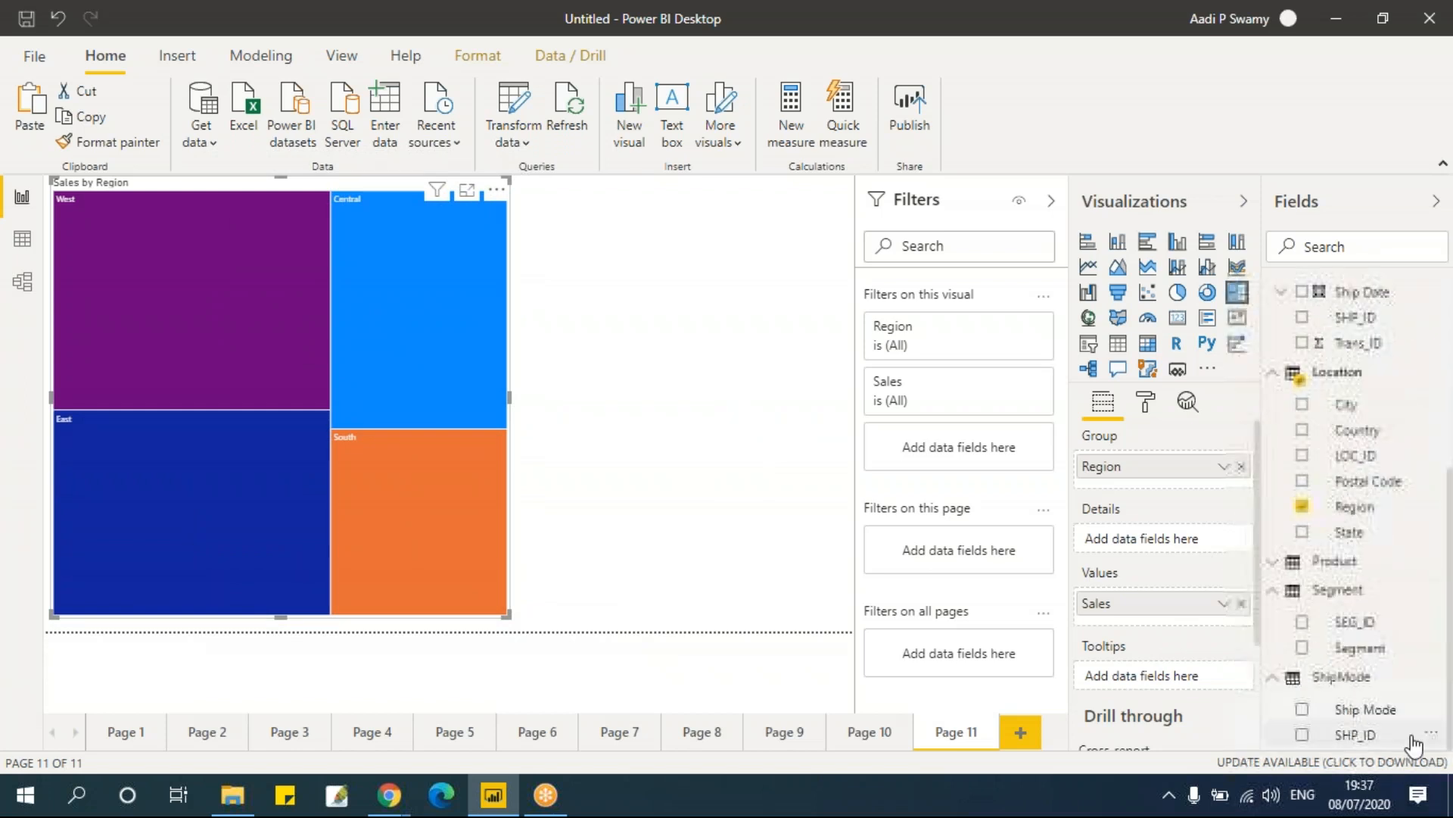
{"action": "left_click_drag", "start_coordinate": [1385, 649], "coordinate": [1172, 551]}
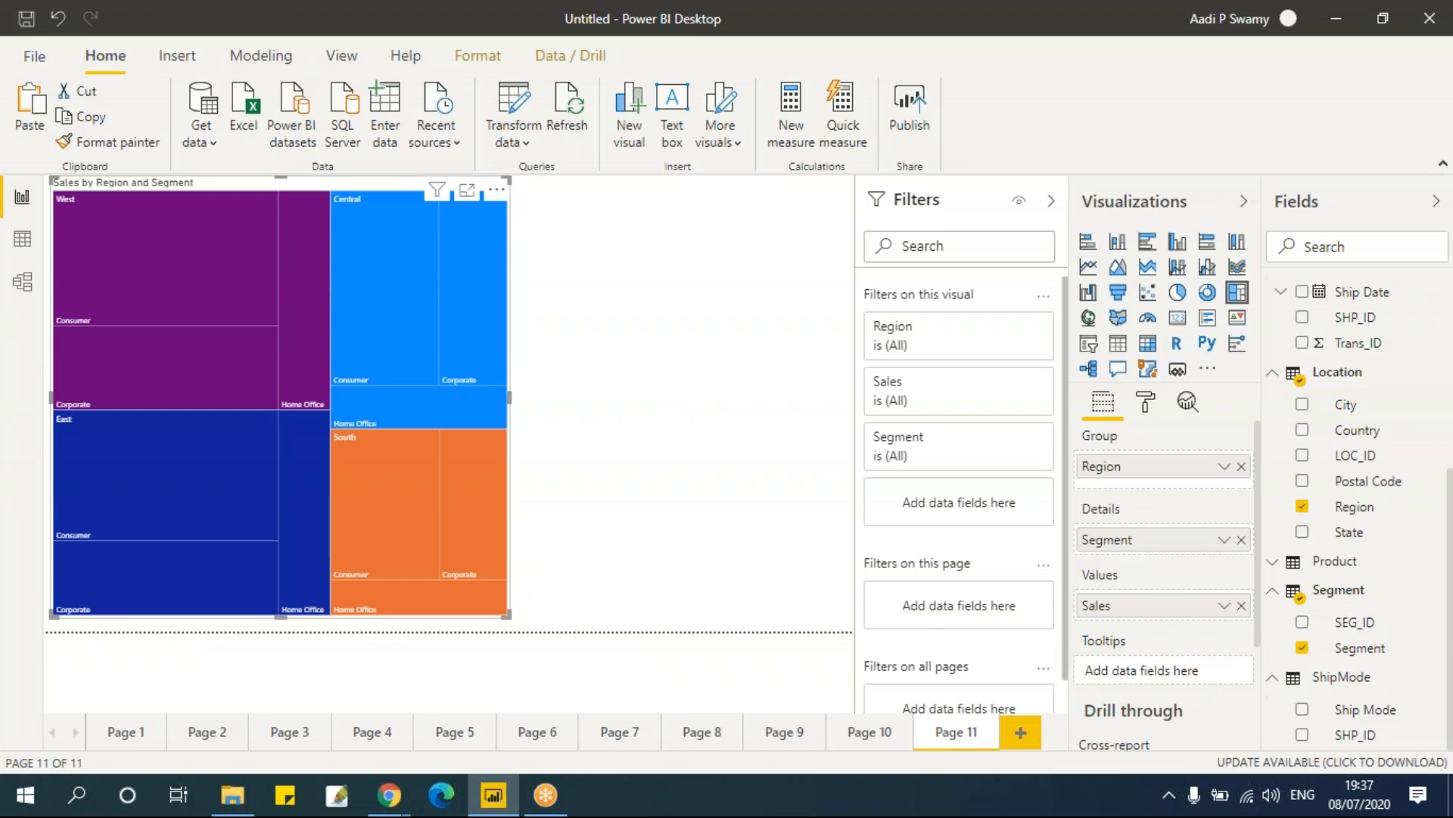
Step: Add a new page with a scatter chart plotting Sales on the X axis against Profit on the Y axis
{"action": "left_click", "coordinate": [1022, 733]}
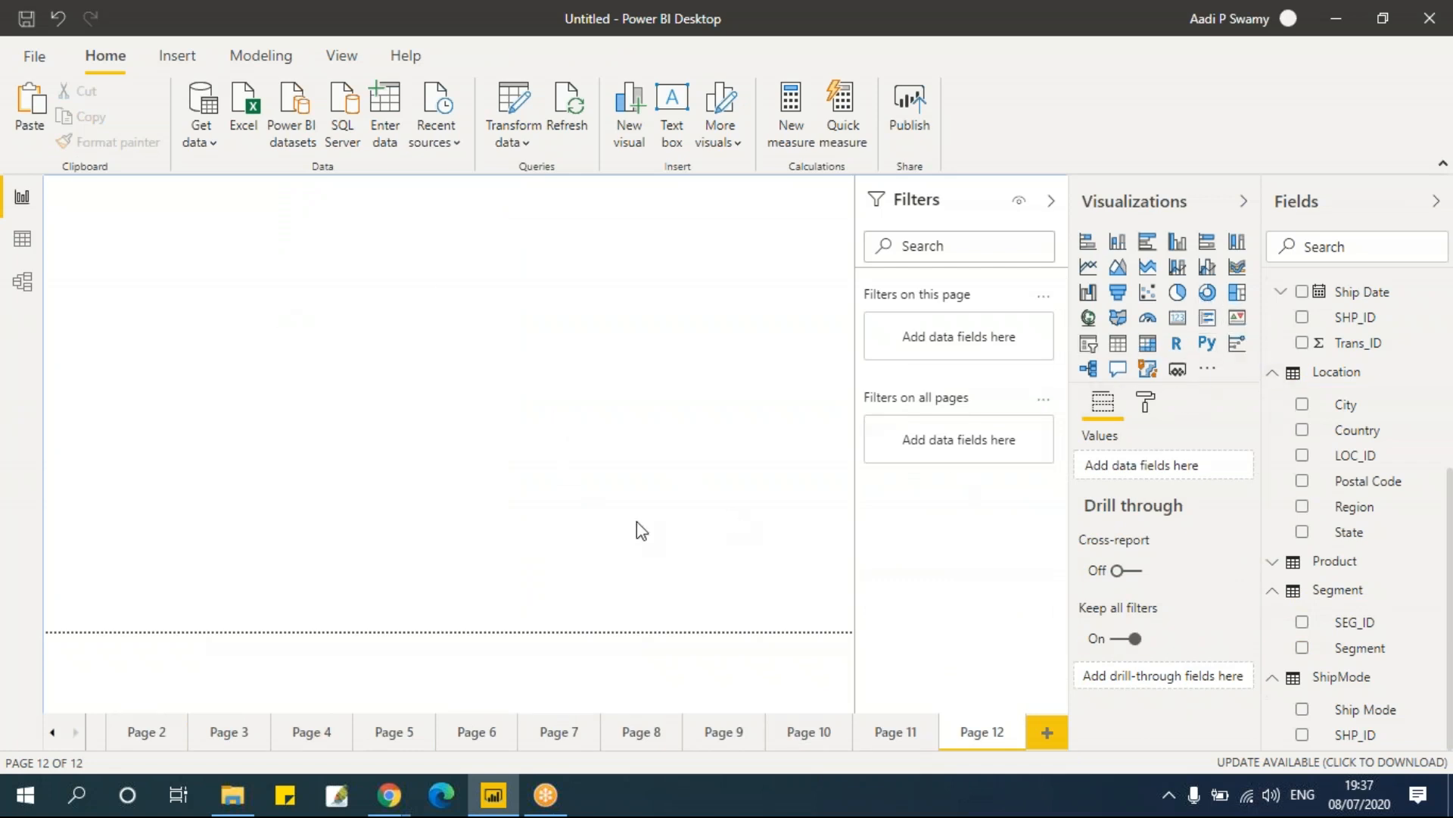
{"action": "left_click", "coordinate": [1149, 294]}
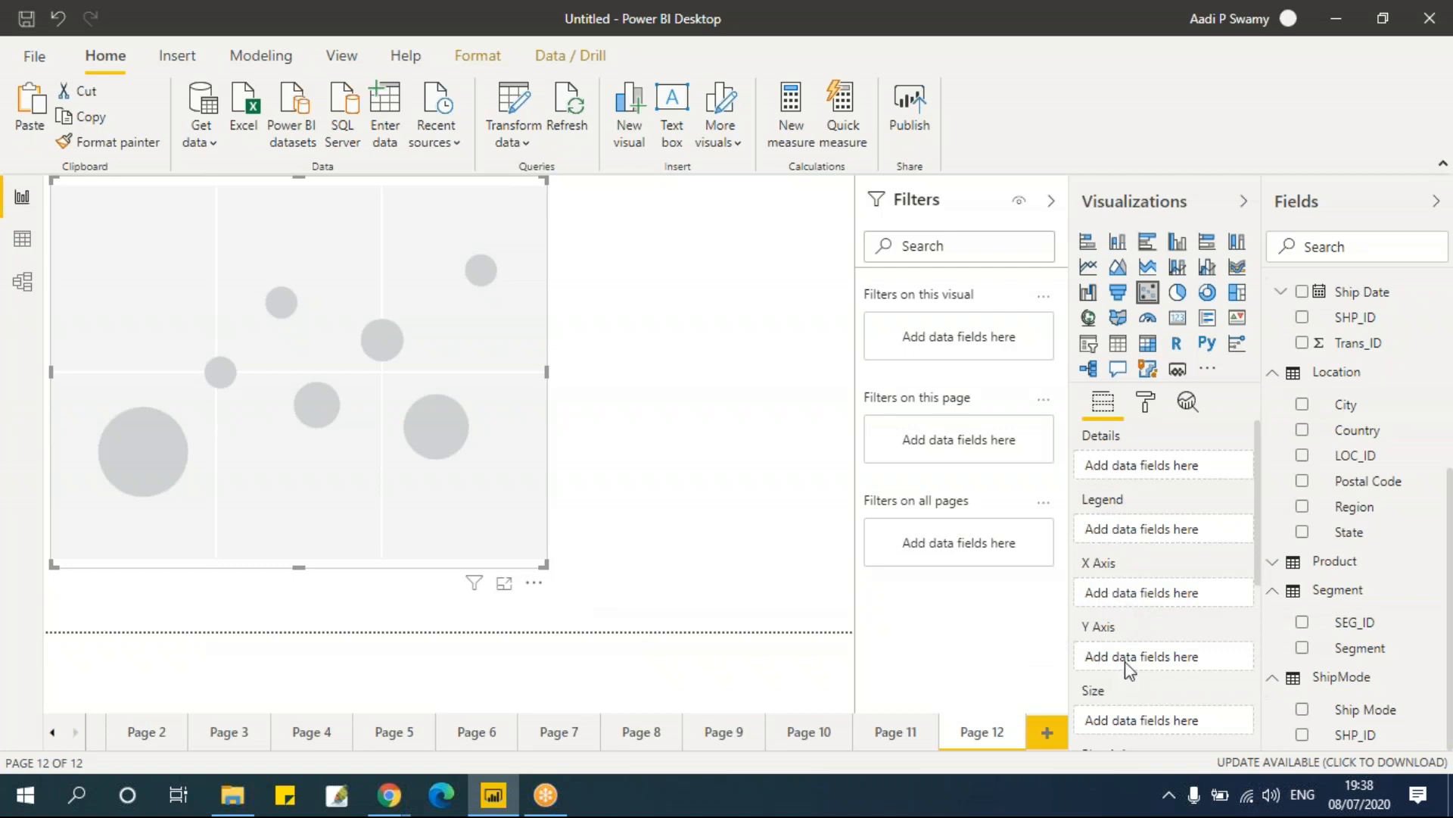
{"action": "scroll", "coordinate": [1388, 475], "scroll_direction": "up", "scroll_amount": 4}
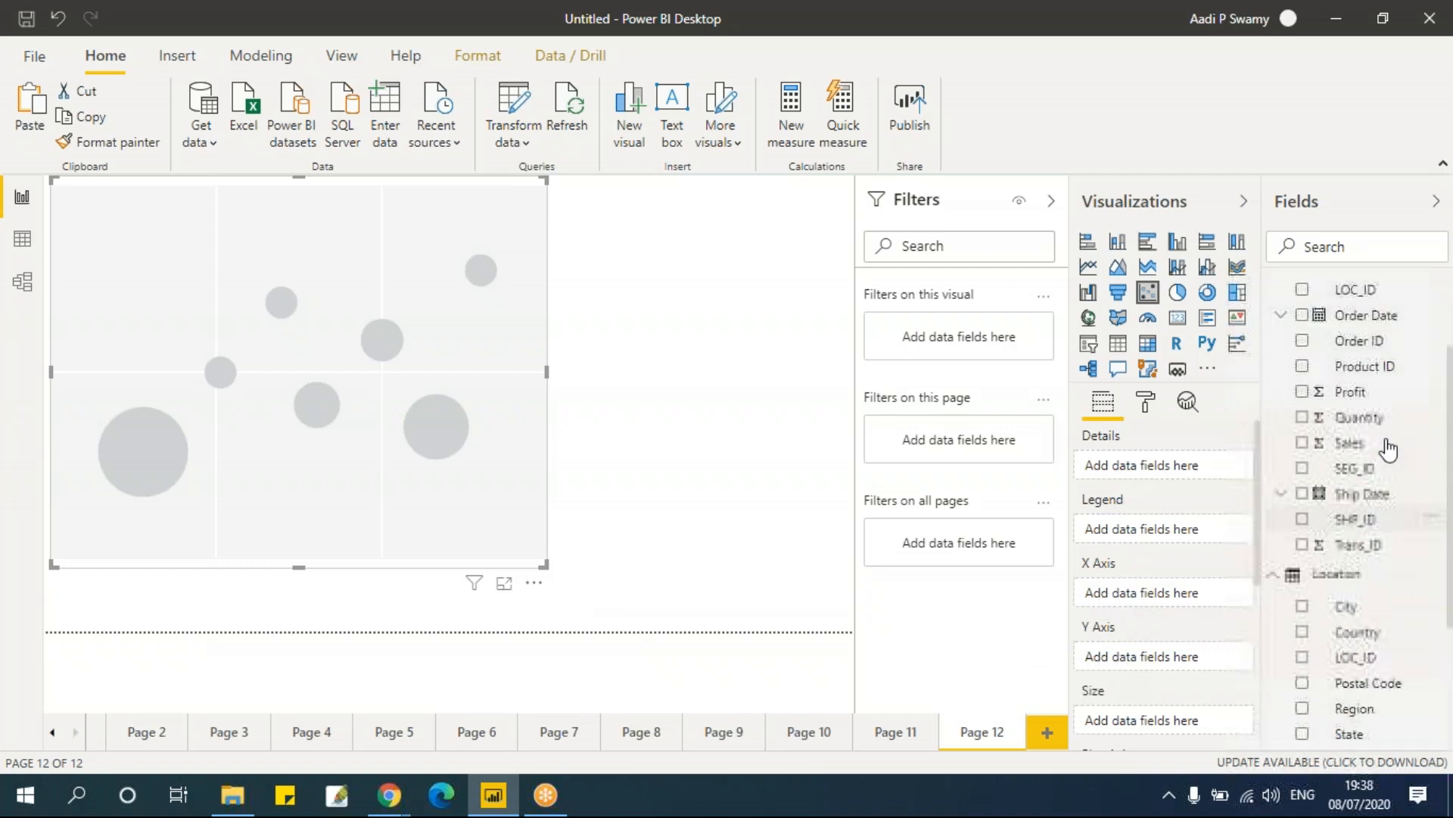
{"action": "left_click", "coordinate": [1302, 453]}
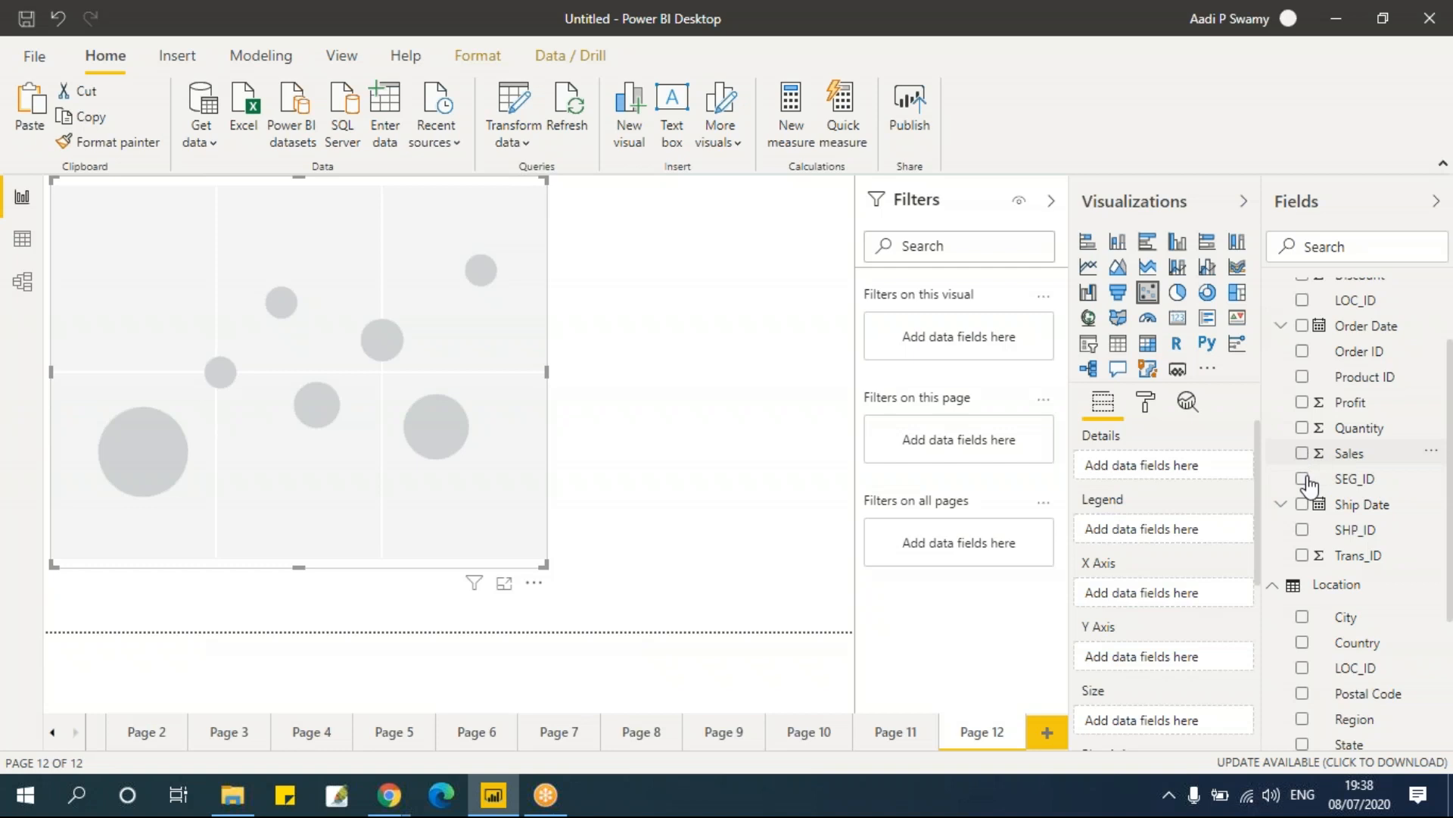
{"action": "left_click", "coordinate": [1305, 404]}
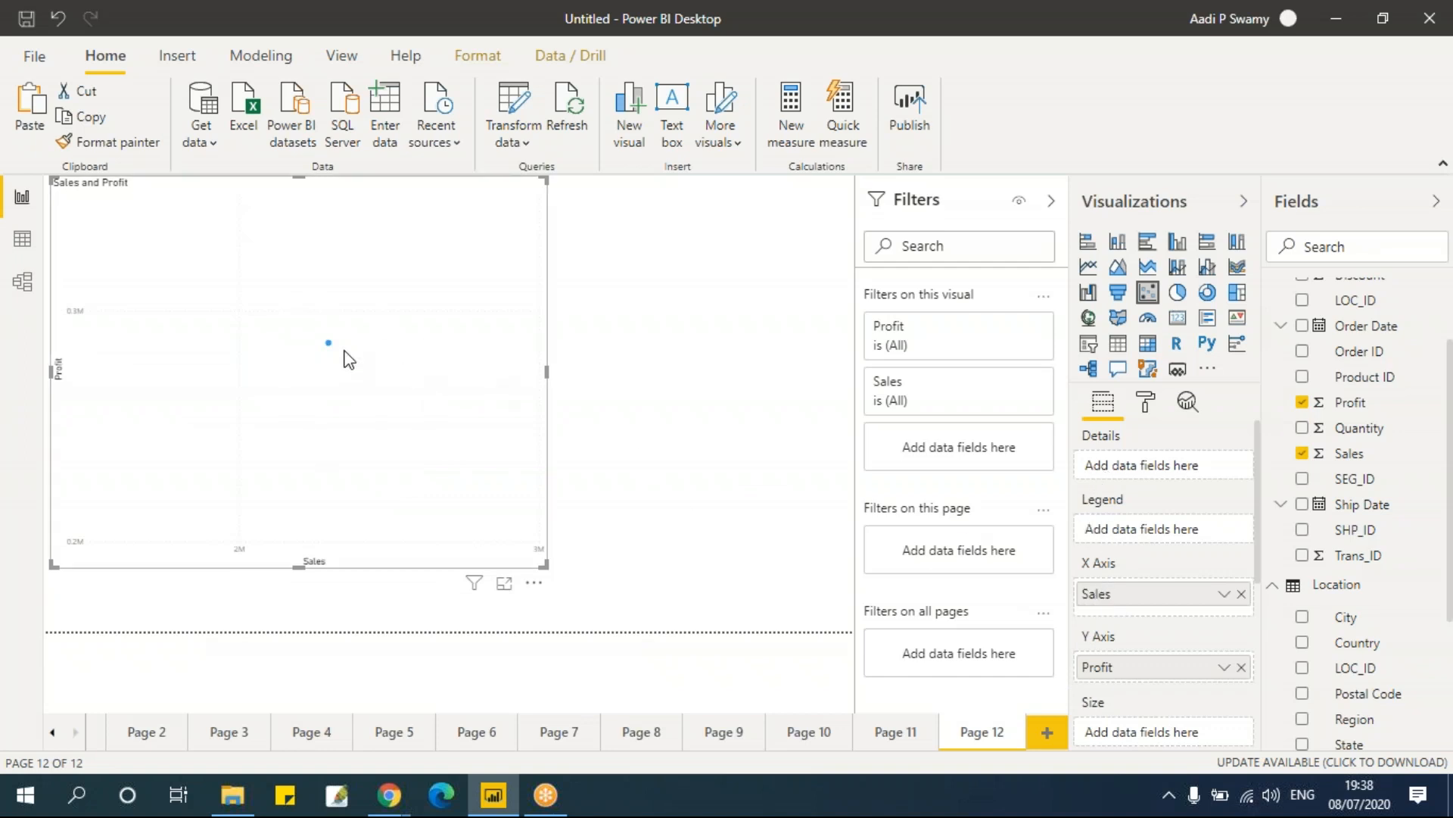
{"action": "mouse_move", "coordinate": [328, 344]}
{"action": "left_click", "coordinate": [1303, 720]}
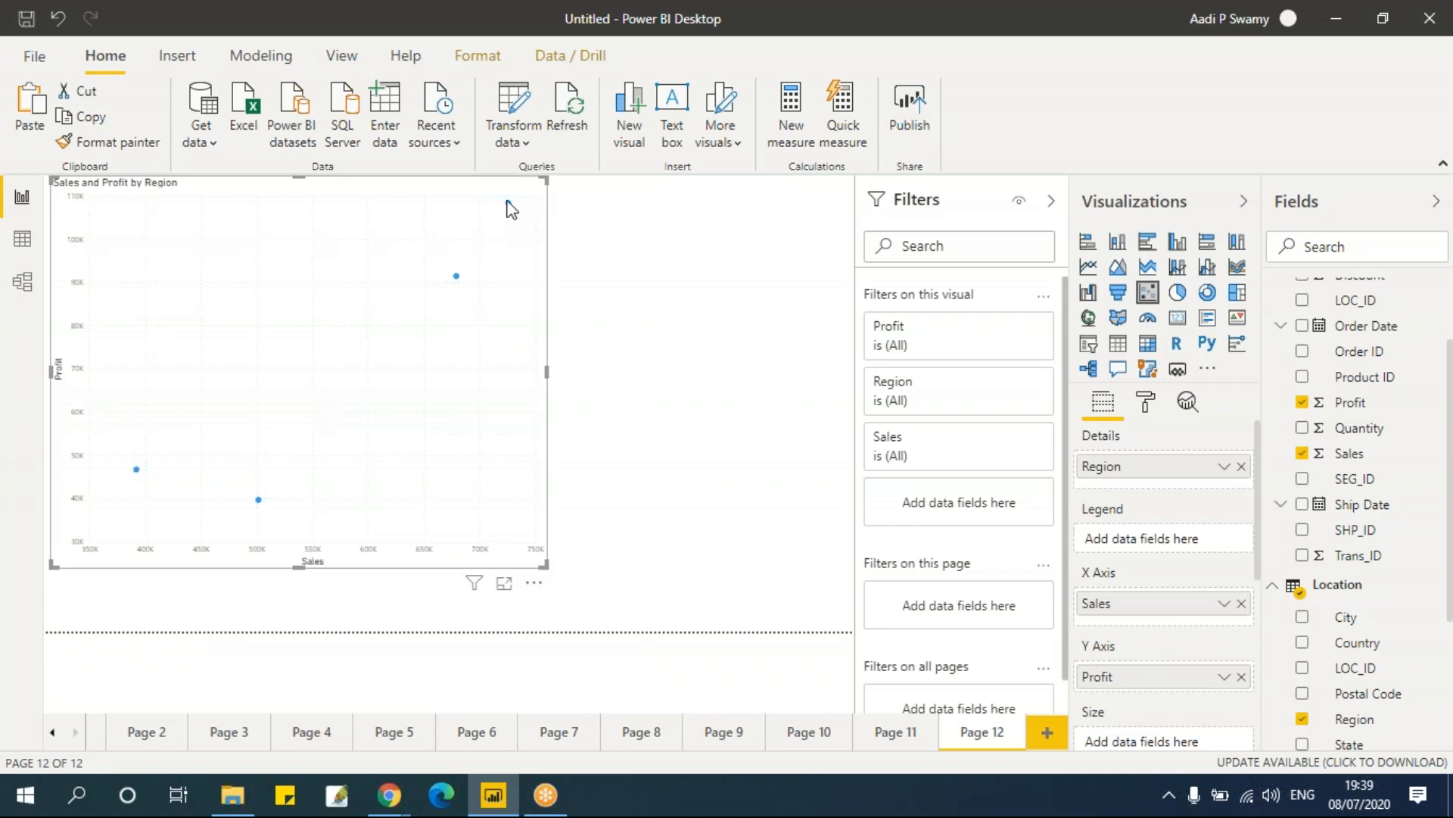
{"action": "mouse_move", "coordinate": [509, 204]}
{"action": "left_click", "coordinate": [509, 203]}
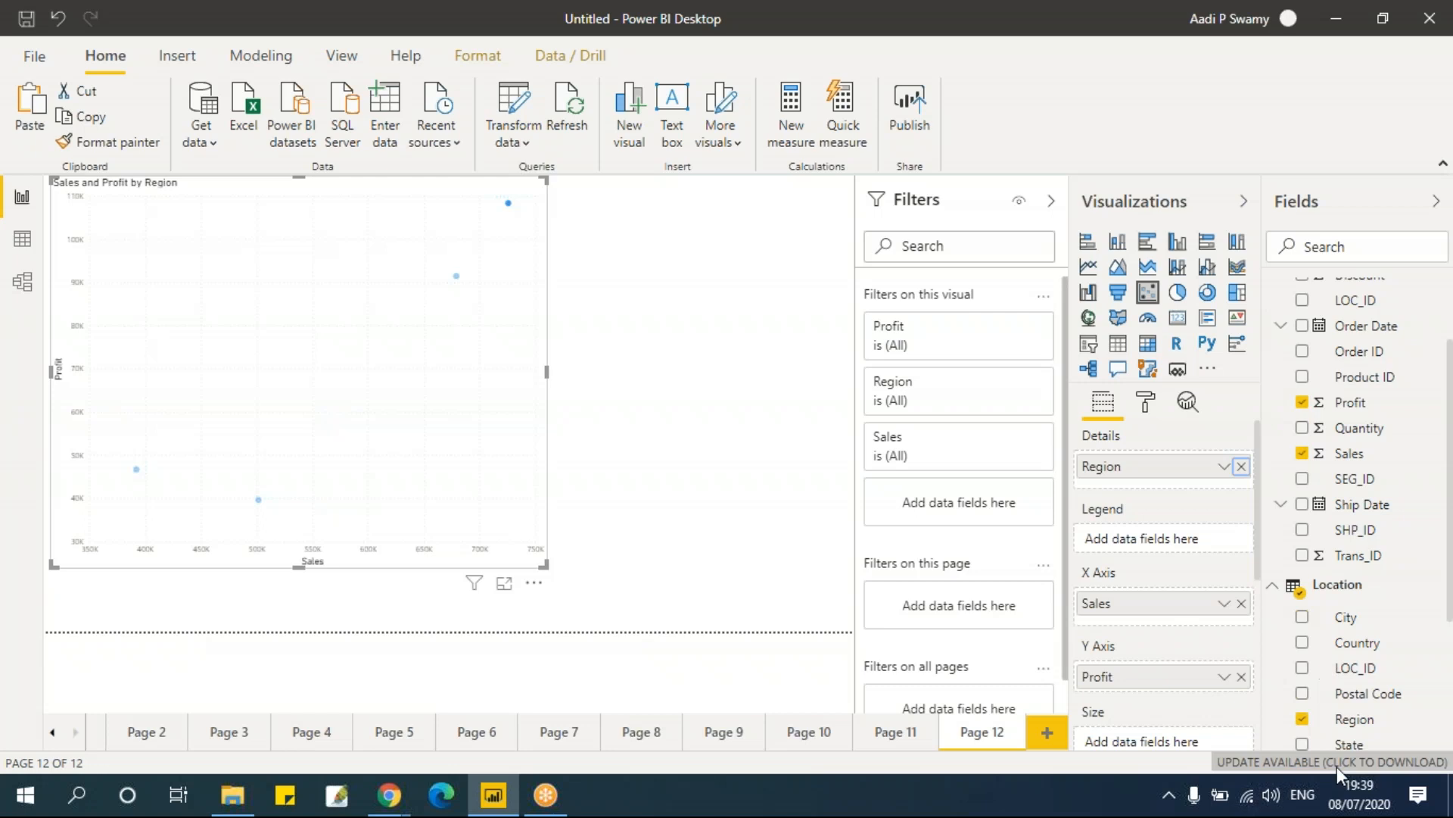
{"action": "left_click", "coordinate": [1302, 718]}
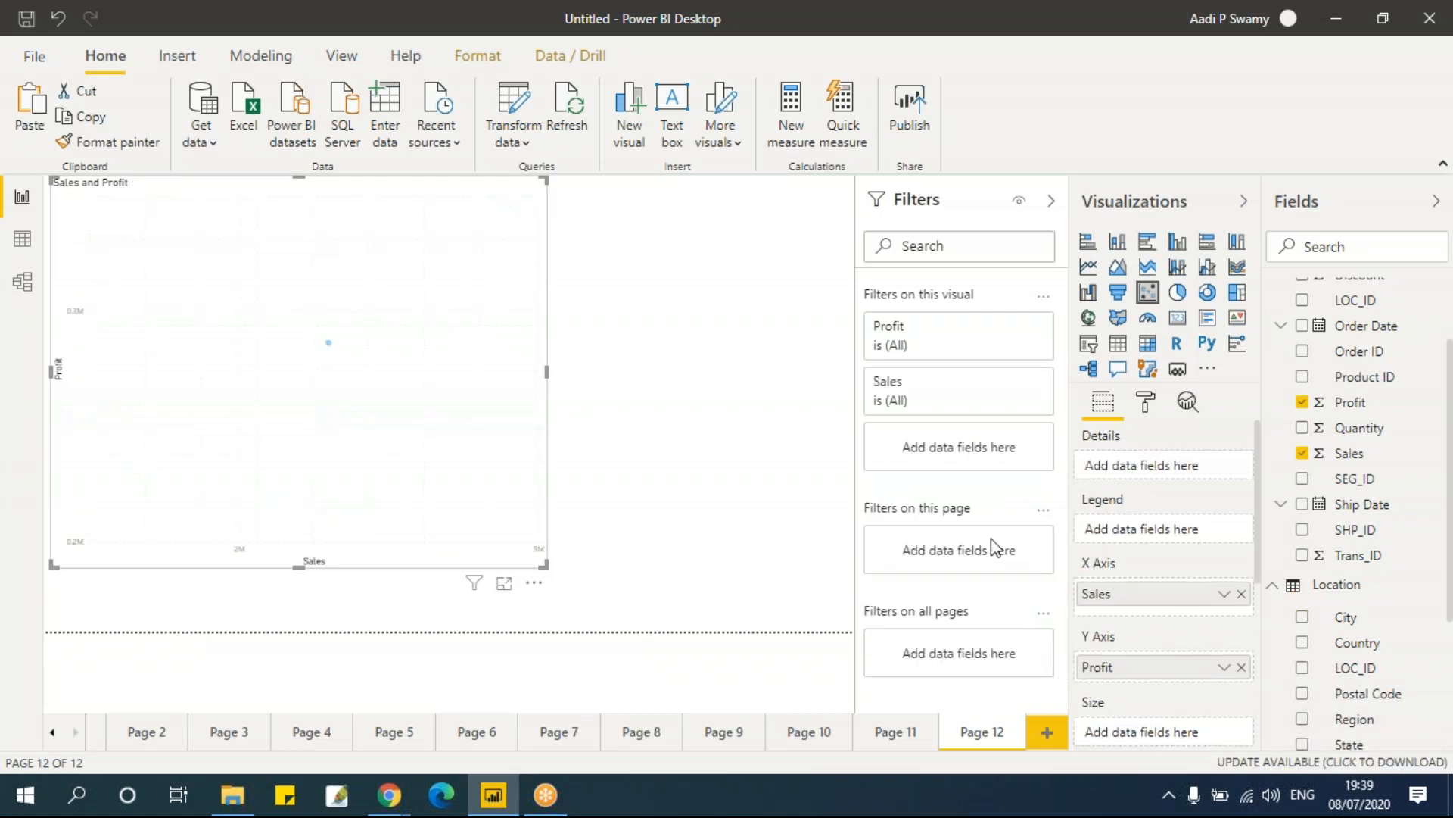
Step: Put State in the scatter chart's details and Region in its legend
{"action": "left_click_drag", "start_coordinate": [1342, 745], "coordinate": [1154, 464]}
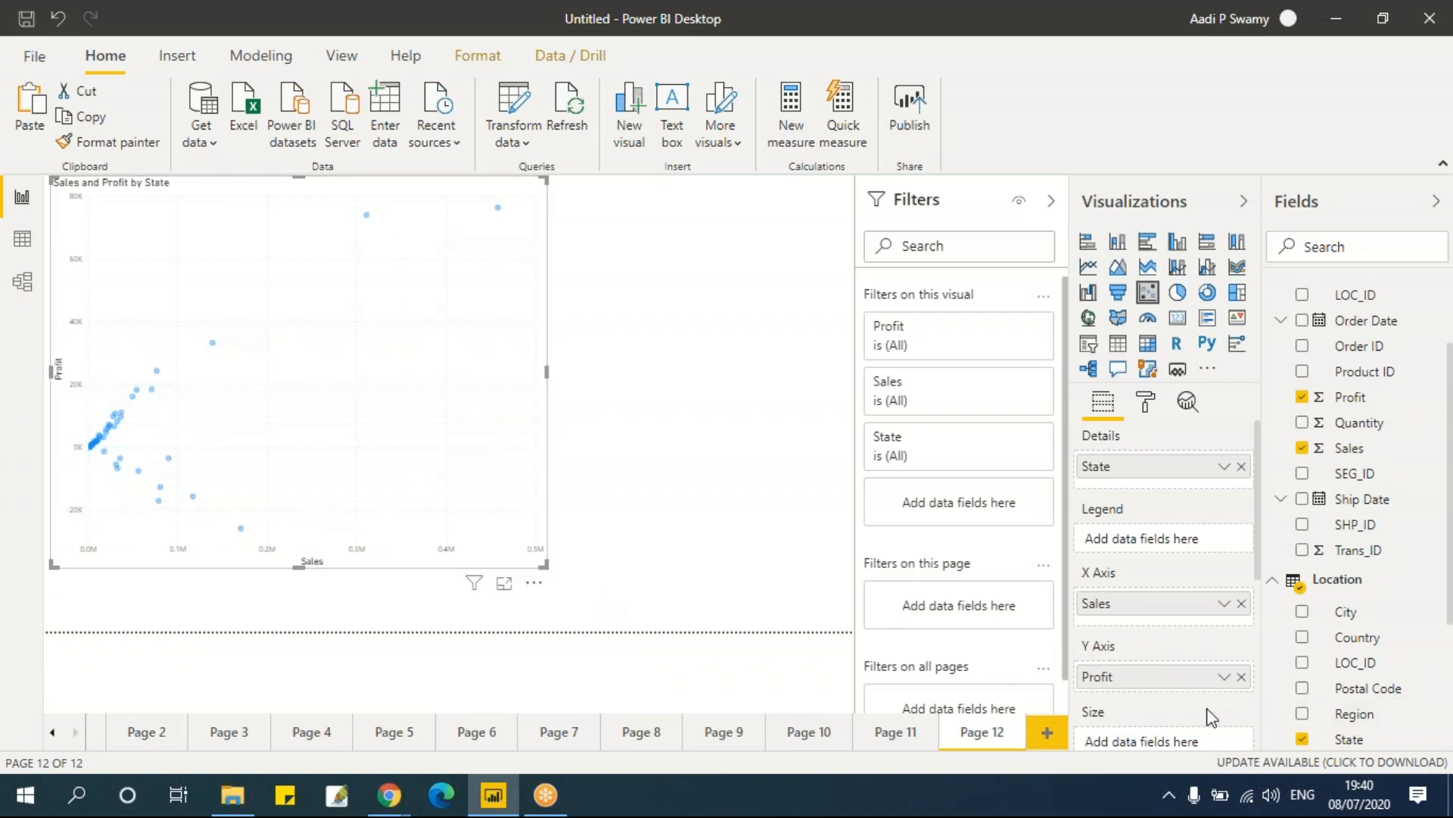
{"action": "left_click_drag", "start_coordinate": [1385, 718], "coordinate": [1180, 554]}
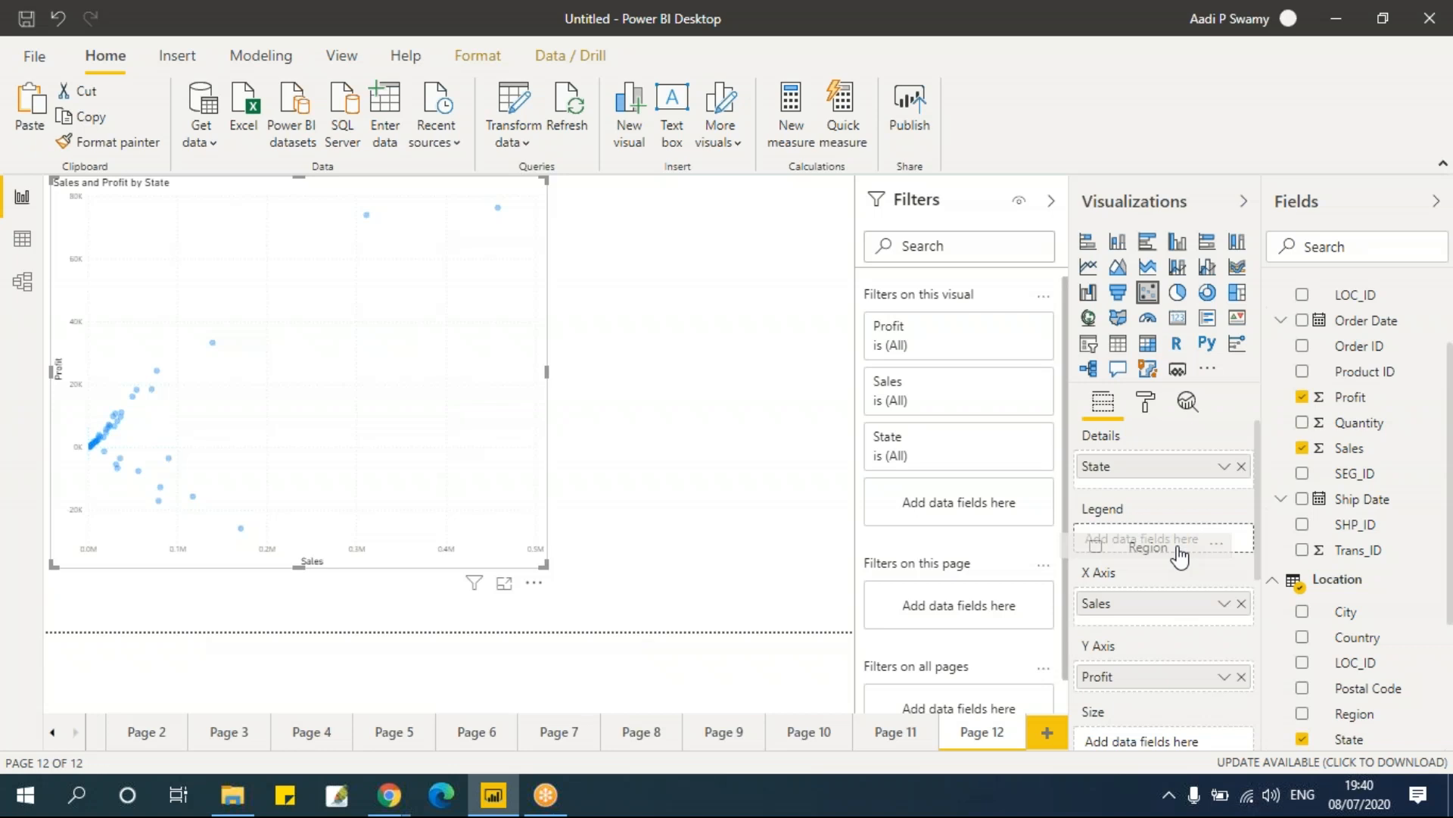
{"action": "left_click_drag", "start_coordinate": [1179, 554], "coordinate": [1178, 551]}
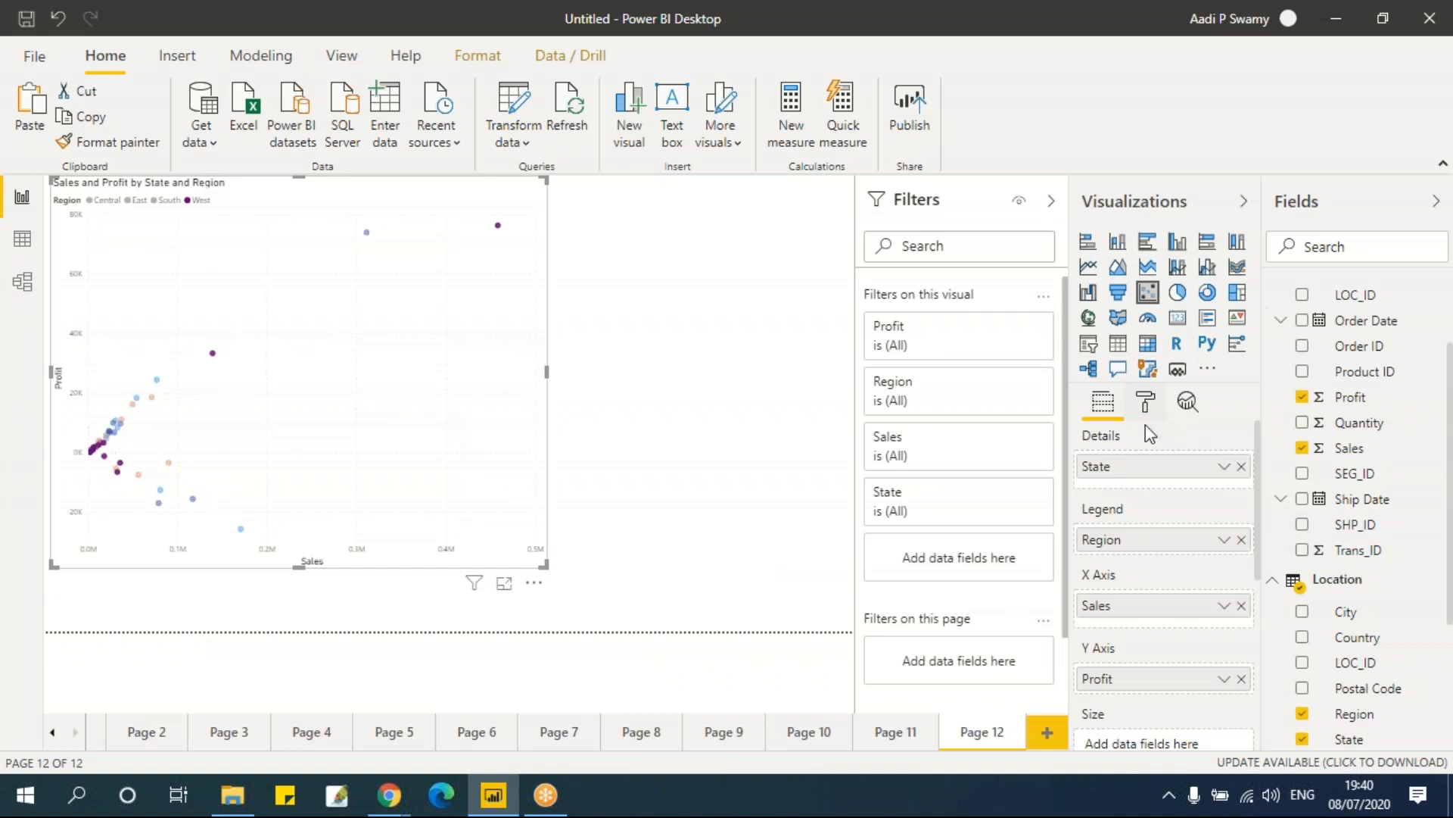
Step: Examine the scatter chart's Legend format options, including position, title and text size
{"action": "left_click", "coordinate": [1146, 401]}
{"action": "left_click", "coordinate": [1117, 521]}
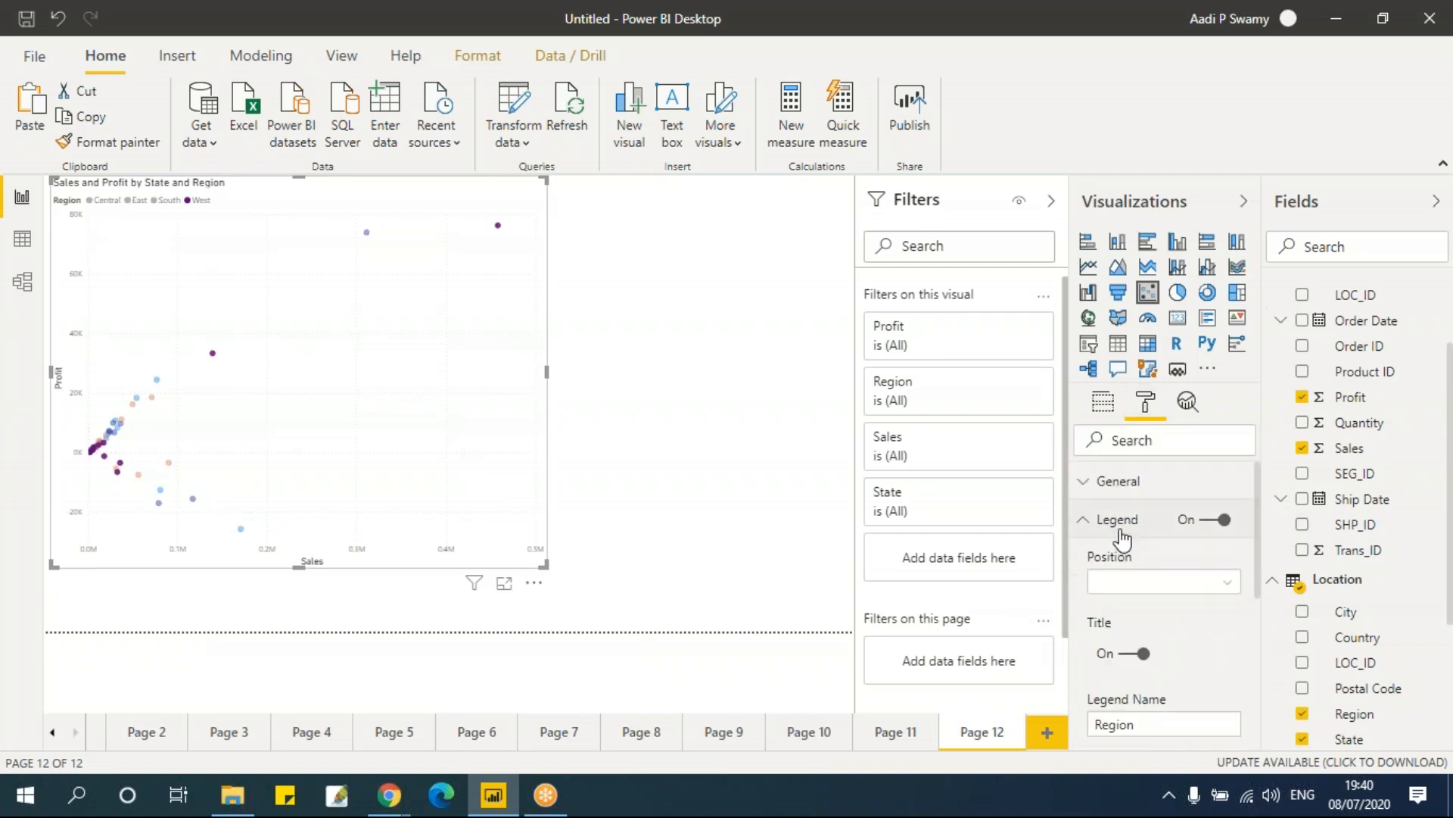
{"action": "scroll", "coordinate": [1170, 643], "scroll_direction": "down", "scroll_amount": 3}
{"action": "scroll", "coordinate": [1166, 606], "scroll_direction": "down", "scroll_amount": 1}
{"action": "scroll", "coordinate": [1167, 606], "scroll_direction": "up", "scroll_amount": 1}
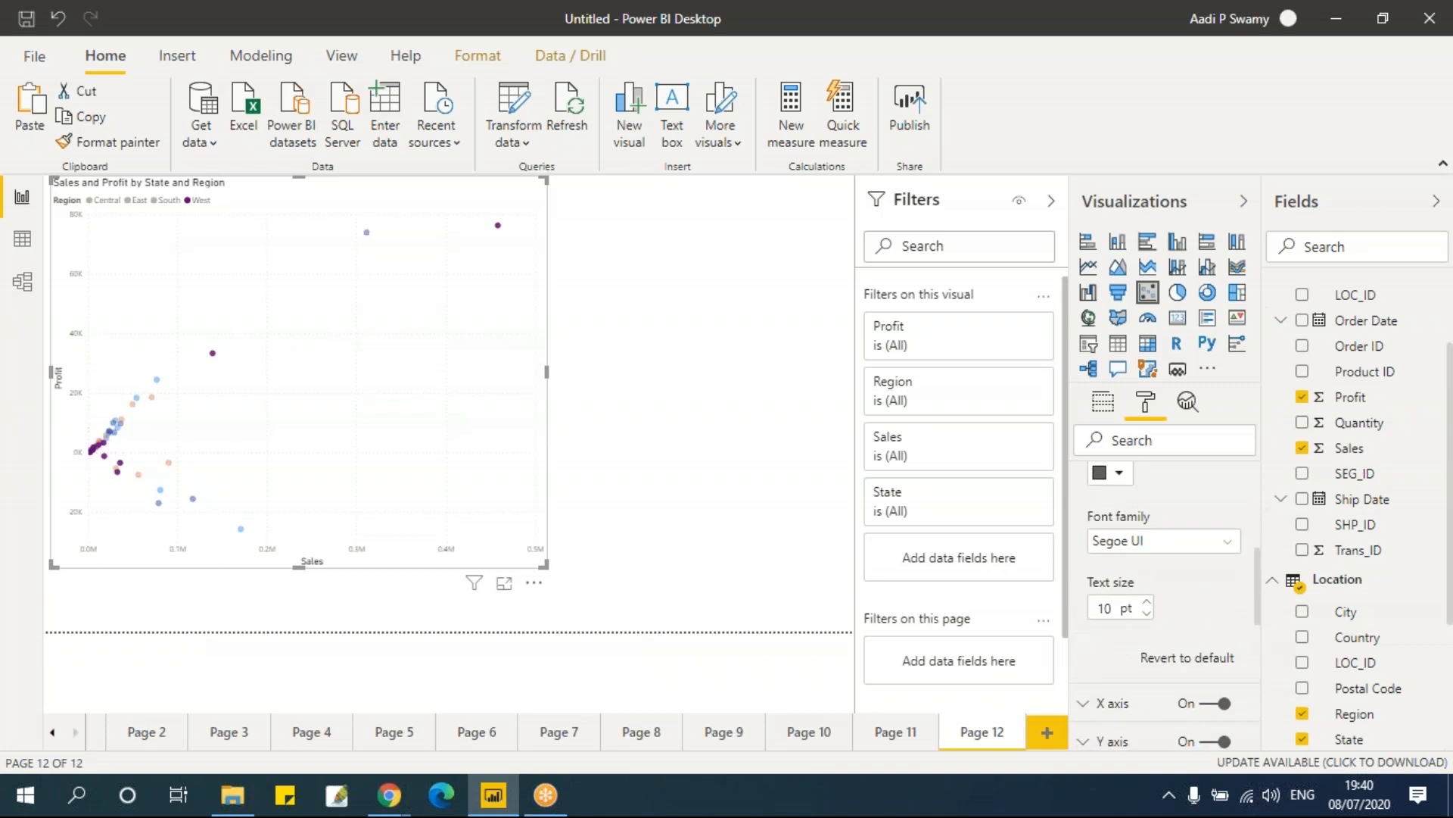
{"action": "scroll", "coordinate": [1170, 642], "scroll_direction": "up", "scroll_amount": 4}
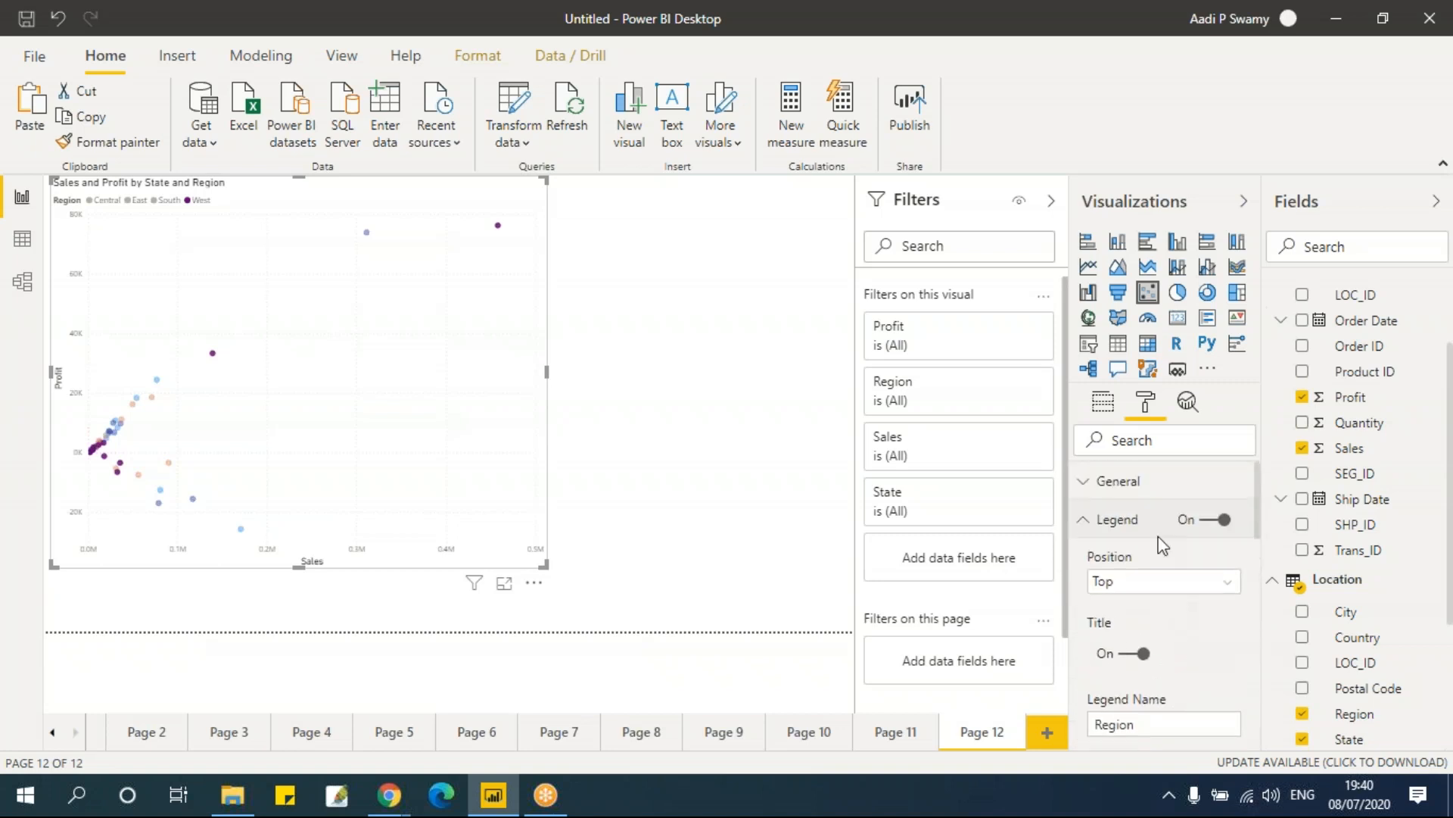
{"action": "left_click", "coordinate": [1128, 519]}
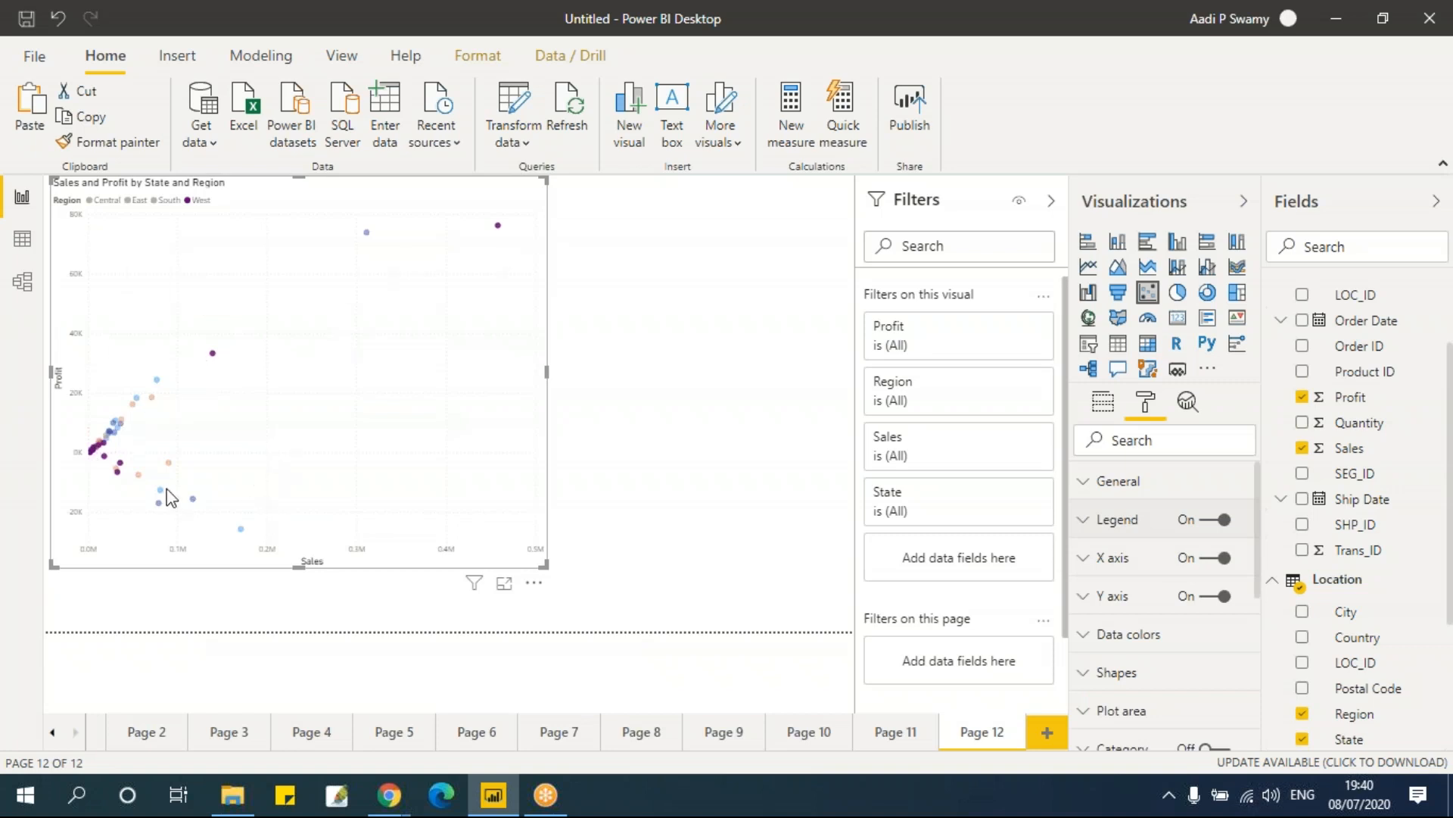
{"action": "left_click", "coordinate": [1104, 405]}
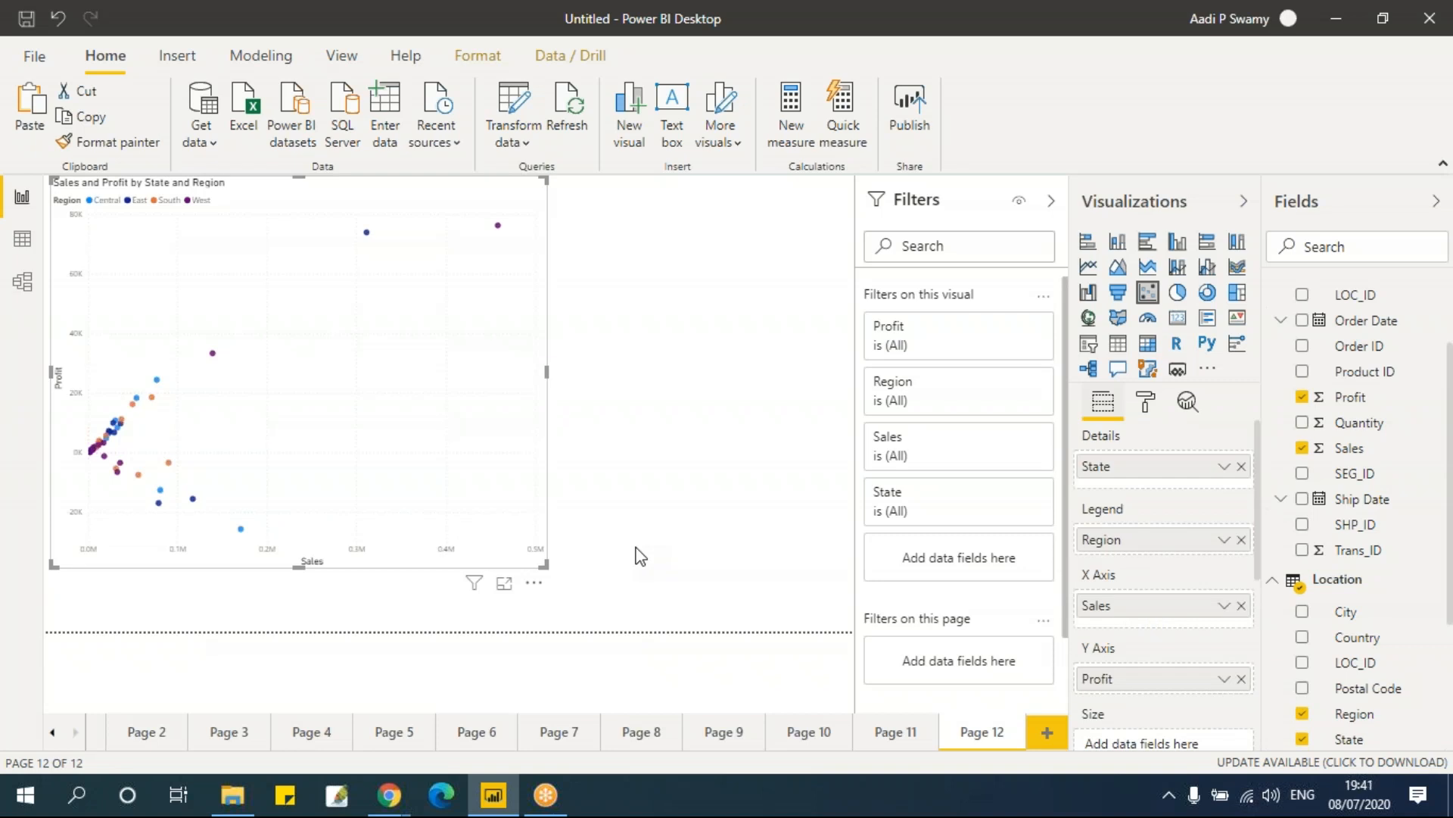
Step: Add a new page with a line and clustered column chart using Region as shared axis and Sales as column values
{"action": "left_click", "coordinate": [1047, 731]}
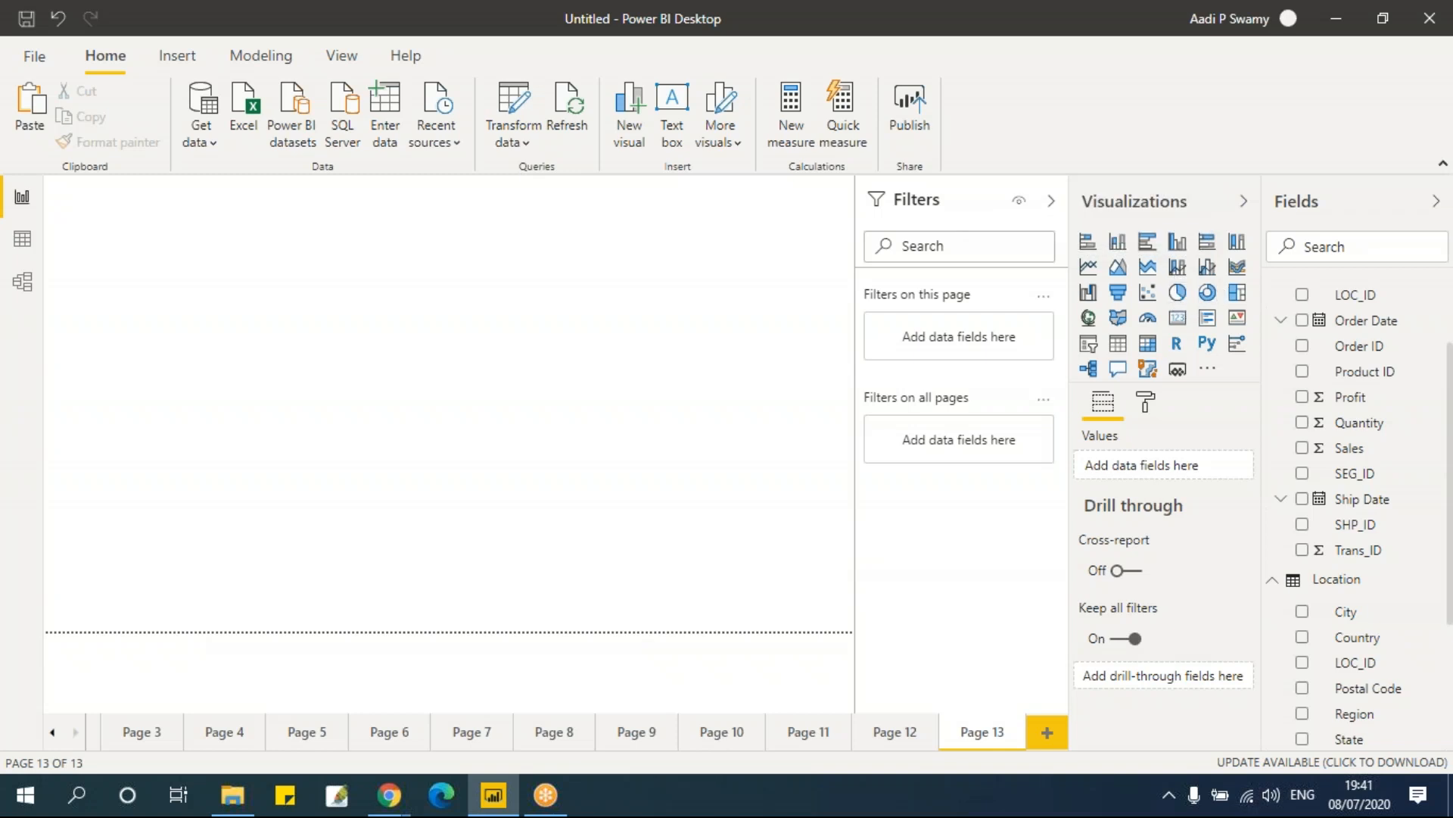
{"action": "left_click", "coordinate": [1209, 272]}
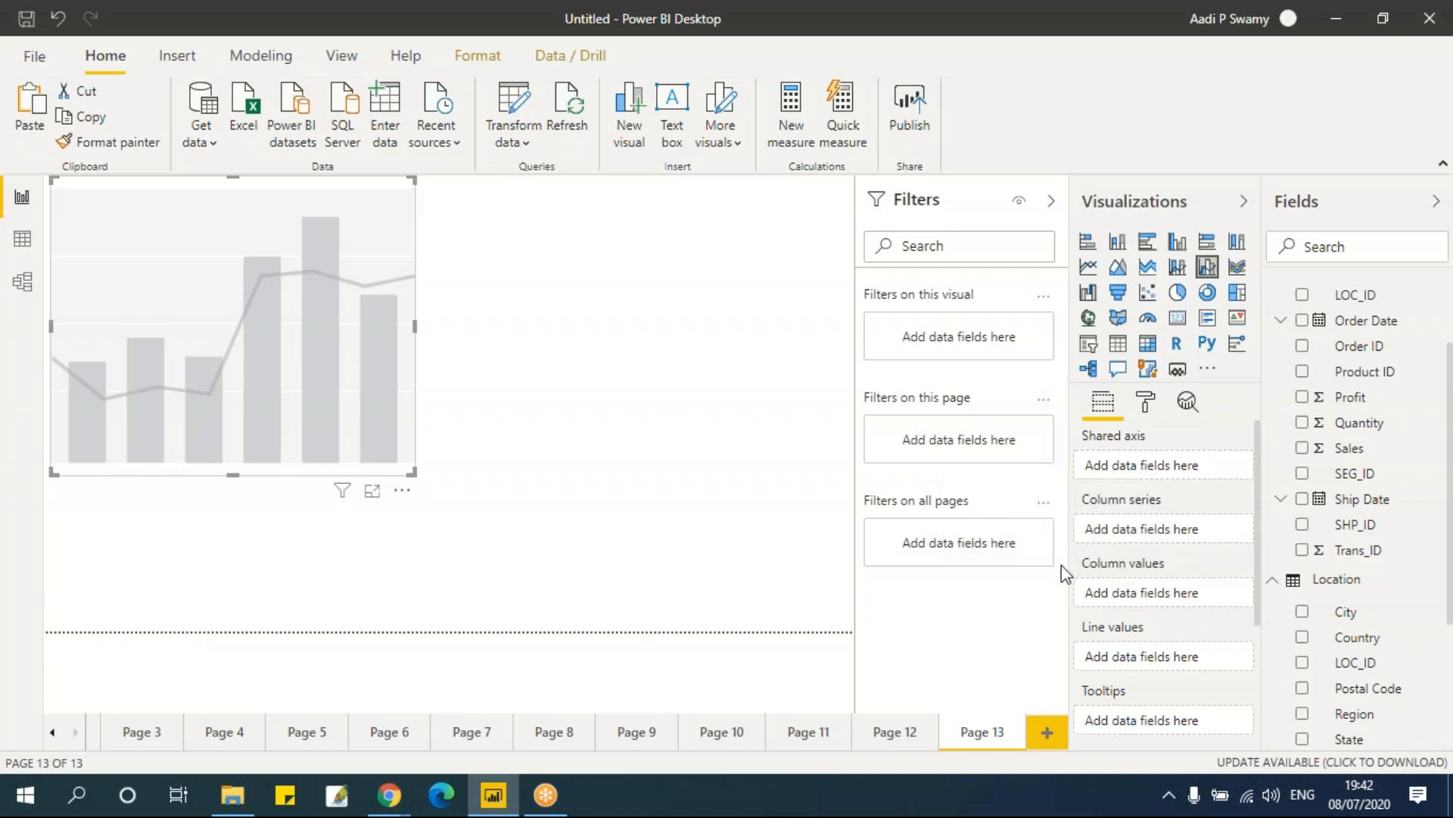
{"action": "left_click", "coordinate": [1303, 713]}
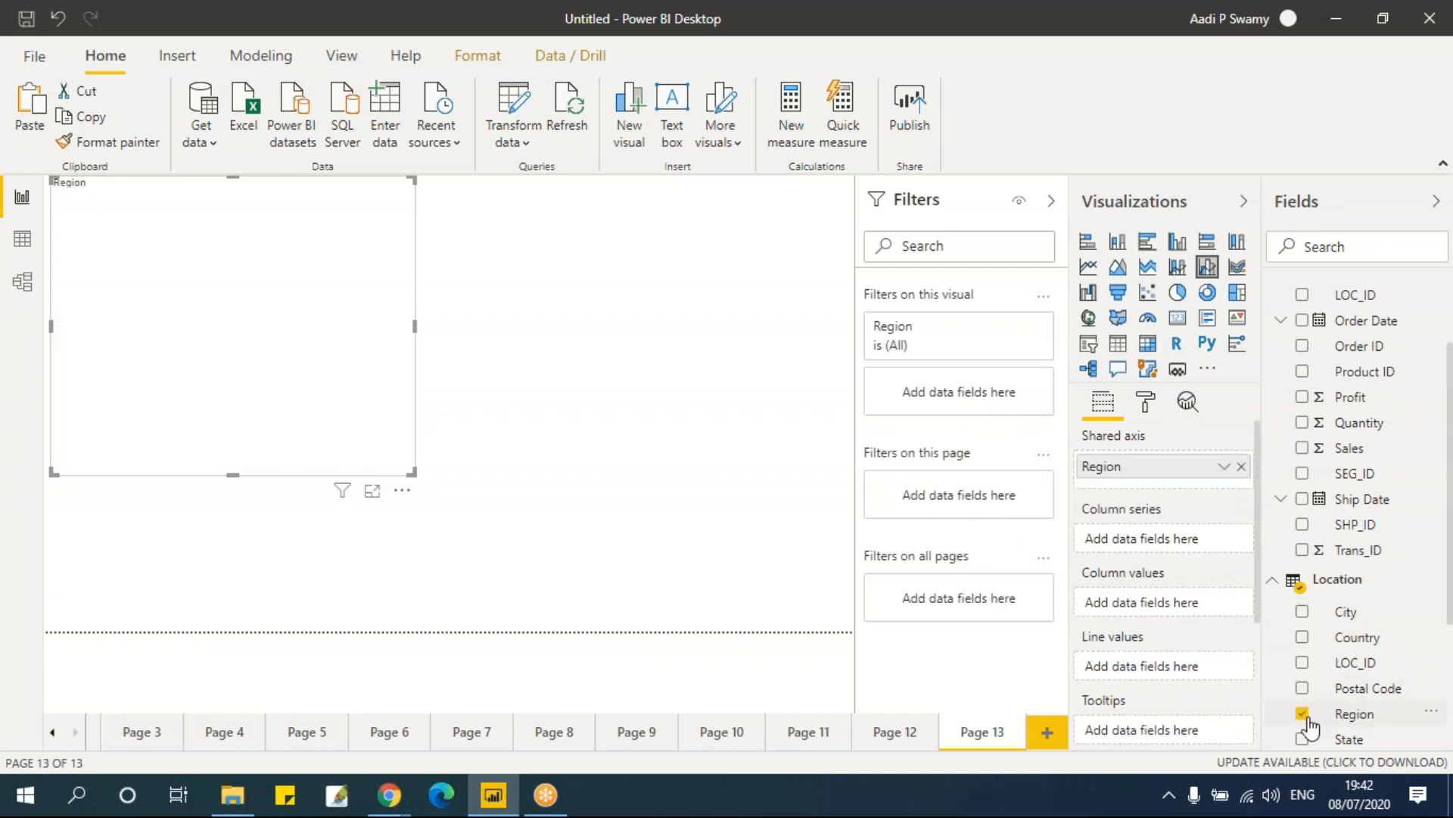
{"action": "left_click", "coordinate": [1303, 448]}
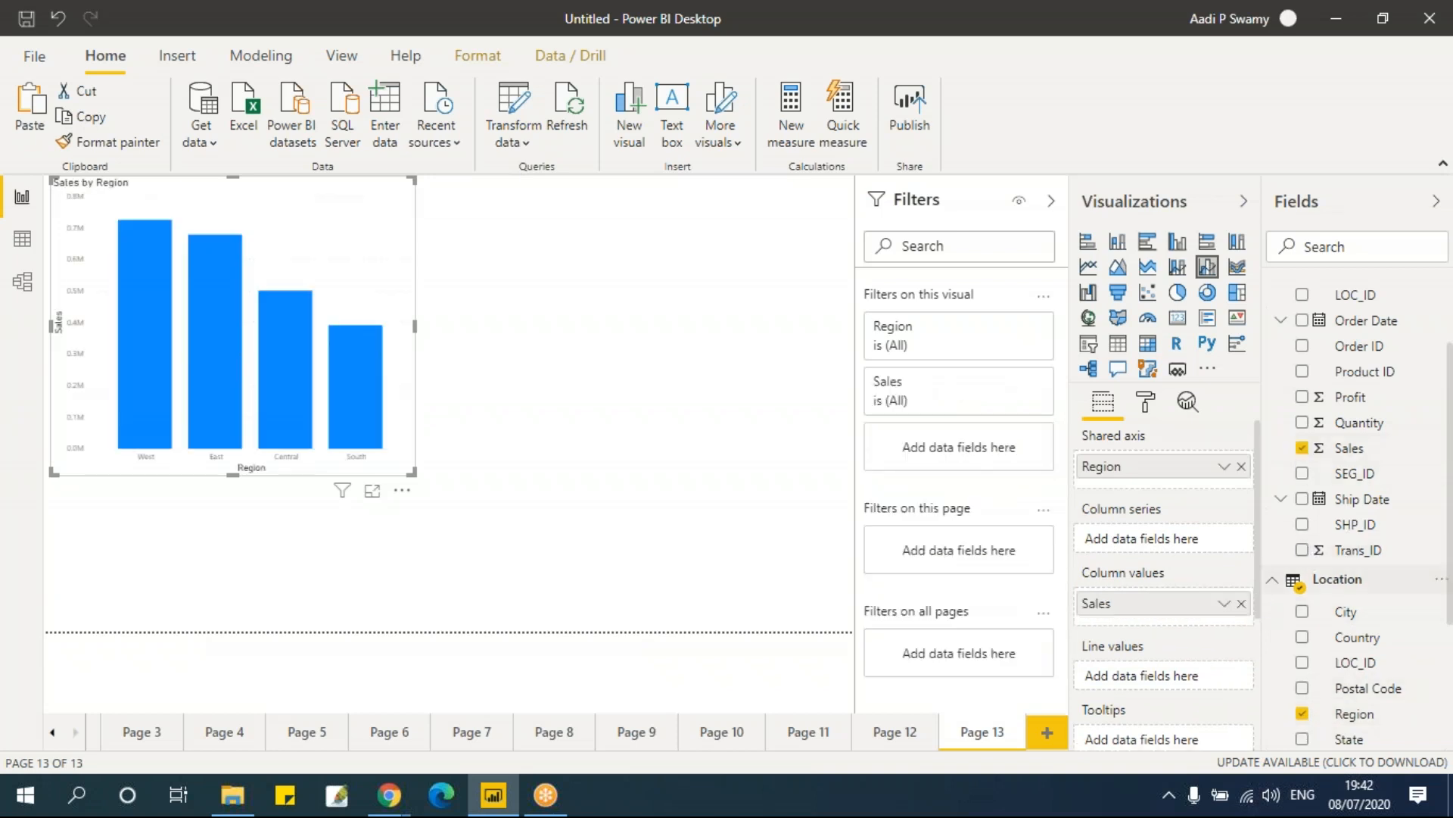
Step: Add Discount to the chart's column values
{"action": "mouse_move", "coordinate": [343, 490]}
{"action": "scroll", "coordinate": [1395, 512], "scroll_direction": "up", "scroll_amount": 2}
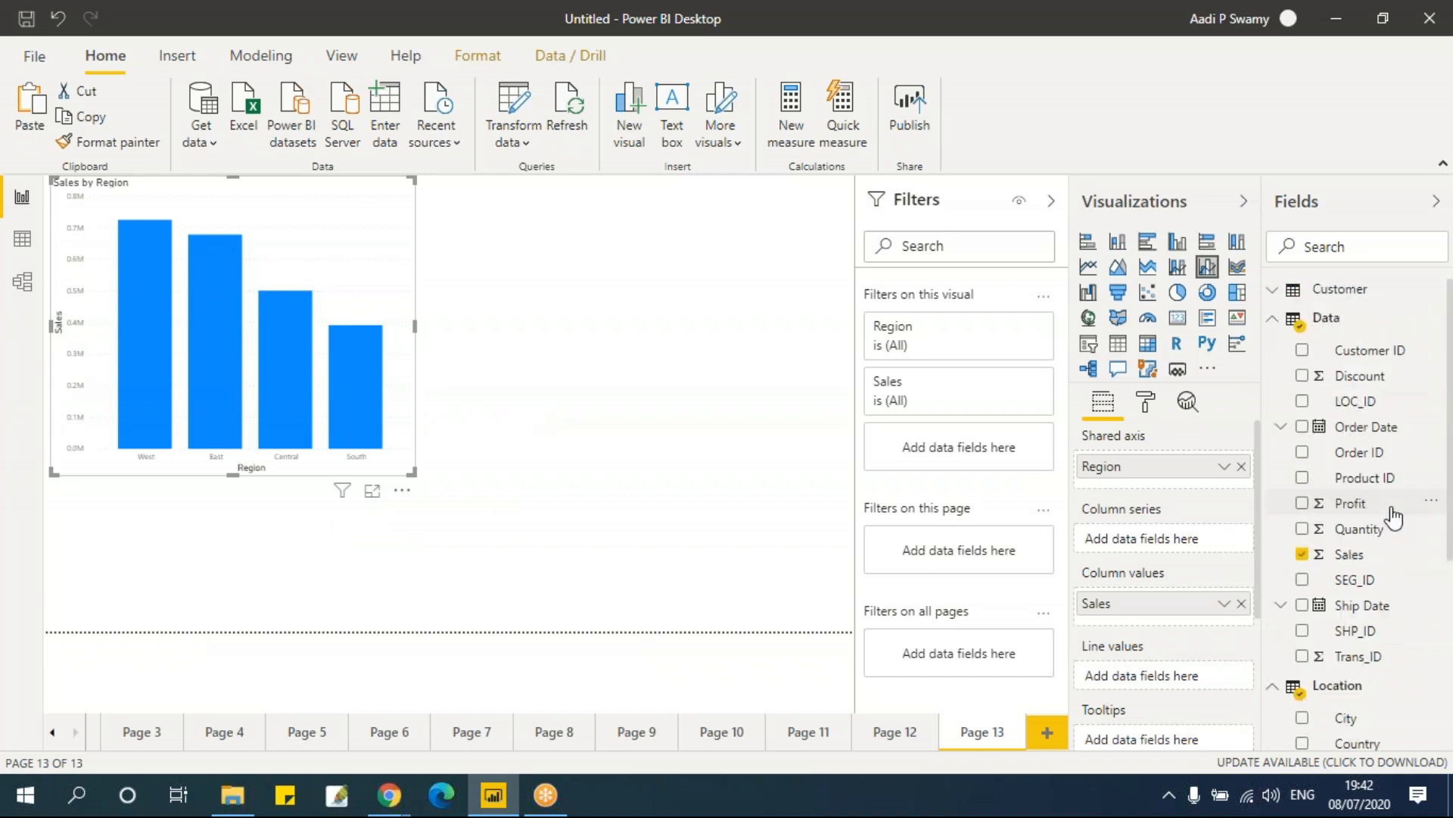
{"action": "left_click", "coordinate": [1303, 377]}
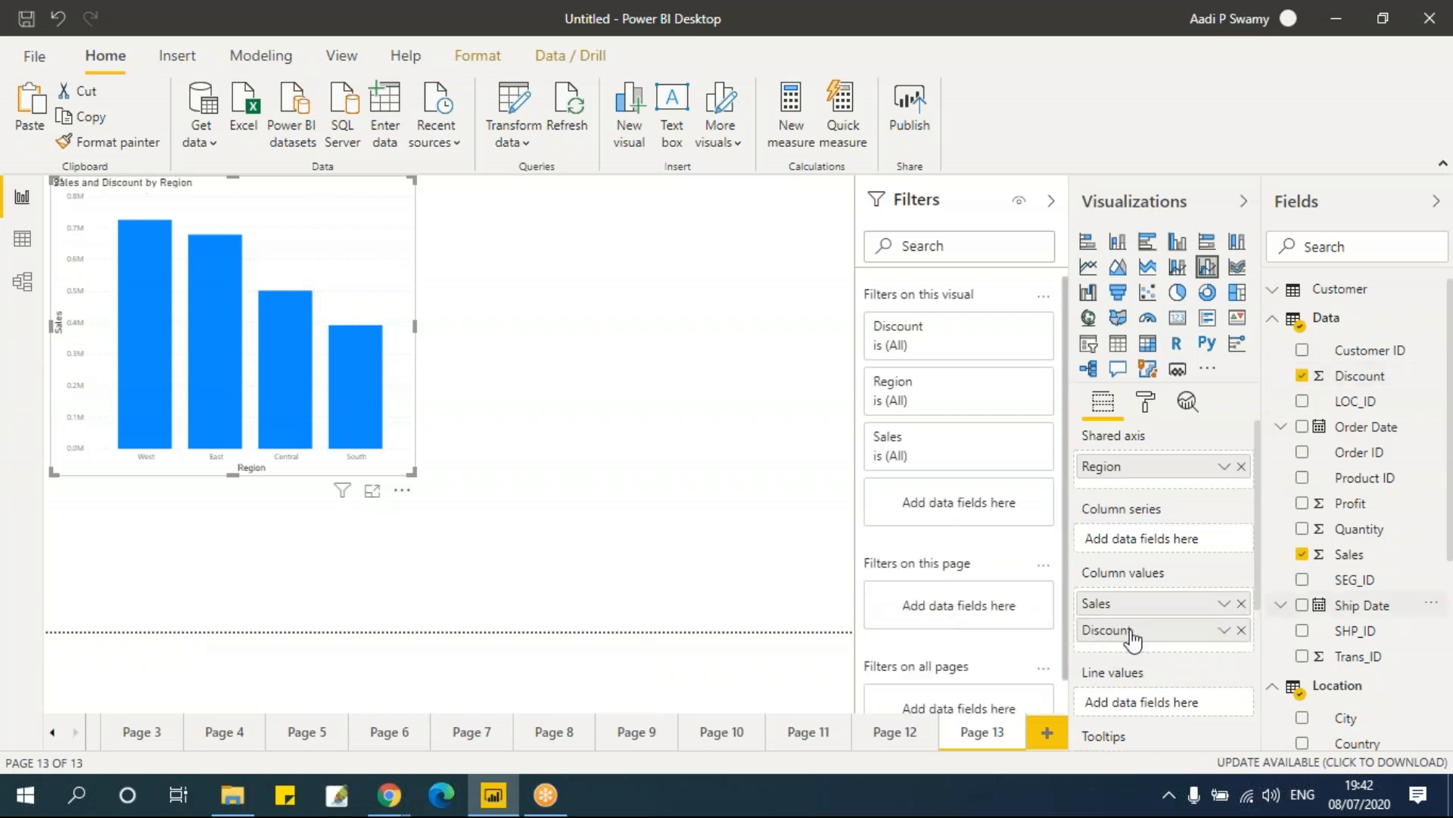
Step: Move Discount from the column values to the line values and enlarge the chart
{"action": "scroll", "coordinate": [1196, 637], "scroll_direction": "down", "scroll_amount": 1}
{"action": "left_click_drag", "start_coordinate": [1156, 530], "coordinate": [1156, 603]}
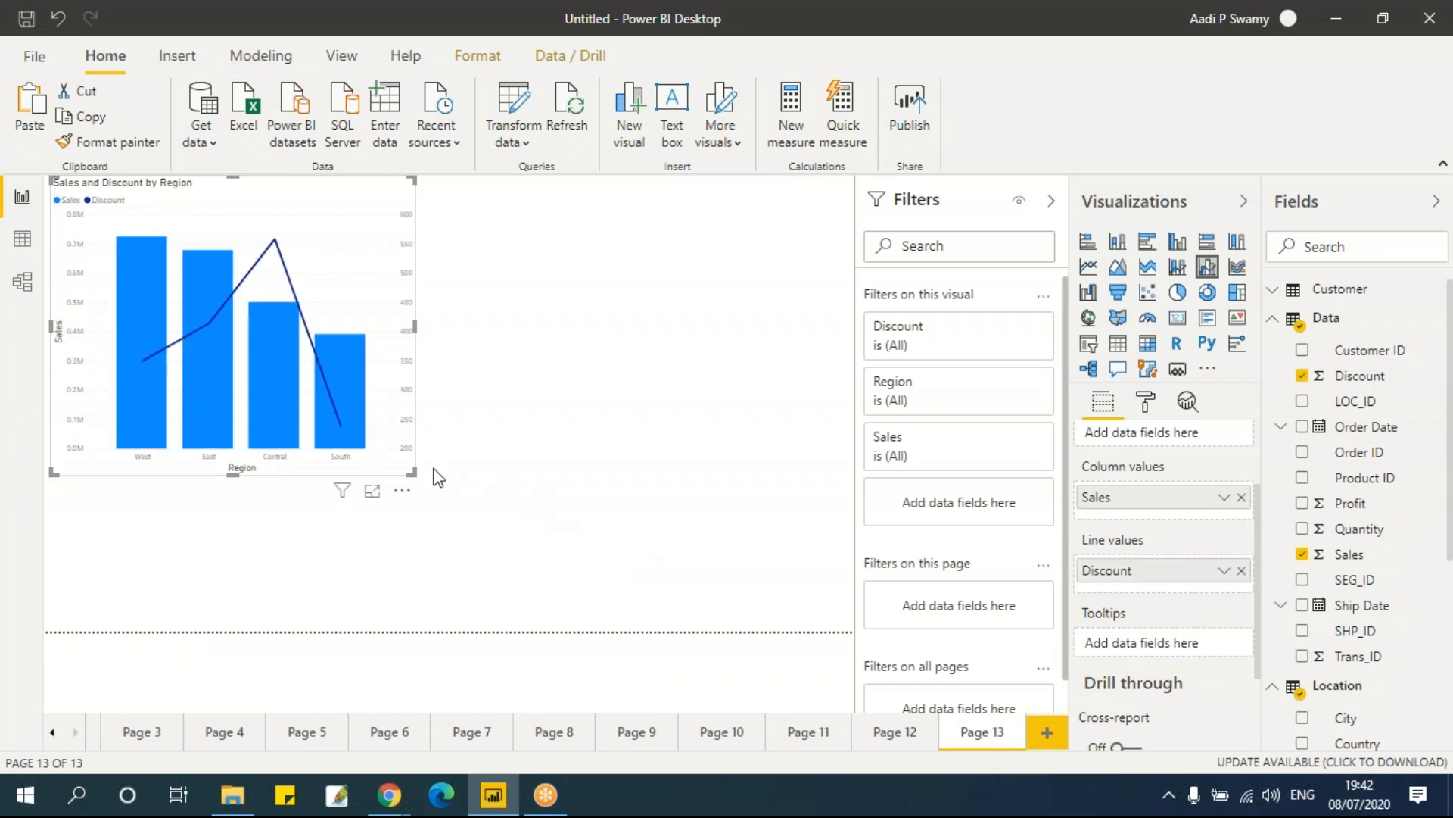
{"action": "left_click_drag", "start_coordinate": [406, 473], "coordinate": [761, 528]}
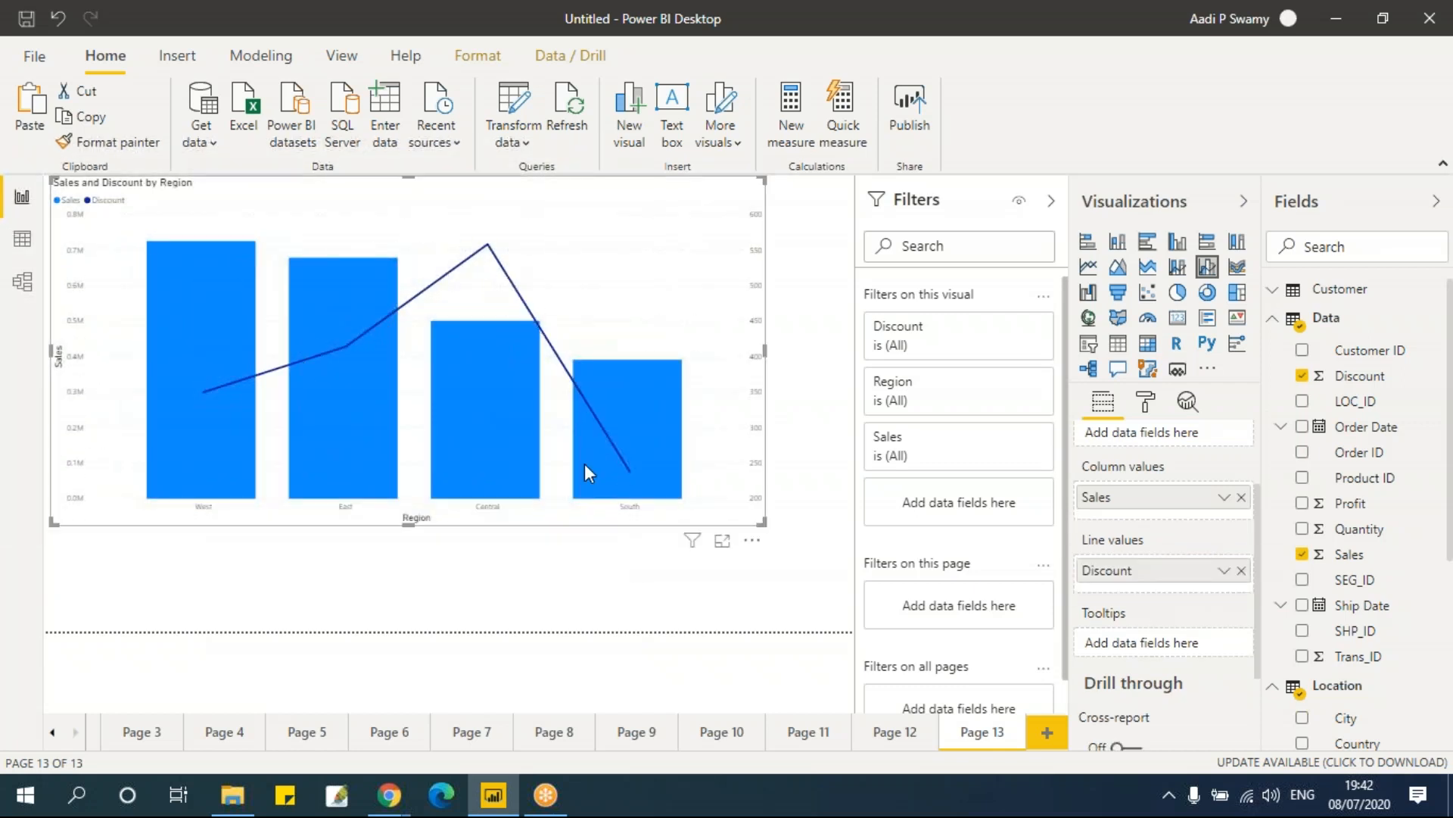
Step: Replace Discount with Quantity as the chart's line values
{"action": "mouse_move", "coordinate": [586, 470]}
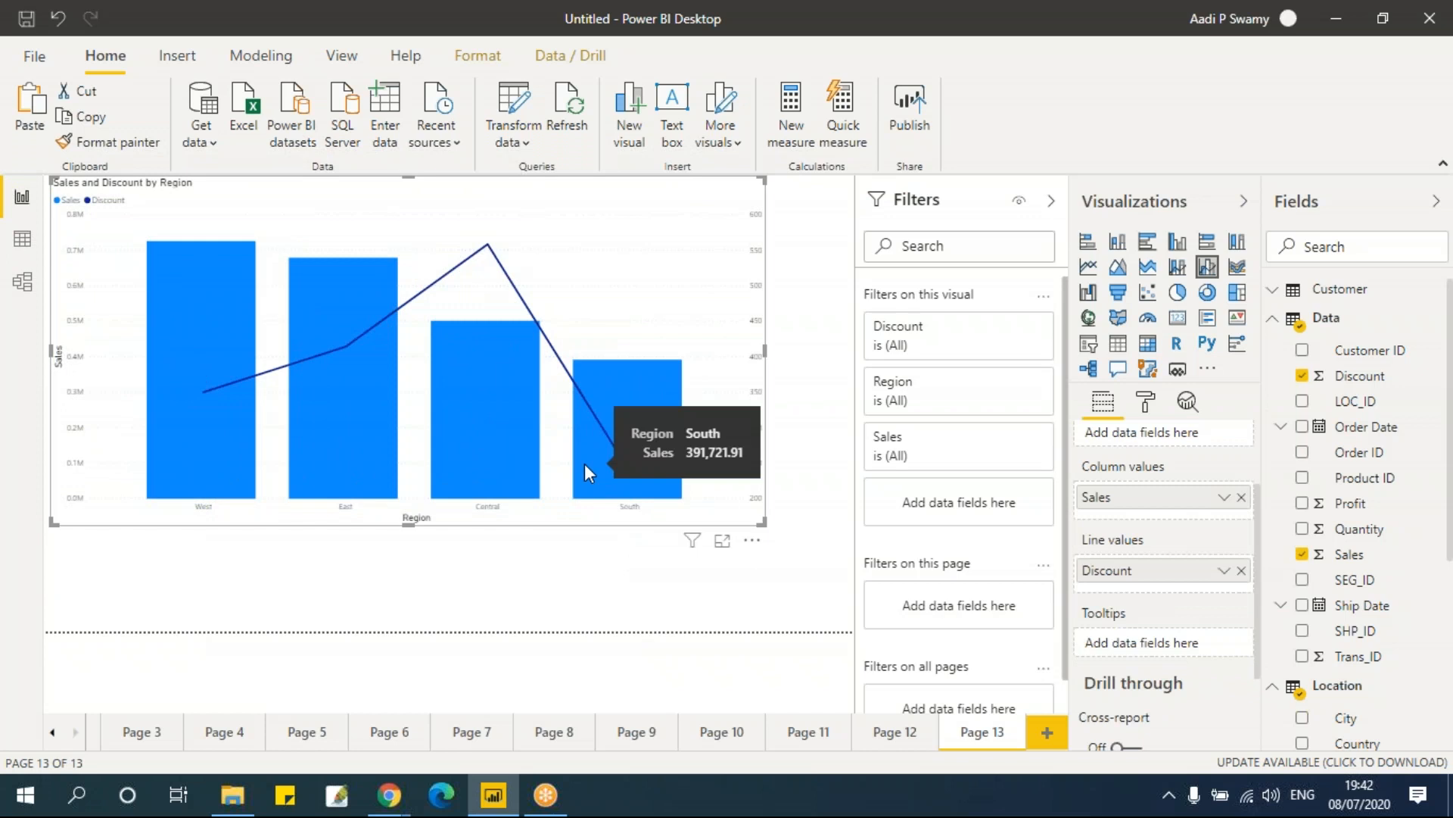
{"action": "left_click", "coordinate": [1241, 571]}
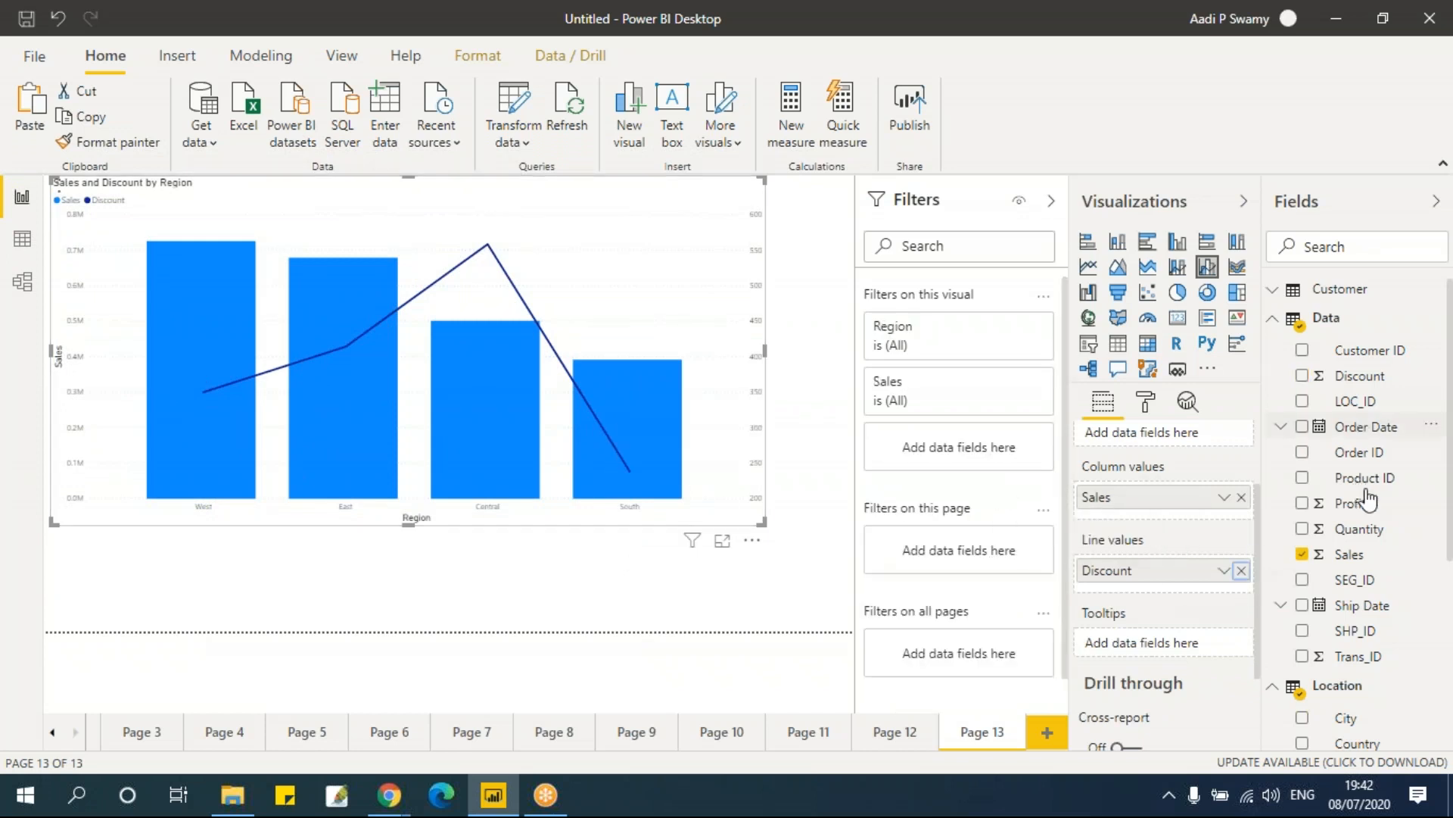
{"action": "left_click_drag", "start_coordinate": [1361, 536], "coordinate": [1160, 646]}
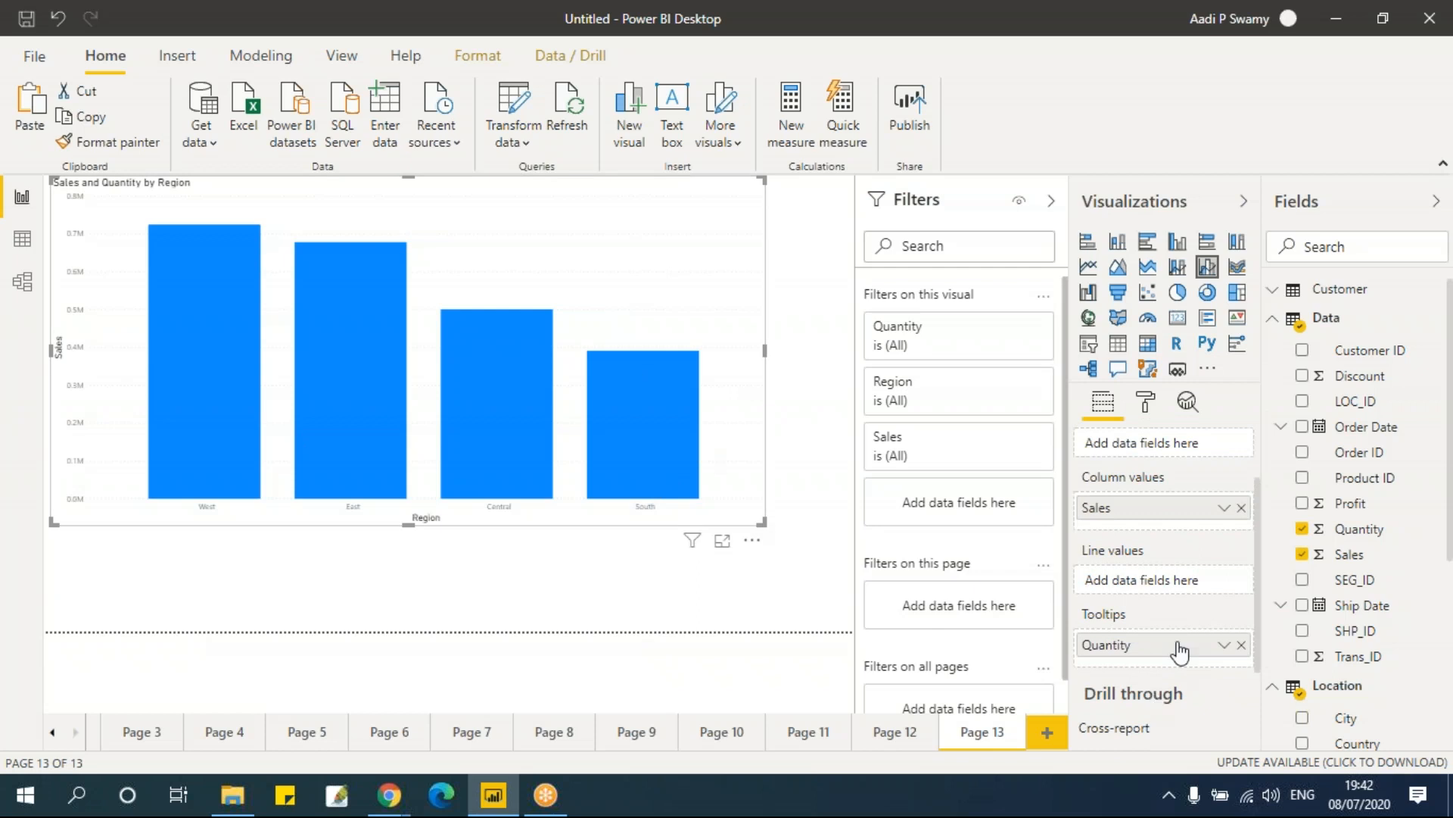
{"action": "left_click_drag", "start_coordinate": [1157, 649], "coordinate": [1166, 584]}
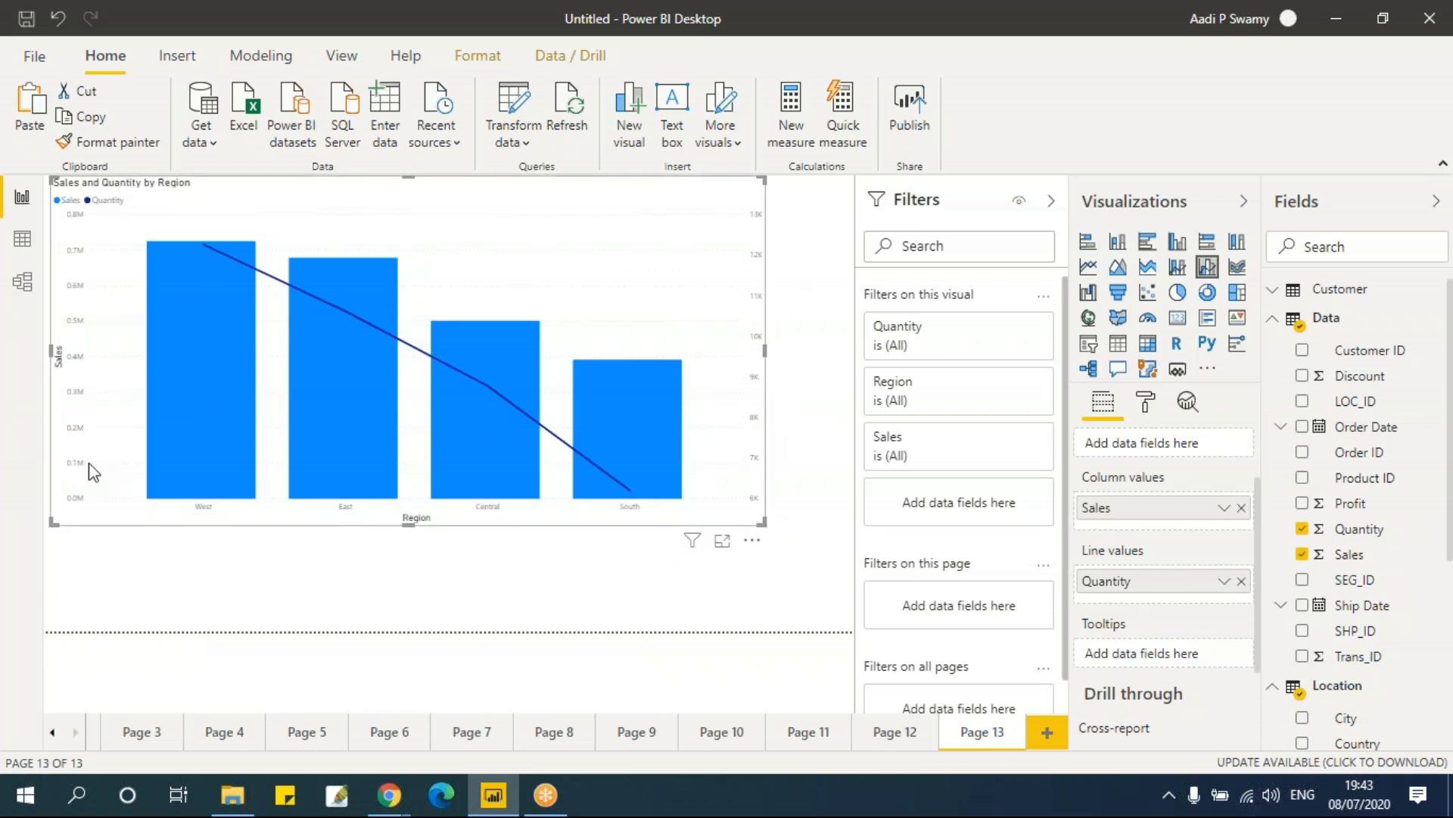
Step: Move Quantity into the column values and back to the line values
{"action": "left_click_drag", "start_coordinate": [1128, 582], "coordinate": [1147, 553]}
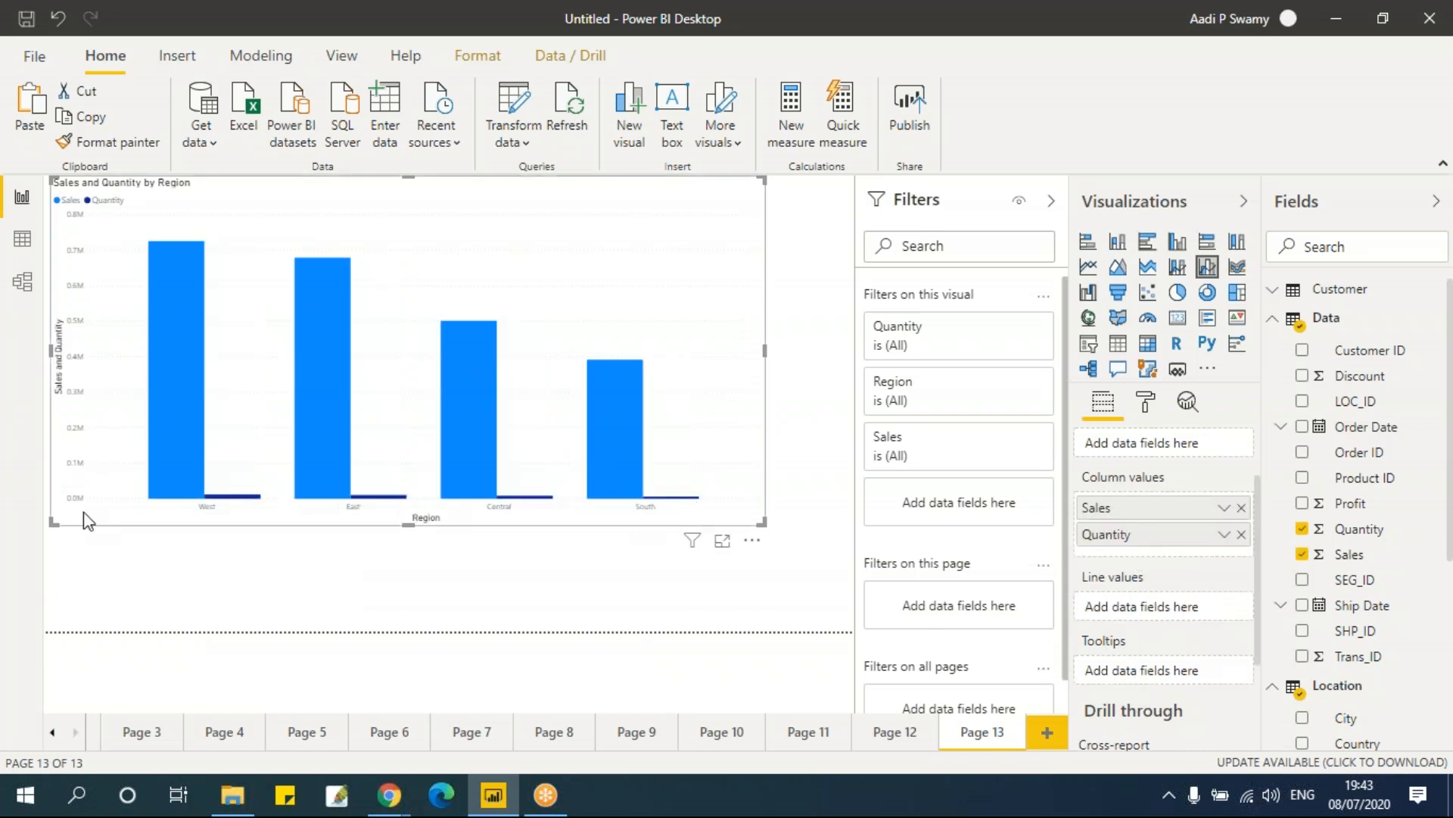
{"action": "left_click_drag", "start_coordinate": [1139, 539], "coordinate": [1149, 621]}
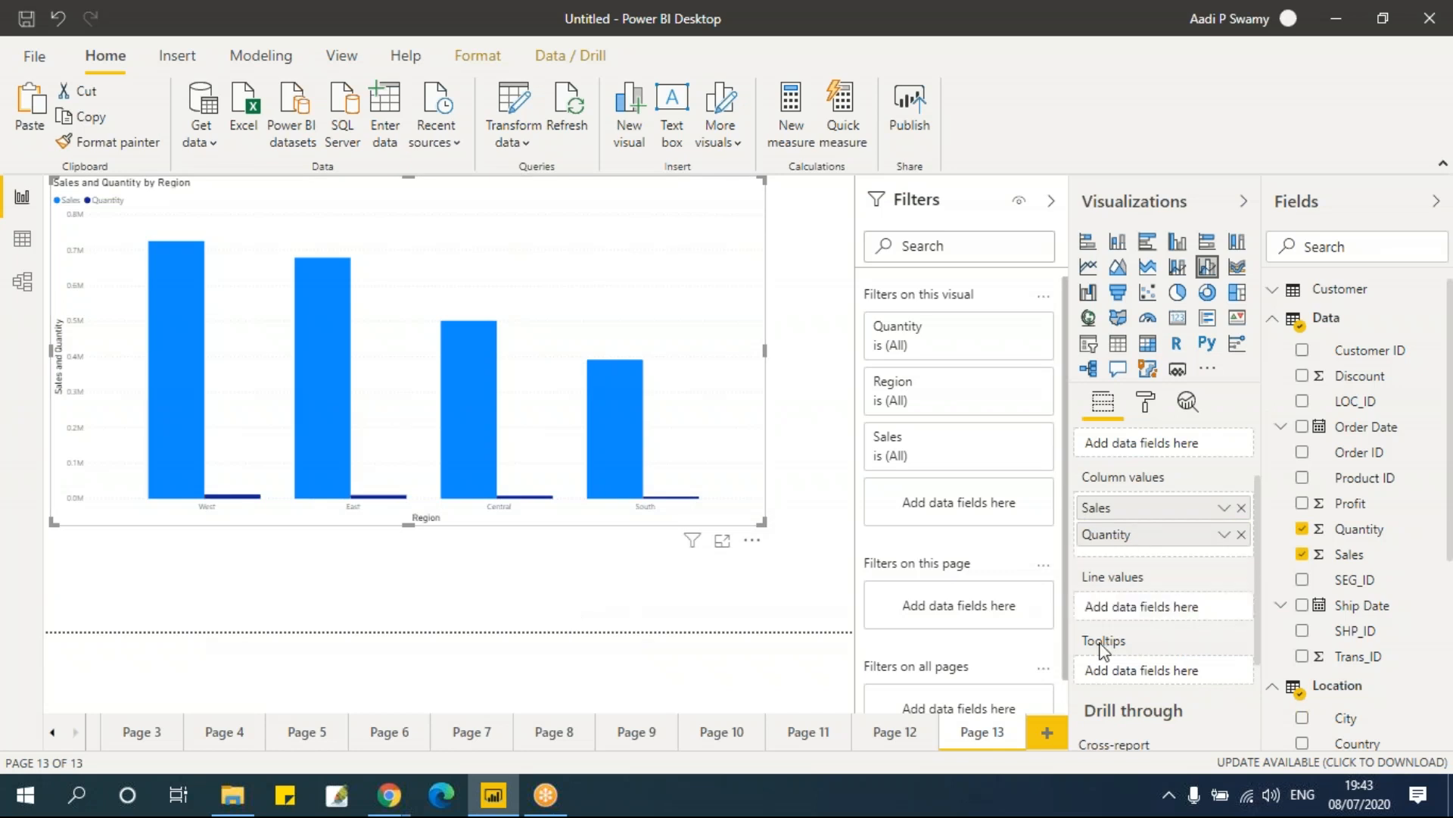
Step: Add Profit to the chart's column values alongside Sales
{"action": "scroll", "coordinate": [1088, 634], "scroll_direction": "up", "scroll_amount": 2}
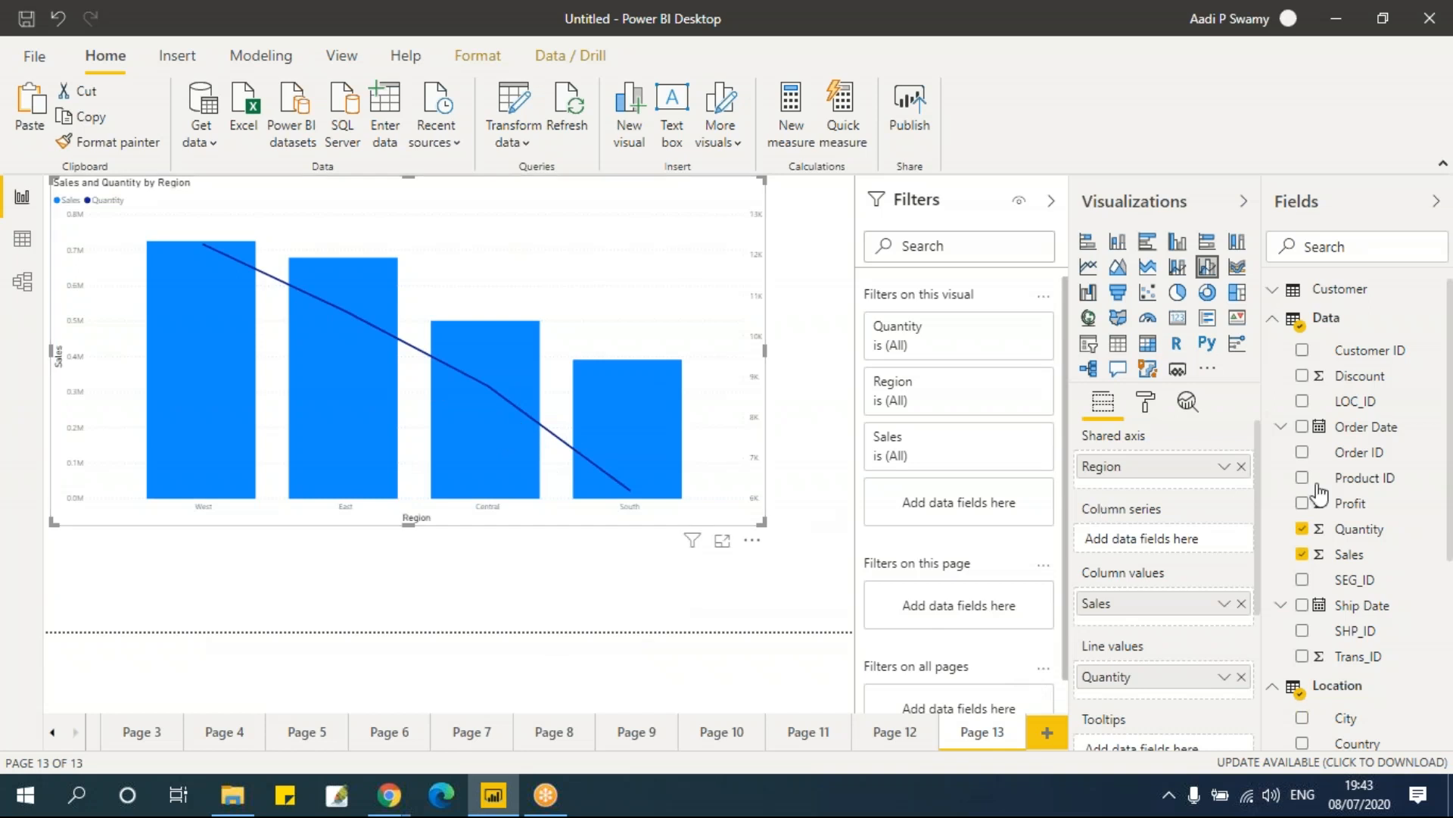
{"action": "left_click_drag", "start_coordinate": [1354, 504], "coordinate": [1167, 631]}
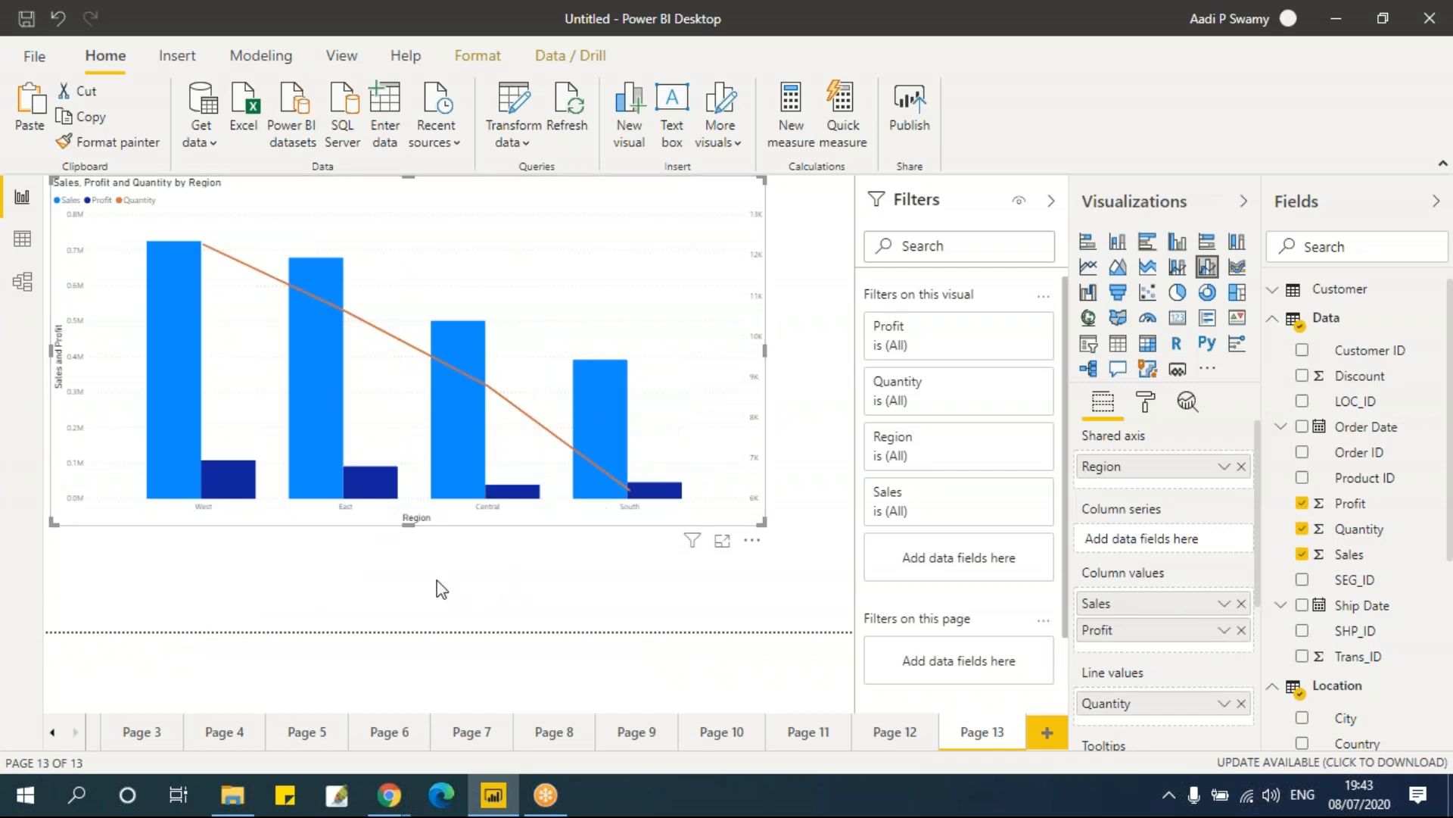
Step: Add a new page with an enlarged line and stacked column chart
{"action": "left_click", "coordinate": [1048, 732]}
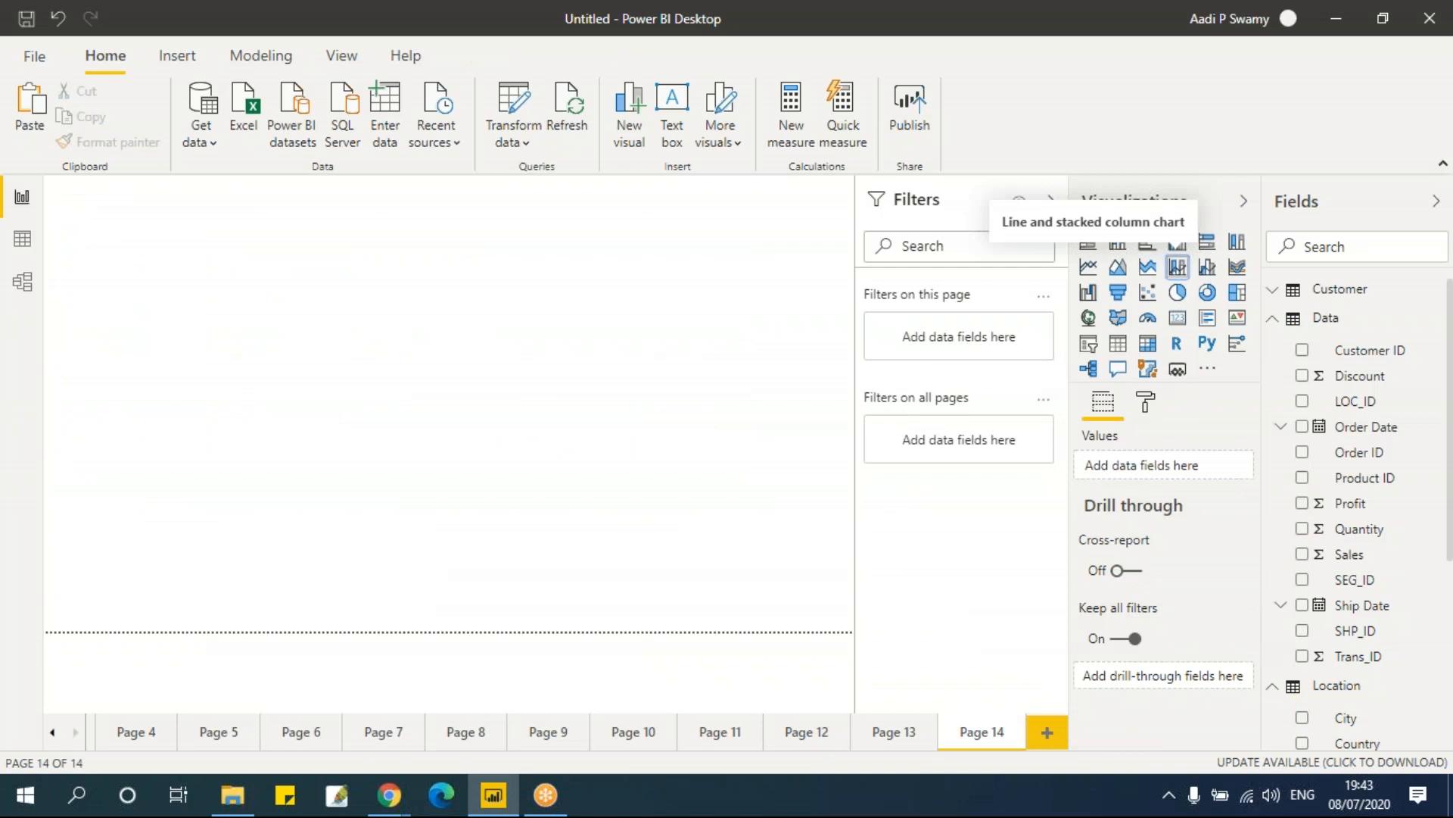
{"action": "left_click", "coordinate": [1177, 267]}
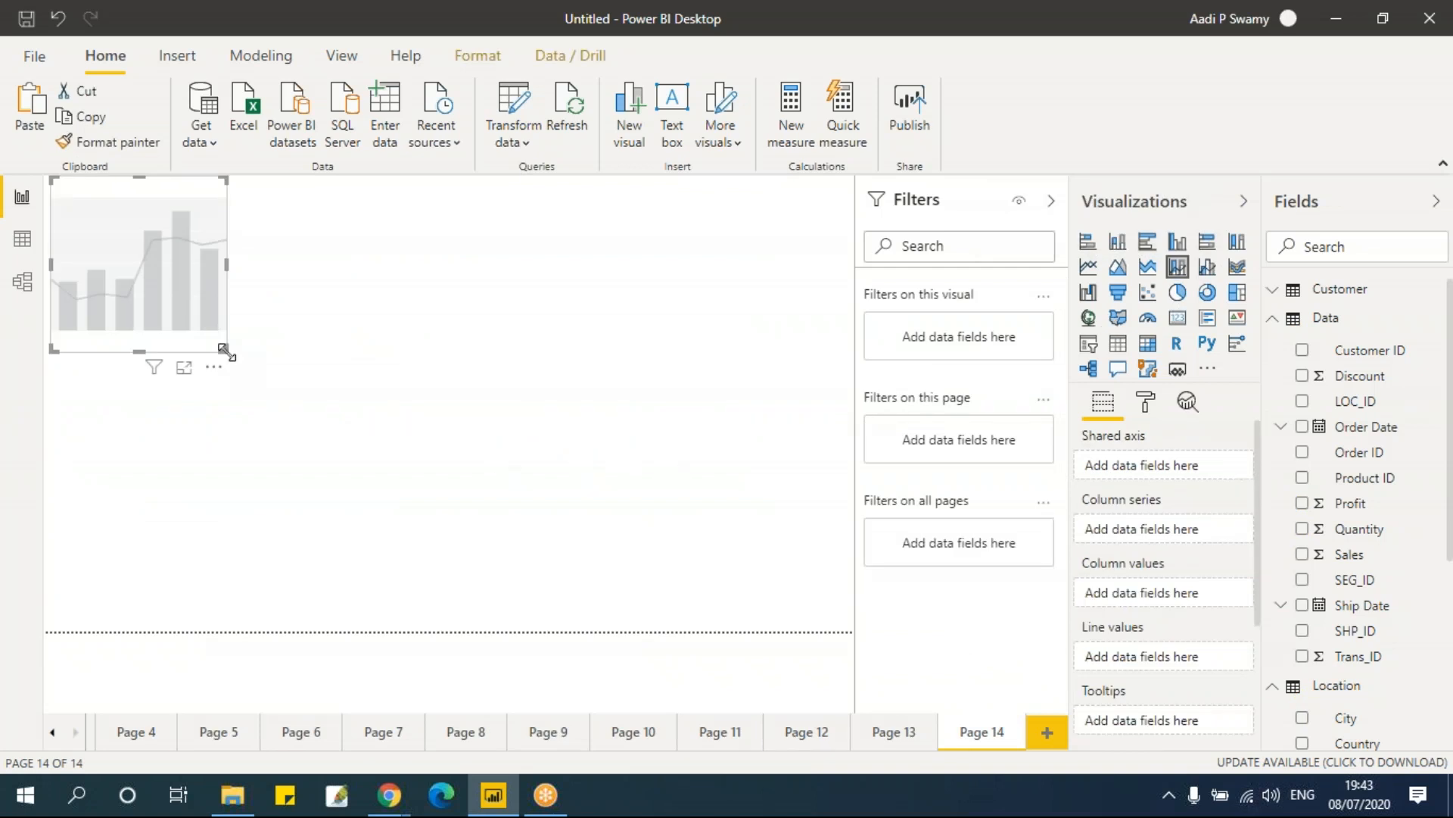
{"action": "left_click_drag", "start_coordinate": [224, 349], "coordinate": [592, 534]}
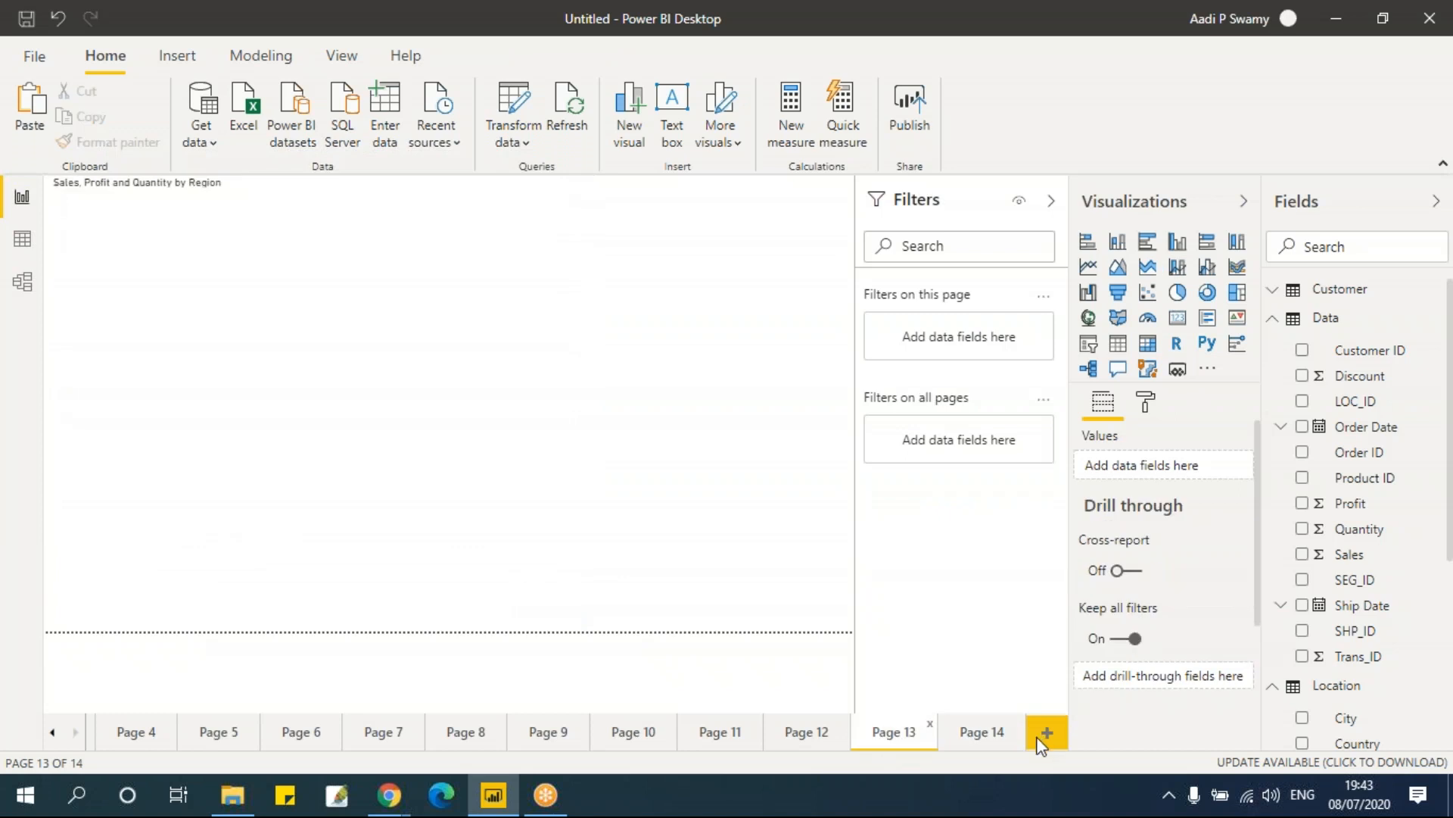
{"action": "left_click", "coordinate": [997, 735]}
{"action": "mouse_move", "coordinate": [398, 505]}
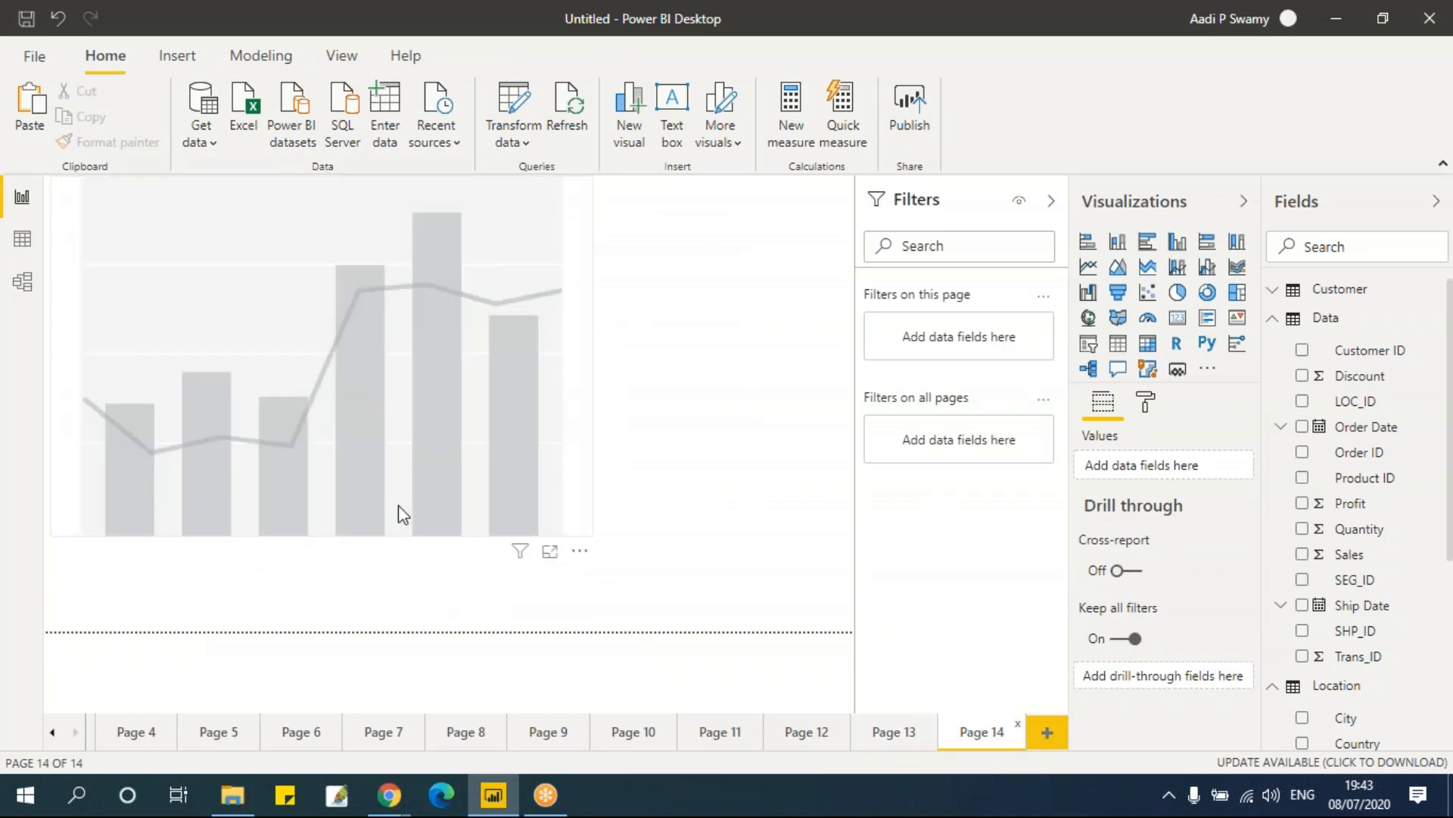
{"action": "left_click", "coordinate": [589, 346]}
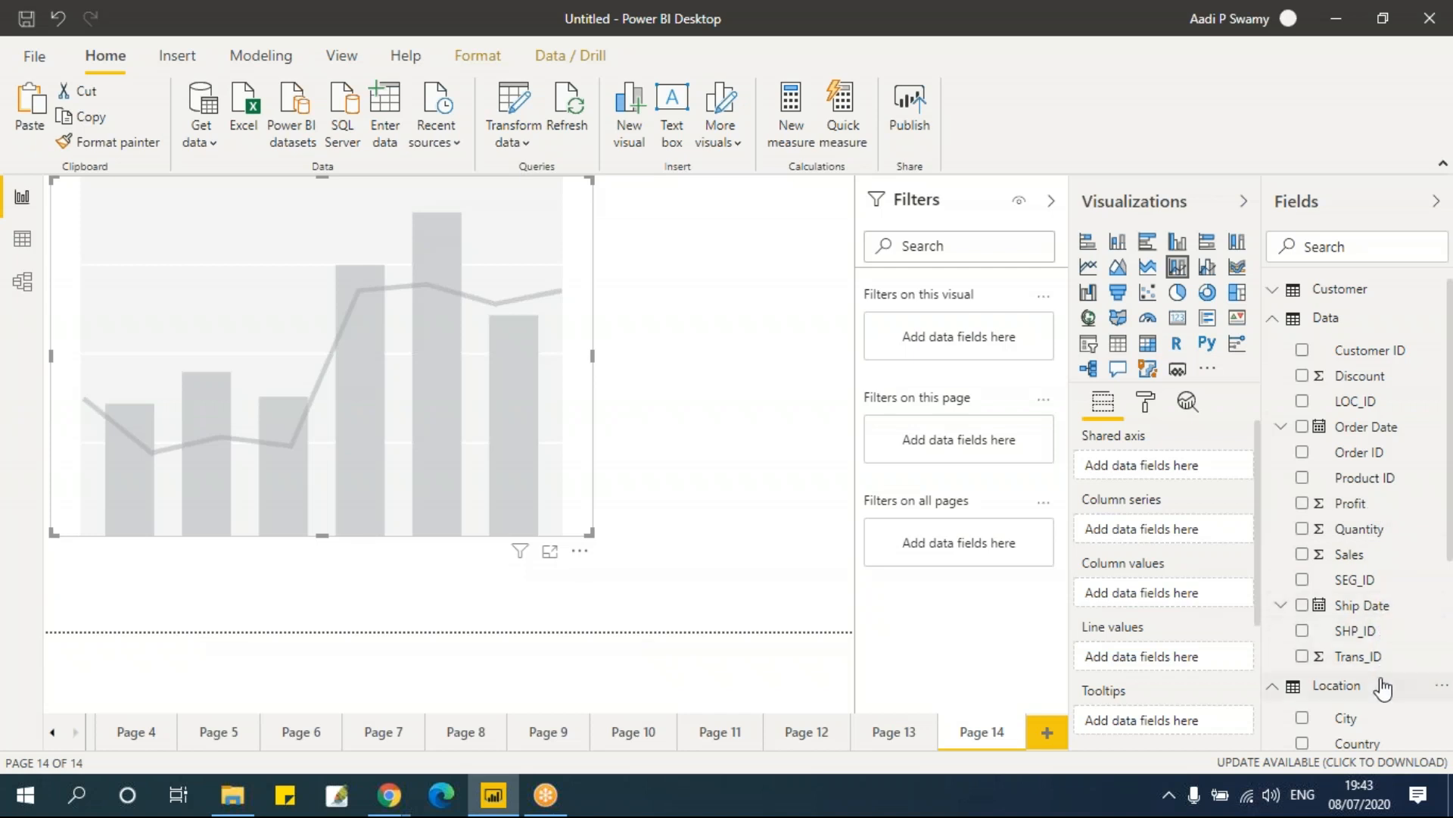
Step: Put Region on the stacked chart's shared axis and Sales in its column values
{"action": "scroll", "coordinate": [1389, 686], "scroll_direction": "down", "scroll_amount": 3}
{"action": "left_click_drag", "start_coordinate": [1371, 610], "coordinate": [1161, 476]}
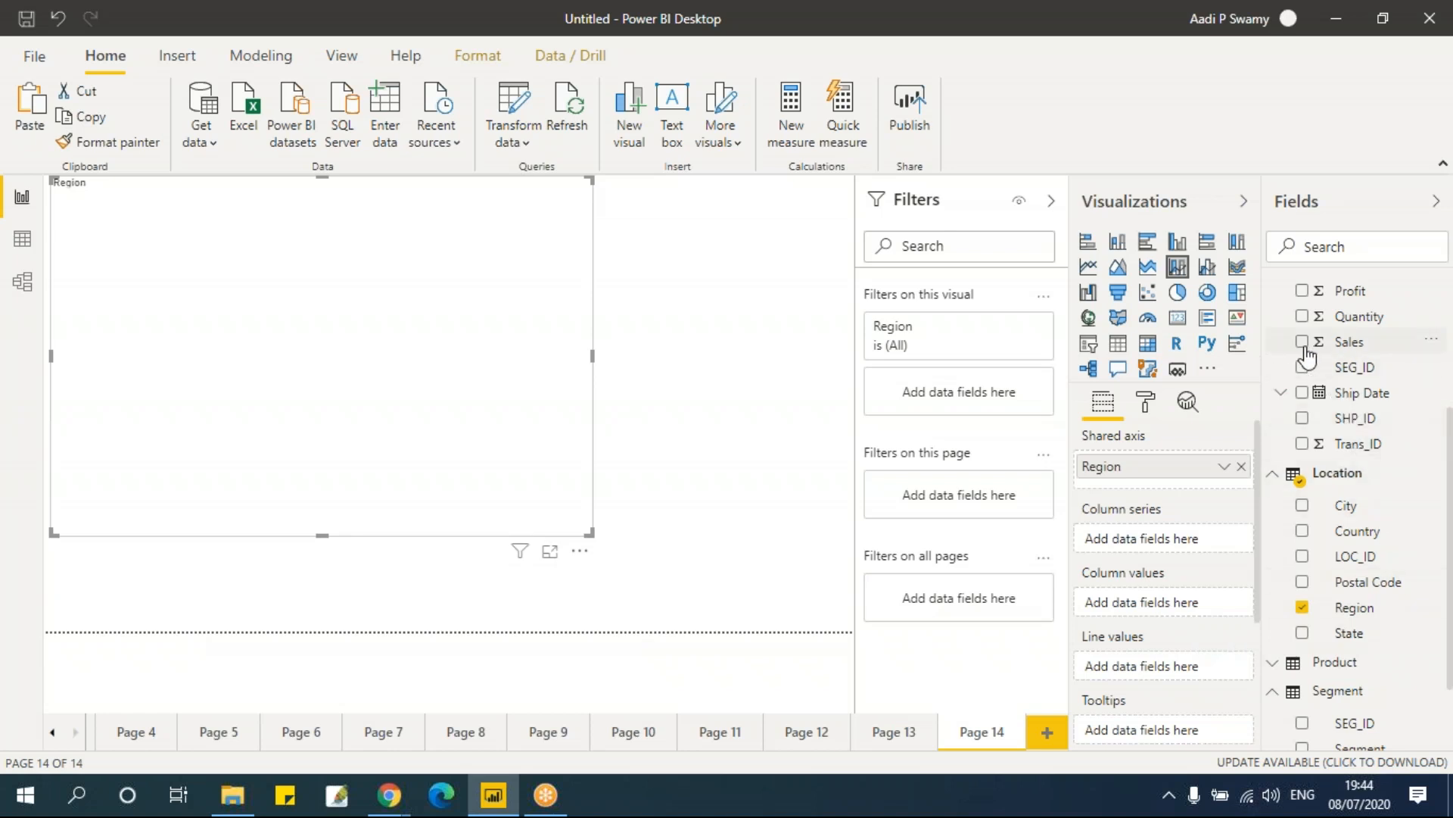
{"action": "scroll", "coordinate": [1348, 505], "scroll_direction": "up", "scroll_amount": 3}
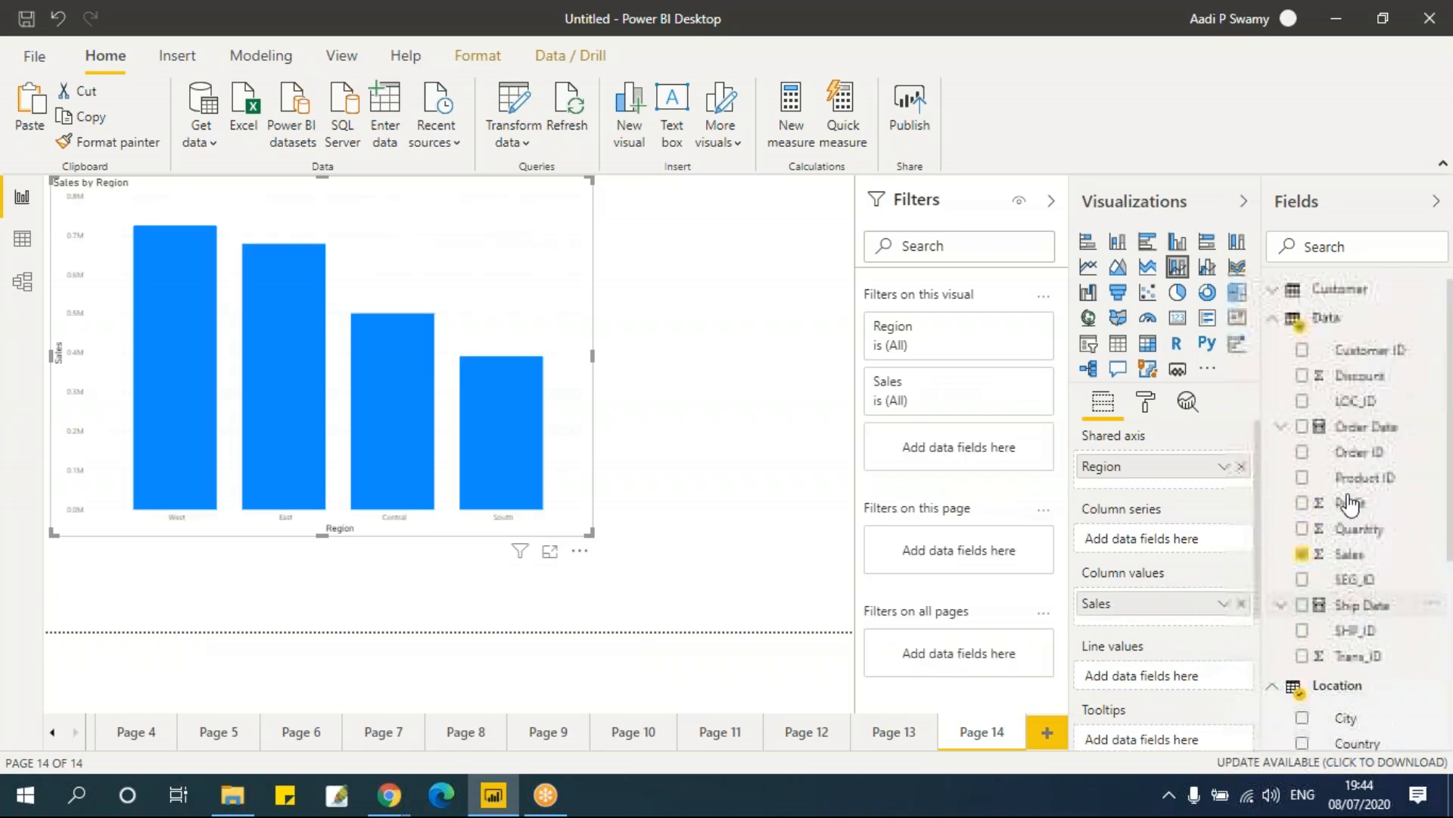
{"action": "left_click", "coordinate": [1302, 529]}
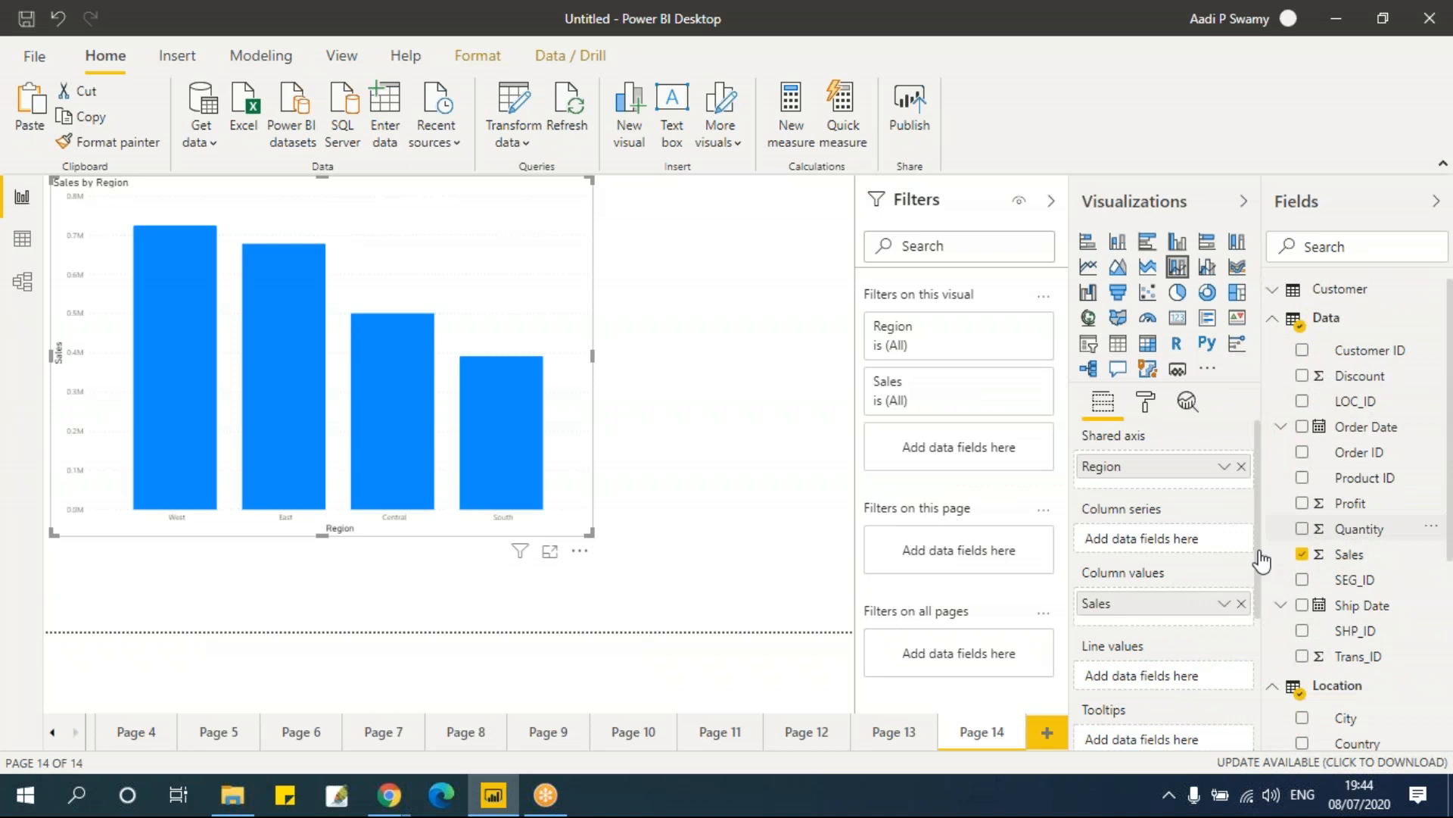
Step: Add Quantity to the stacked chart as its line values
{"action": "scroll", "coordinate": [1156, 539], "scroll_direction": "down", "scroll_amount": 3}
{"action": "scroll", "coordinate": [1156, 539], "scroll_direction": "up", "scroll_amount": 2}
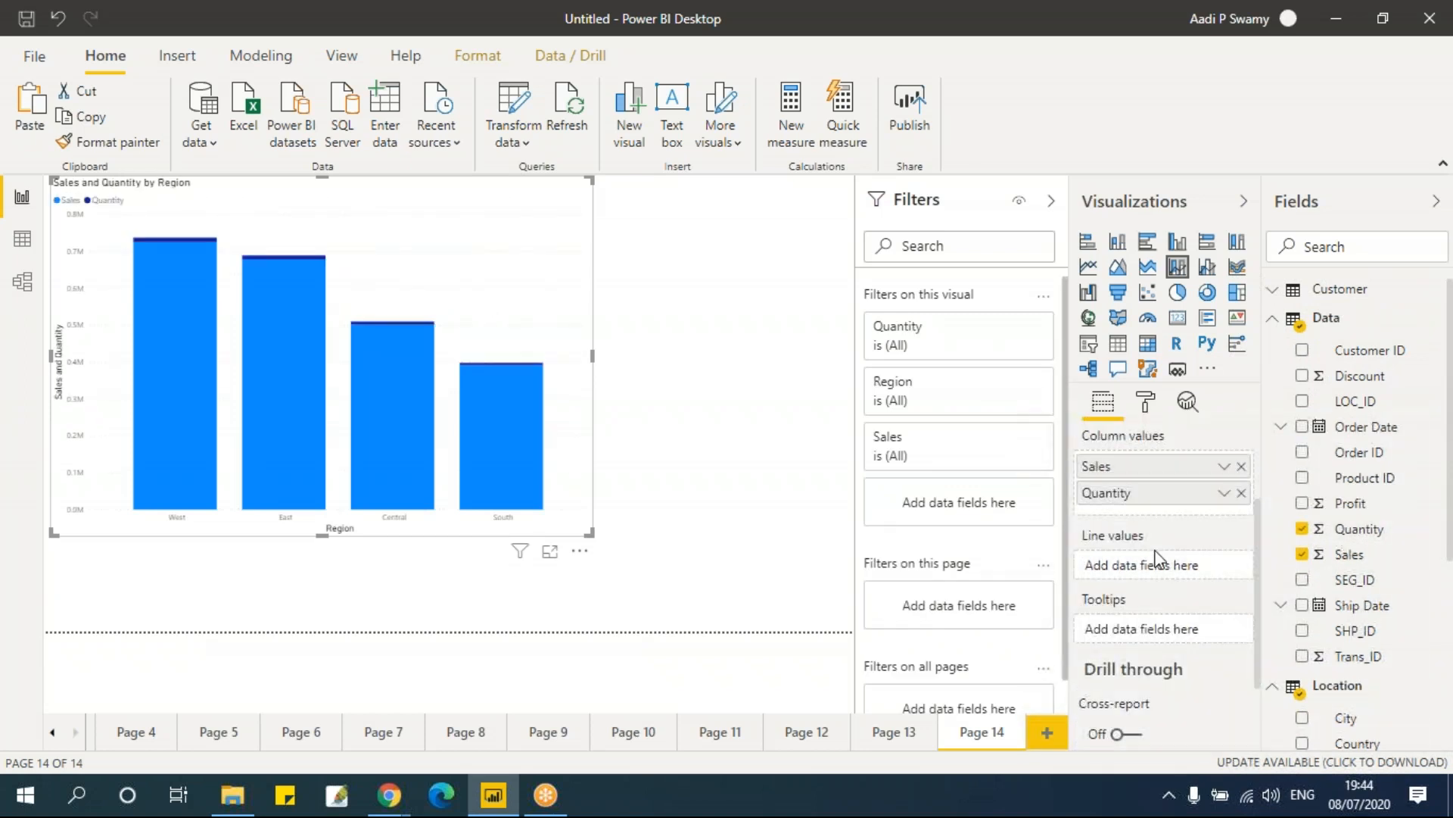
{"action": "left_click_drag", "start_coordinate": [1134, 498], "coordinate": [1120, 584]}
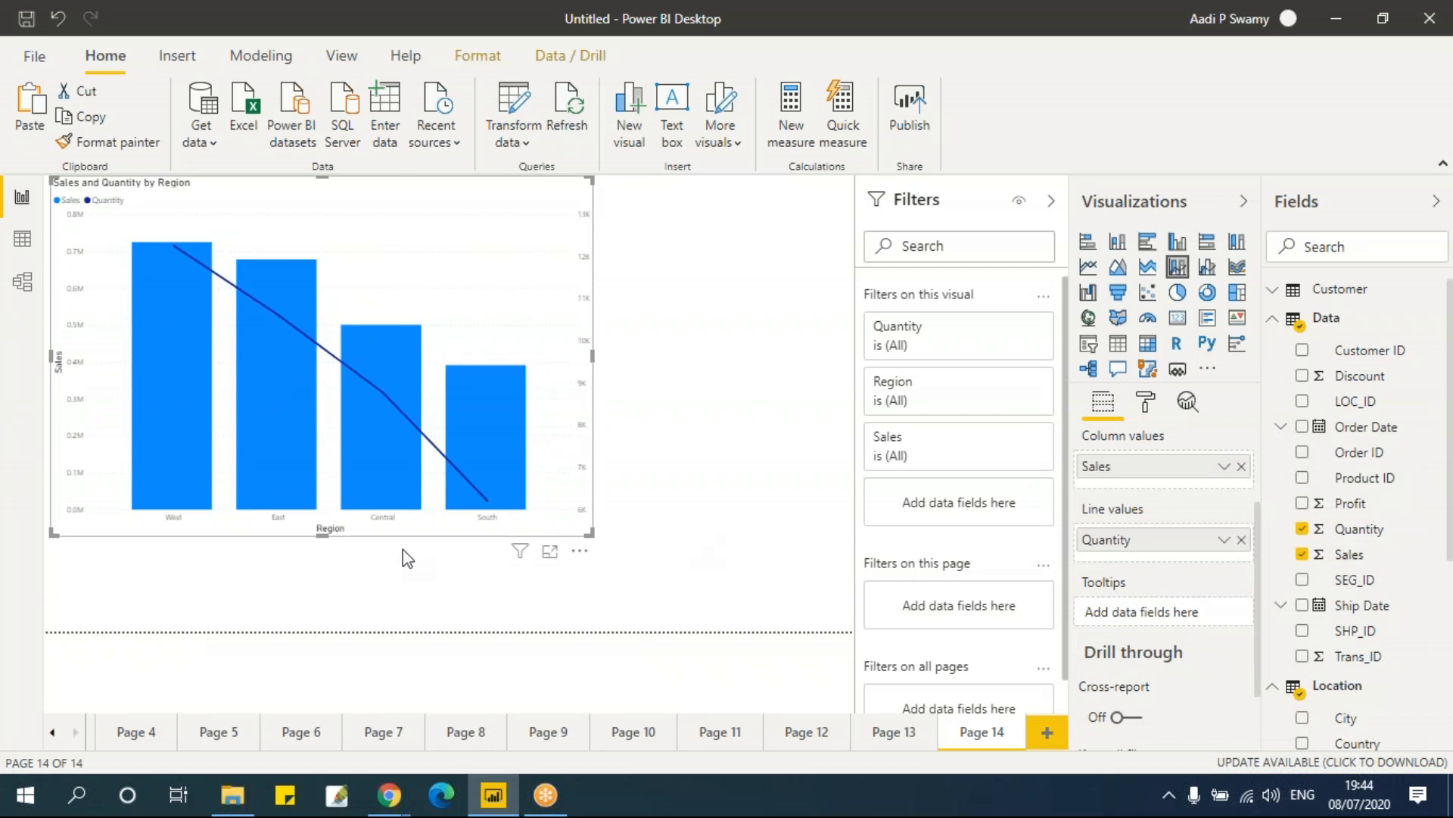
Step: Add Profit to the stacked chart's column values and compare it with the clustered chart on page 13
{"action": "scroll", "coordinate": [1103, 636], "scroll_direction": "up", "scroll_amount": 3}
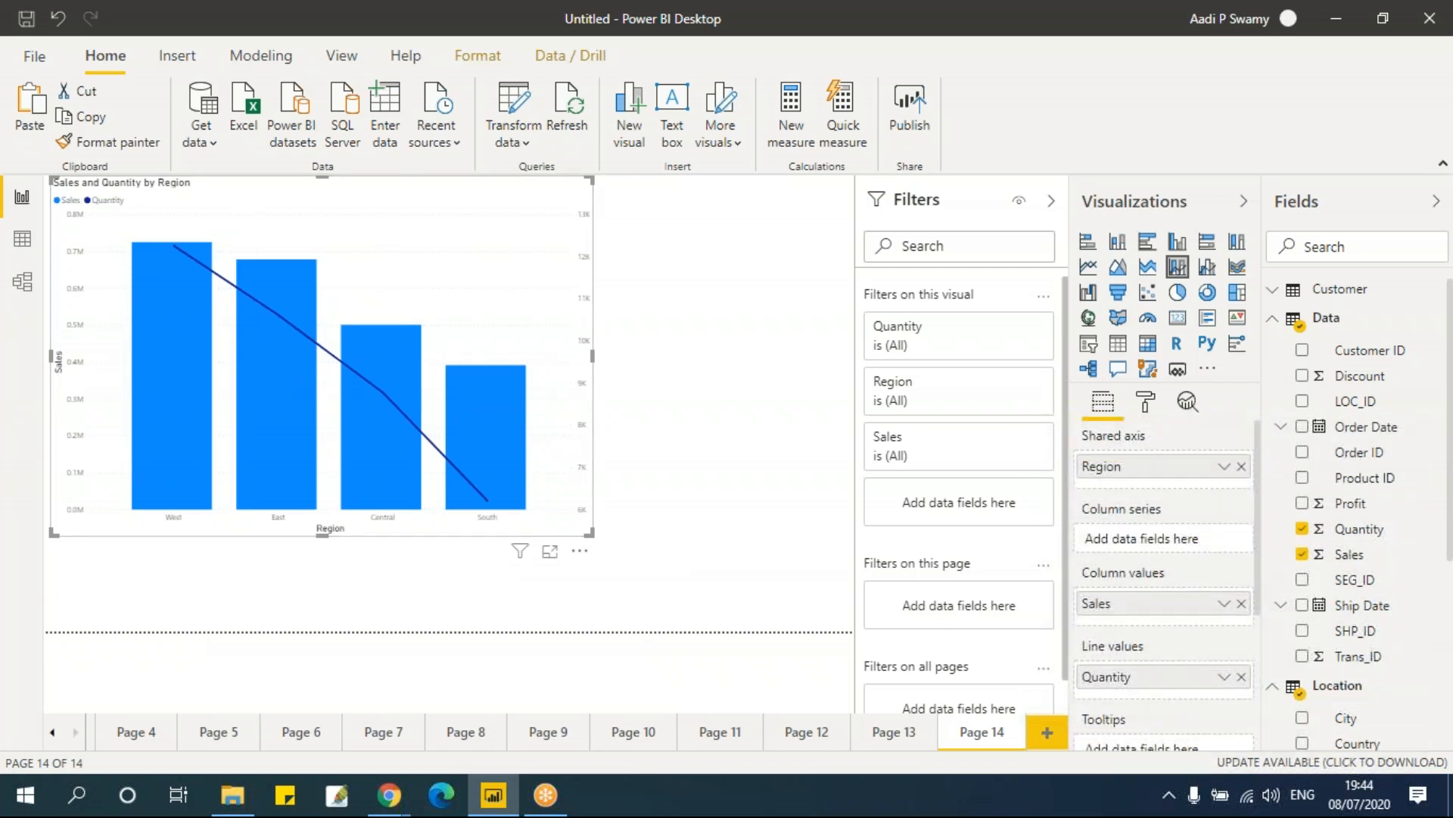
{"action": "left_click_drag", "start_coordinate": [1367, 503], "coordinate": [1193, 617]}
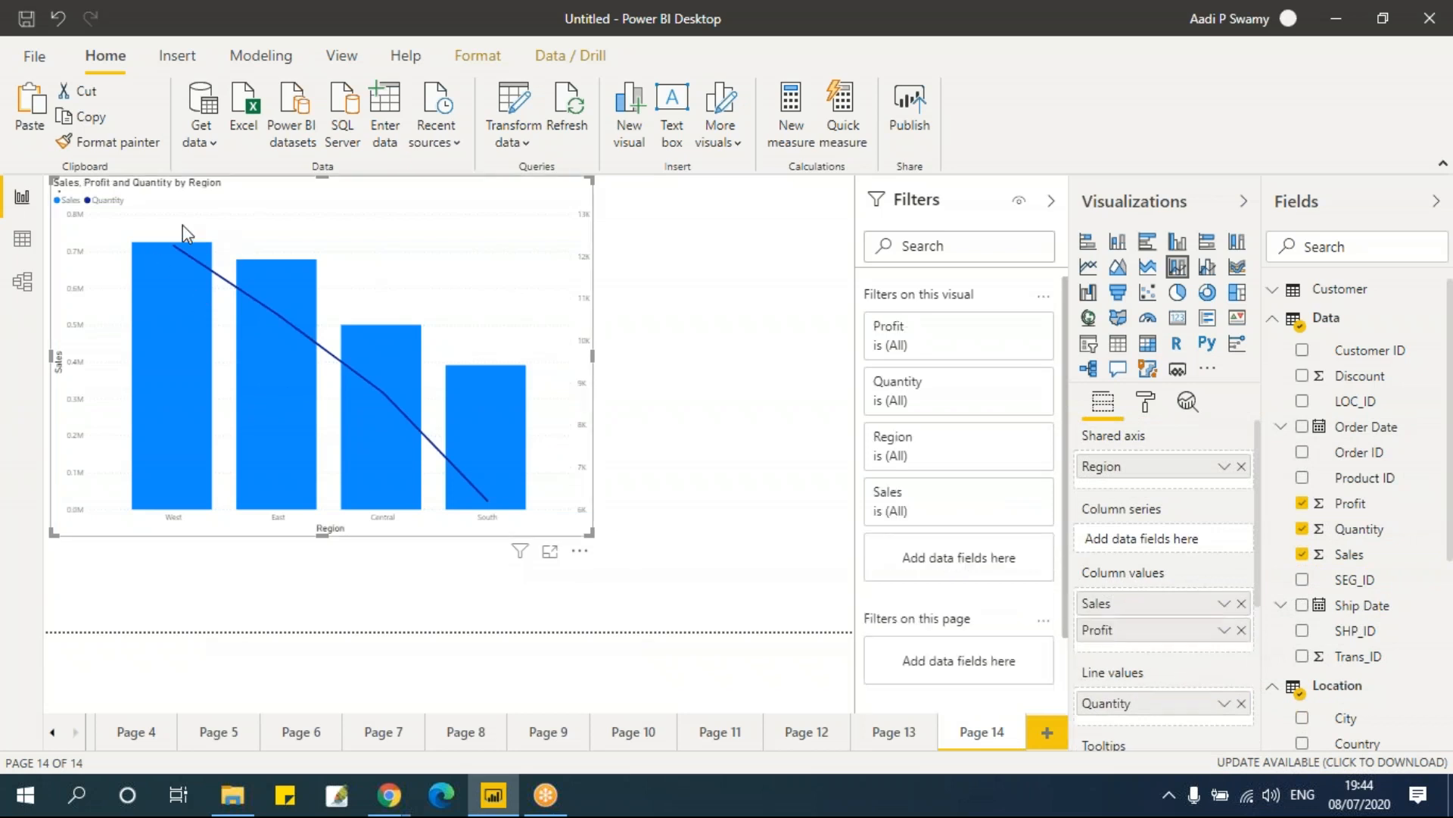
{"action": "mouse_move", "coordinate": [202, 435]}
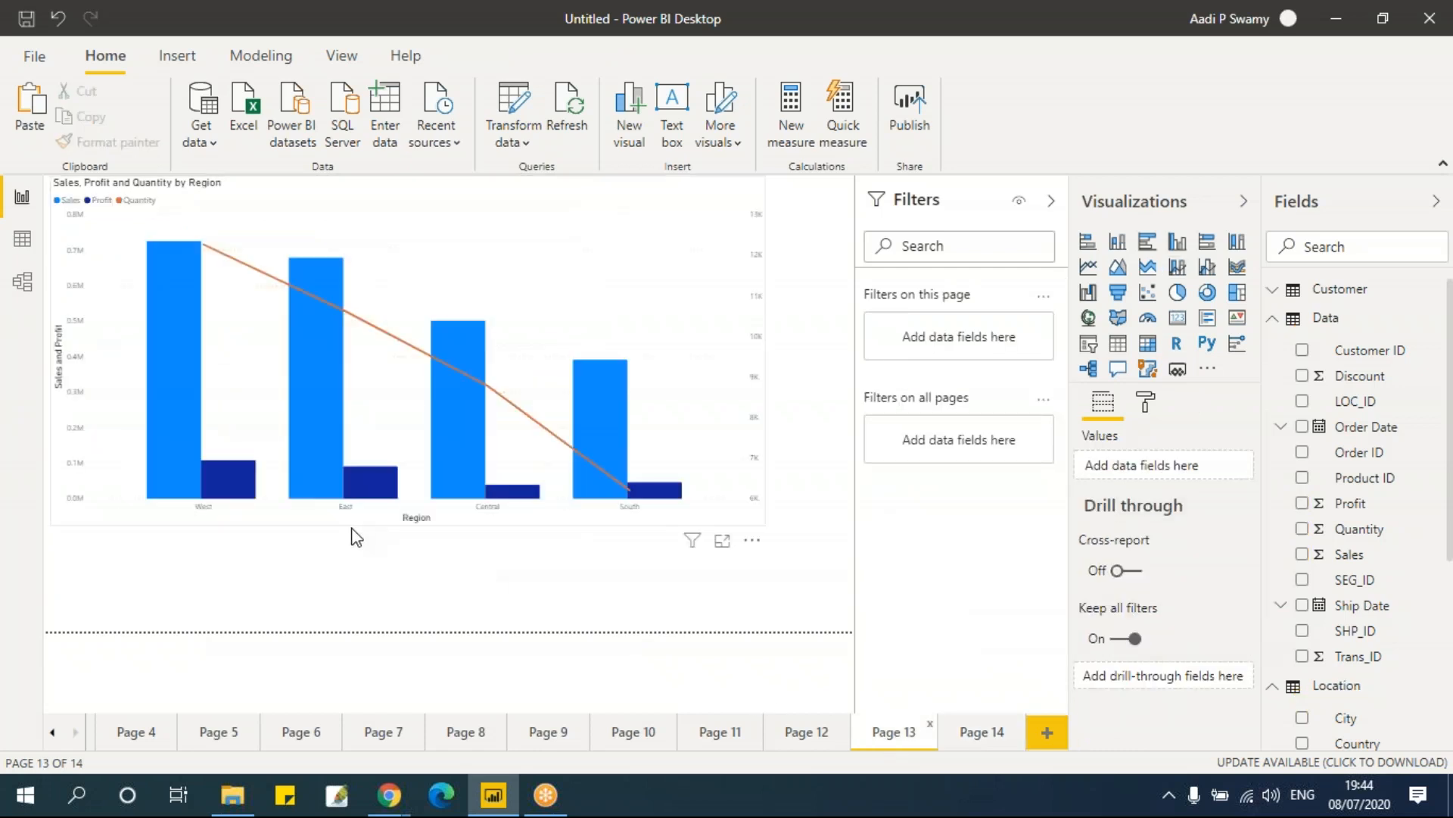
{"action": "left_click", "coordinate": [974, 739]}
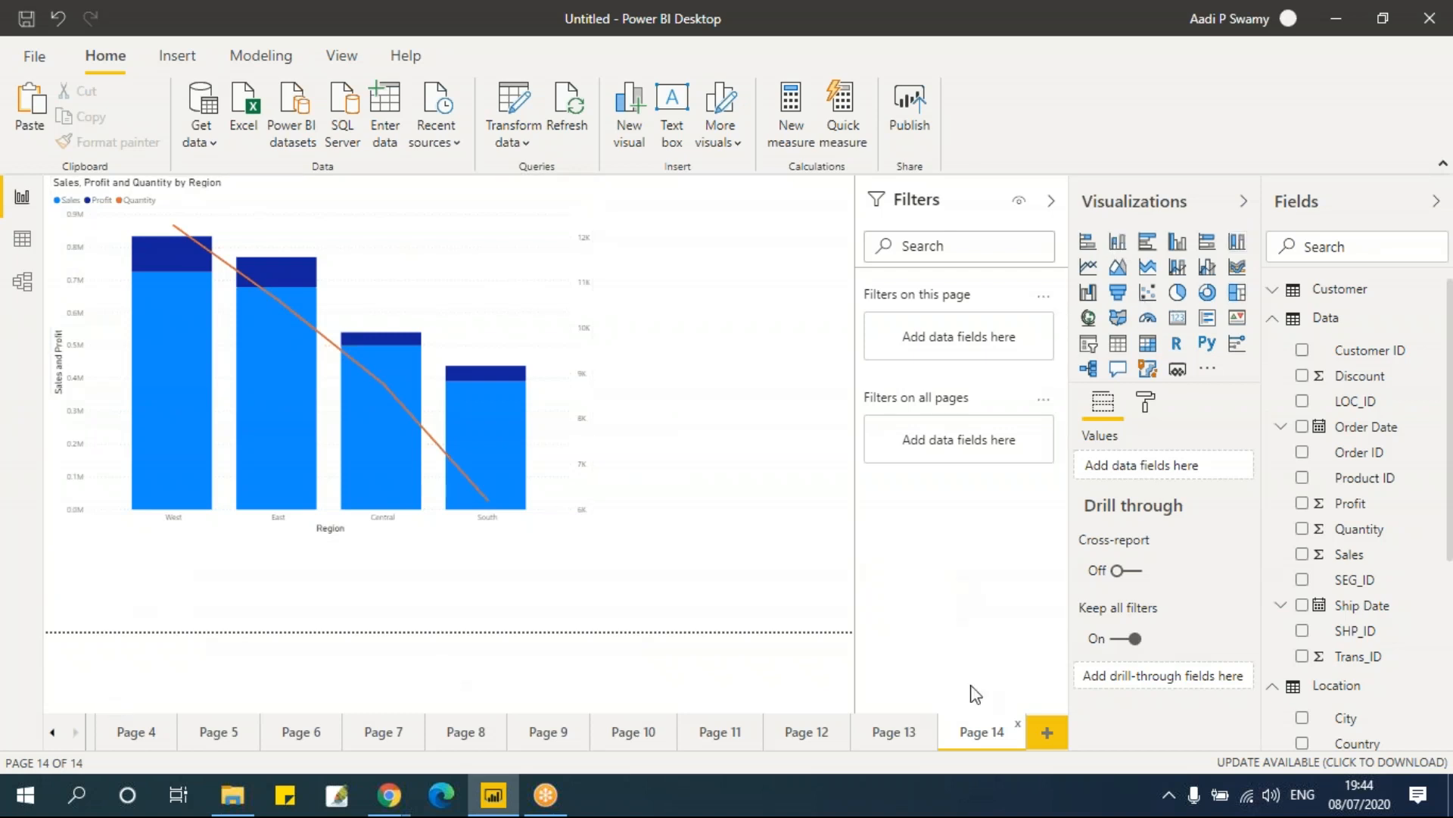
Step: Add a new page with a table visual listing Region and Sales
{"action": "left_click", "coordinate": [1048, 732]}
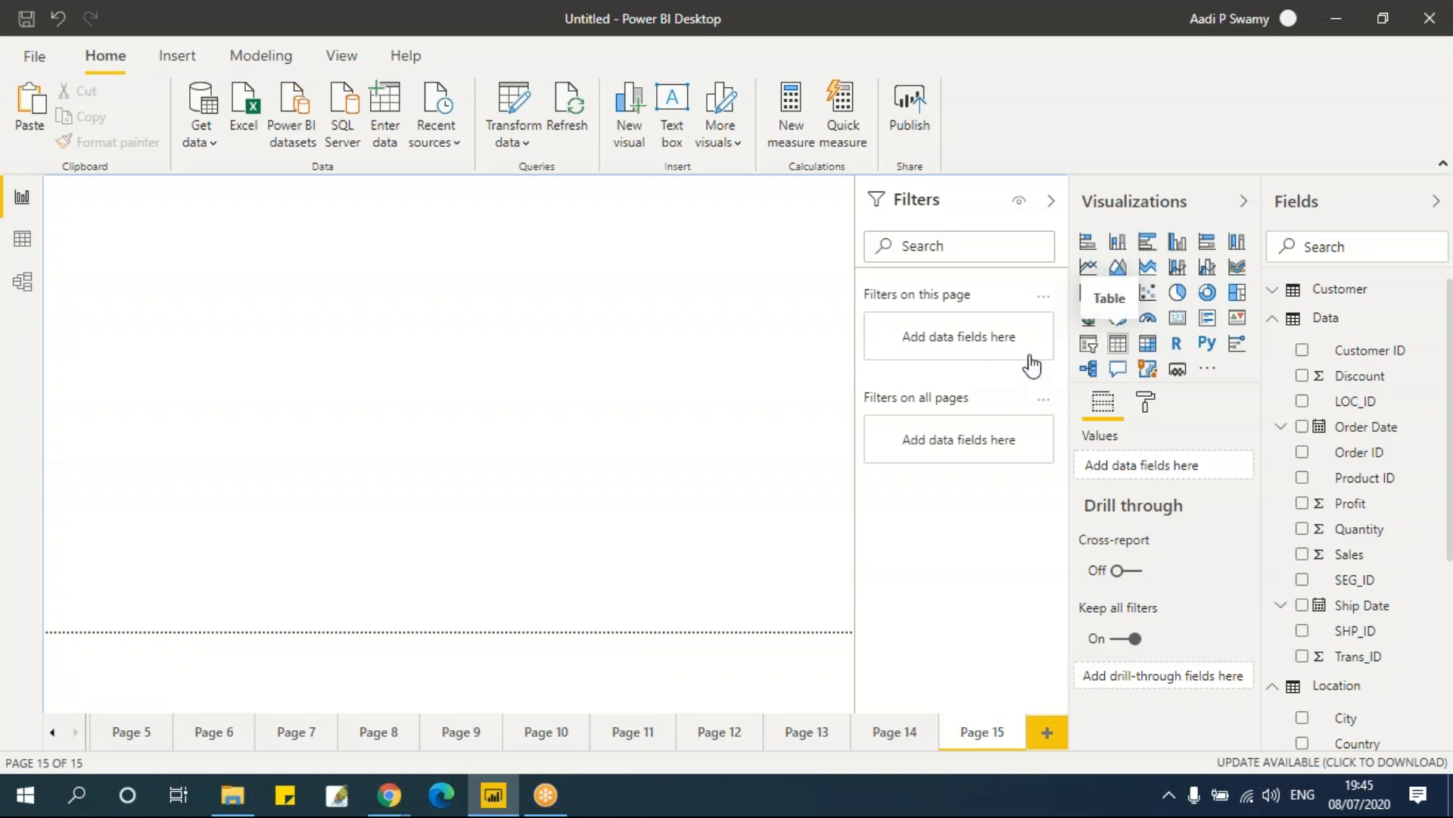
{"action": "left_click_drag", "start_coordinate": [224, 348], "coordinate": [326, 478]}
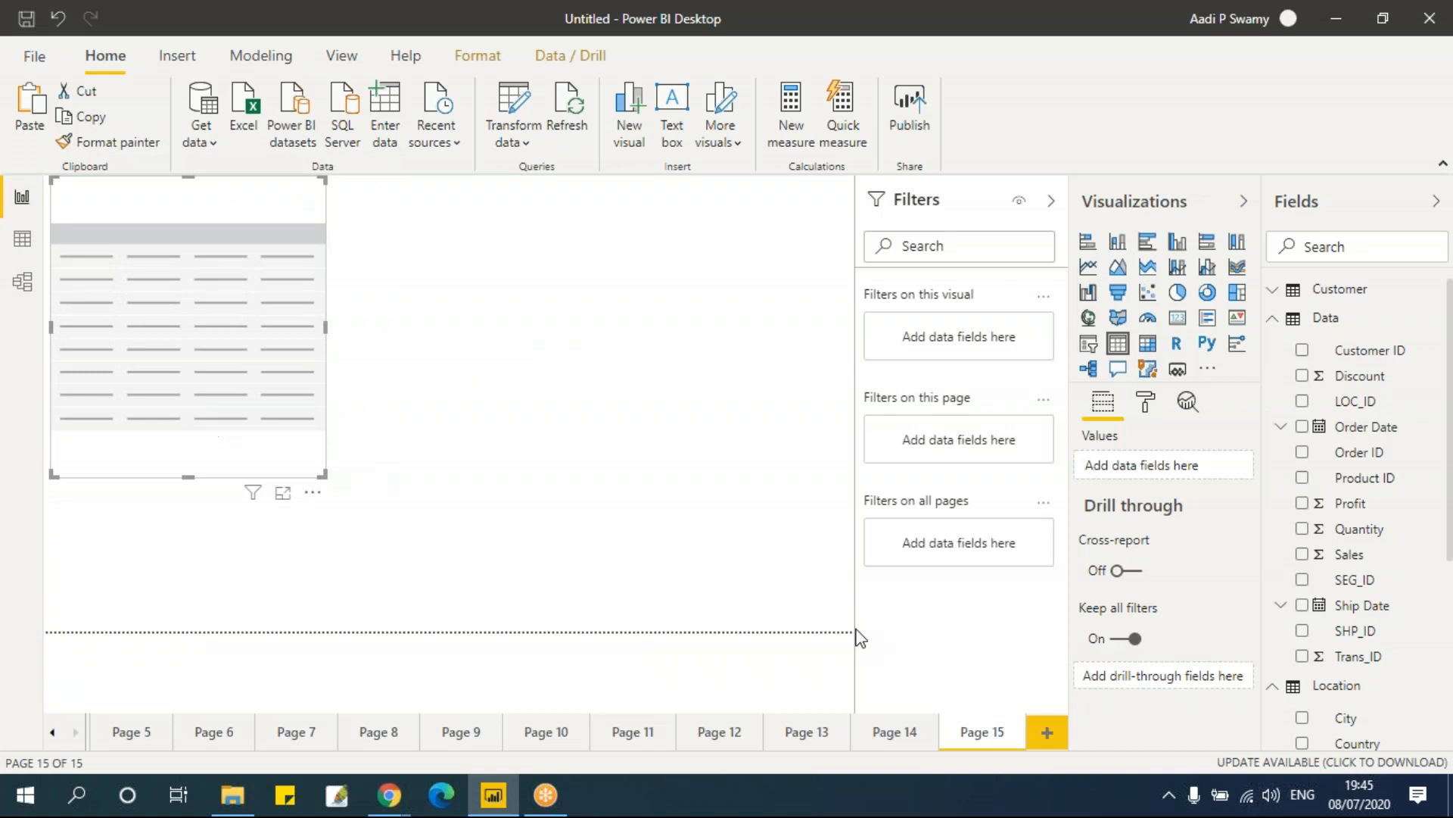
{"action": "scroll", "coordinate": [1385, 659], "scroll_direction": "down", "scroll_amount": 3}
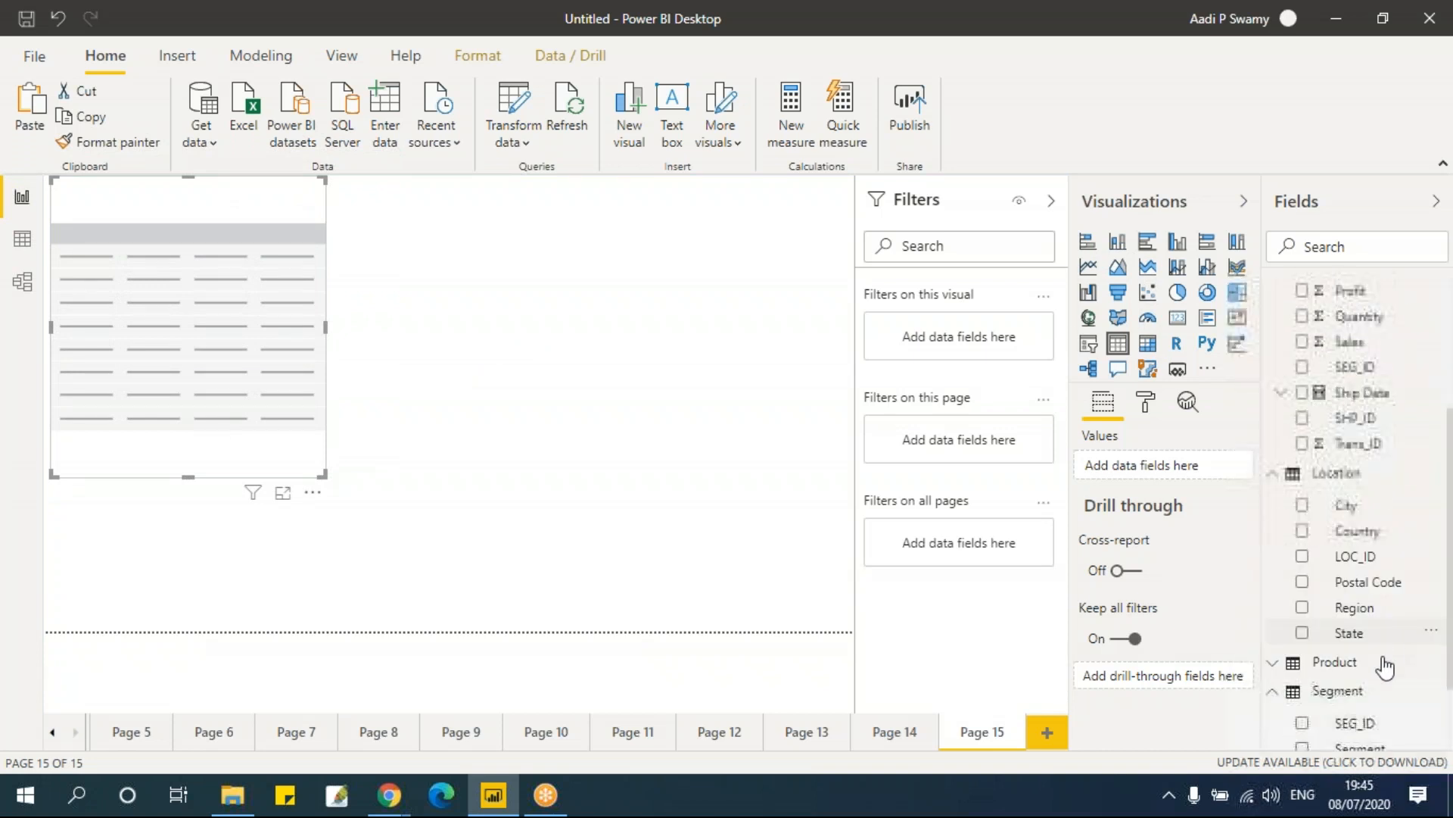
{"action": "left_click", "coordinate": [1302, 607]}
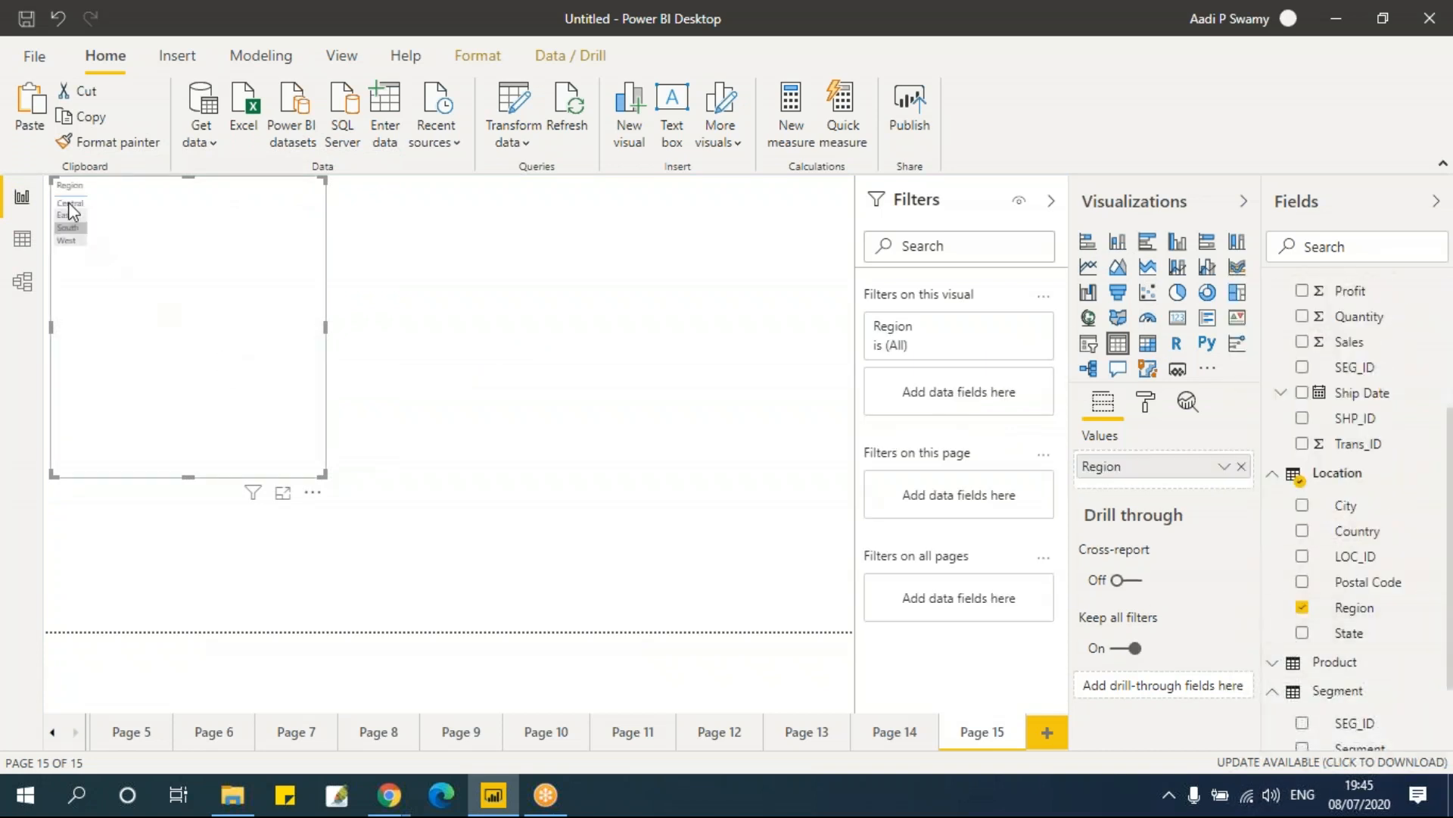
{"action": "scroll", "coordinate": [1393, 541], "scroll_direction": "up", "scroll_amount": 3}
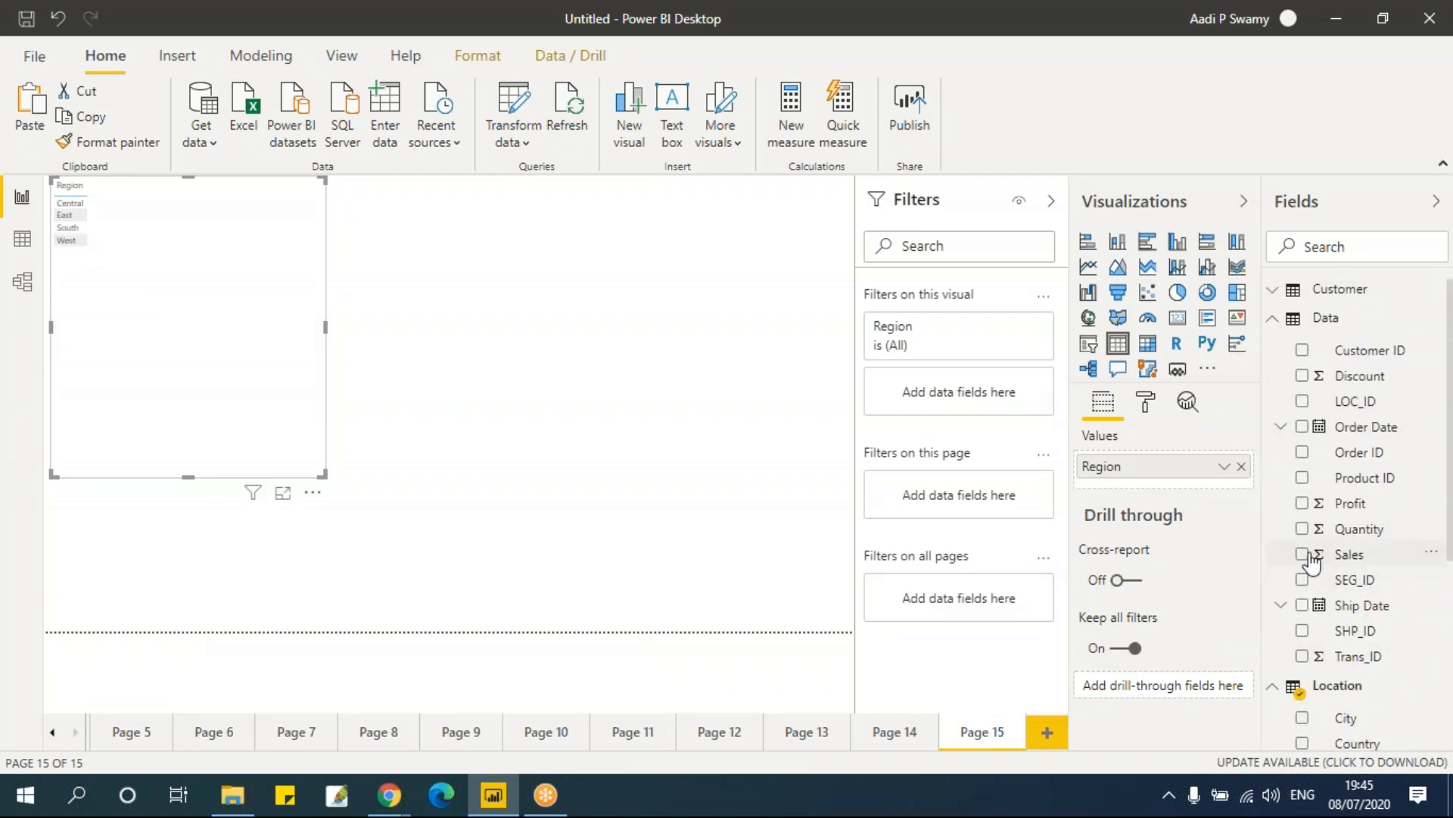
{"action": "left_click", "coordinate": [1303, 555]}
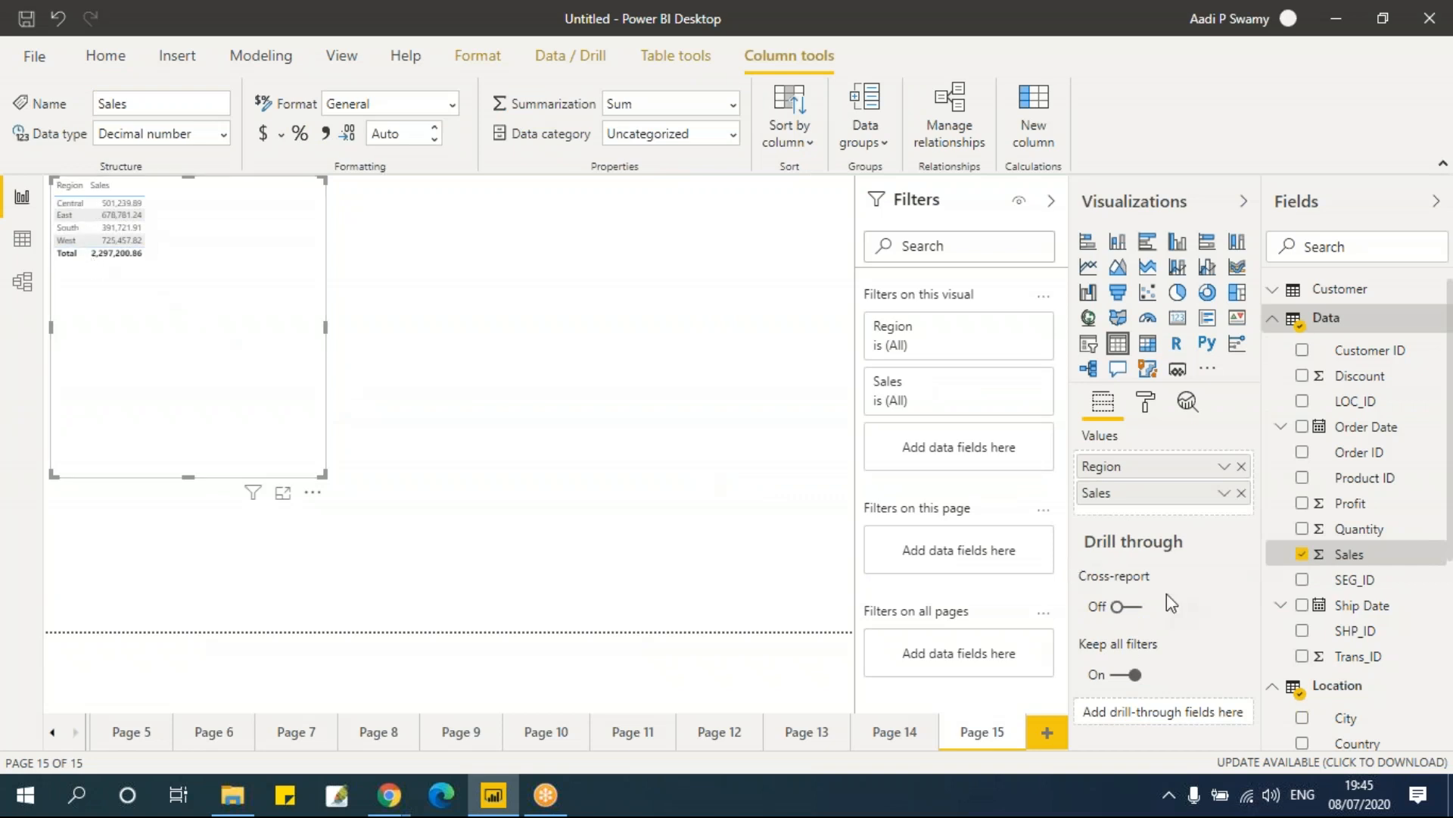
Step: Set the table's values text size to 18 pt
{"action": "left_click", "coordinate": [1148, 411]}
{"action": "scroll", "coordinate": [1175, 561], "scroll_direction": "down", "scroll_amount": 3}
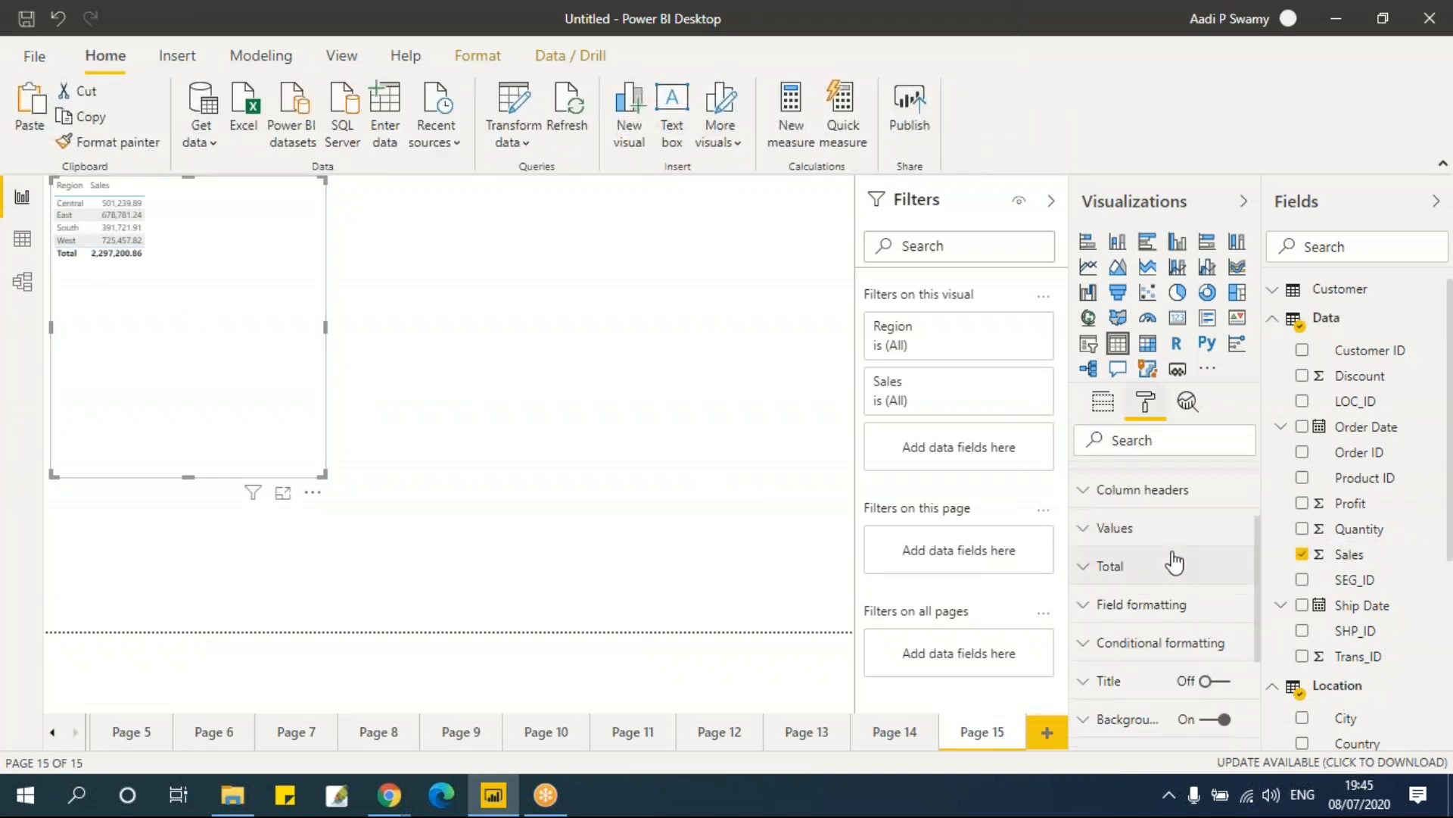
{"action": "left_click", "coordinate": [1165, 528]}
{"action": "scroll", "coordinate": [1166, 606], "scroll_direction": "down", "scroll_amount": 10}
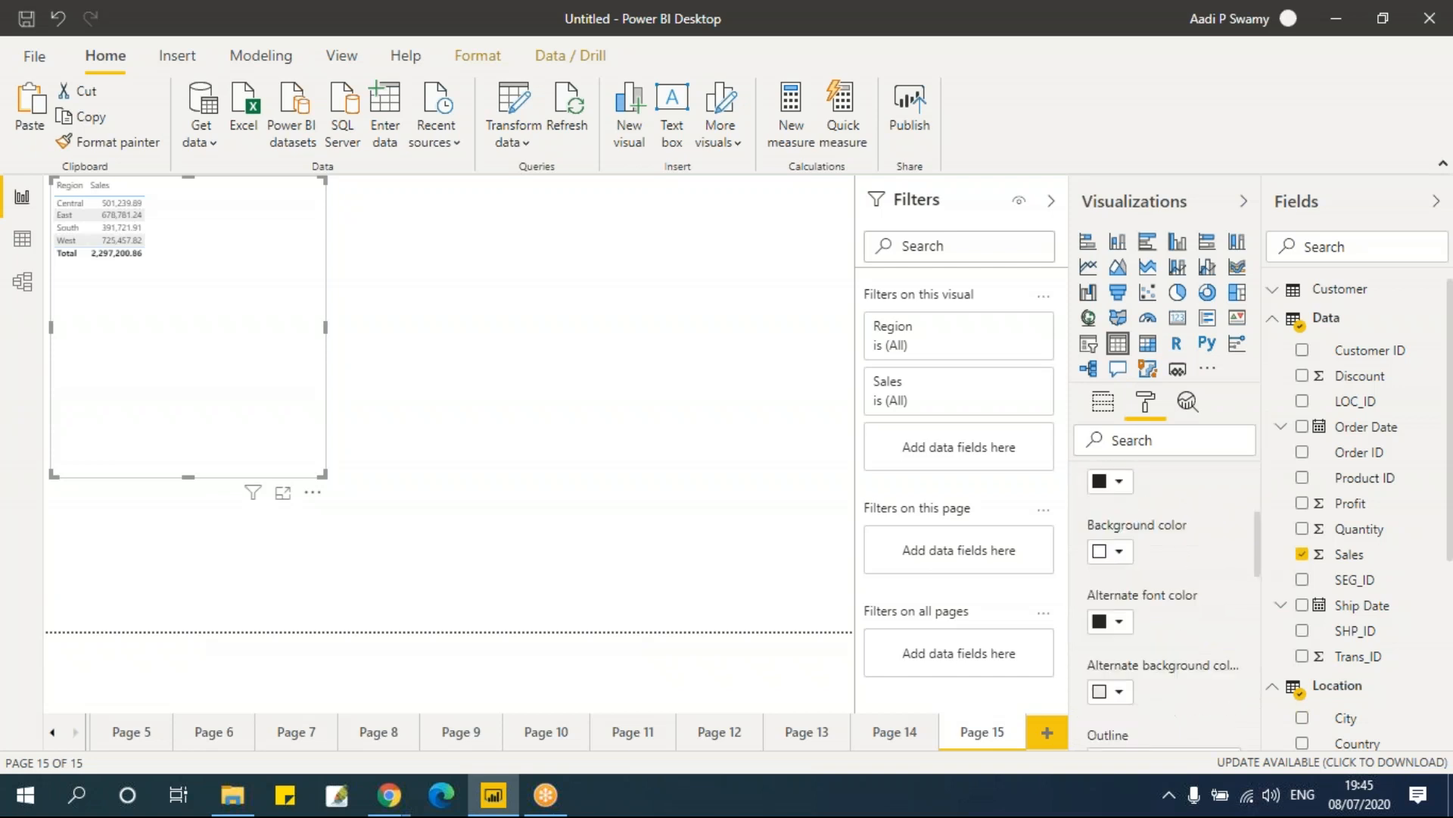
{"action": "scroll", "coordinate": [1166, 606], "scroll_direction": "down", "scroll_amount": 3}
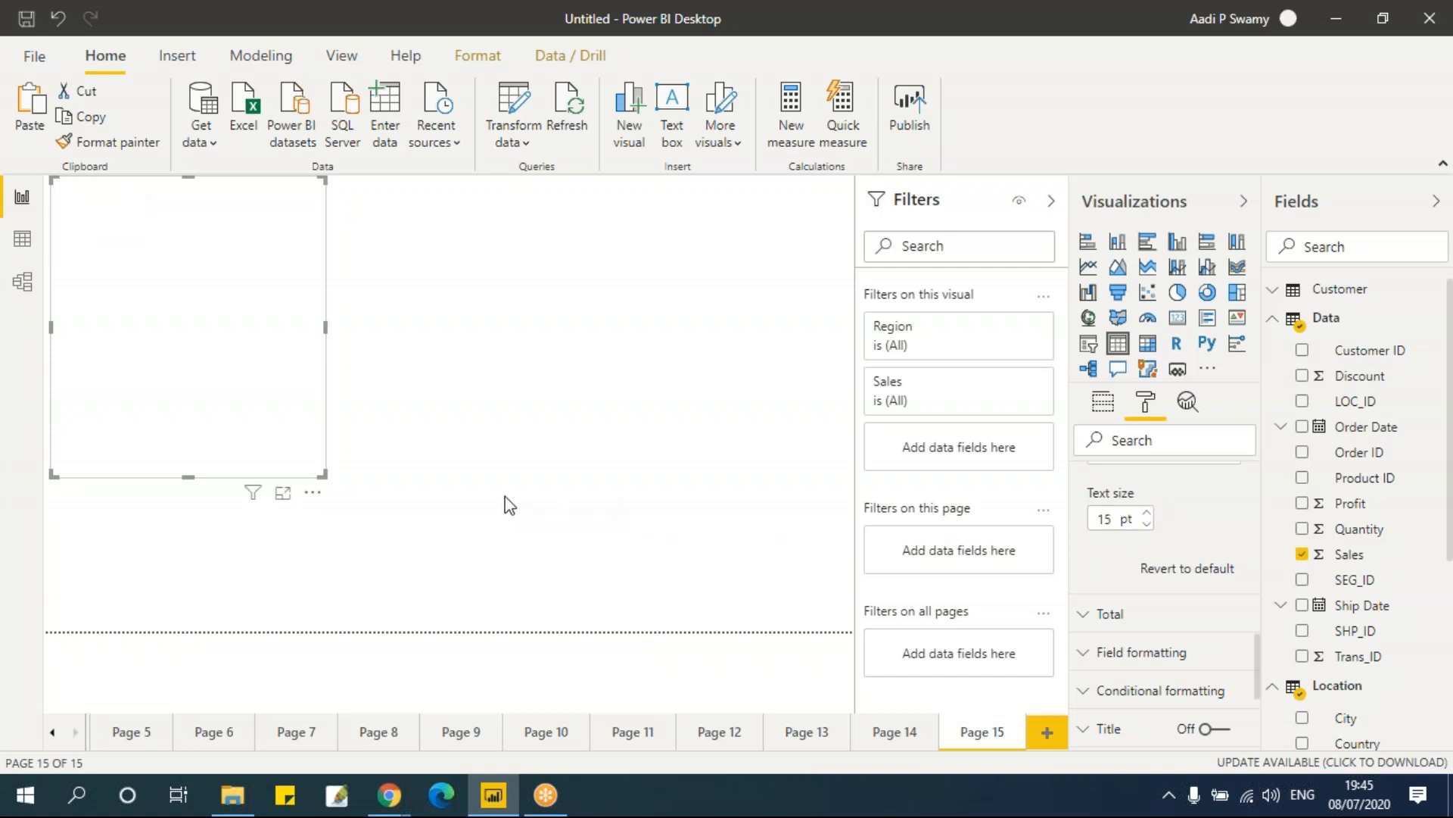
{"action": "left_click", "coordinate": [1148, 514]}
{"action": "left_click", "coordinate": [1147, 514]}
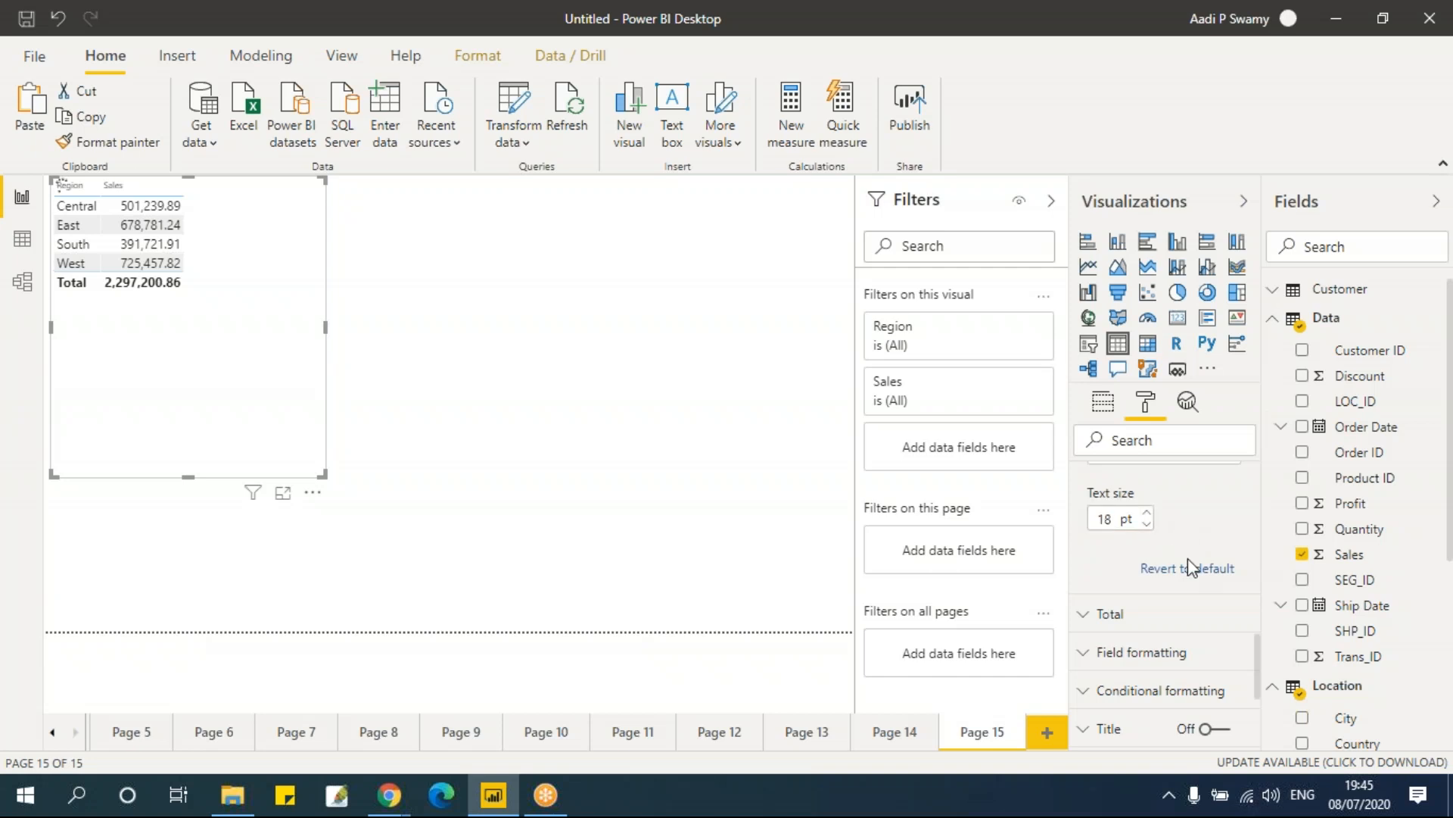
{"action": "scroll", "coordinate": [1188, 557], "scroll_direction": "up", "scroll_amount": 3}
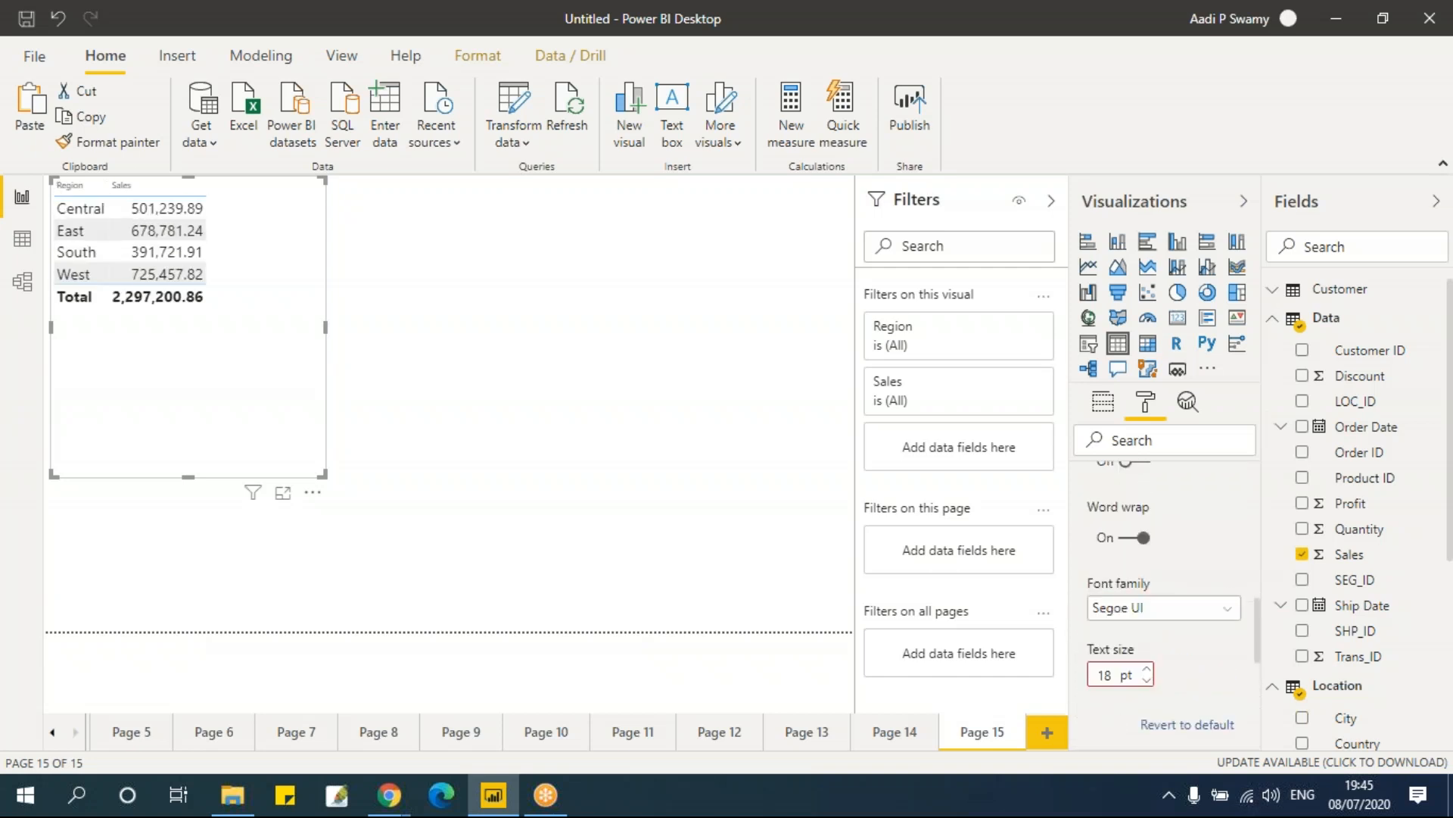
Step: Set the table's column headers text size to 15 pt
{"action": "scroll", "coordinate": [1153, 596], "scroll_direction": "up", "scroll_amount": 5}
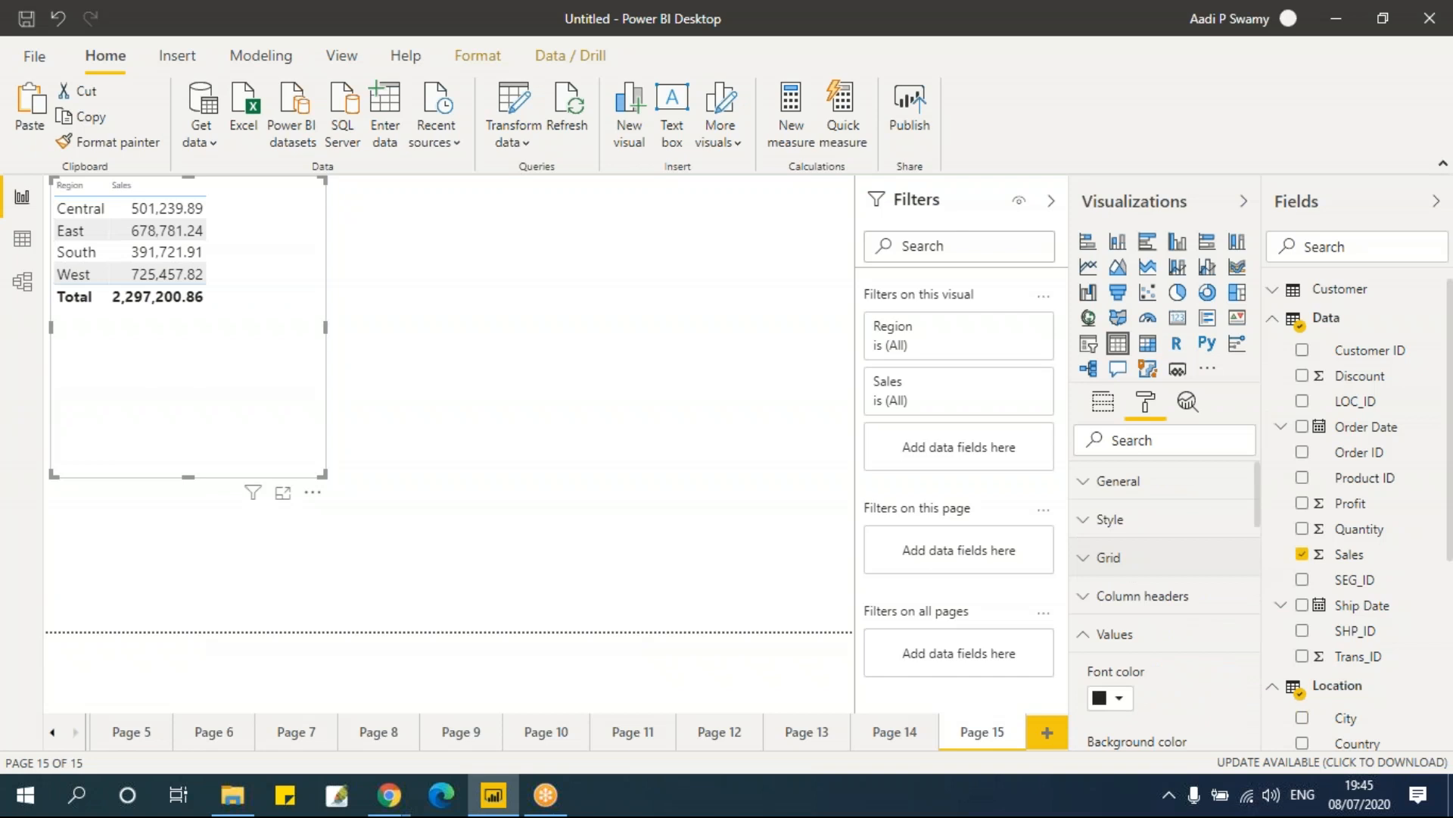
{"action": "left_click", "coordinate": [1152, 595]}
{"action": "scroll", "coordinate": [1150, 594], "scroll_direction": "down", "scroll_amount": 5}
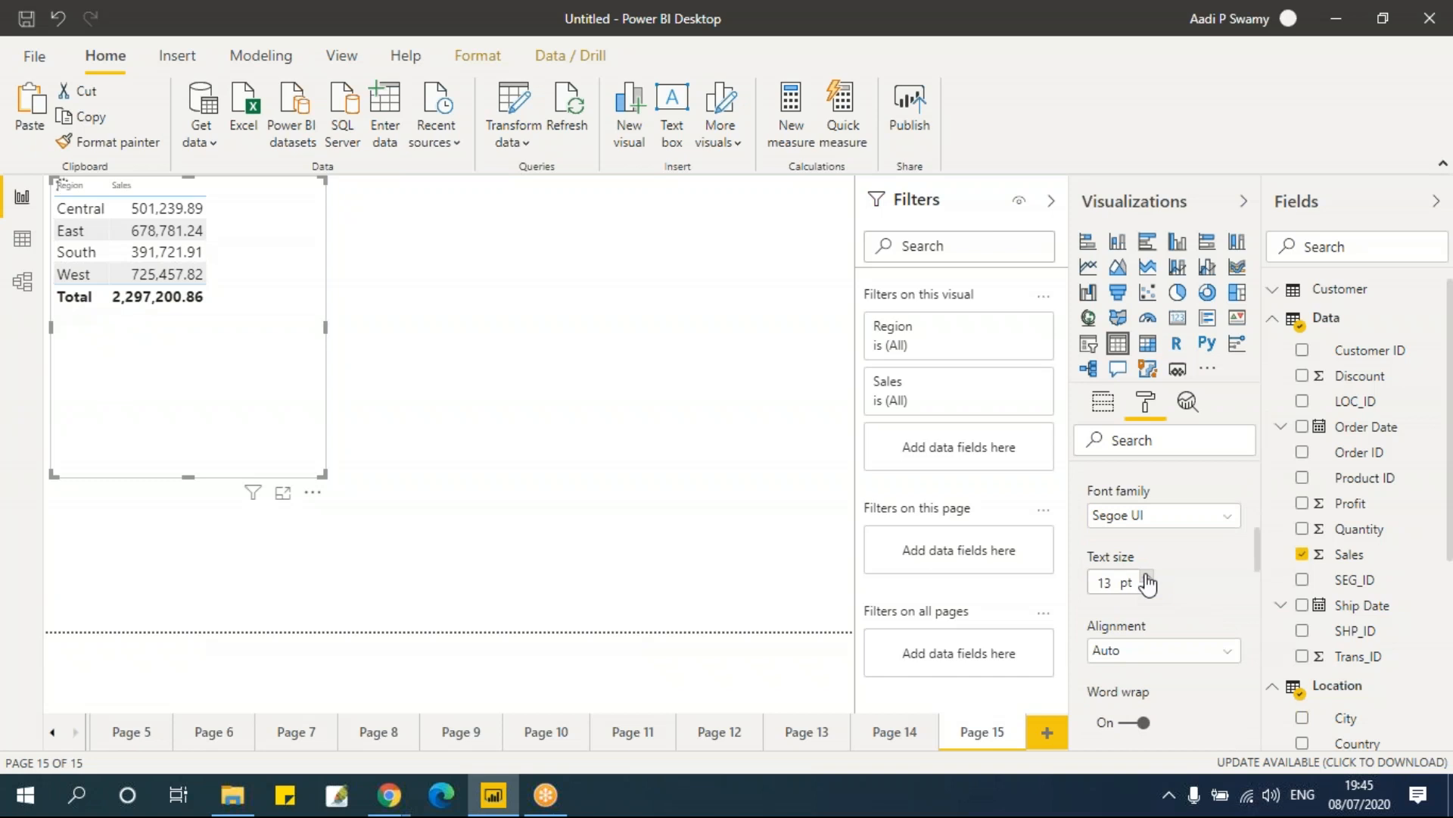
{"action": "left_click", "coordinate": [1148, 577]}
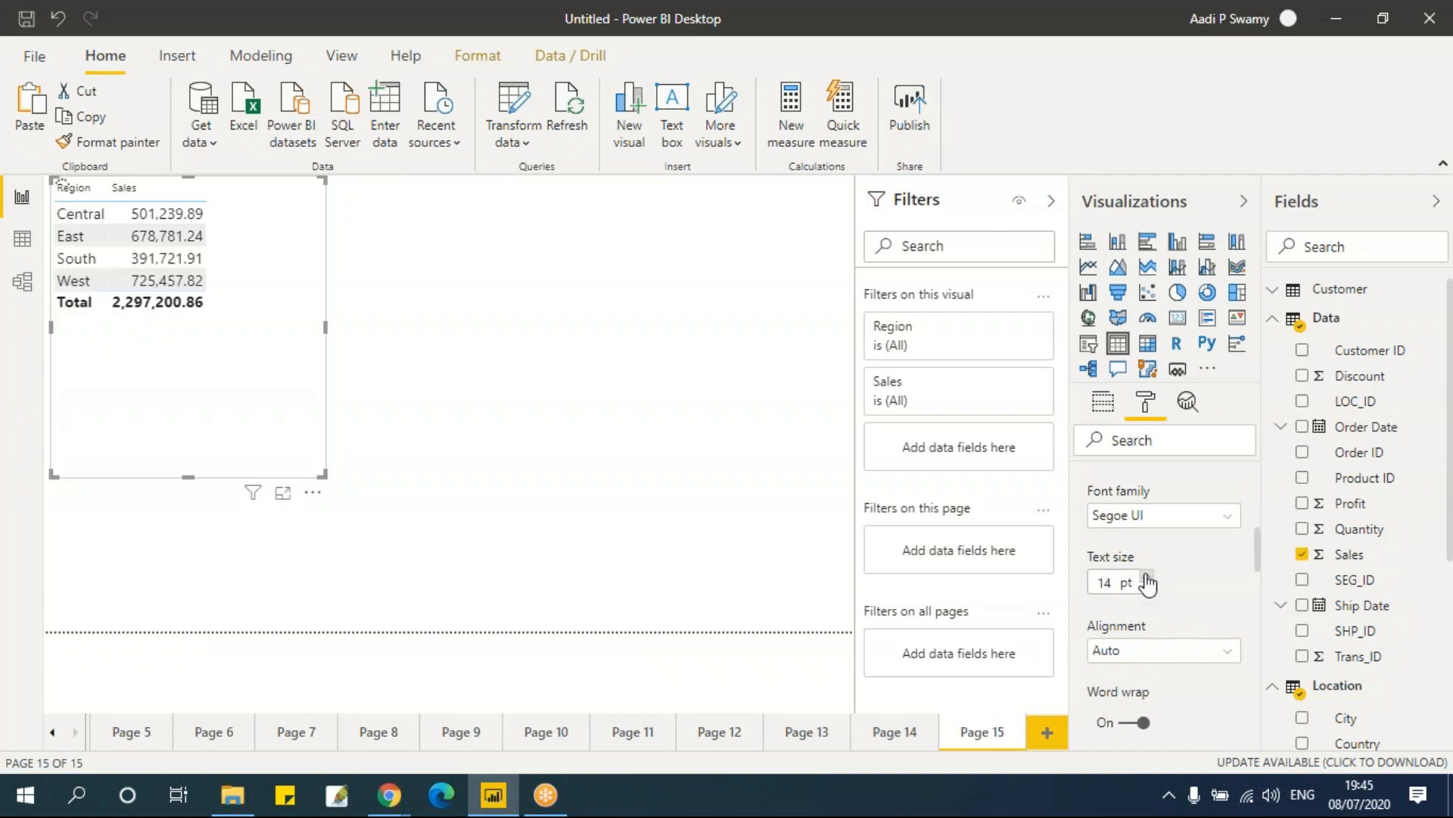
{"action": "left_click", "coordinate": [1148, 580]}
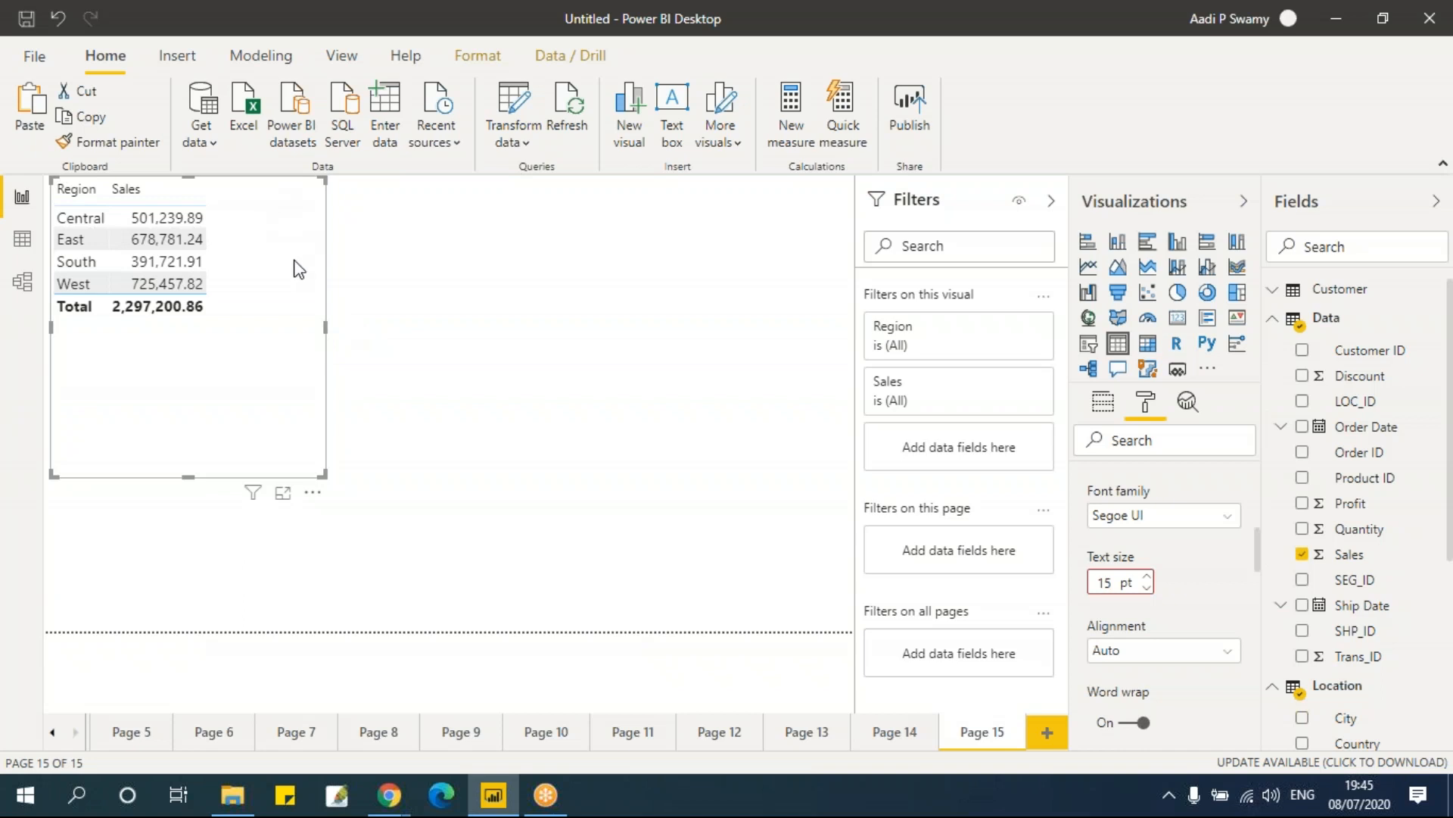
Step: Move the table down slightly and add Ship Mode to its values
{"action": "left_click_drag", "start_coordinate": [274, 361], "coordinate": [306, 410]}
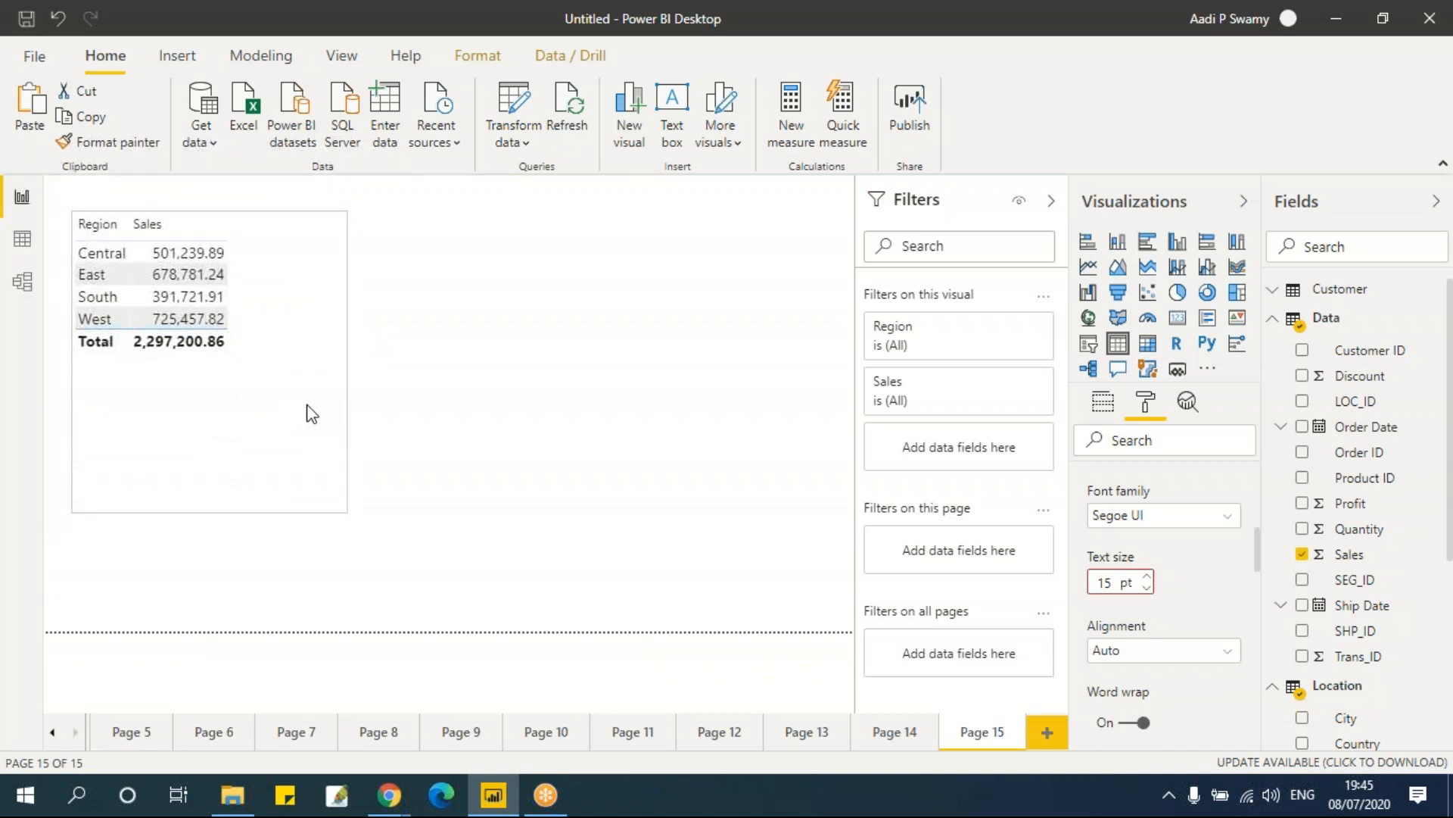
{"action": "left_click", "coordinate": [1101, 399]}
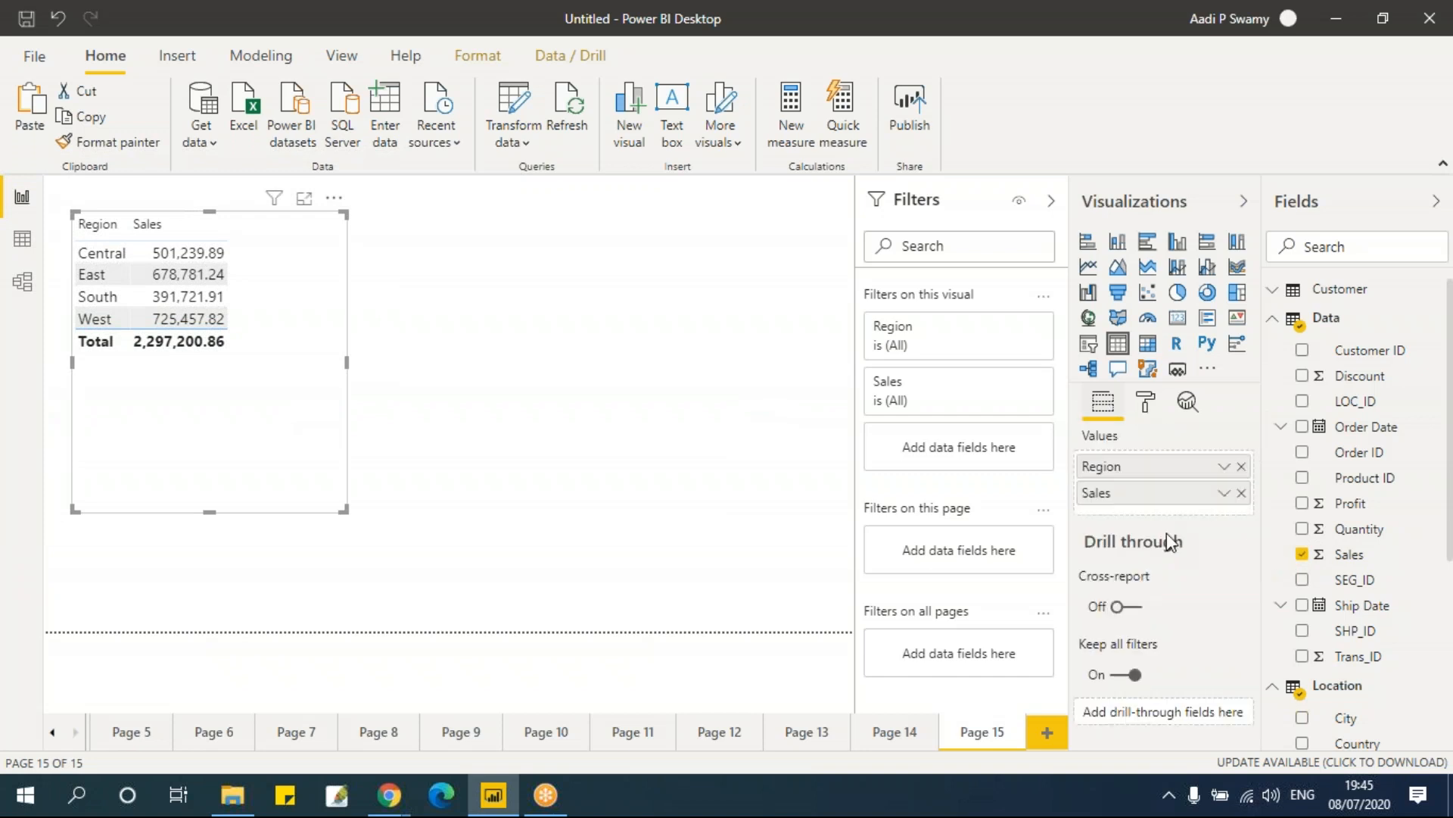
{"action": "scroll", "coordinate": [1401, 696], "scroll_direction": "down", "scroll_amount": 4}
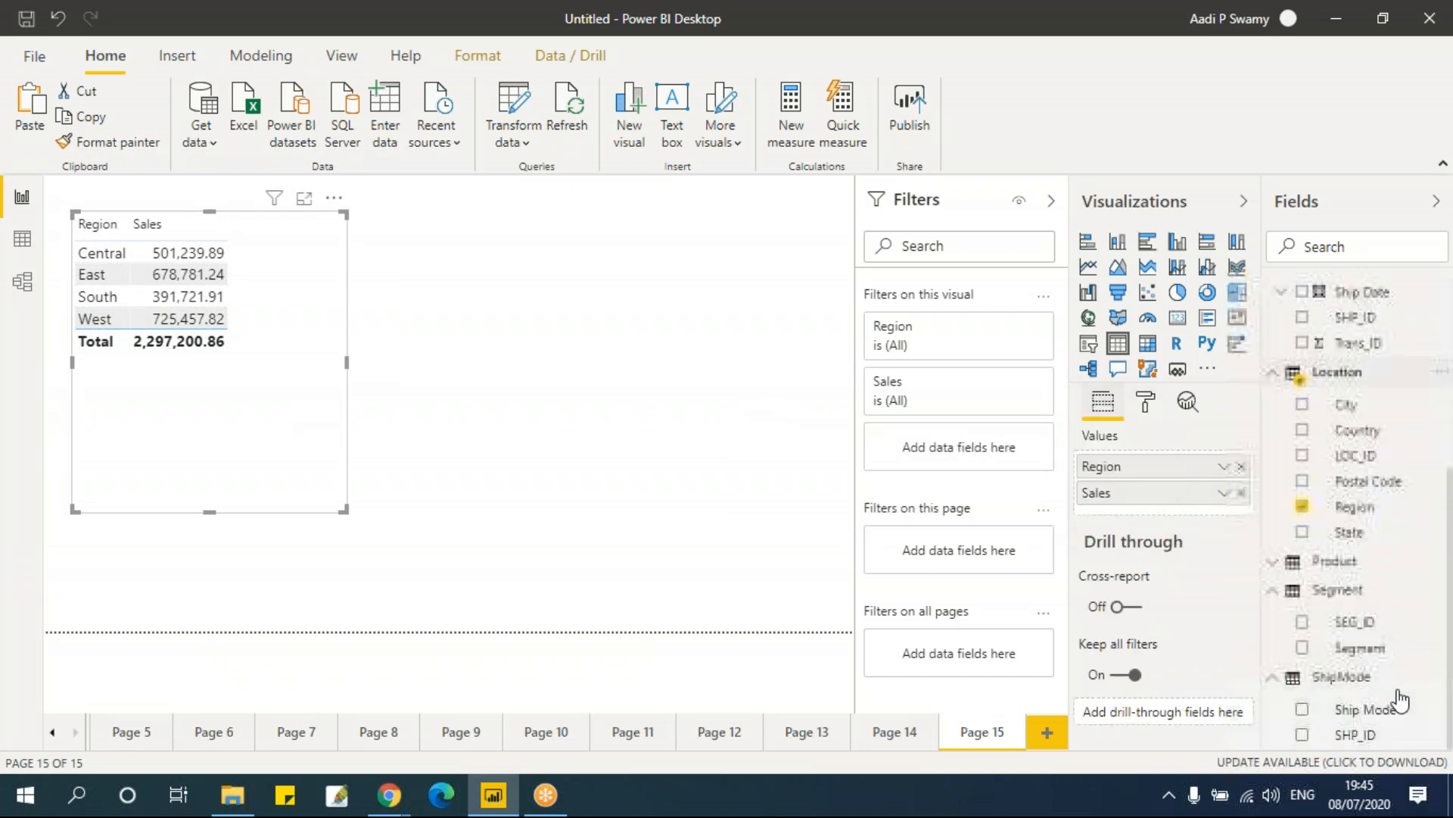
{"action": "left_click_drag", "start_coordinate": [1372, 710], "coordinate": [1200, 509]}
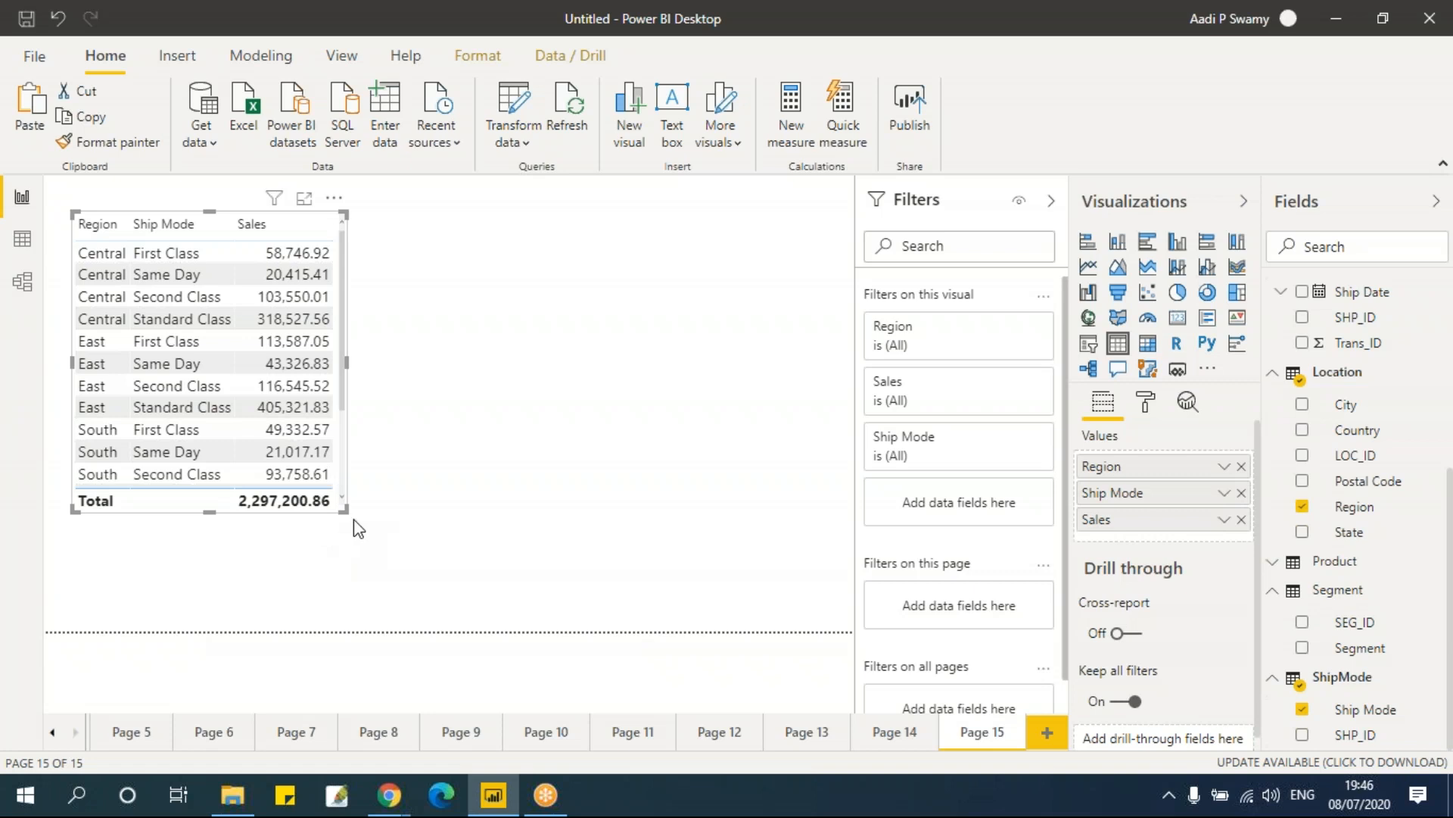
Step: Enlarge the table to show all rows and add Profit to its values
{"action": "left_click_drag", "start_coordinate": [345, 510], "coordinate": [404, 625]}
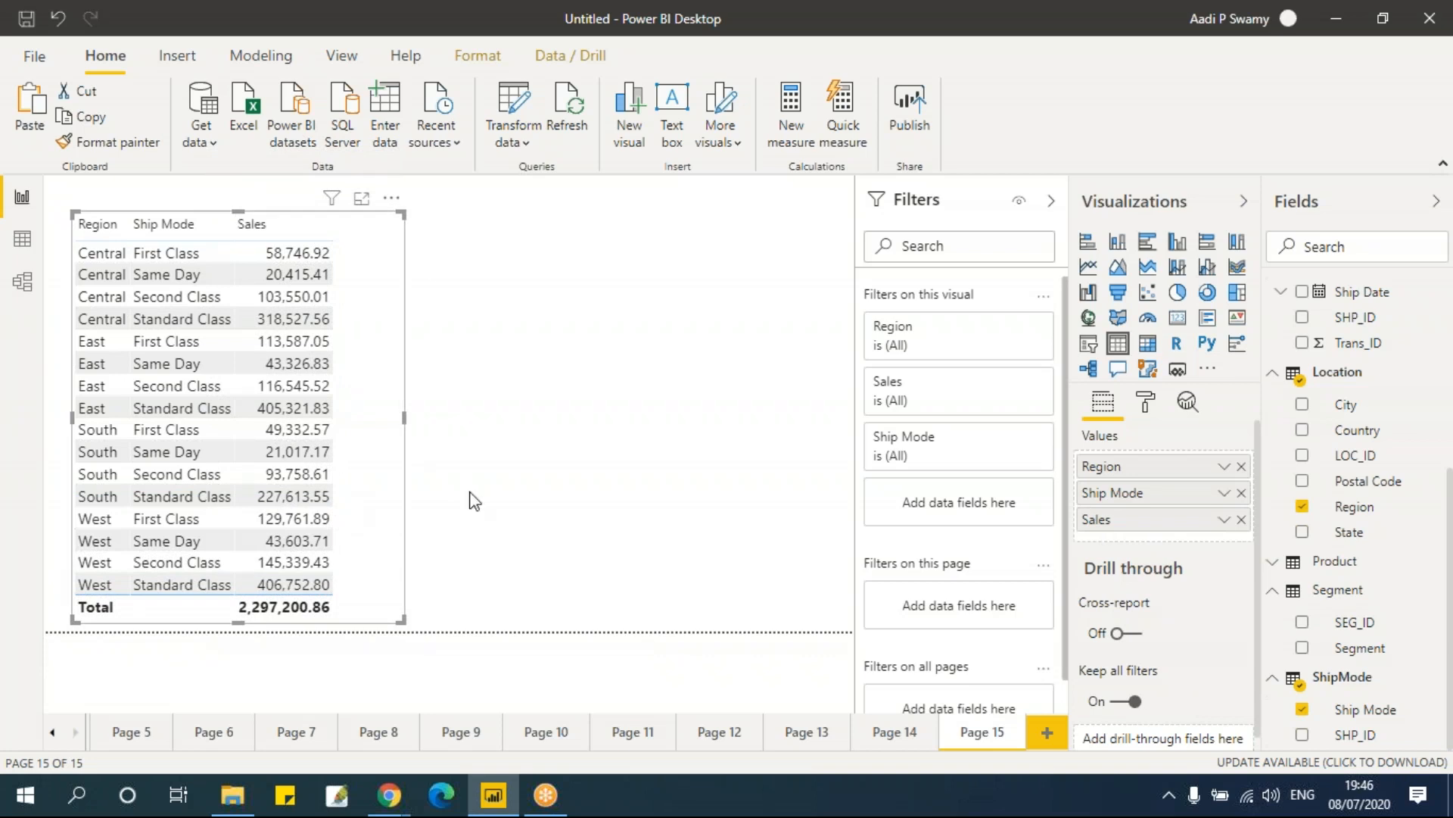
{"action": "scroll", "coordinate": [1372, 485], "scroll_direction": "up", "scroll_amount": 5}
{"action": "left_click_drag", "start_coordinate": [1370, 405], "coordinate": [1202, 545]}
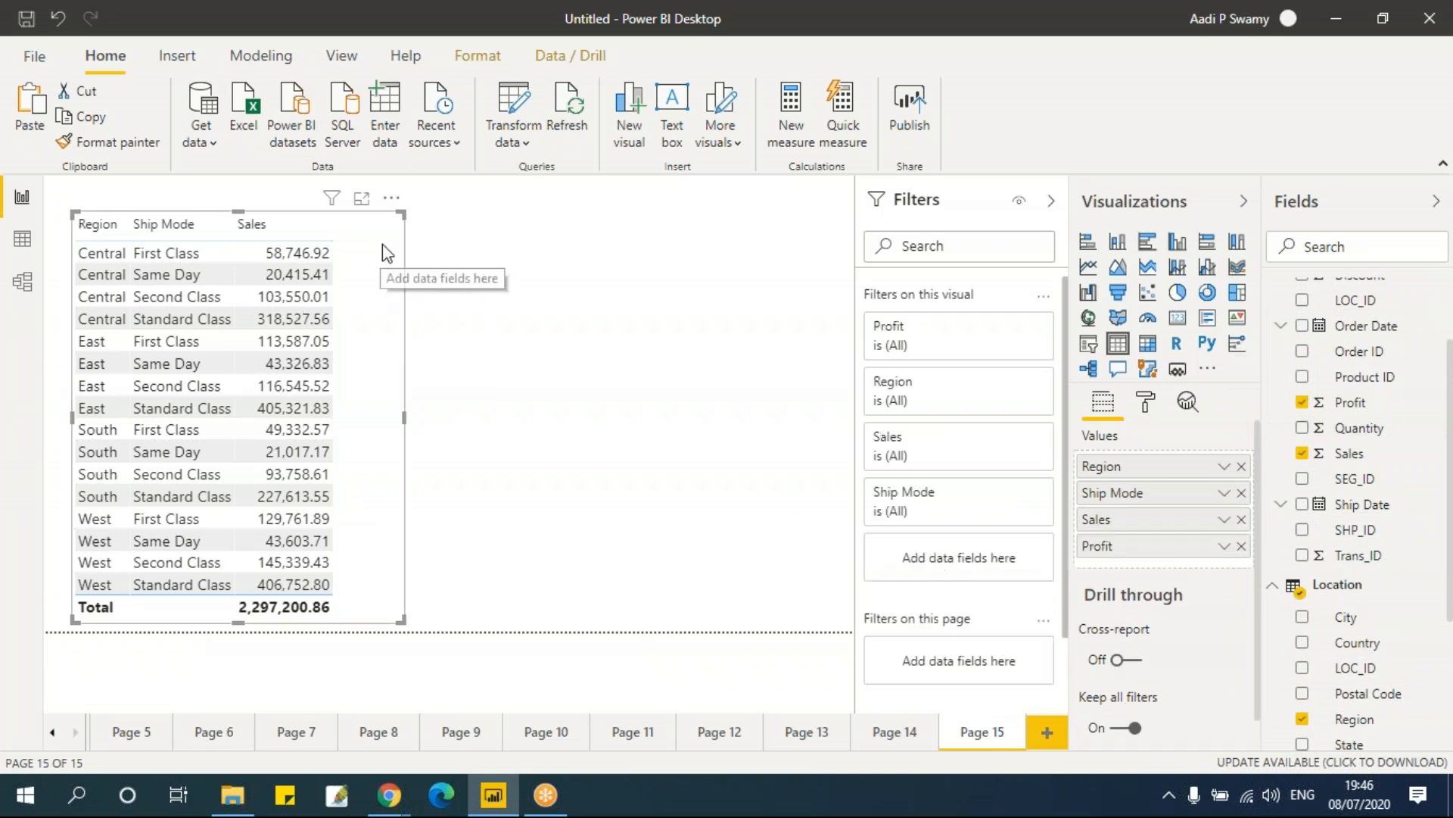
Step: Reorder the table's fields so Ship Mode comes before Region, adjusting the table's width
{"action": "left_click_drag", "start_coordinate": [404, 417], "coordinate": [464, 430]}
{"action": "mouse_move", "coordinate": [1135, 475]}
{"action": "left_mouse_down"}
{"action": "mouse_move", "coordinate": [1144, 508]}
{"action": "mouse_move", "coordinate": [1136, 498]}
{"action": "left_mouse_up"}
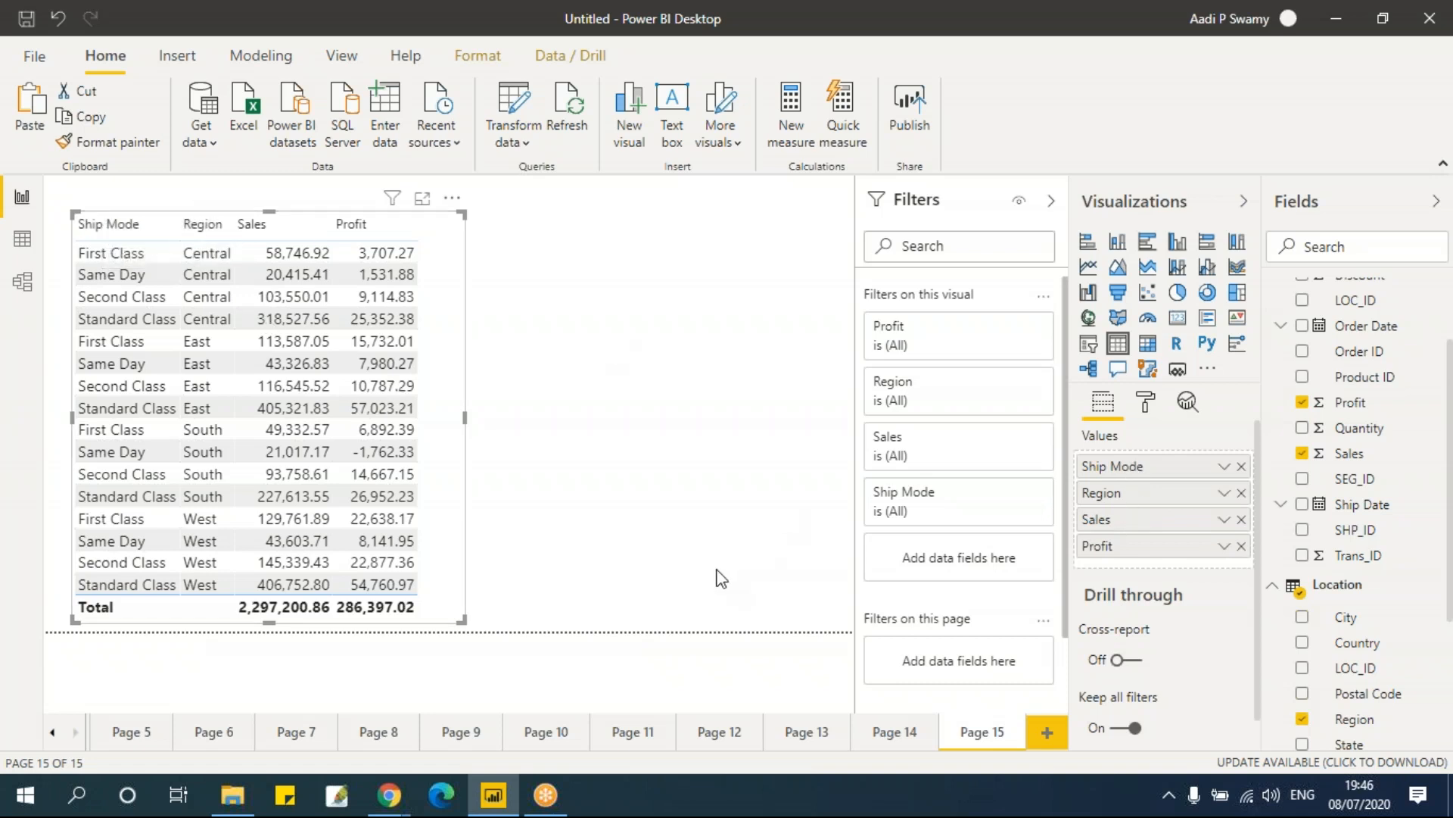
{"action": "left_click_drag", "start_coordinate": [463, 417], "coordinate": [445, 428]}
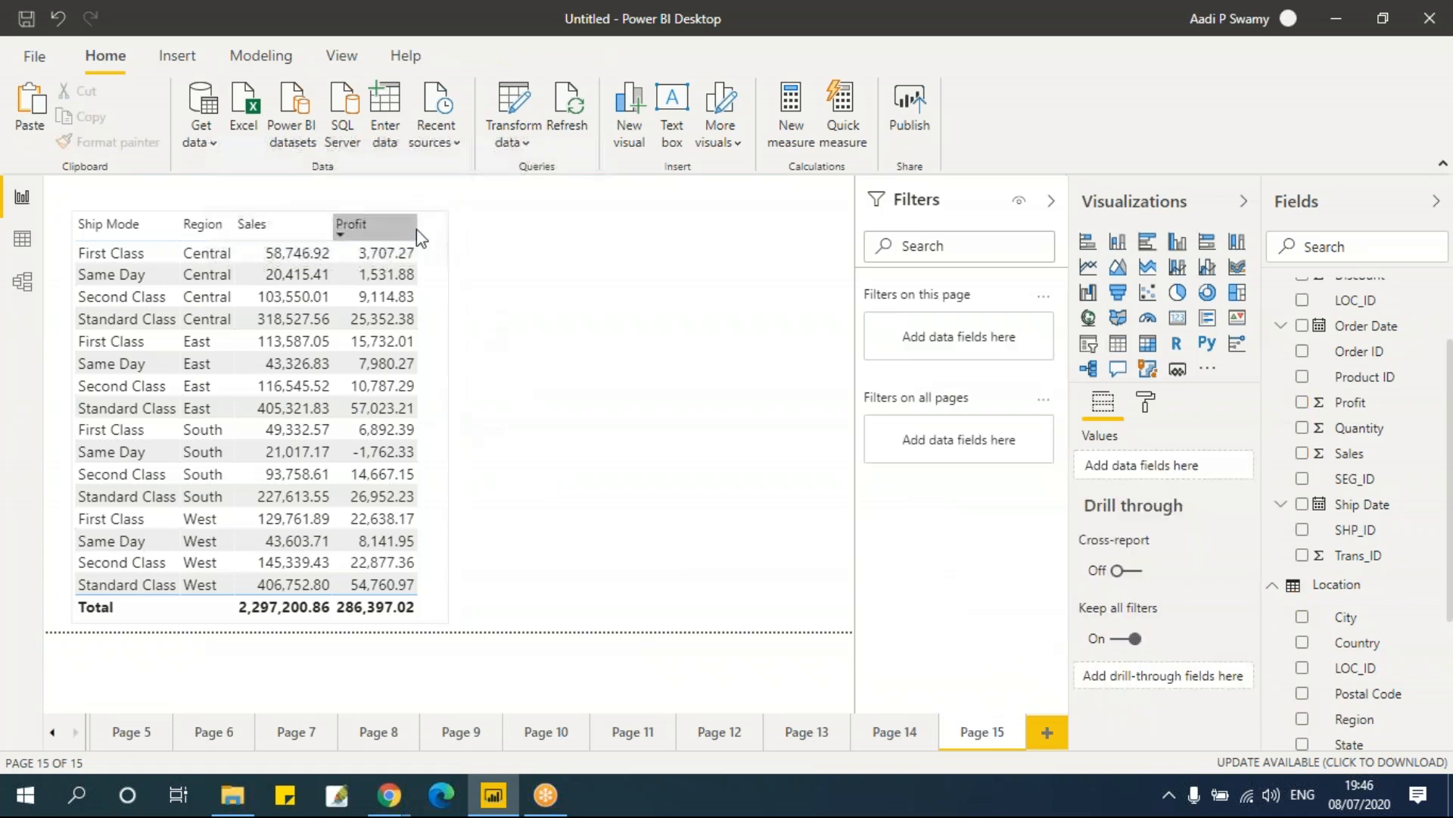
Step: Copy the table and paste a duplicate placed to the right of the original
{"action": "left_click", "coordinate": [435, 241]}
{"action": "left_click", "coordinate": [477, 301]}
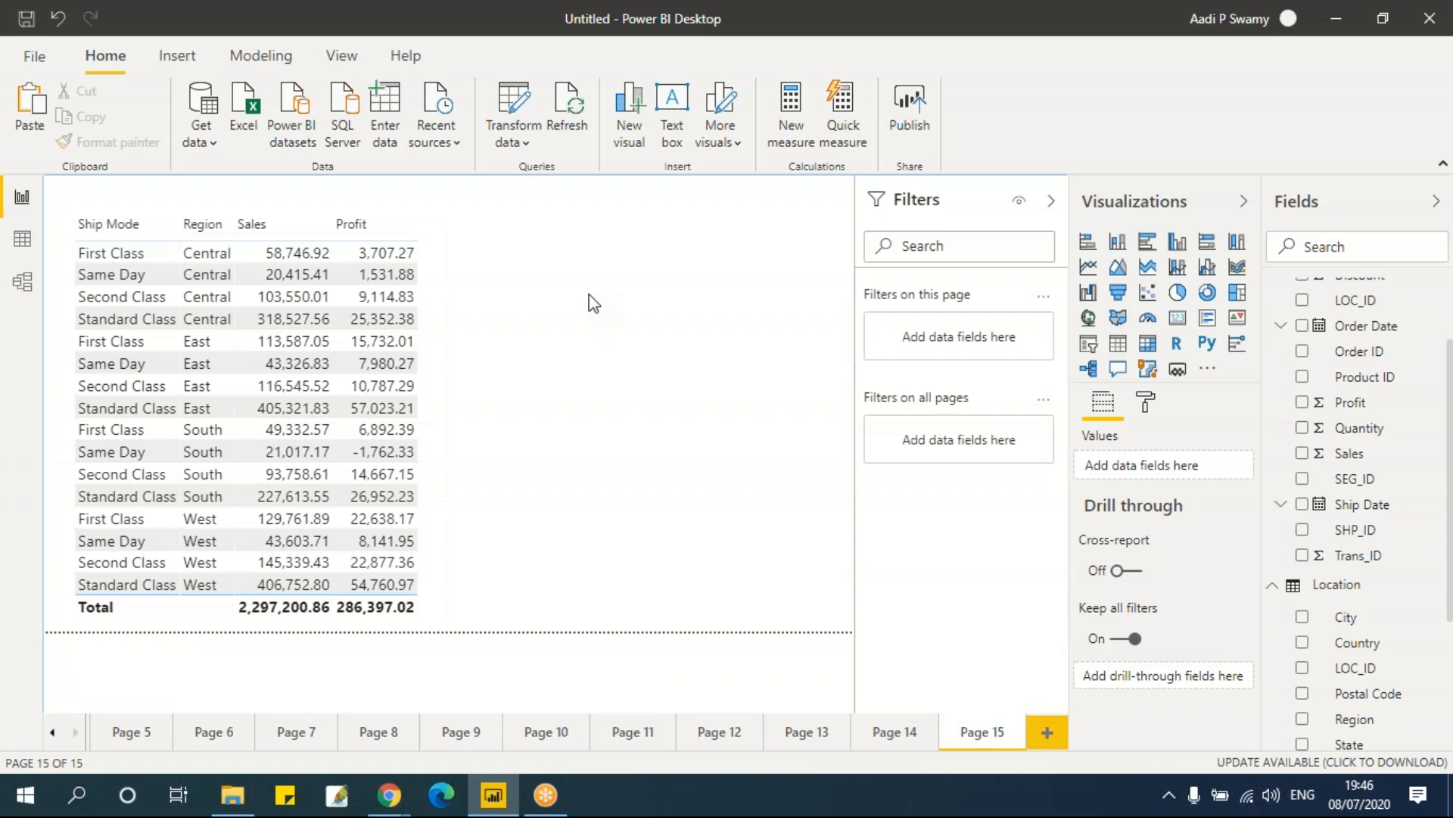
{"action": "left_click", "coordinate": [445, 264]}
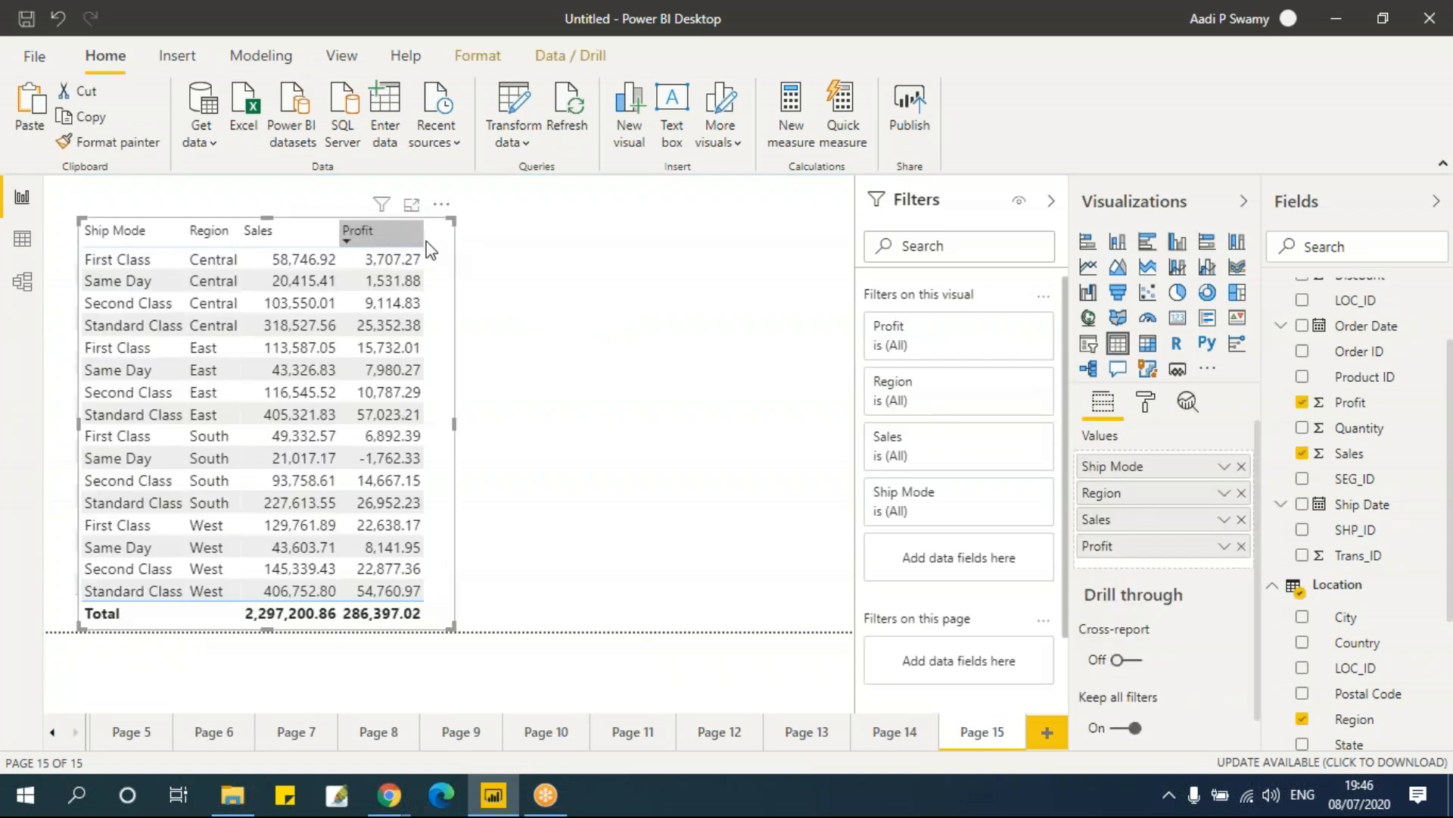
{"action": "left_click", "coordinate": [454, 247]}
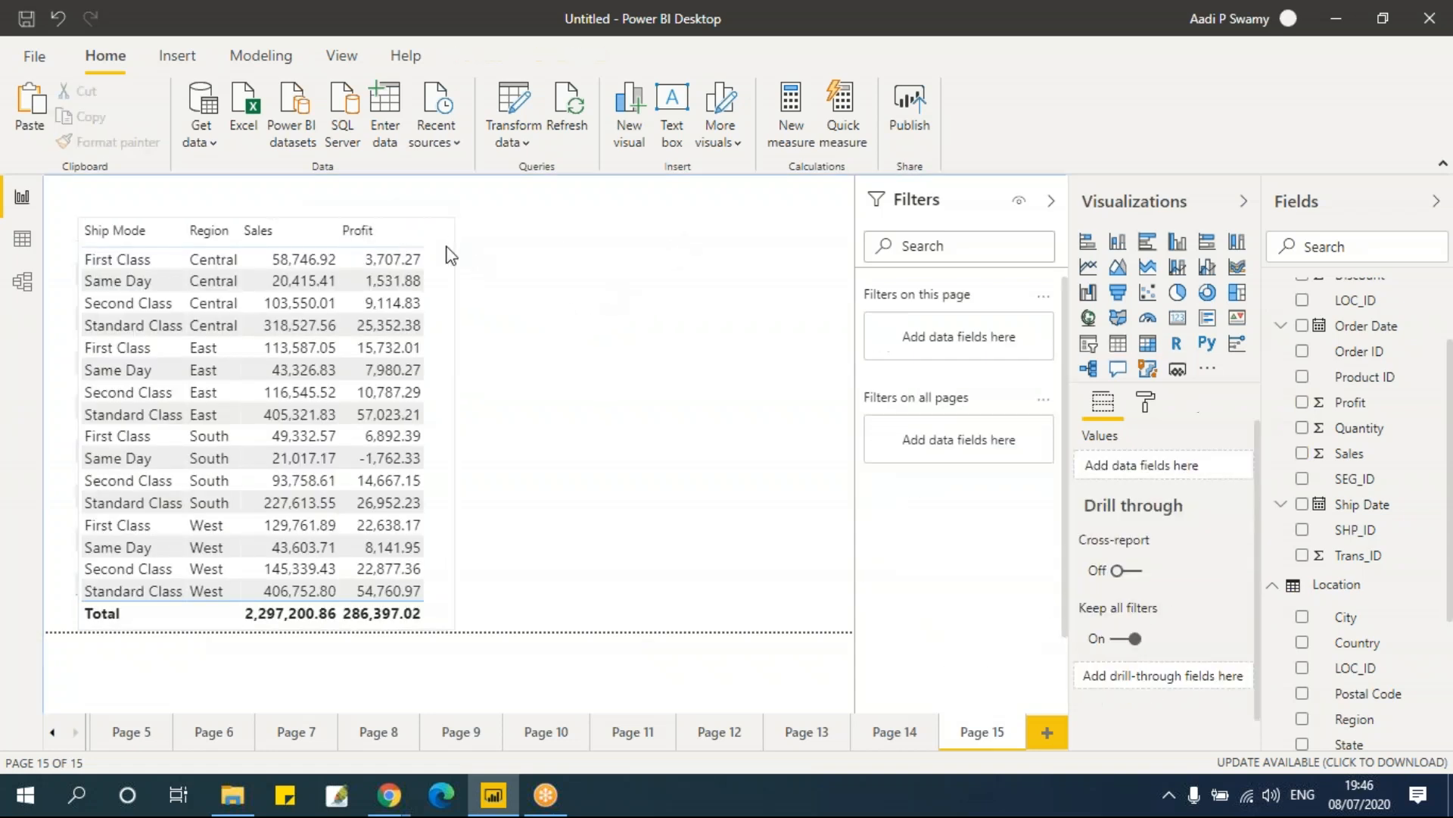
{"action": "key", "text": "ctrl+v"}
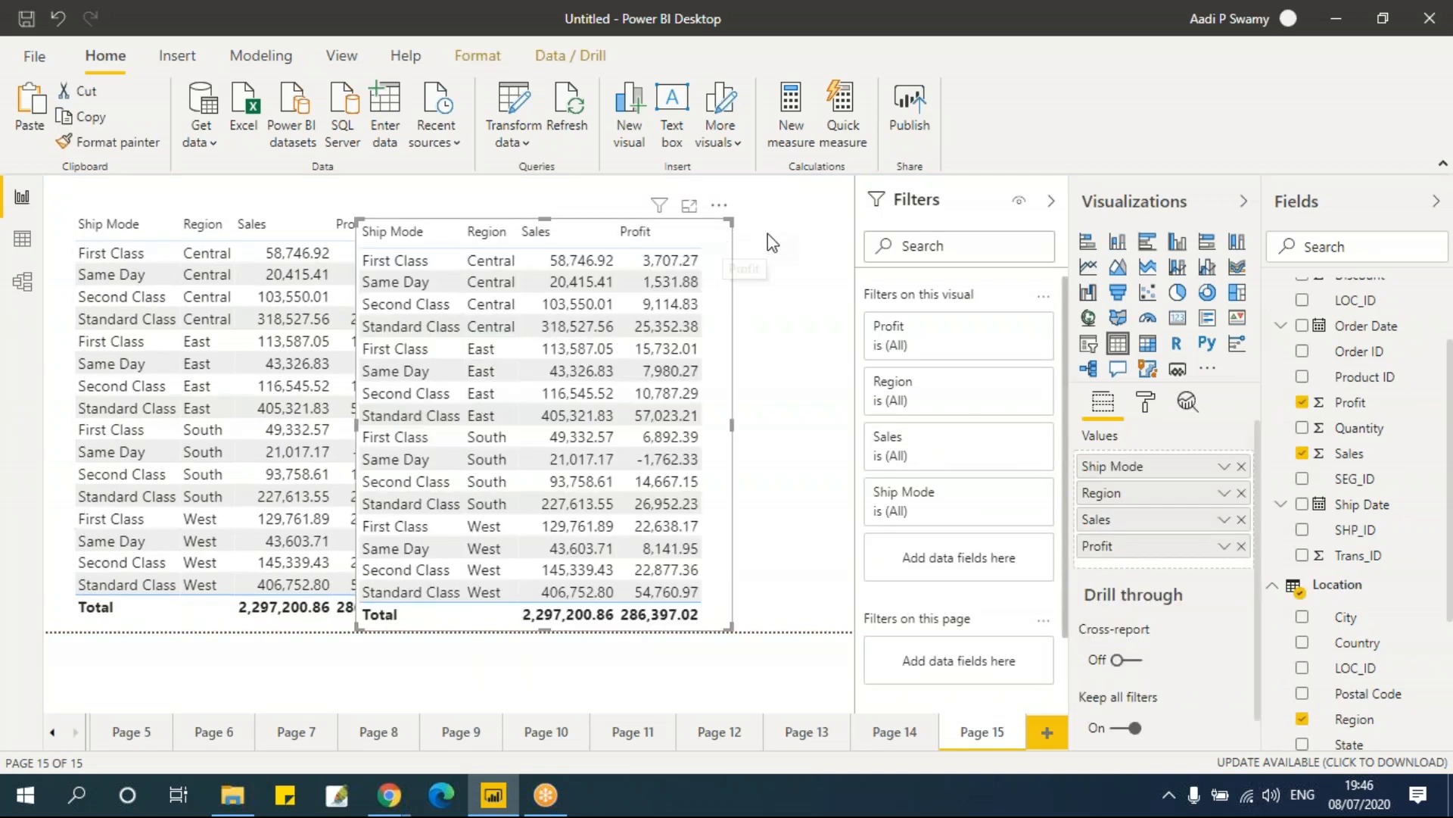
{"action": "left_click_drag", "start_coordinate": [726, 366], "coordinate": [846, 318]}
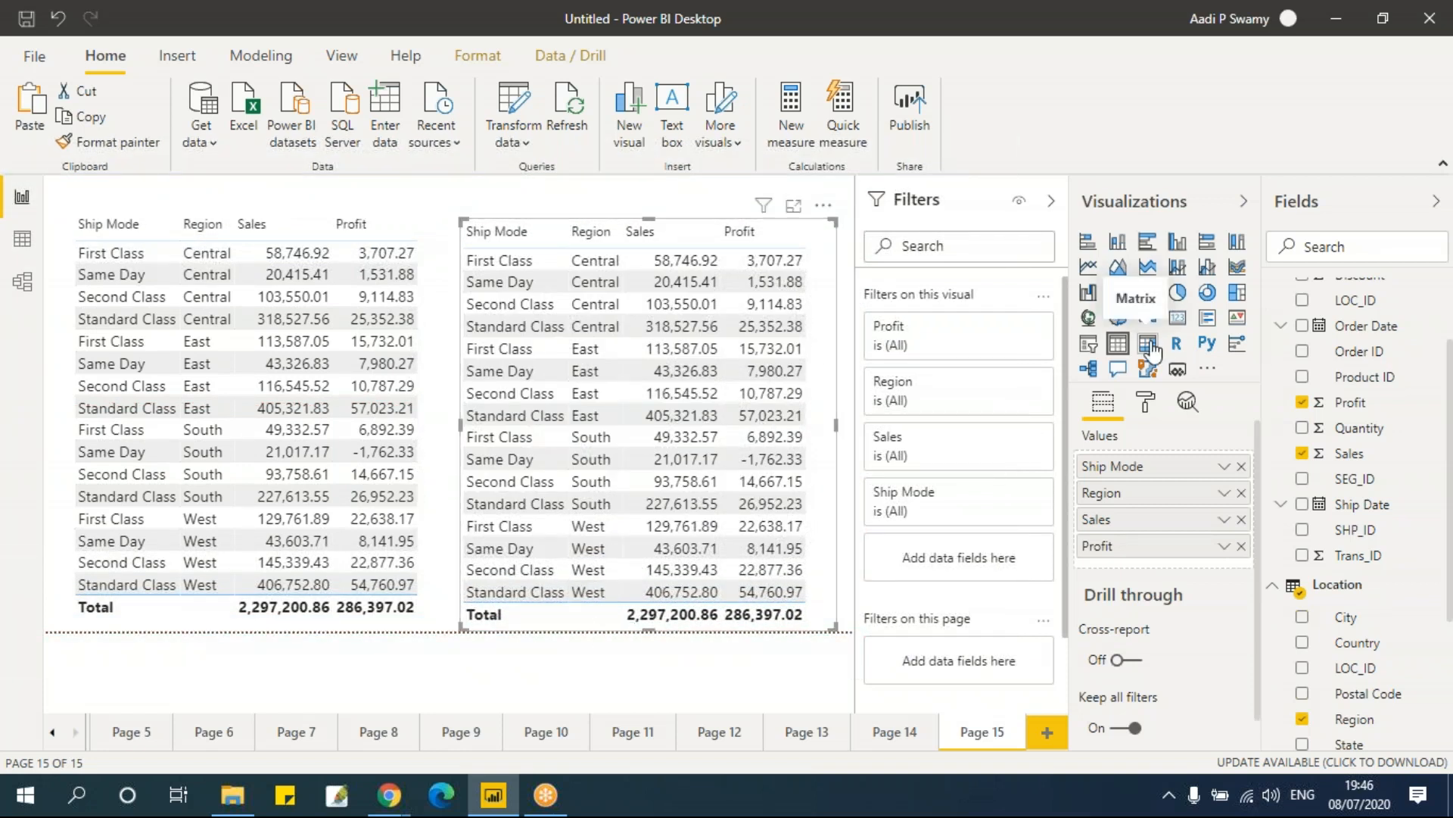
Step: Convert the duplicate table into a matrix visual and resize it
{"action": "left_click", "coordinate": [1149, 346]}
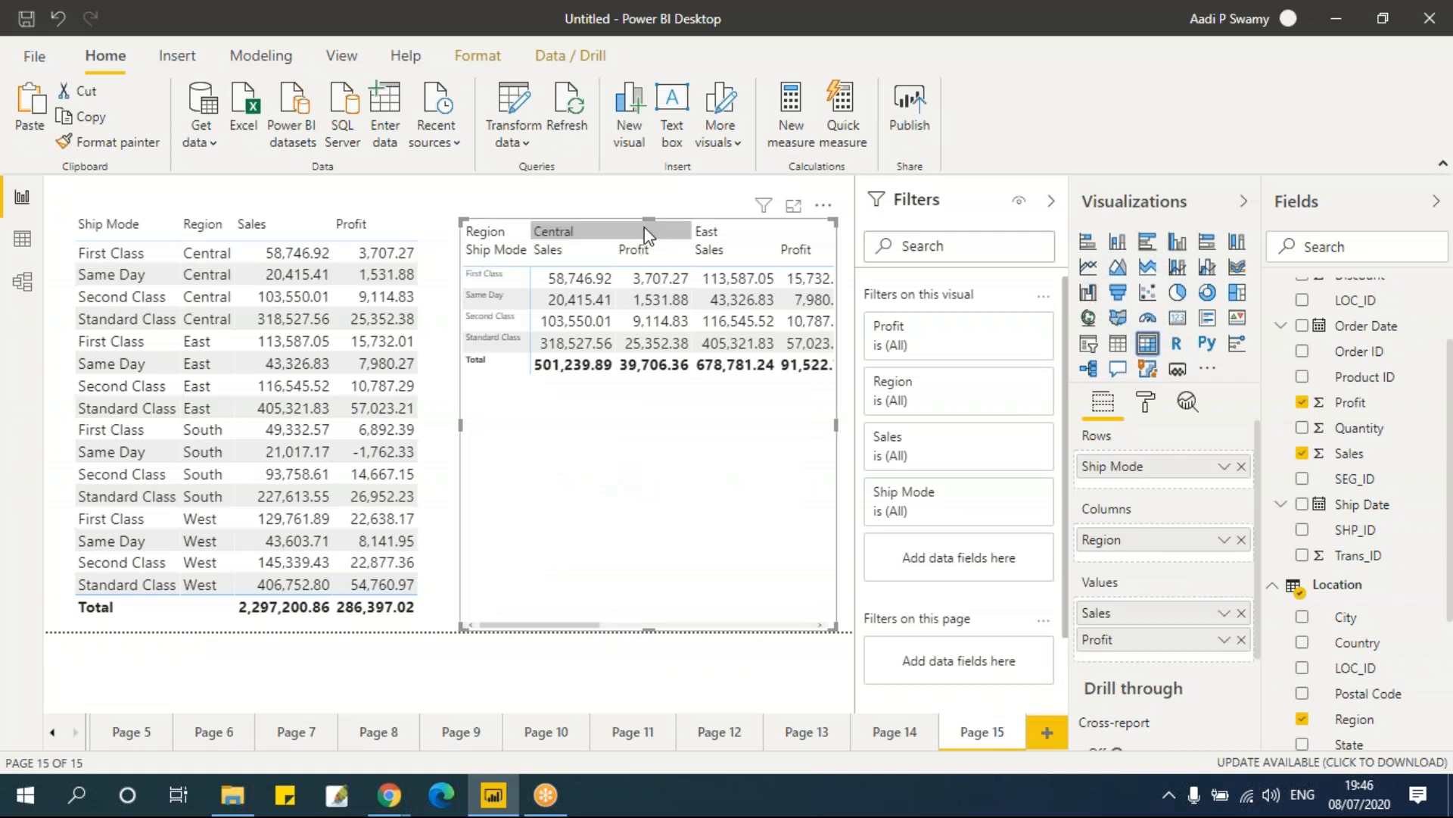
{"action": "left_click_drag", "start_coordinate": [613, 482], "coordinate": [589, 481]}
{"action": "left_click_drag", "start_coordinate": [811, 628], "coordinate": [843, 609]}
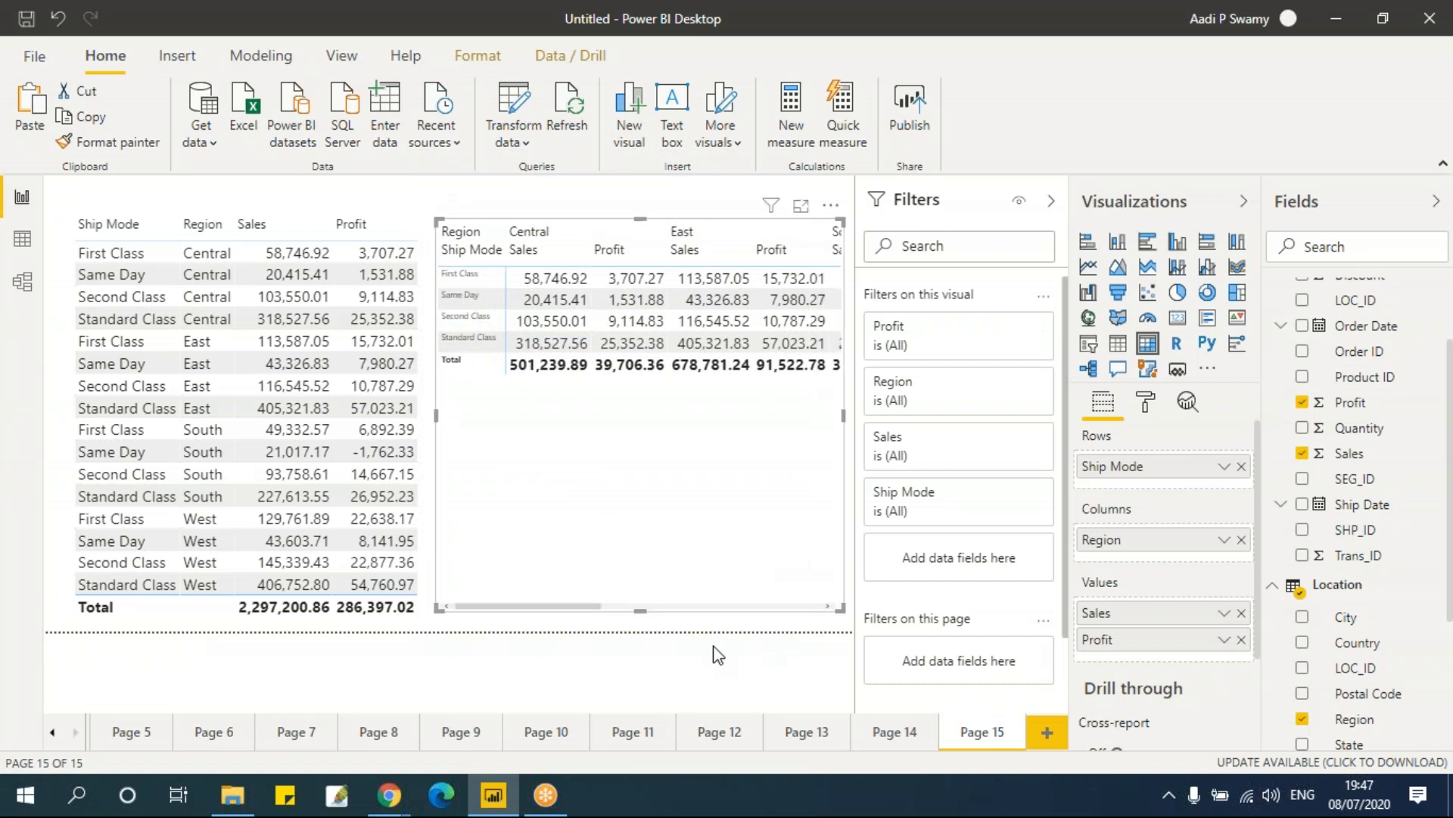
Step: Sort the original table by Profit in descending order
{"action": "left_click", "coordinate": [392, 215]}
{"action": "left_click", "coordinate": [349, 224]}
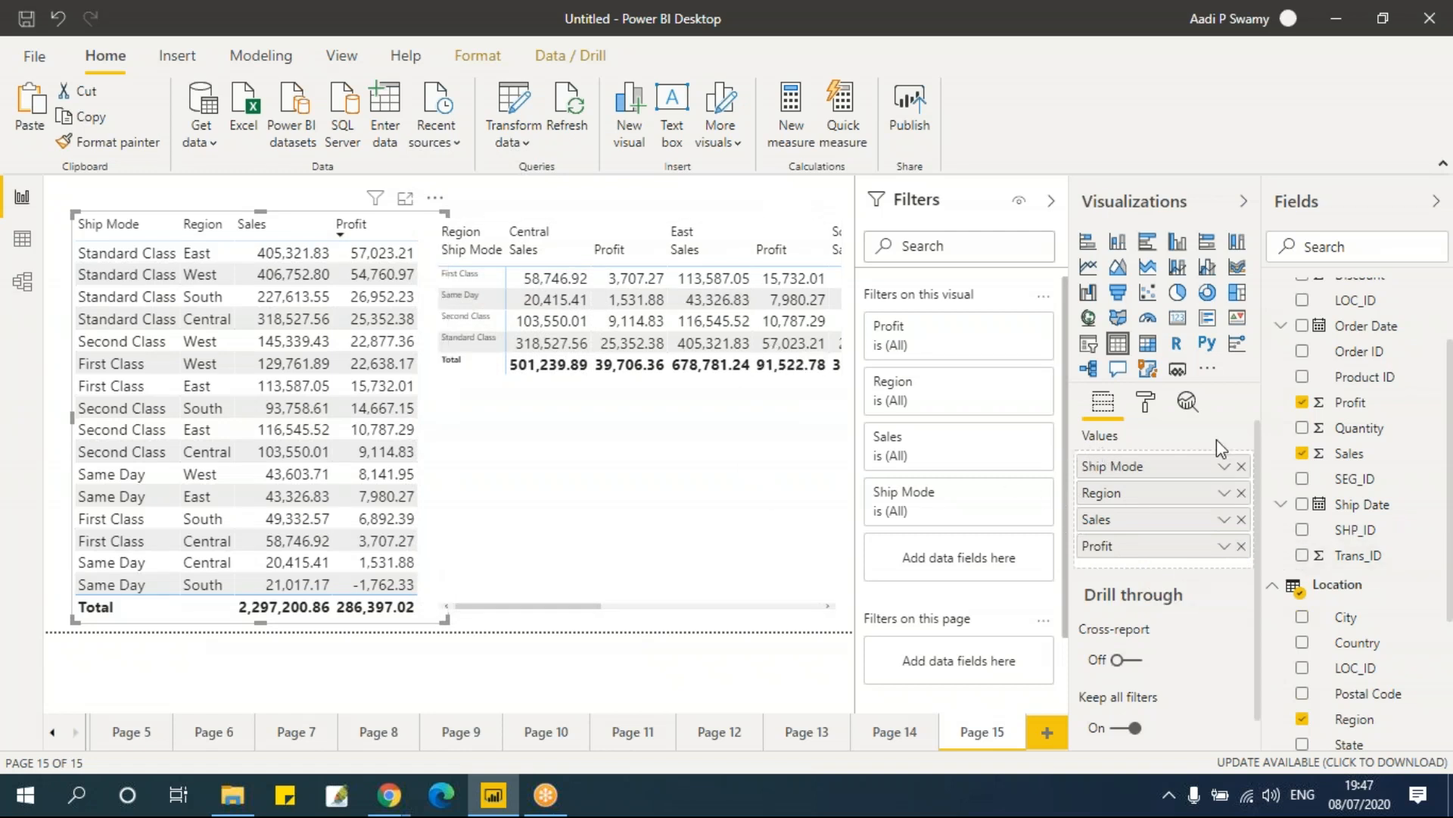
Step: Widen the matrix leftward and remove Profit from its values
{"action": "left_click", "coordinate": [748, 460]}
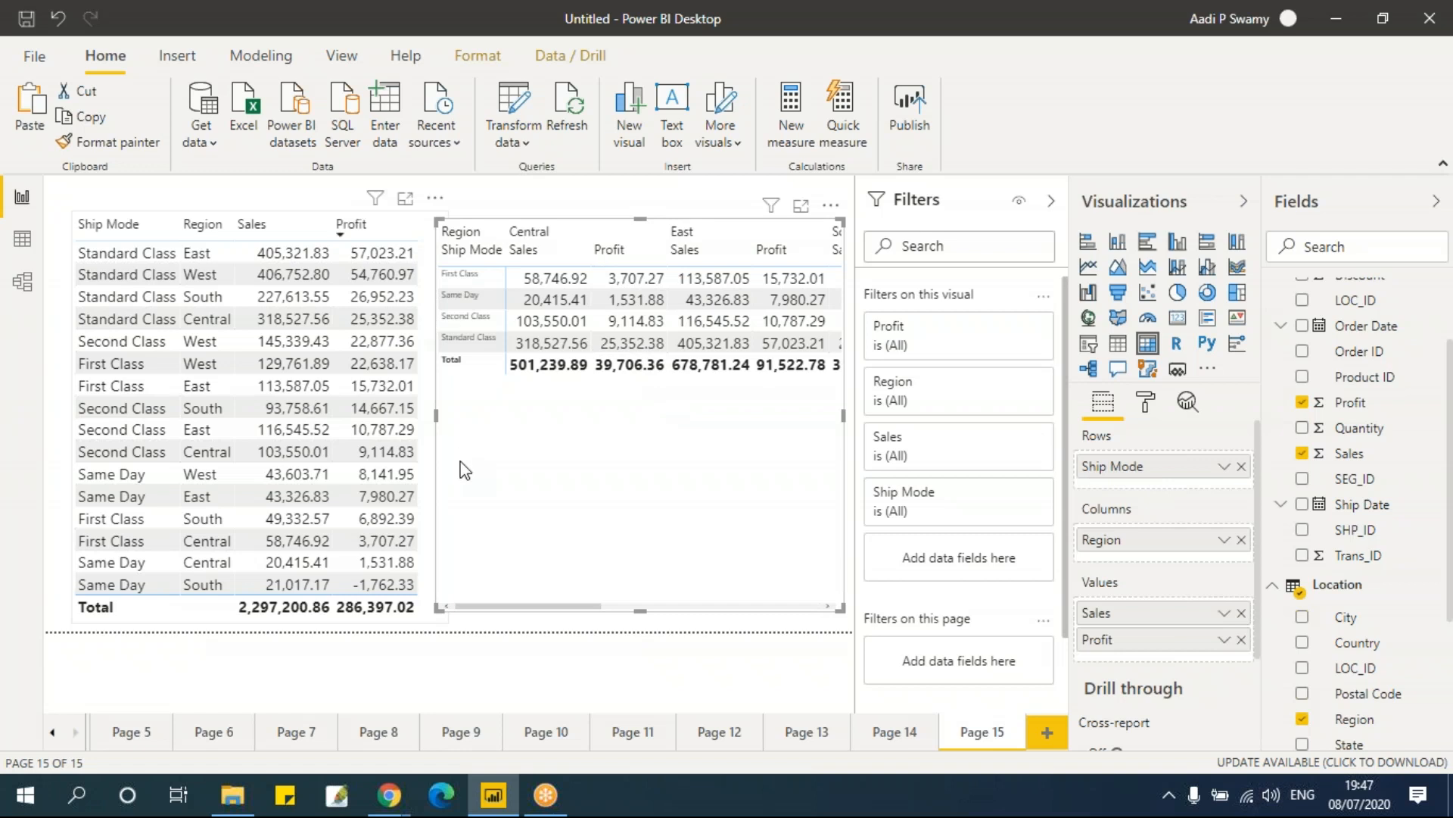
{"action": "left_click_drag", "start_coordinate": [436, 415], "coordinate": [388, 424]}
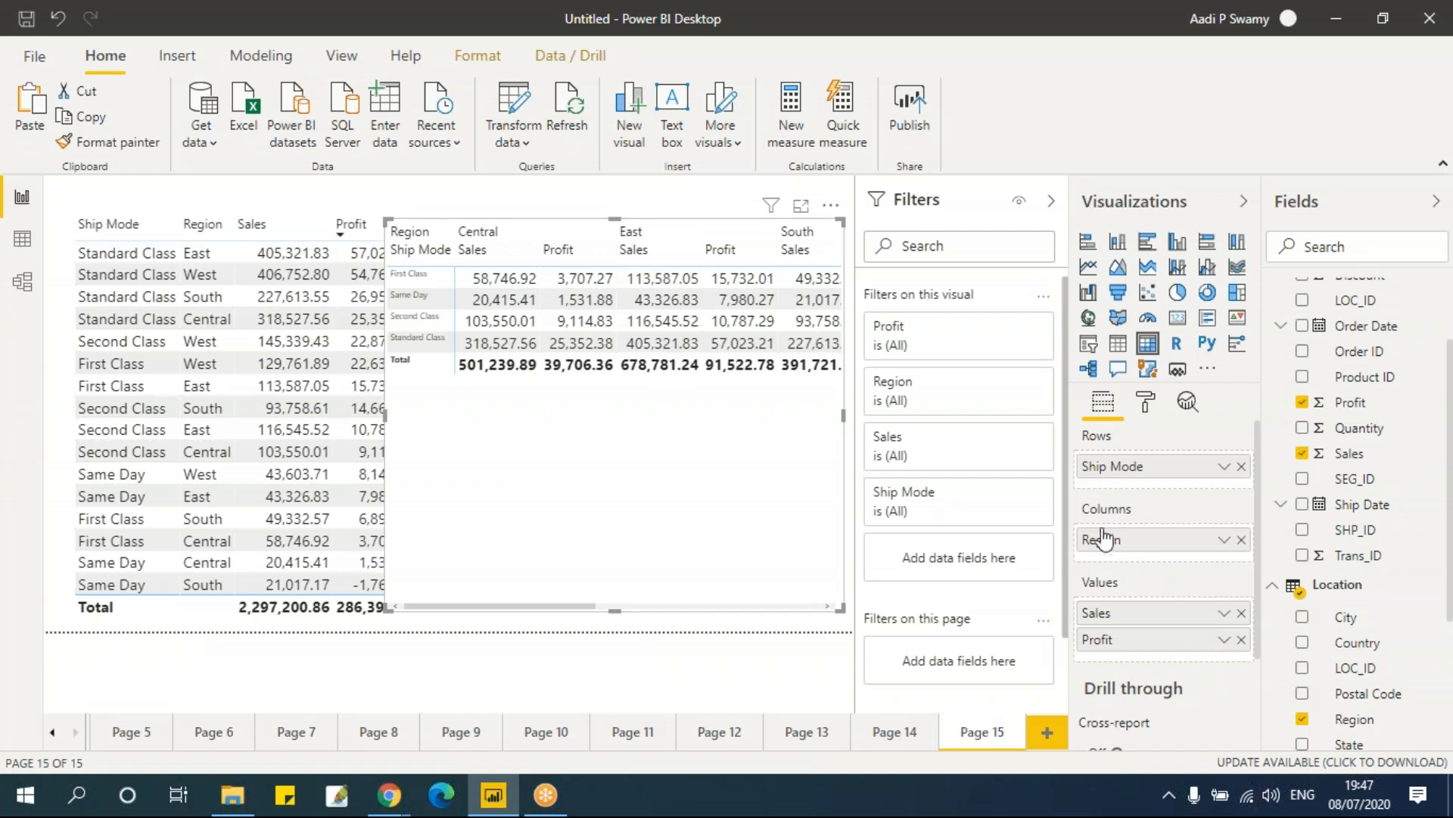
{"action": "left_click", "coordinate": [1242, 640]}
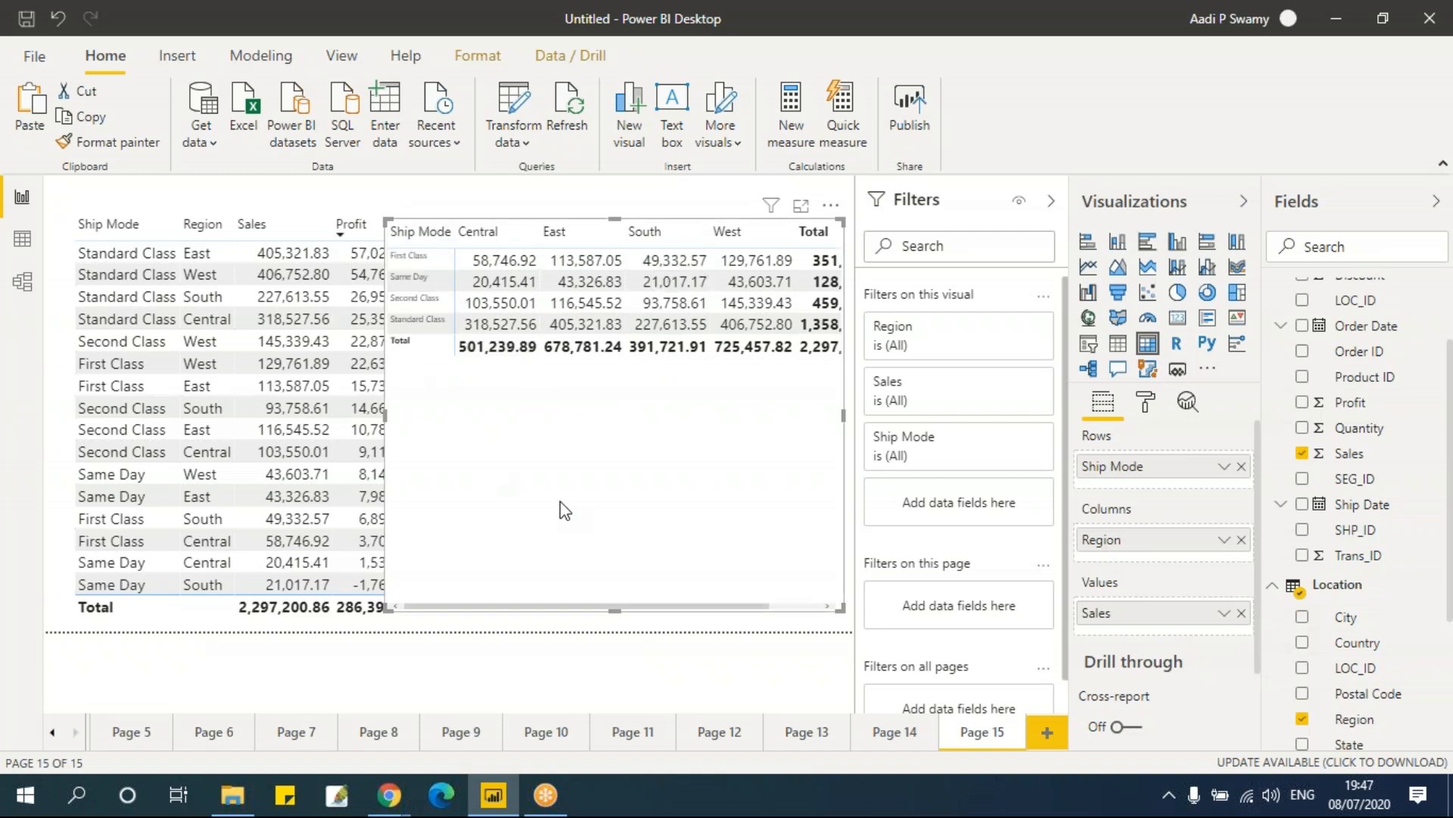
Step: Swap the matrix so Region is in rows and Ship Mode in columns, then add State under Region in rows
{"action": "mouse_move", "coordinate": [1149, 471]}
{"action": "left_mouse_down"}
{"action": "mouse_move", "coordinate": [1161, 552]}
{"action": "mouse_move", "coordinate": [1145, 527]}
{"action": "mouse_move", "coordinate": [1156, 471]}
{"action": "left_mouse_up"}
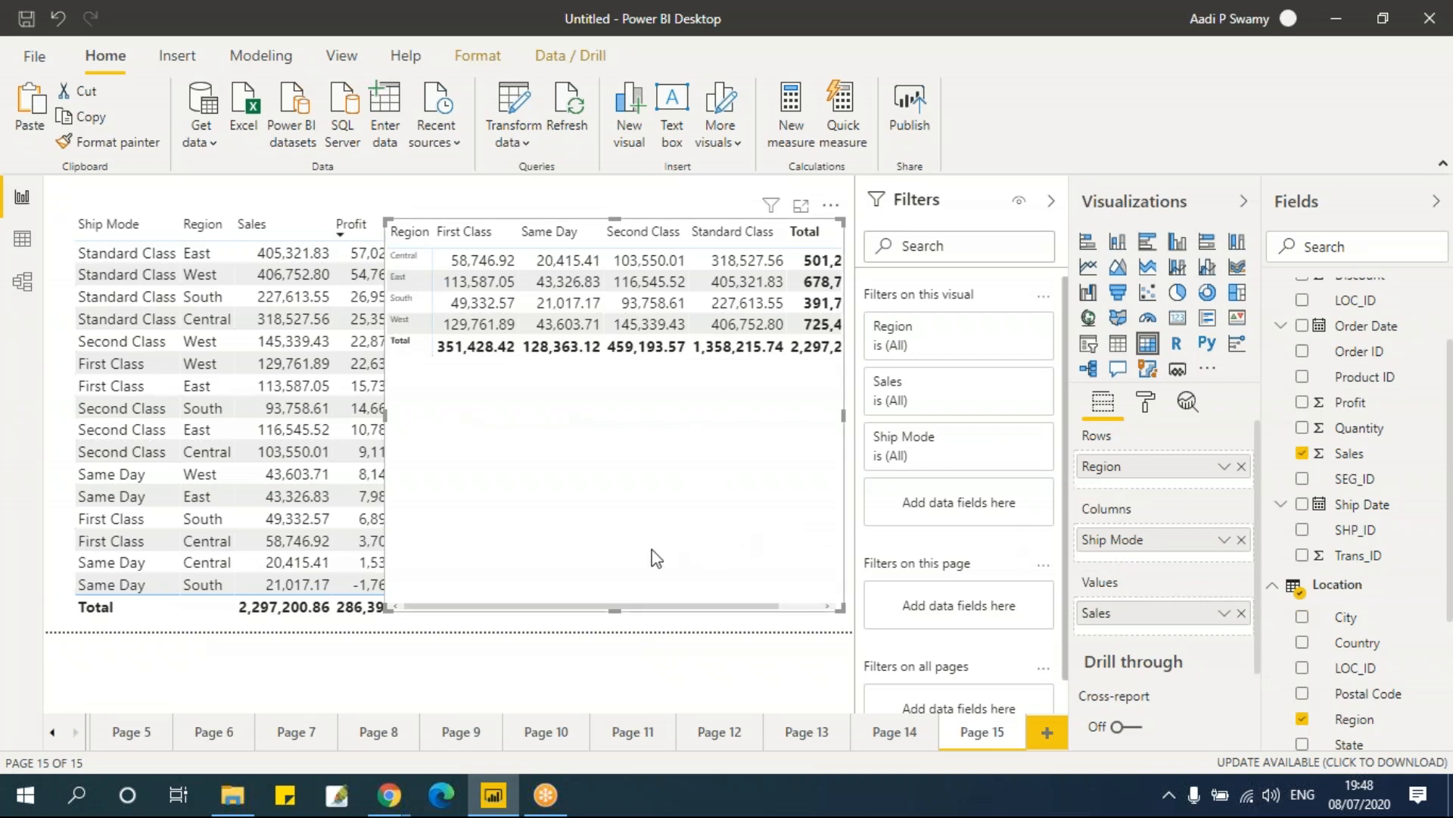
{"action": "scroll", "coordinate": [1382, 719], "scroll_direction": "down", "scroll_amount": 3}
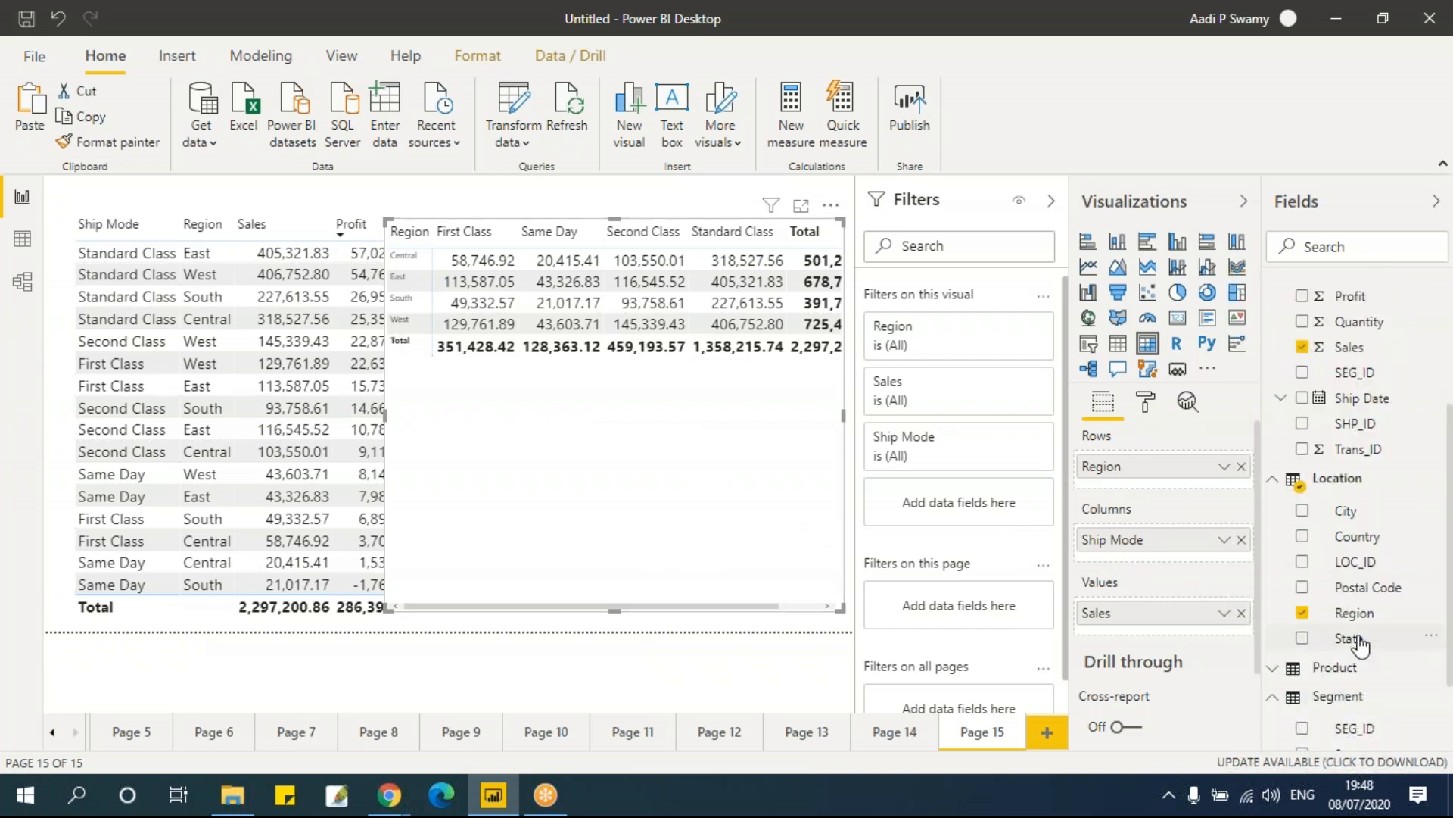
{"action": "left_click_drag", "start_coordinate": [1360, 645], "coordinate": [1171, 669]}
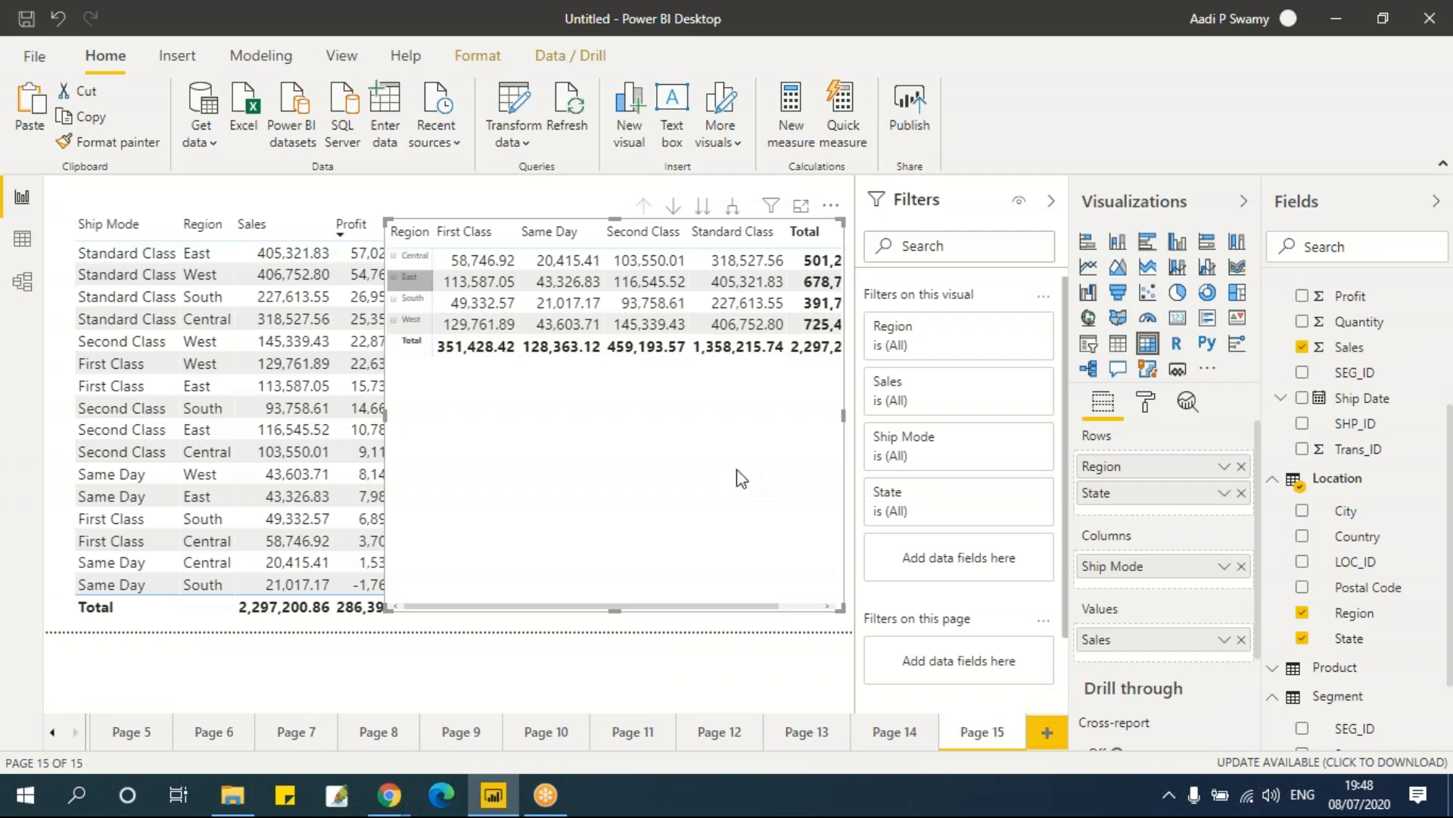
Step: Set the matrix's row headers icon size to 15 pt
{"action": "left_click", "coordinate": [1153, 406]}
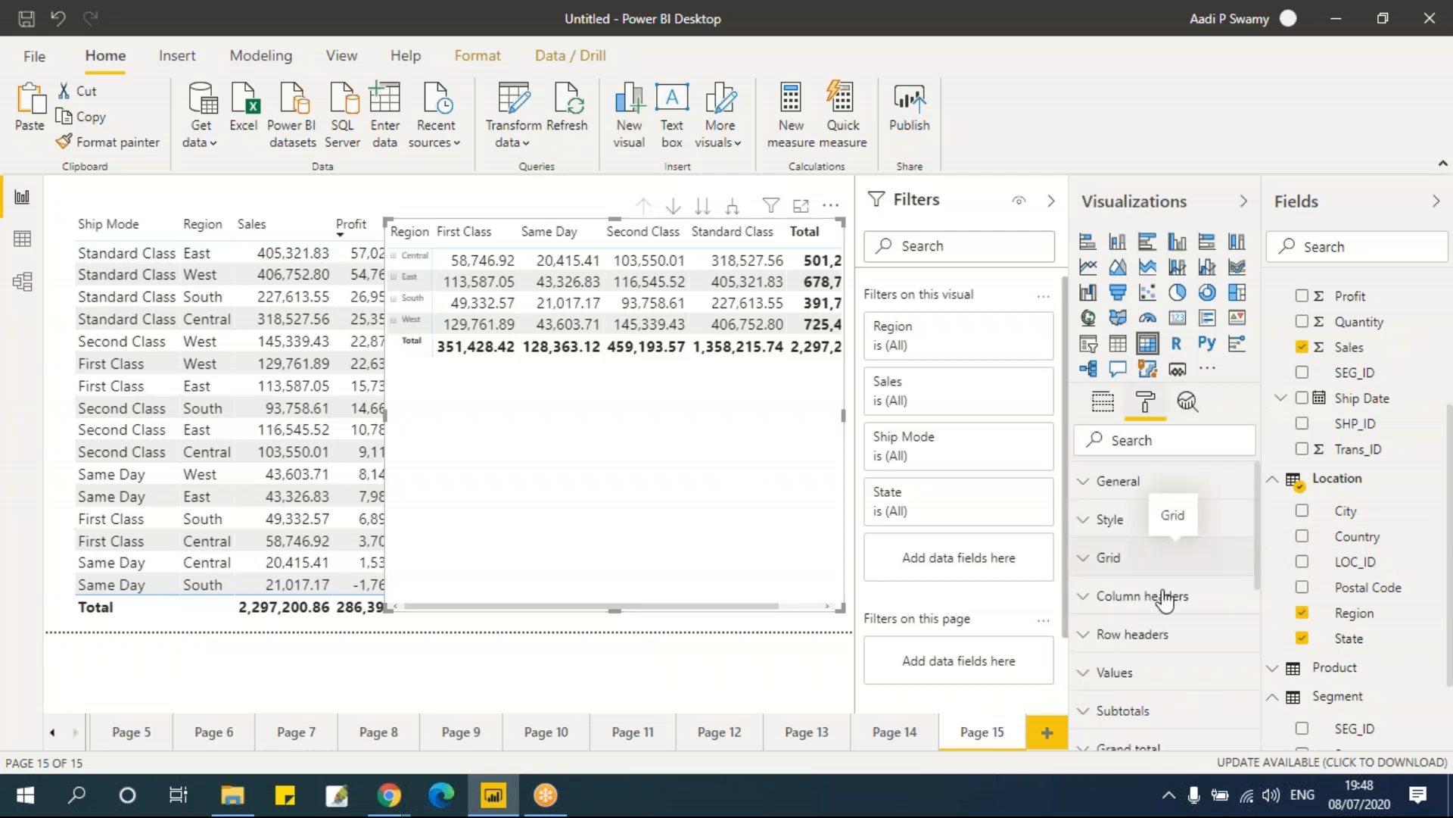
{"action": "left_click", "coordinate": [1178, 632]}
{"action": "scroll", "coordinate": [1178, 628], "scroll_direction": "down", "scroll_amount": 5}
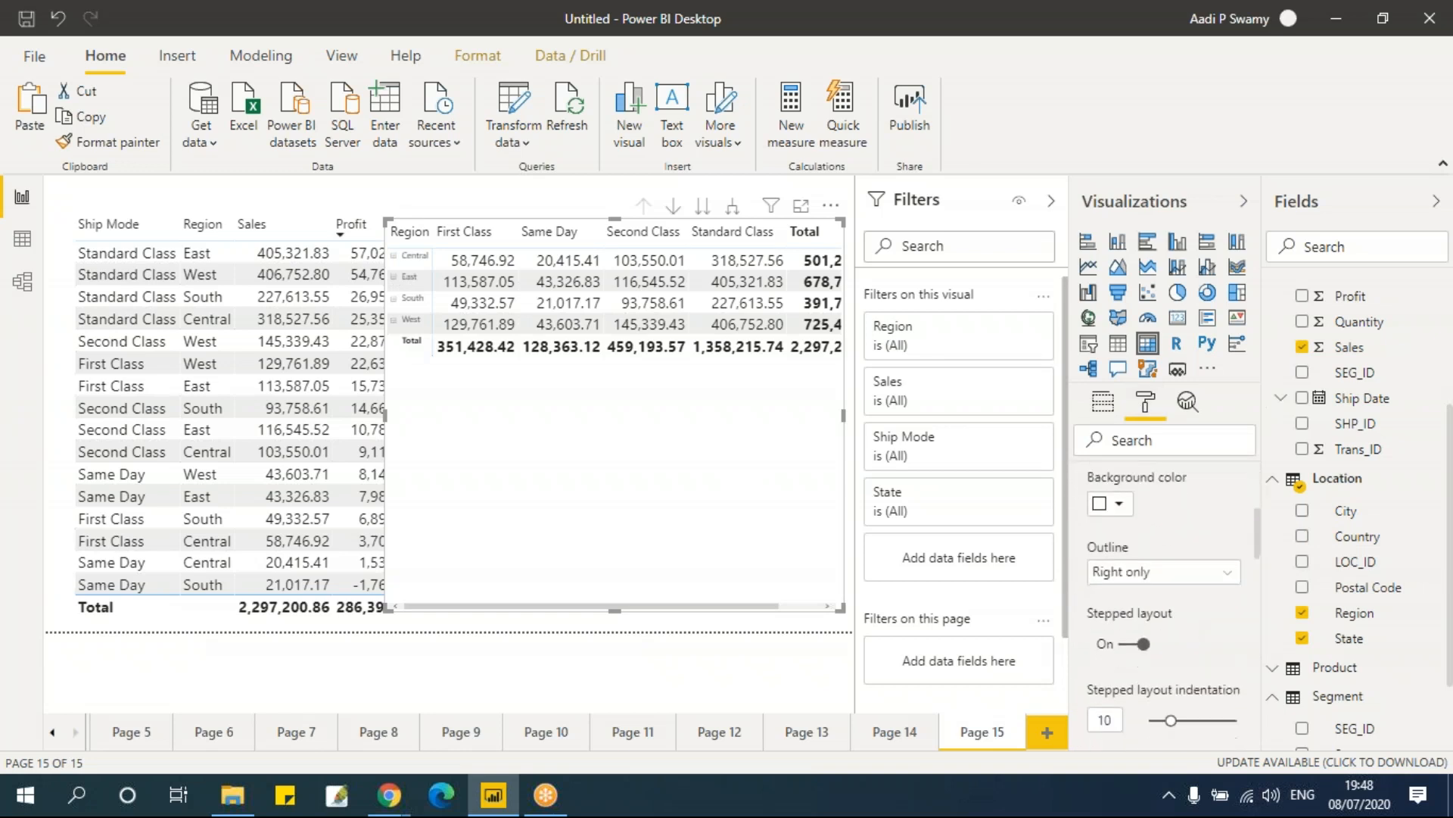
{"action": "scroll", "coordinate": [1165, 606], "scroll_direction": "down", "scroll_amount": 5}
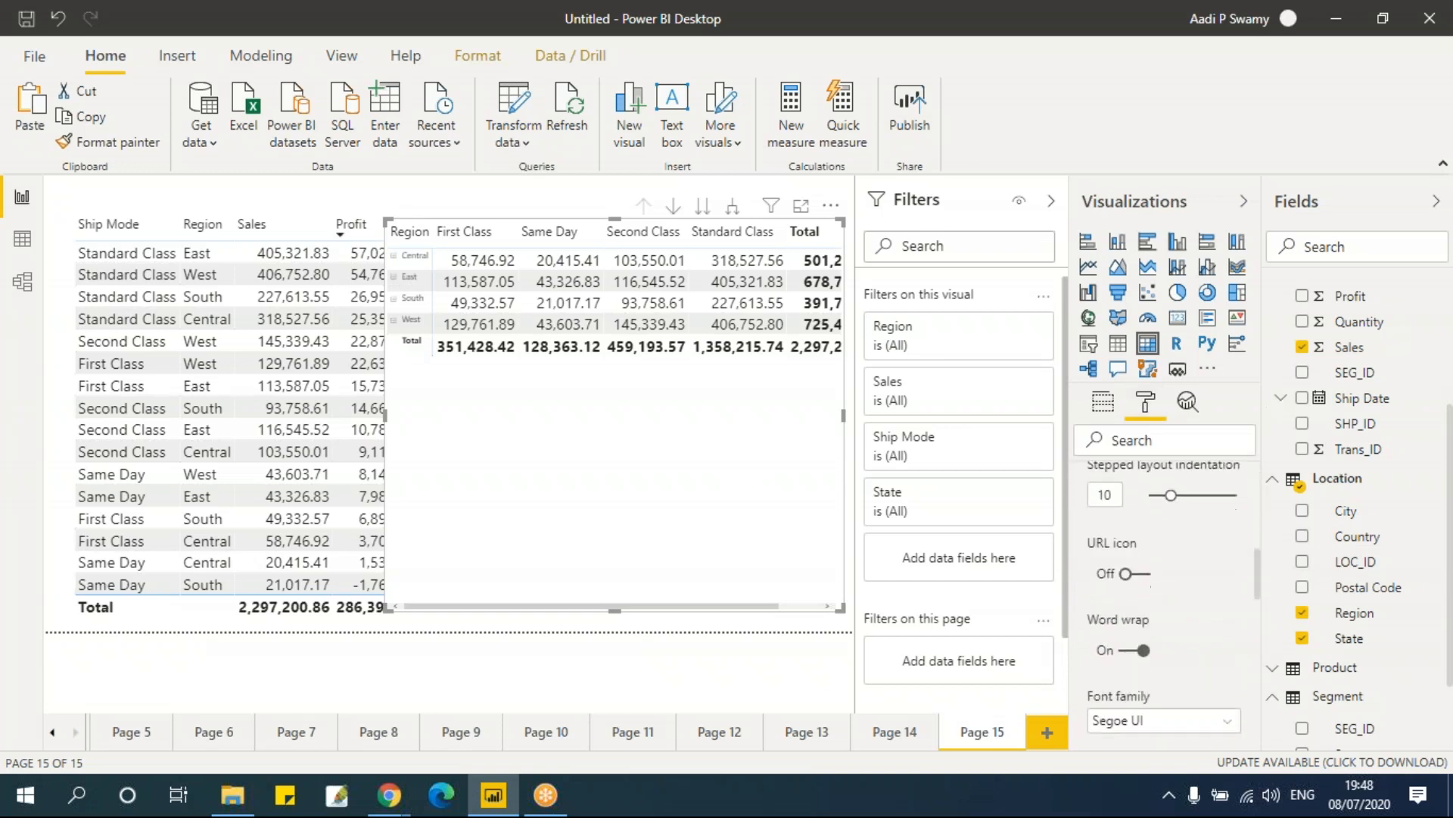
{"action": "scroll", "coordinate": [1151, 561], "scroll_direction": "down", "scroll_amount": 3}
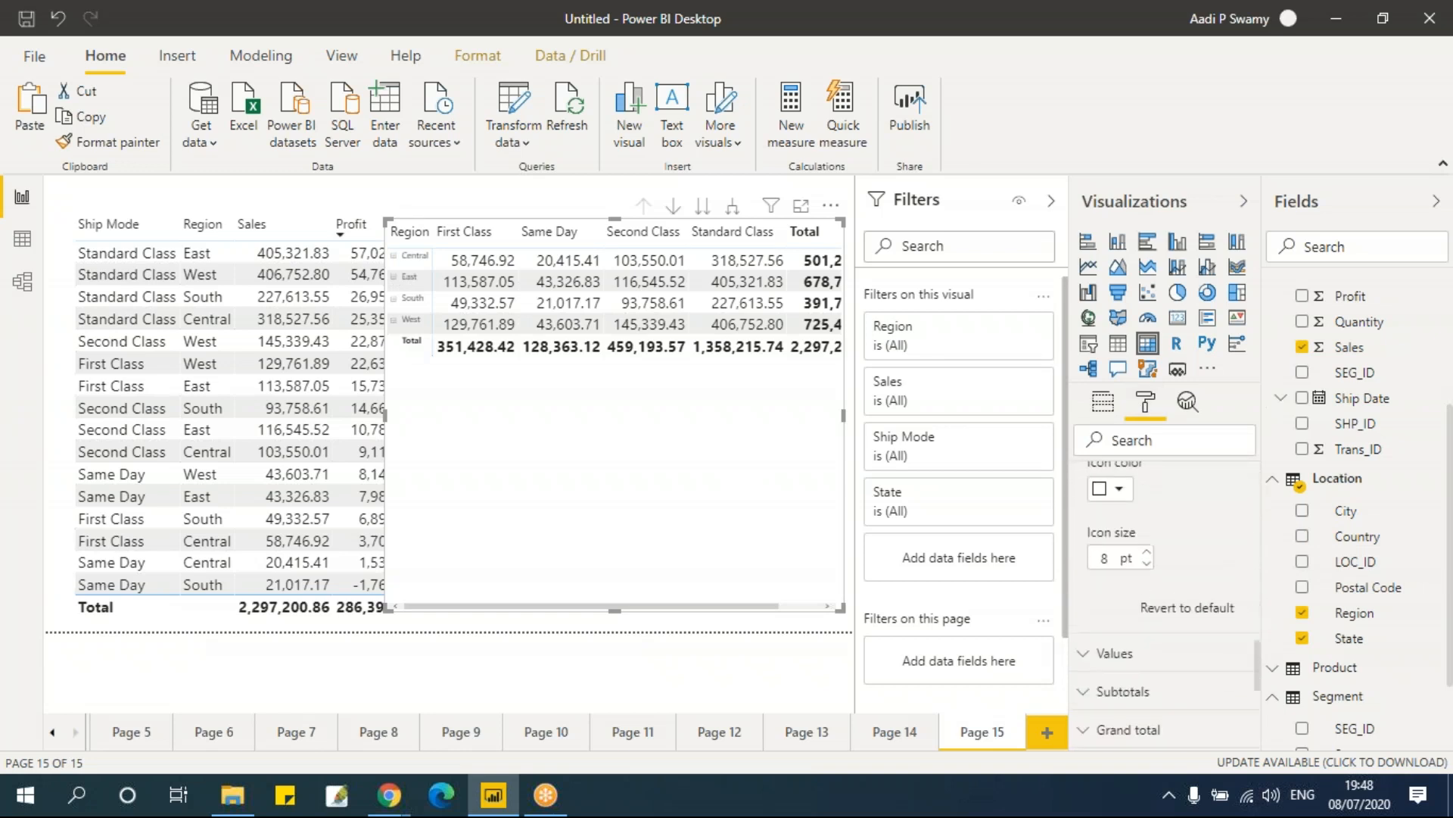
{"action": "left_click", "coordinate": [1149, 546]}
{"action": "left_click", "coordinate": [1149, 545]}
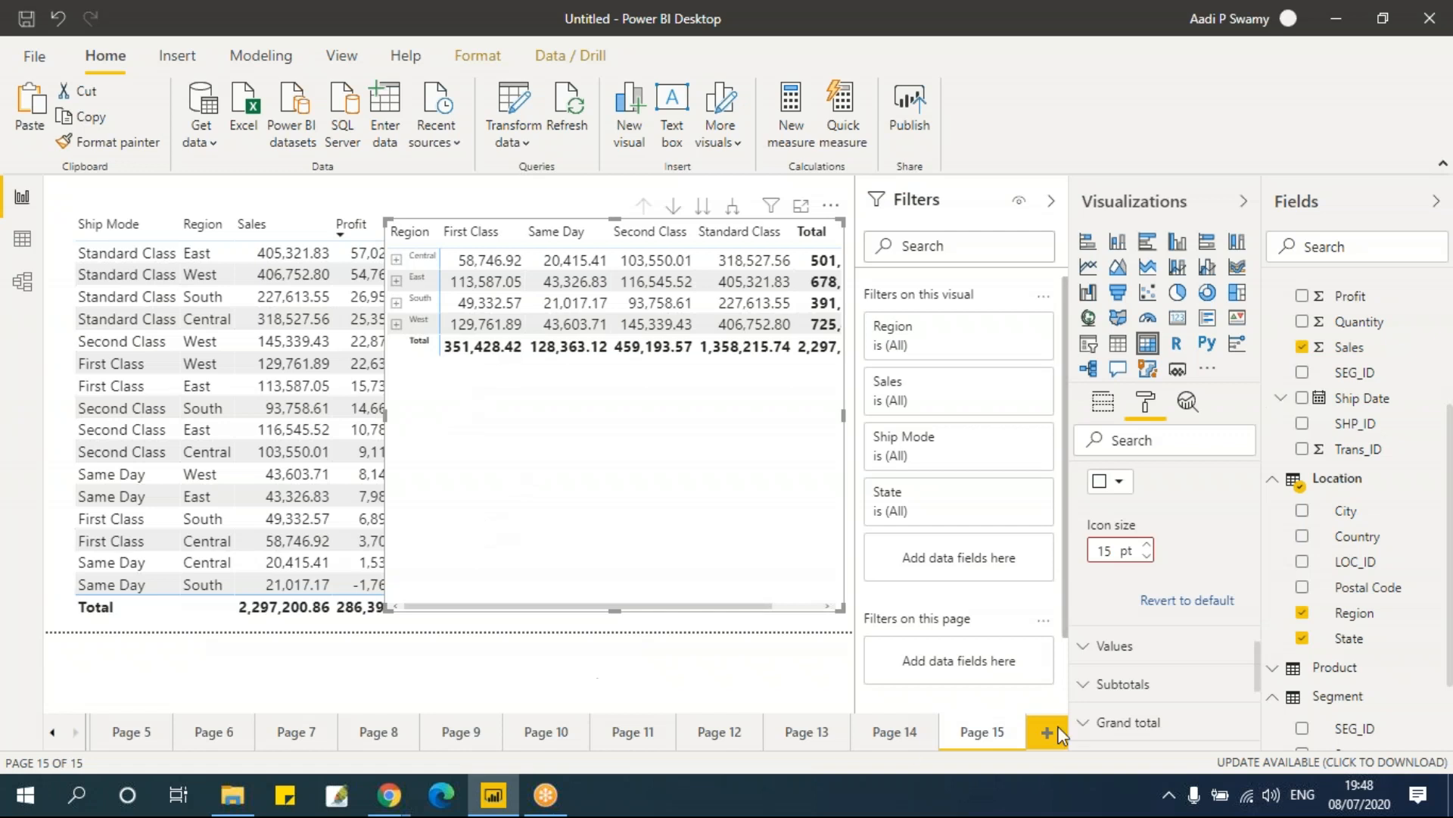
Step: Add a new page, paste the matrix onto it, and reposition and enlarge it
{"action": "left_click", "coordinate": [984, 732]}
{"action": "left_click", "coordinate": [1049, 733]}
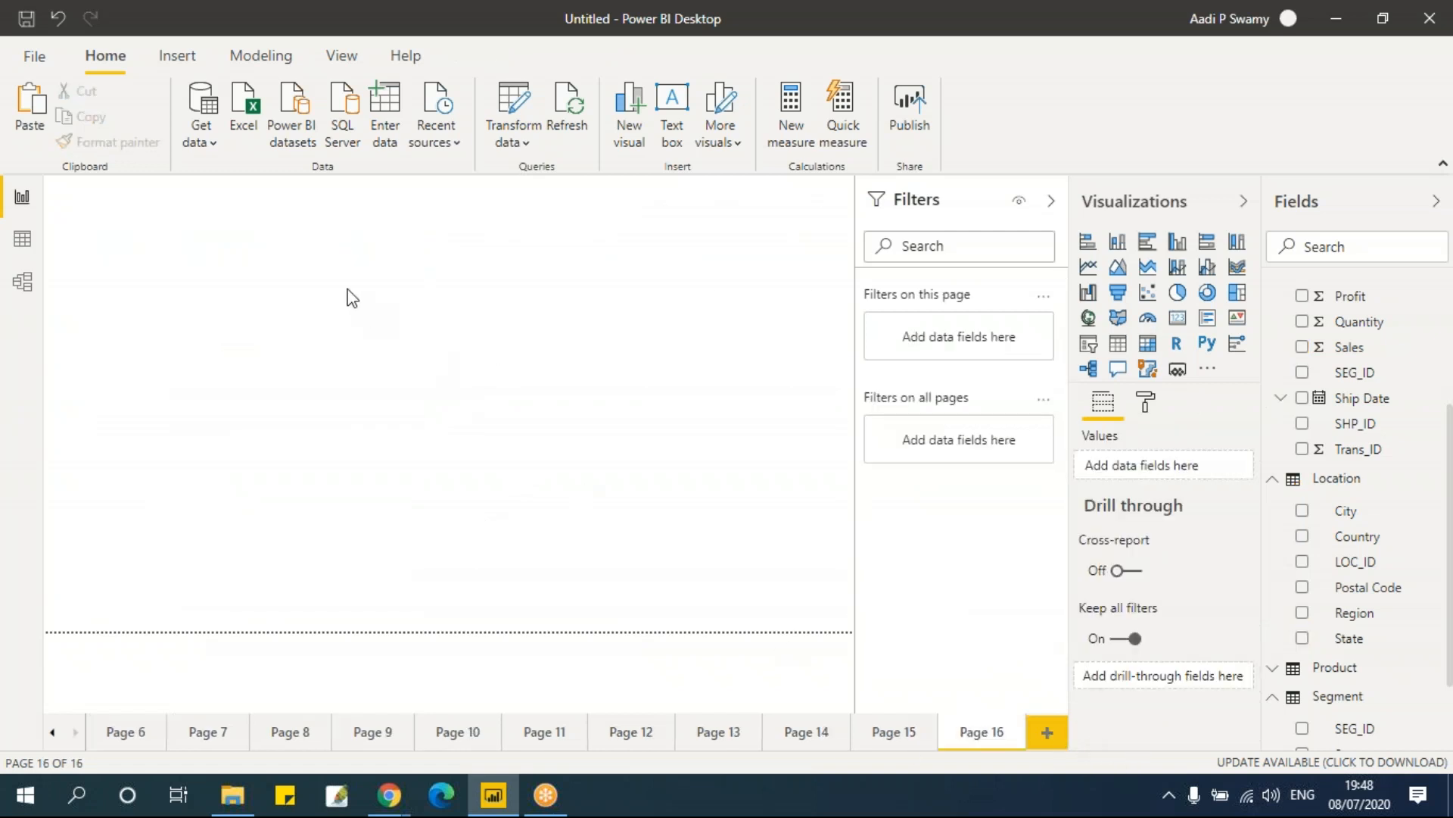
{"action": "key", "text": "ctrl+v"}
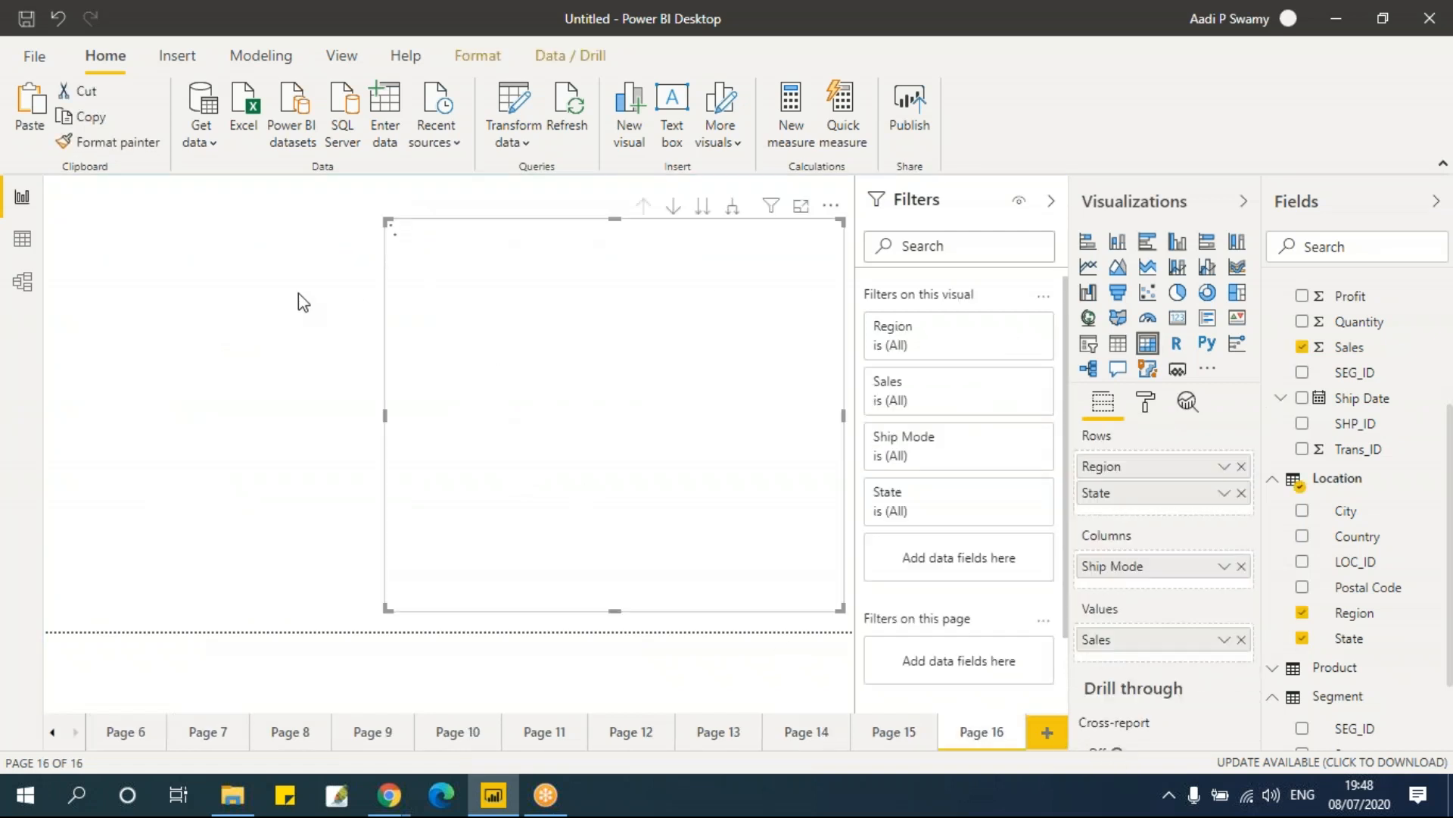
{"action": "left_click_drag", "start_coordinate": [350, 445], "coordinate": [295, 428]}
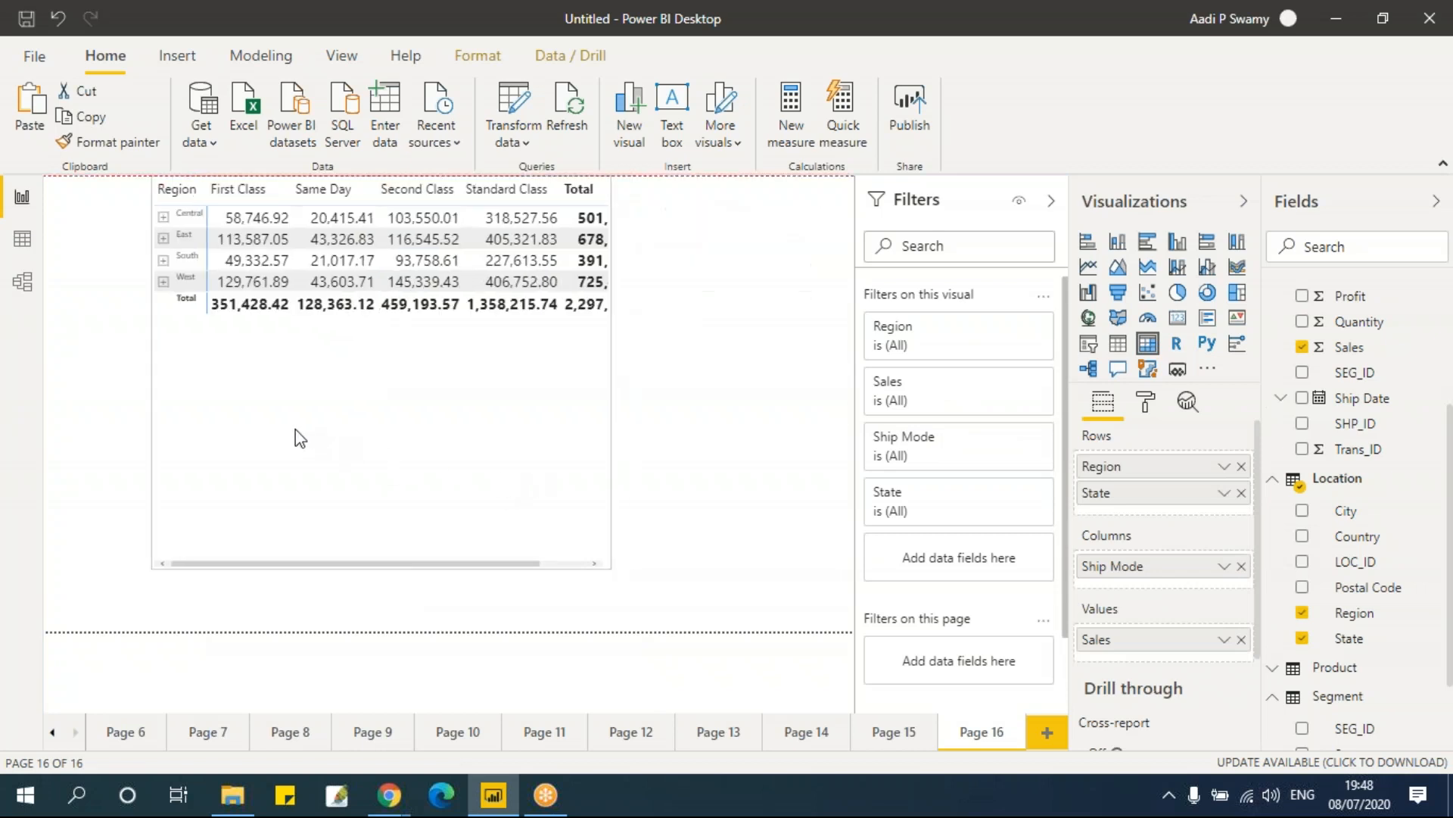
{"action": "left_click_drag", "start_coordinate": [612, 568], "coordinate": [715, 607]}
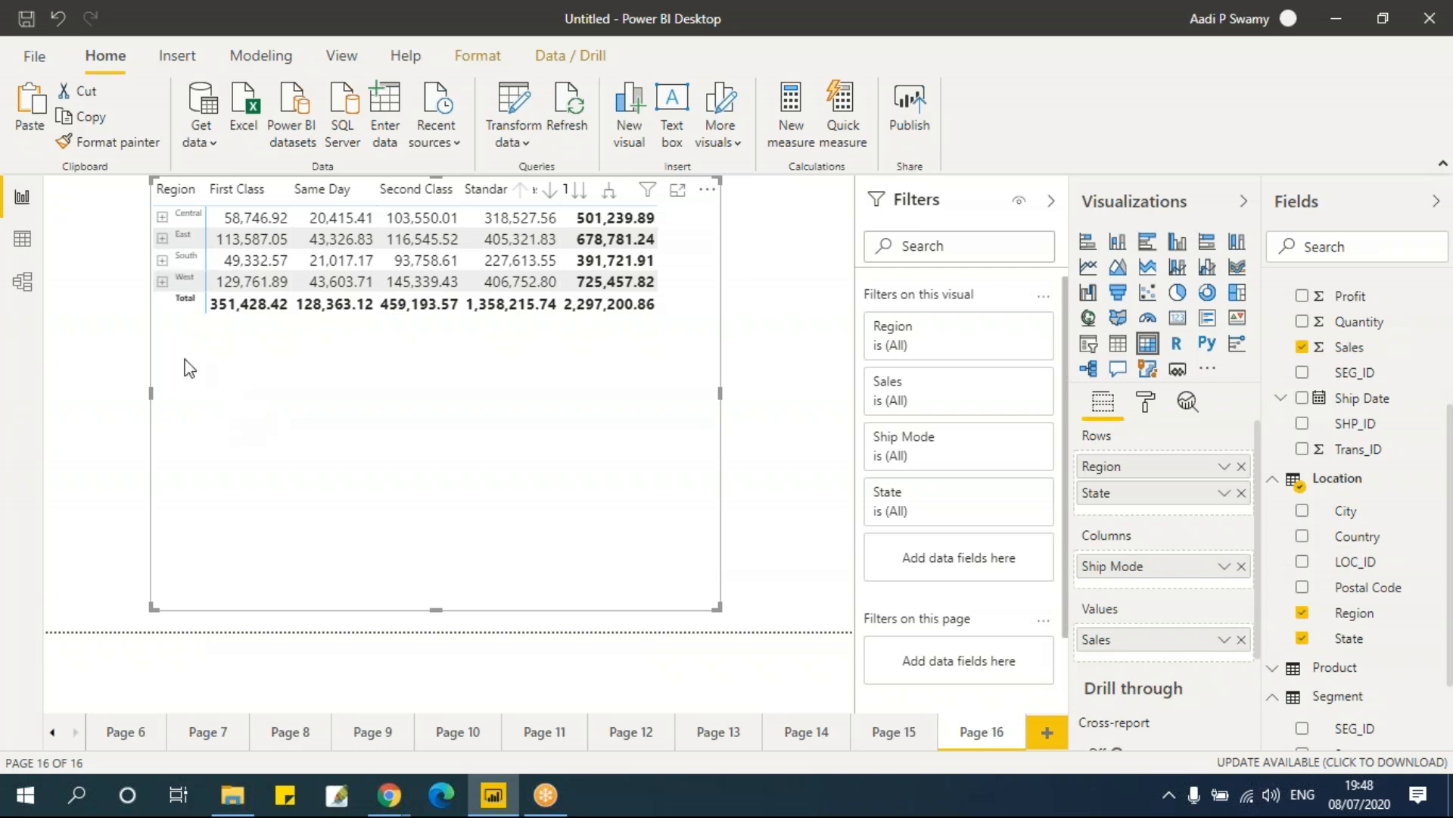
Step: Expand the Central region in the matrix to view its states, then collapse it again
{"action": "left_click", "coordinate": [162, 216]}
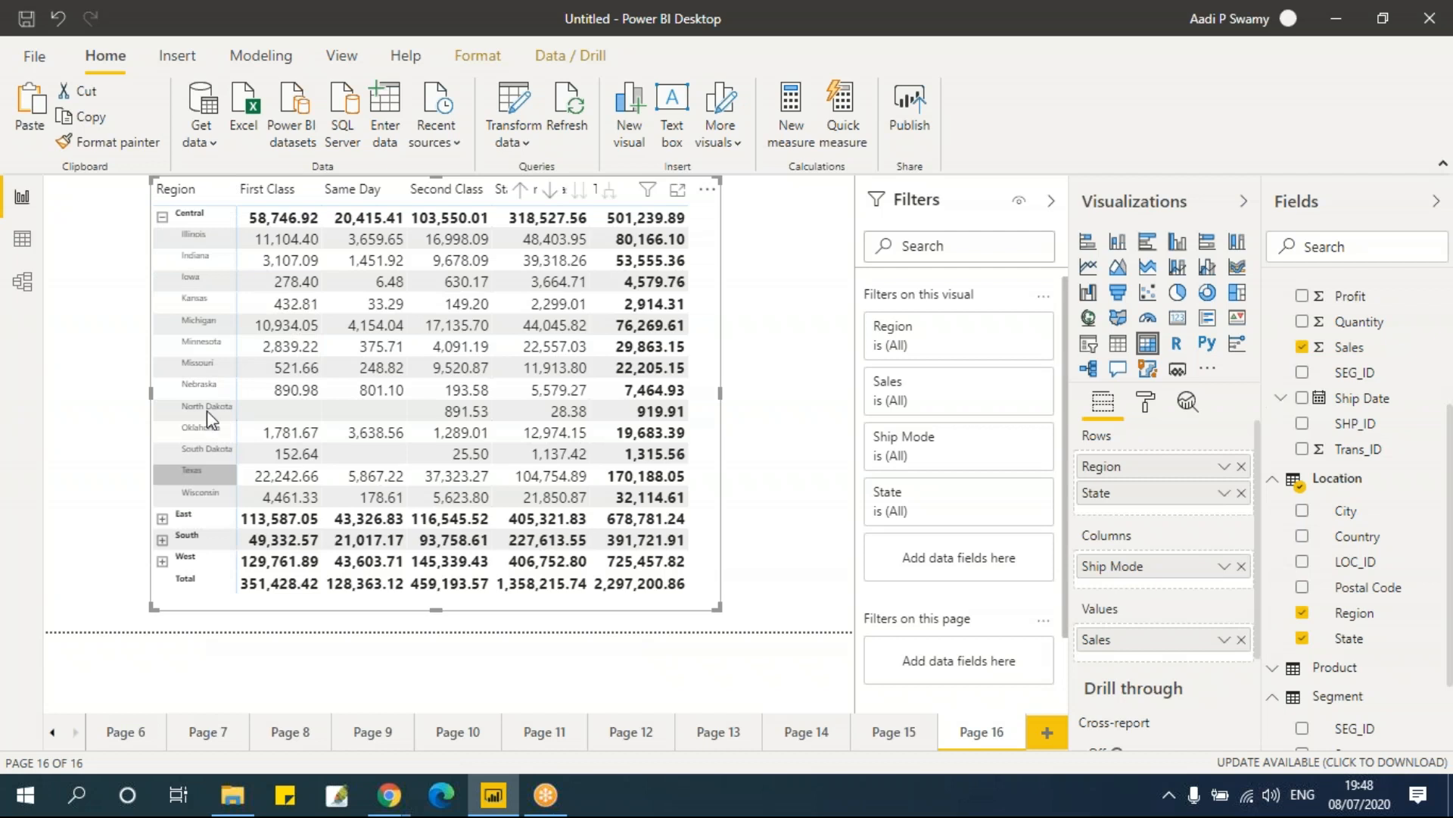
{"action": "left_click", "coordinate": [162, 216]}
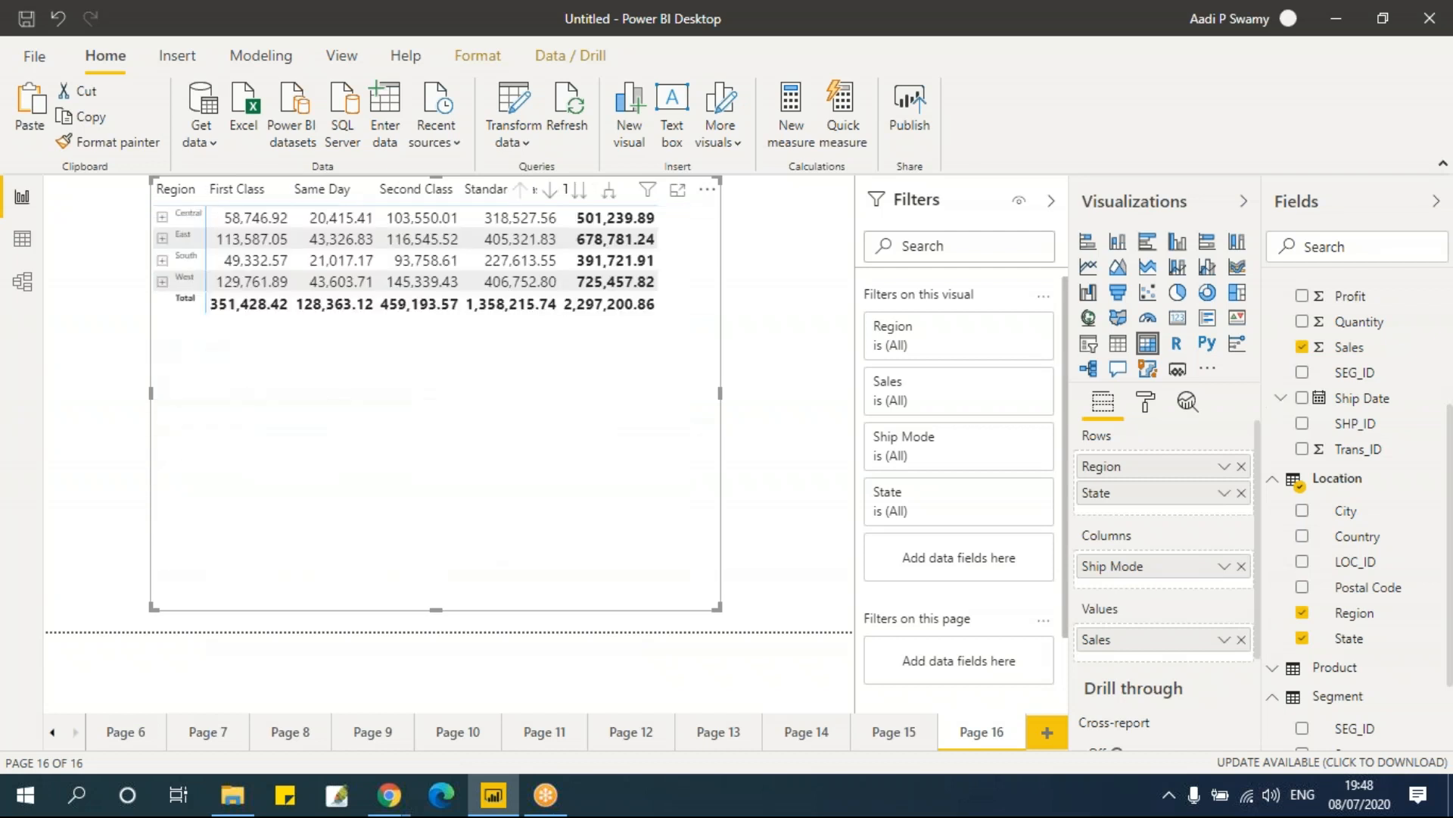
Step: Shorten the matrix visual and move it slightly down on the page
{"action": "left_click_drag", "start_coordinate": [718, 607], "coordinate": [714, 397]}
{"action": "mouse_move", "coordinate": [707, 328]}
{"action": "left_mouse_down"}
{"action": "mouse_move", "coordinate": [718, 455]}
{"action": "mouse_move", "coordinate": [703, 322]}
{"action": "left_mouse_up"}
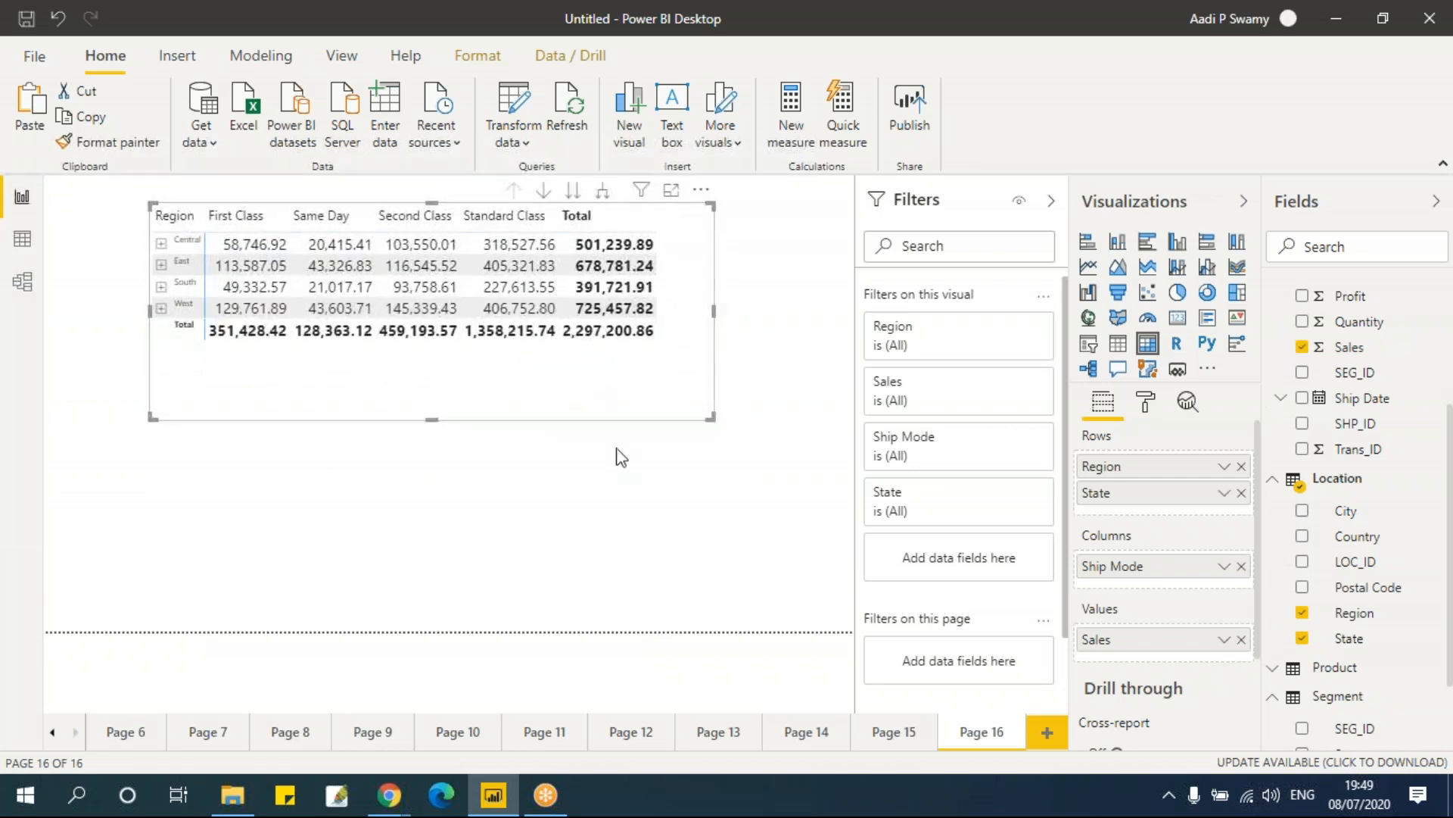
{"action": "left_click_drag", "start_coordinate": [689, 281], "coordinate": [694, 340]}
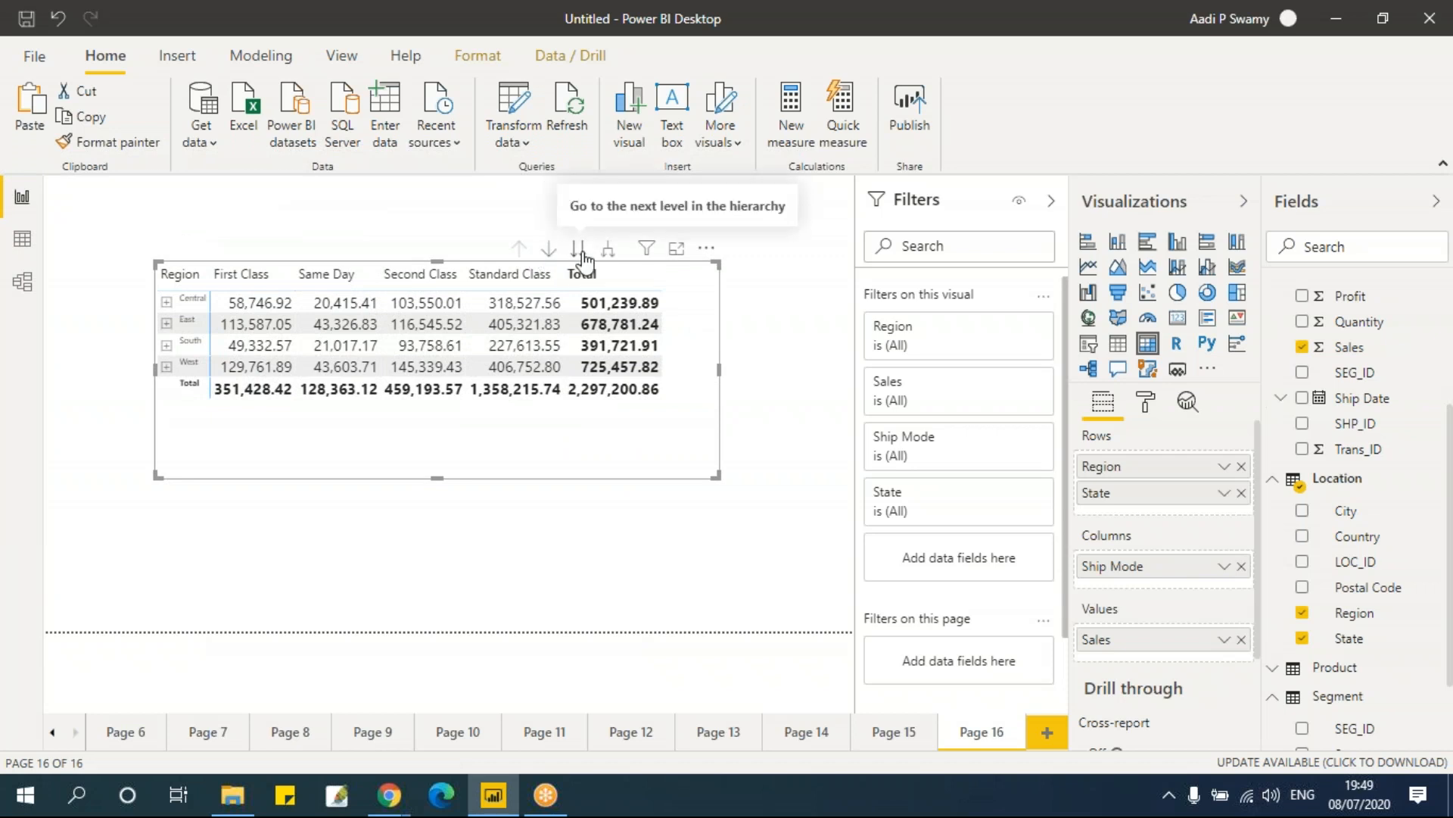
Step: Explore the matrix hierarchy by drilling down to State, drilling up, expanding all levels and scrolling through the rows
{"action": "left_click", "coordinate": [579, 251]}
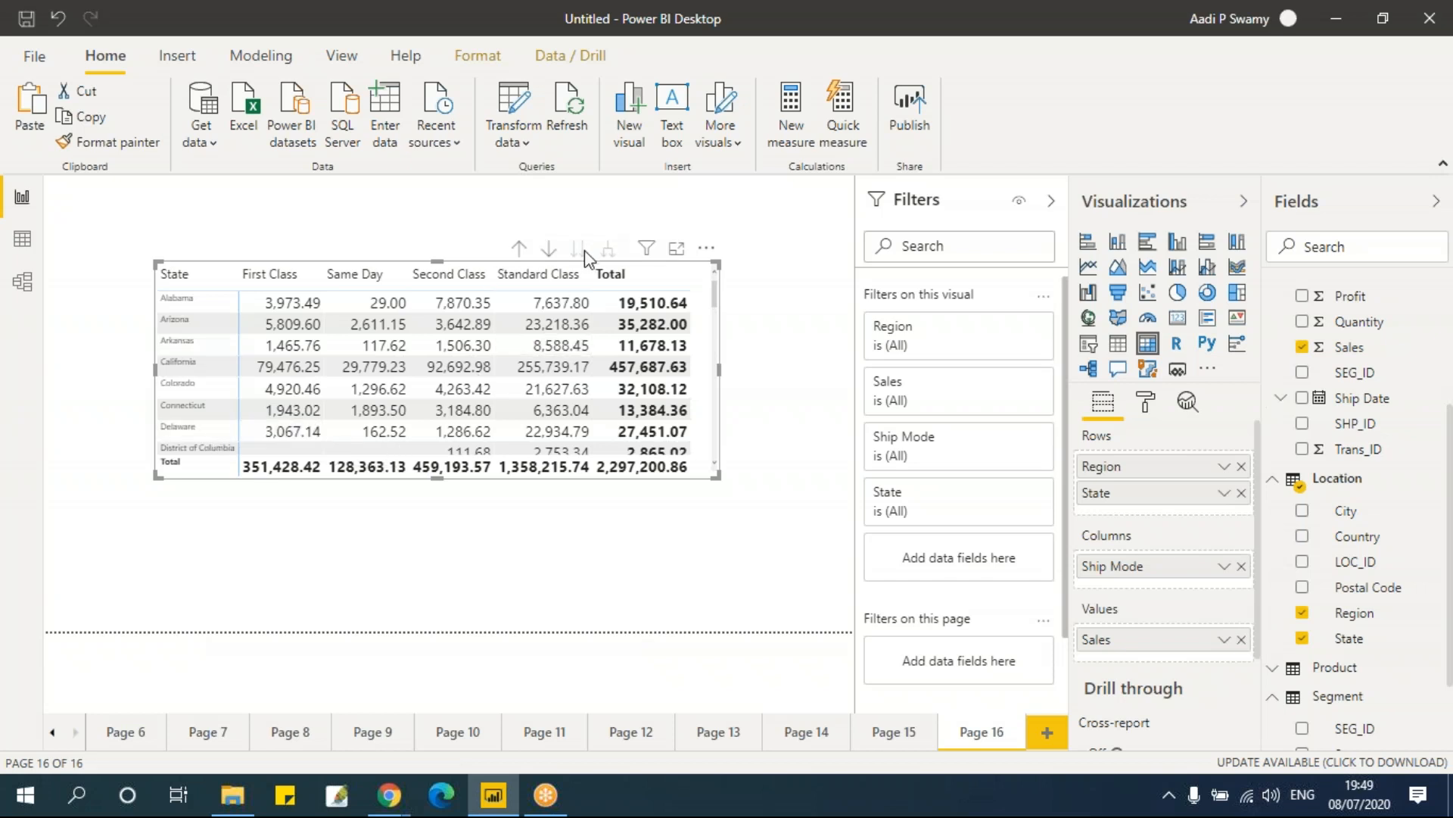
{"action": "left_click", "coordinate": [520, 249]}
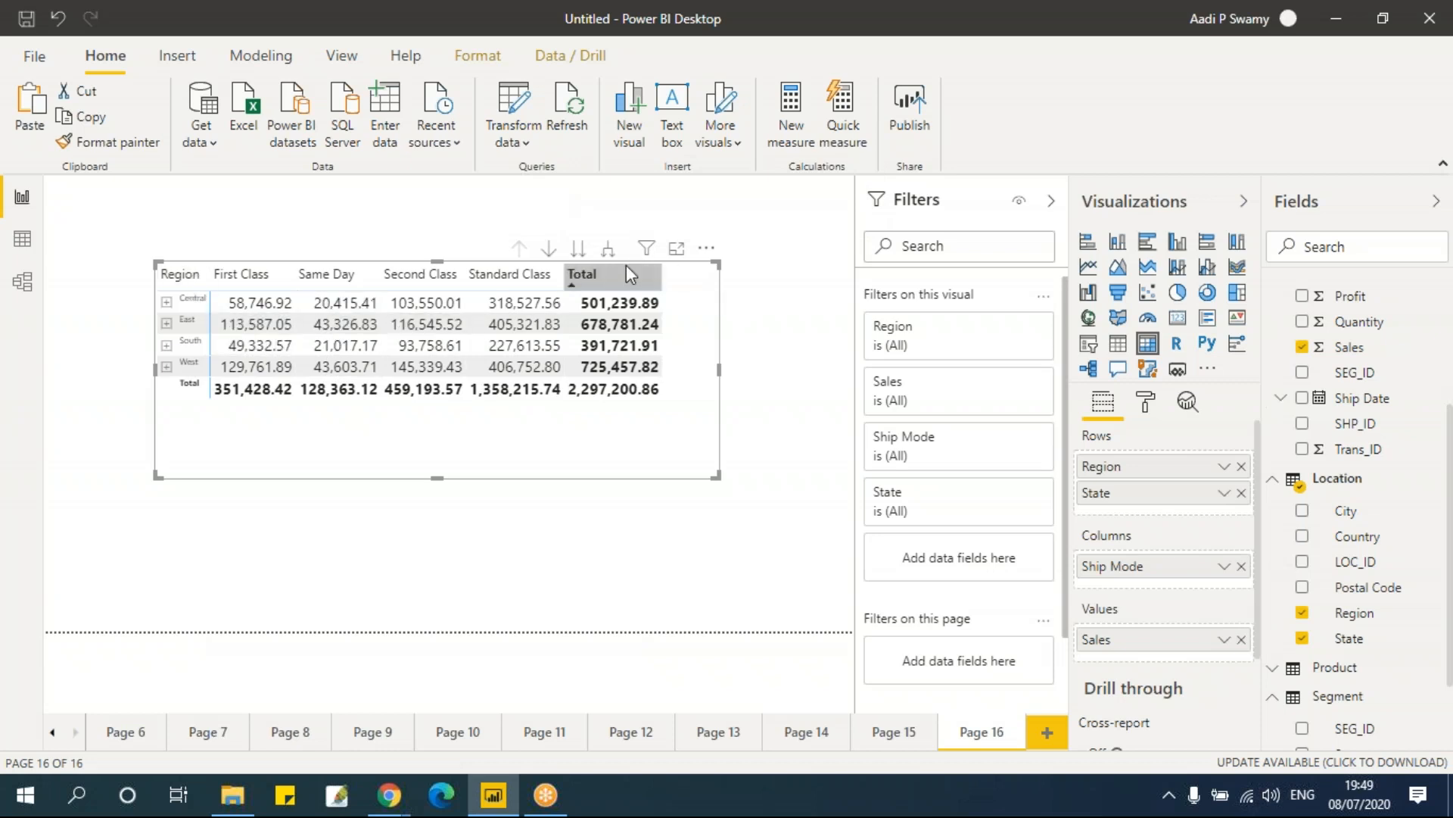
{"action": "left_click", "coordinate": [611, 253]}
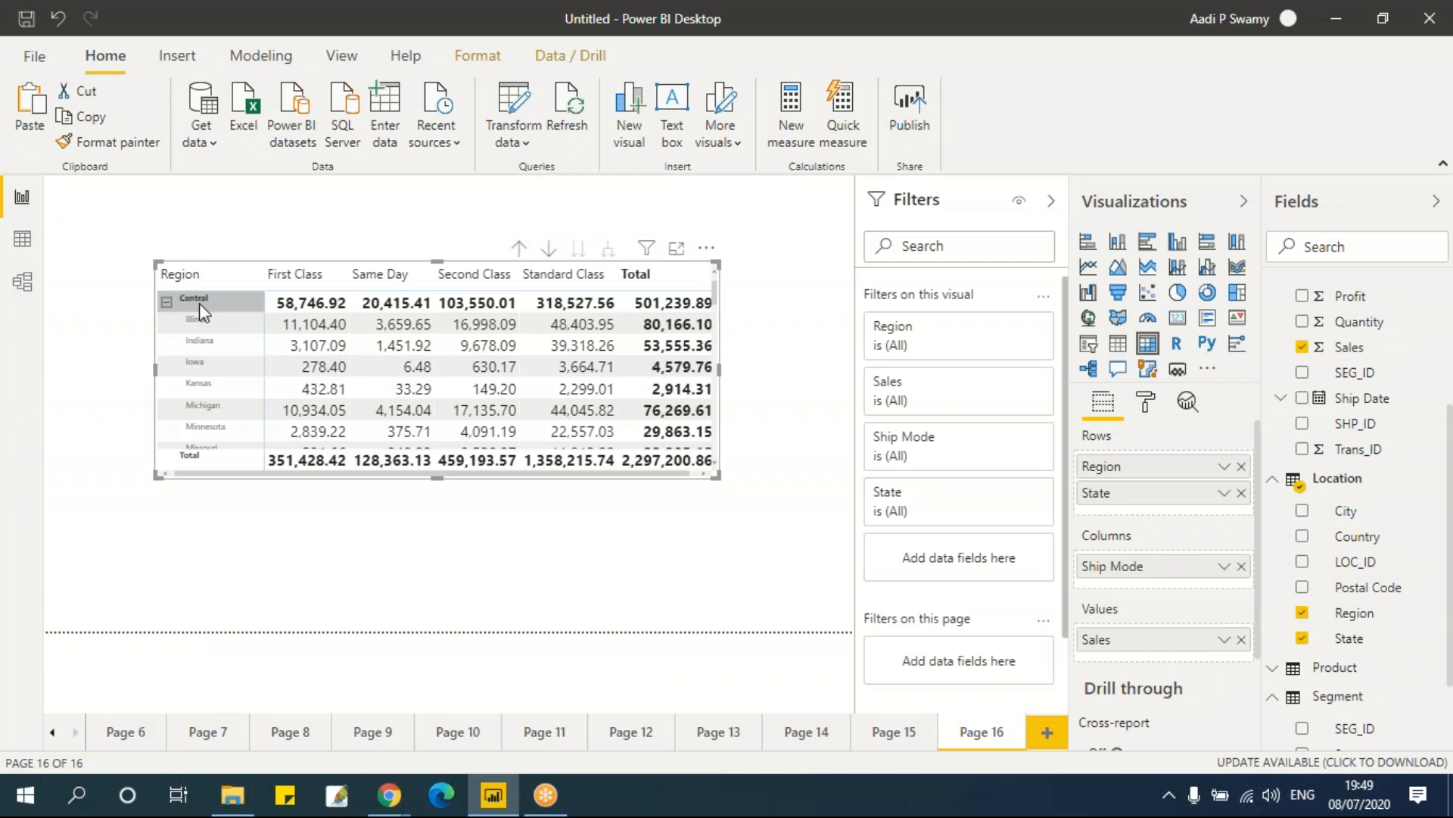
{"action": "scroll", "coordinate": [221, 397], "scroll_direction": "down", "scroll_amount": 5}
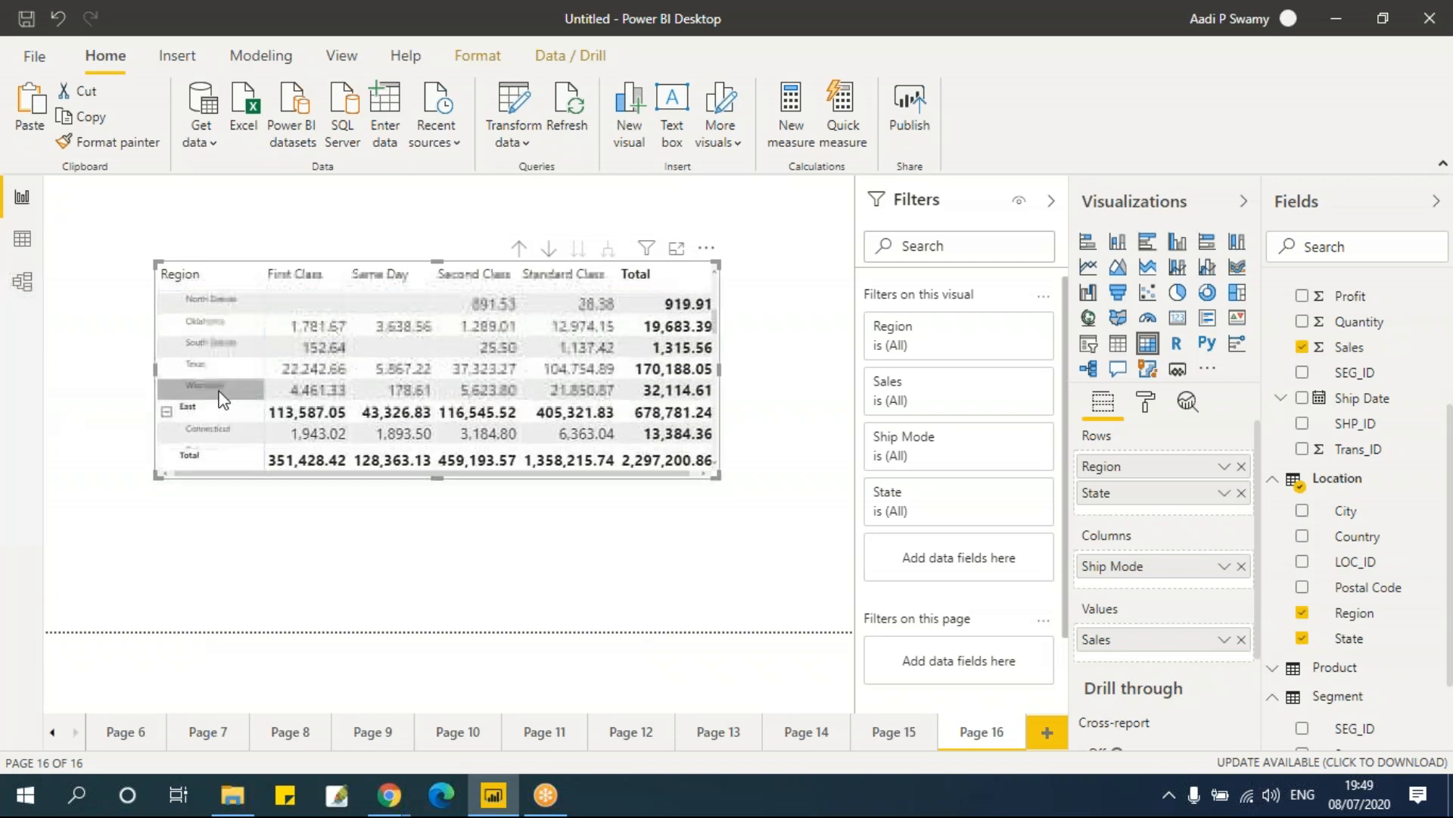
{"action": "scroll", "coordinate": [221, 398], "scroll_direction": "down", "scroll_amount": 2}
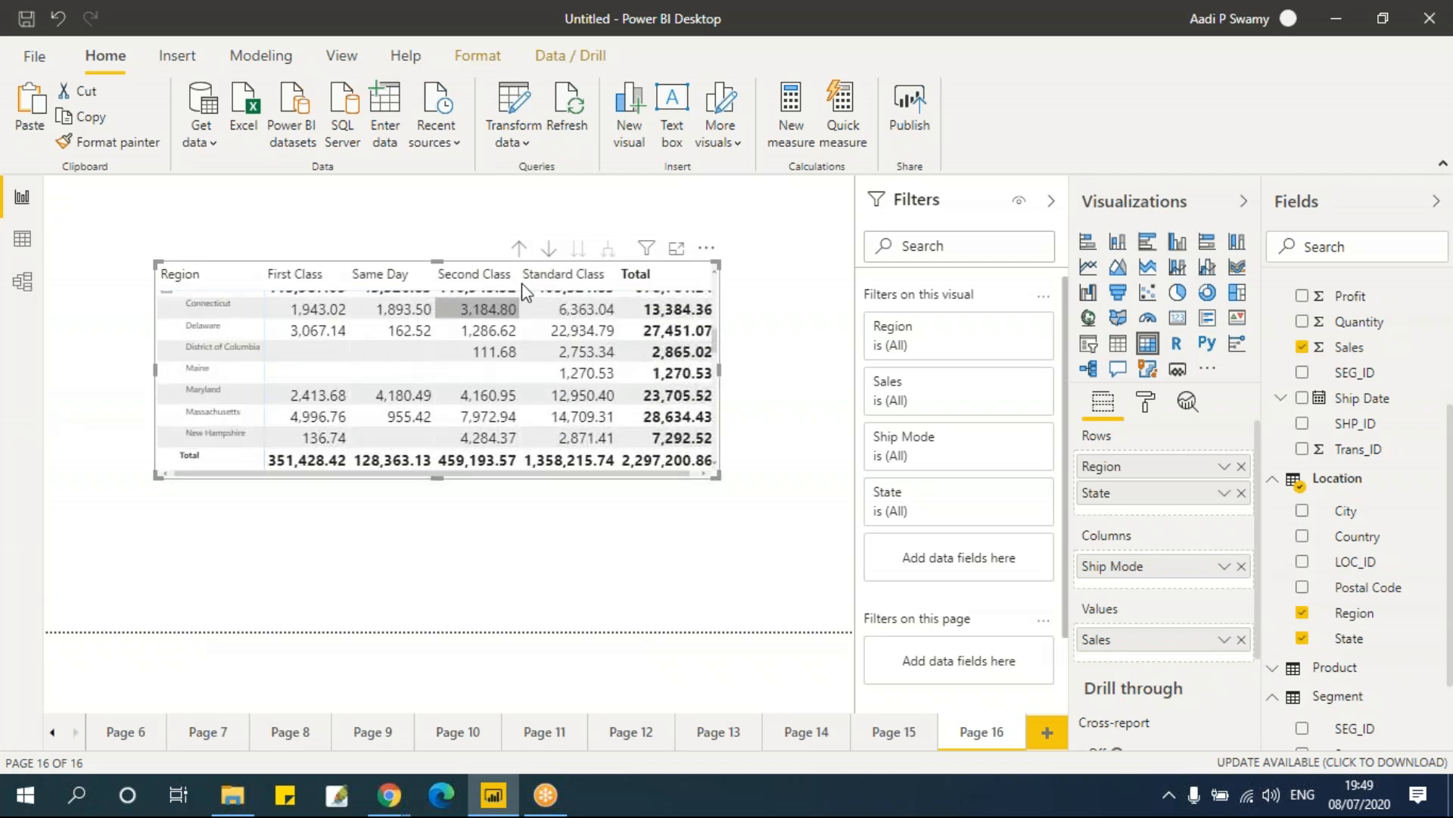
{"action": "left_click", "coordinate": [519, 249]}
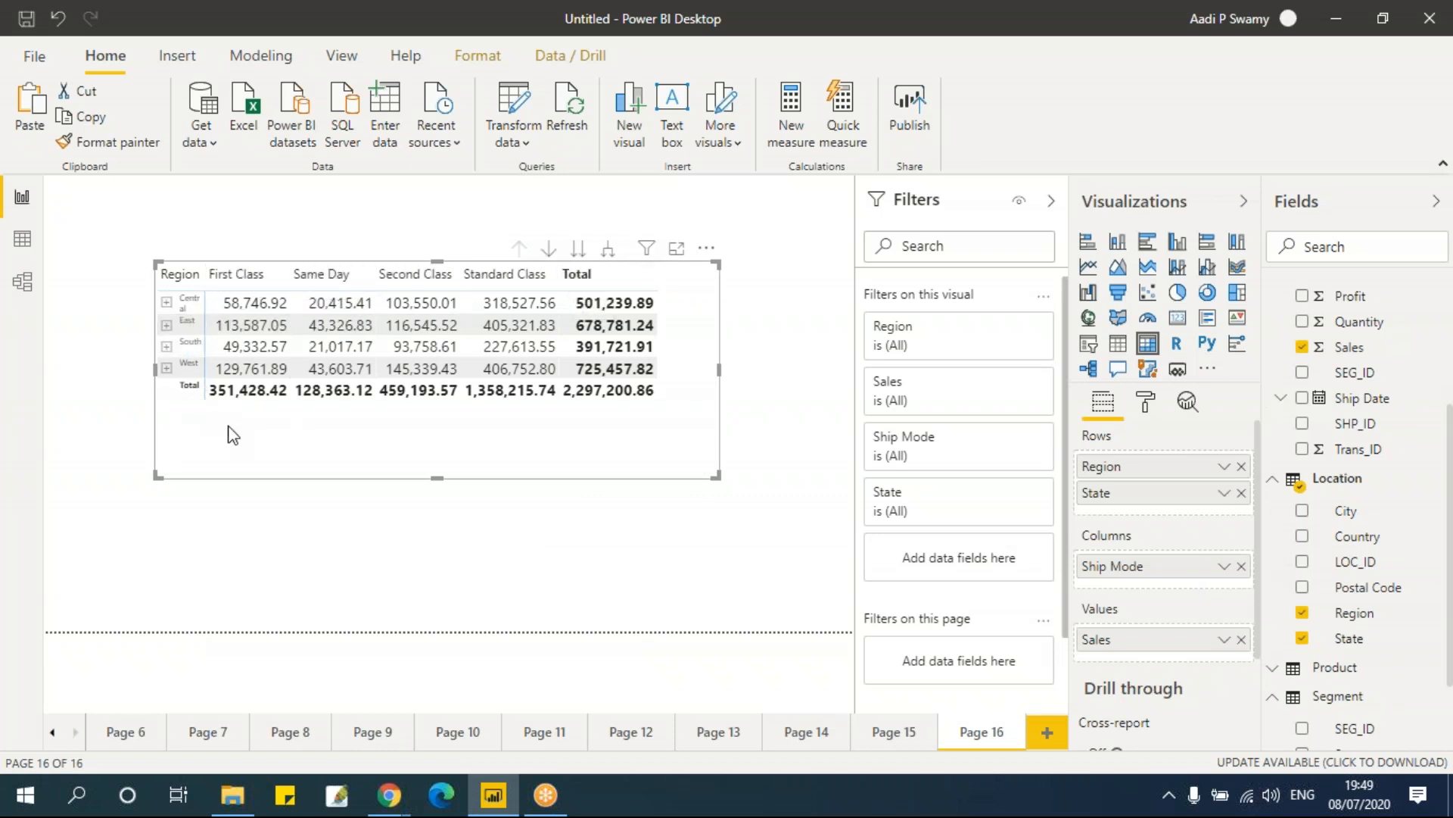
Step: View the table on Page 15 and return to Page 16
{"action": "left_click", "coordinate": [890, 732]}
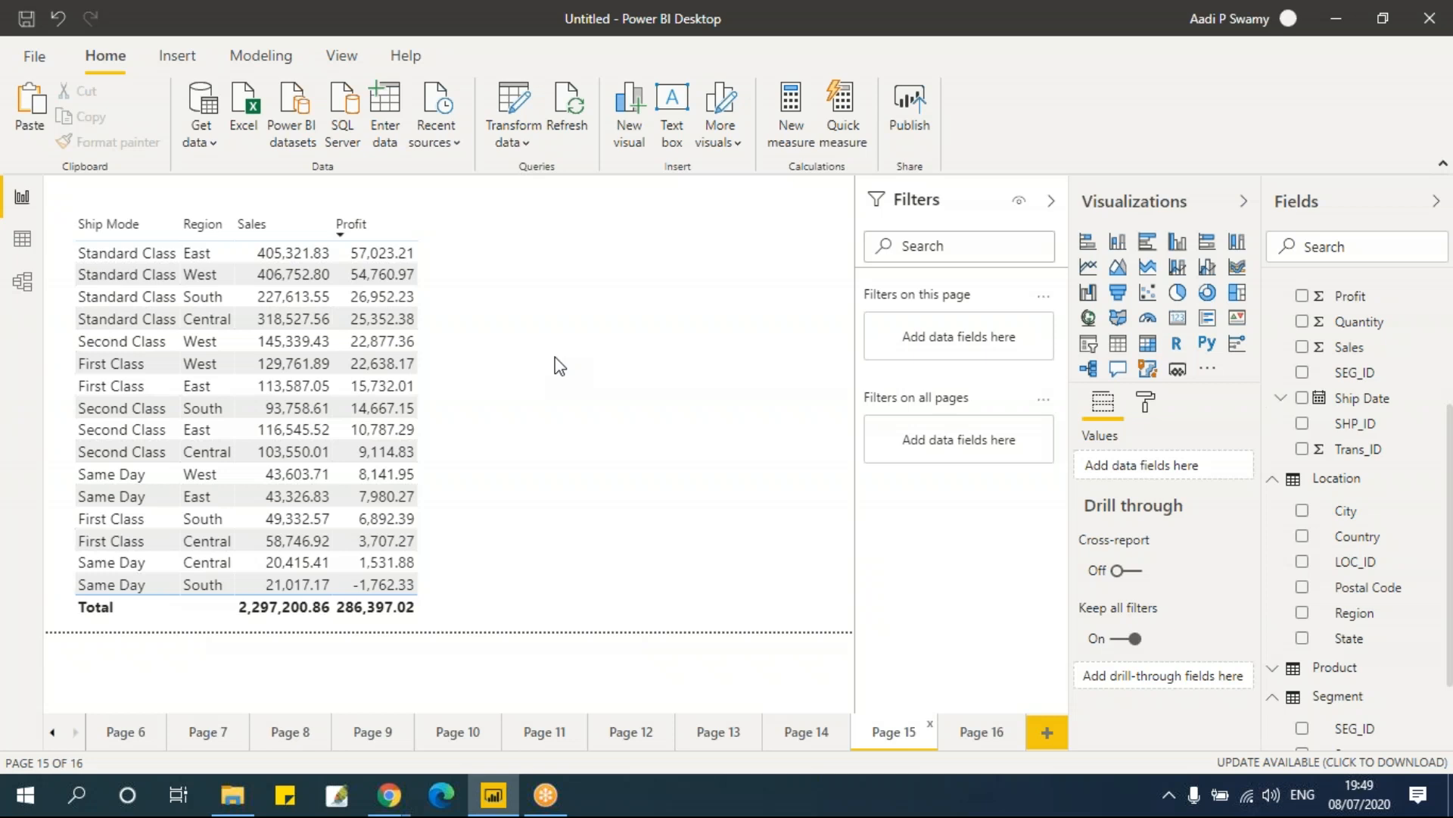
{"action": "left_click", "coordinate": [974, 731]}
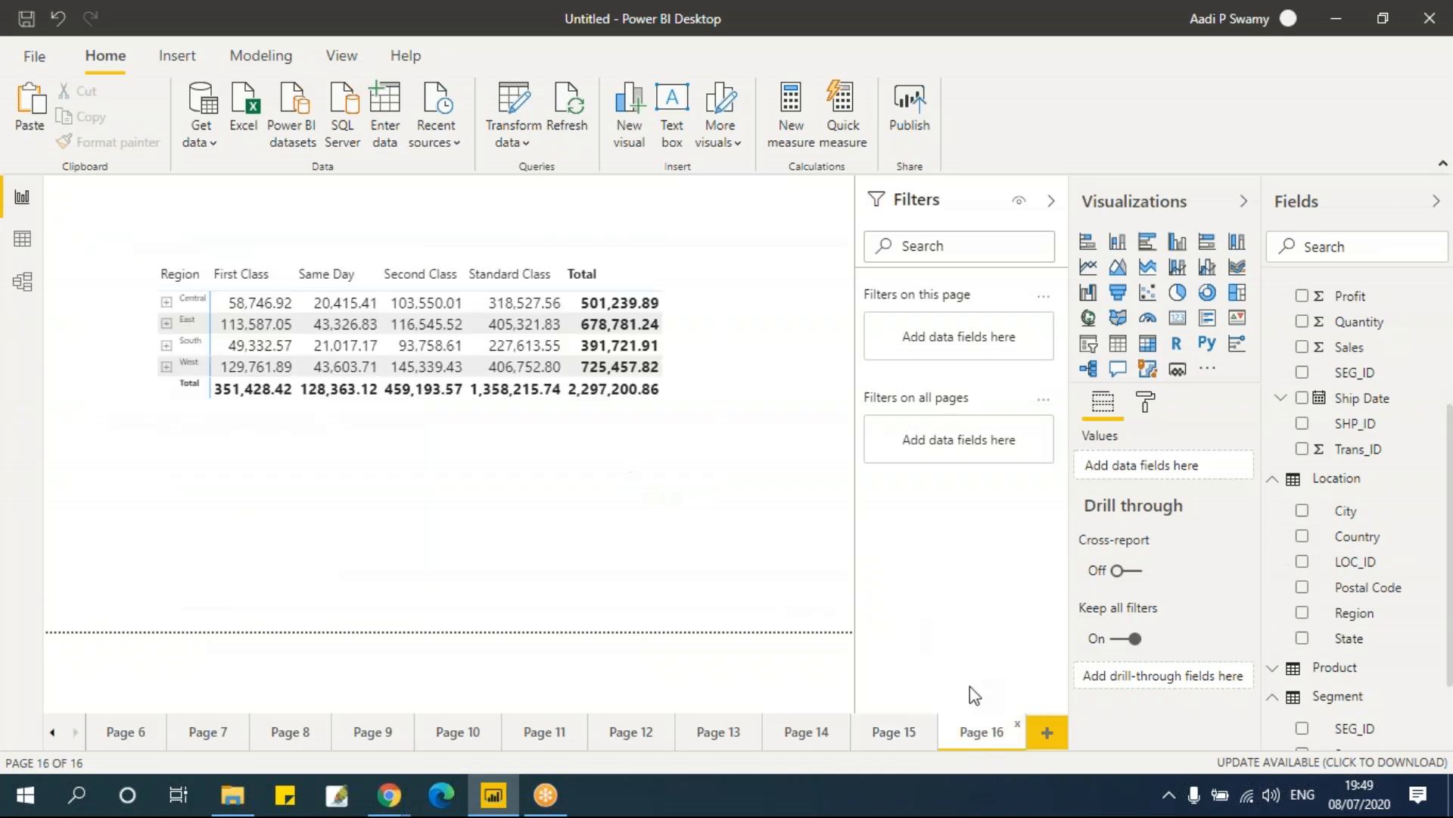
Step: Add a new page and place a Map visual on it, resizing and repositioning it
{"action": "left_click", "coordinate": [1046, 732]}
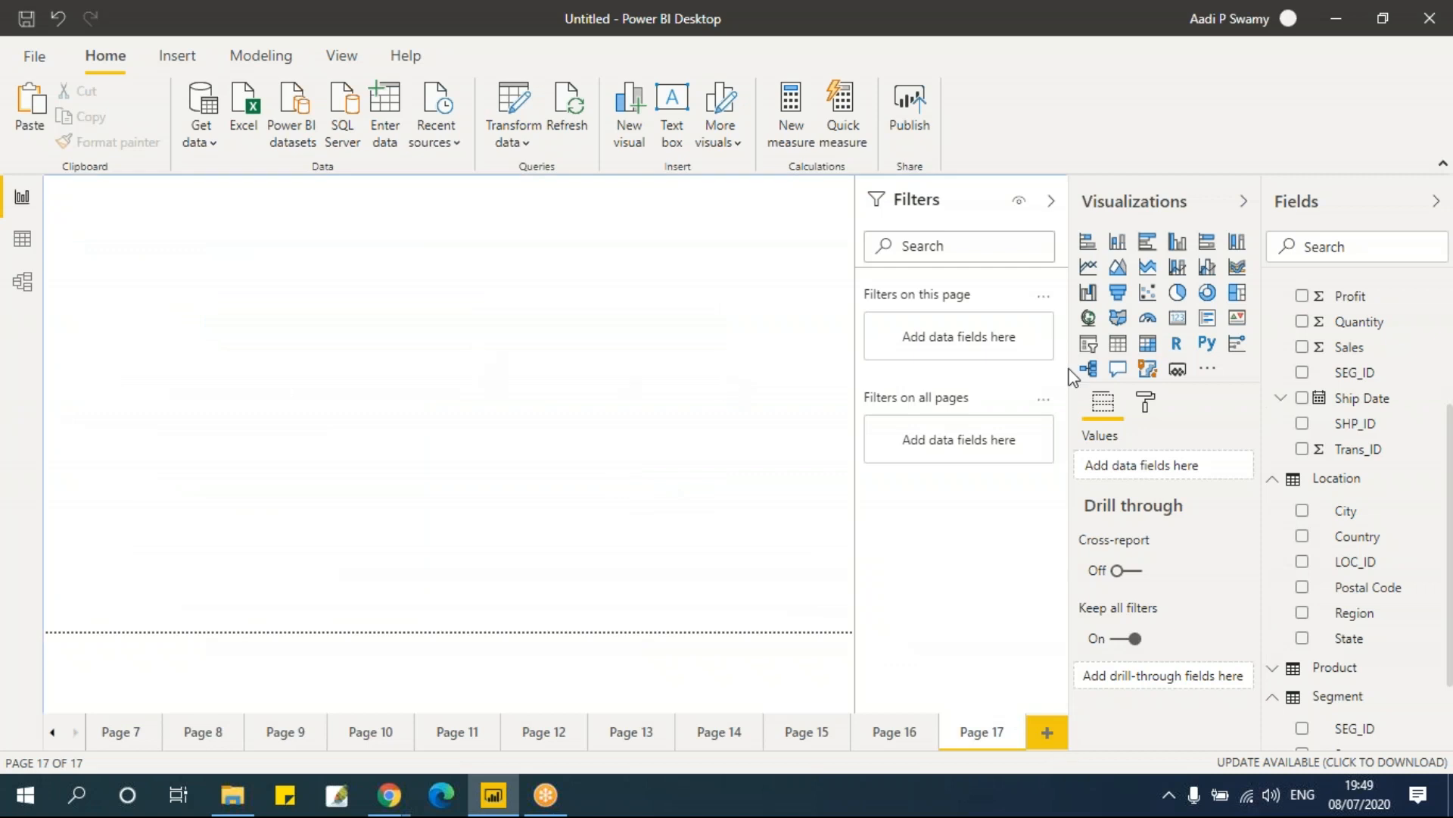
{"action": "left_click", "coordinate": [1090, 319]}
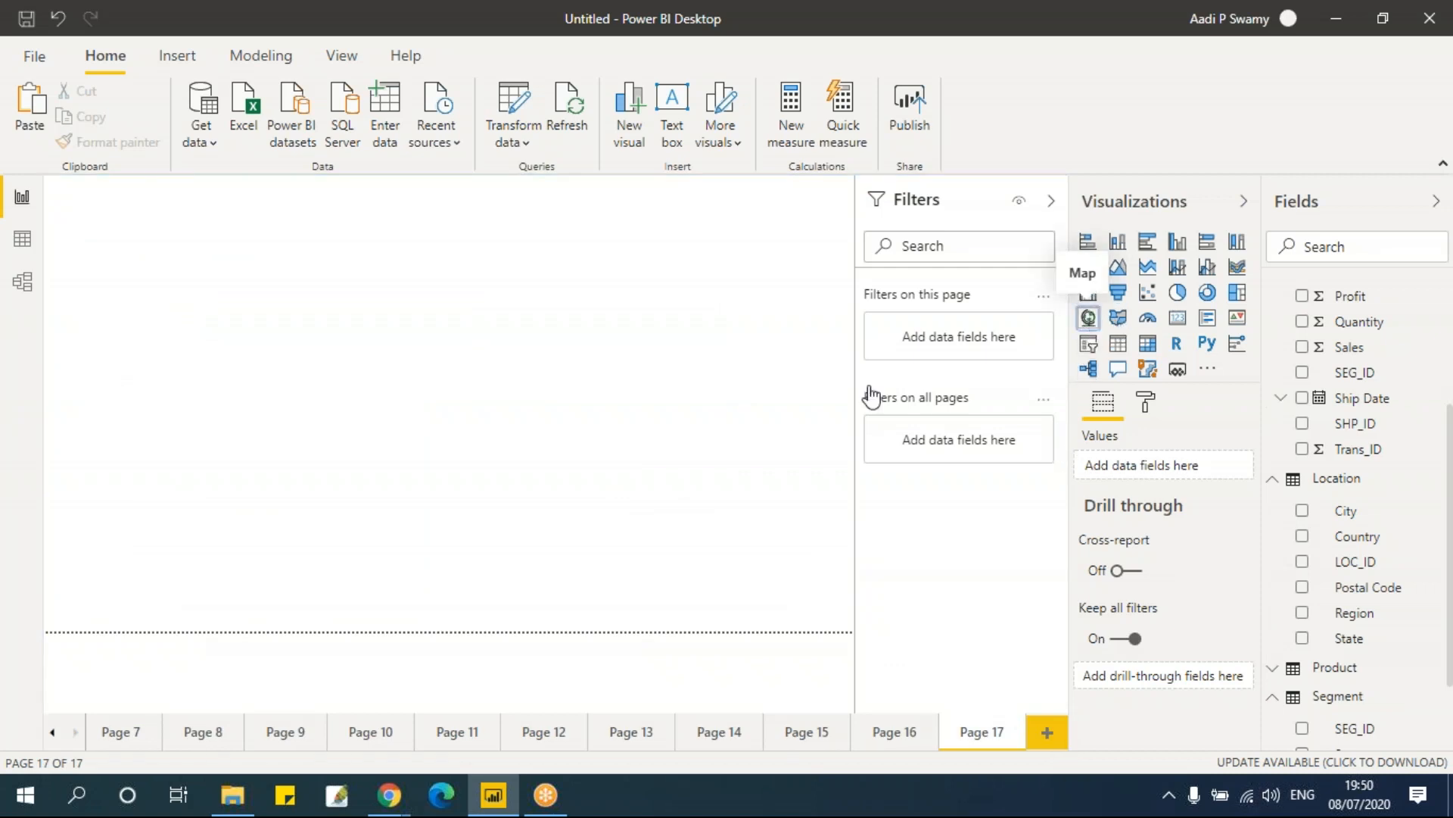
{"action": "left_click_drag", "start_coordinate": [226, 354], "coordinate": [527, 532]}
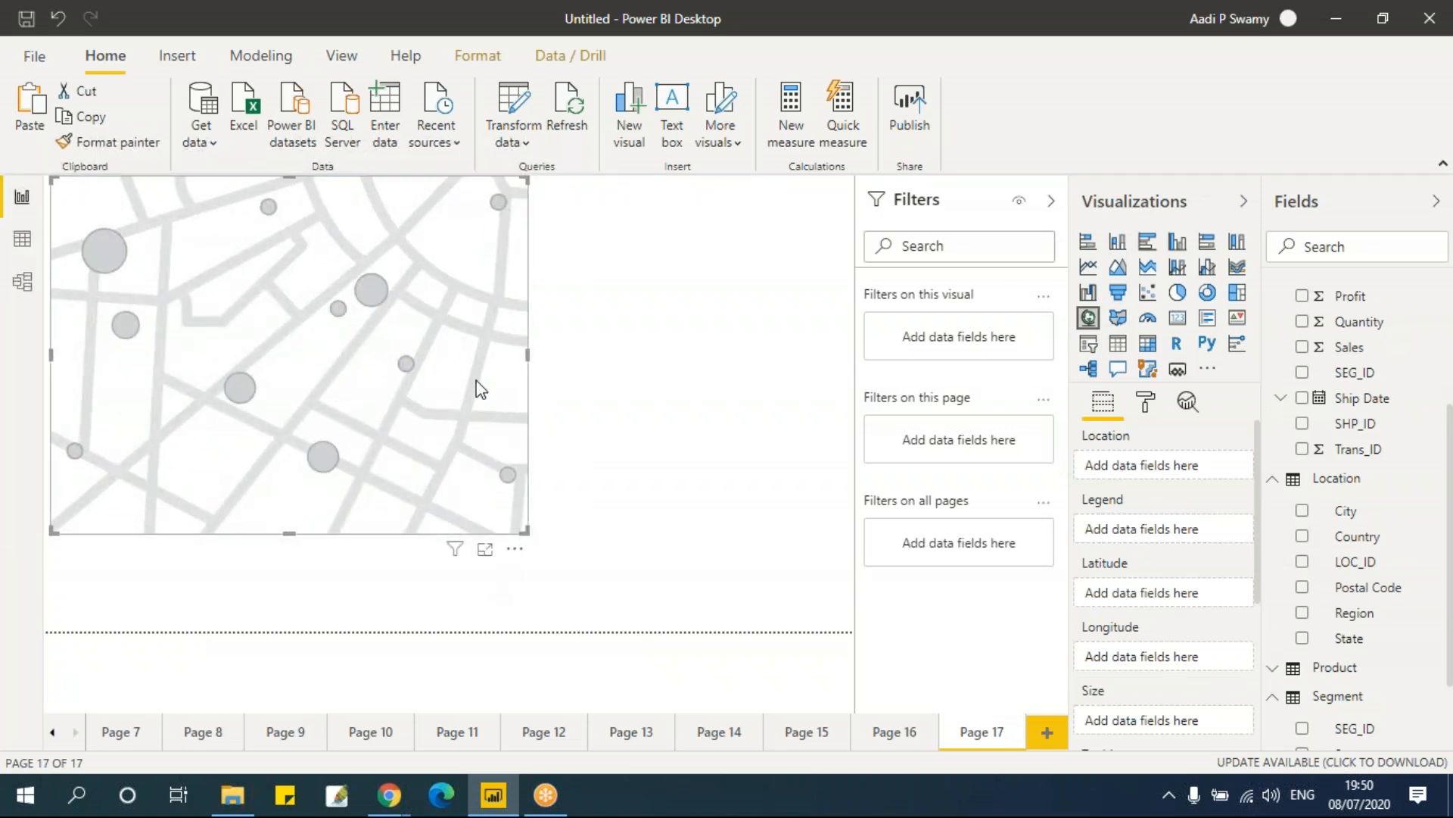
{"action": "left_click_drag", "start_coordinate": [448, 369], "coordinate": [482, 408]}
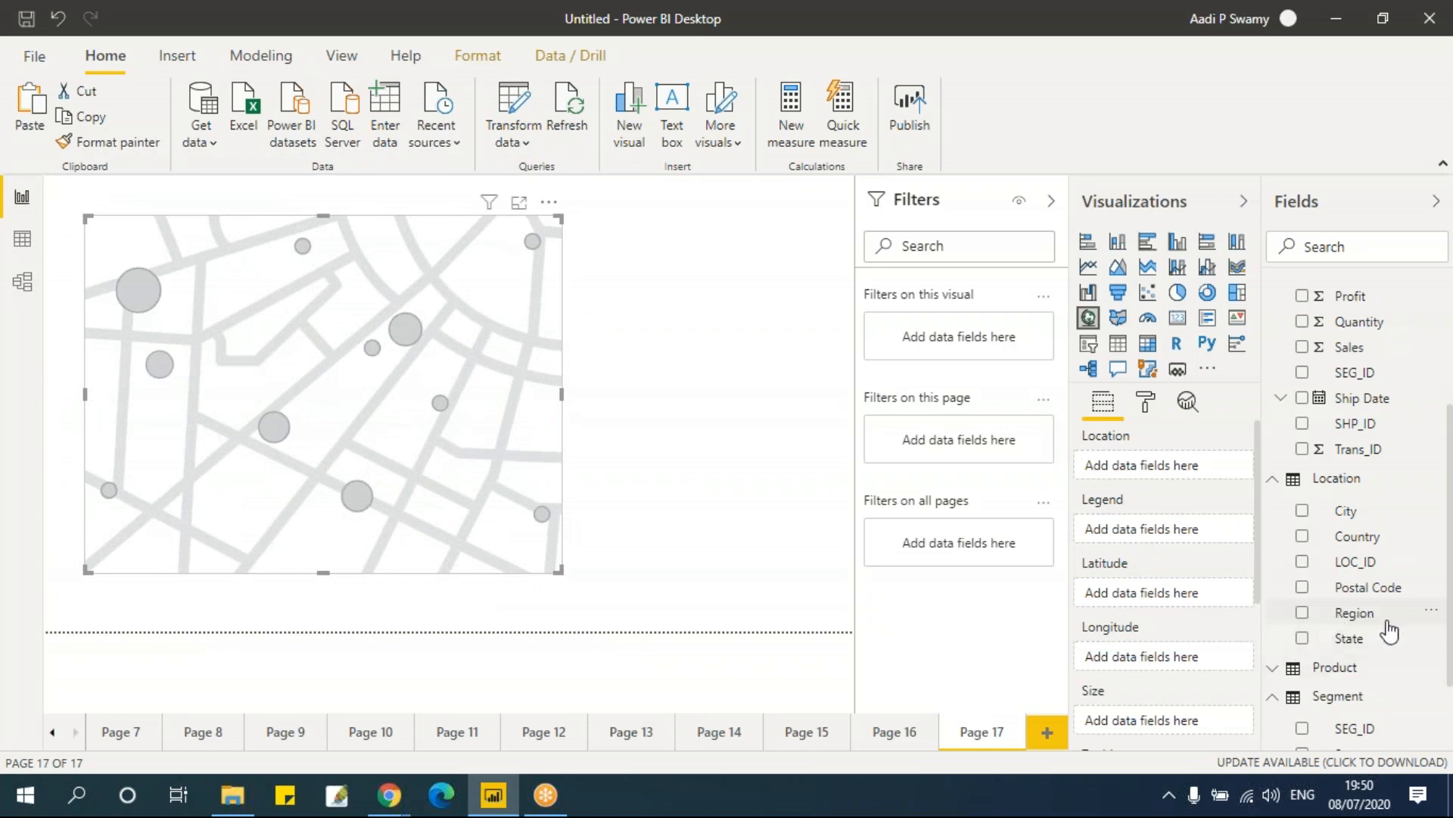
Step: Plot State as the map's location, enlarge the map, and add Sales as the bubble size
{"action": "left_click", "coordinate": [1303, 640]}
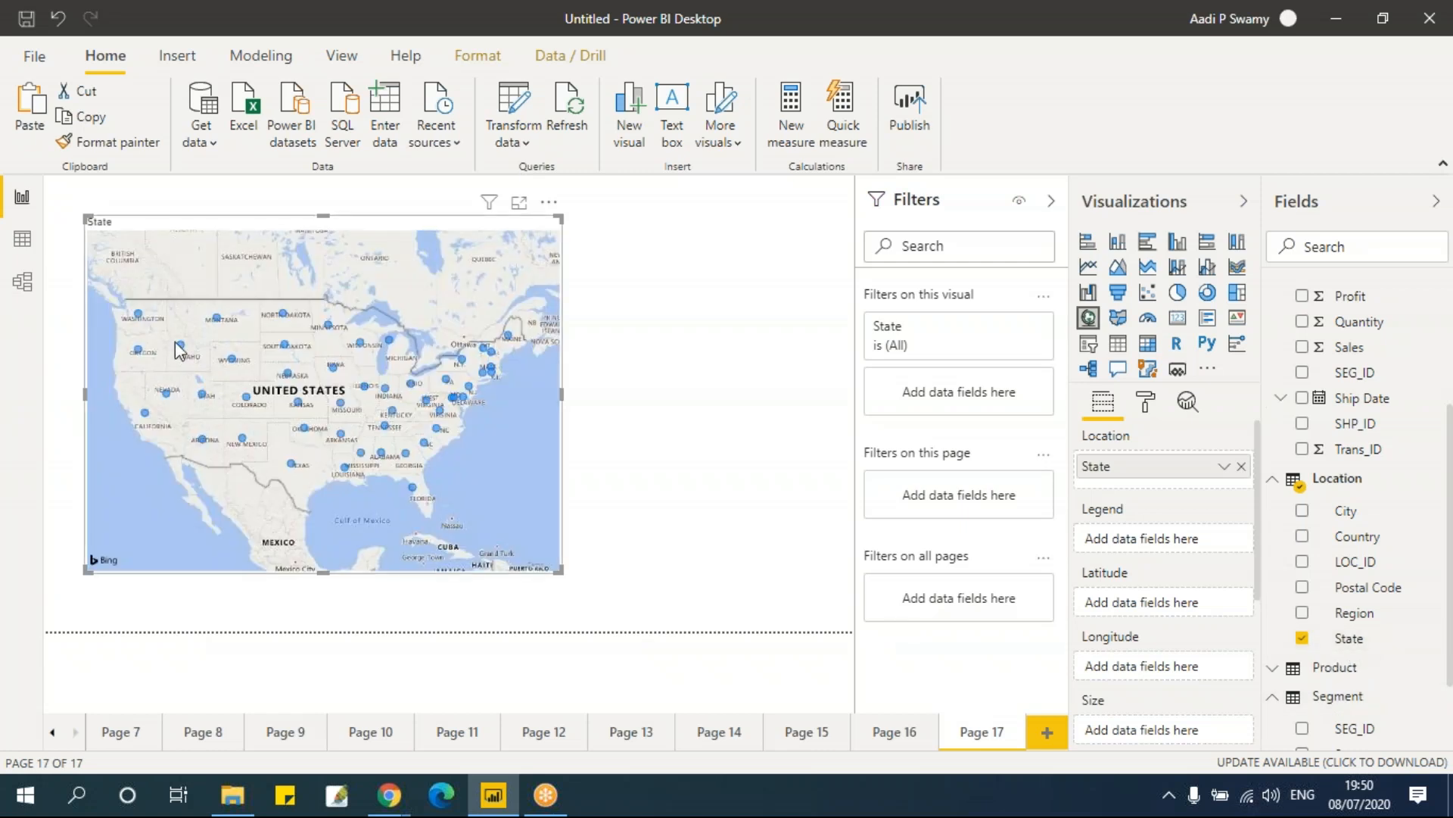
{"action": "left_click_drag", "start_coordinate": [559, 573], "coordinate": [719, 600]}
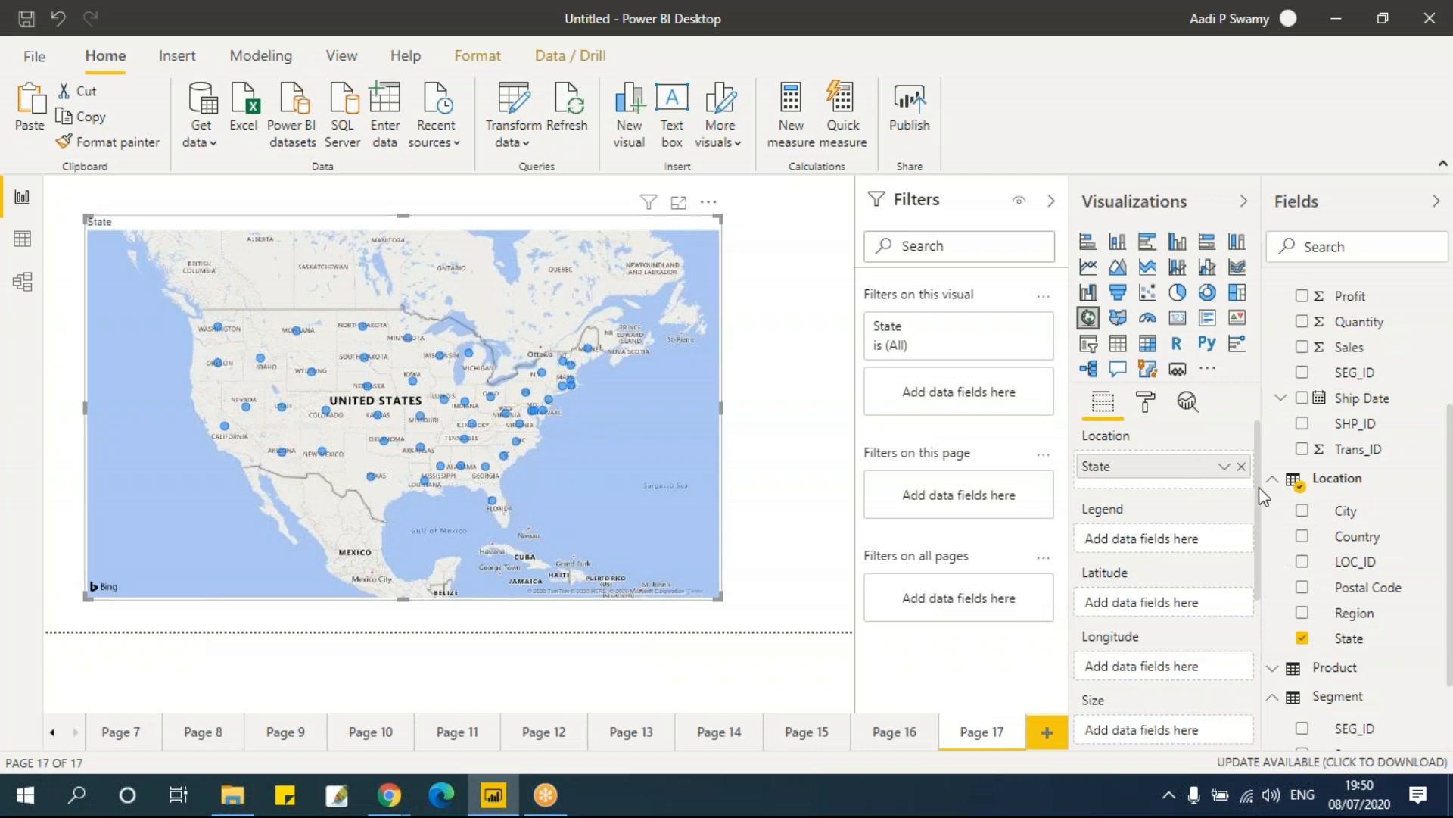
{"action": "left_click_drag", "start_coordinate": [1260, 494], "coordinate": [1262, 538]}
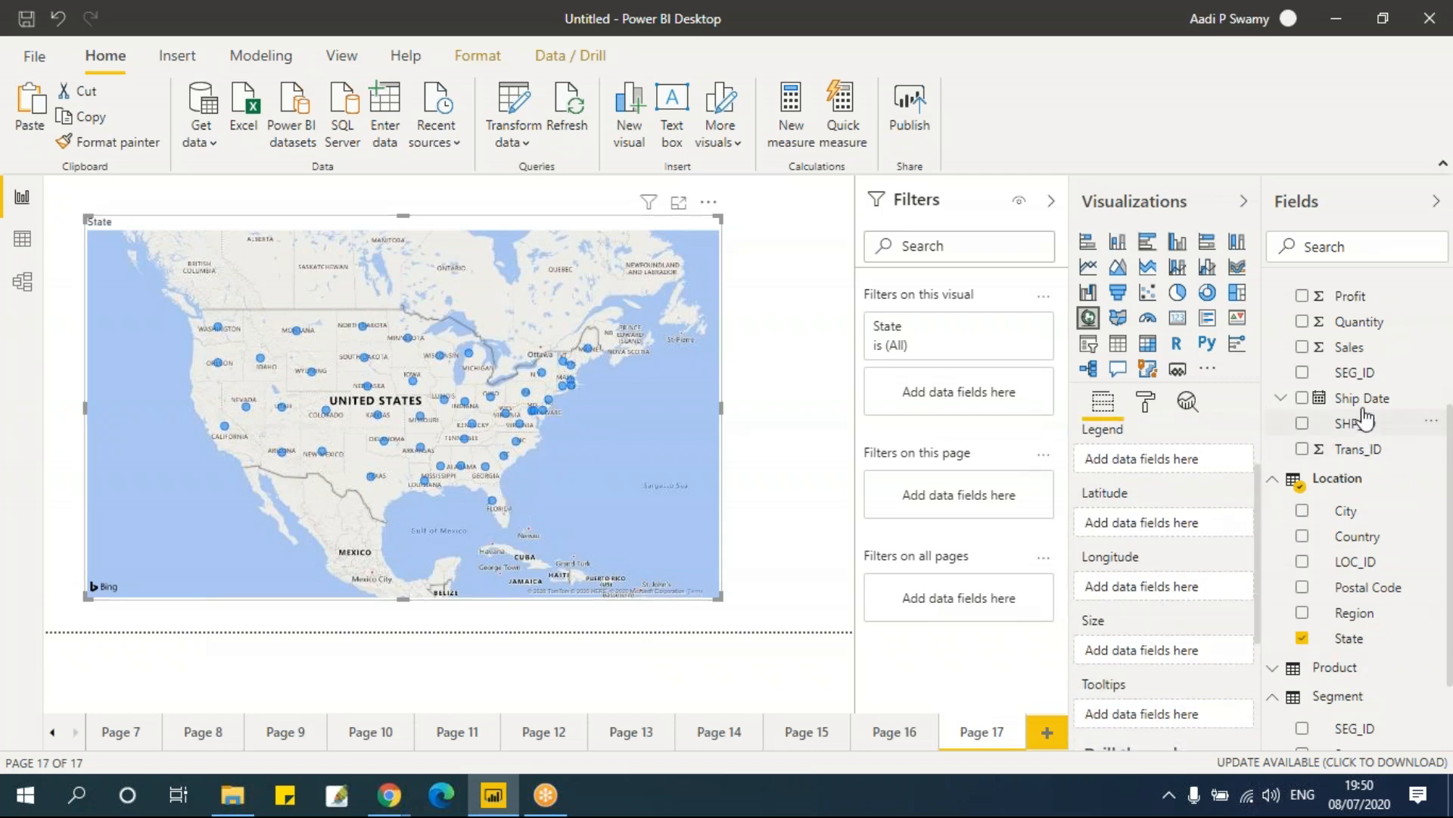
{"action": "left_click_drag", "start_coordinate": [1351, 349], "coordinate": [1173, 649]}
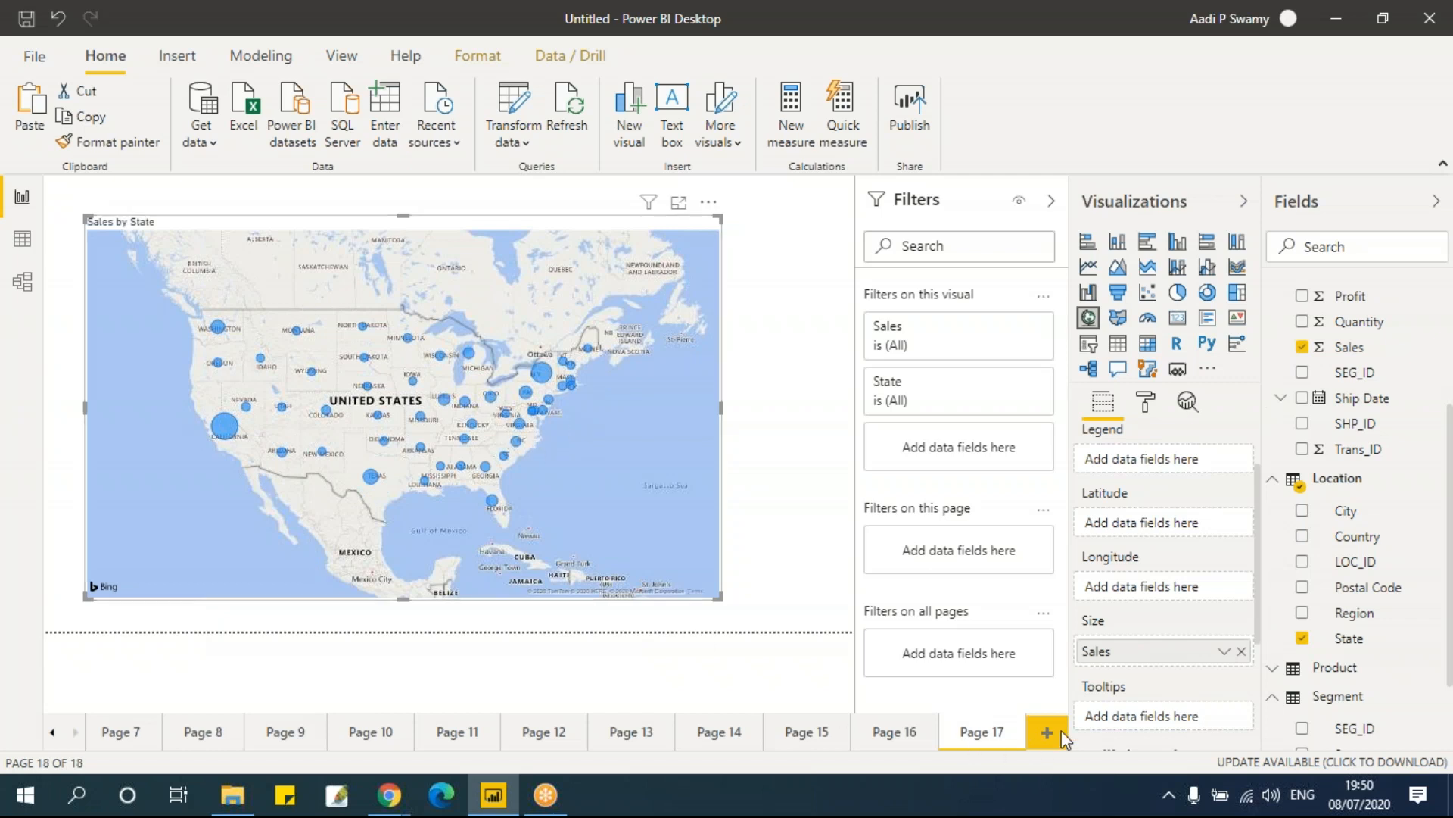
Step: On a new page, create an enlarged filled map with State as location and Sales as legend
{"action": "left_click", "coordinate": [1122, 323]}
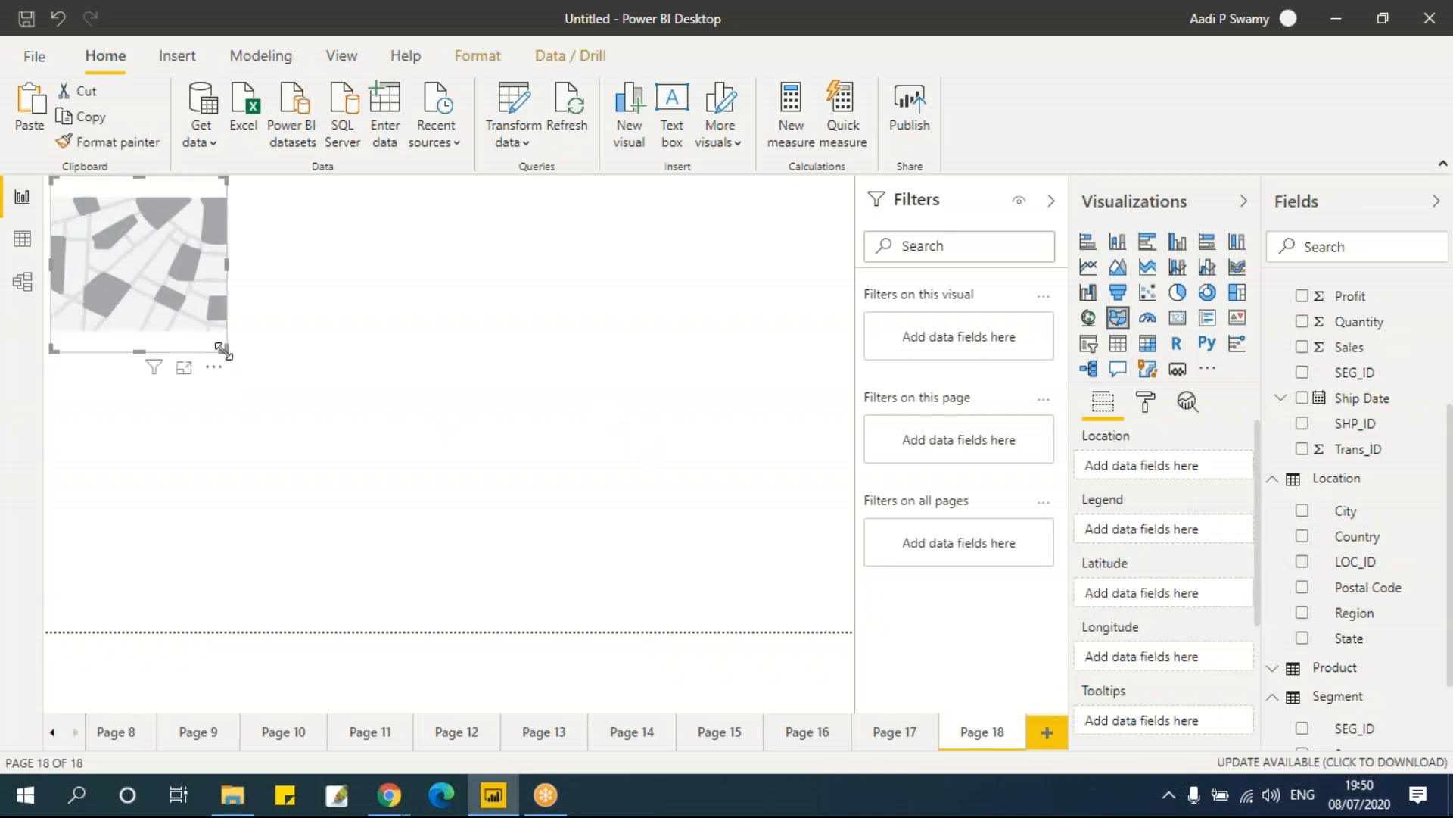
{"action": "left_click_drag", "start_coordinate": [223, 351], "coordinate": [614, 569]}
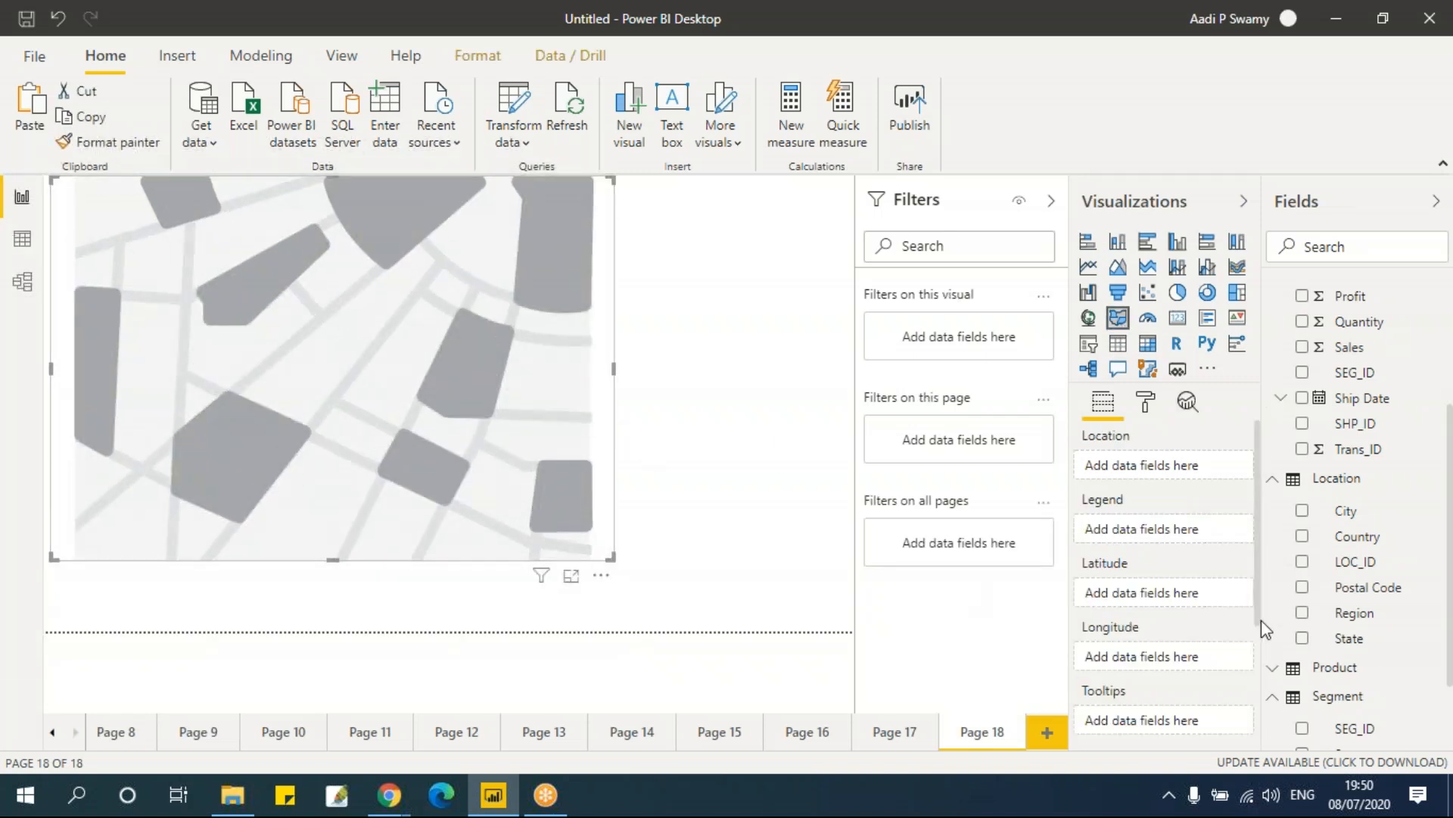
{"action": "left_click", "coordinate": [1303, 640]}
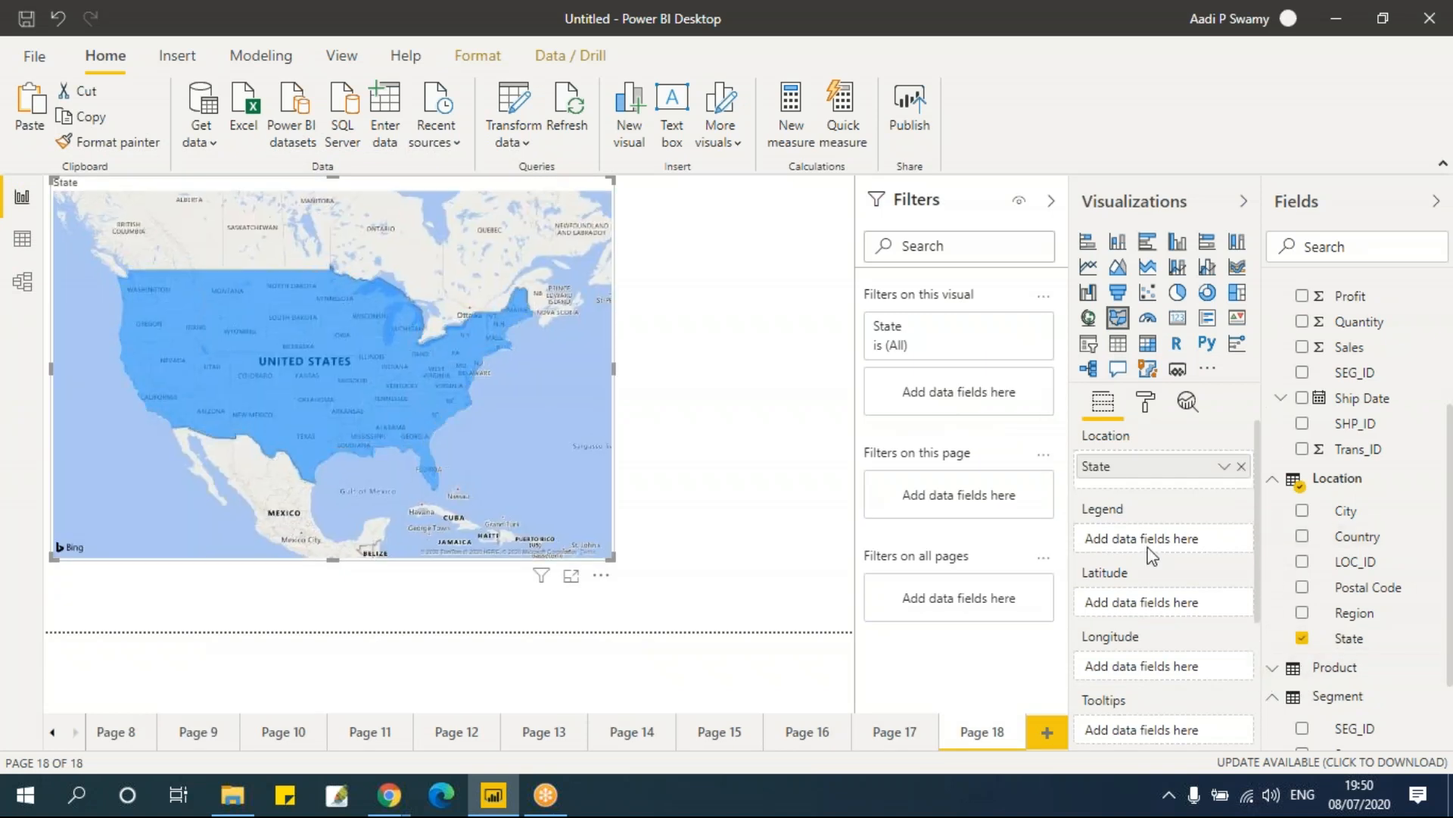
{"action": "left_click_drag", "start_coordinate": [1351, 347], "coordinate": [1180, 534]}
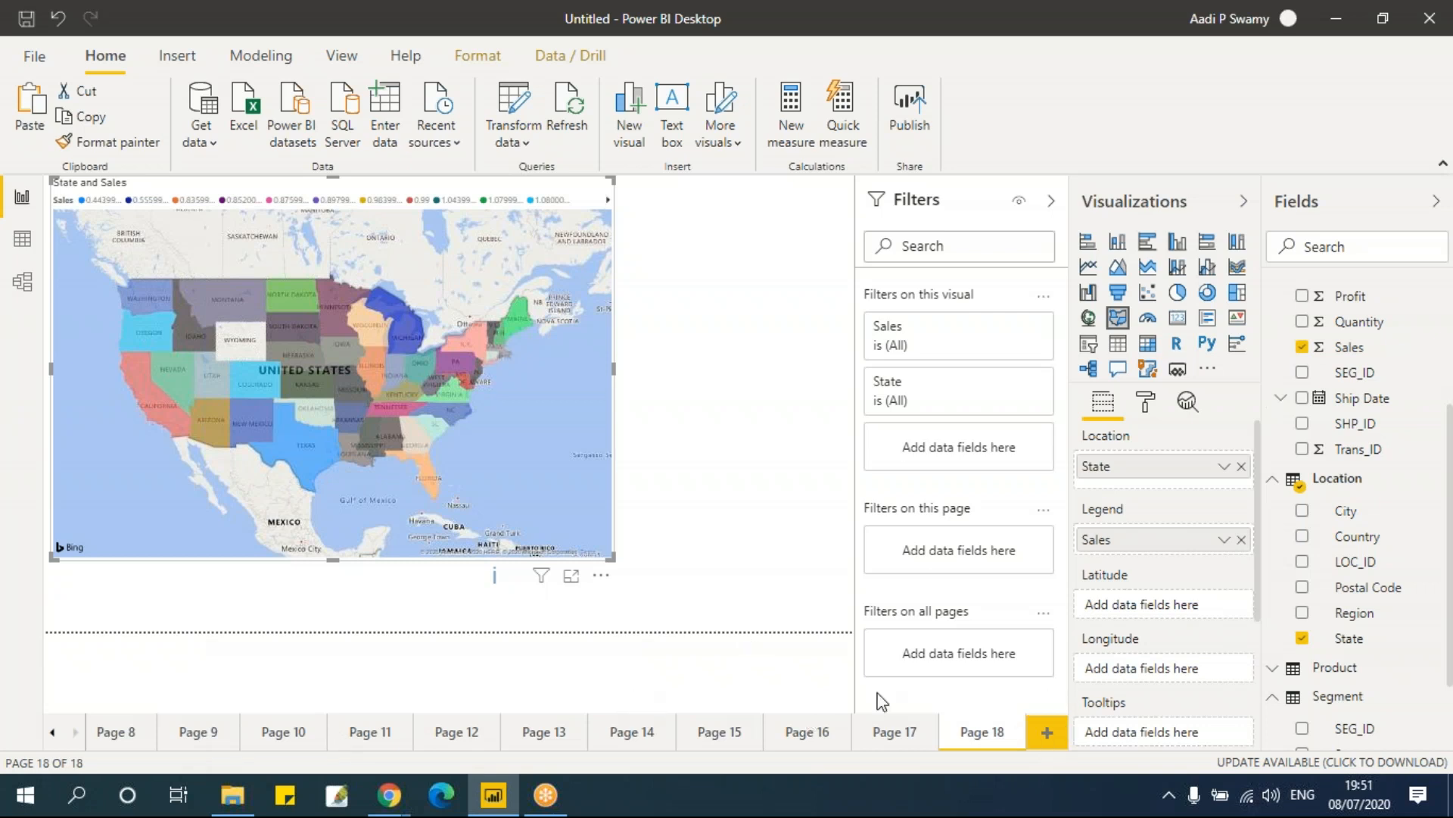
Step: Add a new page with a clustered column chart of Sales by Region, resized to a small chart
{"action": "key", "text": "ctrl+m"}
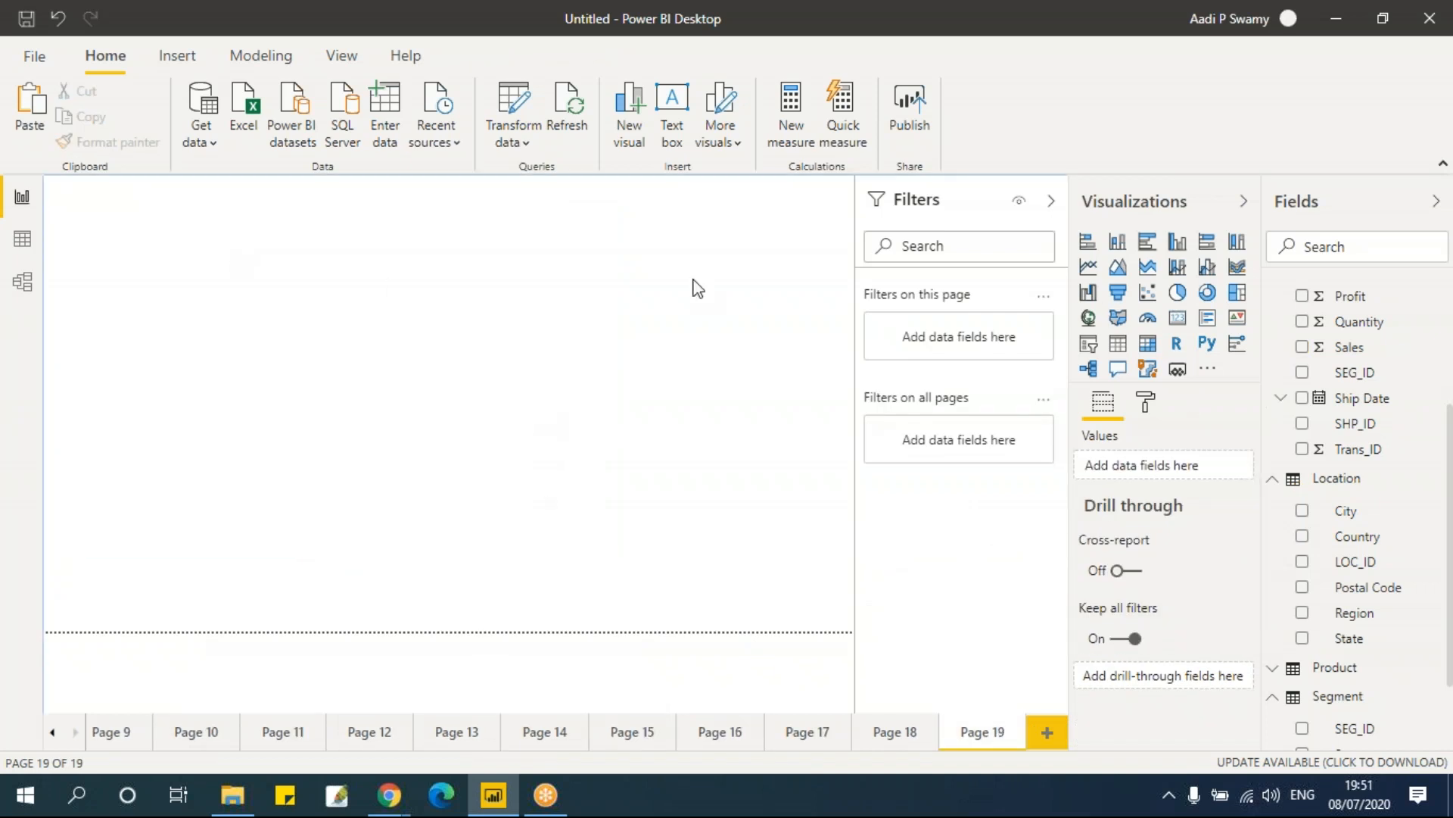
{"action": "left_click", "coordinate": [1179, 247]}
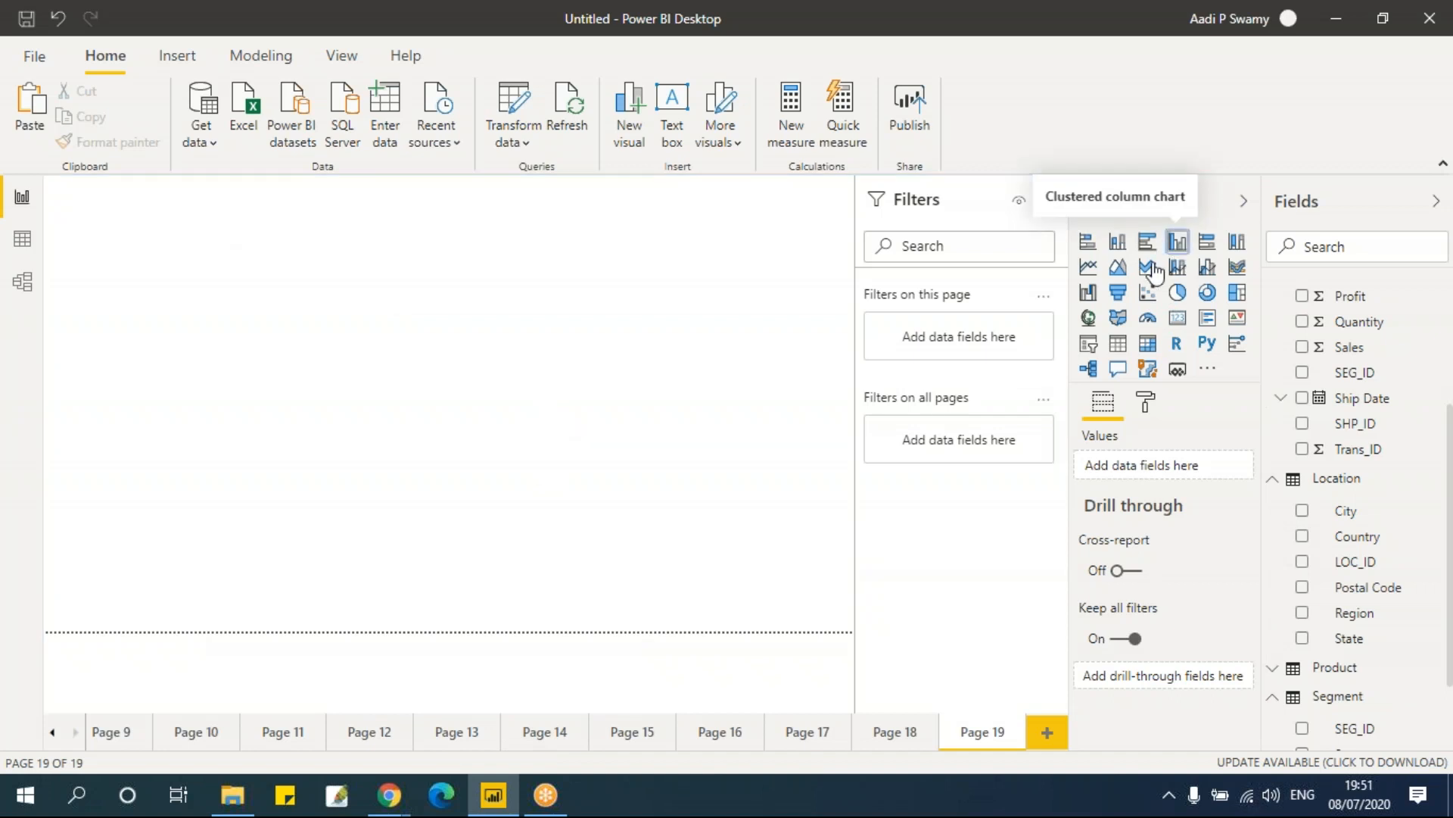
{"action": "left_click_drag", "start_coordinate": [225, 350], "coordinate": [288, 401]}
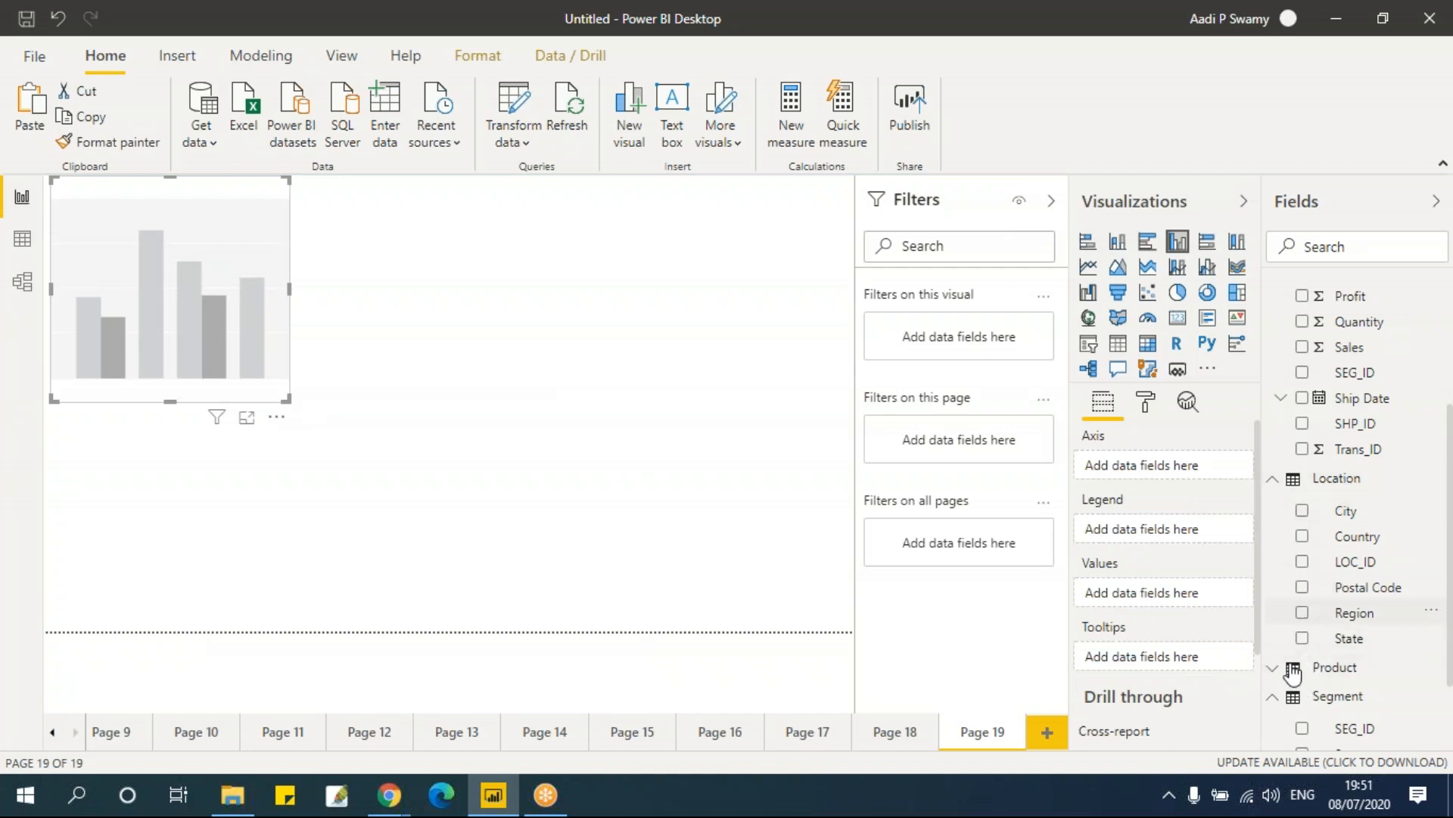
{"action": "left_click", "coordinate": [1326, 612]}
{"action": "left_click", "coordinate": [1303, 347]}
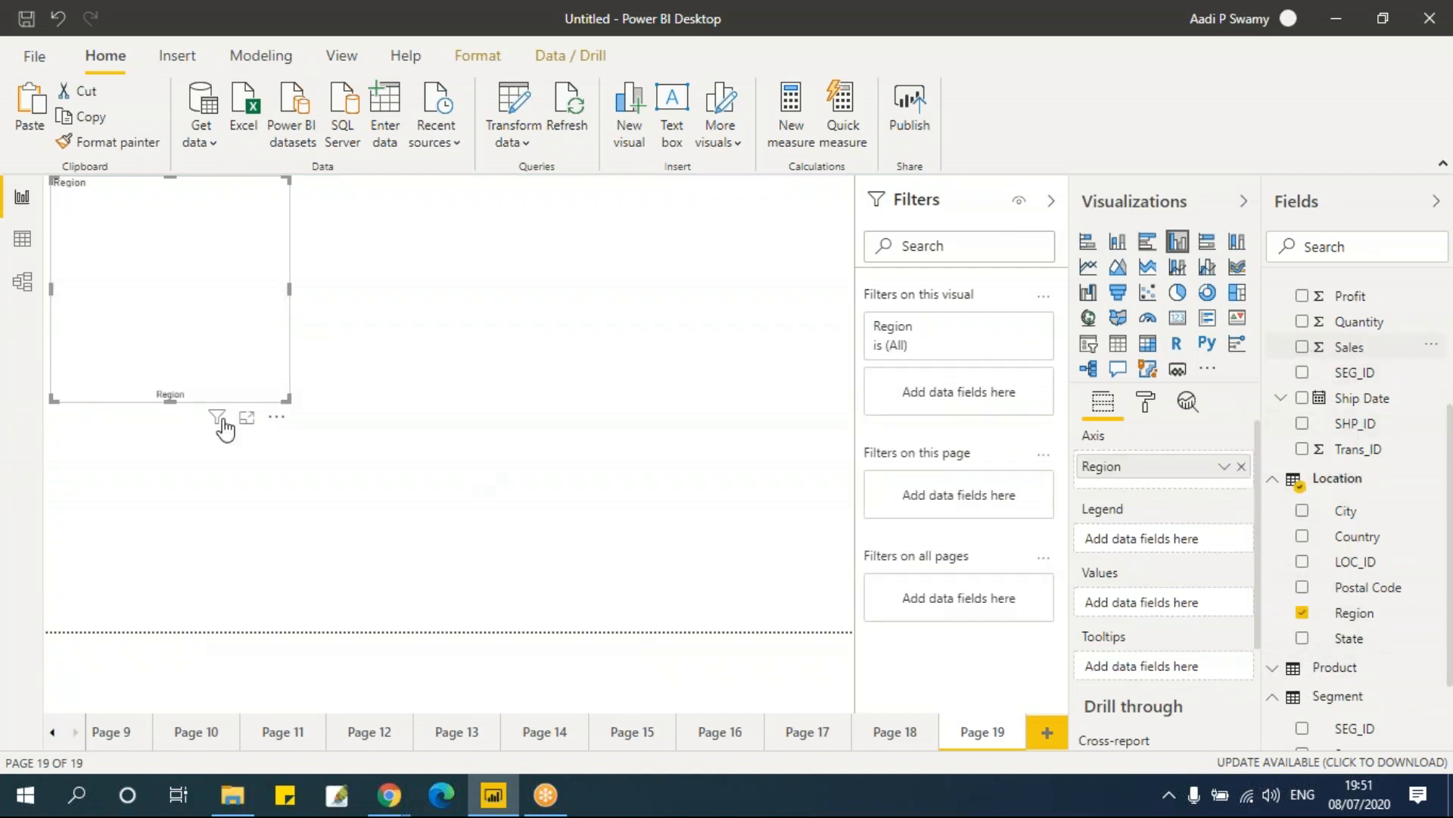
{"action": "left_click_drag", "start_coordinate": [289, 399], "coordinate": [250, 370]}
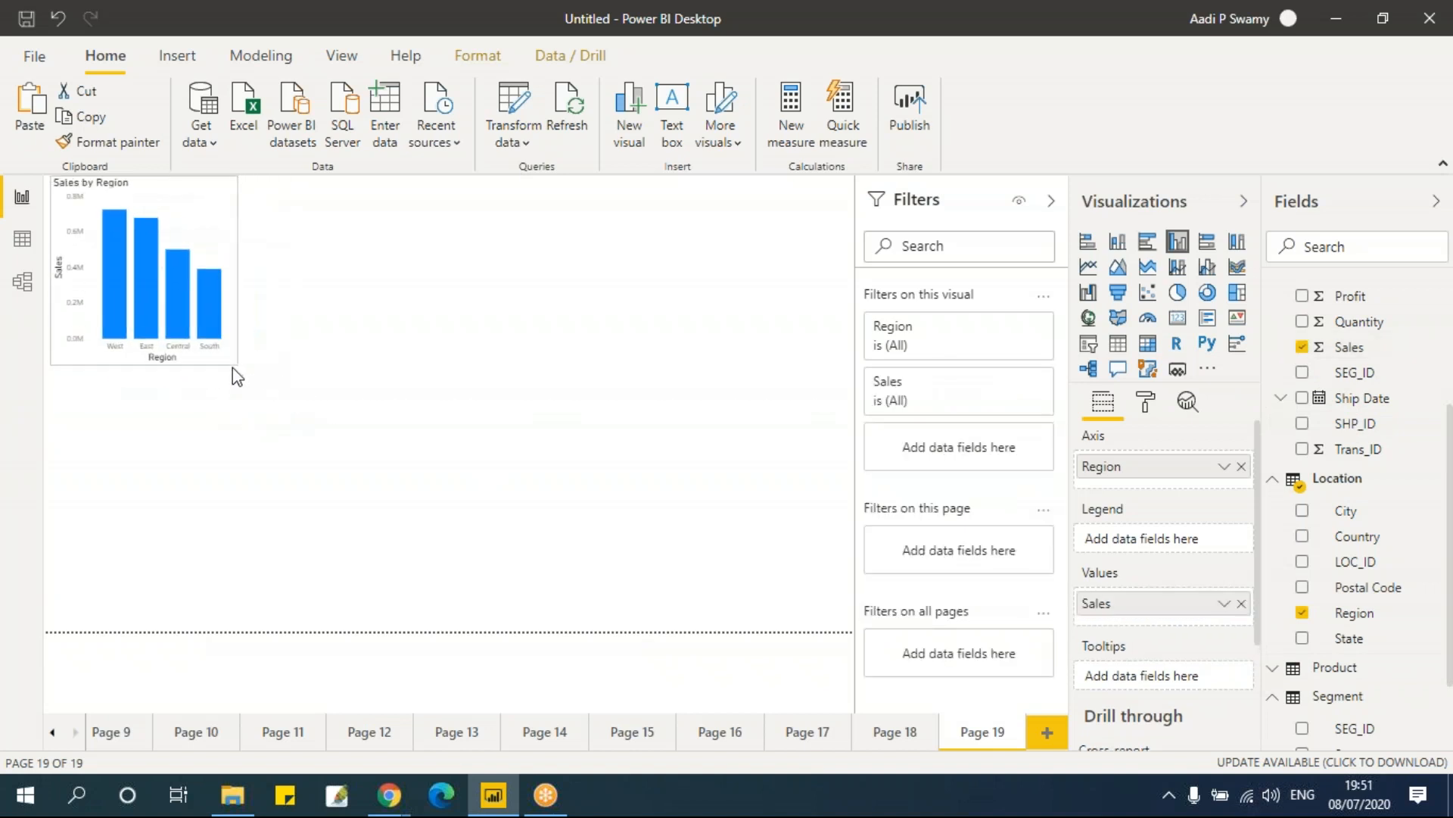
Step: Place a line chart below the column chart and widen it across the page
{"action": "left_click", "coordinate": [383, 295]}
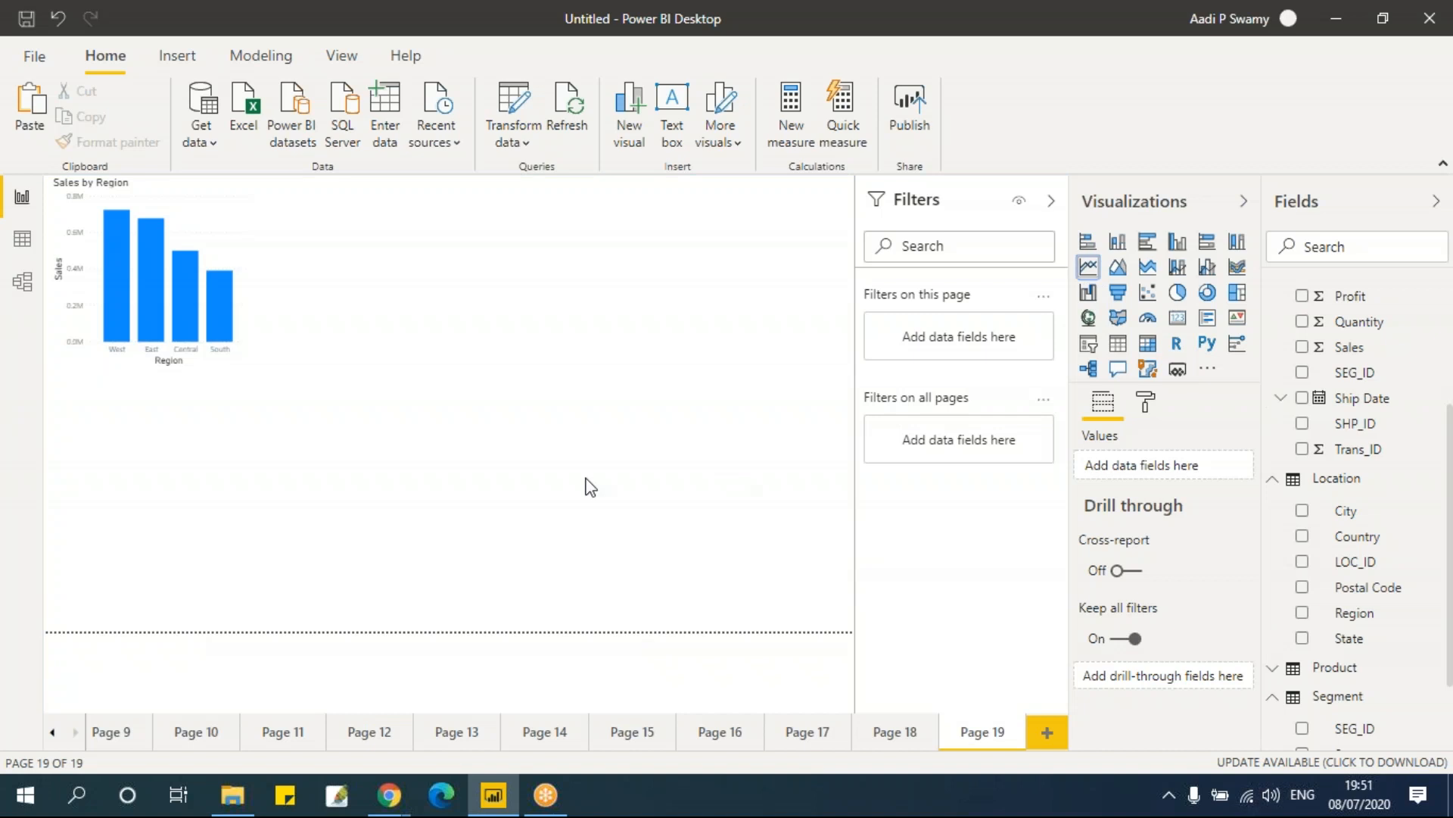
{"action": "mouse_move", "coordinate": [124, 395]}
{"action": "left_mouse_down"}
{"action": "mouse_move", "coordinate": [383, 242]}
{"action": "mouse_move", "coordinate": [202, 385]}
{"action": "mouse_move", "coordinate": [141, 389]}
{"action": "mouse_move", "coordinate": [107, 412]}
{"action": "left_mouse_up"}
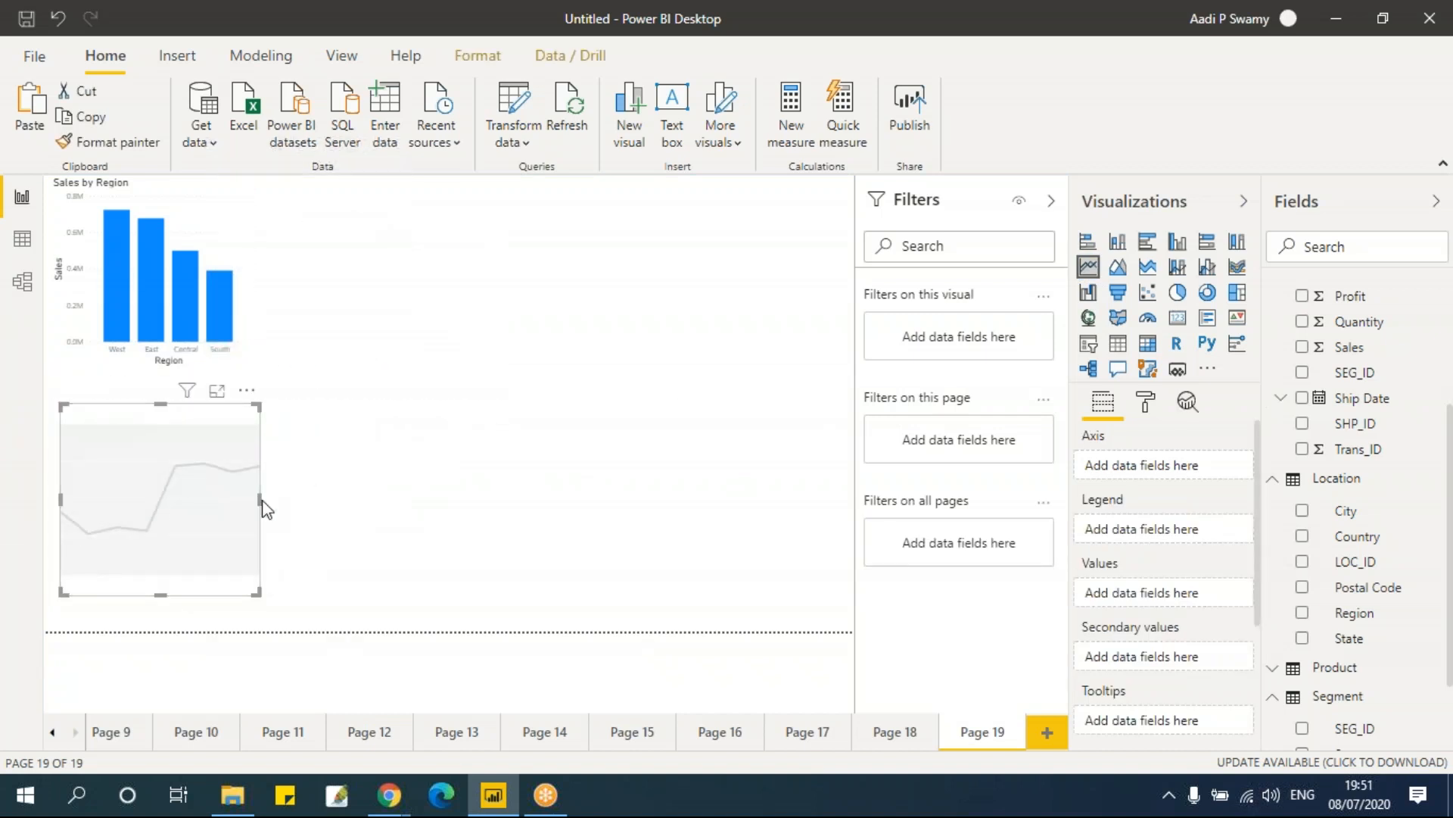
{"action": "left_click_drag", "start_coordinate": [258, 501], "coordinate": [766, 501]}
Step: Build the line chart with Order Date on the axis, State as legend and Sales as values
{"action": "scroll", "coordinate": [1321, 487], "scroll_direction": "up", "scroll_amount": 1}
{"action": "scroll", "coordinate": [1321, 487], "scroll_direction": "up", "scroll_amount": 3}
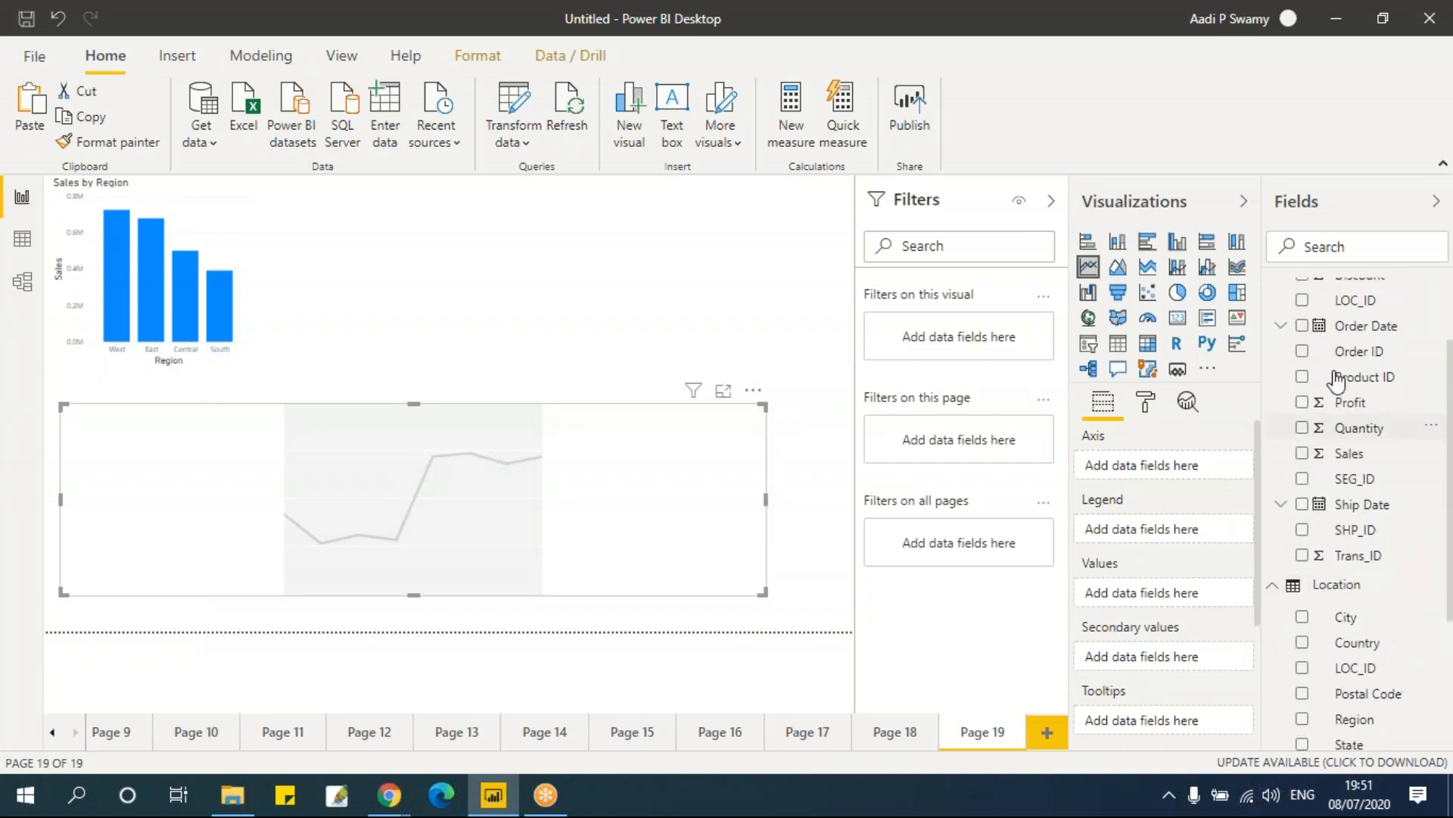
{"action": "left_click", "coordinate": [1305, 328]}
{"action": "scroll", "coordinate": [1395, 556], "scroll_direction": "down", "scroll_amount": 5}
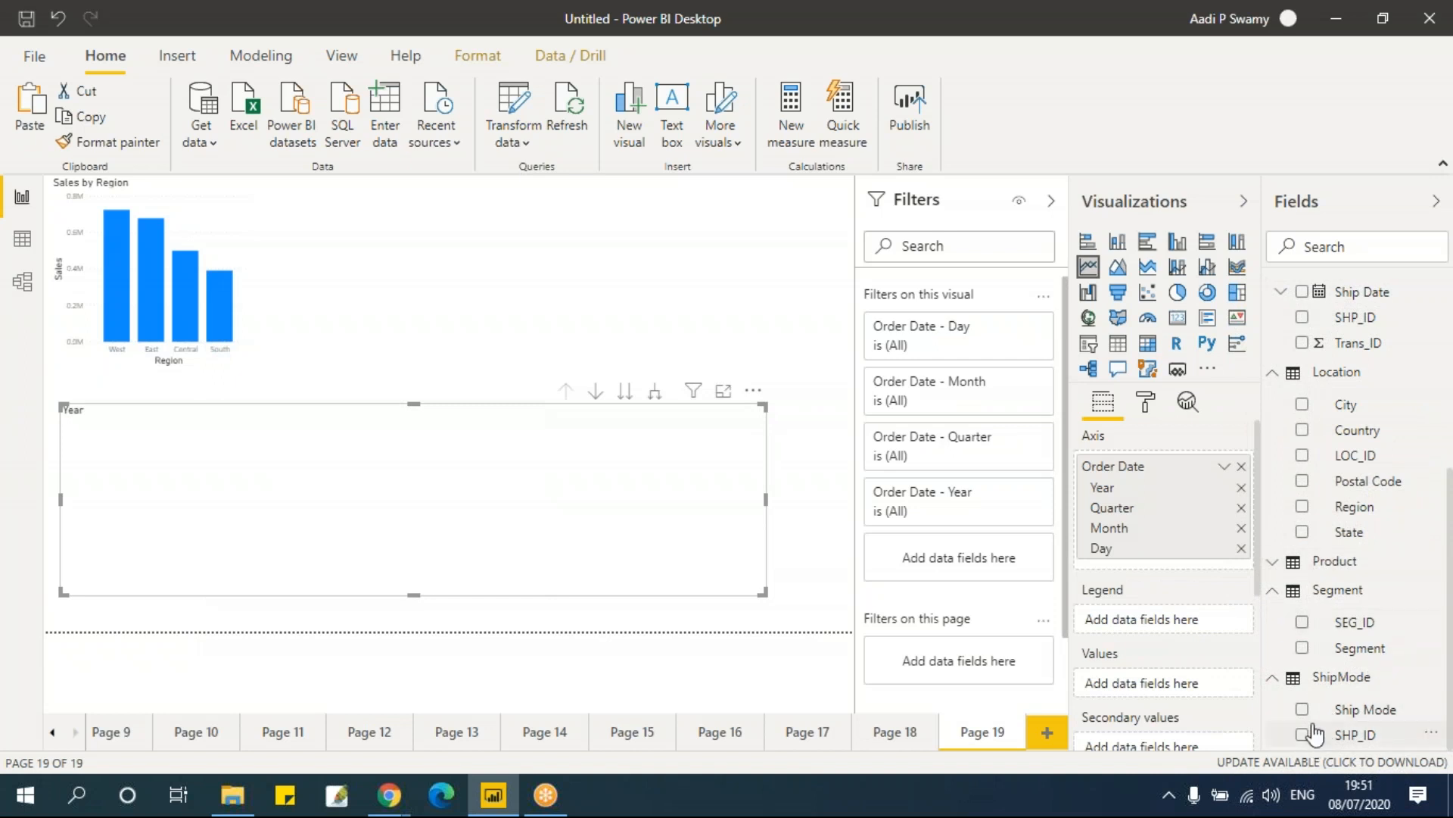
{"action": "left_click", "coordinate": [1303, 532]}
{"action": "scroll", "coordinate": [1401, 461], "scroll_direction": "up", "scroll_amount": 3}
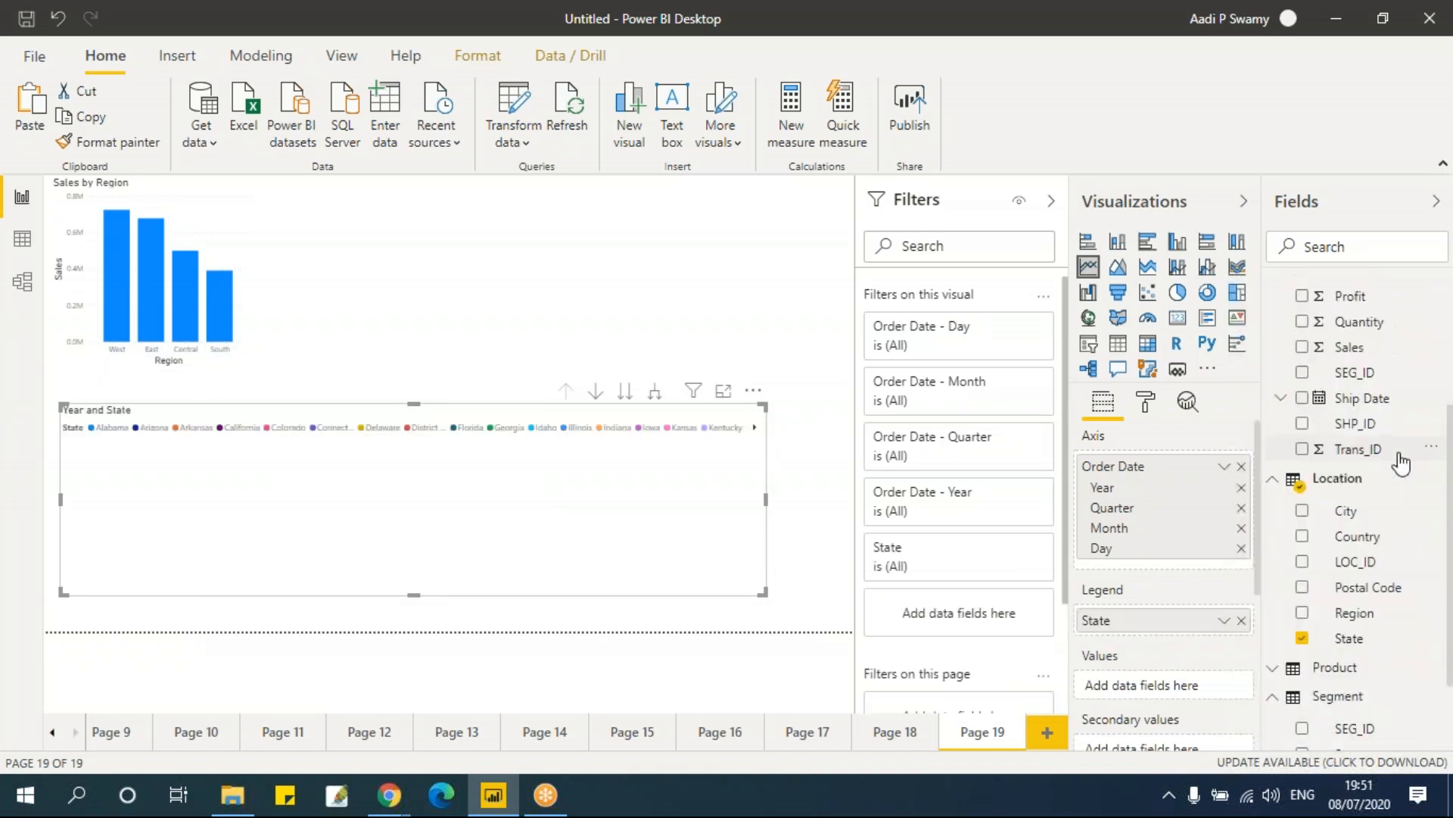
{"action": "left_click", "coordinate": [1302, 347]}
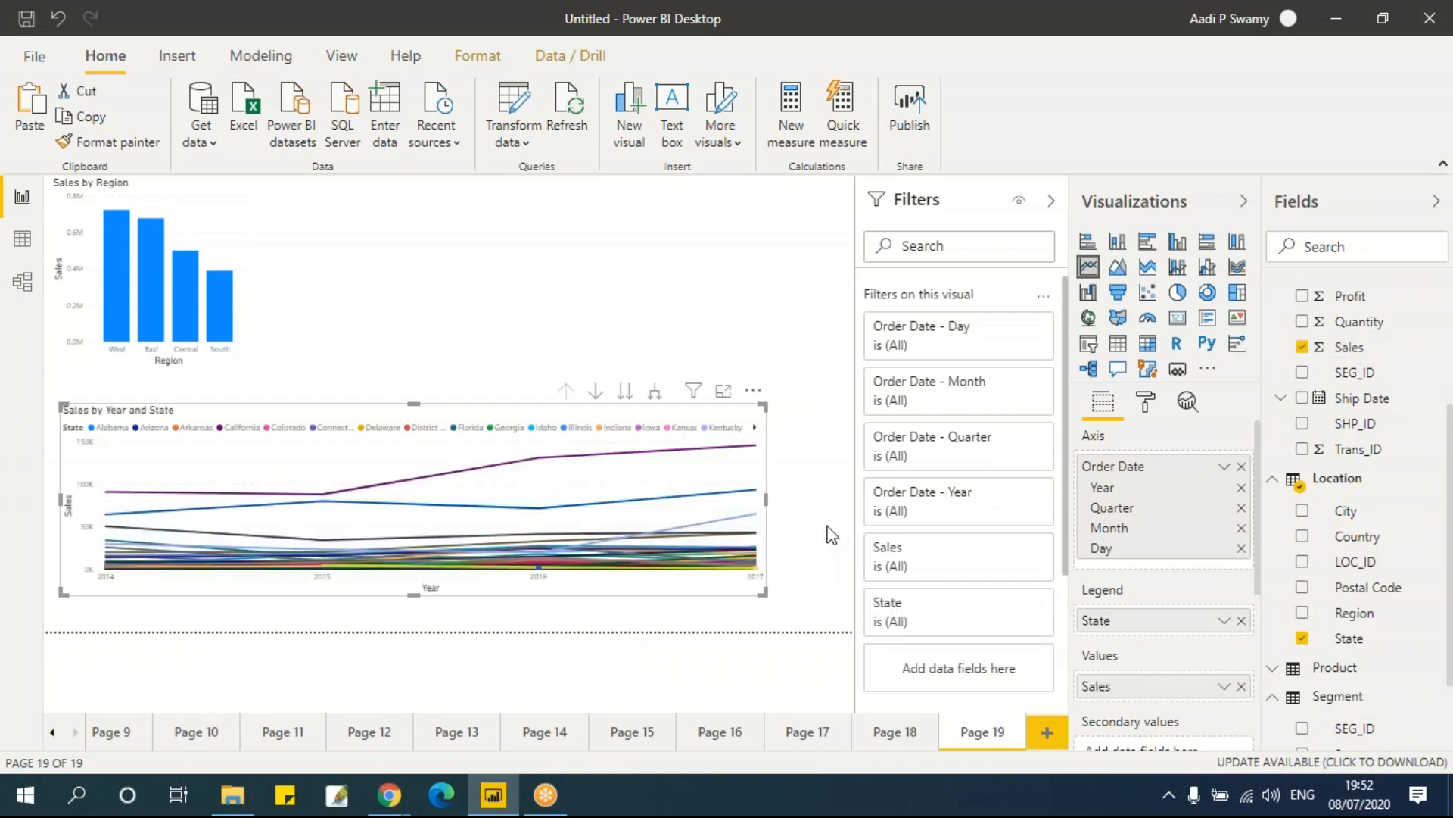
Step: Move the line chart slightly up, closer to the column chart
{"action": "left_click_drag", "start_coordinate": [421, 410], "coordinate": [419, 392]}
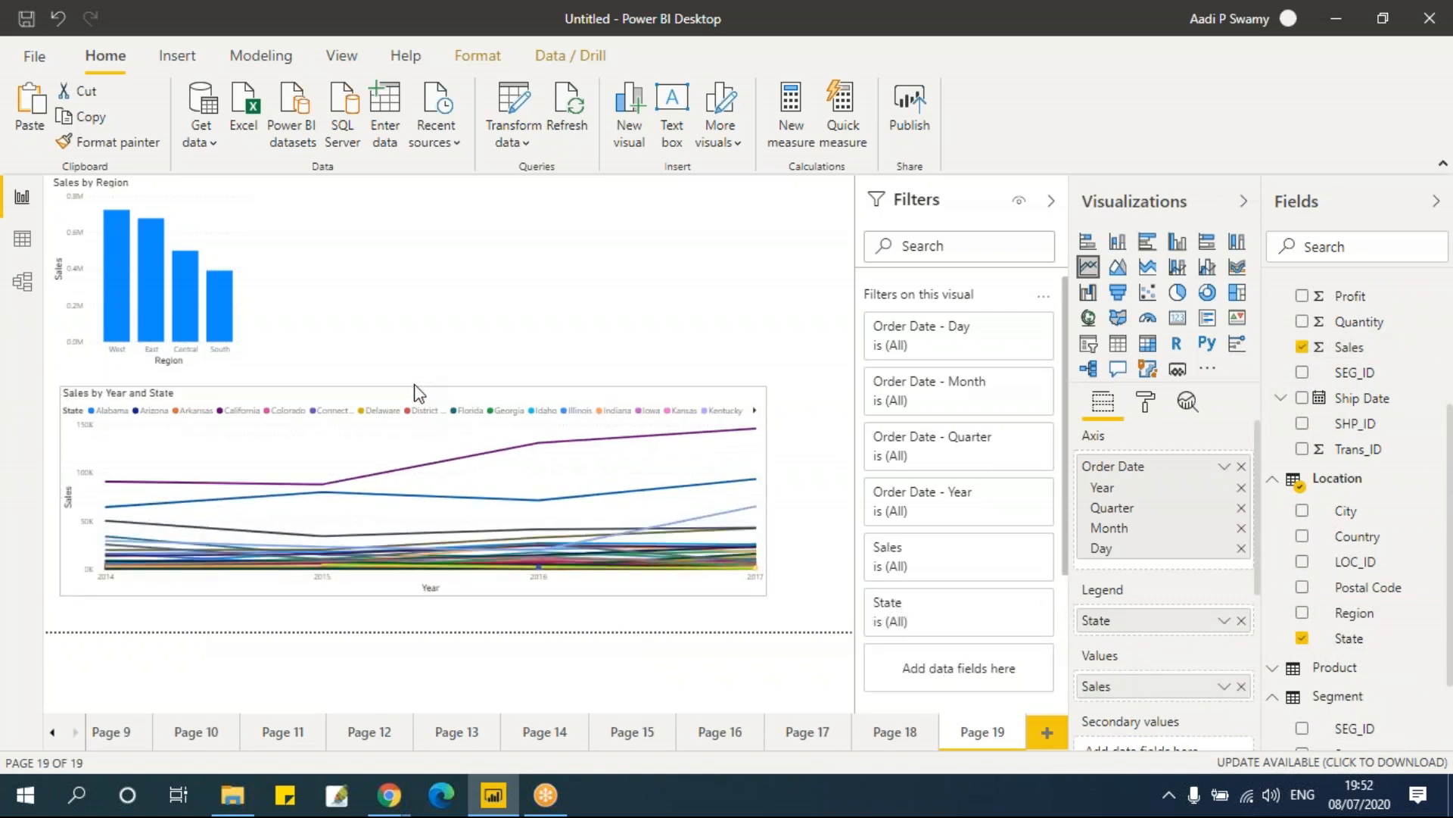
{"action": "left_click", "coordinate": [455, 595]}
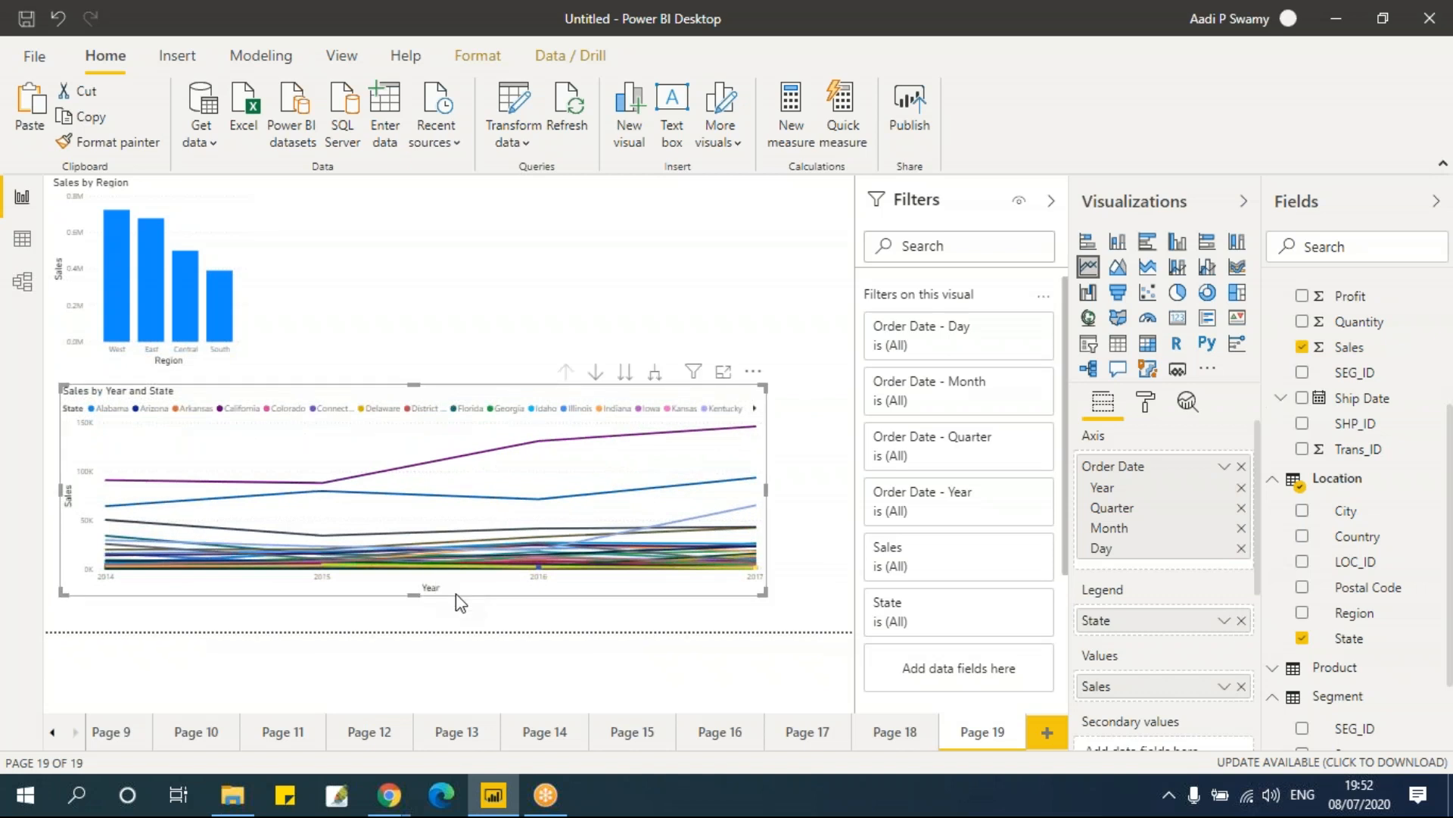
Step: Select each region's bar in the column chart in turn to cross-filter the line chart
{"action": "left_click", "coordinate": [112, 307]}
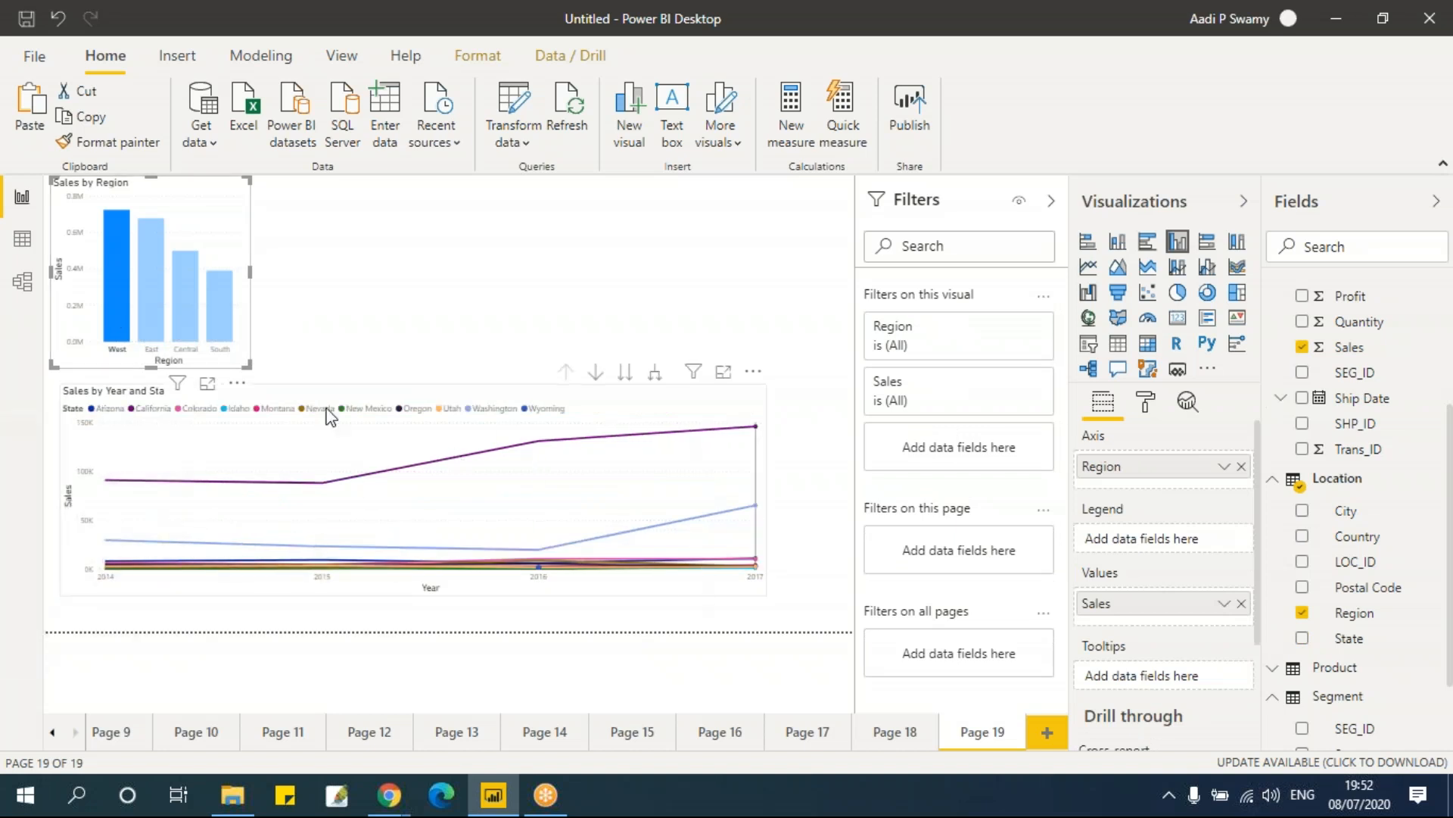
{"action": "left_click", "coordinate": [154, 306]}
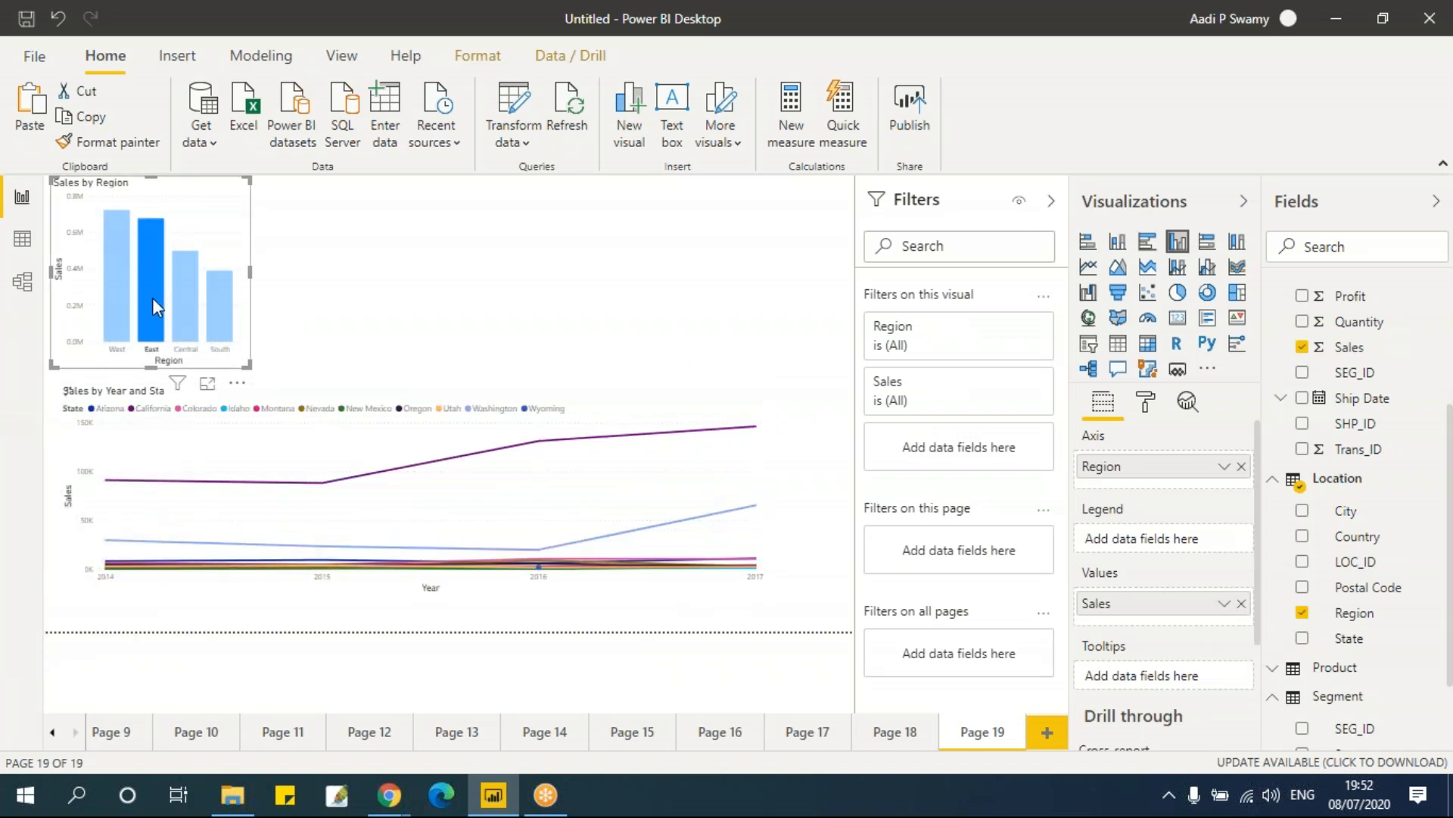
{"action": "left_click", "coordinate": [195, 312]}
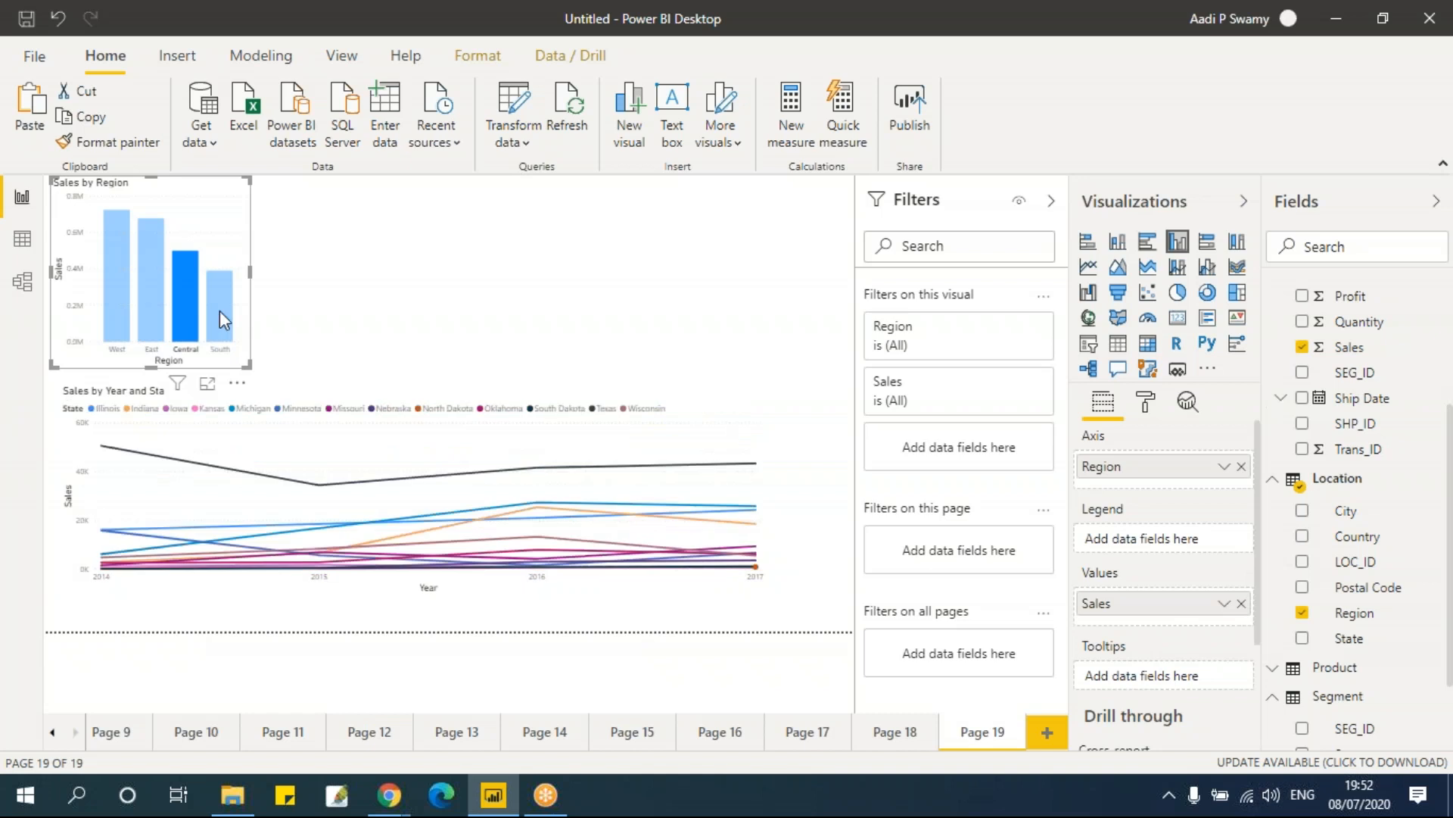
{"action": "left_click", "coordinate": [221, 311]}
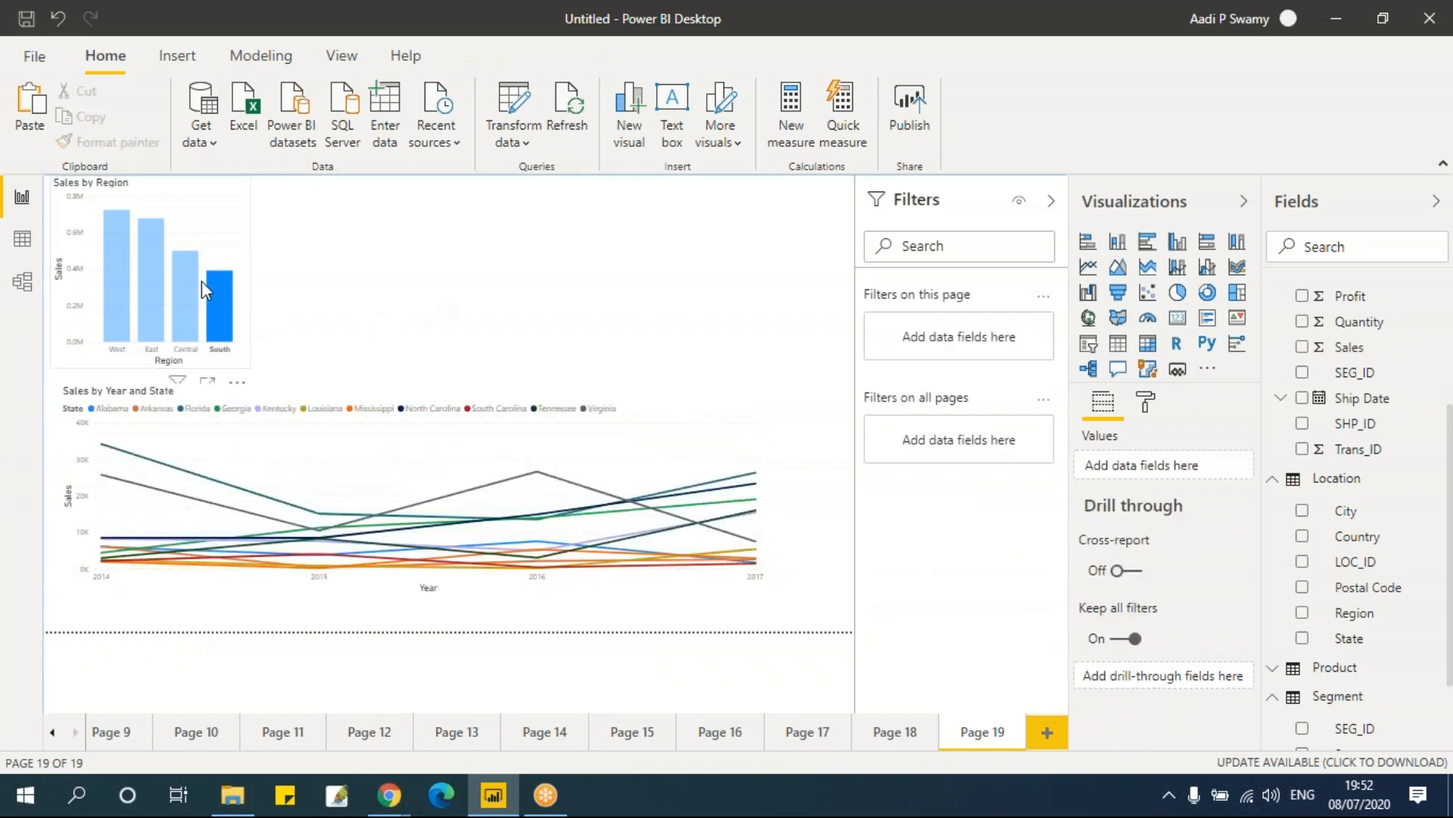
Step: Add a slicer at the top right of the page with Region as its field
{"action": "left_click", "coordinate": [1088, 347]}
{"action": "left_click_drag", "start_coordinate": [762, 364], "coordinate": [468, 297]}
{"action": "left_click_drag", "start_coordinate": [456, 218], "coordinate": [733, 233]}
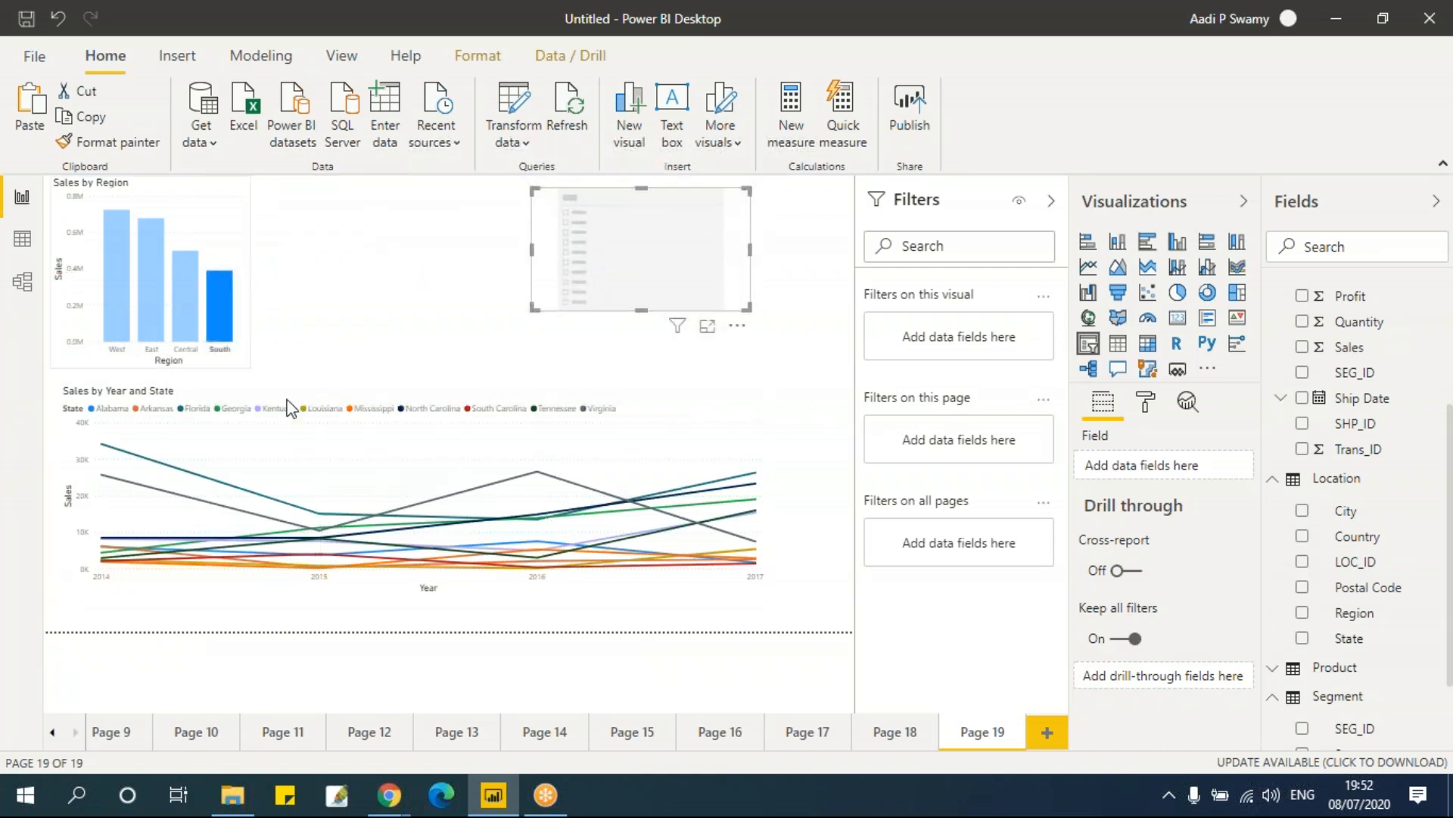
{"action": "mouse_move", "coordinate": [386, 532]}
{"action": "left_click", "coordinate": [1303, 613]}
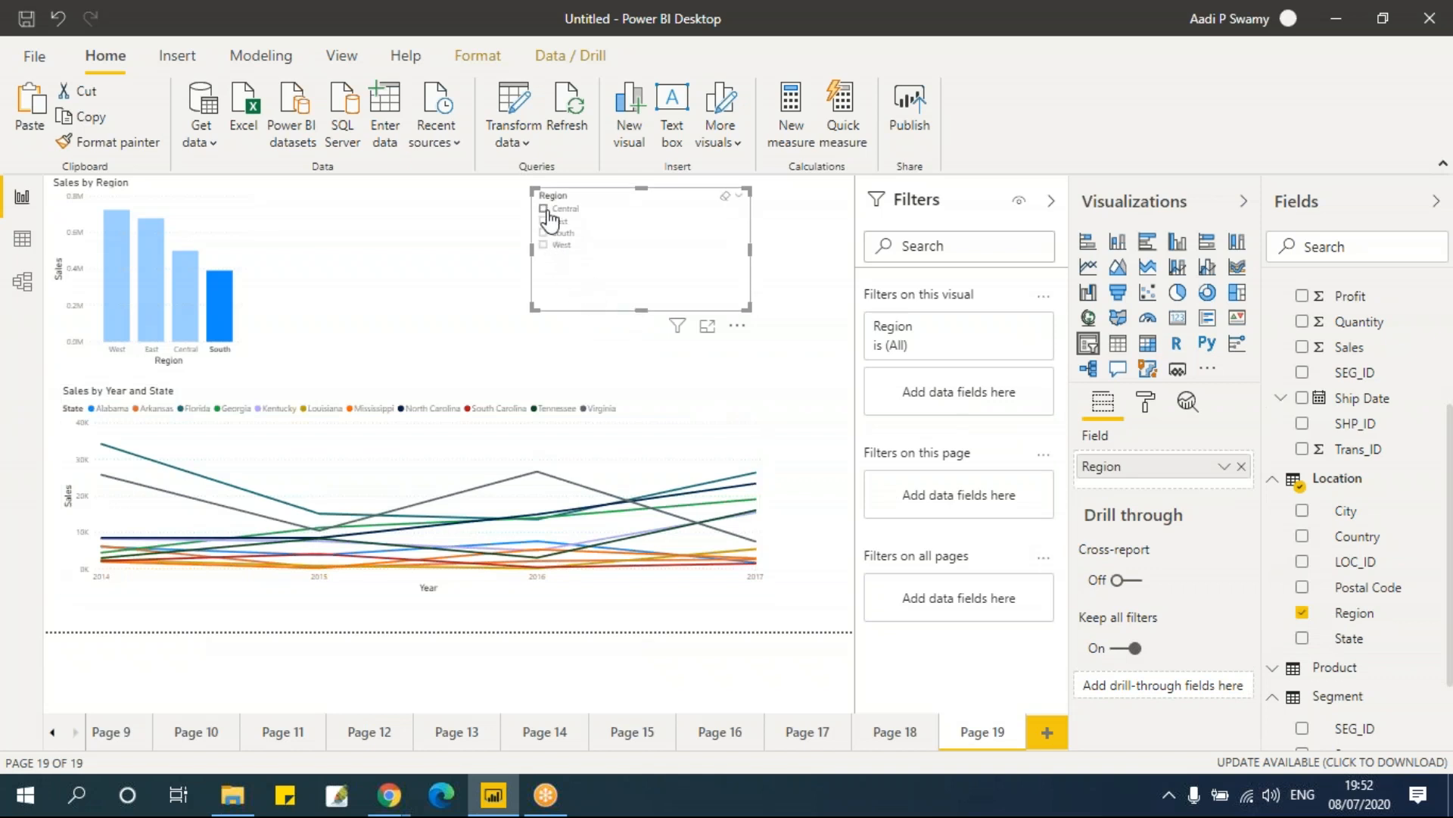
Step: Try selecting different regions in the slicer to see how the charts filter
{"action": "left_click", "coordinate": [544, 210]}
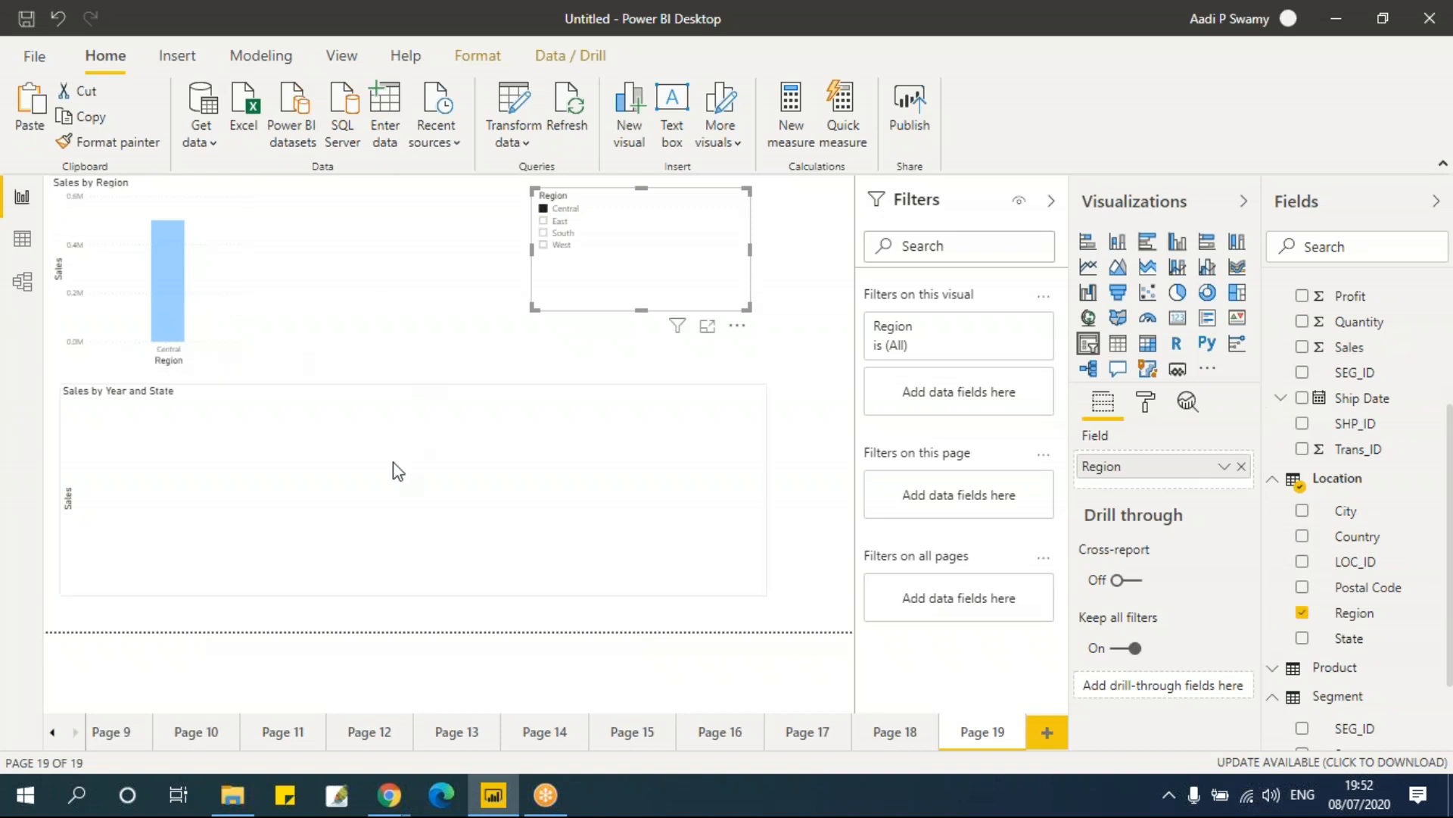
{"action": "left_click", "coordinate": [409, 405]}
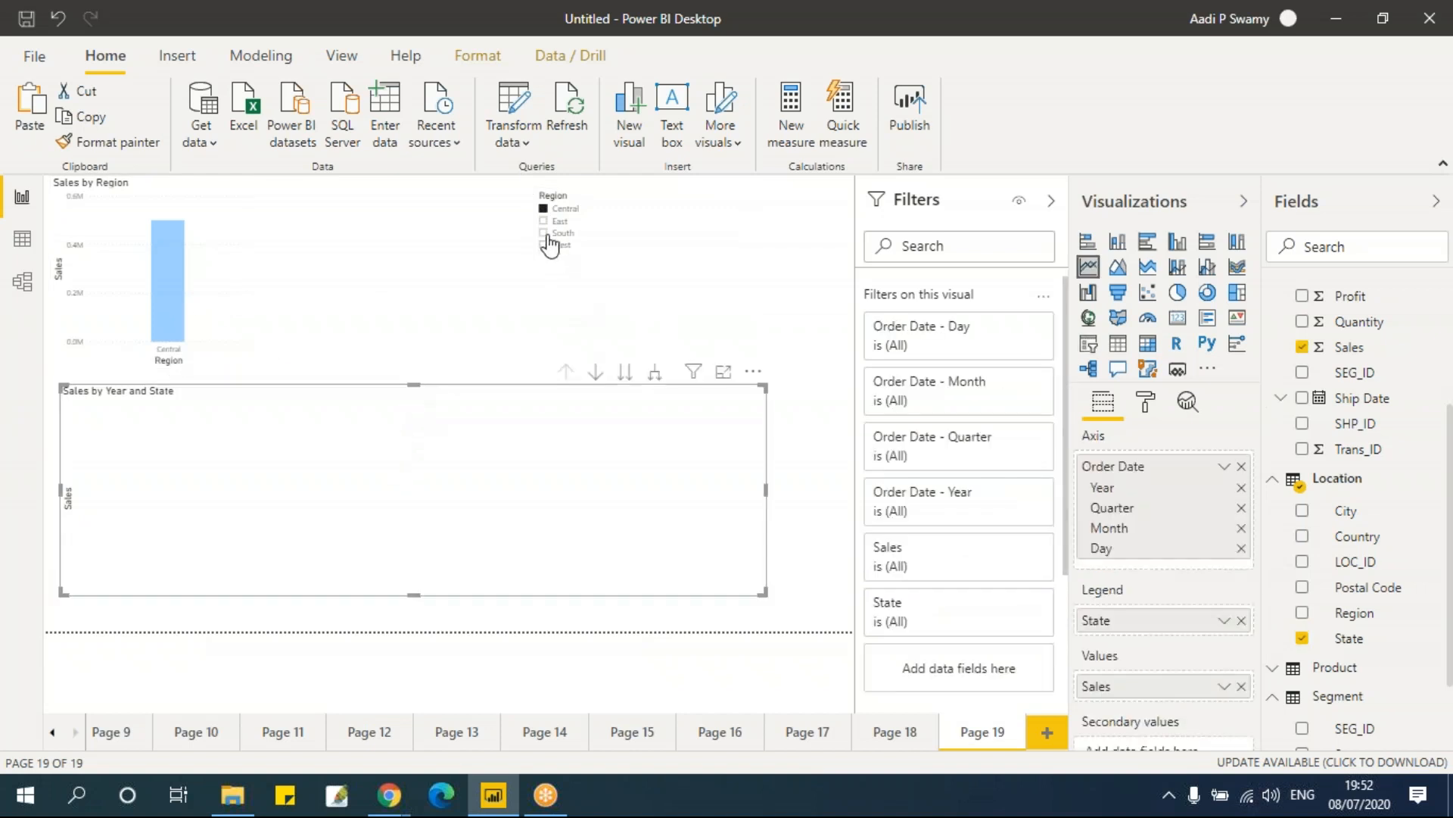
{"action": "left_click", "coordinate": [545, 223]}
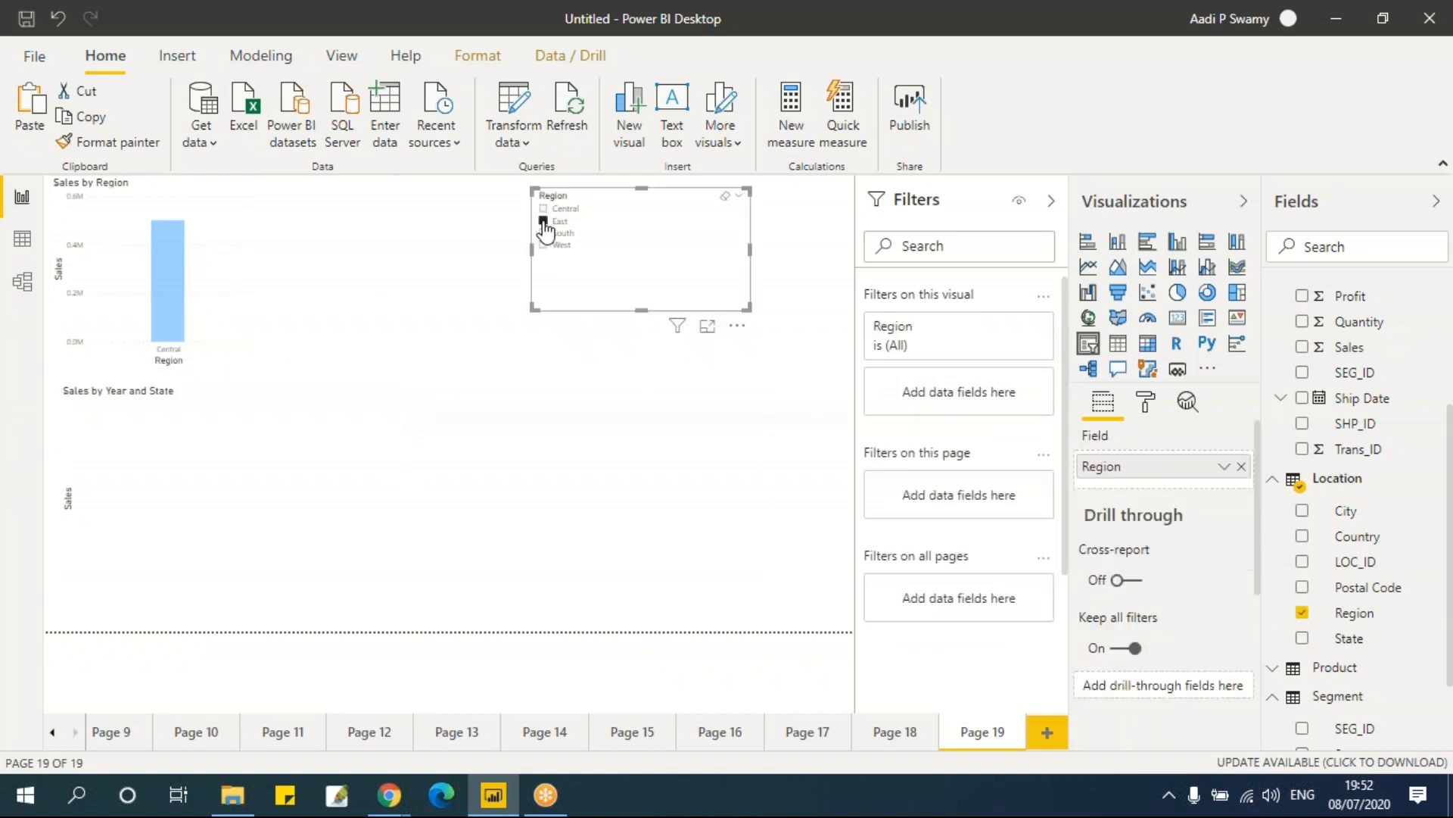
{"action": "left_click", "coordinate": [543, 222]}
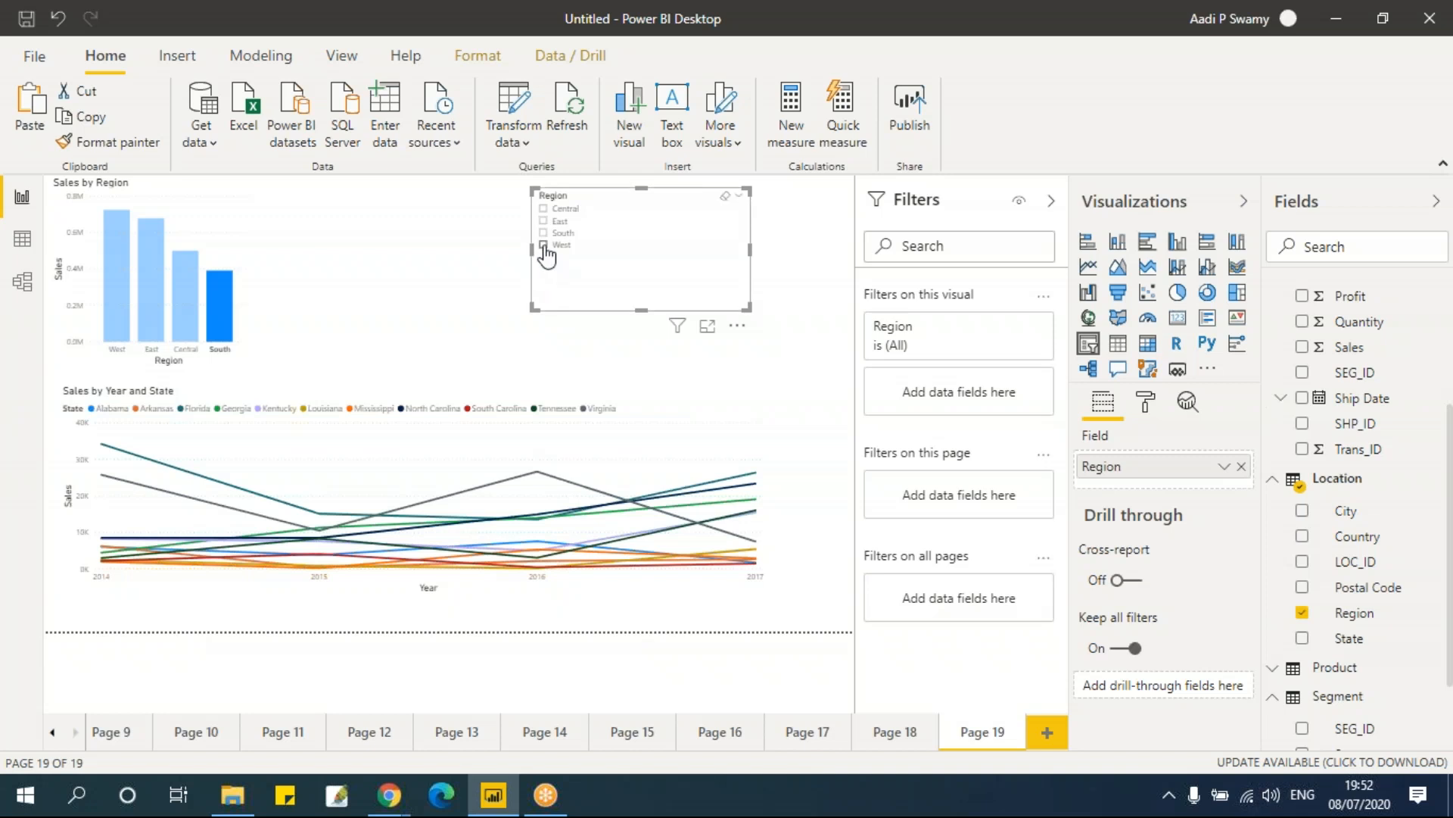
{"action": "left_click", "coordinate": [544, 246]}
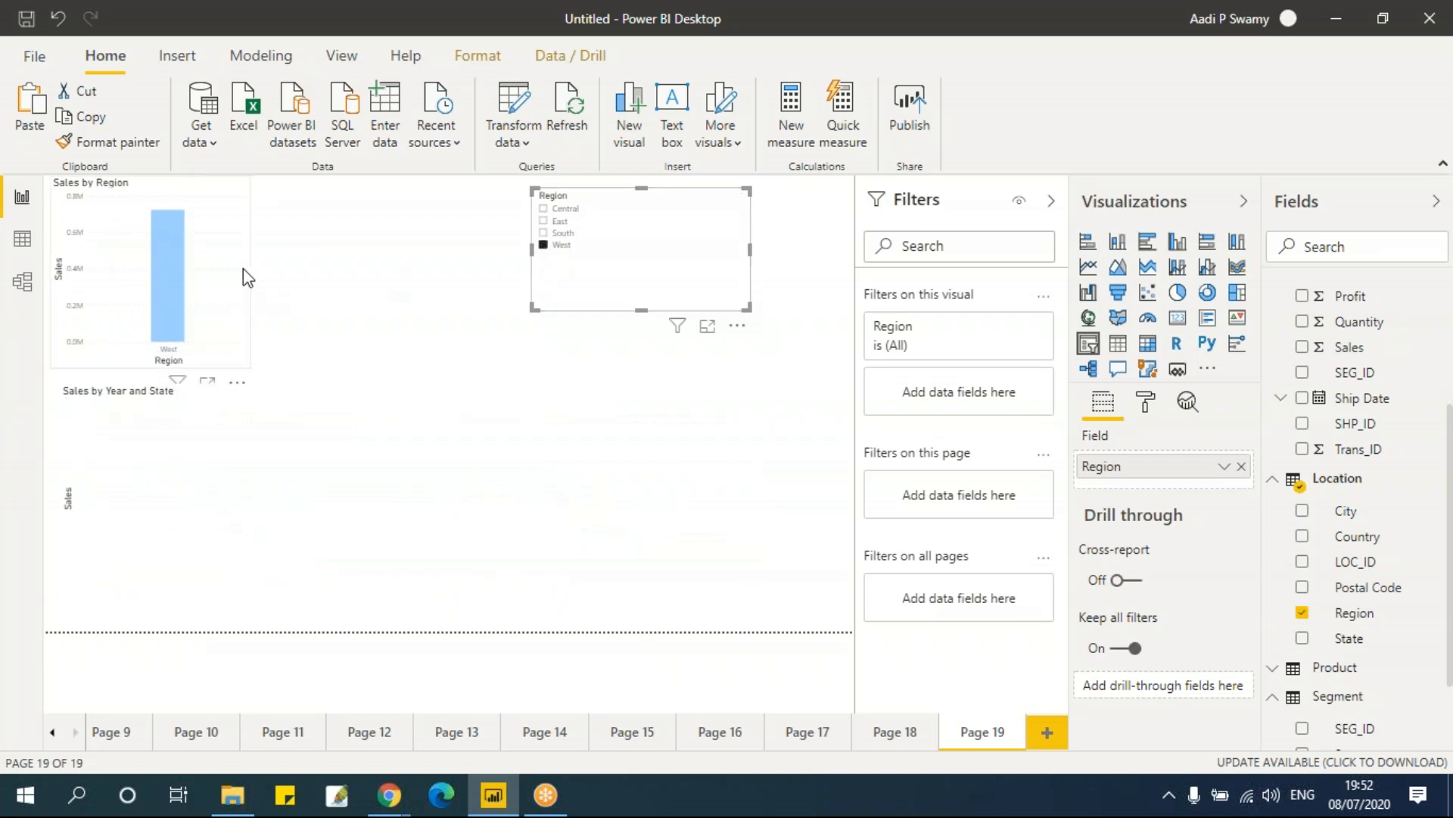
{"action": "left_click", "coordinate": [239, 205]}
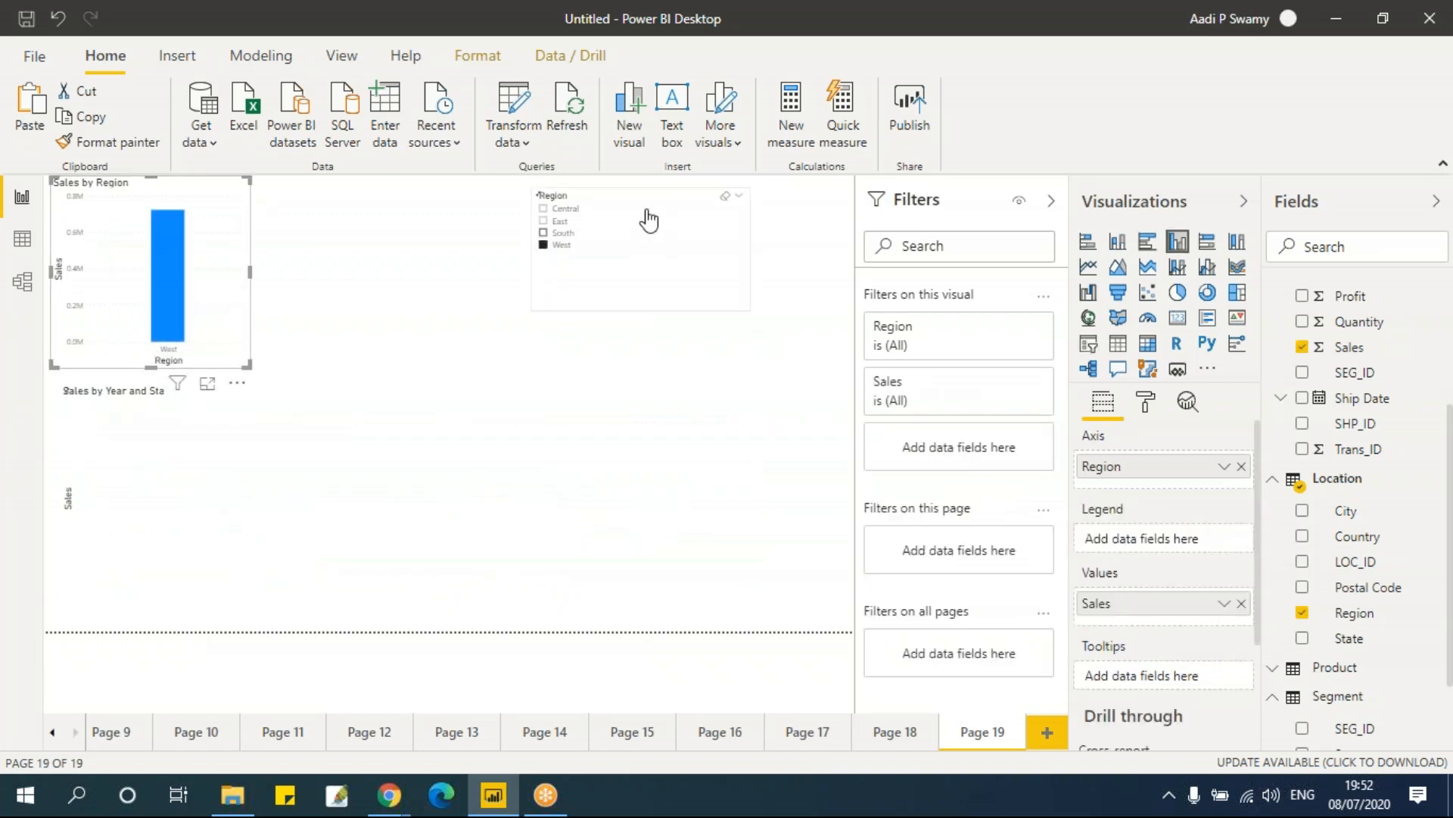
{"action": "left_click", "coordinate": [752, 308]}
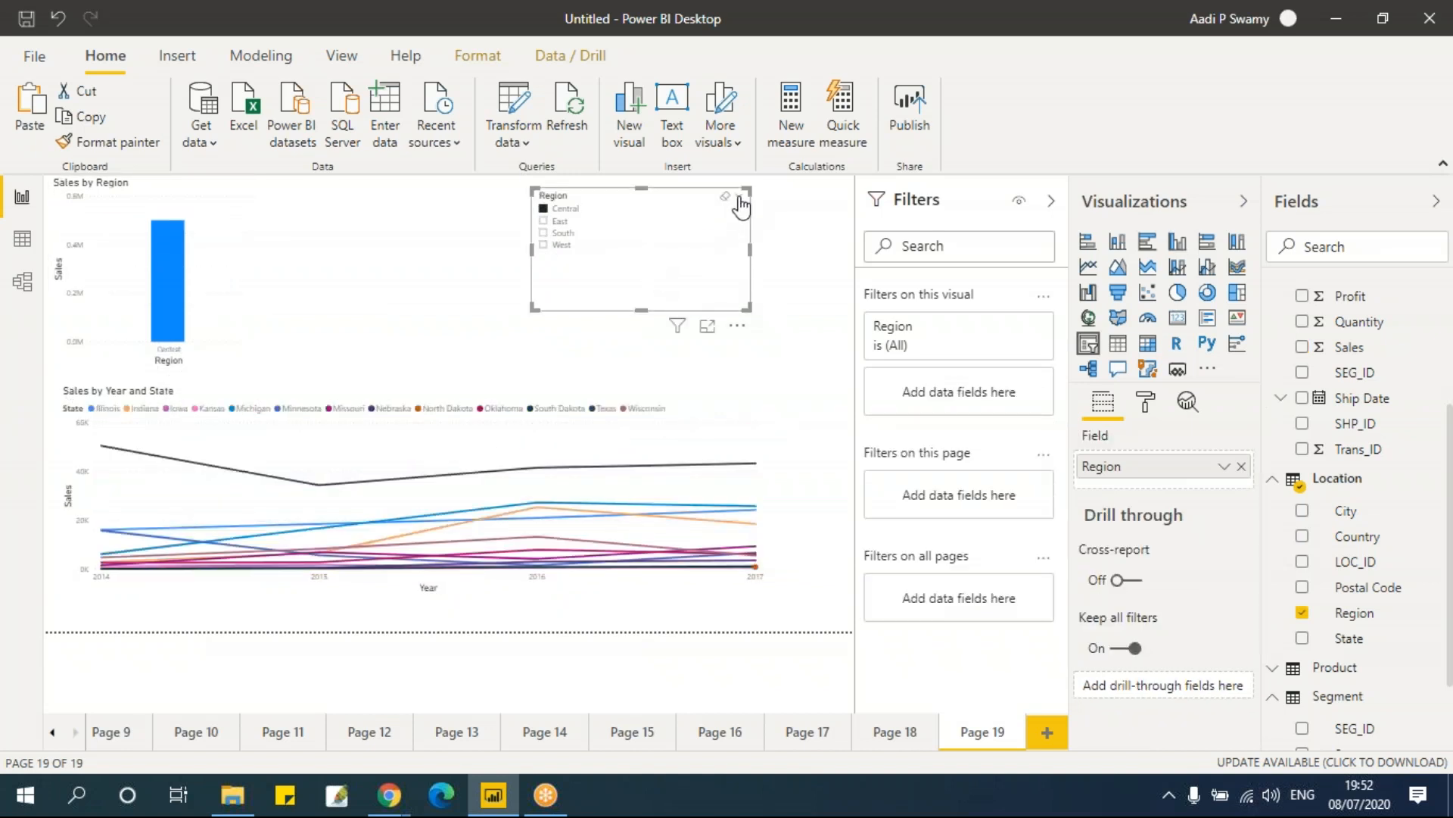
Step: Switch the Region slicer to Dropdown style and pick West from it
{"action": "left_click", "coordinate": [741, 203]}
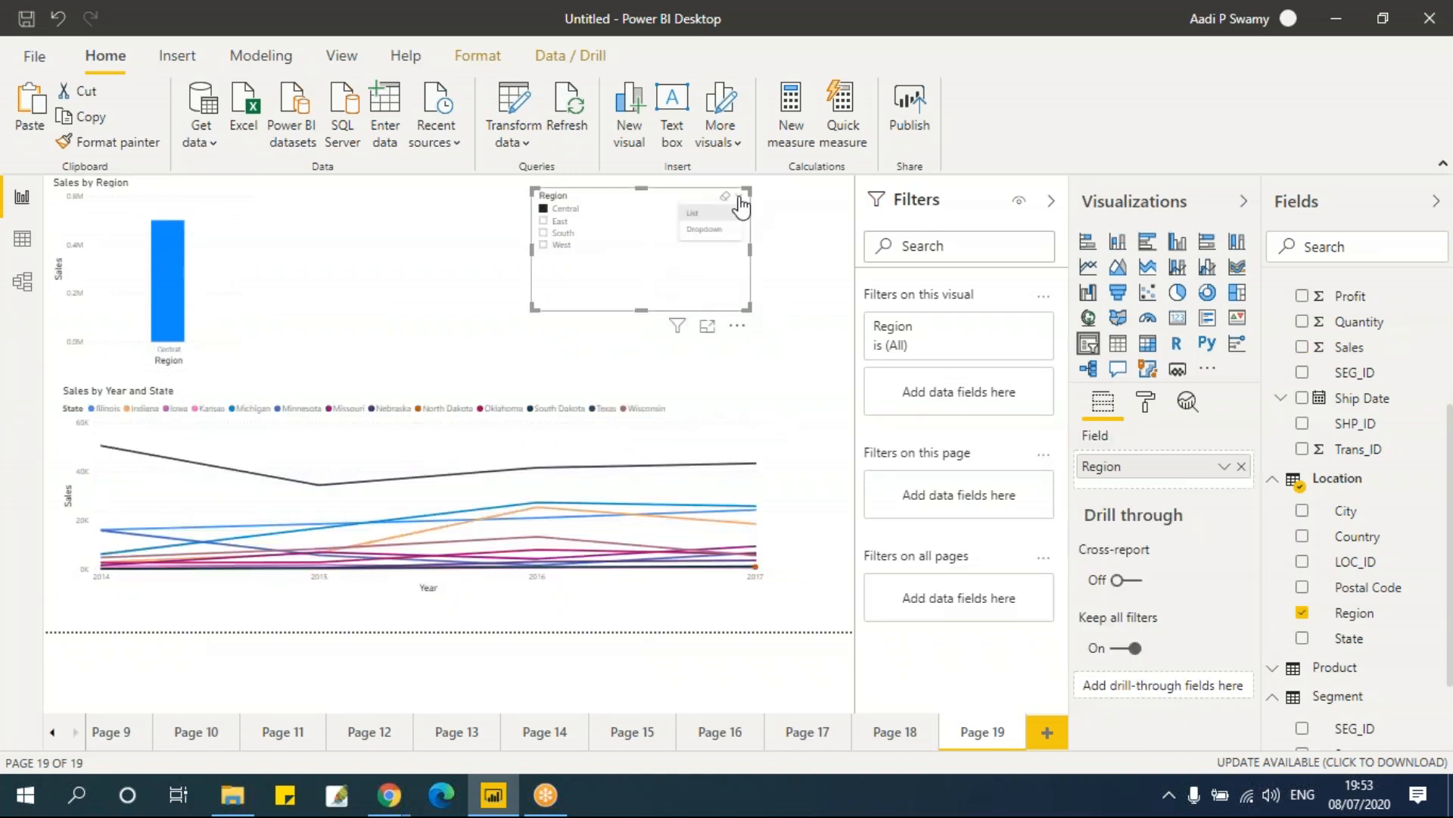
{"action": "left_click", "coordinate": [704, 230]}
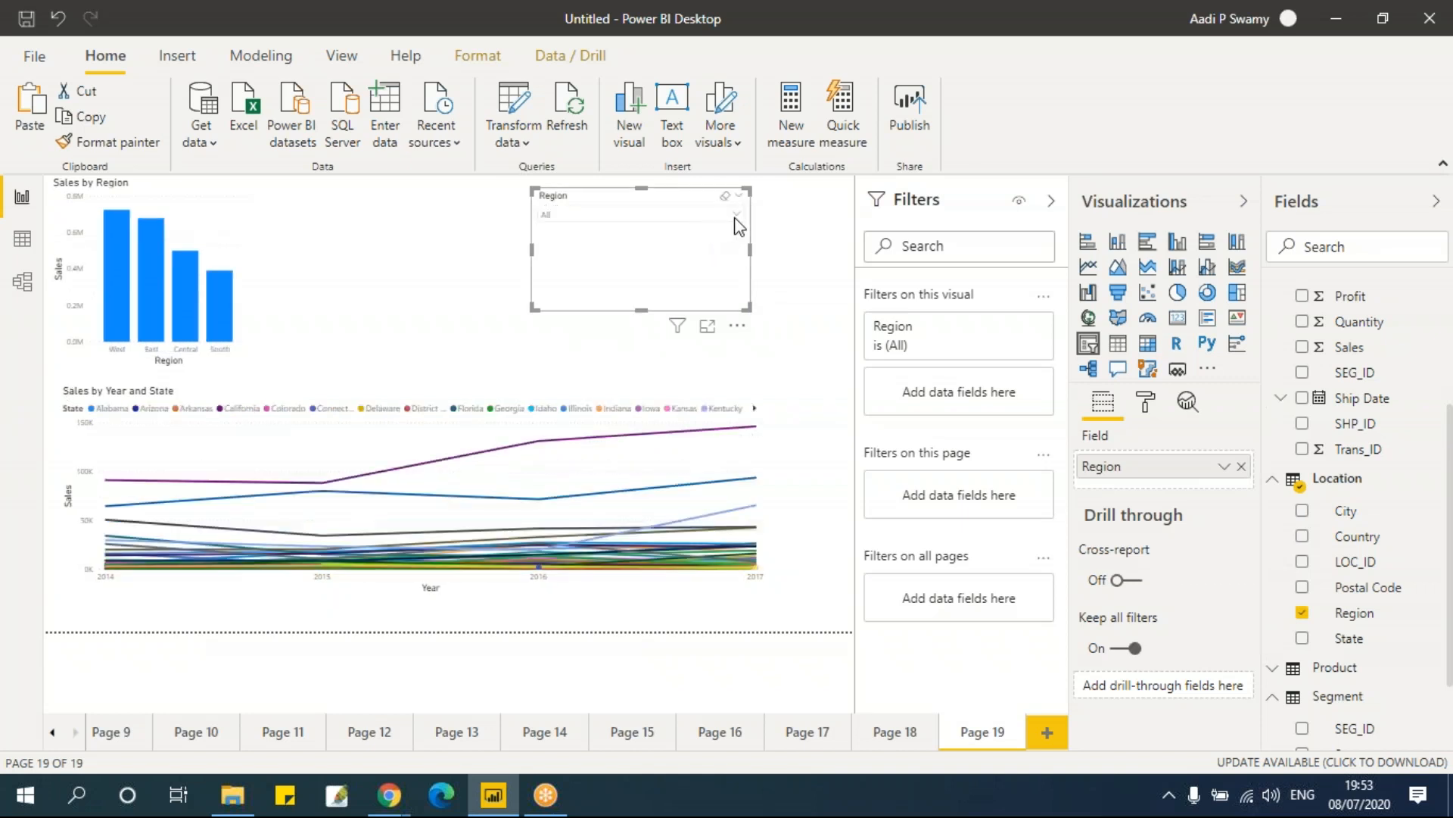
{"action": "left_click", "coordinate": [738, 221]}
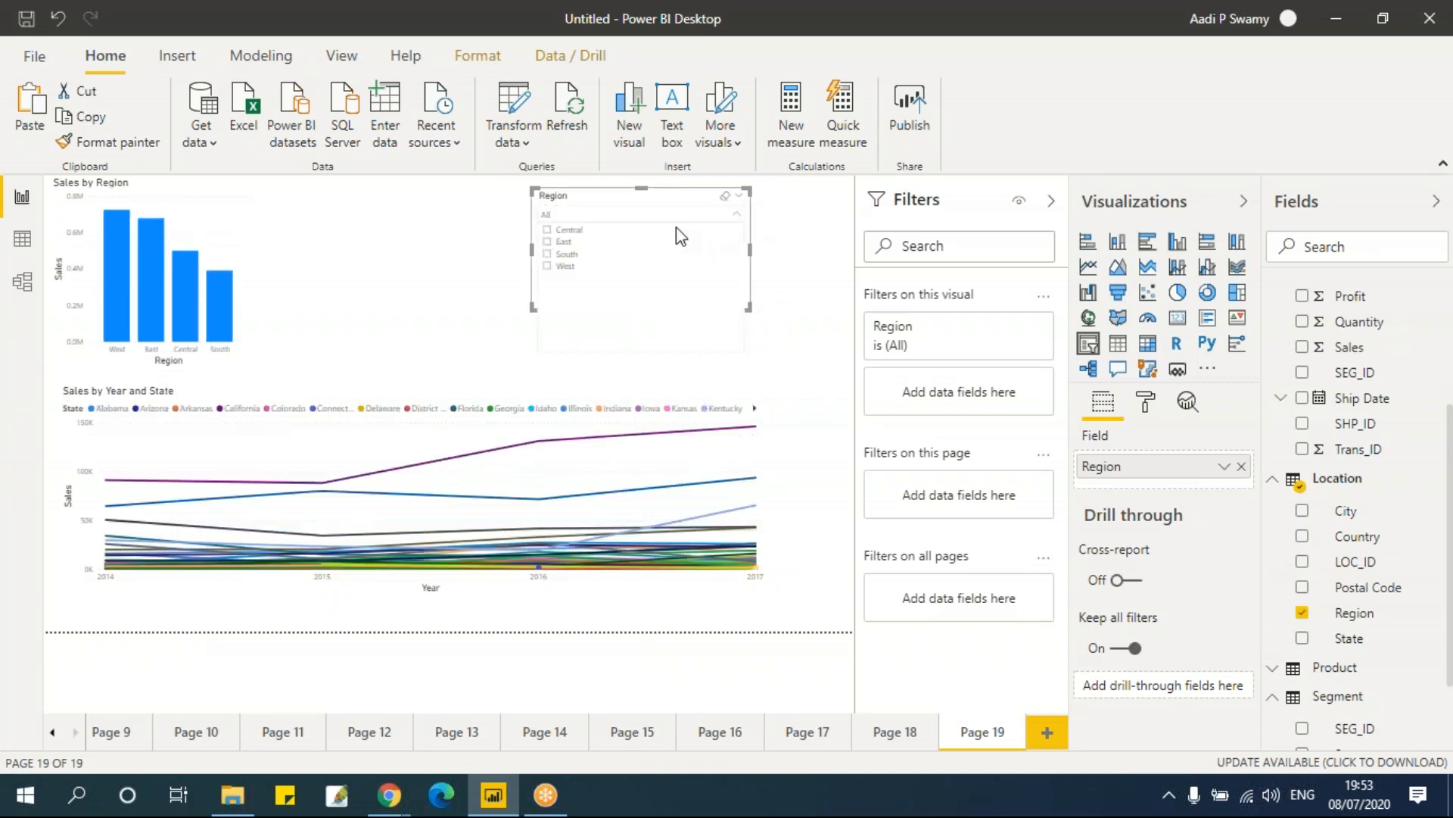
{"action": "left_click", "coordinate": [631, 243]}
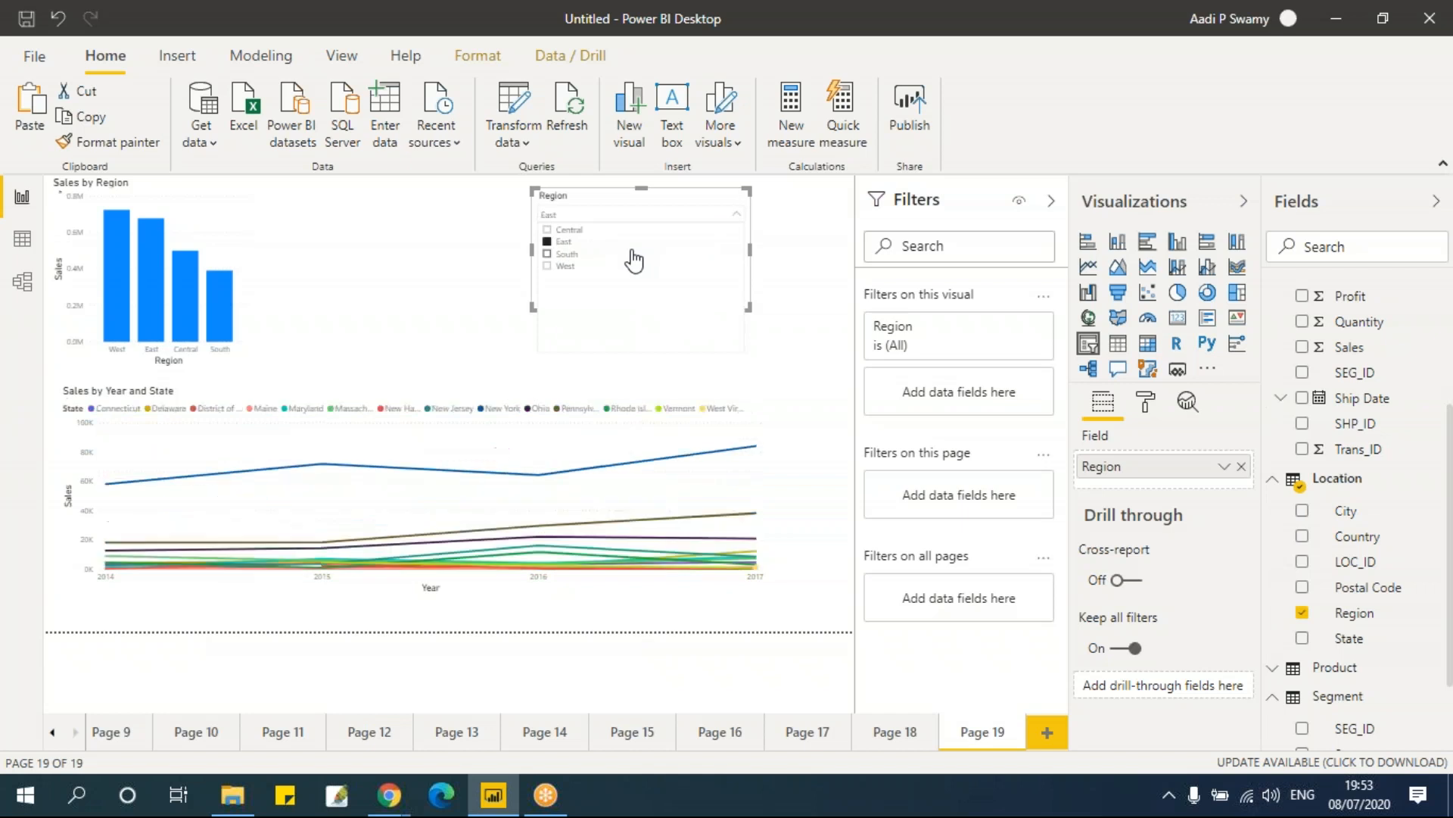
{"action": "left_click", "coordinate": [567, 254]}
{"action": "left_click", "coordinate": [560, 266]}
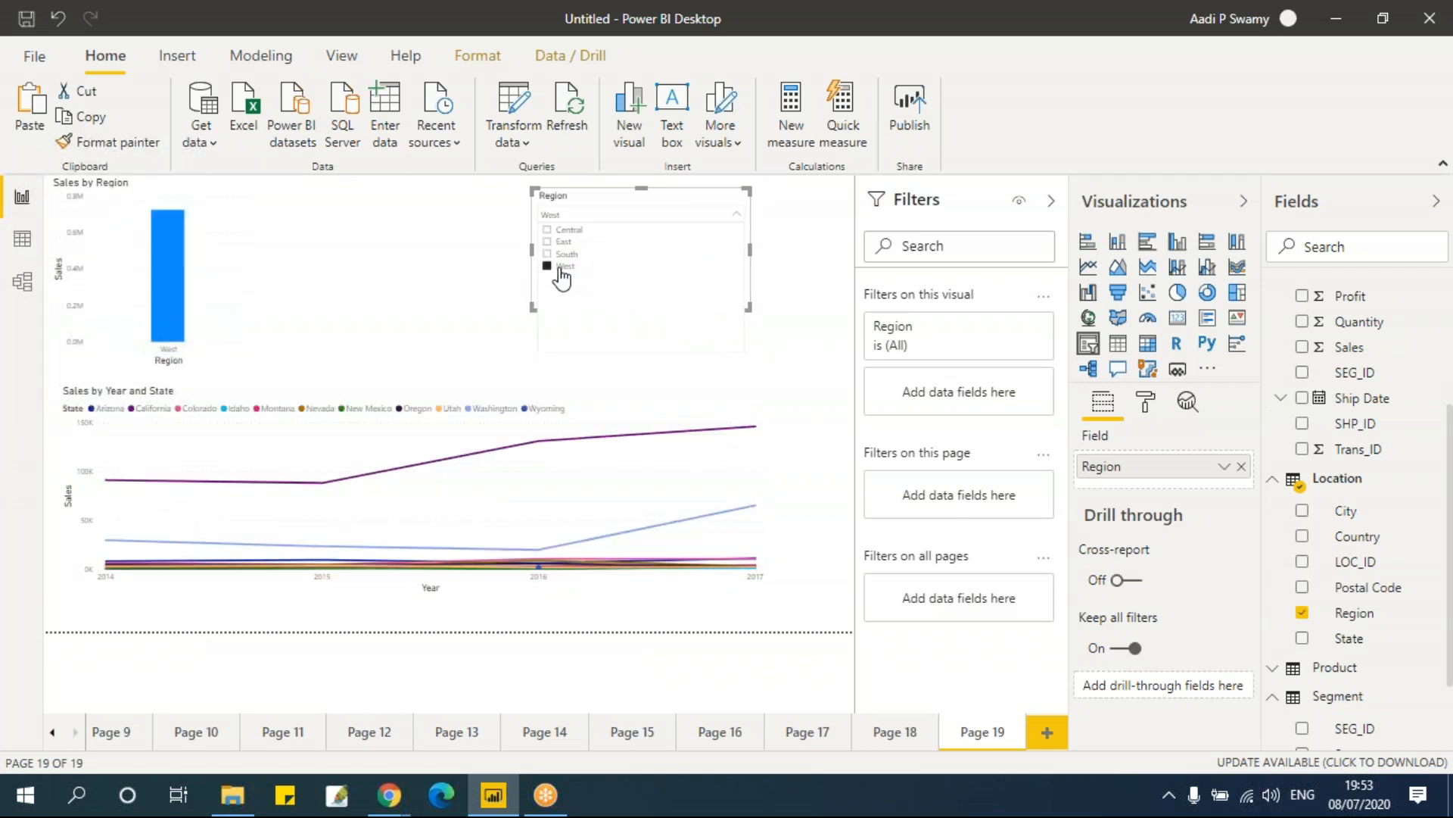
{"action": "left_click", "coordinate": [485, 281]}
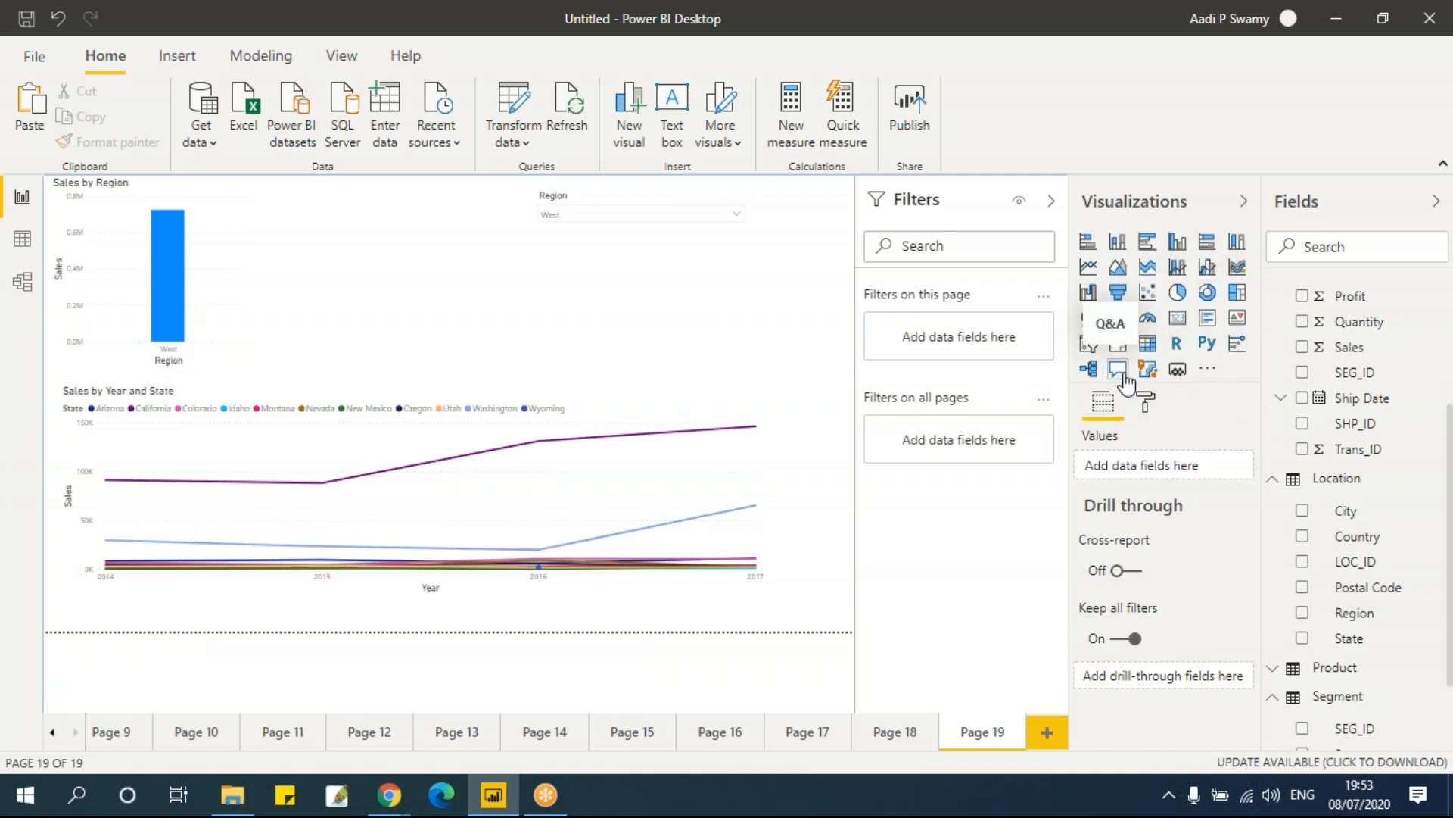
Step: Add a new page with a Q&A visual, enlarged and moved to the page centre
{"action": "left_click", "coordinate": [1048, 731]}
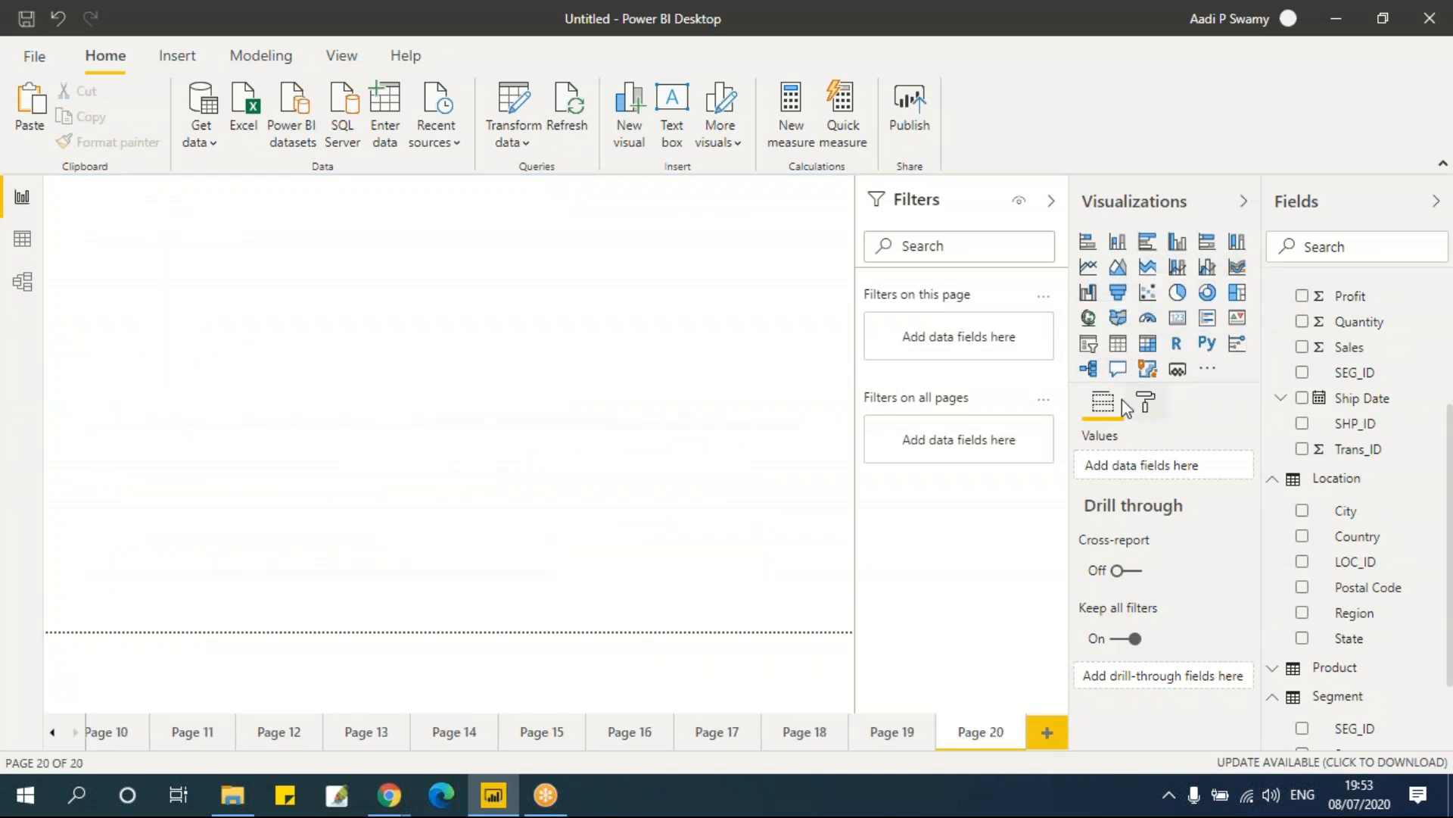
{"action": "left_click", "coordinate": [1118, 371]}
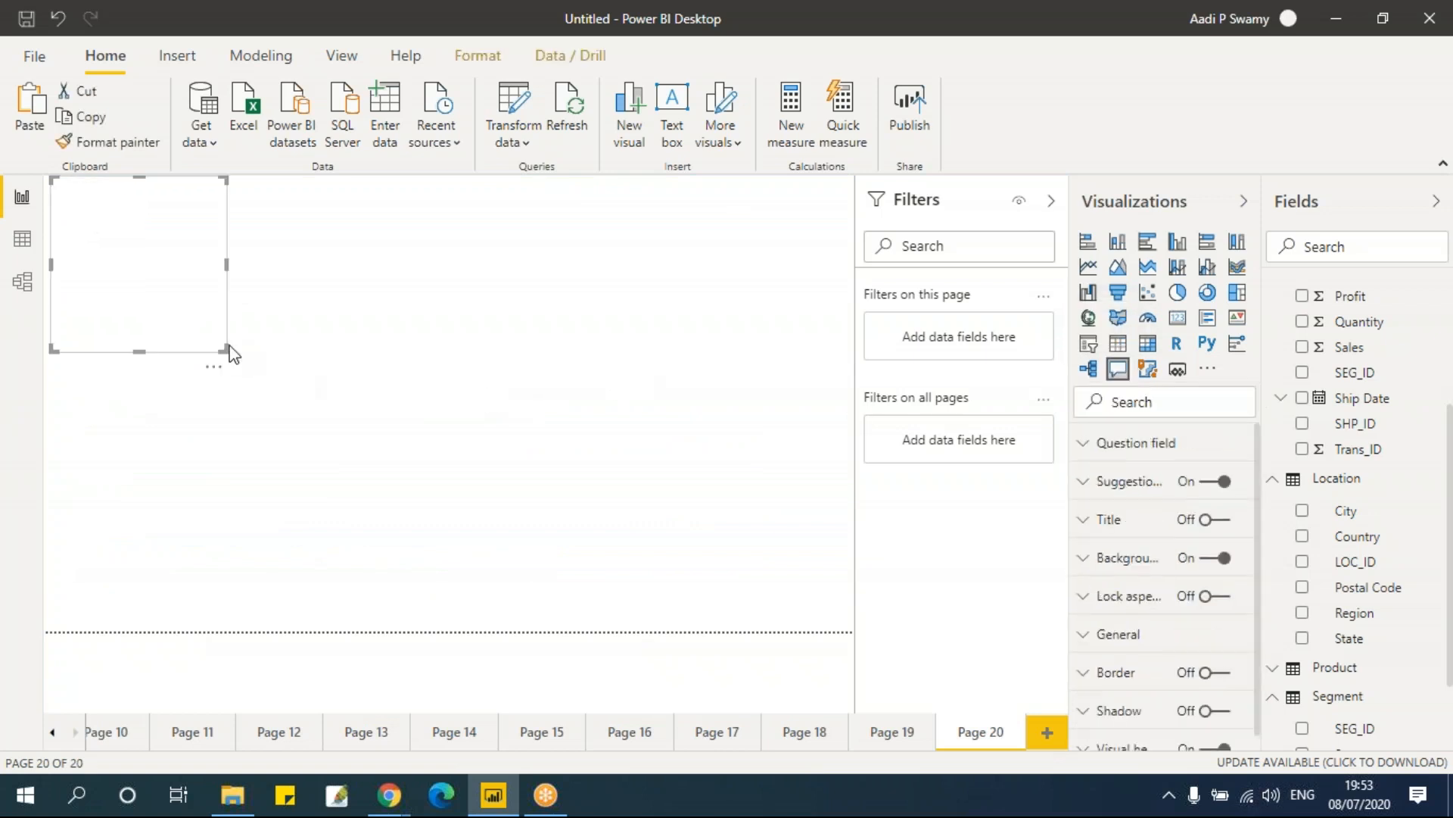
{"action": "left_click_drag", "start_coordinate": [224, 350], "coordinate": [510, 532]}
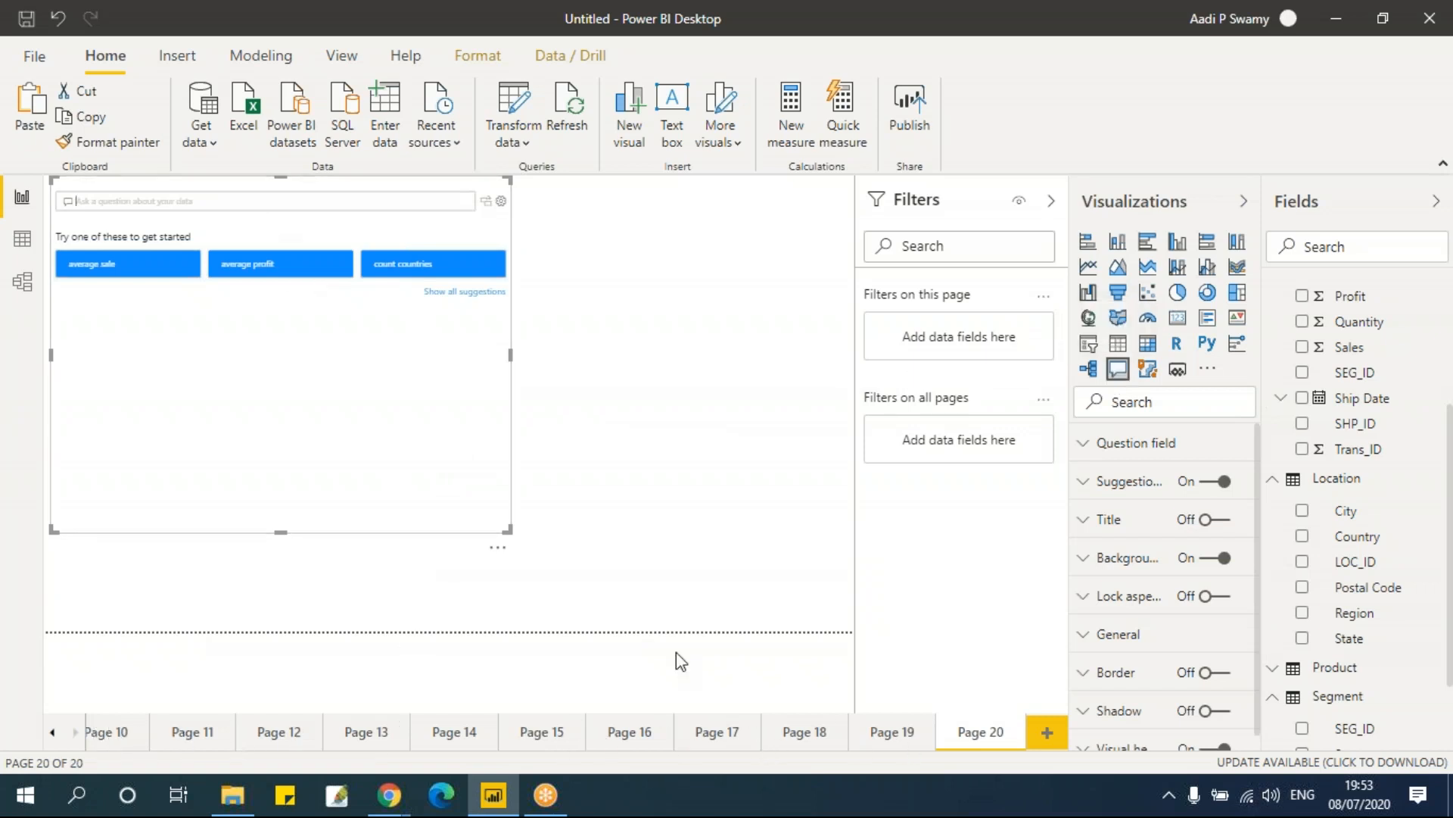
{"action": "left_click", "coordinate": [277, 202]}
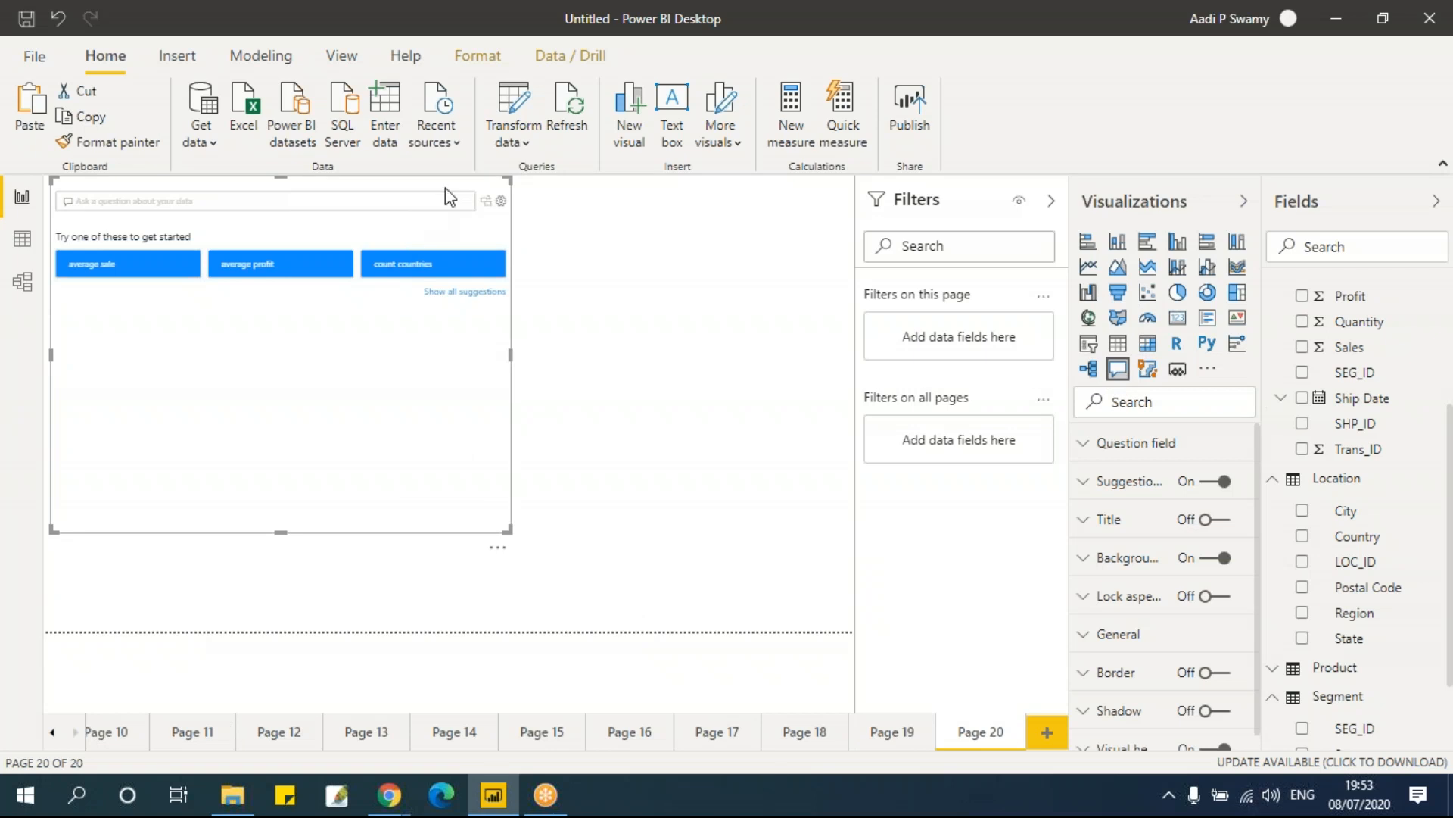
{"action": "left_click_drag", "start_coordinate": [488, 452], "coordinate": [636, 516]}
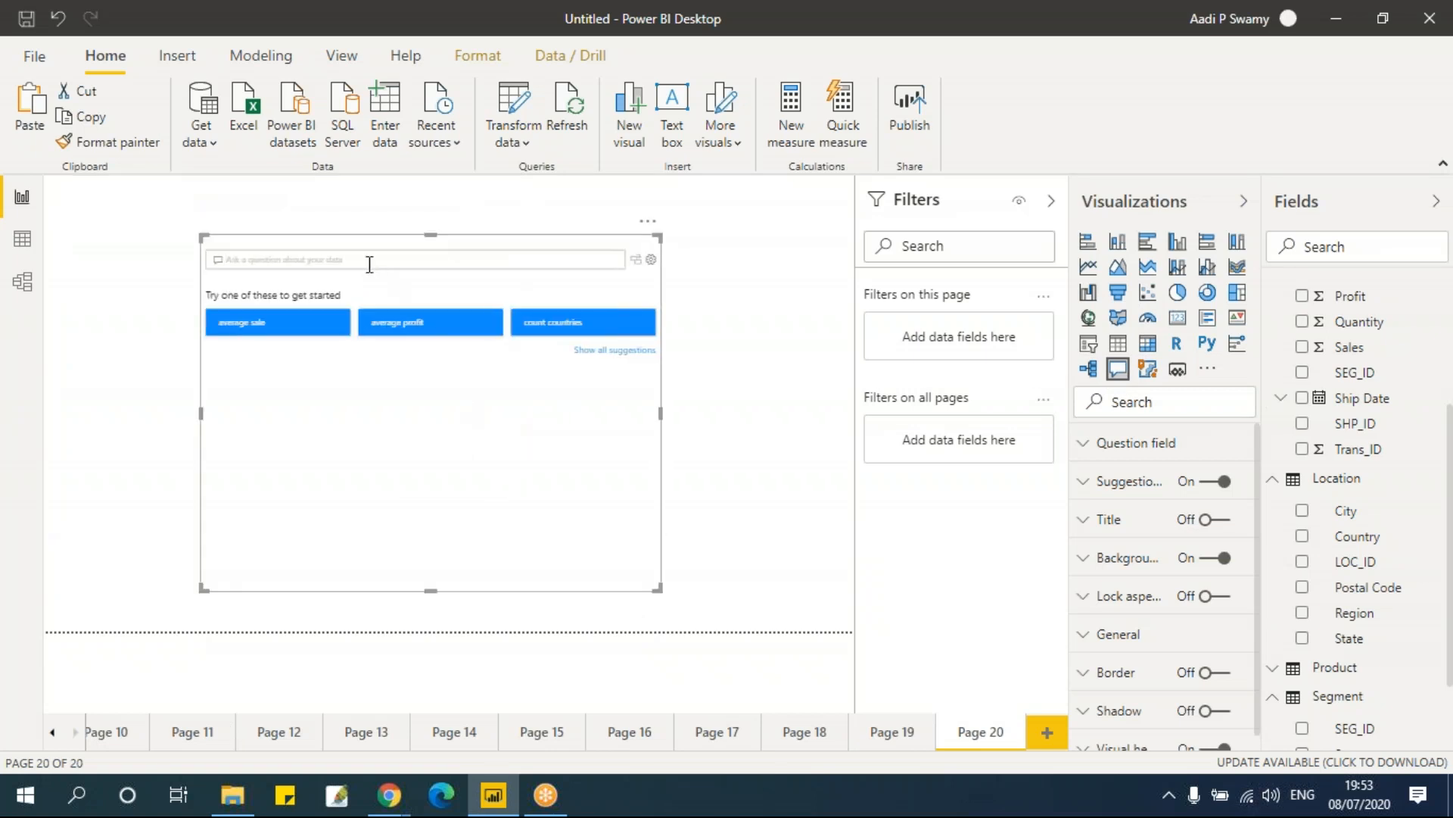
Step: Ask the Q&A visual for sales by region
{"action": "type", "text": "sales by"}
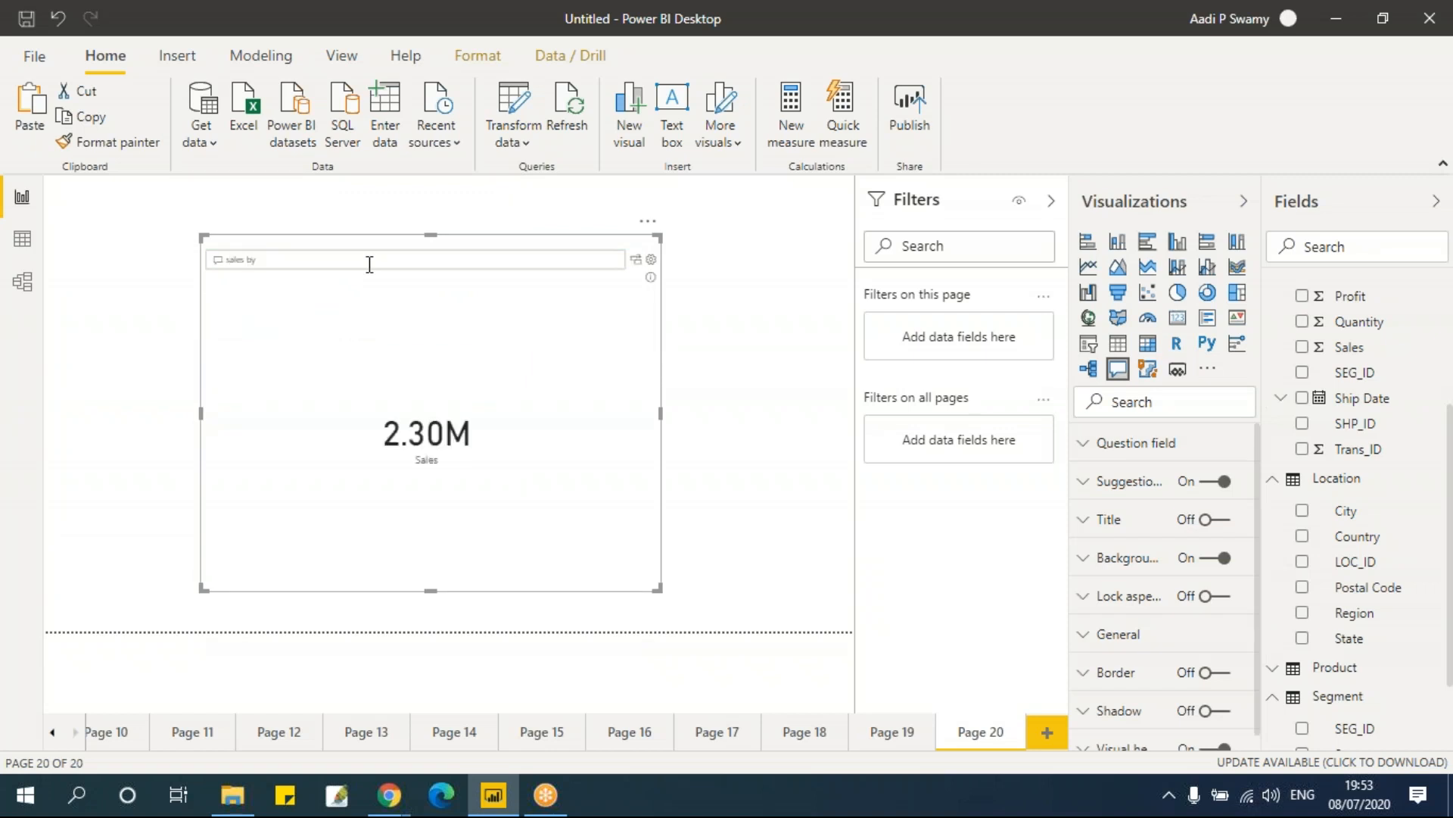
{"action": "type", "text": " region"}
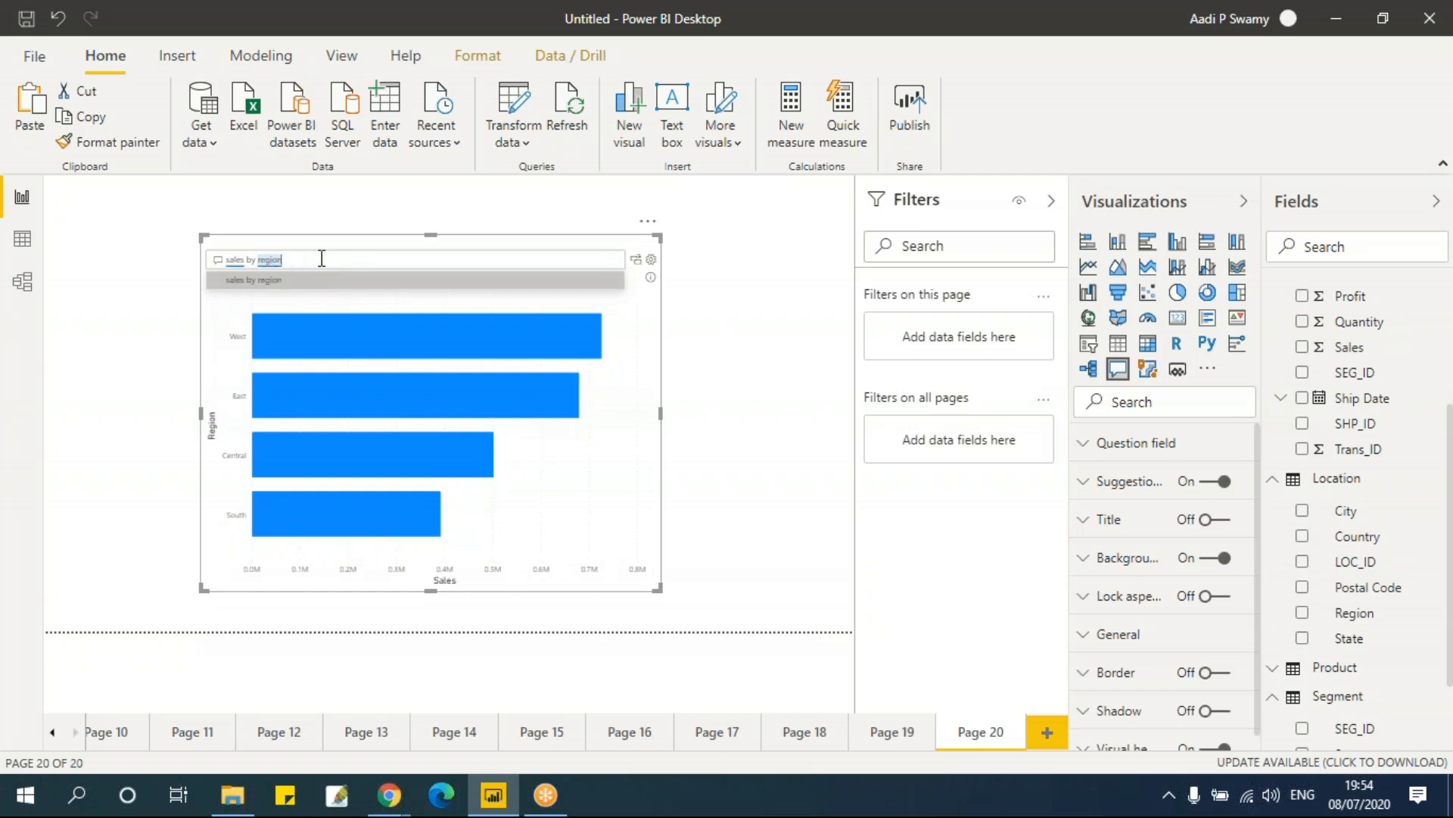
Step: Change the Q&A question to sales by segment
{"action": "key", "text": "BackSpace"}
{"action": "key", "text": "BackSpace"}
{"action": "key", "text": "BackSpace"}
{"action": "key", "text": "BackSpace"}
{"action": "key", "text": "BackSpace"}
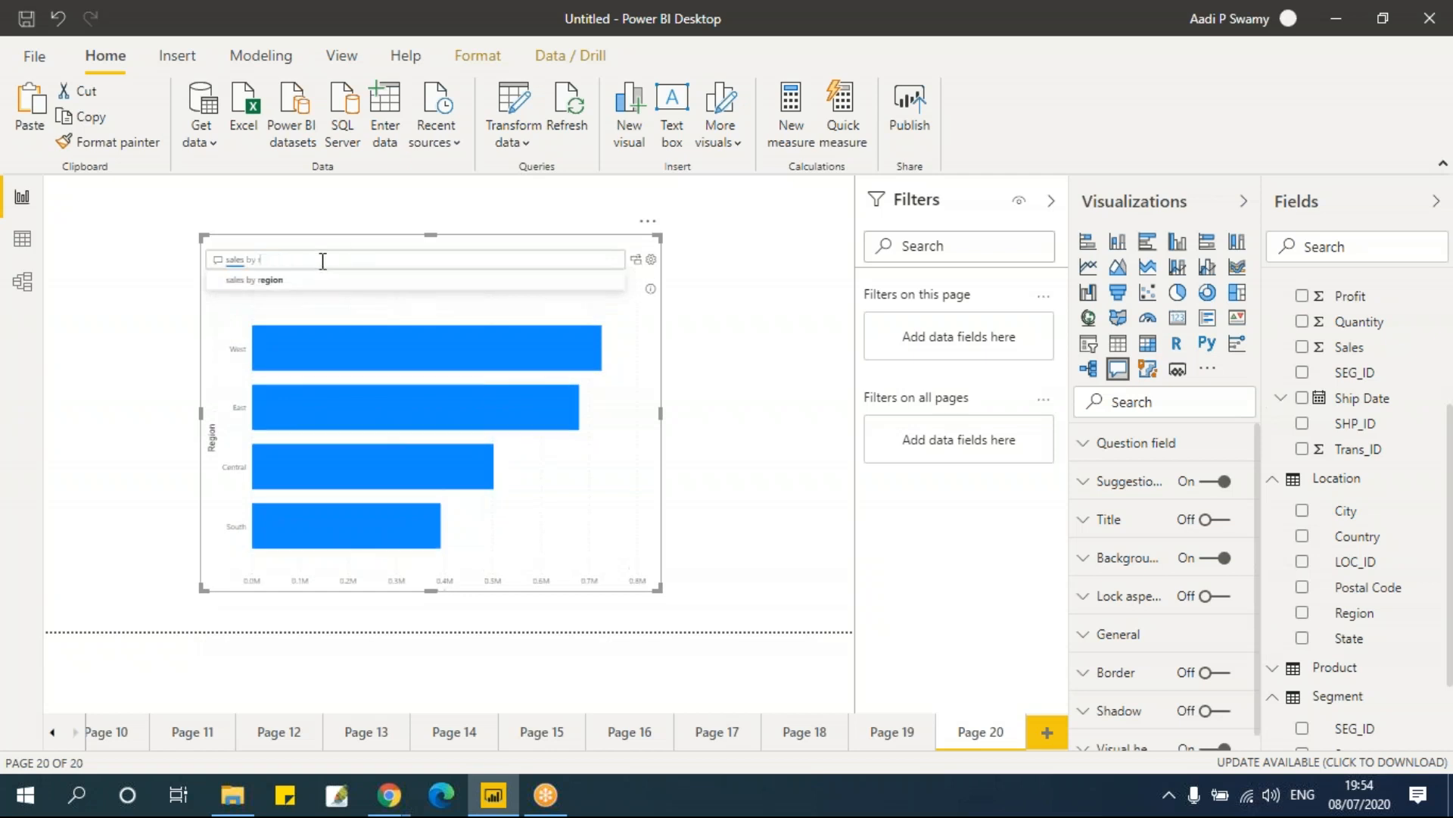
{"action": "key", "text": "BackSpace"}
{"action": "type", "text": "egm"}
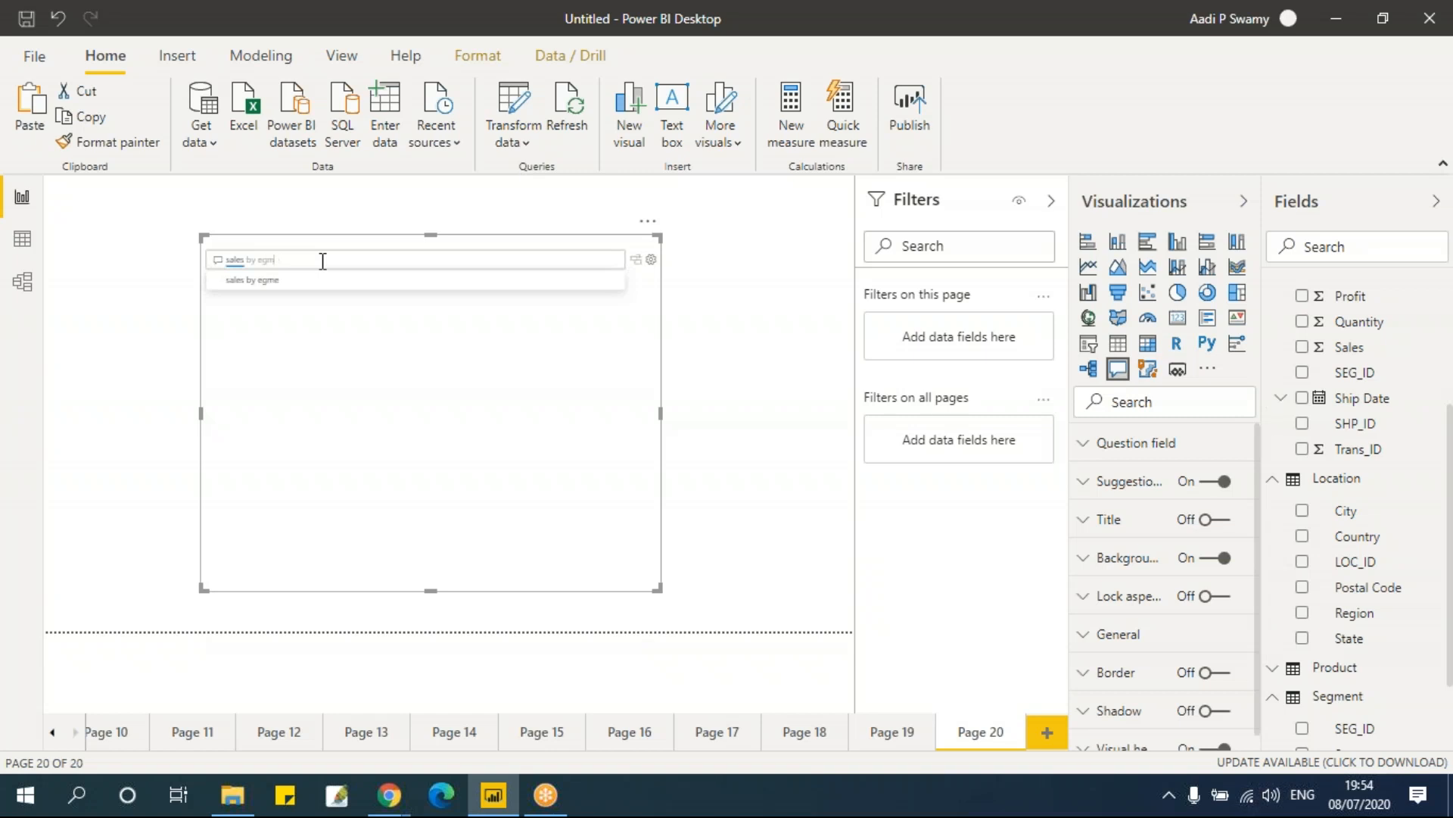
{"action": "key", "text": "BackSpace"}
{"action": "key", "text": "BackSpace"}
{"action": "type", "text": "se"}
{"action": "key", "text": "BackSpace"}
{"action": "key", "text": "BackSpace"}
{"action": "key", "text": "BackSpace"}
{"action": "key", "text": "BackSpace"}
{"action": "type", "text": "segment"}
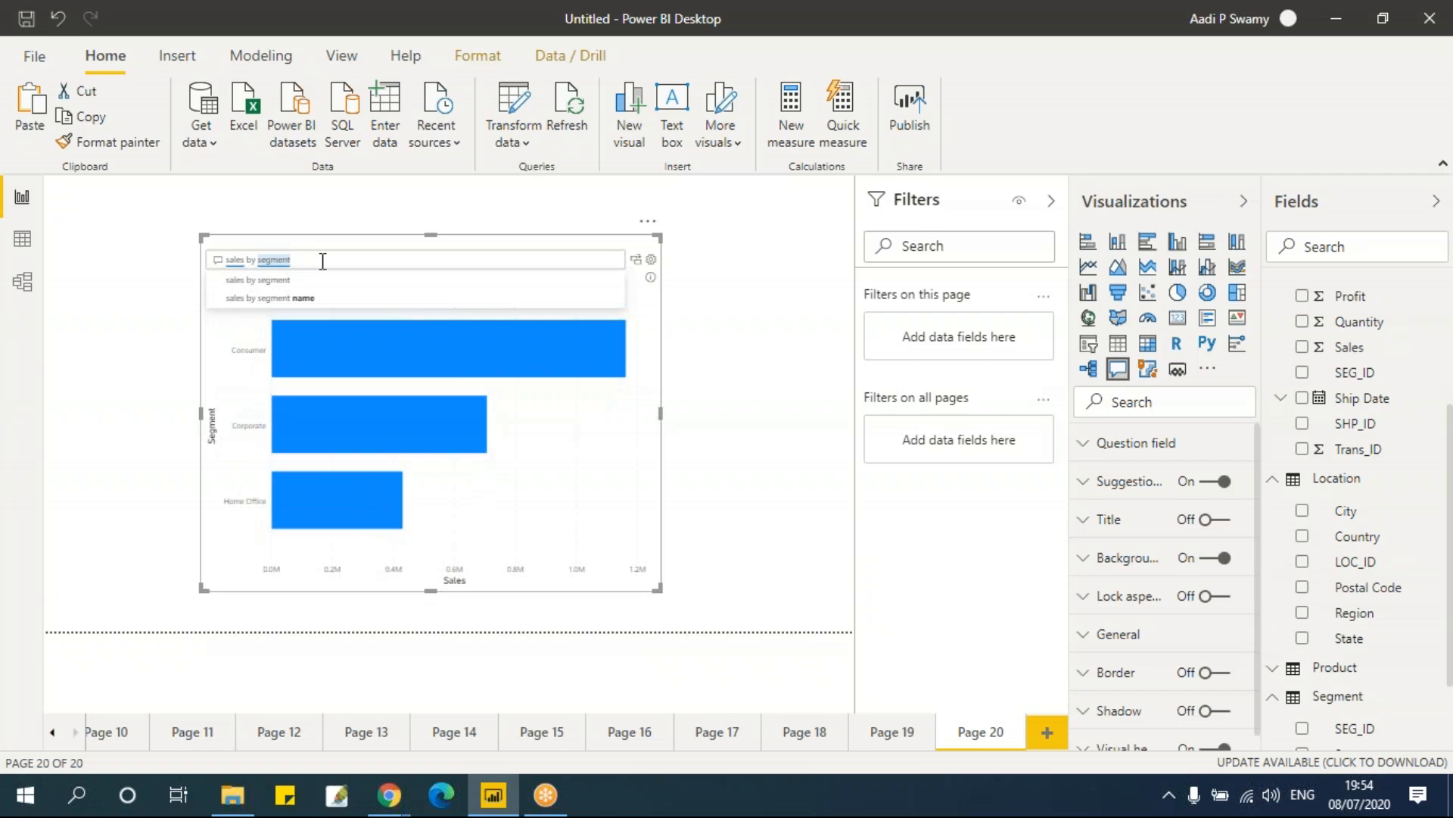
{"action": "type", "text": " in eery"}
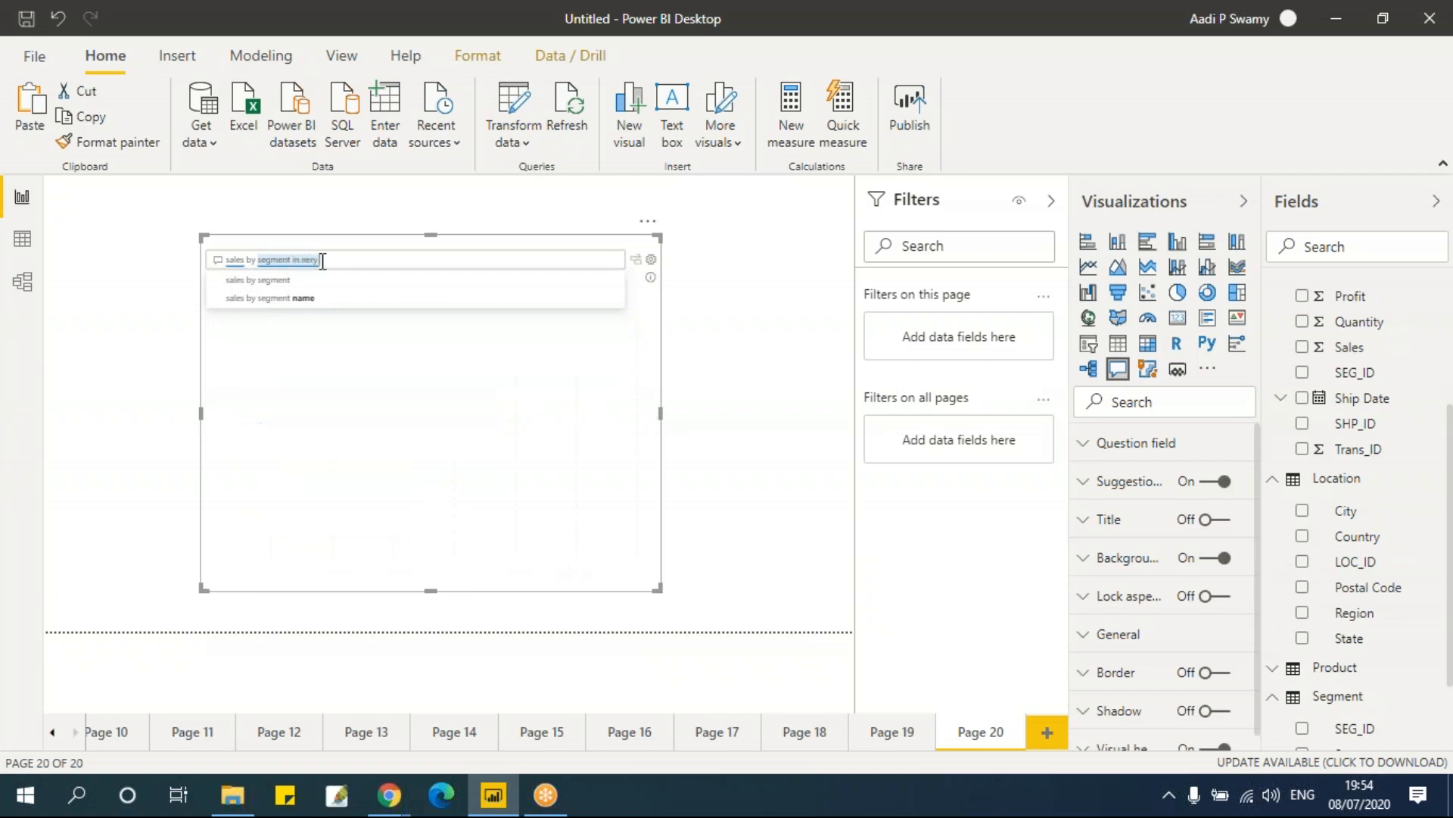
Step: Extend the Q&A question to sales by segment in every region
{"action": "key", "text": "BackSpace"}
{"action": "key", "text": "BackSpace"}
{"action": "key", "text": "BackSpace"}
{"action": "type", "text": "very"}
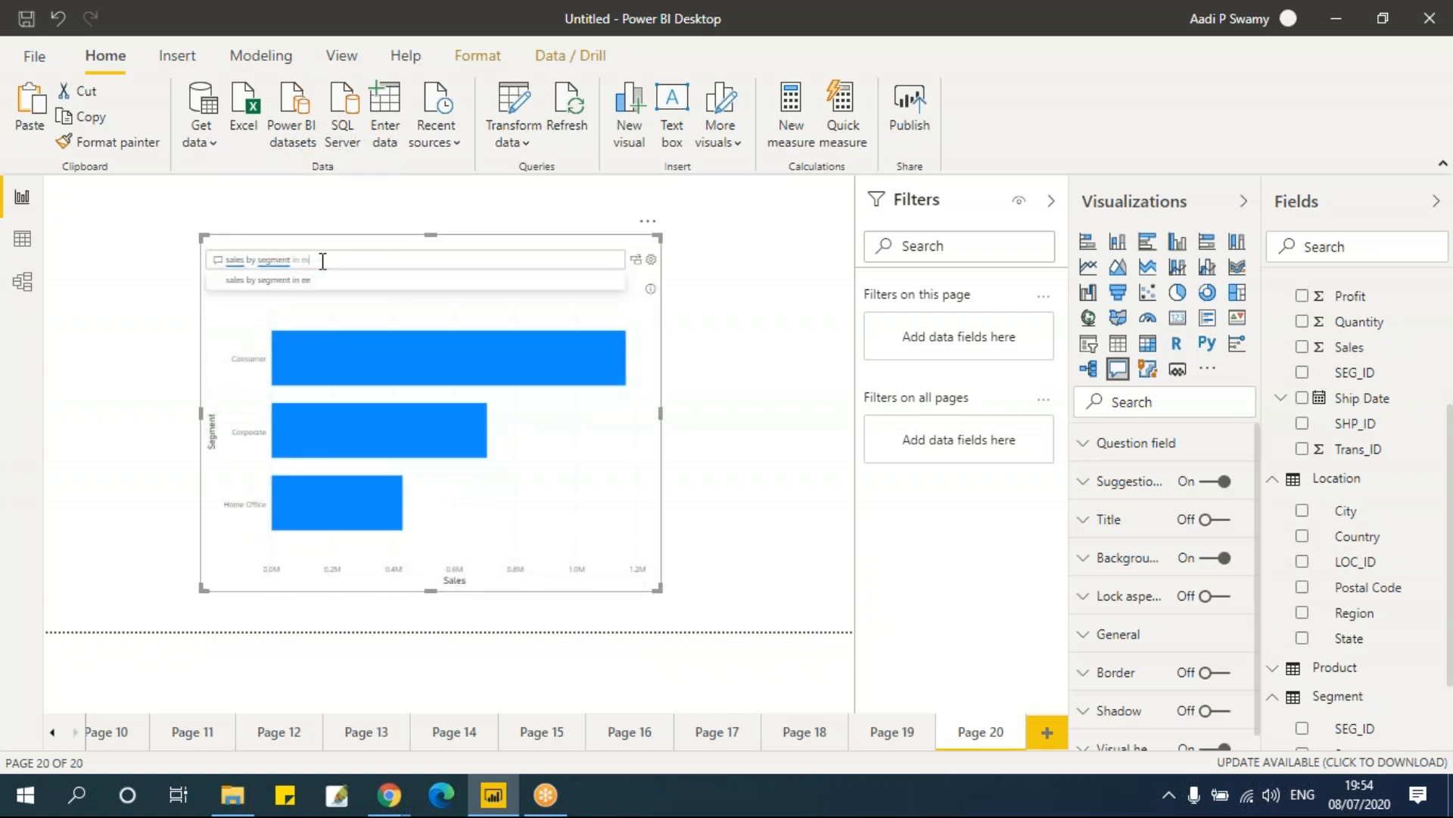
{"action": "type", "text": " region"}
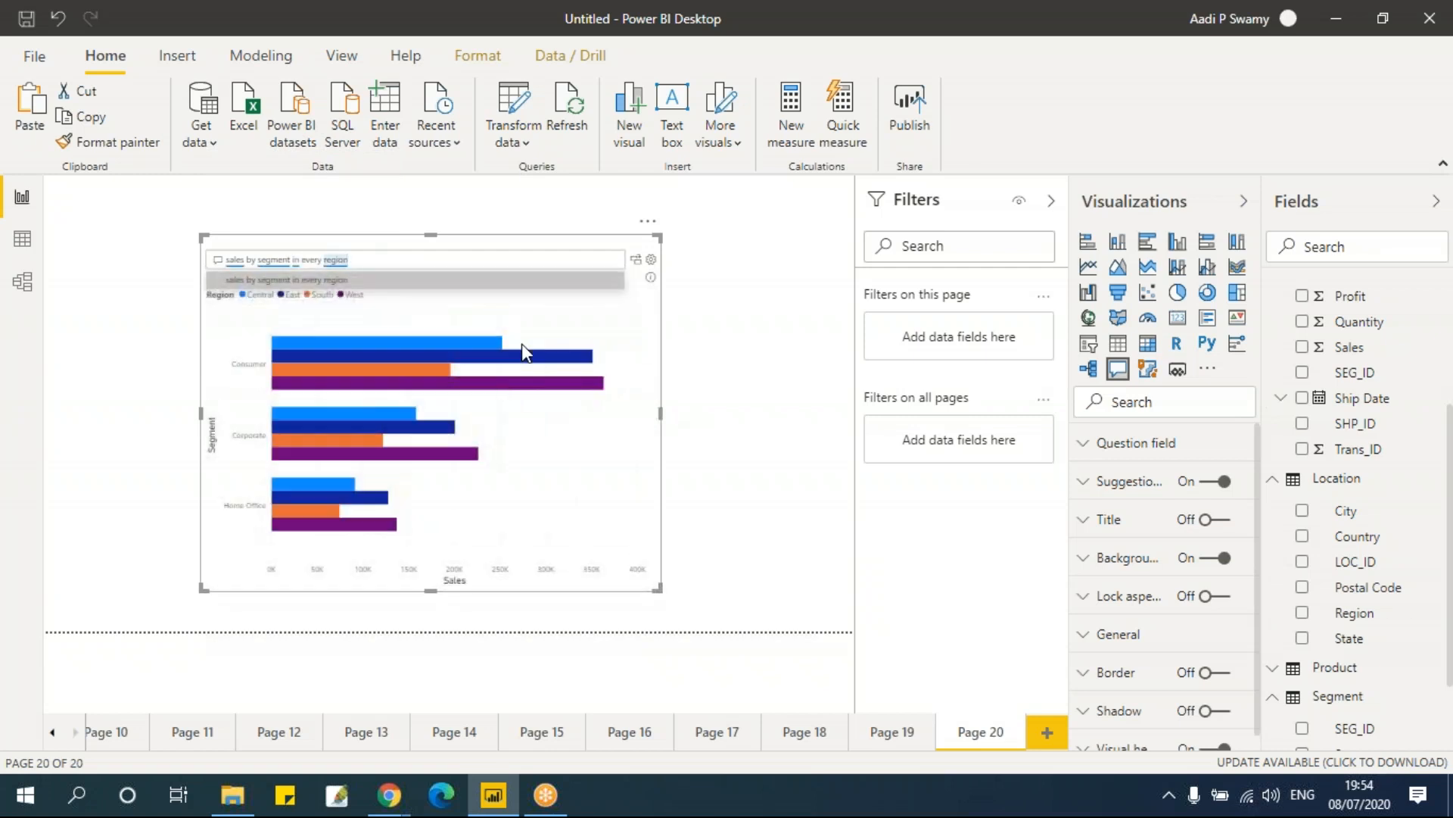
{"action": "mouse_move", "coordinate": [330, 495]}
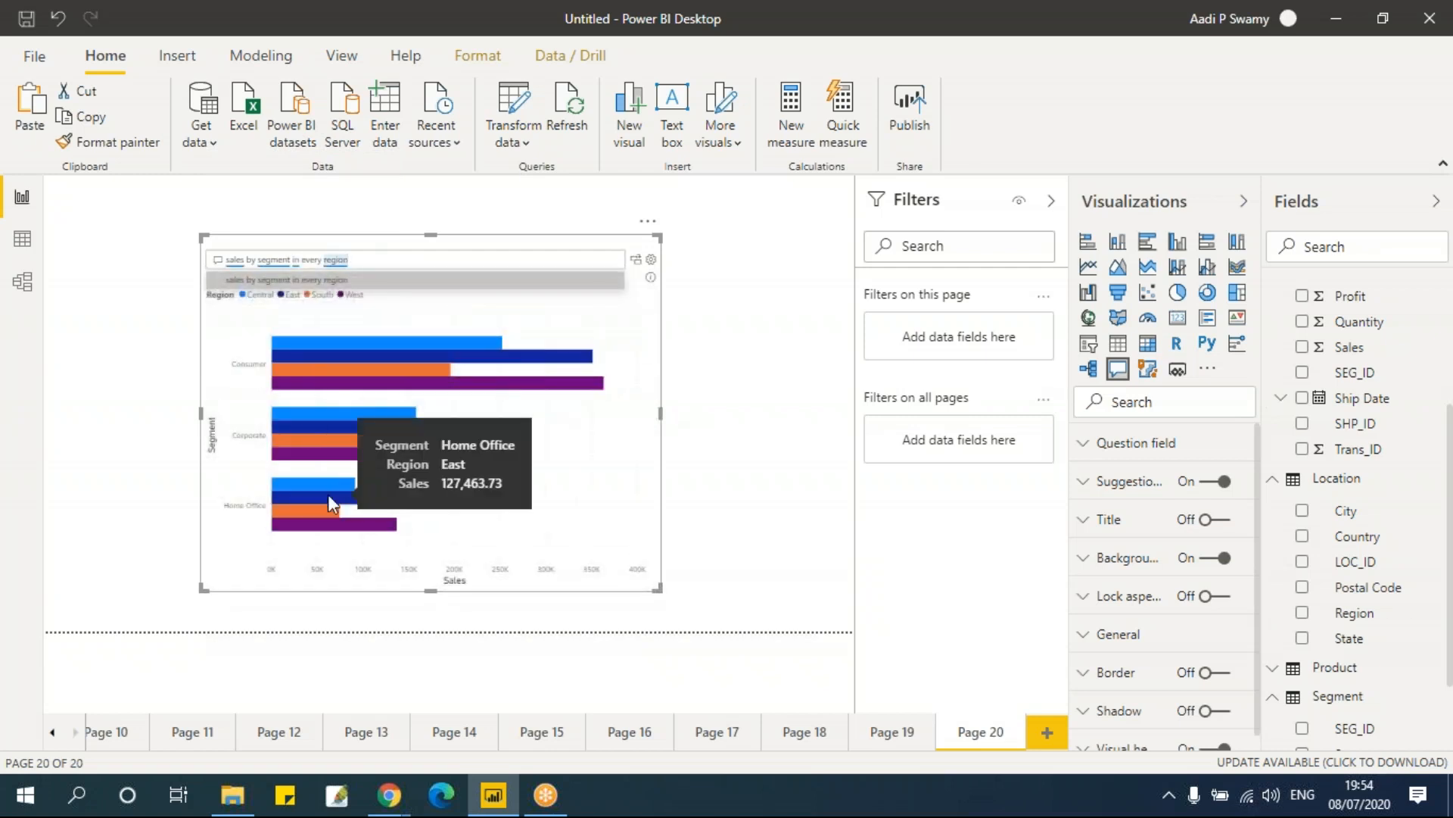
Step: Select the whole question text in the Q&A box
{"action": "left_click_drag", "start_coordinate": [379, 258], "coordinate": [221, 265]}
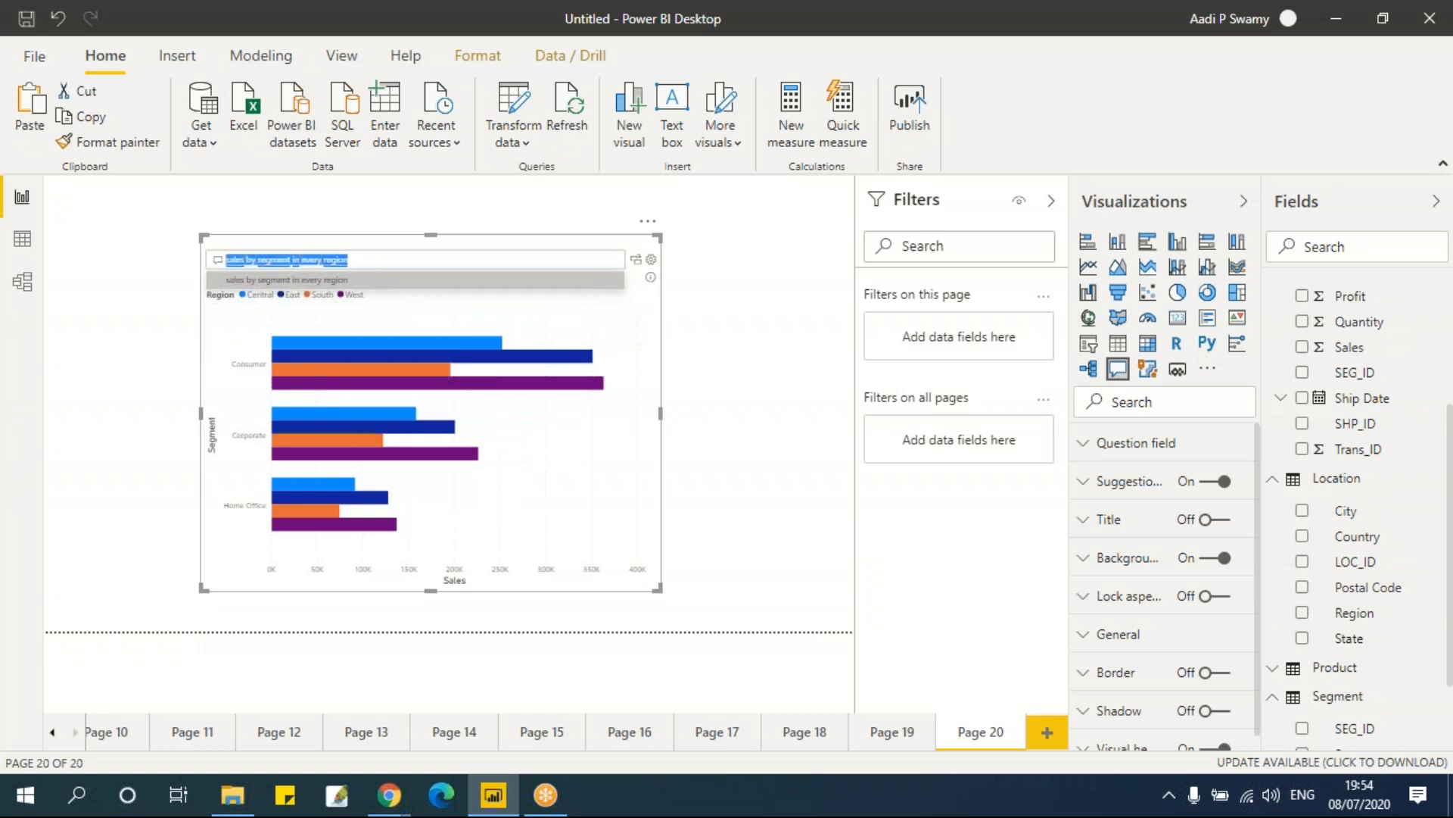